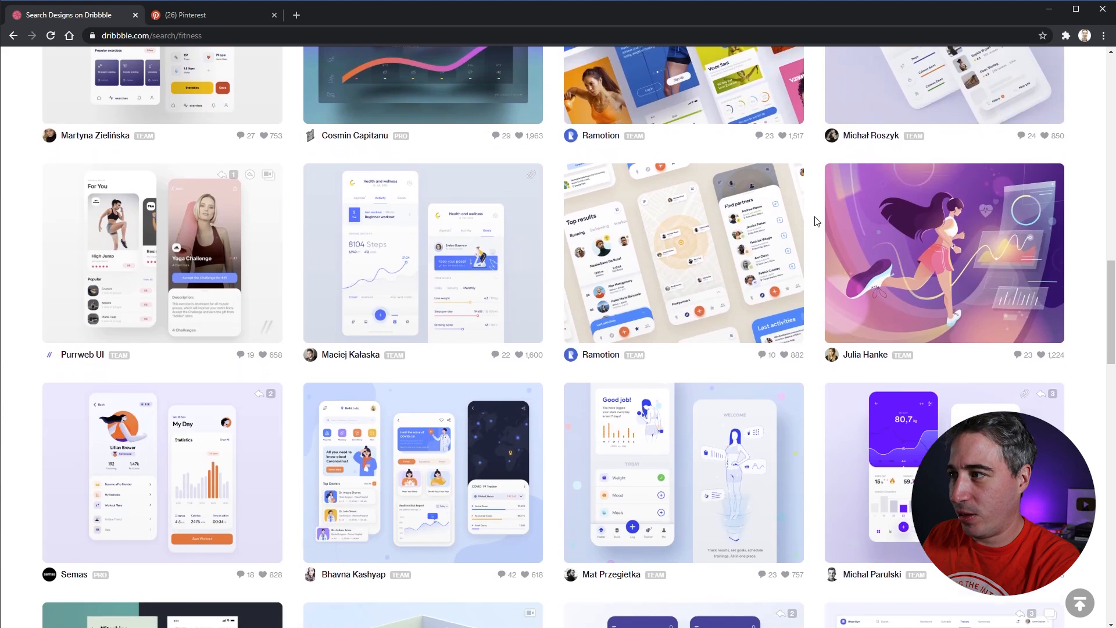
# - Switch to Eagle and start creating a new library named "Personal Trainer Website"
pyautogui.scroll(3, 817, 221)
pyautogui.scroll(3, 634, 161)
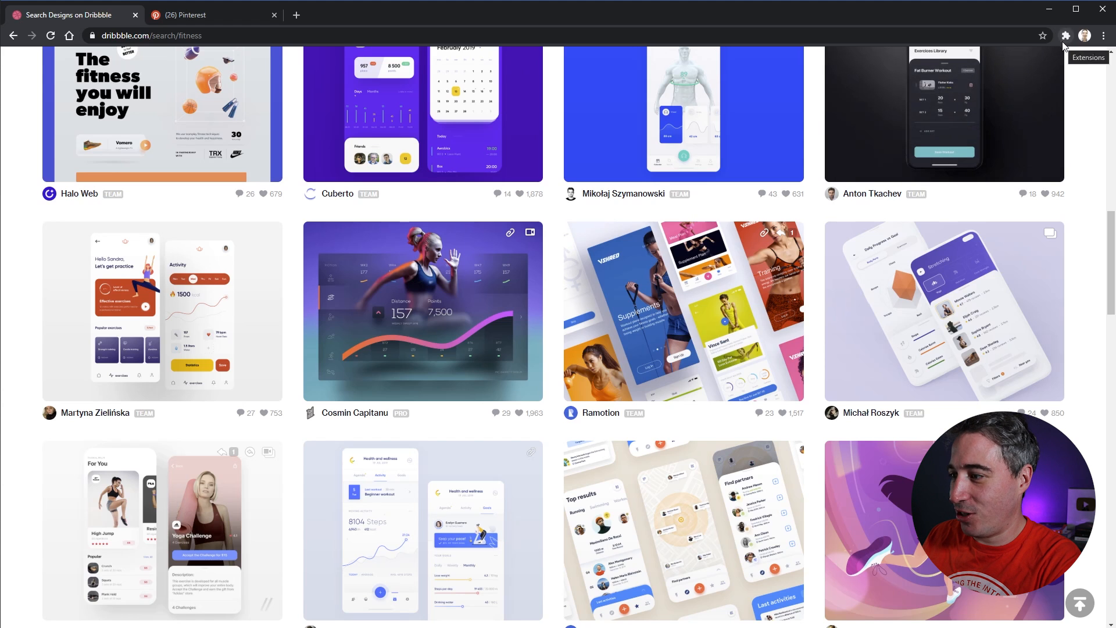
pyautogui.hotkey('ctrl', 'alt', 'e')
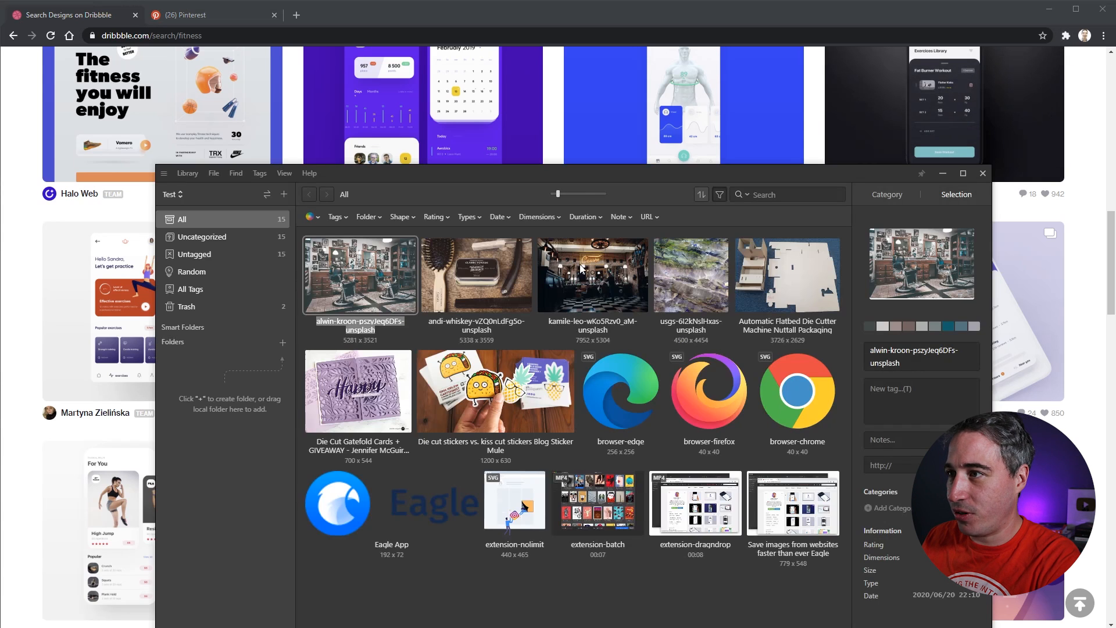
pyautogui.moveTo(604, 172); pyautogui.dragTo(607, 80)
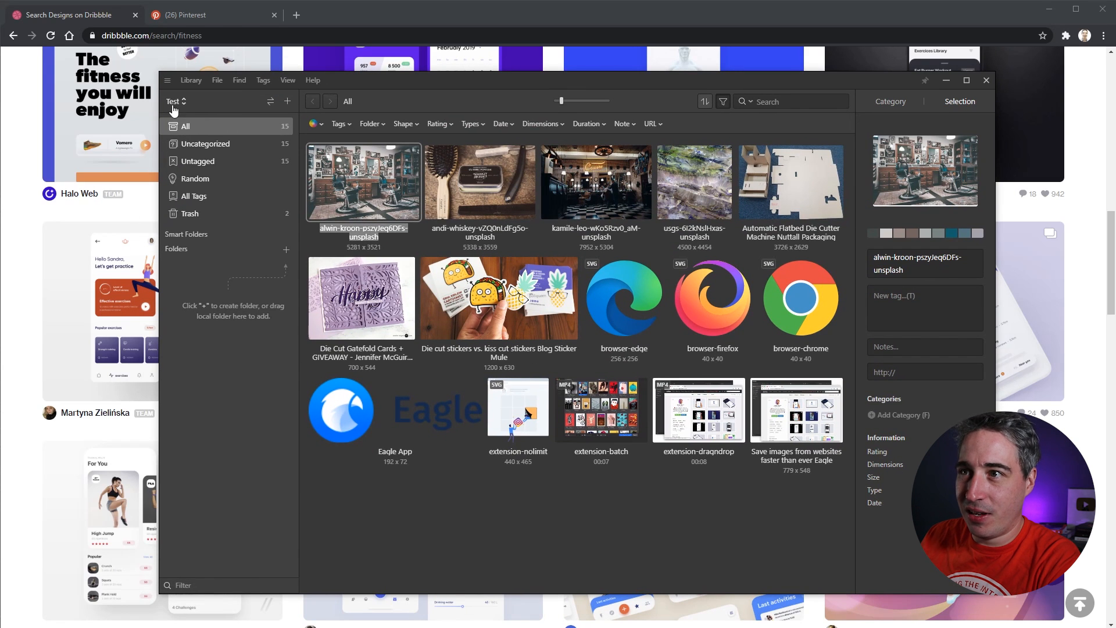
pyautogui.click(175, 103)
pyautogui.click(226, 110)
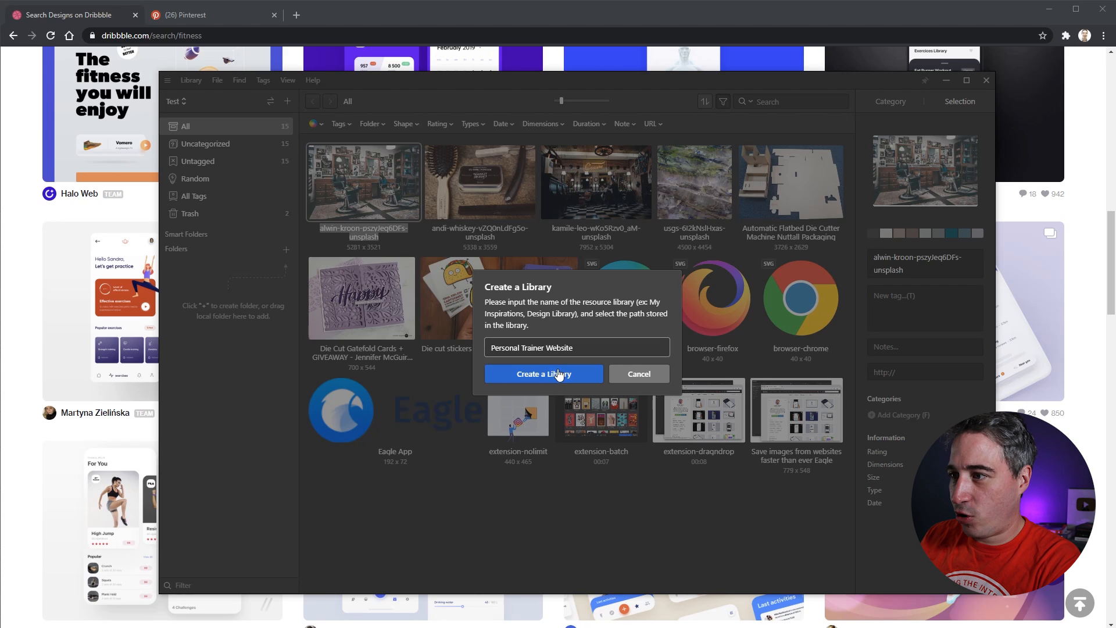
pyautogui.click(560, 374)
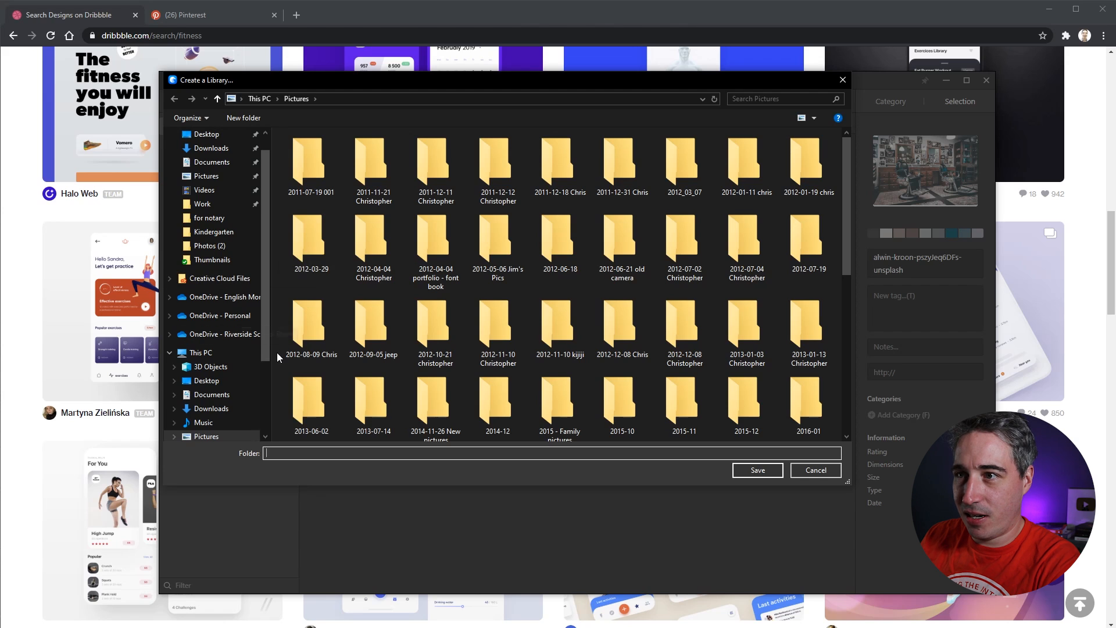
# - Create a "personal-trainer" folder inside Work > _YouTube and save the new library in it
pyautogui.click(200, 209)
pyautogui.doubleClick(351, 211)
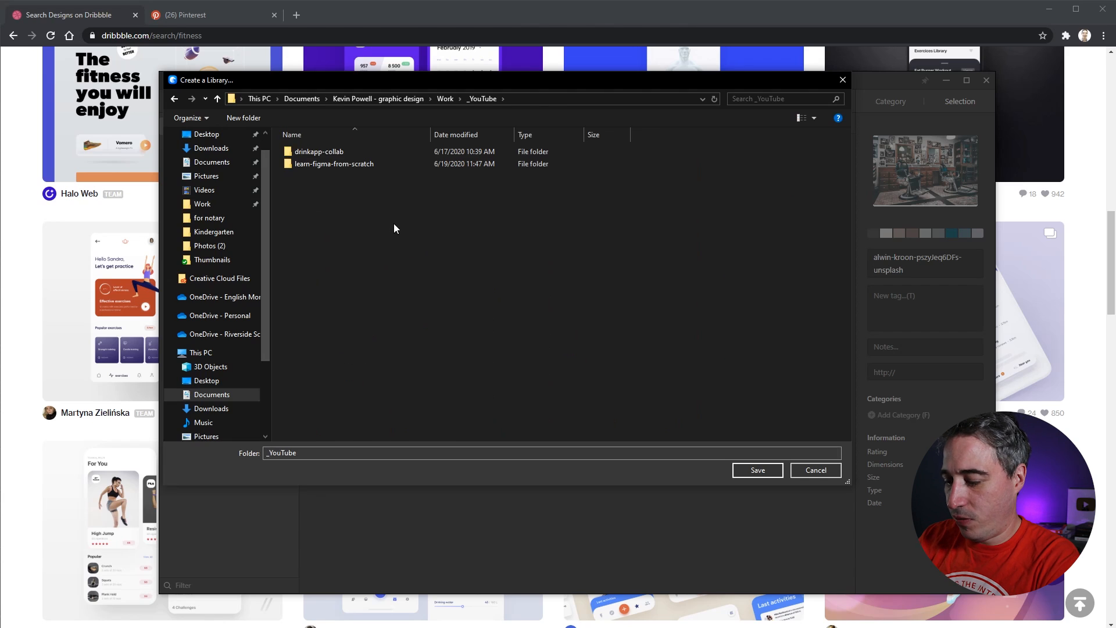
pyautogui.hotkey('ctrl', 'shift', 'n')
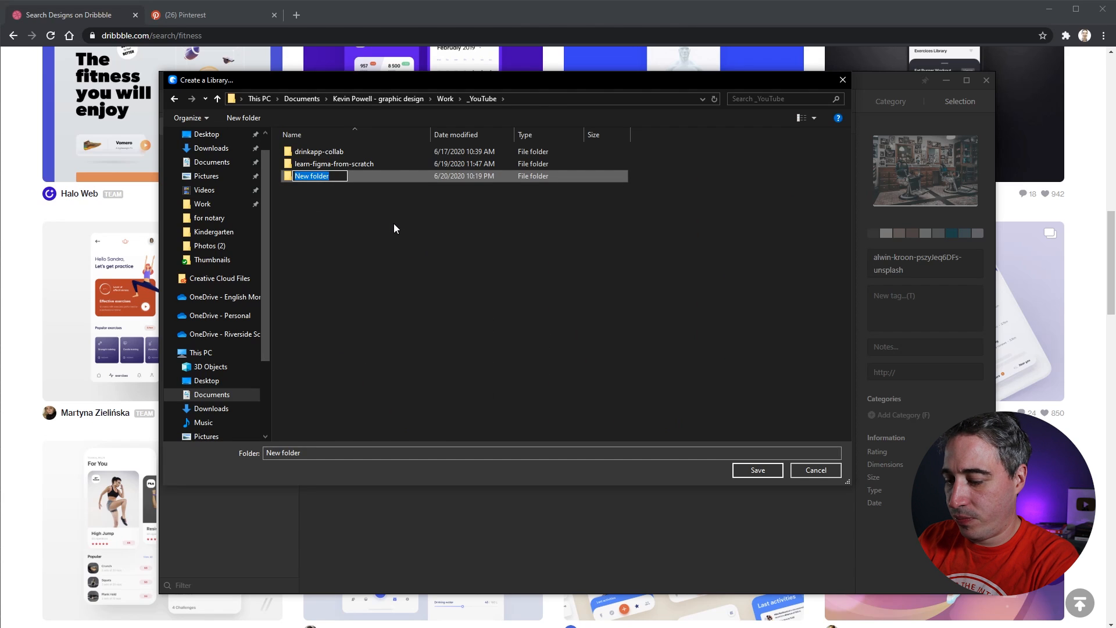
pyautogui.write('personal-trainer')
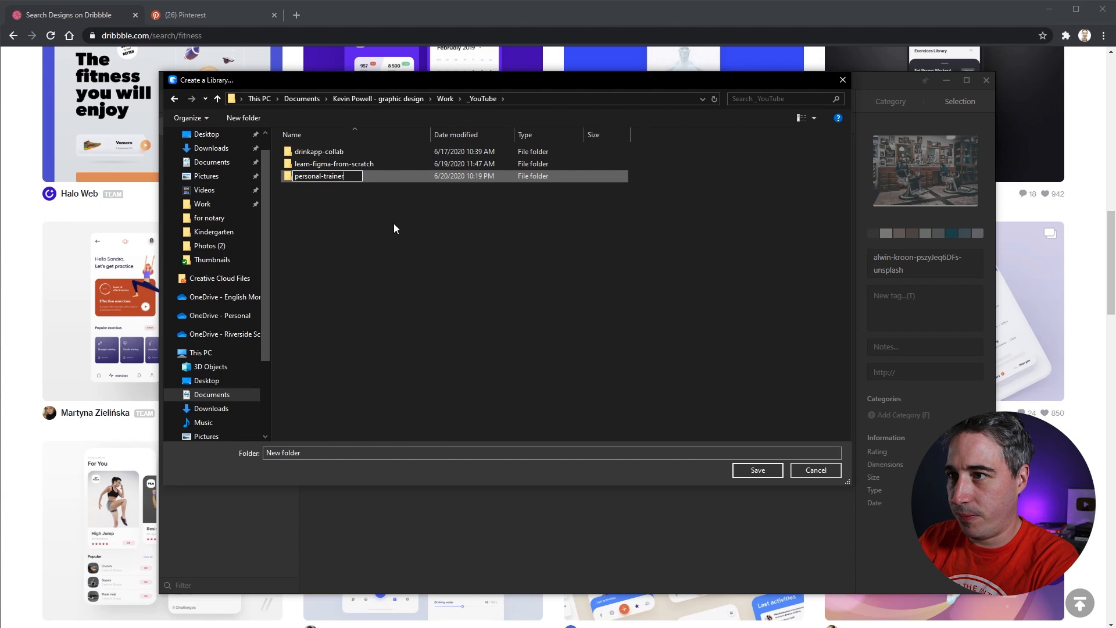
pyautogui.press('Return')
pyautogui.click(343, 179)
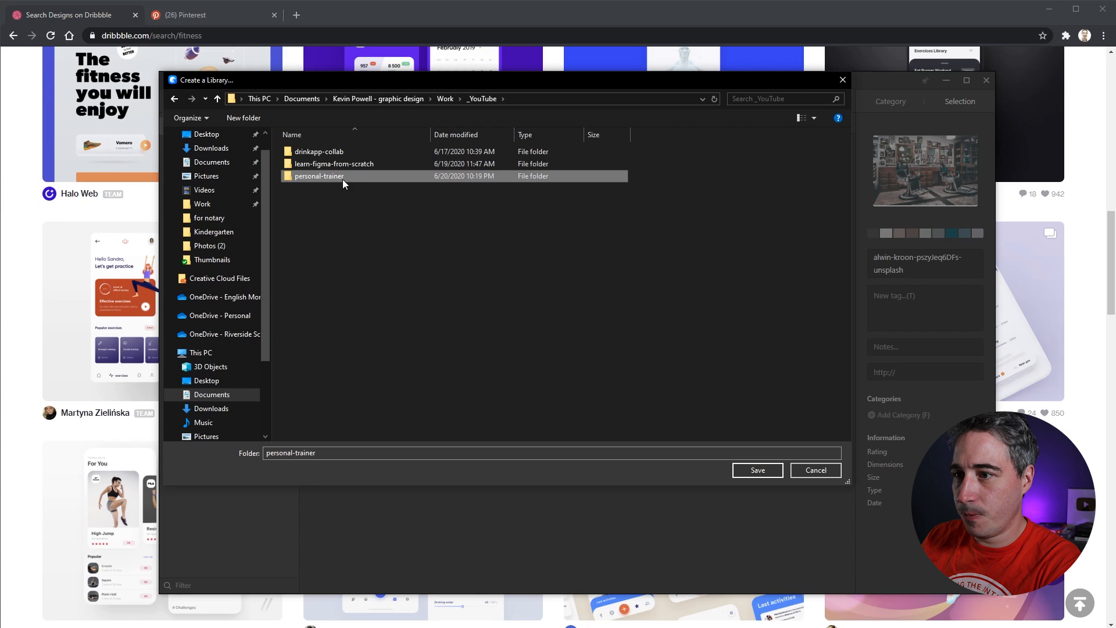
pyautogui.click(744, 470)
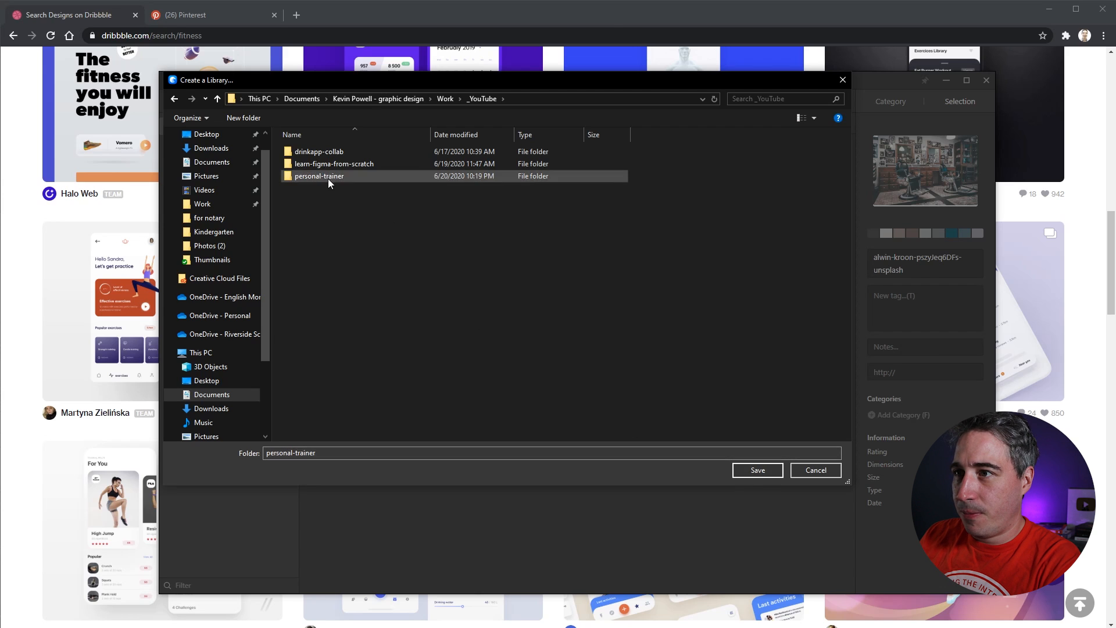
pyautogui.click(770, 470)
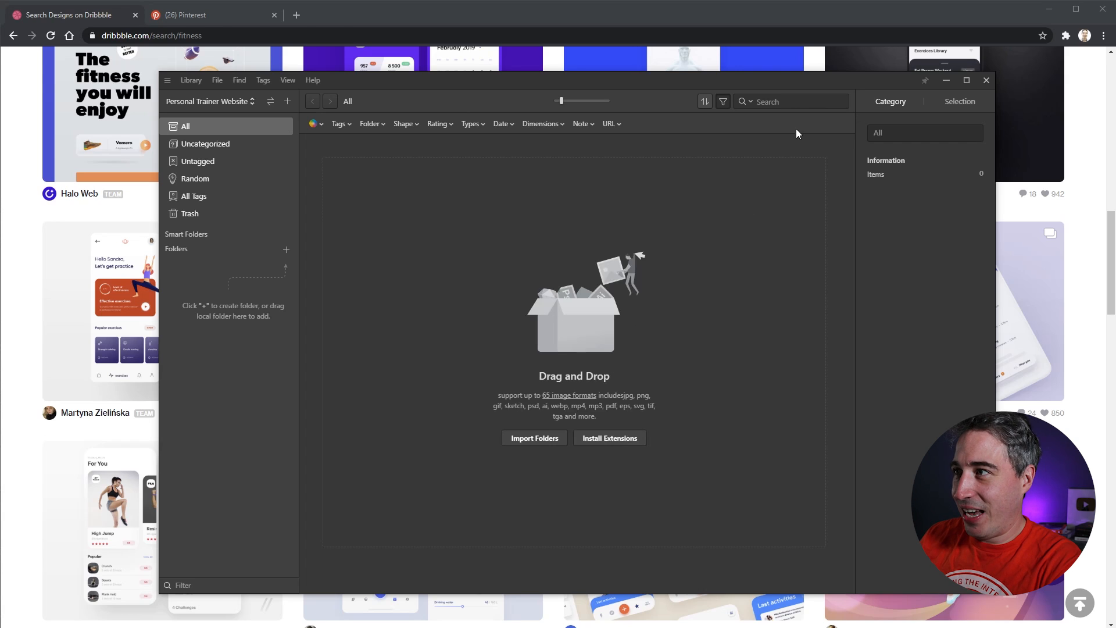
# - Return to Chrome and check the installed extensions for the Eagle image saver
pyautogui.click(945, 81)
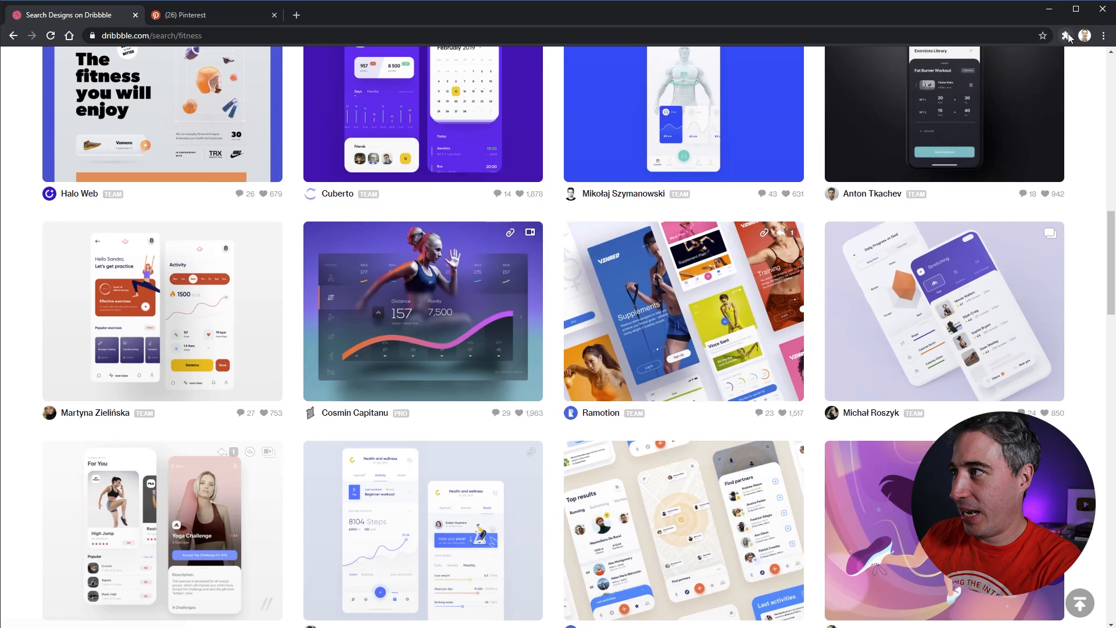
pyautogui.click(1067, 36)
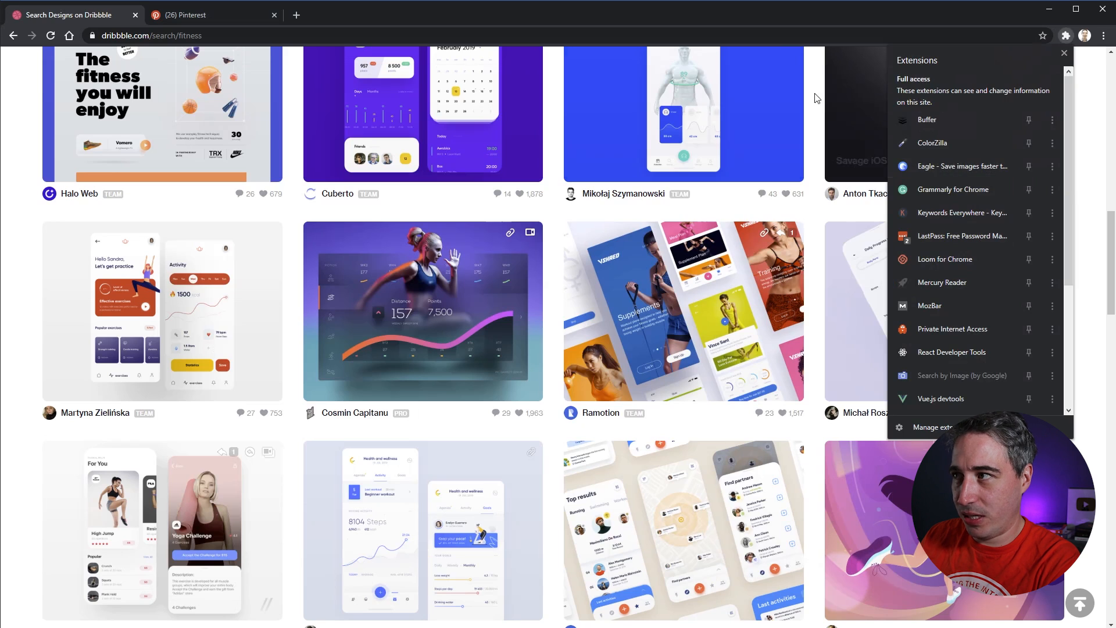
pyautogui.click(754, 9)
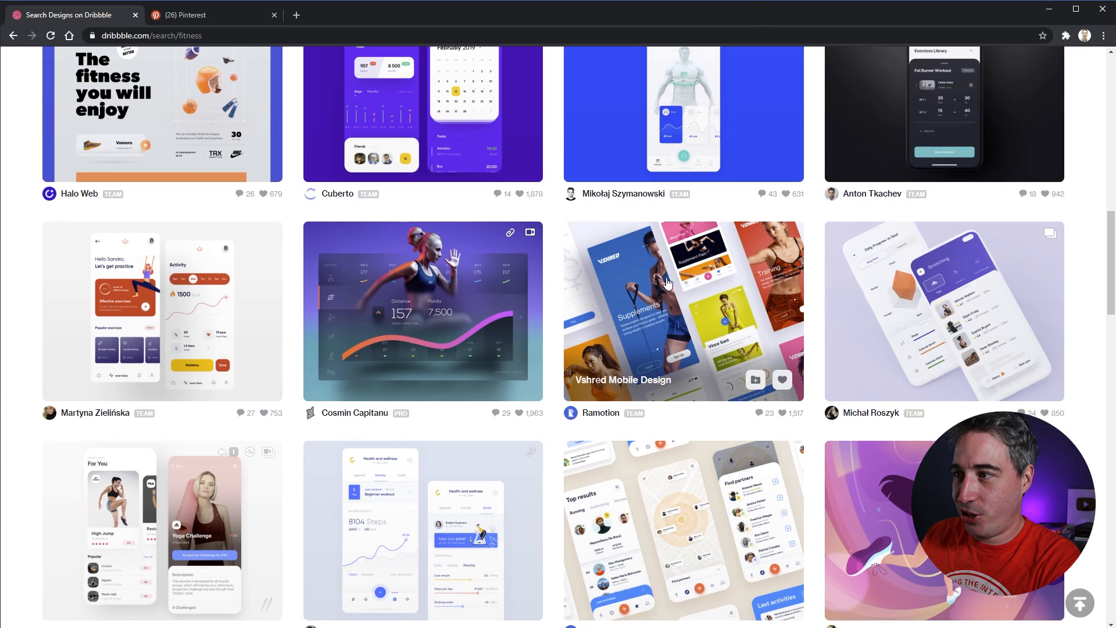
# - Save the Vshred Mobile Design shot from the Dribbble results to the Eagle library
pyautogui.moveTo(641, 280); pyautogui.dragTo(600, 375)
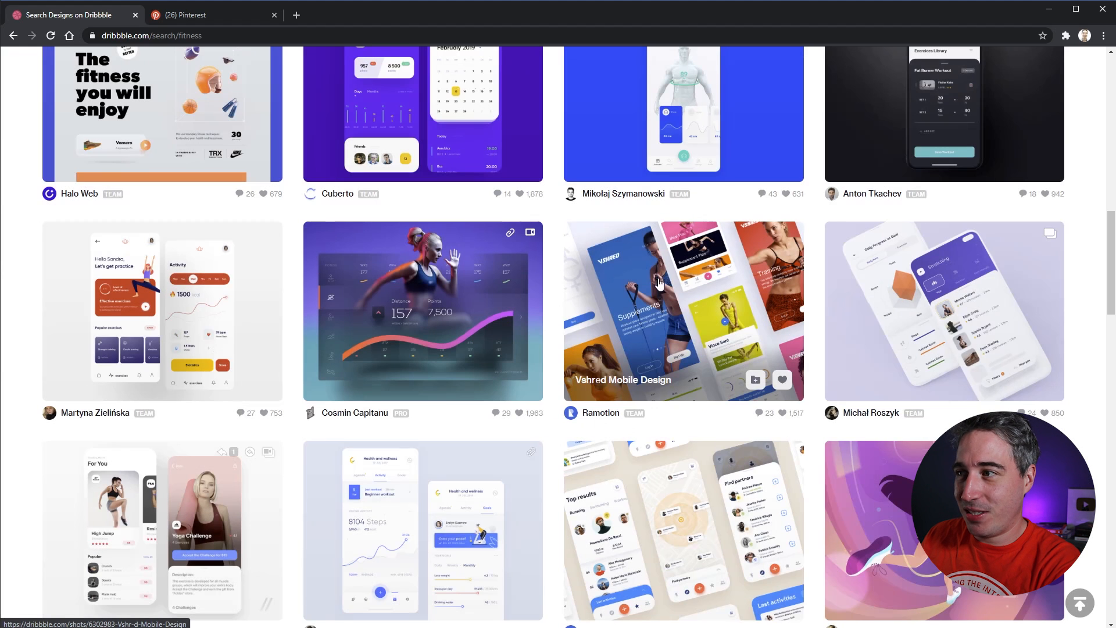
pyautogui.moveTo(622, 250); pyautogui.dragTo(661, 349)
# - Browse the remaining fitness shots, and search Dribbble for "personal trainer"
pyautogui.scroll(-3, 705, 395)
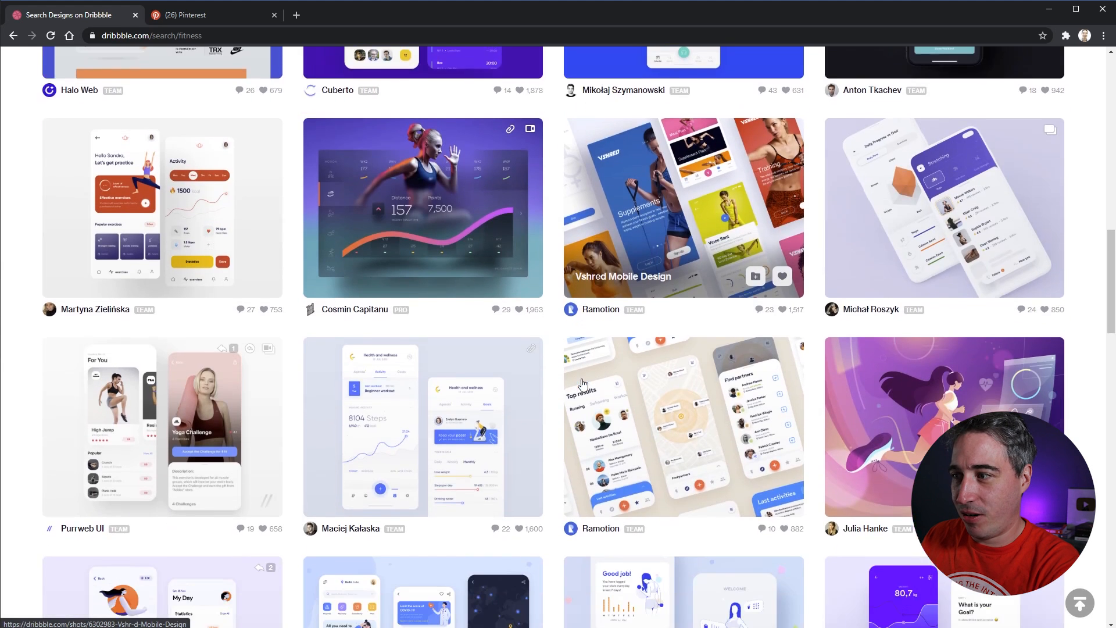
pyautogui.scroll(-10, 705, 394)
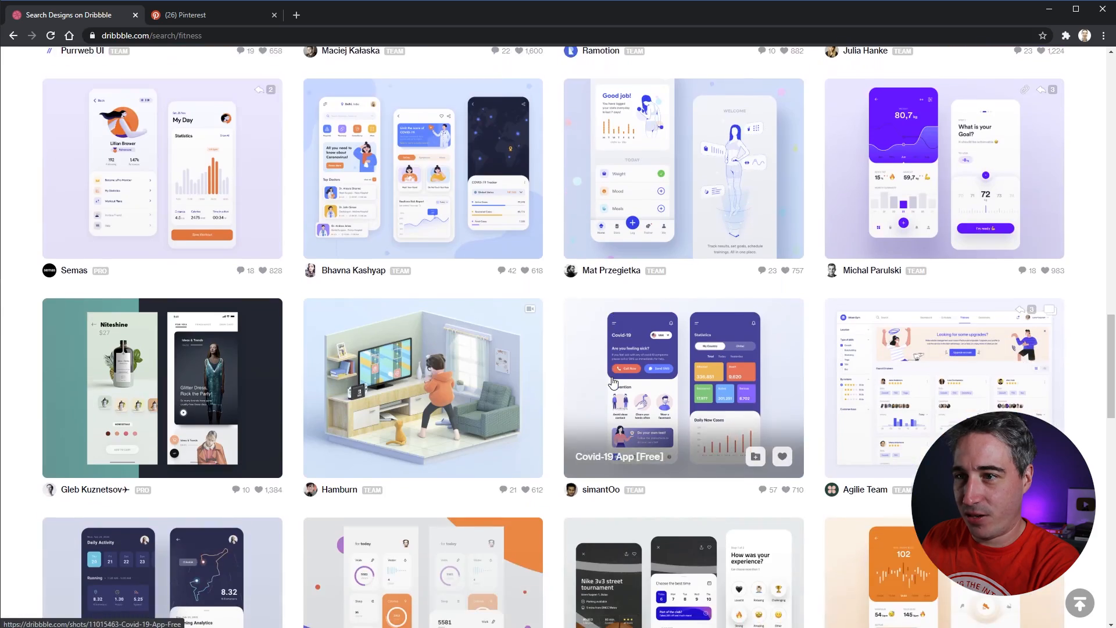
pyautogui.scroll(-6, 581, 384)
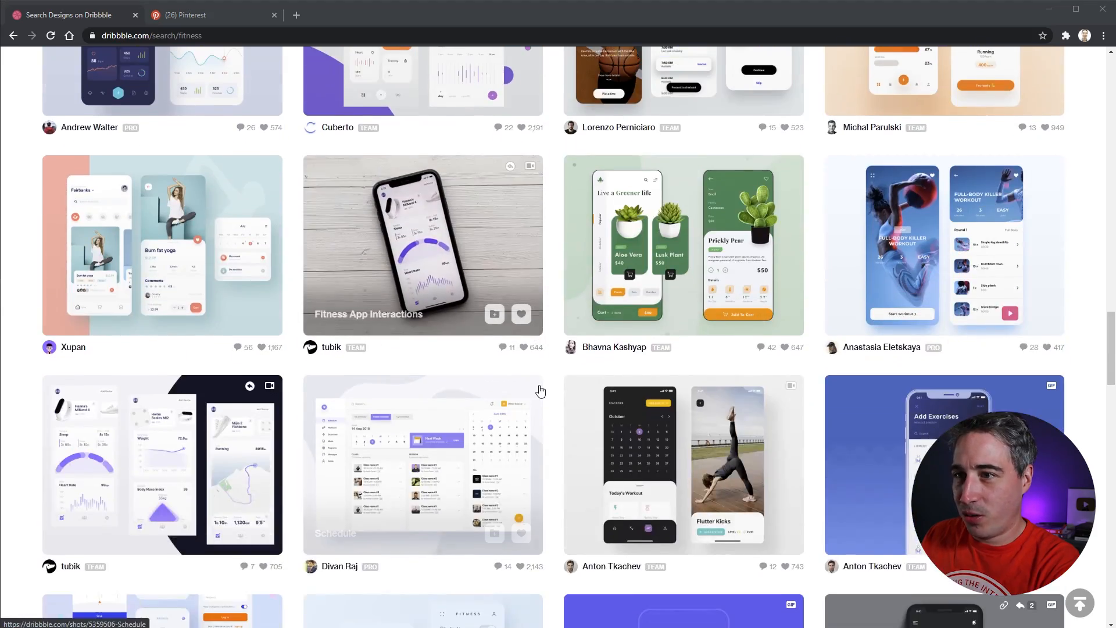
pyautogui.scroll(20, 547, 387)
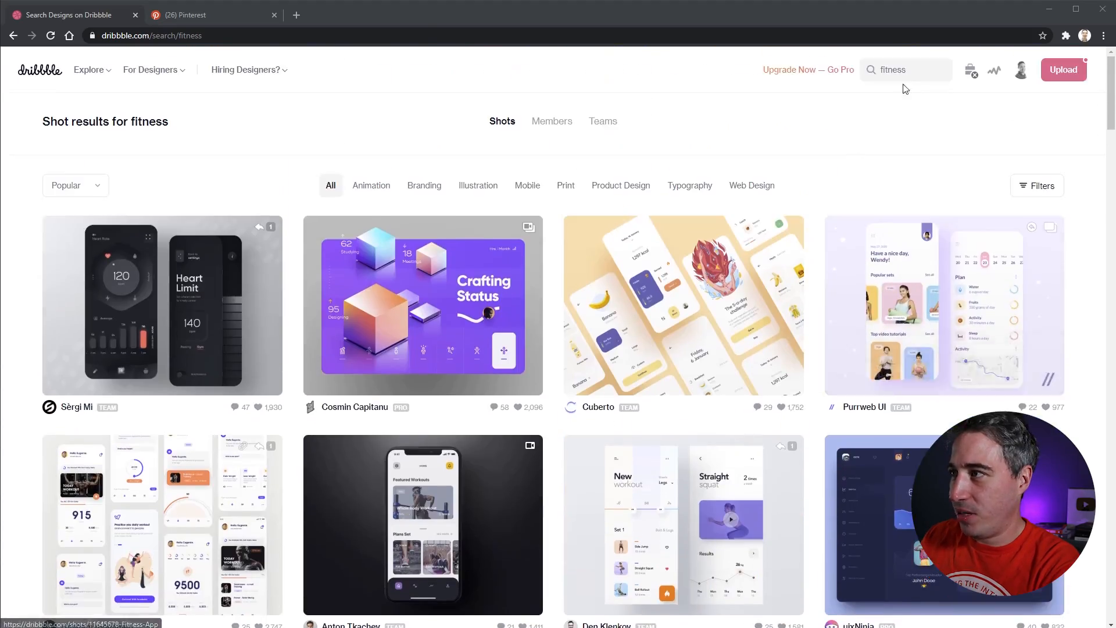
pyautogui.click(905, 71)
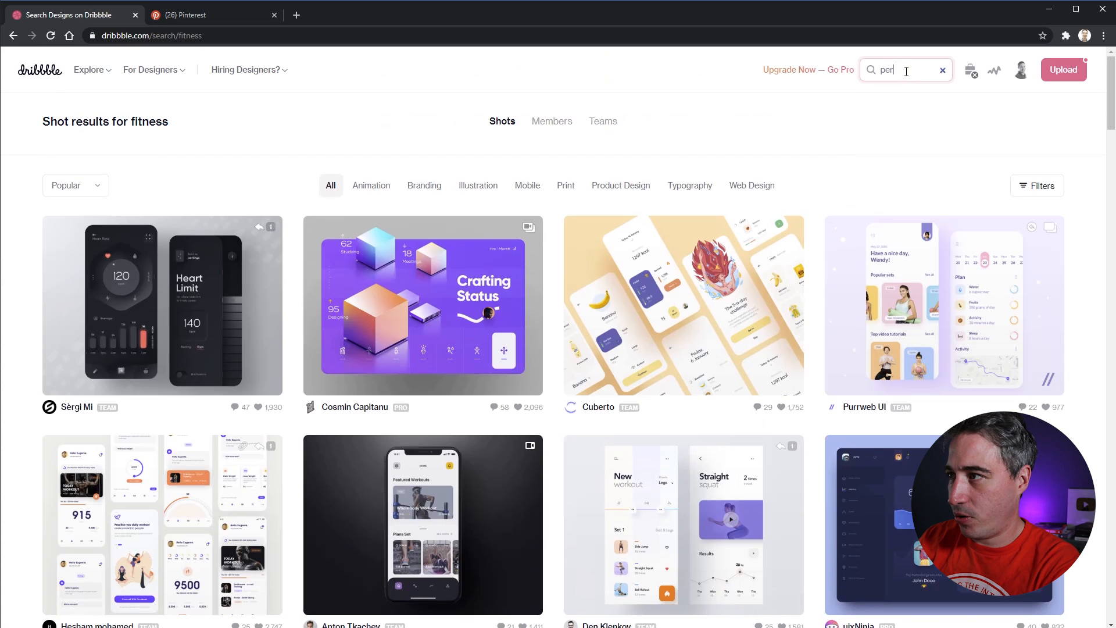
pyautogui.write('personal trainer')
pyautogui.press('Return')
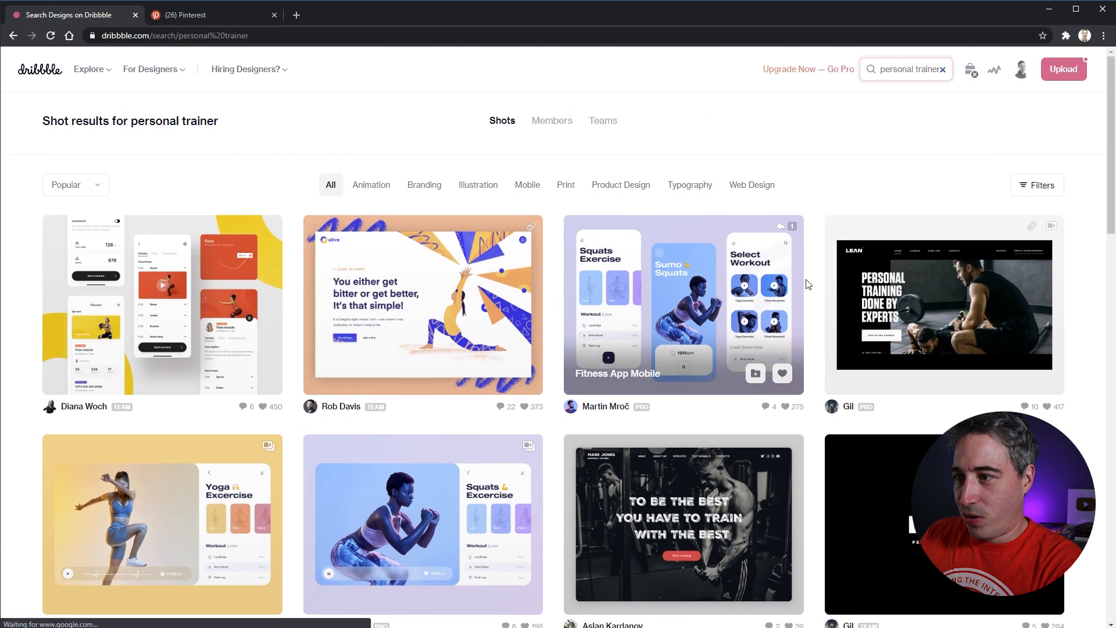
# - Save the purple Squats Exercise "Fitness App" shot and the dark fitness-program app shot by Purrweb UX to Eagle
pyautogui.scroll(-3, 755, 285)
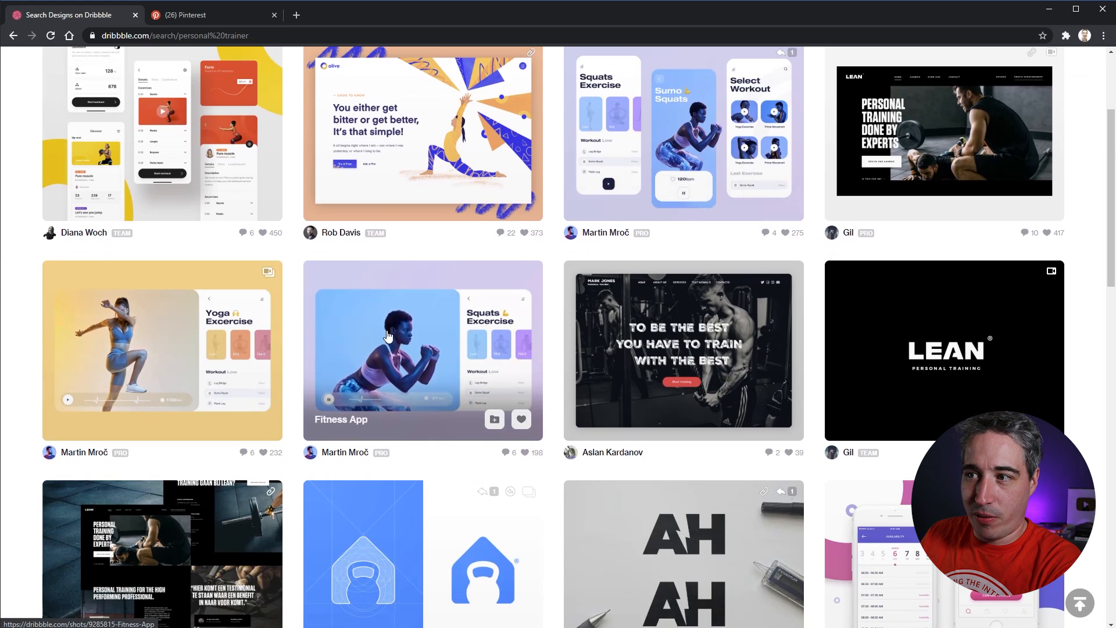
pyautogui.moveTo(388, 336); pyautogui.dragTo(310, 436)
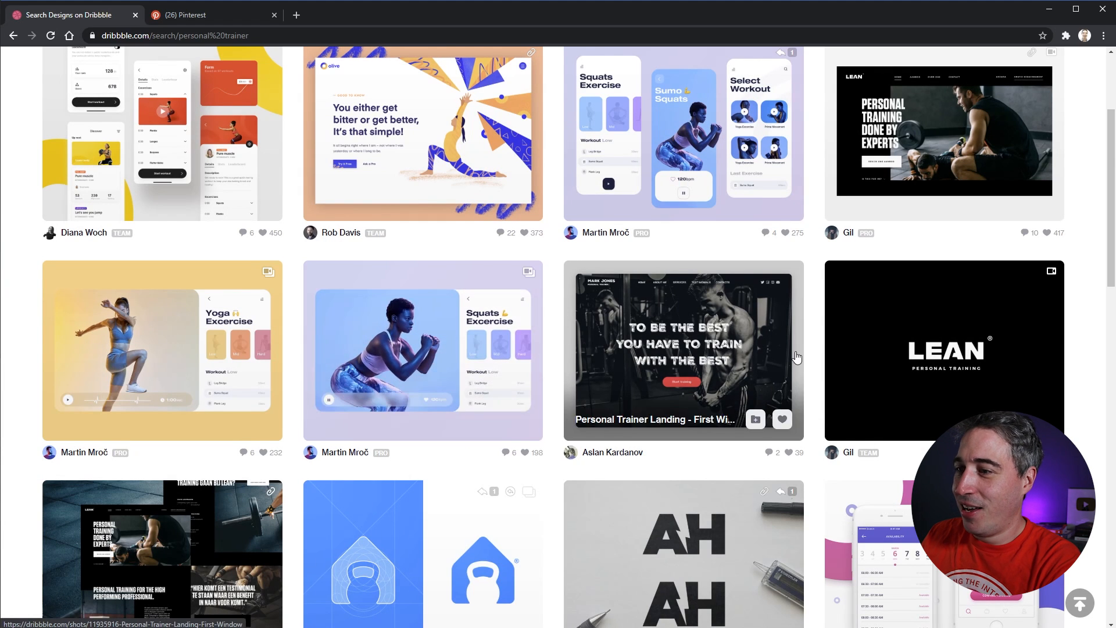
pyautogui.scroll(-5, 581, 372)
pyautogui.scroll(-10, 823, 361)
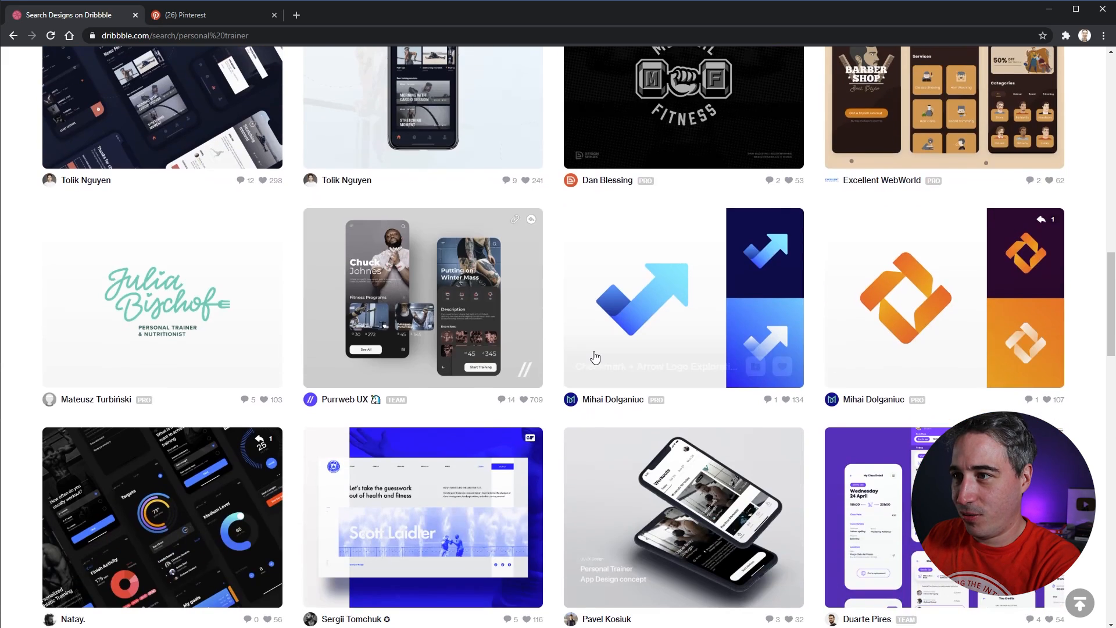
pyautogui.moveTo(514, 352); pyautogui.dragTo(384, 395)
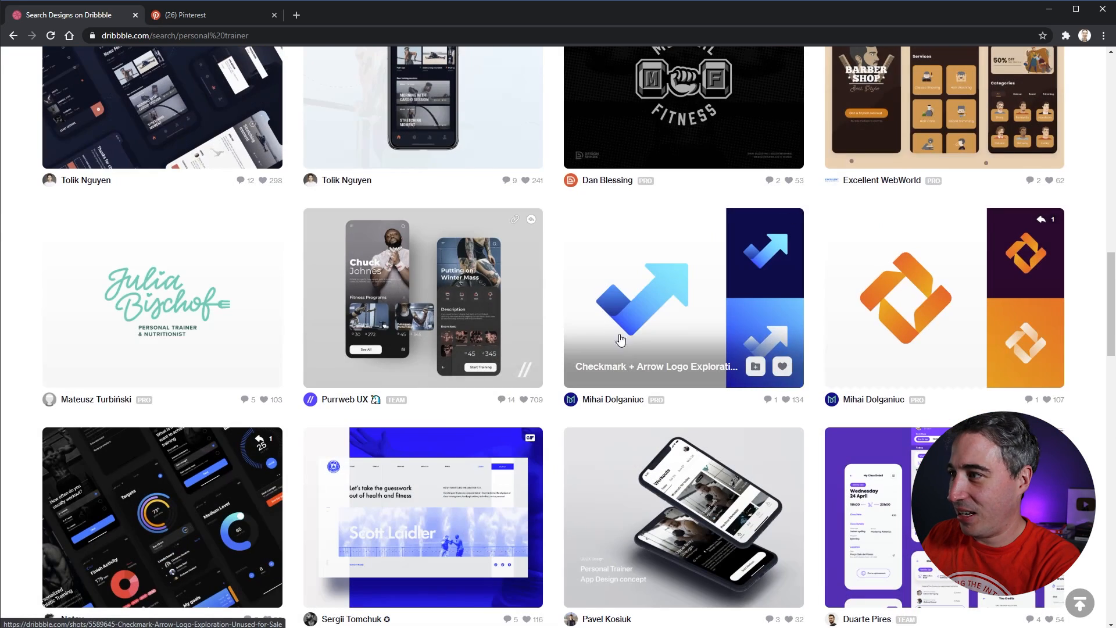
# - Find the red-and-black FLEX / PERTR personal trainers landing page concept further down the results and save it to Eagle
pyautogui.scroll(-4, 581, 349)
pyautogui.scroll(-4, 668, 334)
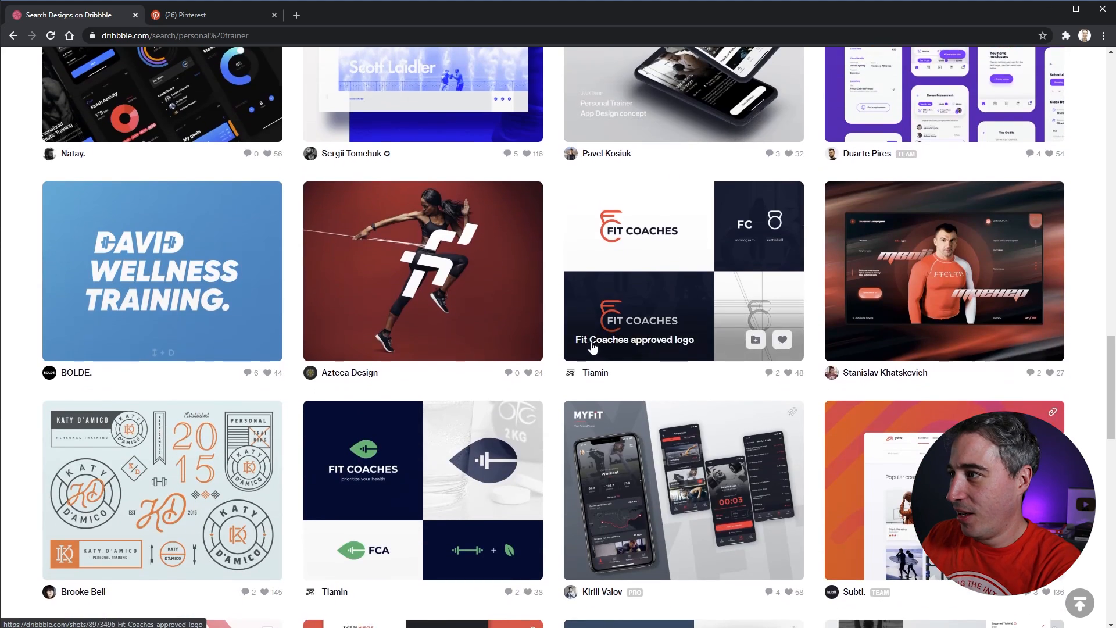
pyautogui.scroll(-1, 657, 336)
pyautogui.scroll(-4, 646, 314)
pyautogui.scroll(-2, 644, 304)
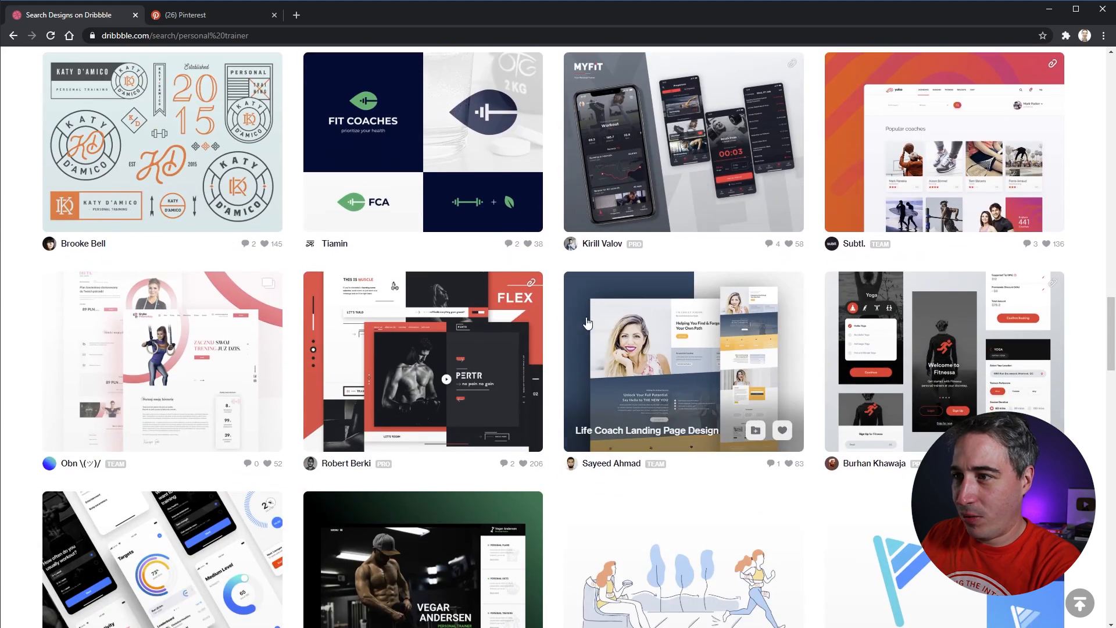
pyautogui.moveTo(505, 348); pyautogui.dragTo(597, 382)
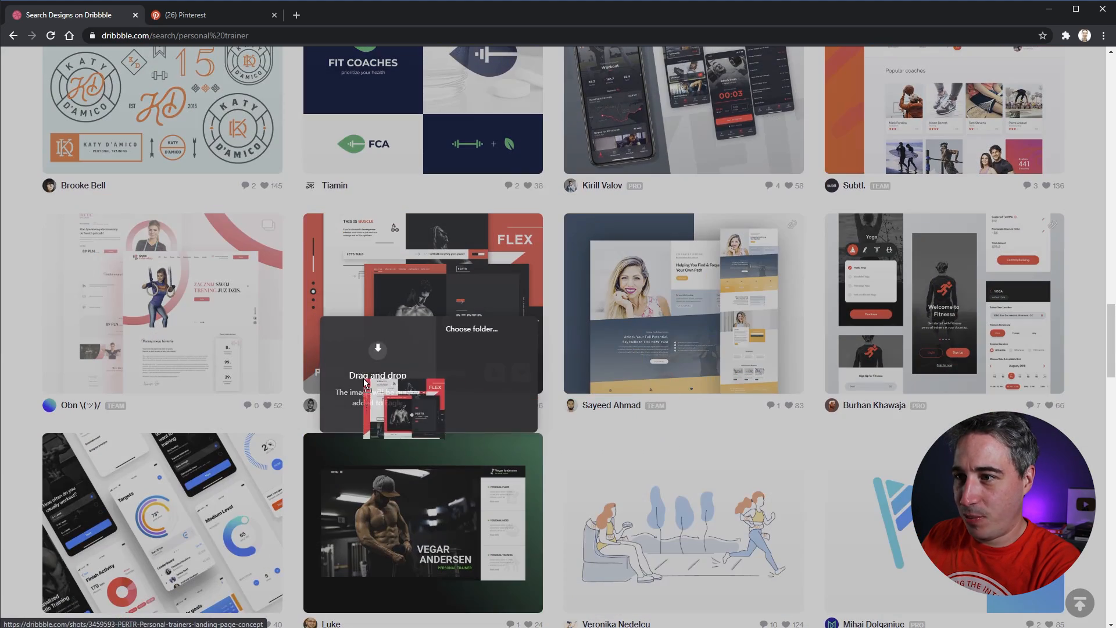
# - Save the "Scheduling System for Personal Trainers" shot and the red "Personal fitness trainer" landing page to Eagle
pyautogui.scroll(-8, 558, 349)
pyautogui.scroll(-1, 567, 346)
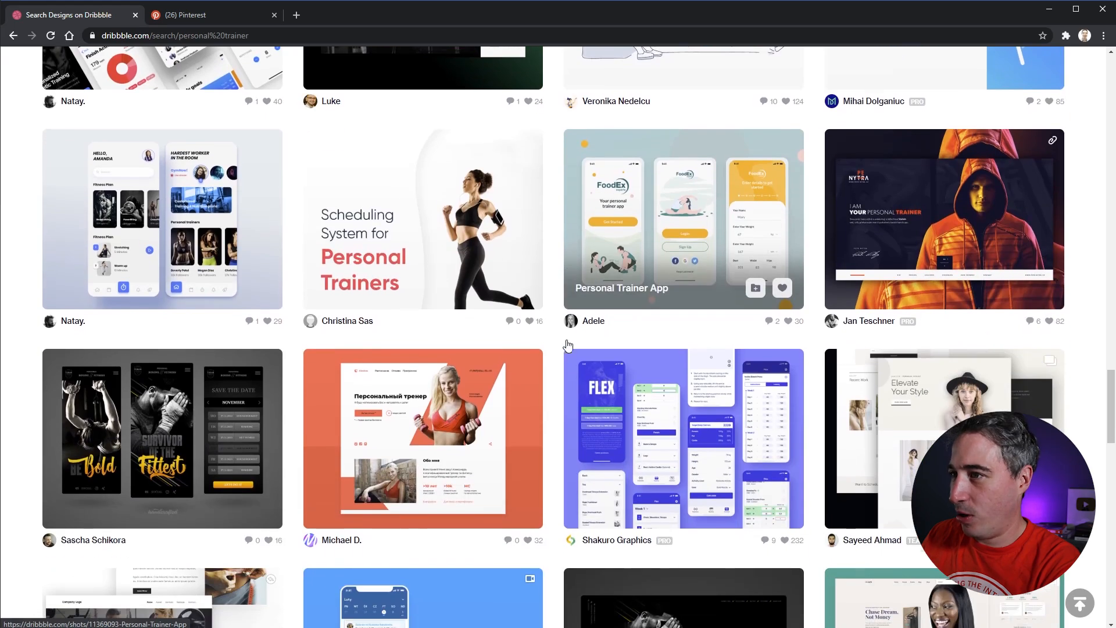
pyautogui.moveTo(419, 256); pyautogui.dragTo(307, 327)
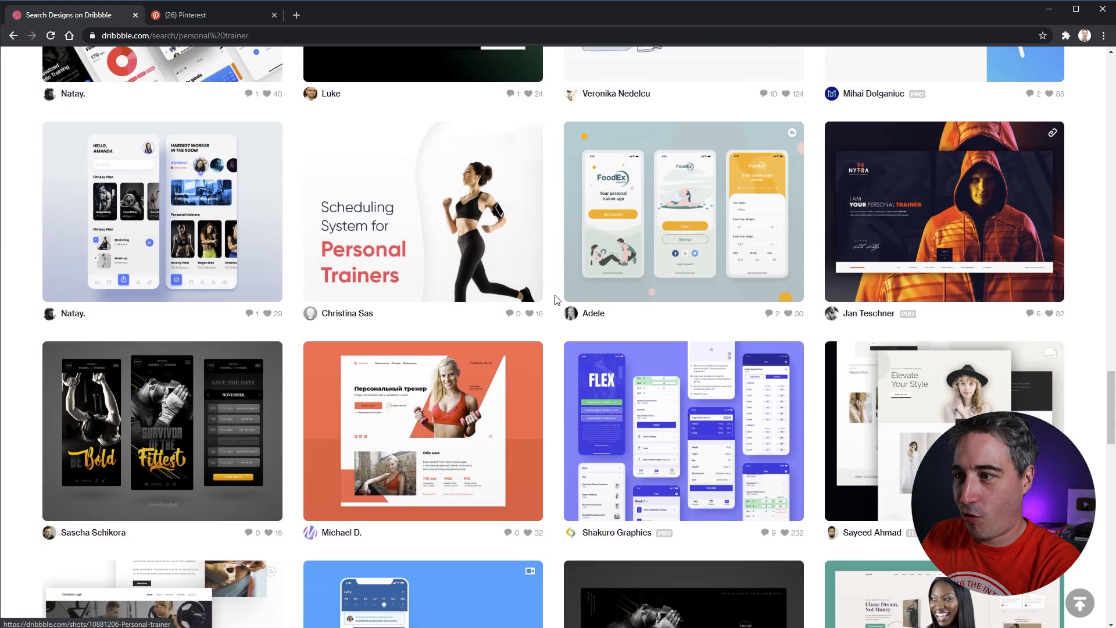
pyautogui.scroll(-3, 307, 328)
pyautogui.moveTo(500, 314)
pyautogui.mouseDown()
pyautogui.moveTo(581, 325)
pyautogui.moveTo(486, 302)
pyautogui.mouseUp()
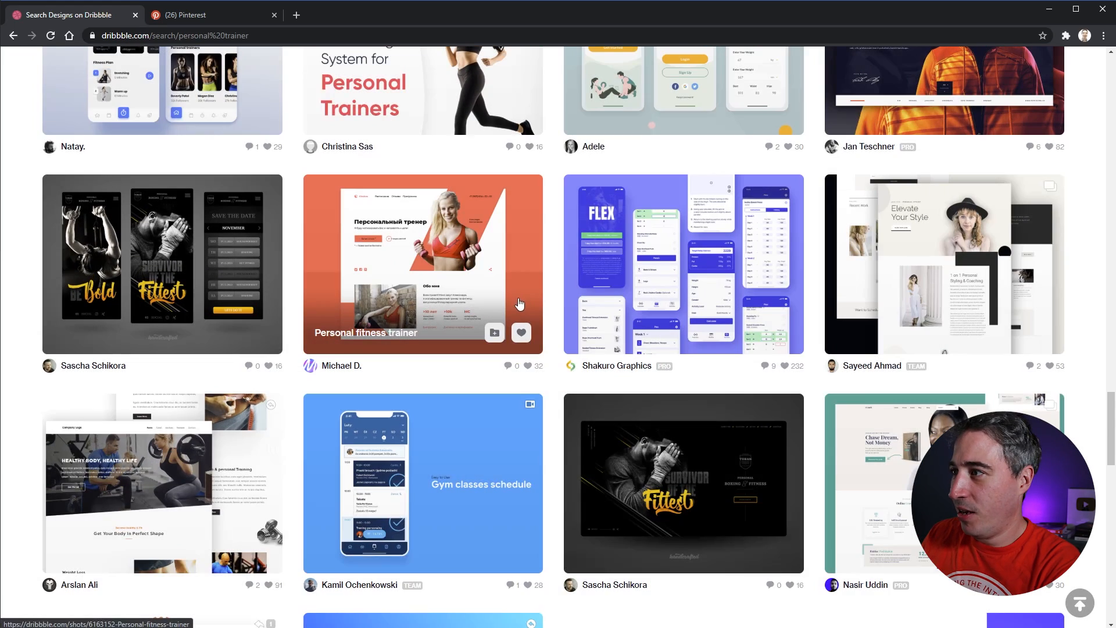
# - Switch to Pinterest and search it for "personal trainer website"
pyautogui.scroll(3, 488, 314)
pyautogui.click(155, 16)
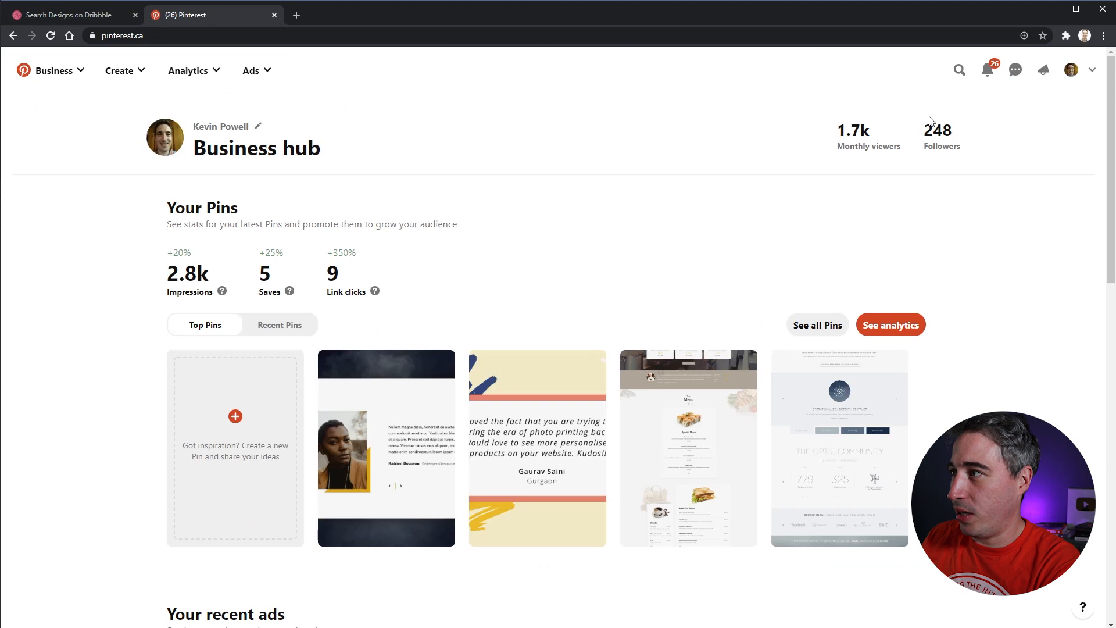
pyautogui.click(957, 71)
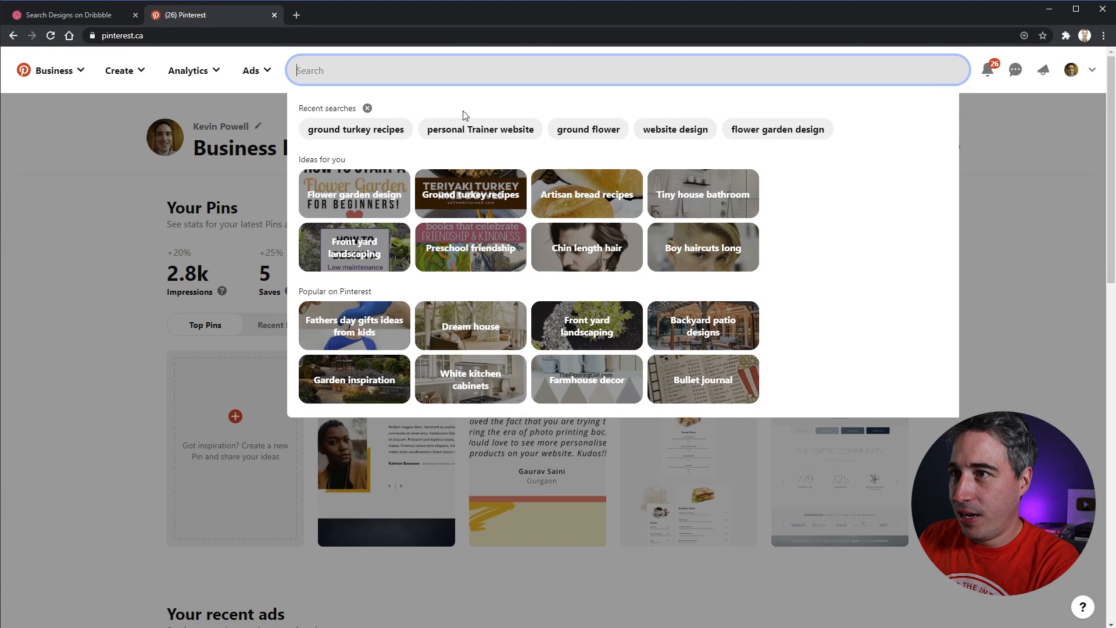
pyautogui.write('person')
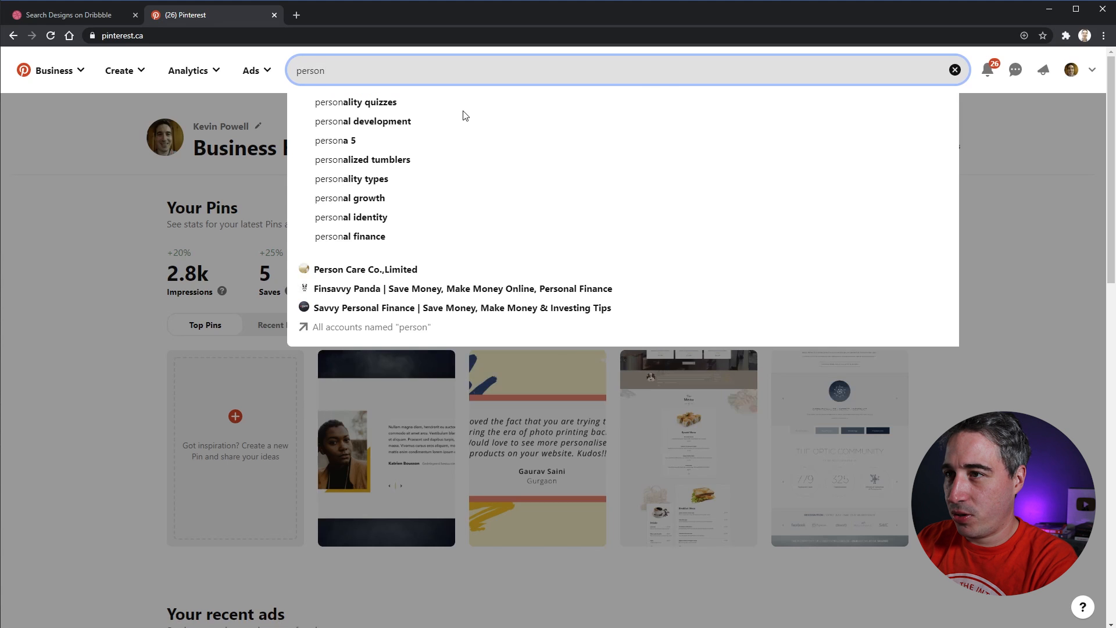
pyautogui.write('al trainer website')
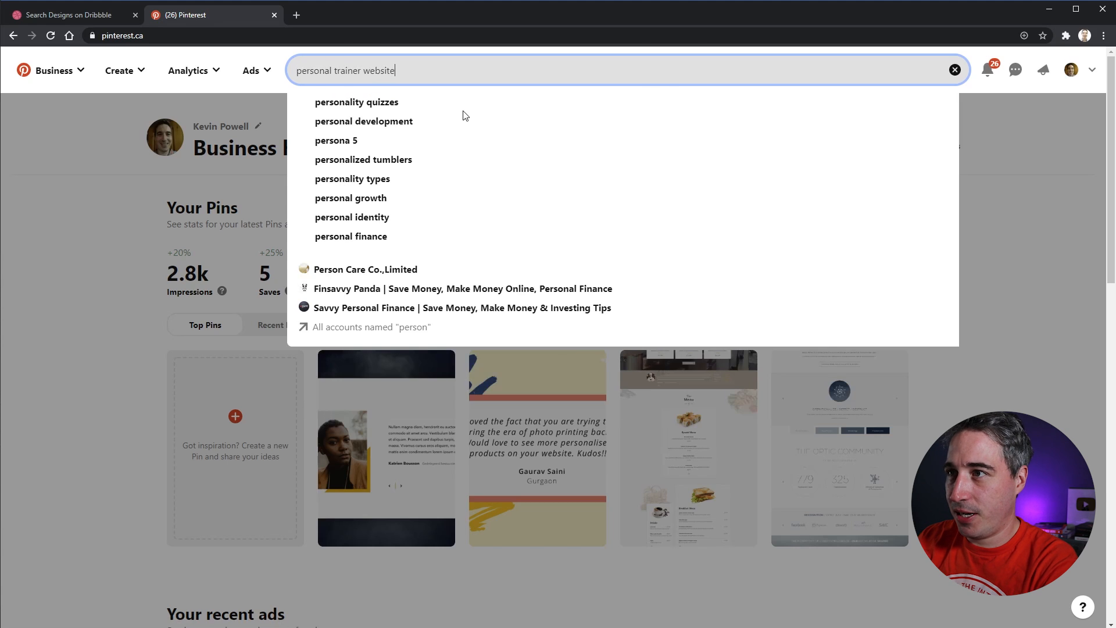
pyautogui.press('Return')
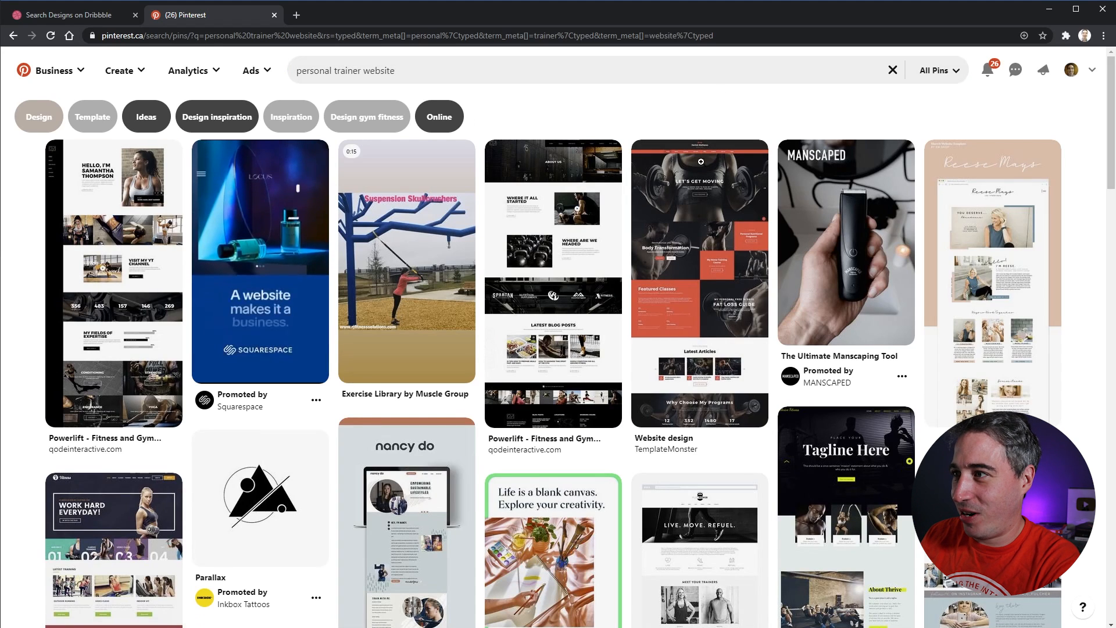
# - Open the red-and-black "Let's Get Moving" website design pin, save its image to Eagle and return to the search results
pyautogui.click(706, 230)
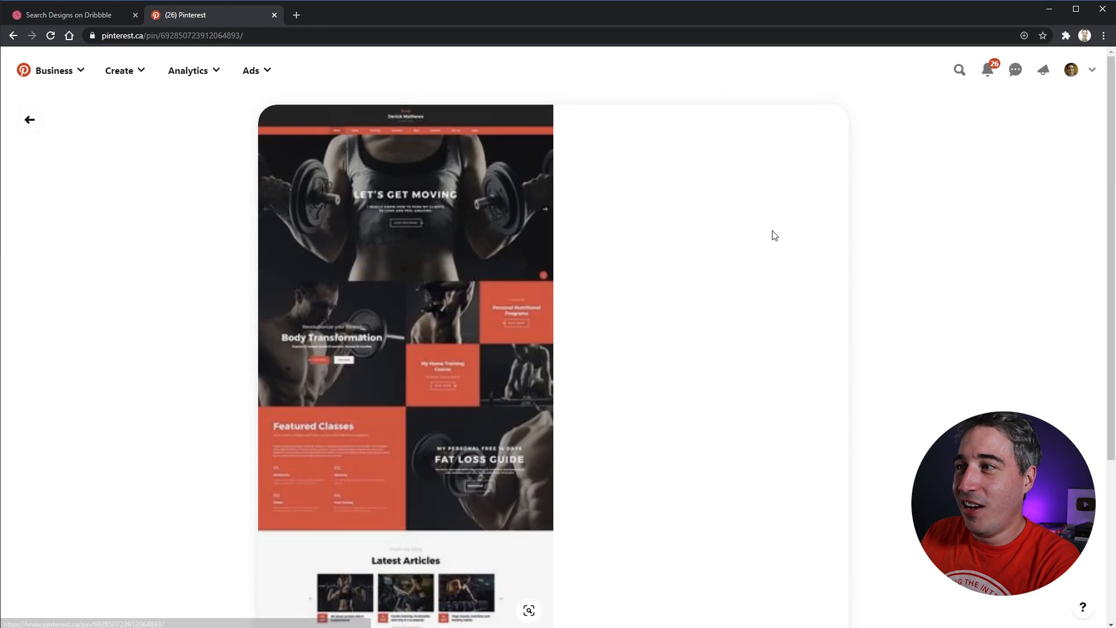
pyautogui.moveTo(423, 226); pyautogui.dragTo(381, 343)
pyautogui.click(232, 348)
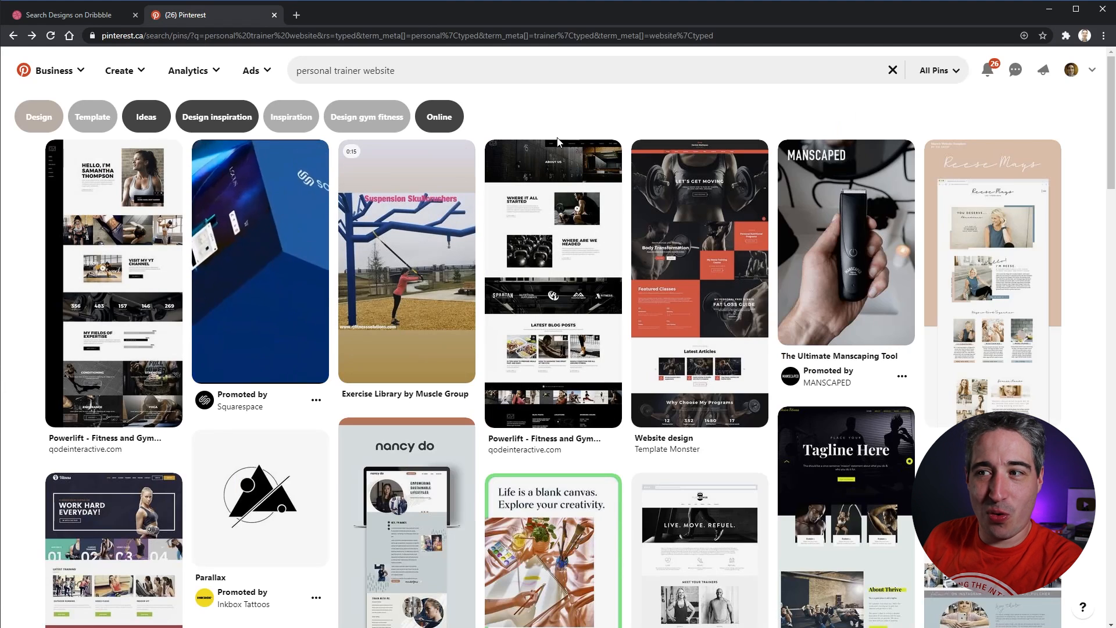
# - Open the "Powerlift - Fitness and Gym Theme" pin with the About Us layout and save its image to Eagle
pyautogui.moveTo(690, 203)
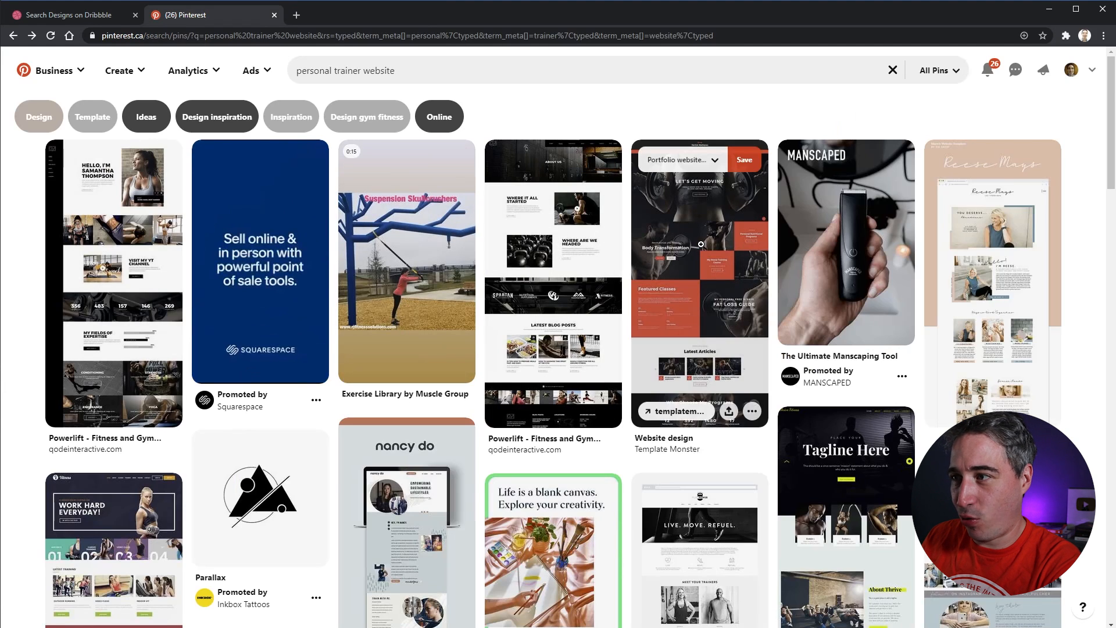
pyautogui.click(574, 263)
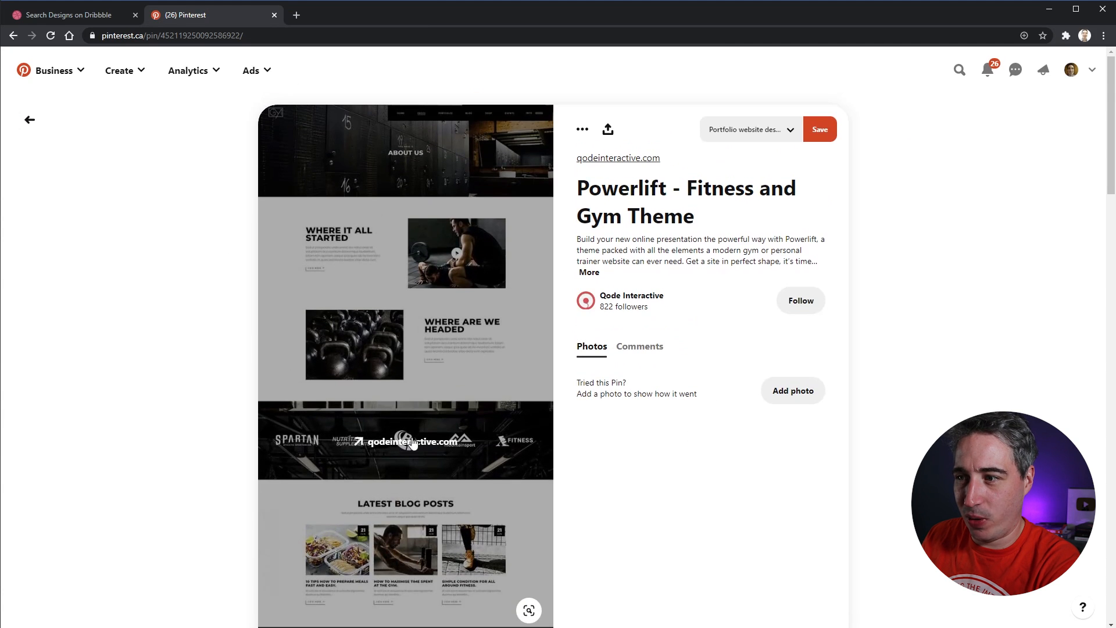
pyautogui.moveTo(413, 443); pyautogui.dragTo(471, 331)
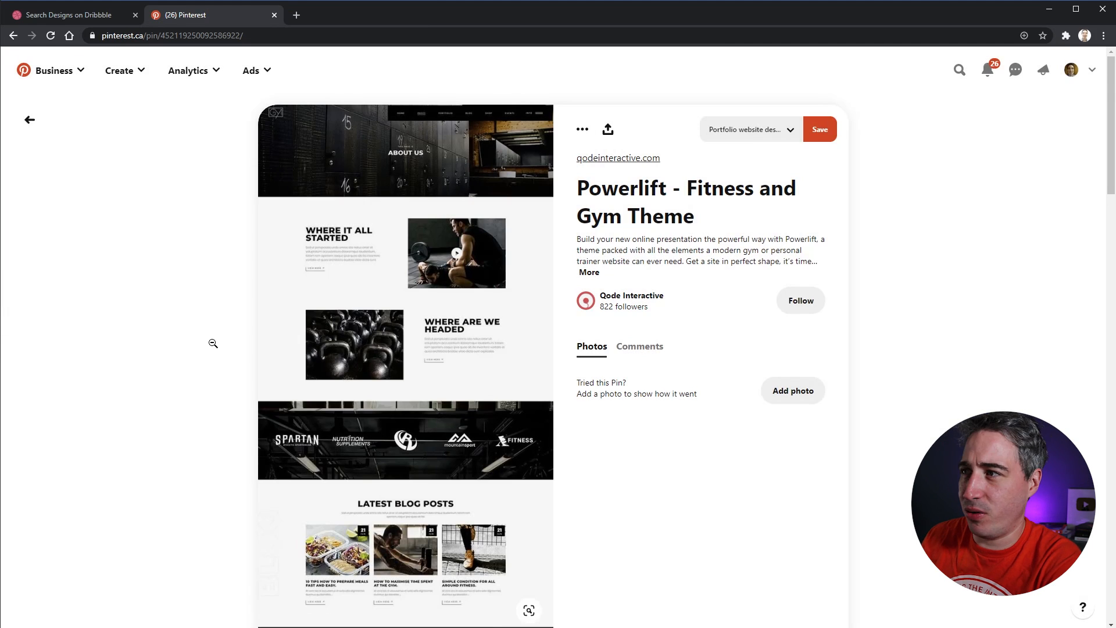
# - Follow the Powerlift pin to its qodeinteractive.com theme page, launch the live theme and open the Youth Martial Arts Program homepage demo
pyautogui.click(617, 158)
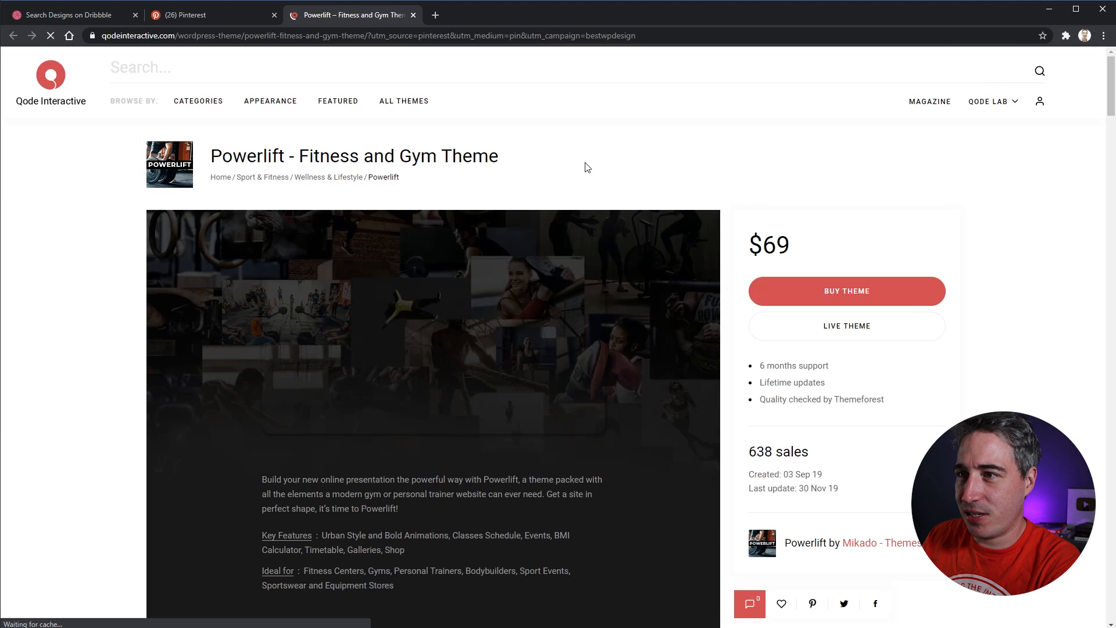
pyautogui.click(827, 326)
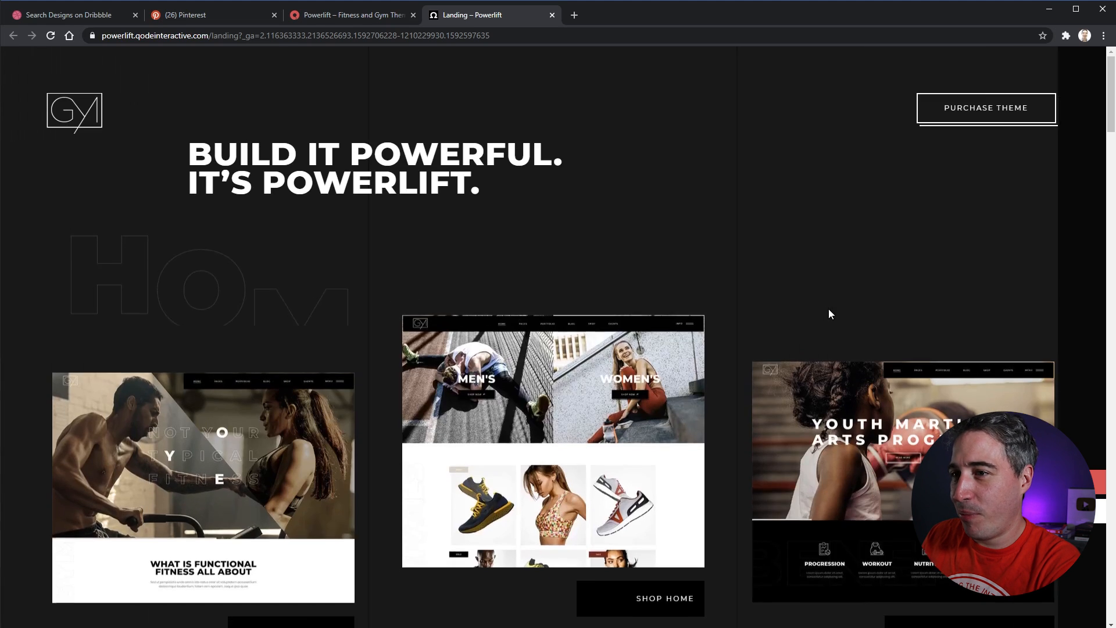
pyautogui.scroll(-3, 794, 357)
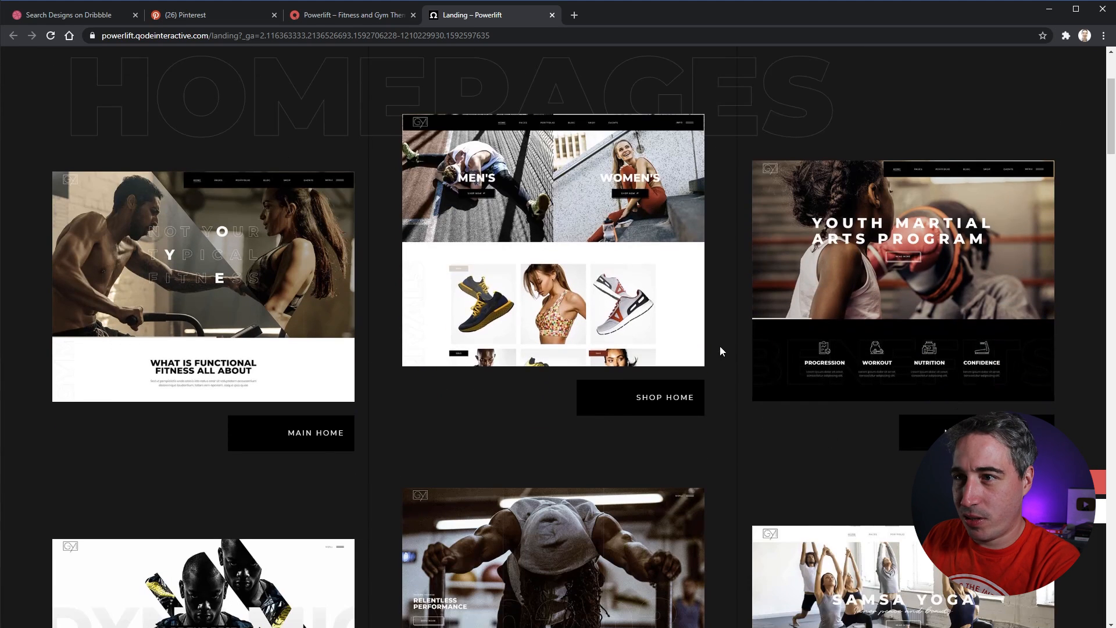
pyautogui.click(850, 294)
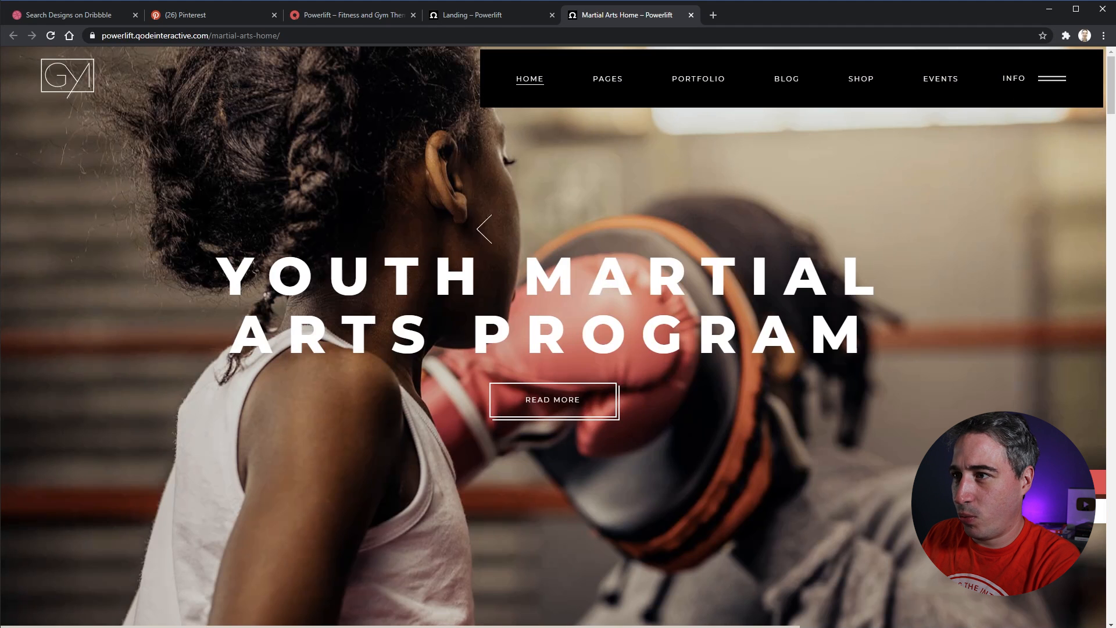
# - Capture the area around the Progression, Workout, Nutrition and Confidence benefits on the martial arts page and save it to Eagle
pyautogui.scroll(-12, 725, 253)
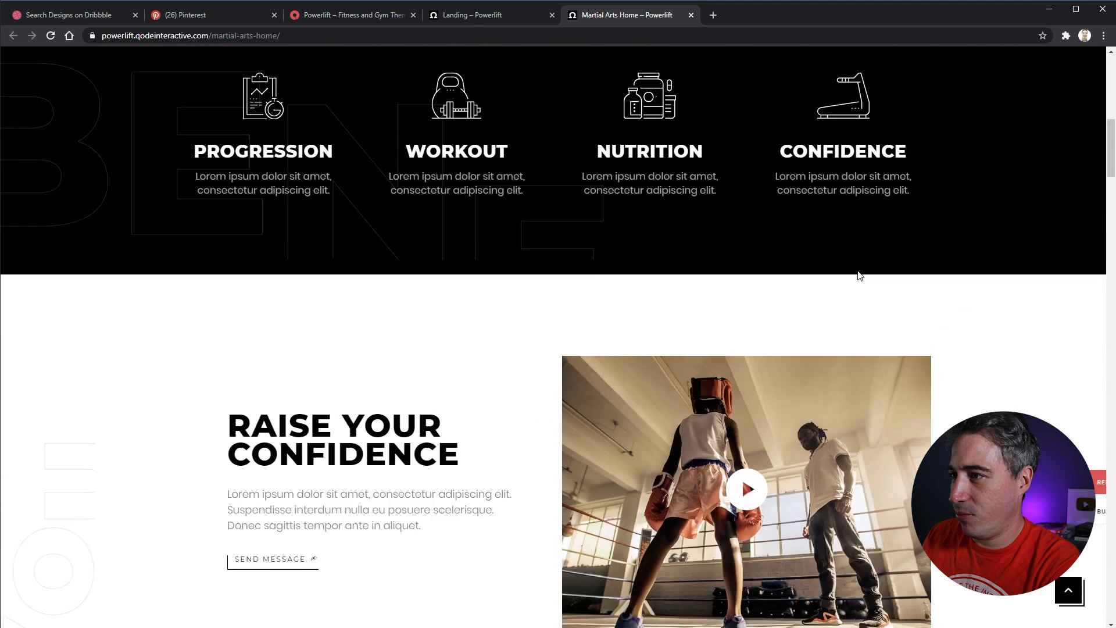
pyautogui.scroll(3, 858, 272)
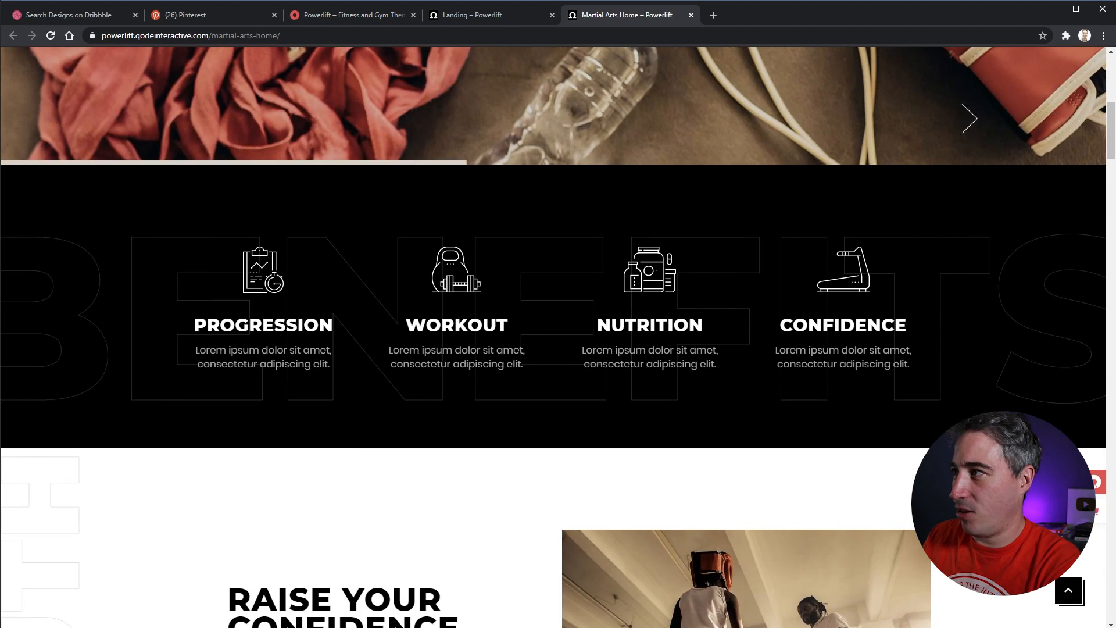
pyautogui.click(1068, 36)
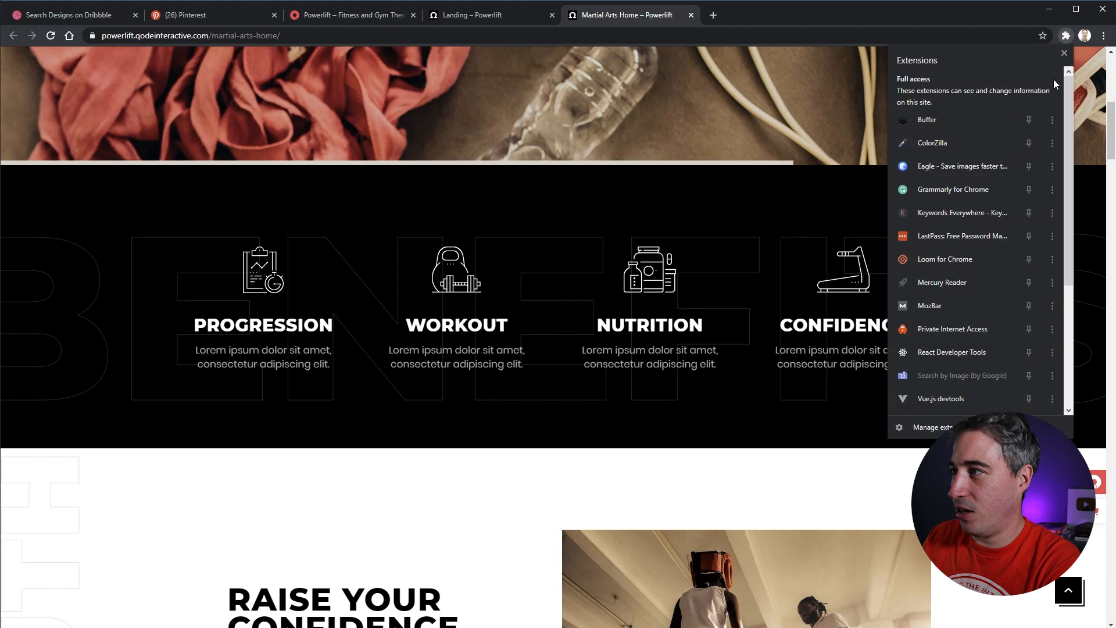
pyautogui.click(936, 165)
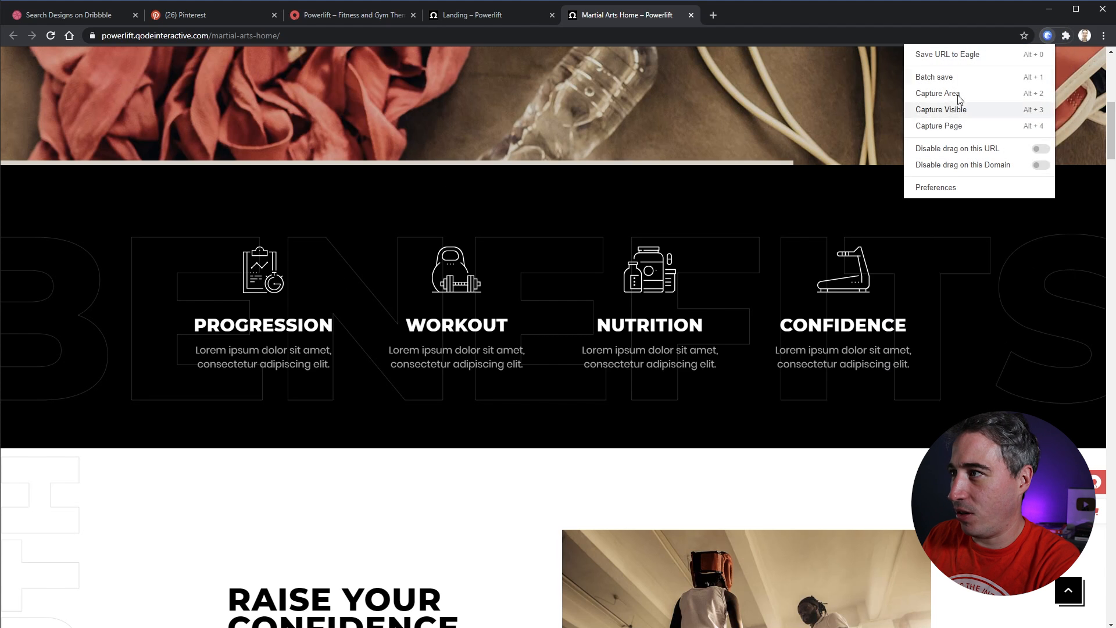
pyautogui.click(986, 94)
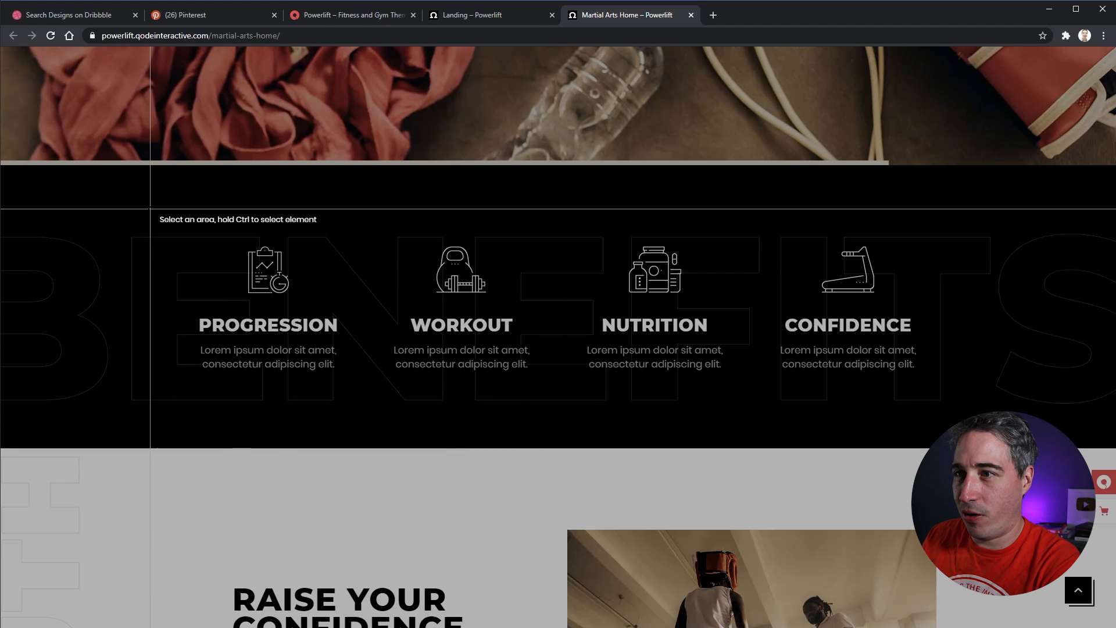
pyautogui.moveTo(145, 199); pyautogui.dragTo(986, 411)
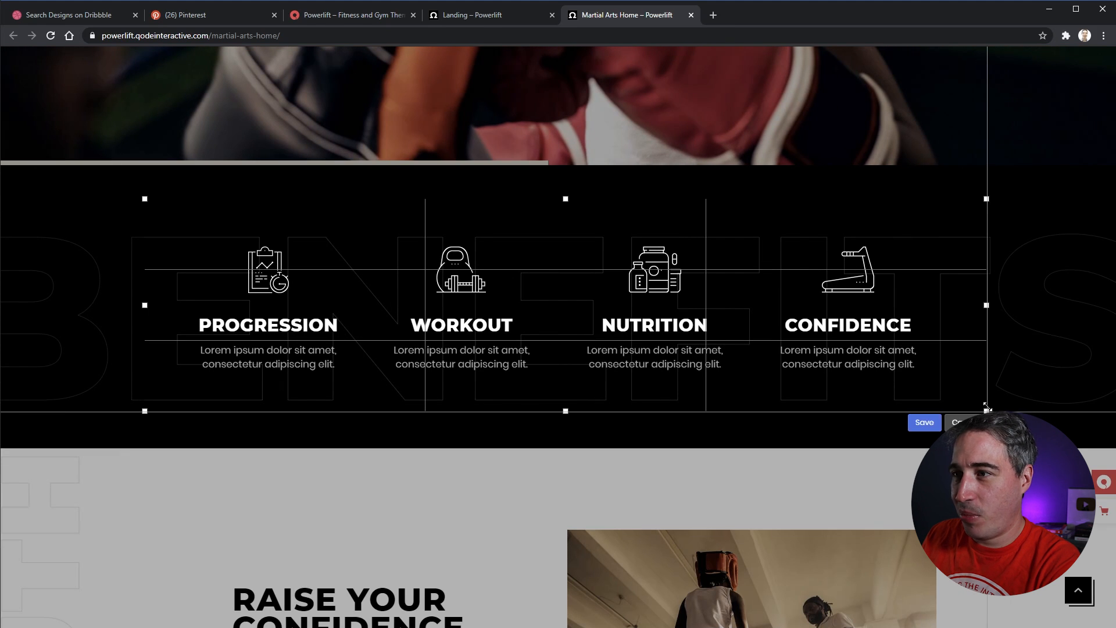
pyautogui.click(924, 423)
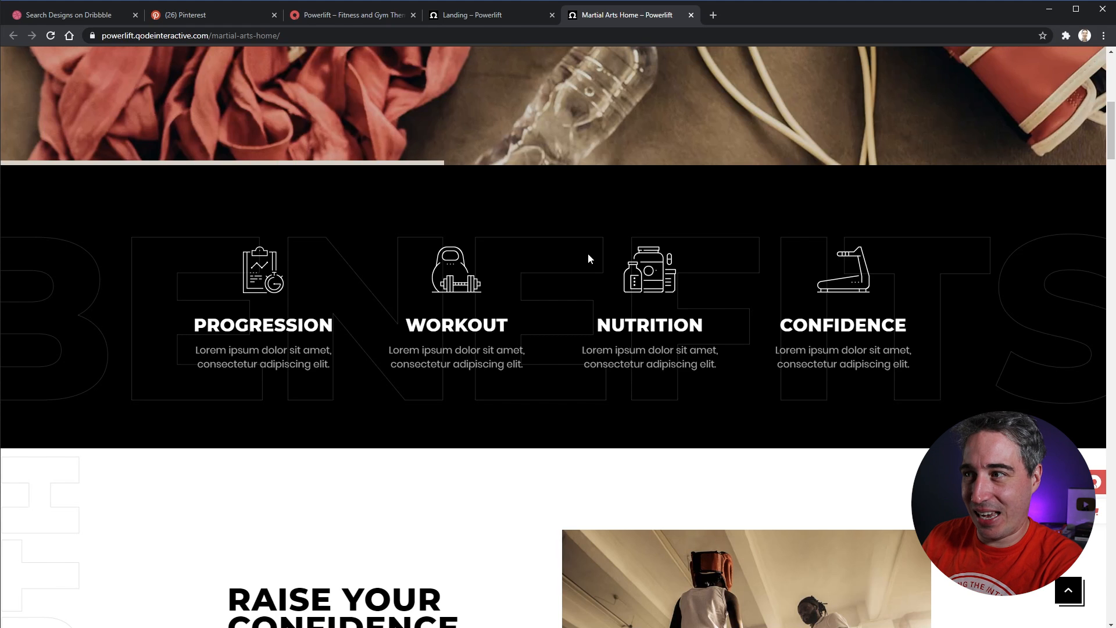
# - Capture the entire Martial Arts Home page to Eagle, and review the full-page and benefits captures in the Personal Trainer Website library
pyautogui.scroll(-3, 594, 259)
pyautogui.scroll(10, 692, 319)
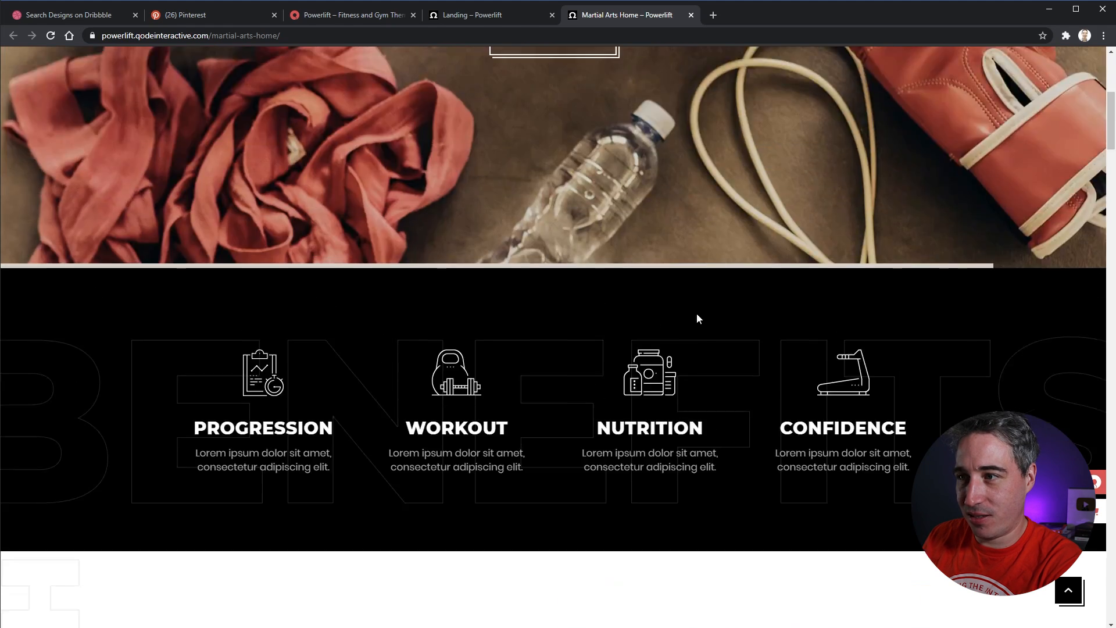
pyautogui.scroll(-18, 804, 424)
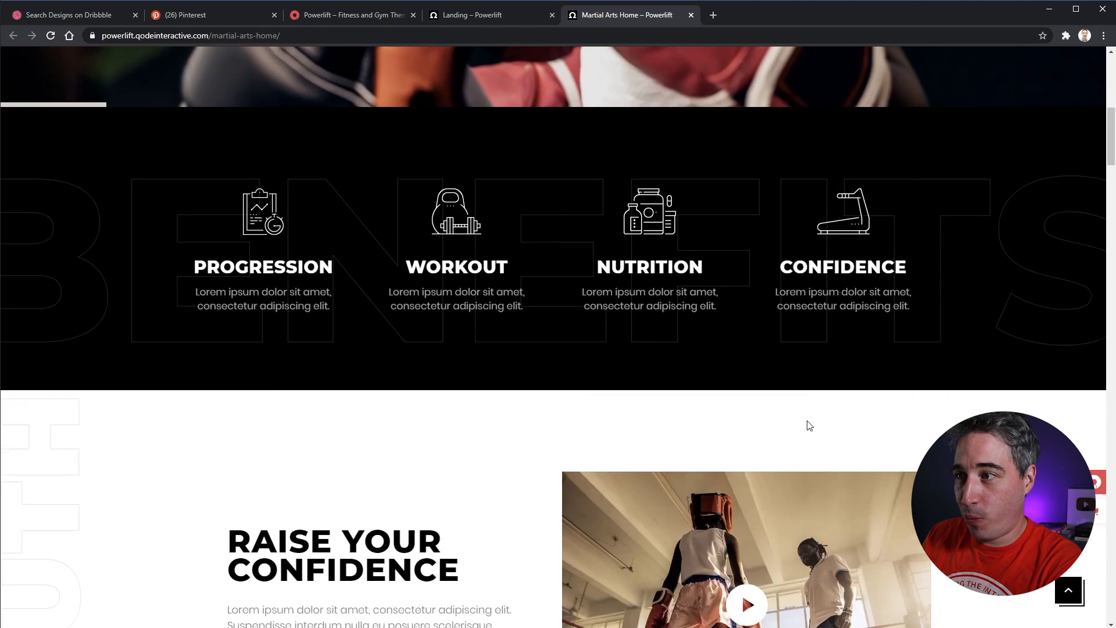
pyautogui.scroll(8, 865, 320)
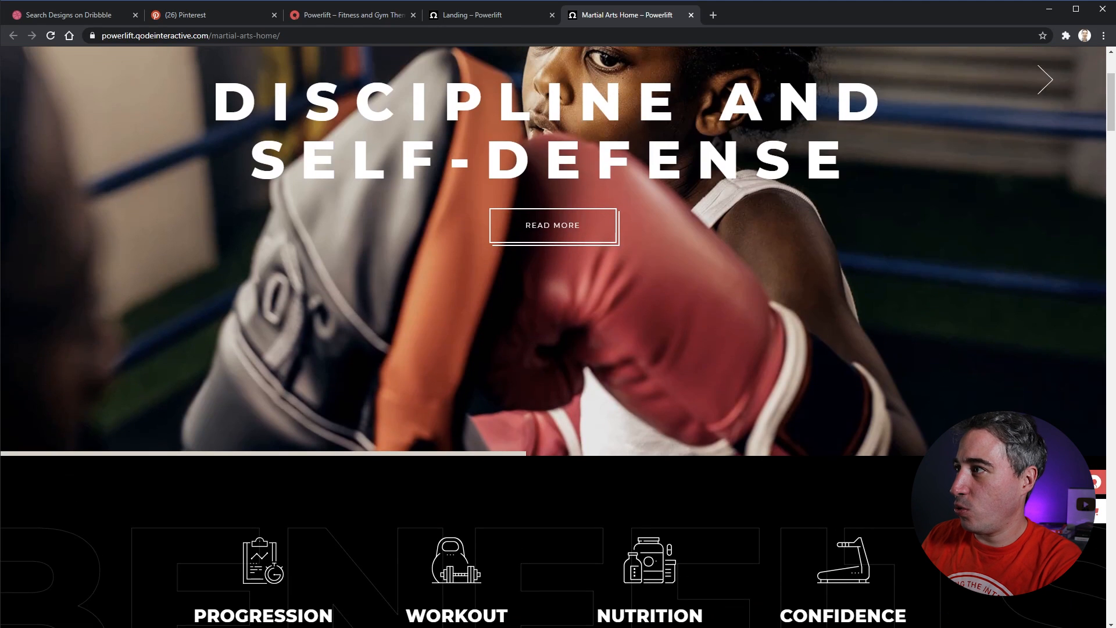
pyautogui.click(1065, 36)
pyautogui.click(974, 161)
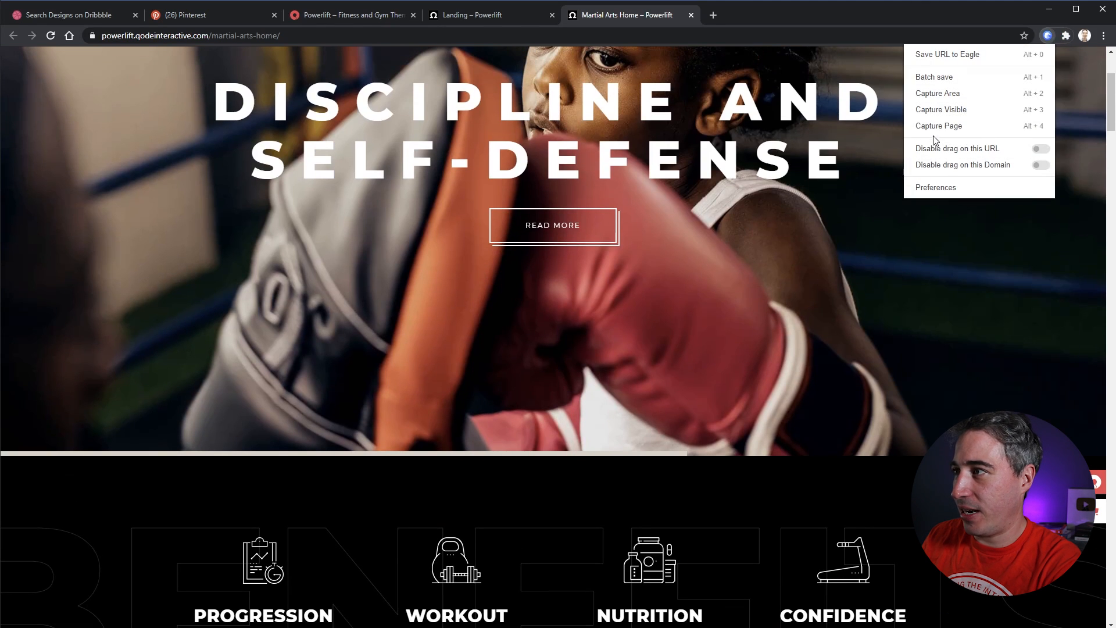
pyautogui.click(966, 131)
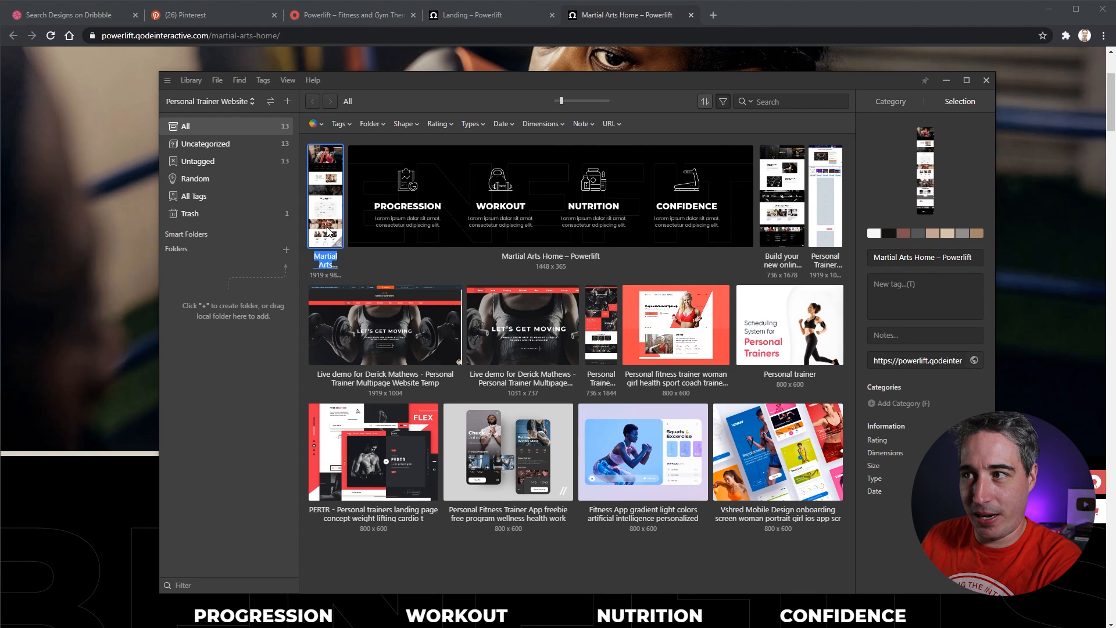
pyautogui.click(632, 223)
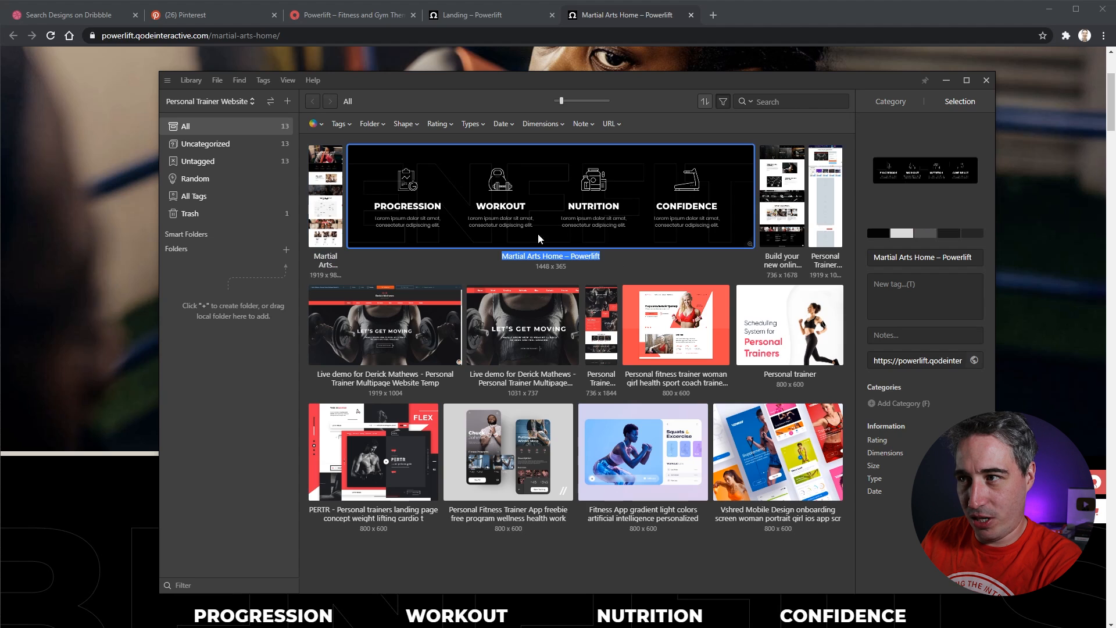
pyautogui.click(337, 225)
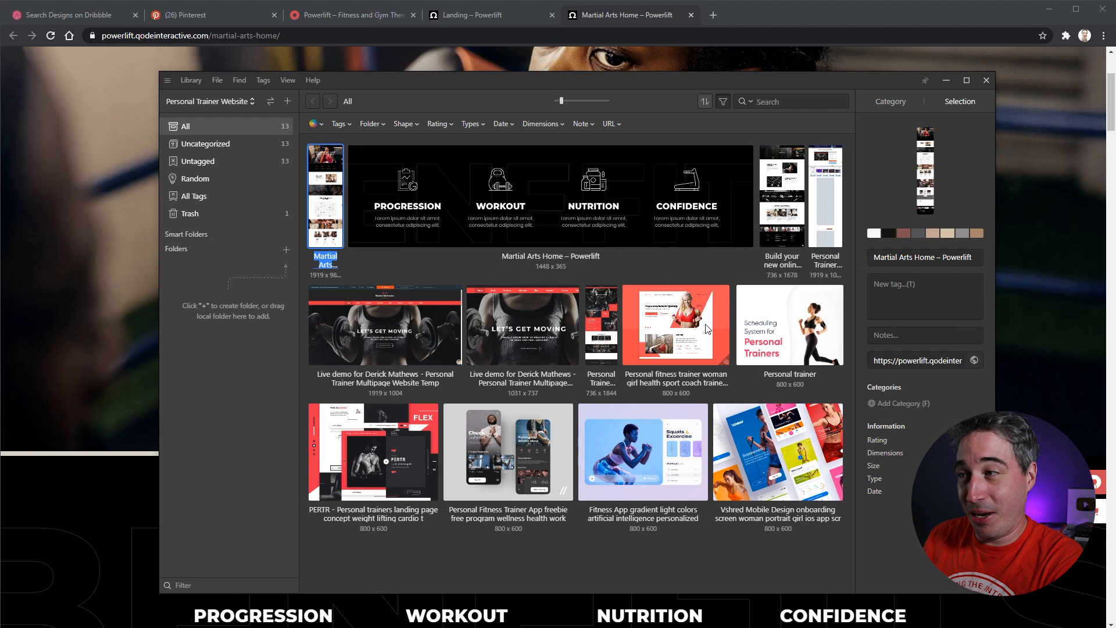
# - Save the kettlebell-and-barbell Workout icon from the martial arts page's benefits section to Eagle and check it in the library
pyautogui.click(482, 33)
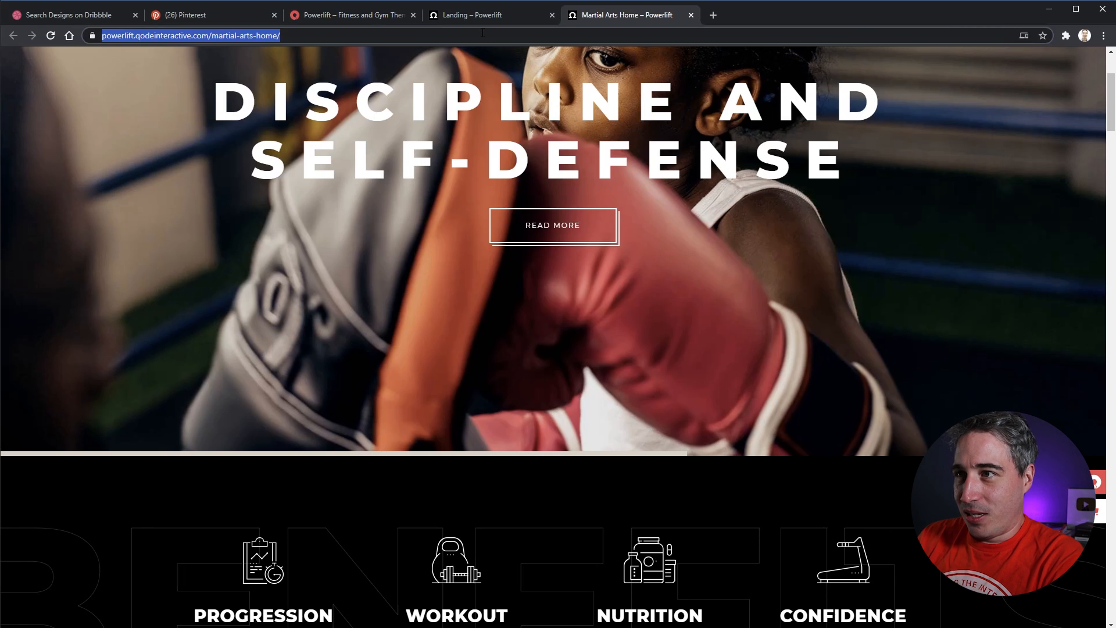
pyautogui.scroll(3, 508, 353)
pyautogui.scroll(-7, 462, 358)
pyautogui.moveTo(448, 325); pyautogui.dragTo(378, 424)
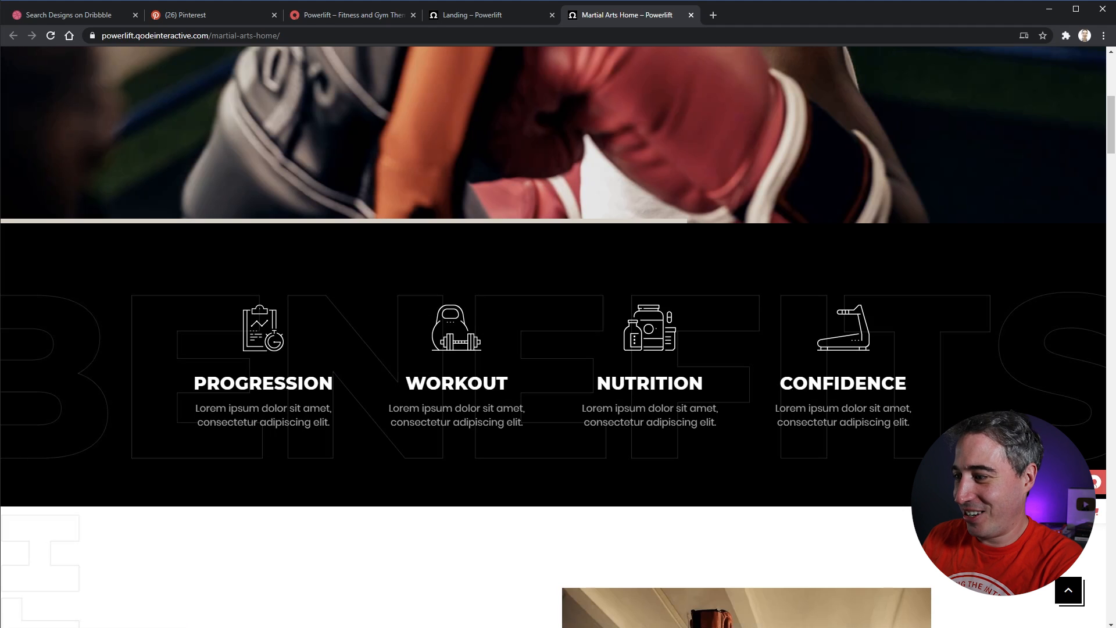
pyautogui.hotkey('alt', 'Tab')
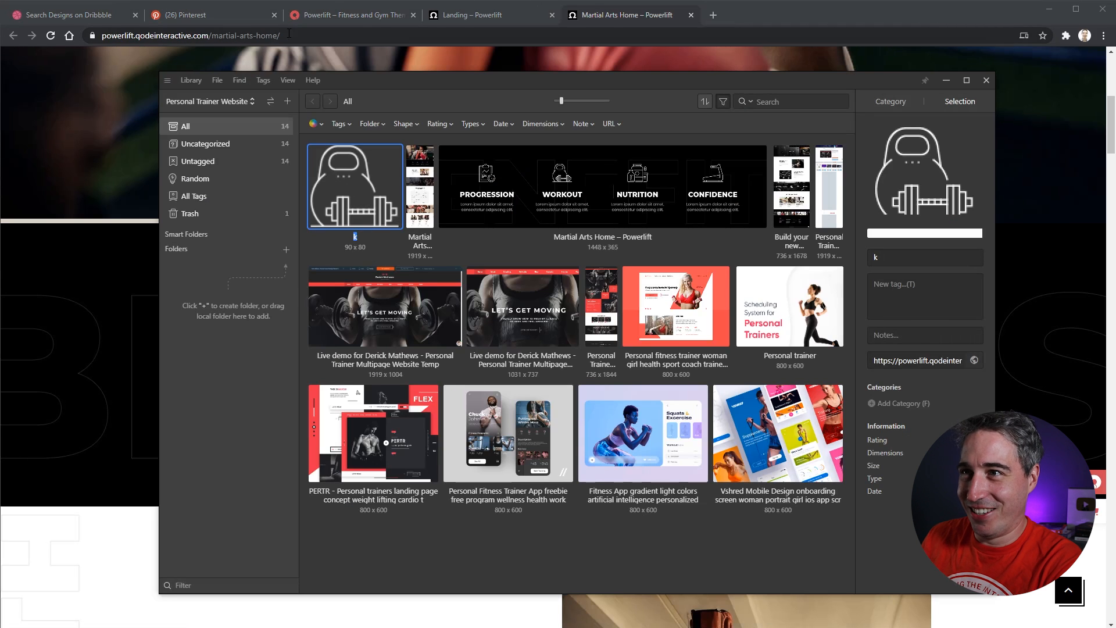
# - Go to apple.com and try saving the Apple logo from the site's navigation to Eagle
pyautogui.click(259, 36)
pyautogui.write('apple.c')
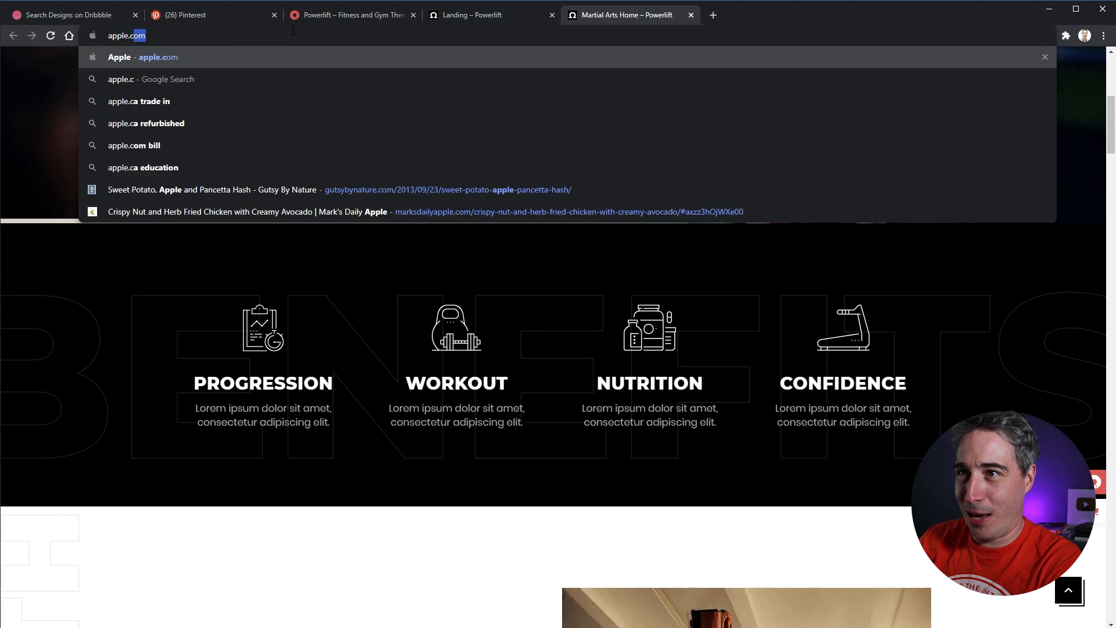
pyautogui.press('Return')
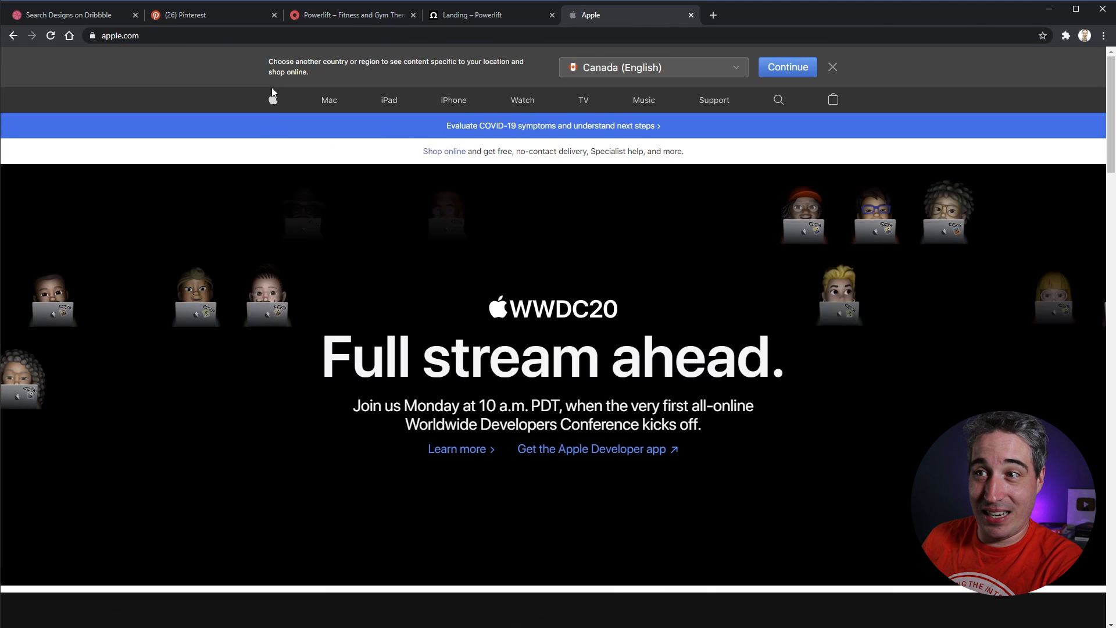
pyautogui.moveTo(272, 100); pyautogui.dragTo(373, 120)
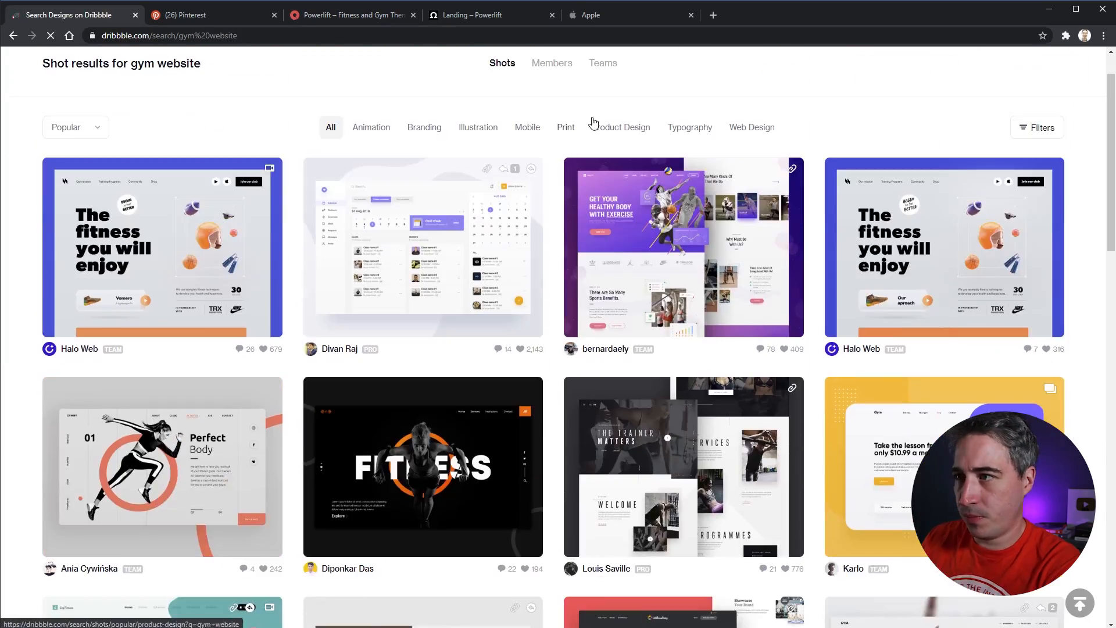
# - Collect more gym website shots from Dribbble and personal trainer website pins from Pinterest into the Eagle library
pyautogui.scroll(-2, 403, 315)
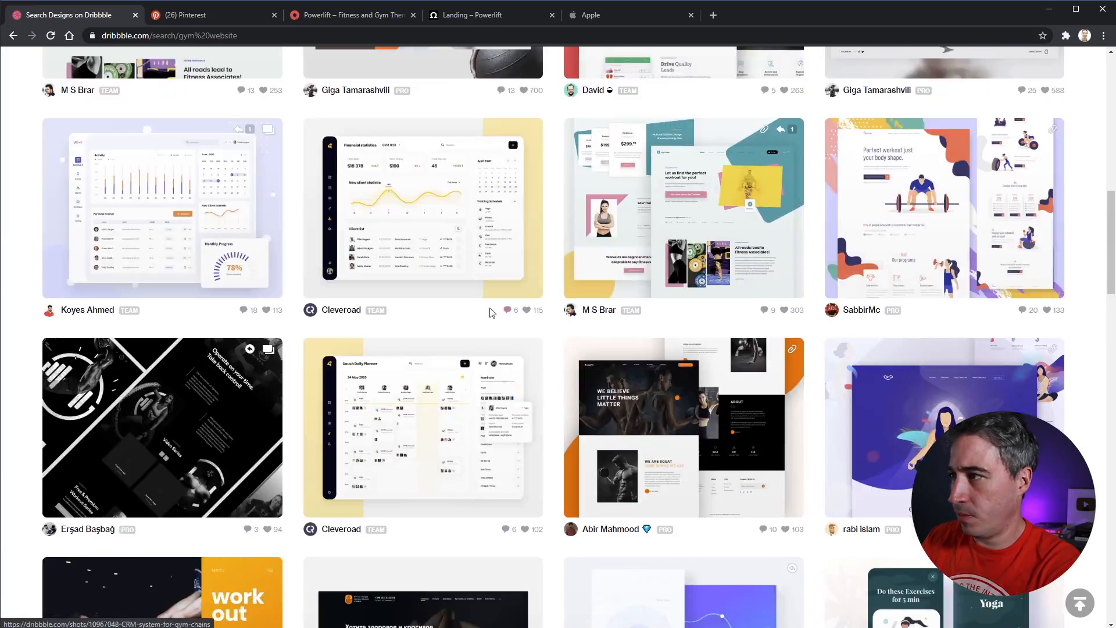
pyautogui.scroll(-6, 558, 314)
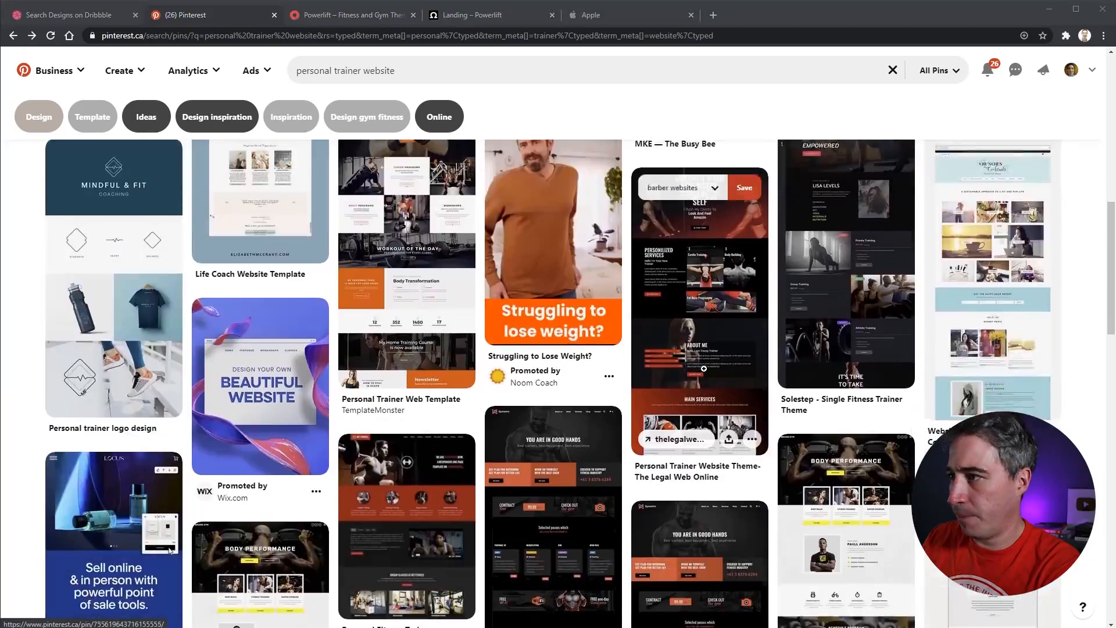
pyautogui.scroll(-15, 767, 389)
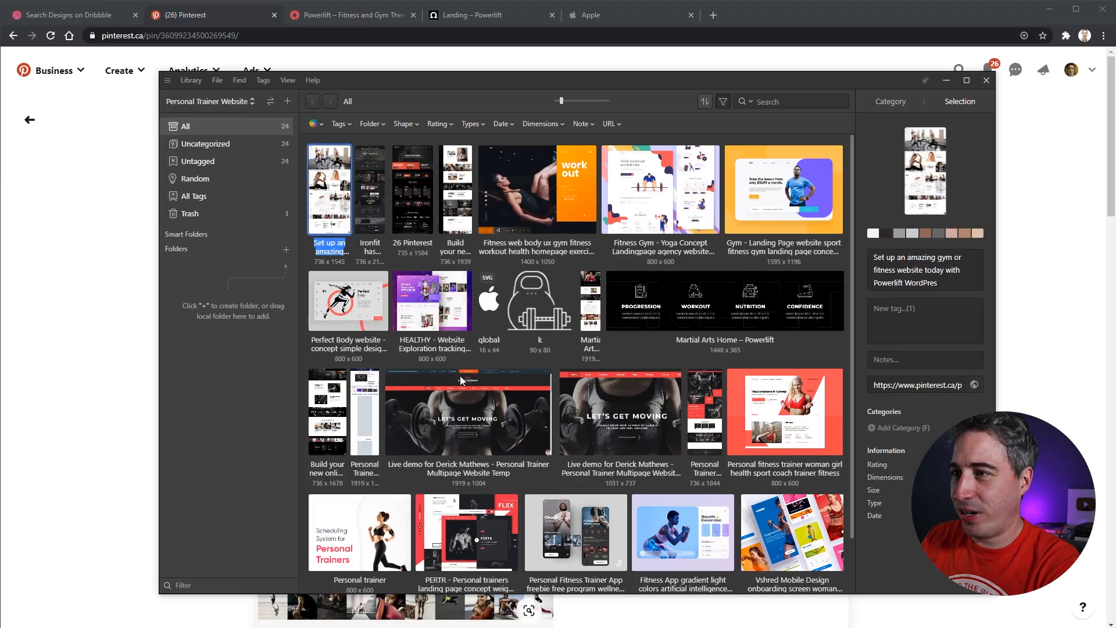
# - Switch to Eagle, look over the designs collected in the Personal Trainer Website library, and enlarge the window
pyautogui.scroll(-1, 490, 374)
pyautogui.scroll(1, 489, 374)
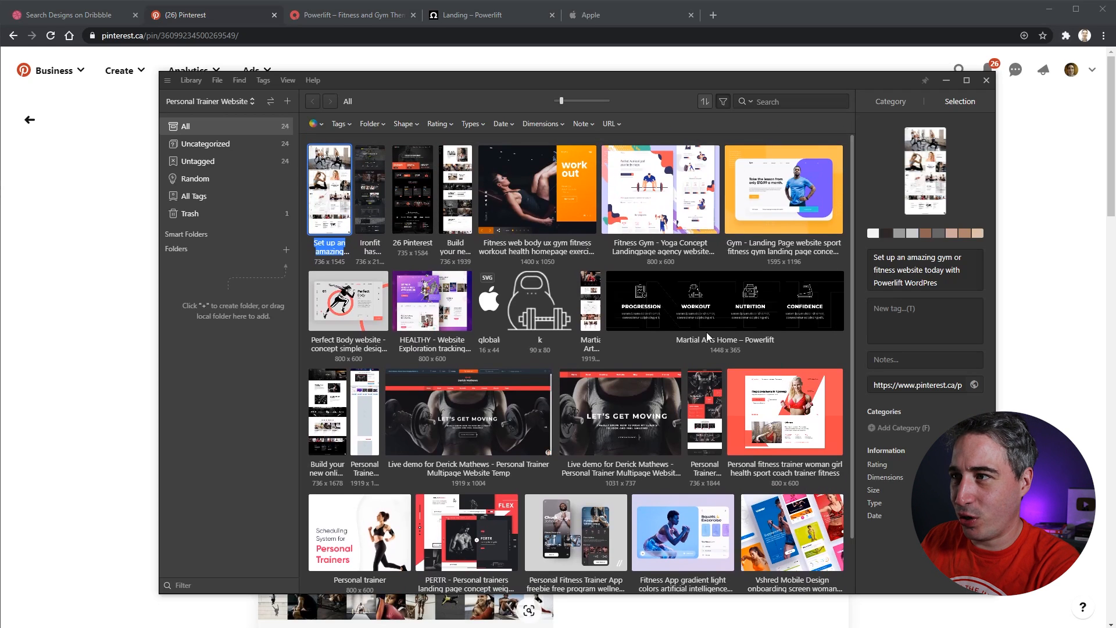
pyautogui.scroll(-1, 744, 497)
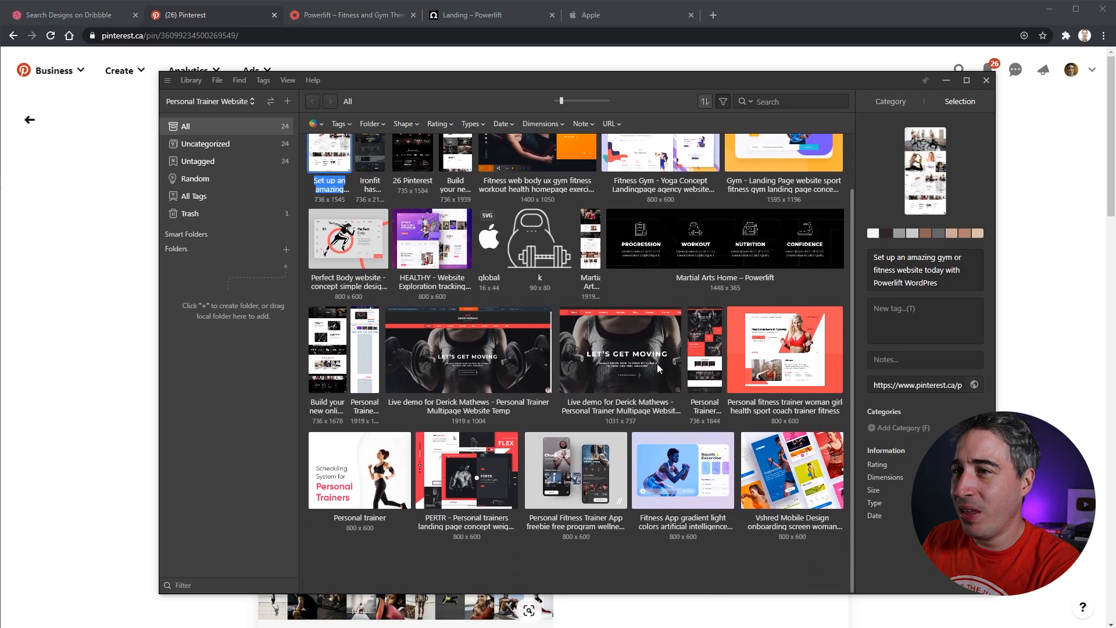
pyautogui.scroll(1, 661, 362)
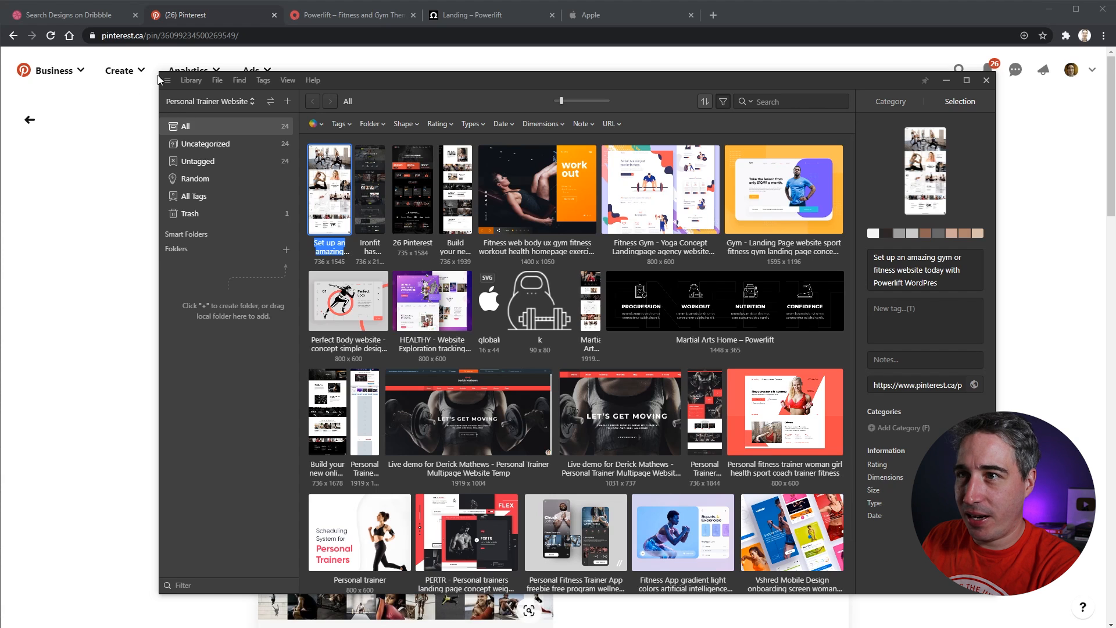
pyautogui.moveTo(159, 79); pyautogui.dragTo(47, 25)
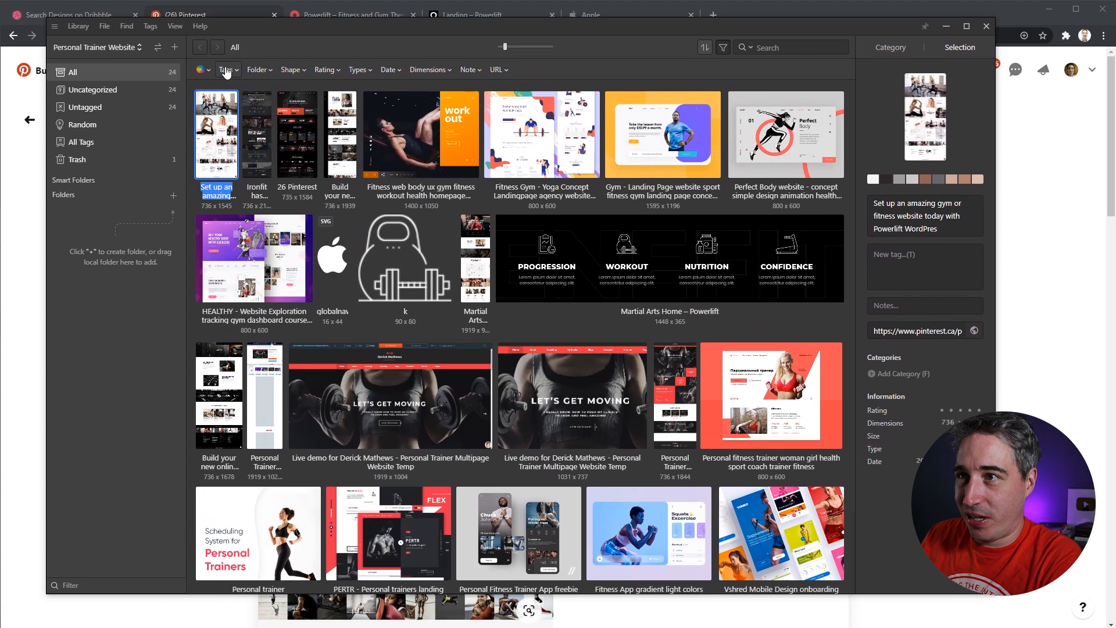
# - Filter the library by the red color swatch to view matching designs, and remove the color filter
pyautogui.click(201, 69)
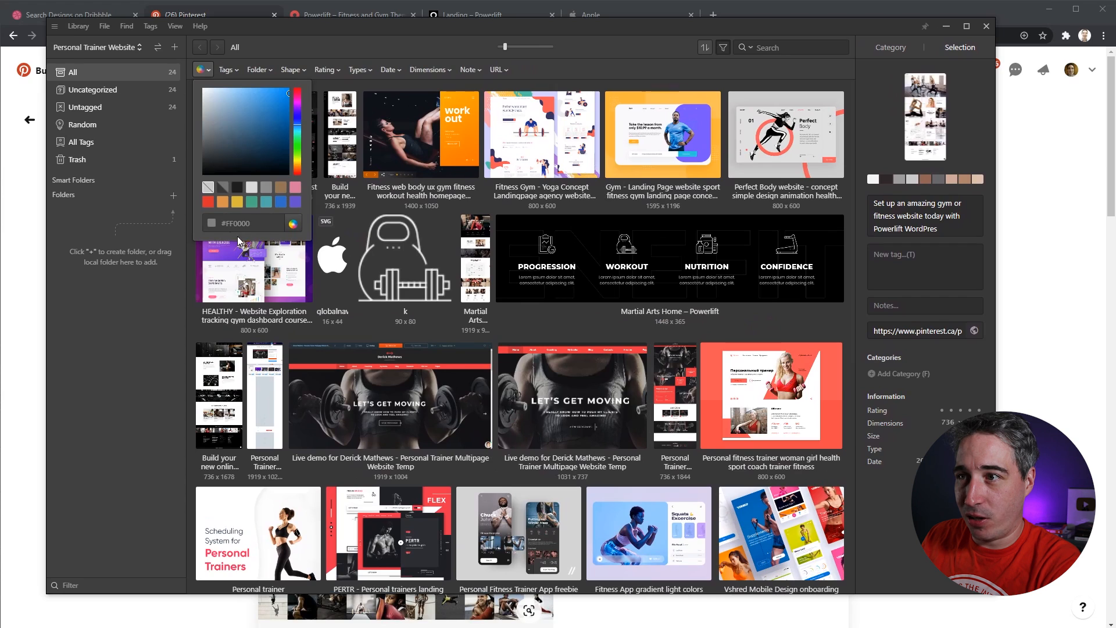
pyautogui.click(208, 202)
pyautogui.click(383, 239)
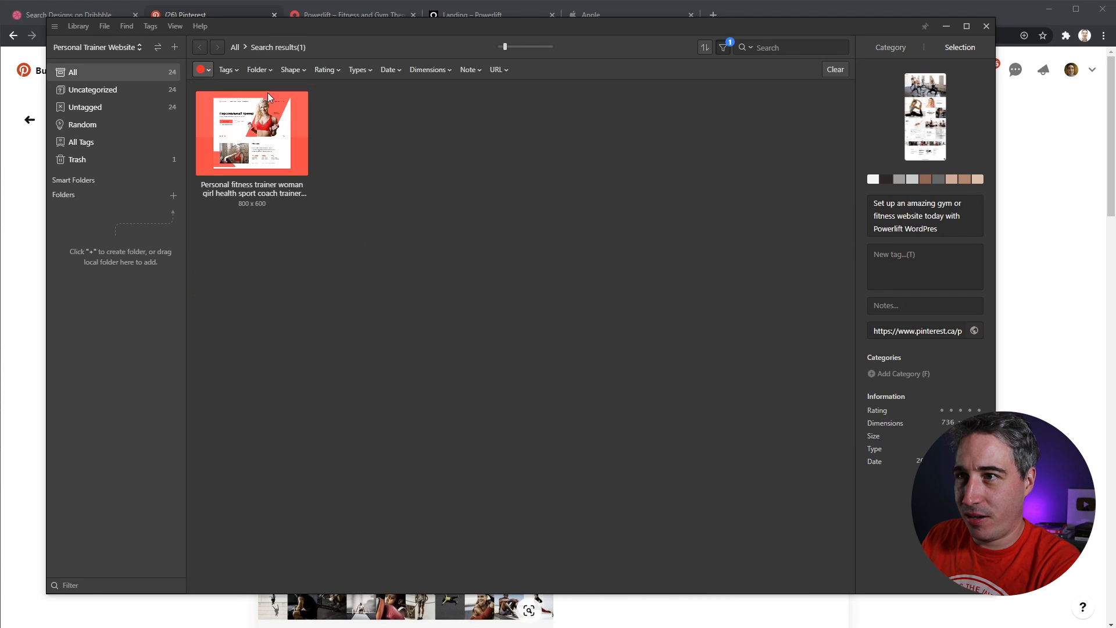
pyautogui.moveTo(208, 74)
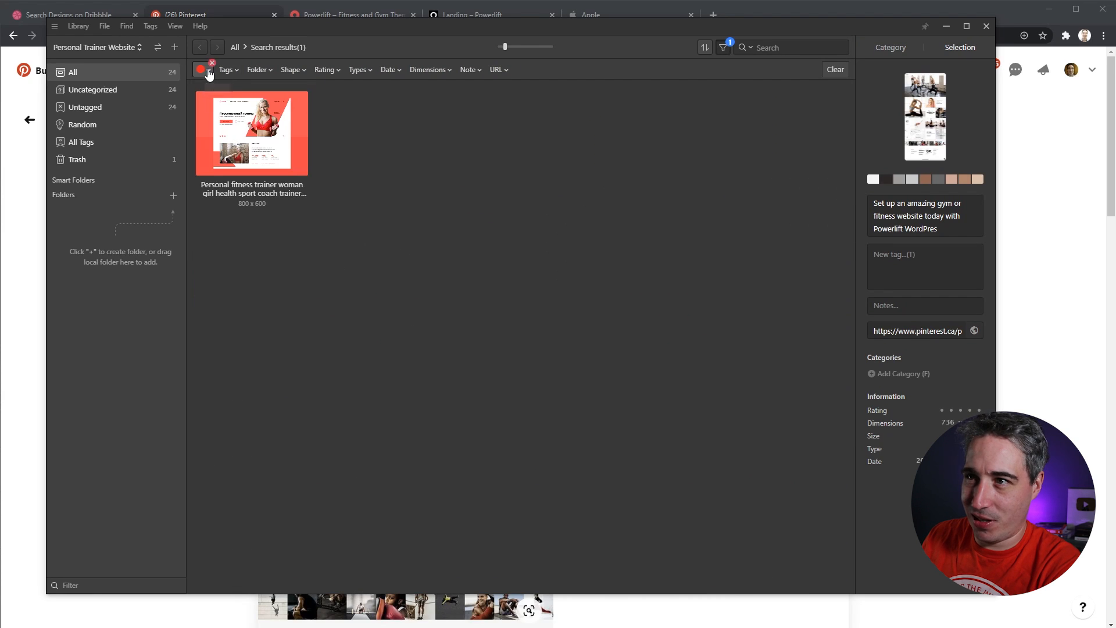
pyautogui.click(208, 71)
pyautogui.click(202, 74)
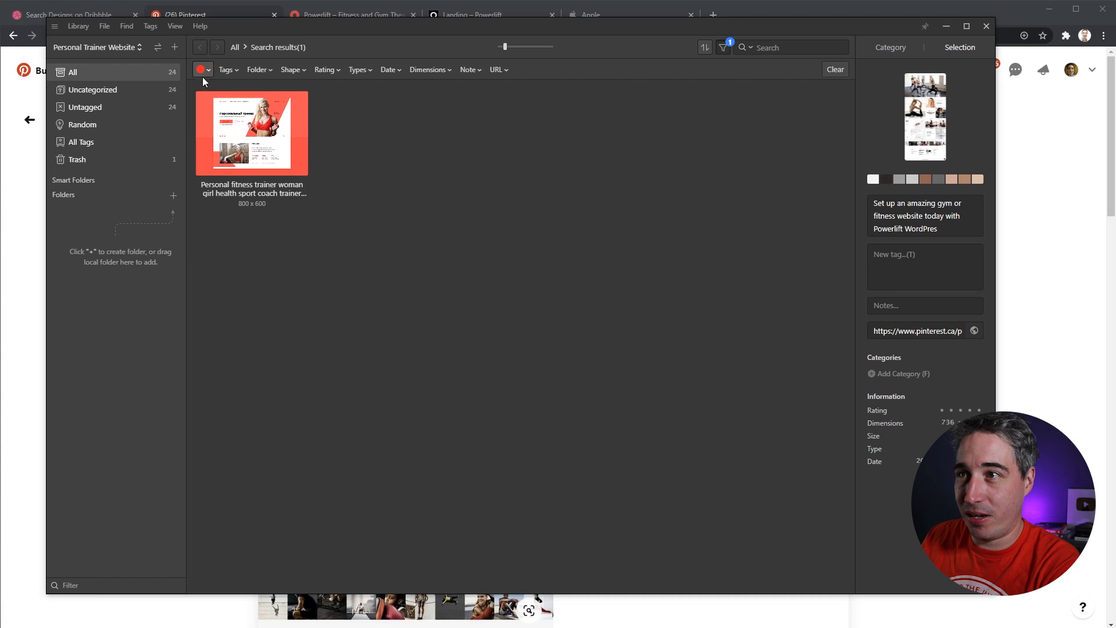
pyautogui.click(212, 63)
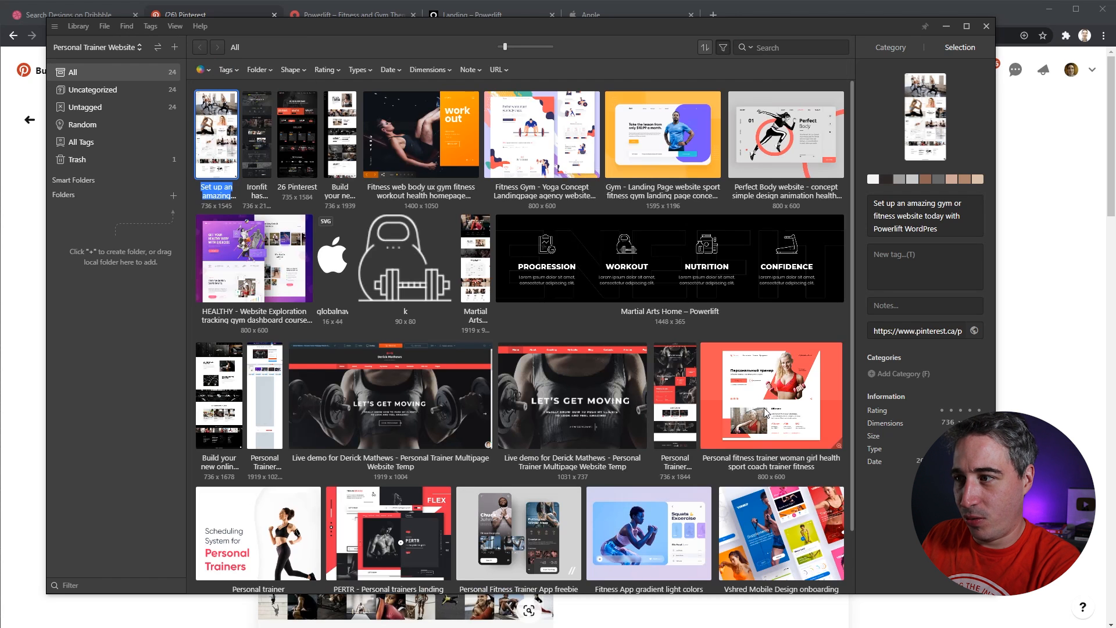
# - Filter the library by the orange swatch and by black #111111 to view matching designs, and clear the filter
pyautogui.click(205, 70)
pyautogui.click(224, 201)
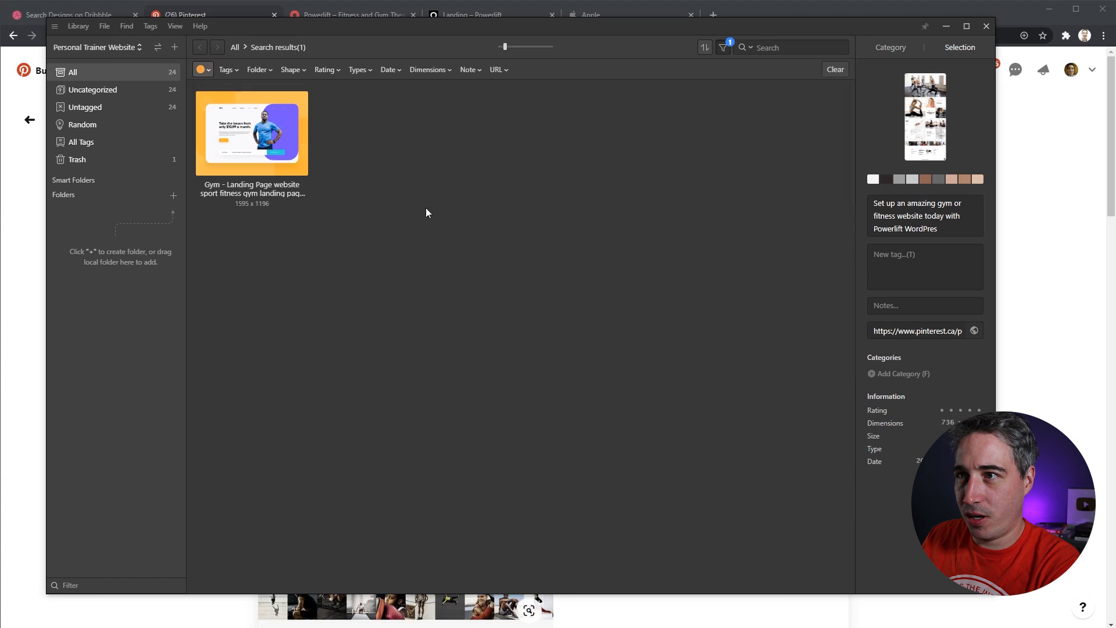
pyautogui.click(205, 69)
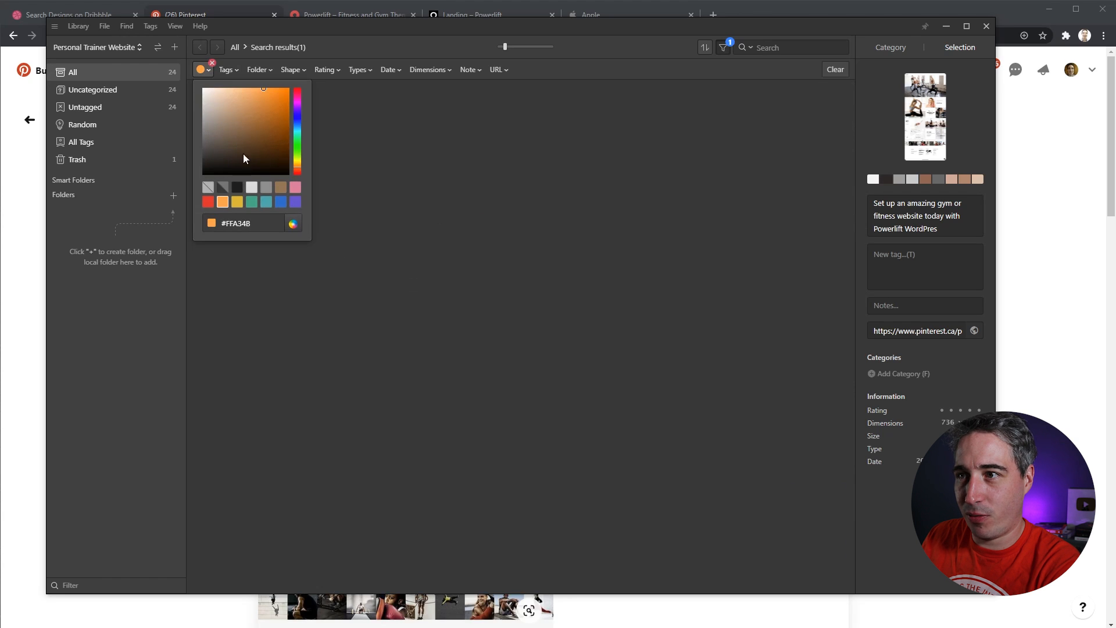
pyautogui.click(241, 189)
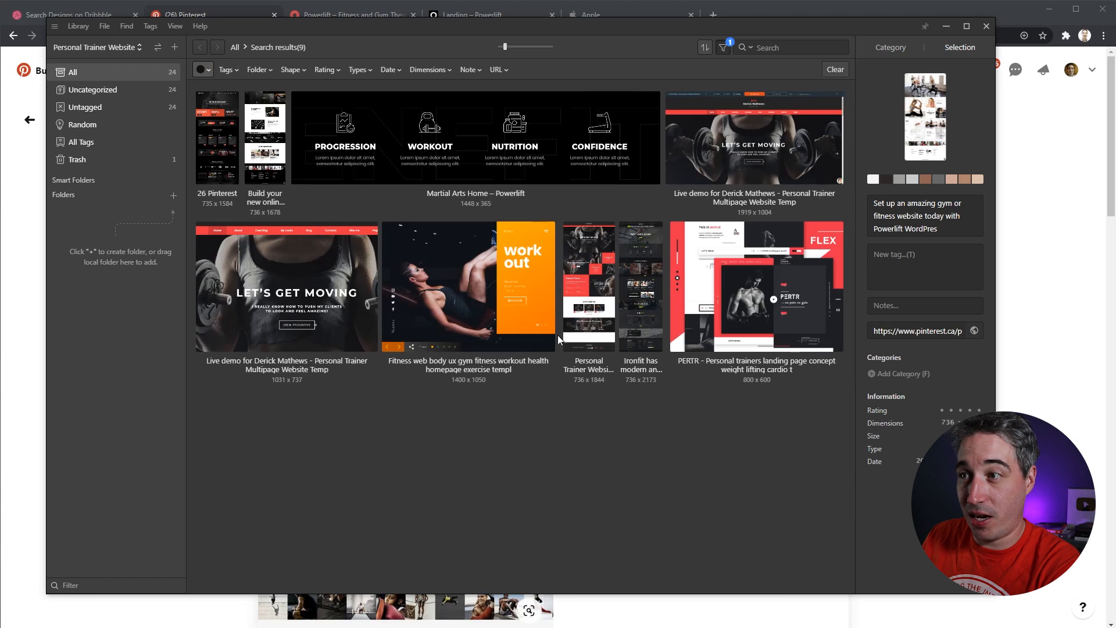
pyautogui.click(204, 70)
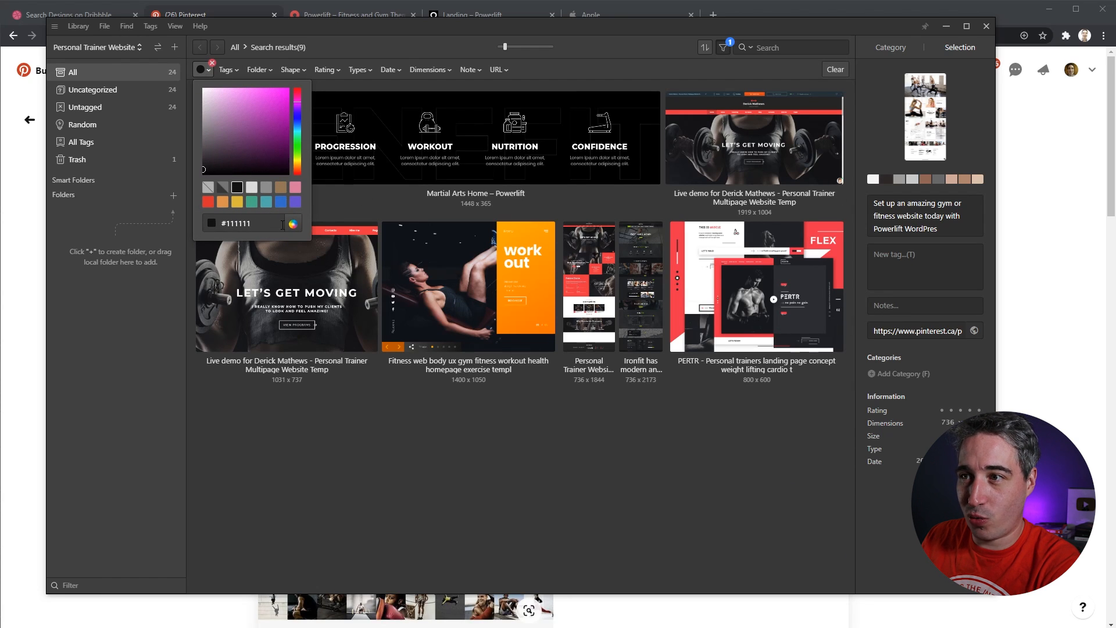
pyautogui.click(211, 63)
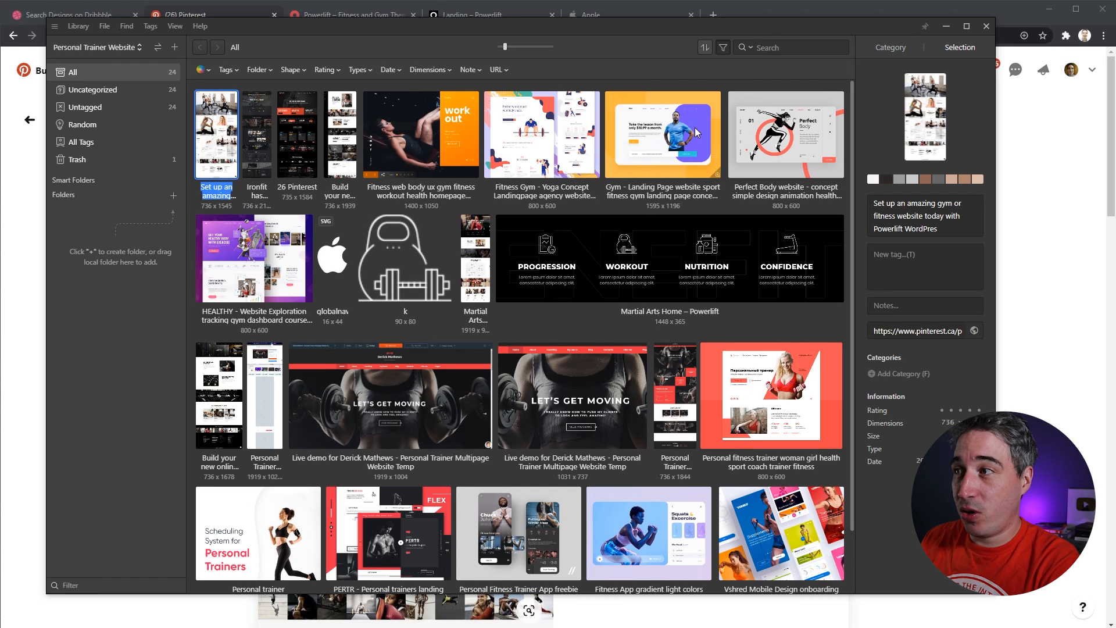
# - Select all items in the Personal Trainer Website library and tag them "inspiration"
pyautogui.scroll(-1, 539, 299)
pyautogui.scroll(-1, 540, 299)
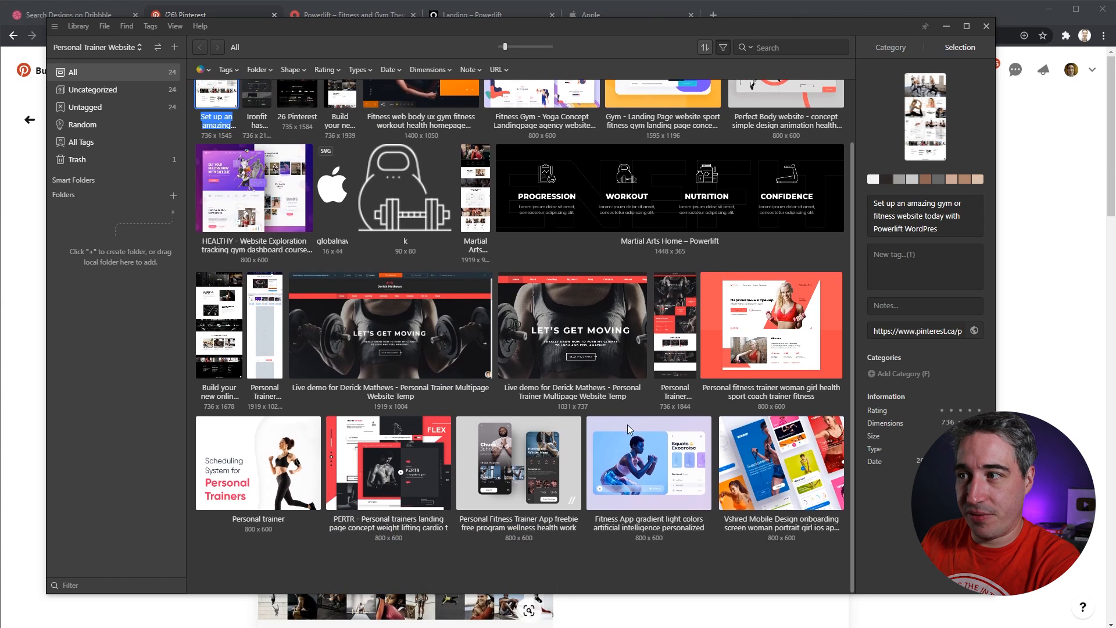
pyautogui.scroll(2, 634, 373)
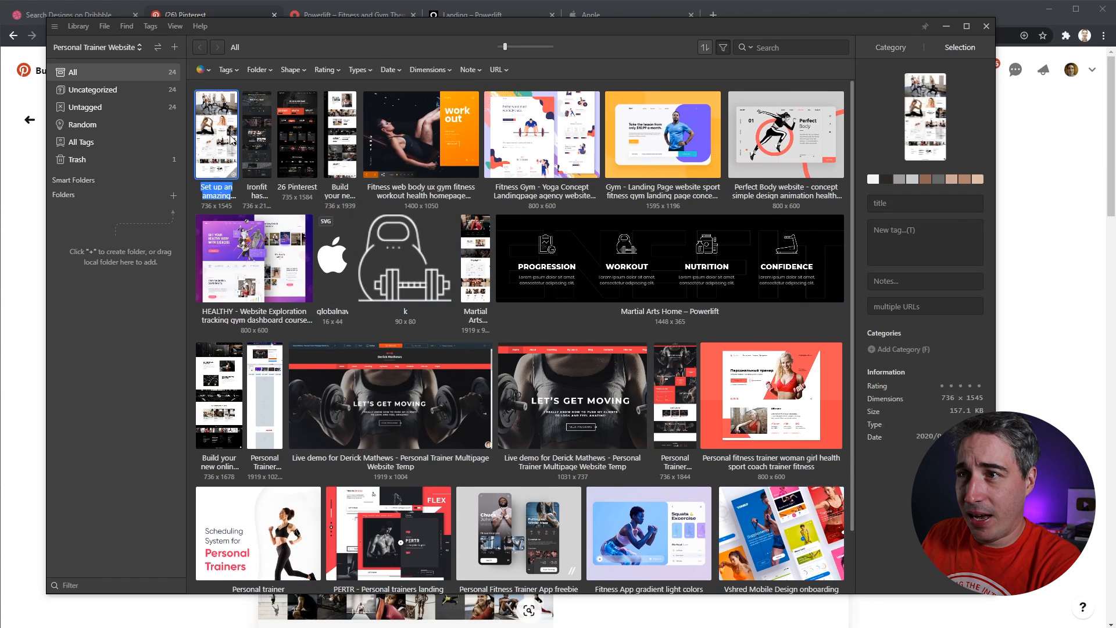
pyautogui.scroll(-2, 573, 318)
pyautogui.hotkey('ctrl', 'a')
pyautogui.scroll(2, 571, 315)
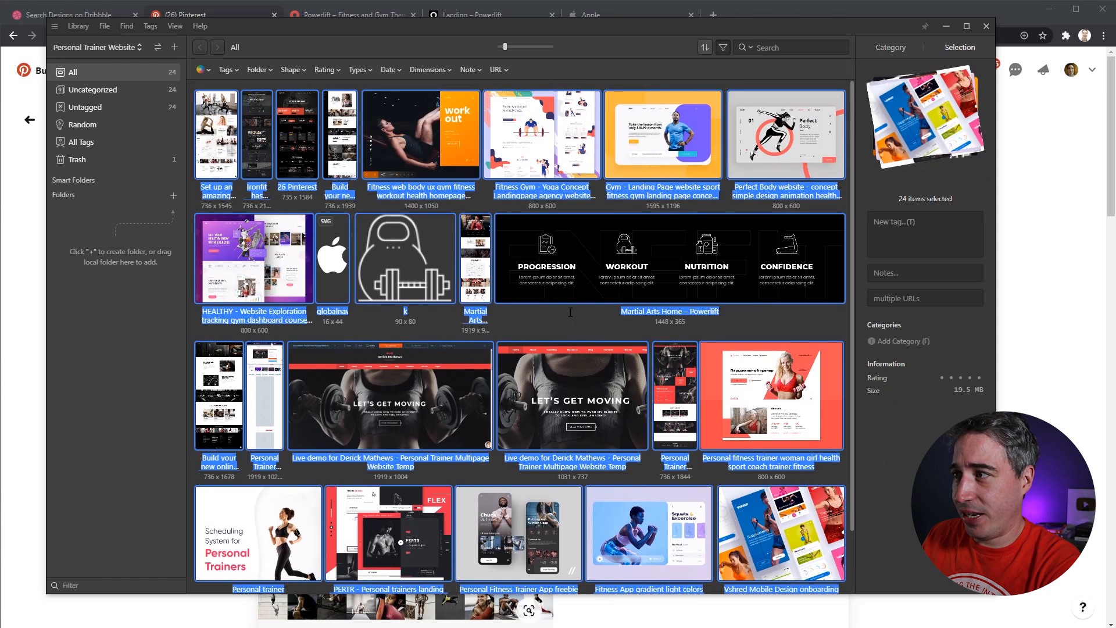
pyautogui.click(903, 232)
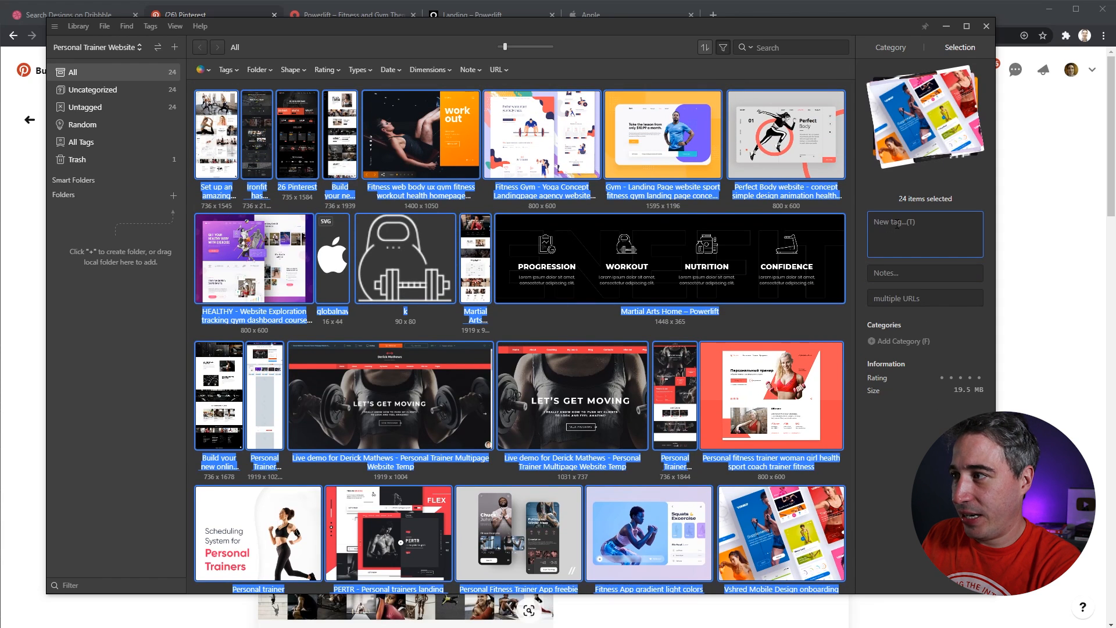
pyautogui.click(896, 225)
pyautogui.write('inspi')
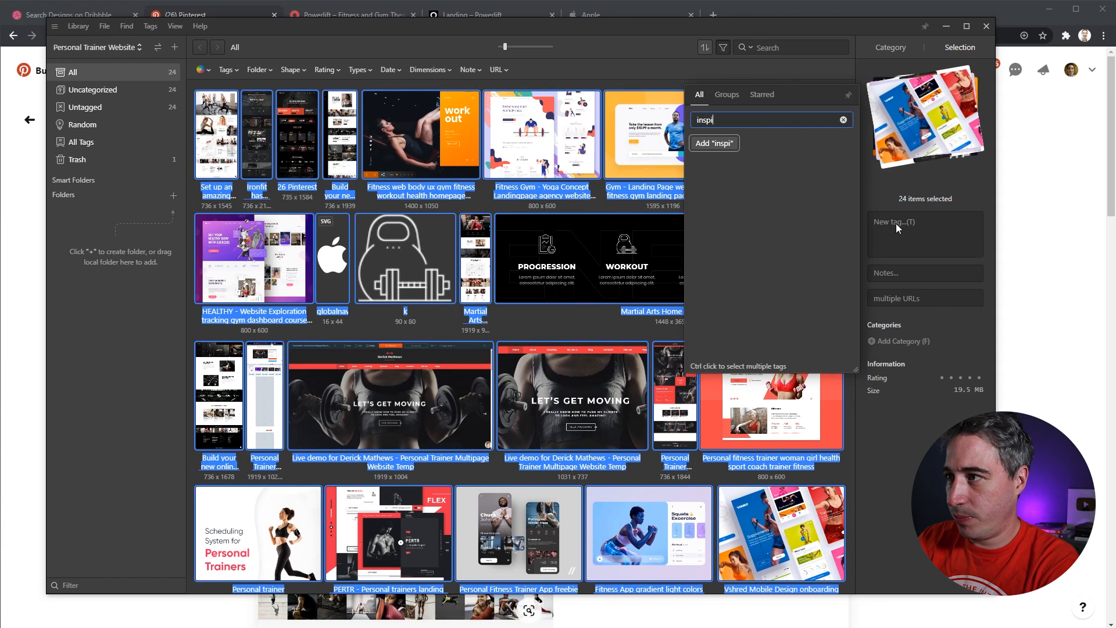
pyautogui.write('ration')
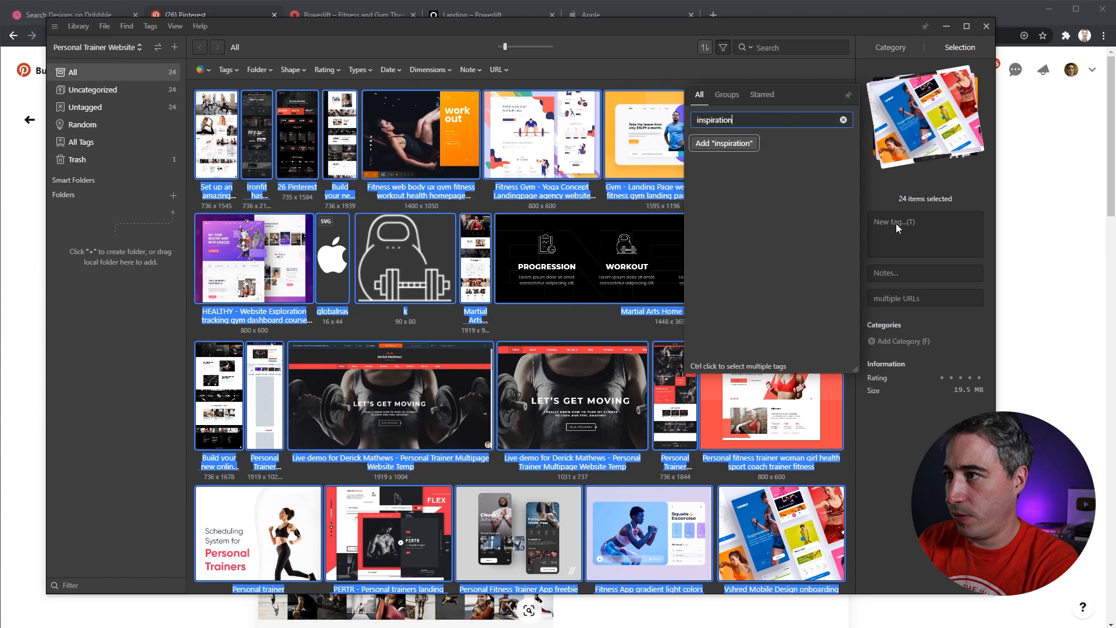
pyautogui.press('Return')
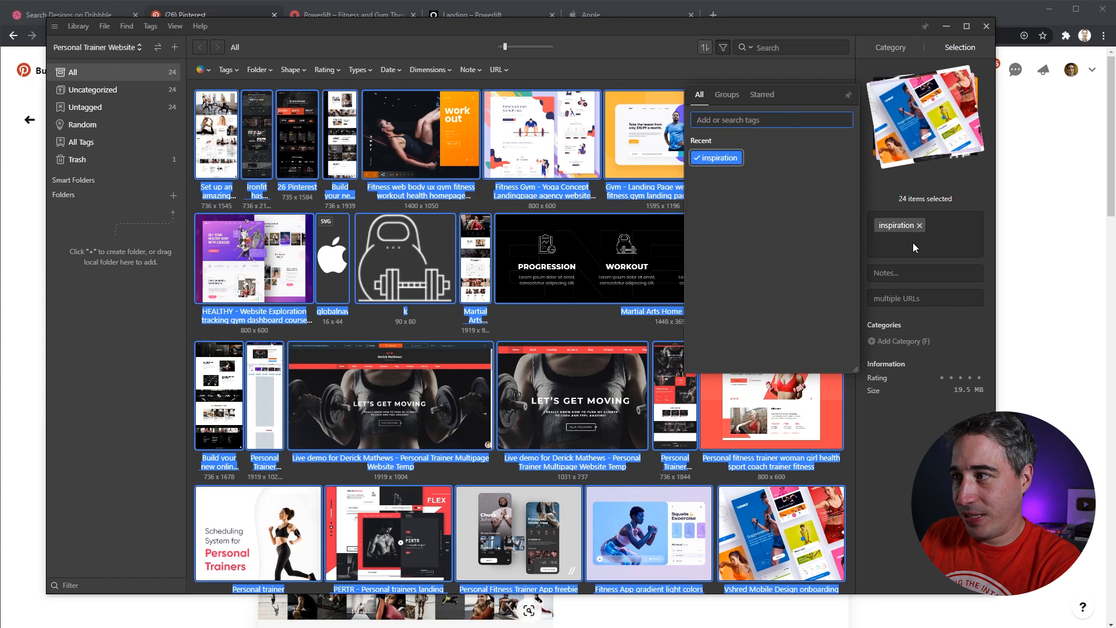
# - Create a new folder named "inspiration" in the library
pyautogui.click(172, 202)
pyautogui.write('inspiration')
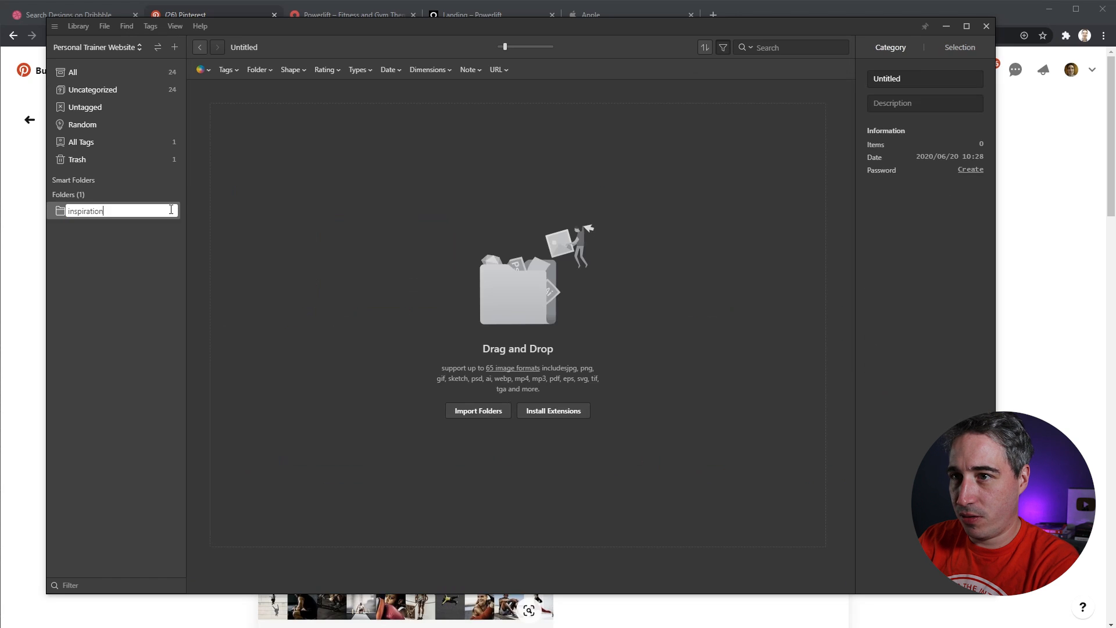
pyautogui.press('Return')
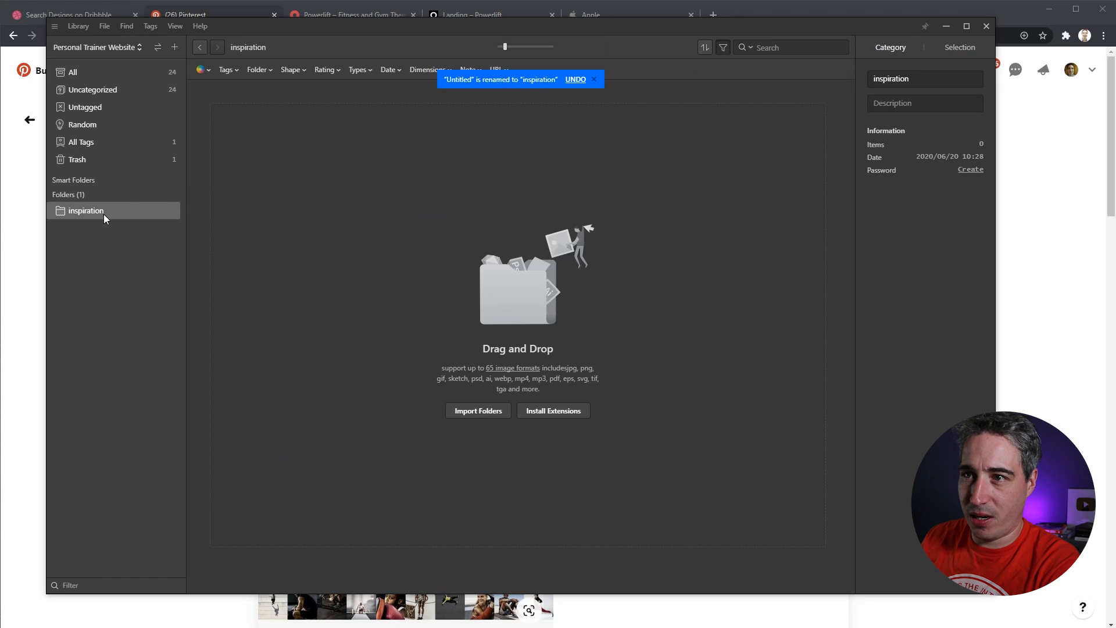
# - Add every item in the library to the inspiration folder and look through the folder's contents
pyautogui.click(71, 75)
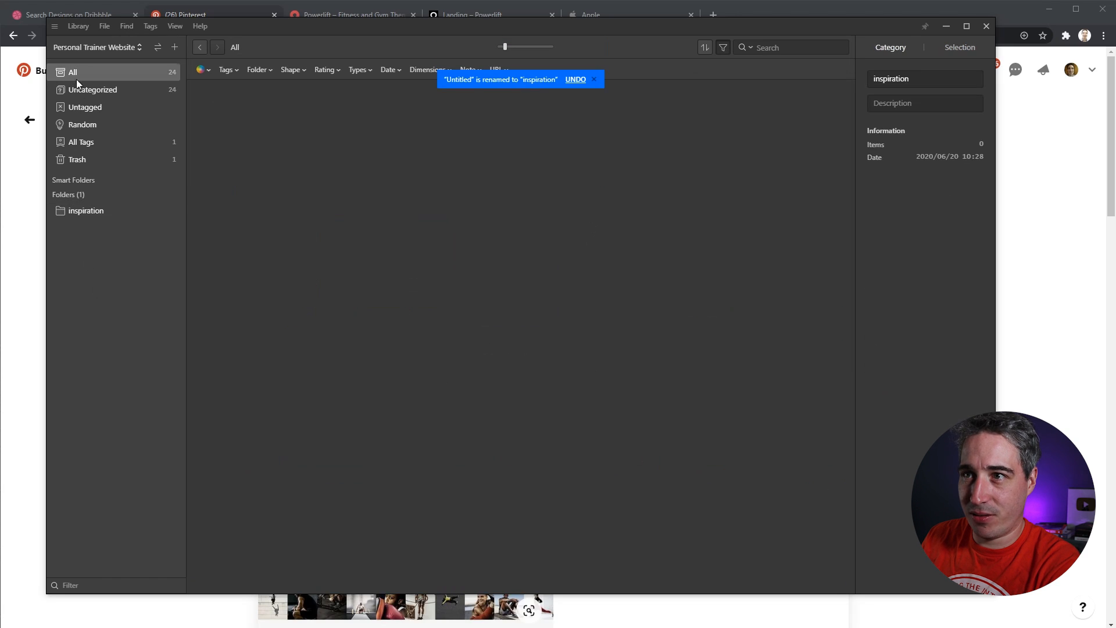
pyautogui.hotkey('ctrl', 'a')
pyautogui.moveTo(224, 175); pyautogui.dragTo(89, 211)
pyautogui.click(91, 212)
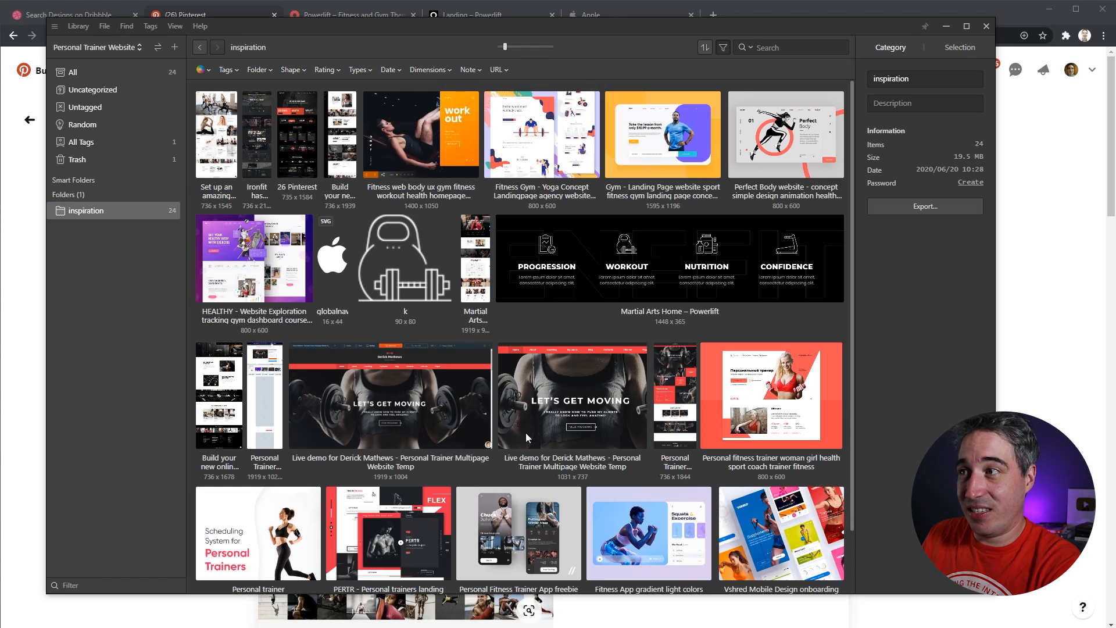
pyautogui.scroll(-1, 605, 437)
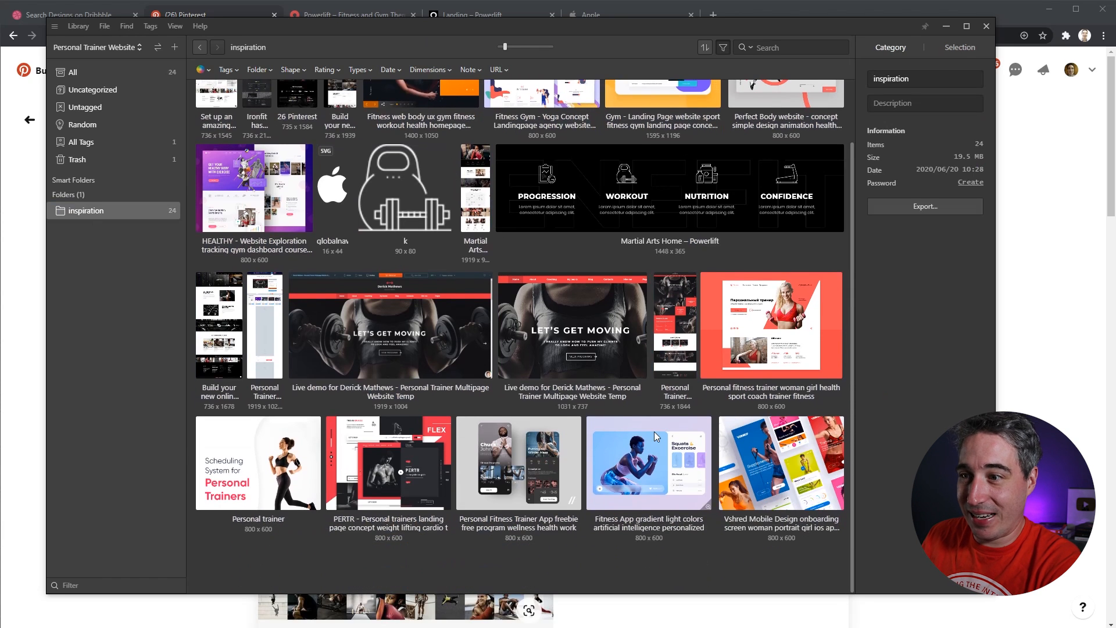
pyautogui.scroll(1, 625, 379)
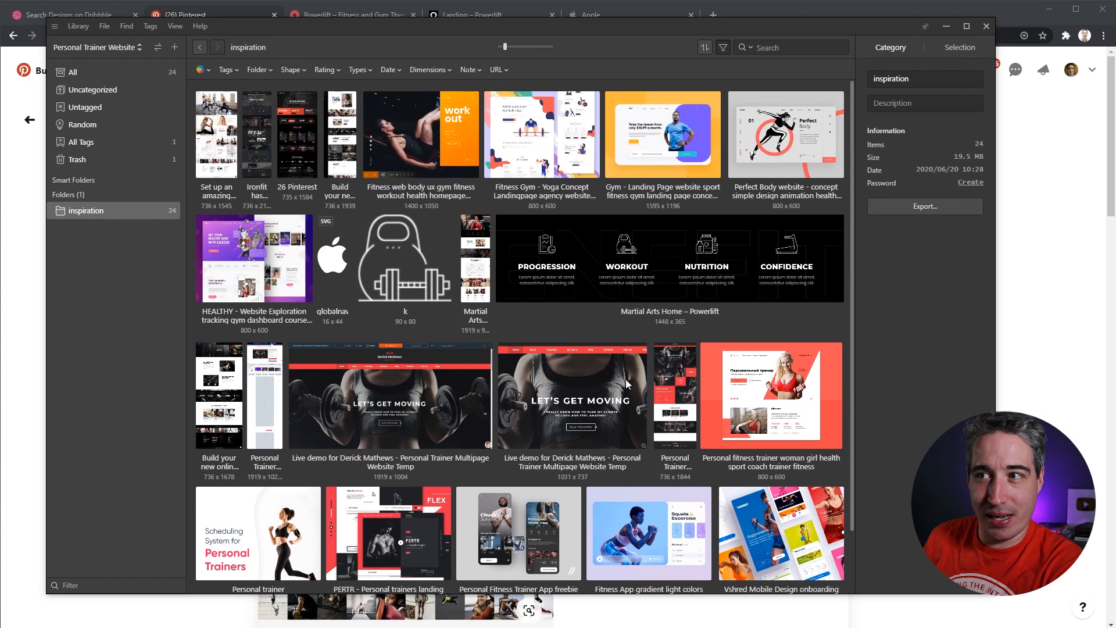
# - Open the first design in the inspiration folder at large size and page through to the fourth one
pyautogui.click(225, 162)
pyautogui.doubleClick(226, 162)
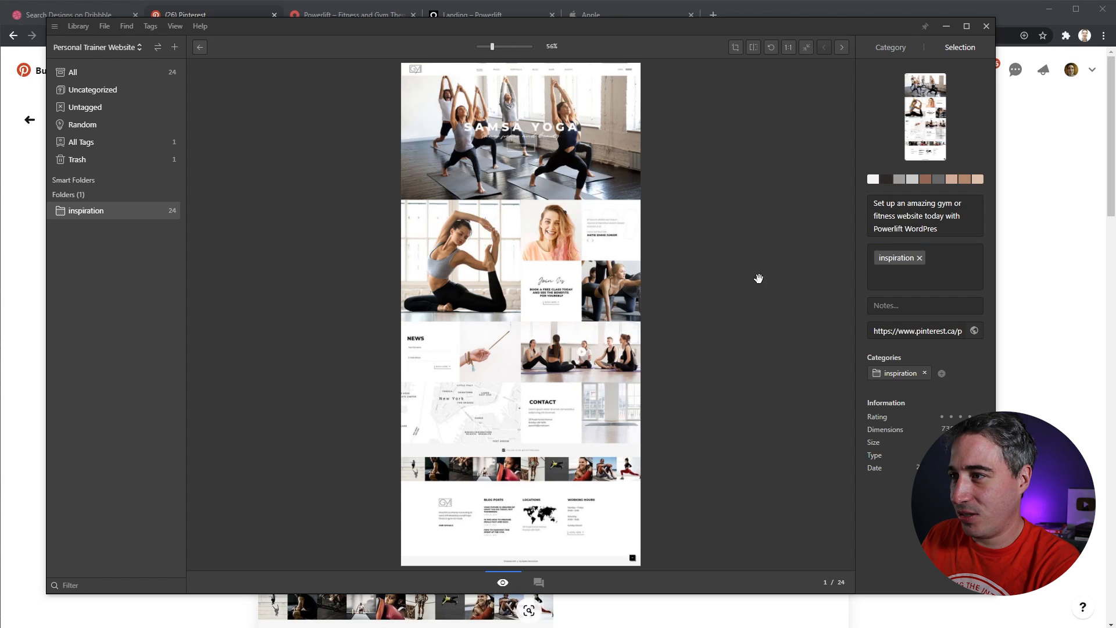
pyautogui.press('Right')
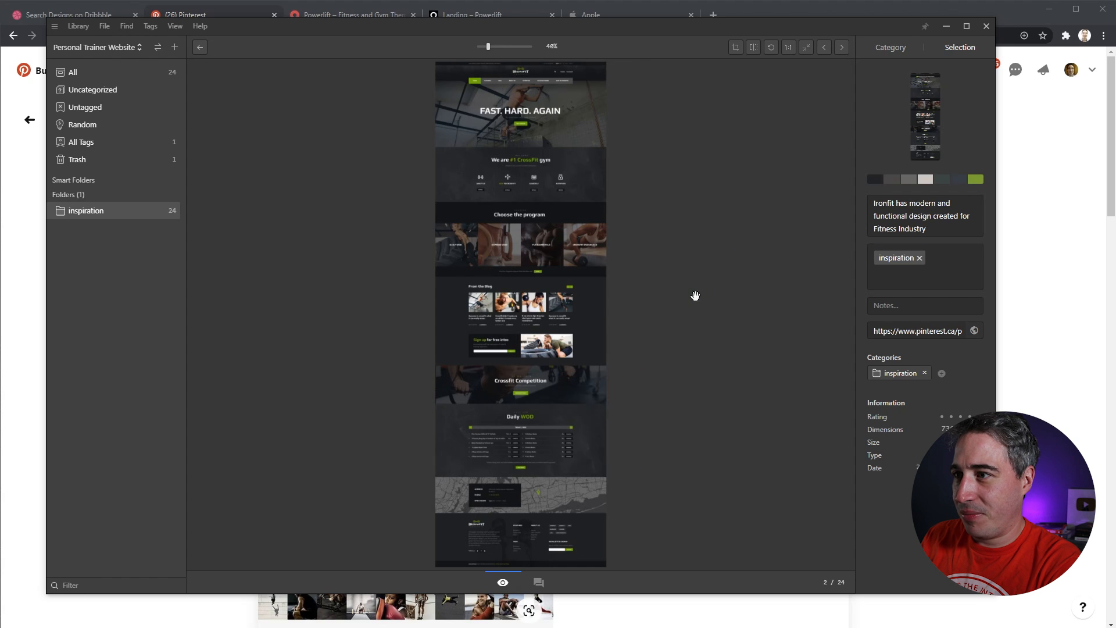
pyautogui.press('Right')
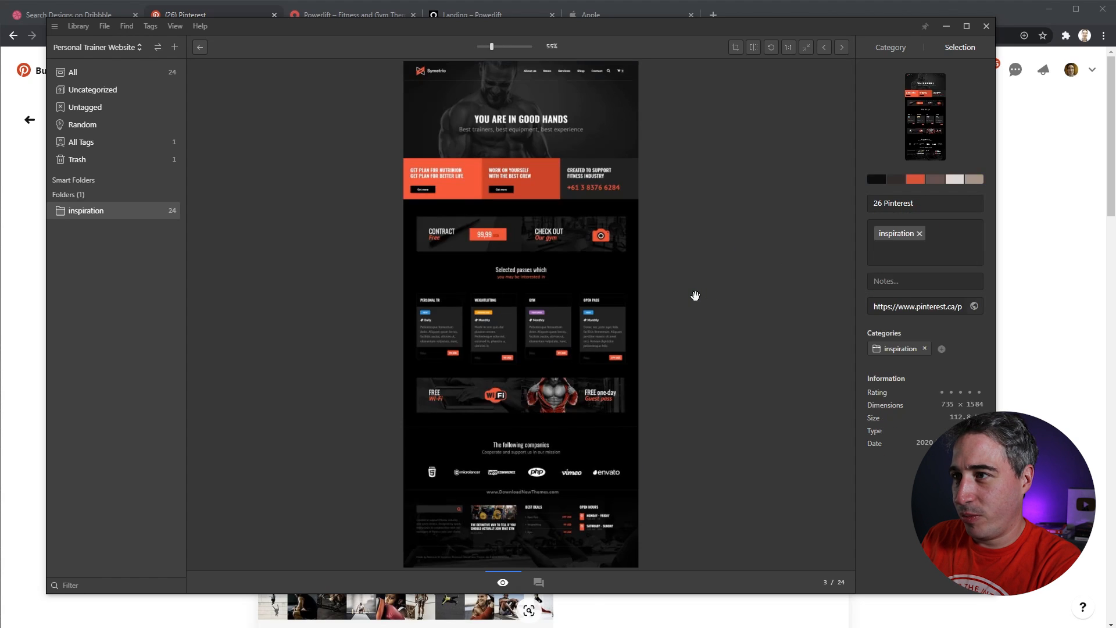
pyautogui.press('Right')
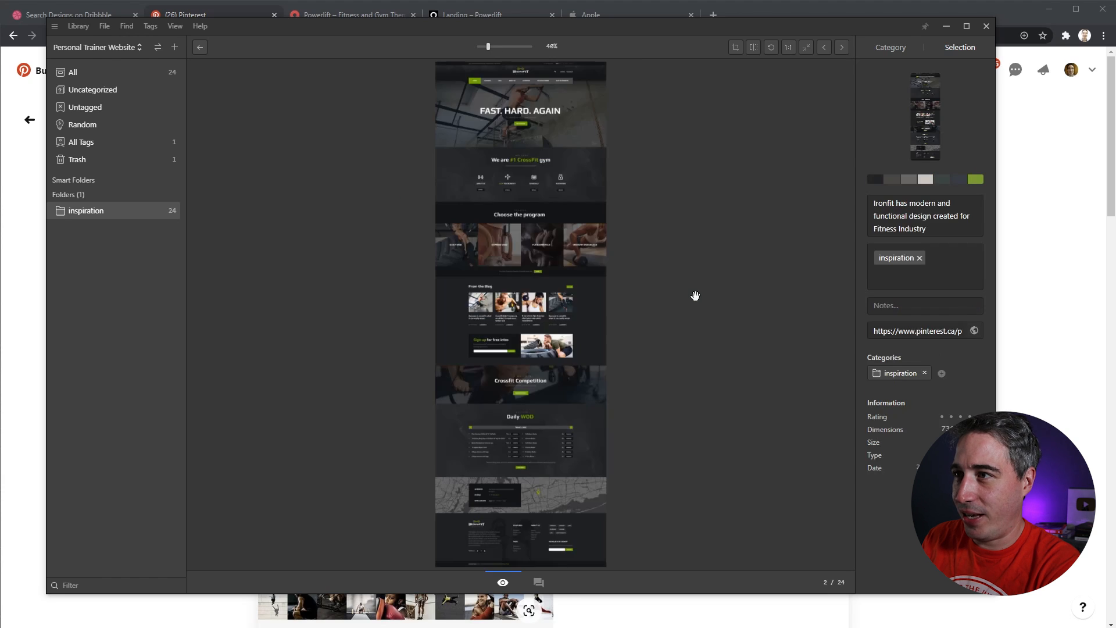
pyautogui.press('Left')
pyautogui.press('Right')
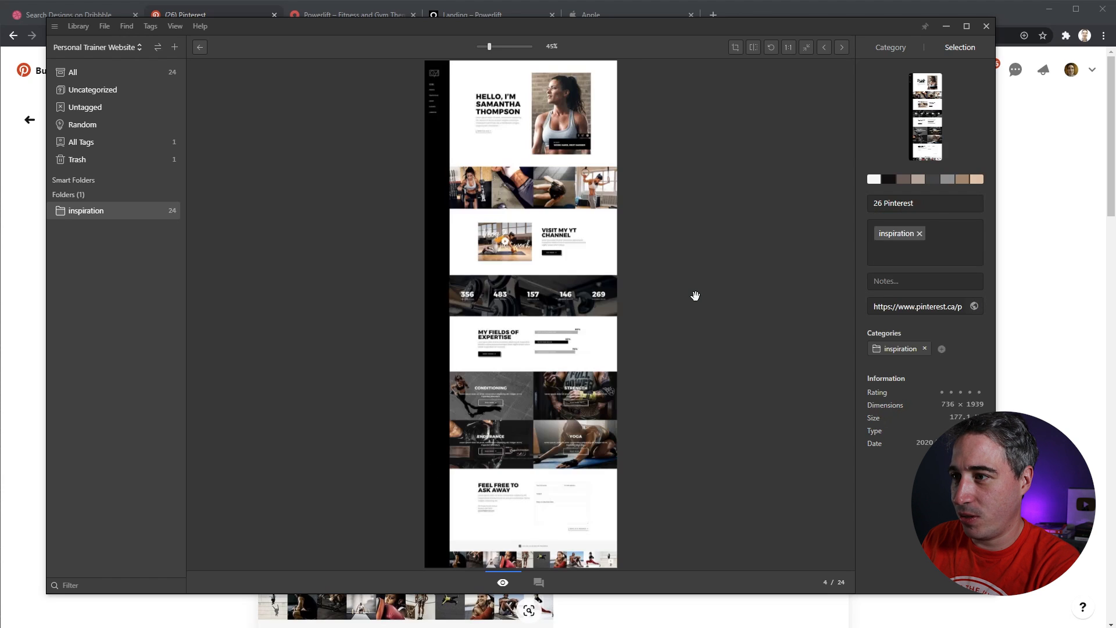
# - Page on to the fifth and sixth designs, then return to the fifth and inspect its orange palette swatch
pyautogui.press('Right')
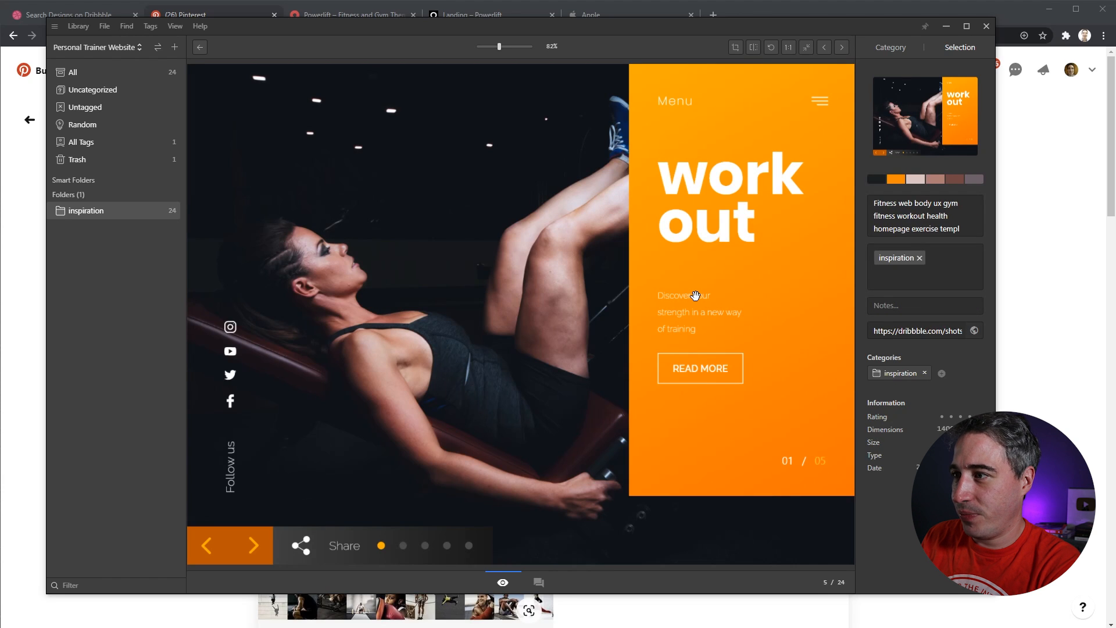
pyautogui.press('Right')
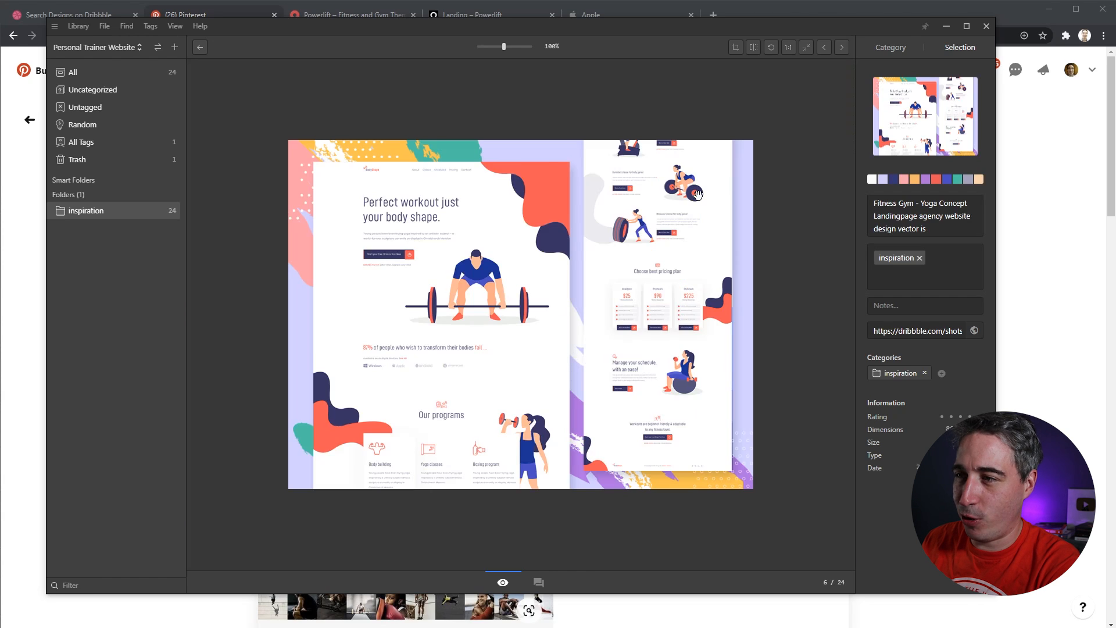
pyautogui.press('Right')
pyautogui.press('Left')
pyautogui.press('Left')
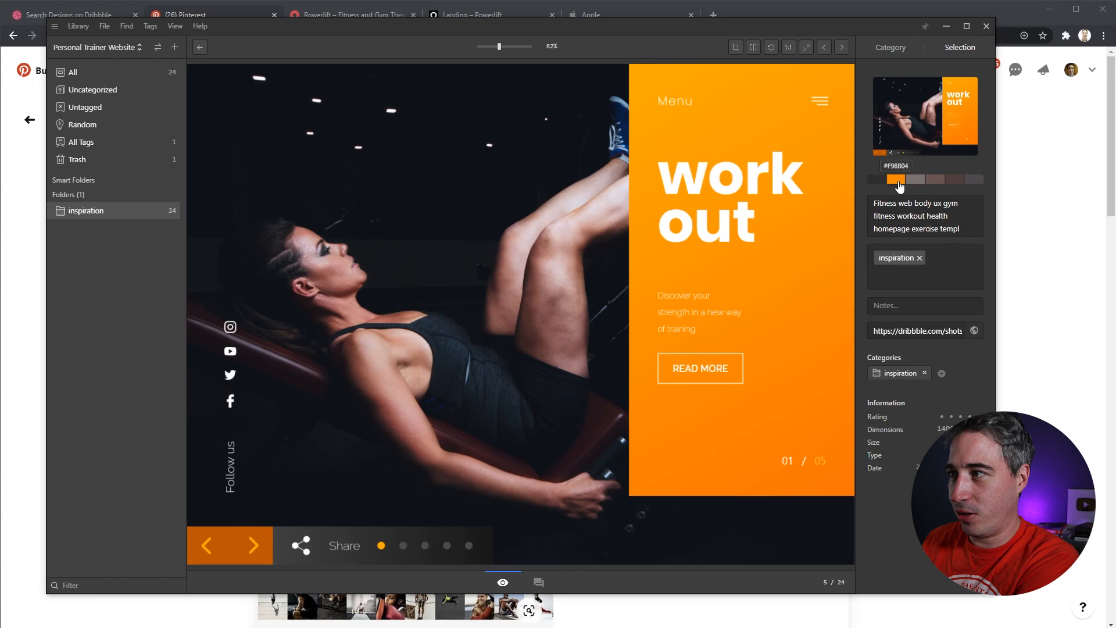
pyautogui.rightClick(899, 183)
pyautogui.click(884, 187)
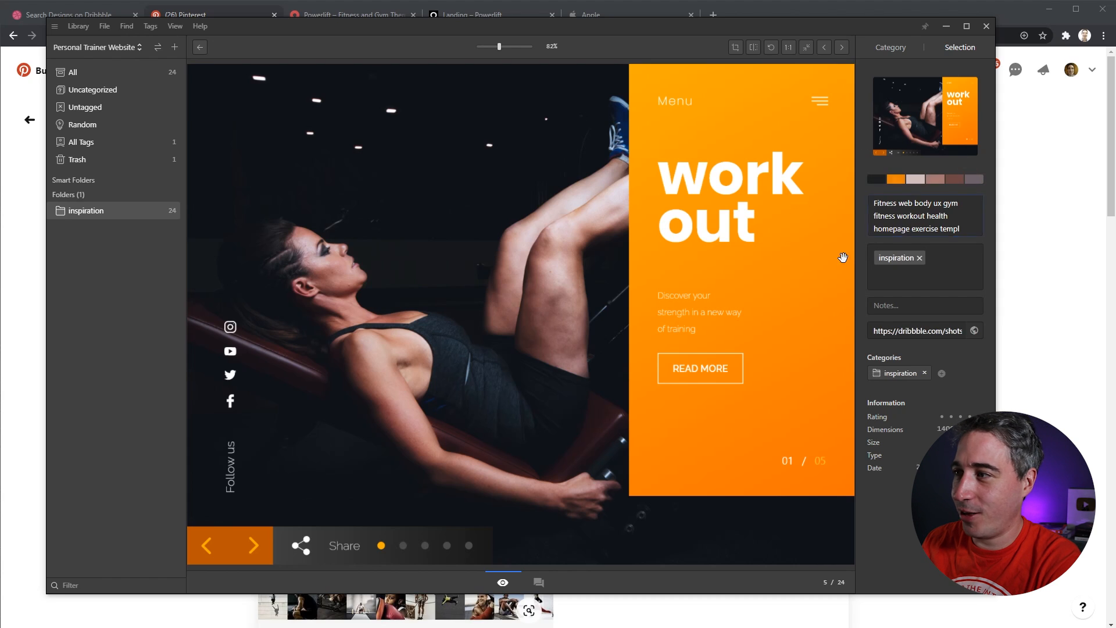
# - Go to the seventh design, the Gym landing page, and add the tag "font" to it
pyautogui.press('Right')
pyautogui.press('Right')
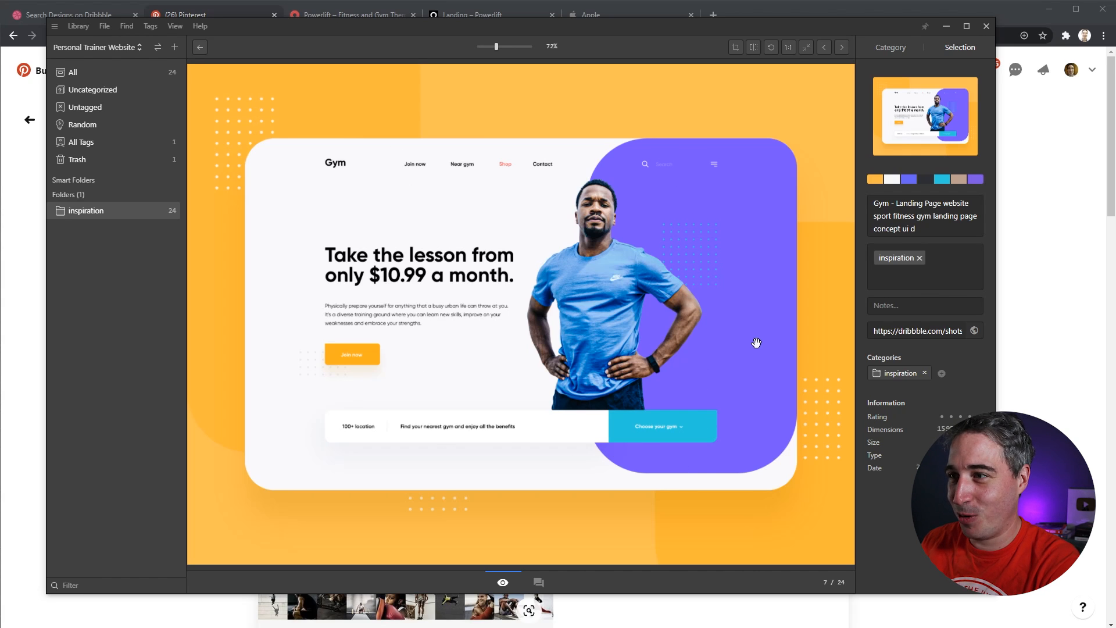
pyautogui.click(943, 274)
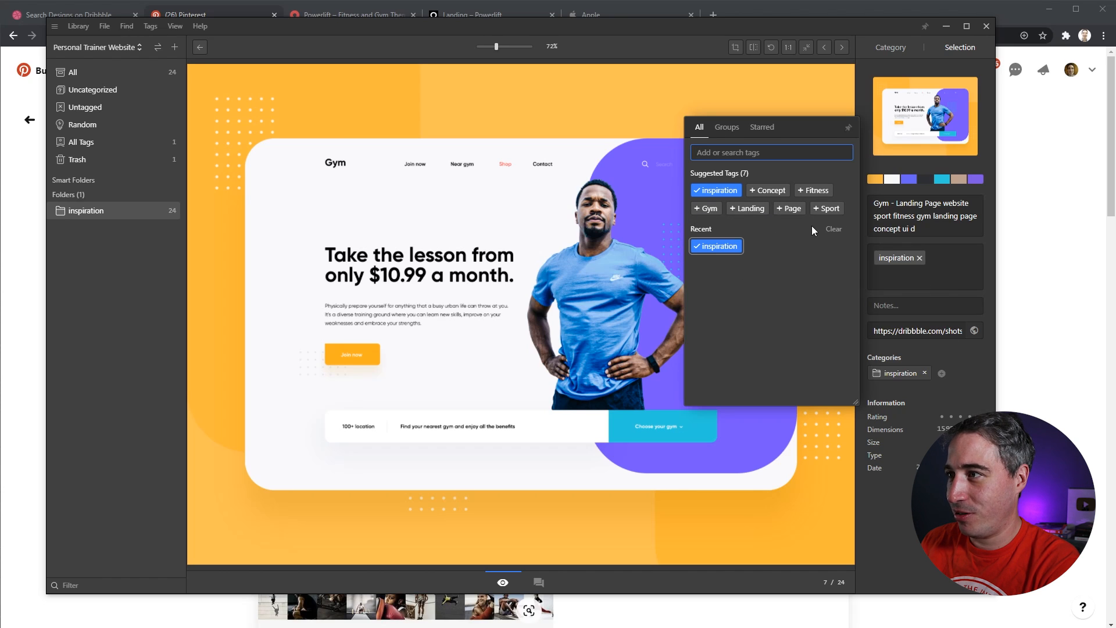
pyautogui.click(938, 275)
pyautogui.click(895, 203)
pyautogui.doubleClick(881, 203)
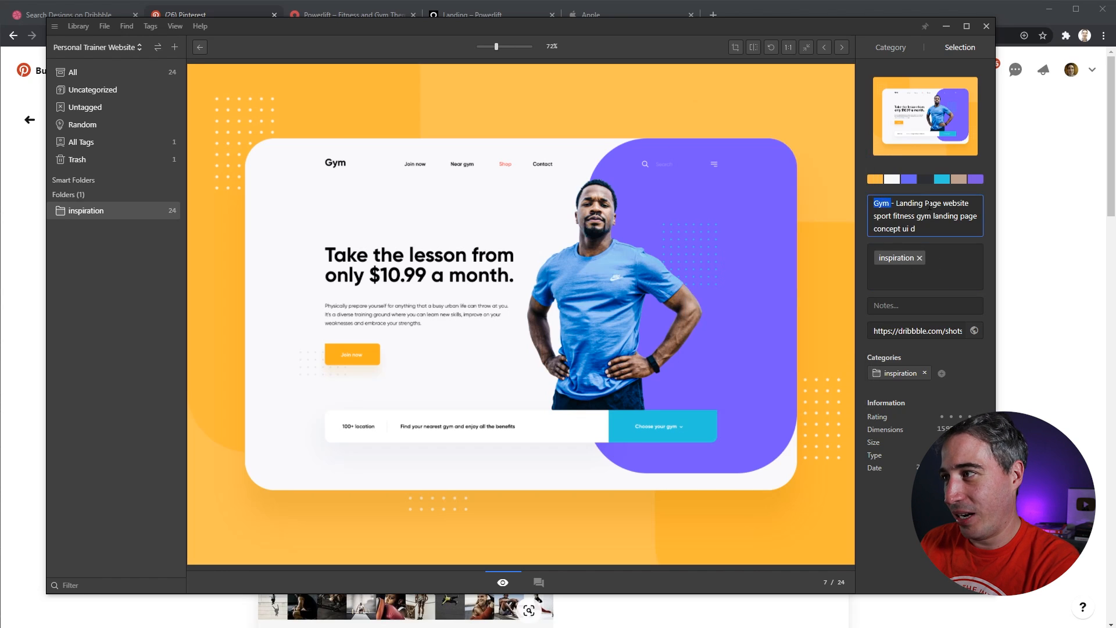
pyautogui.hotkey('ctrl', 'a')
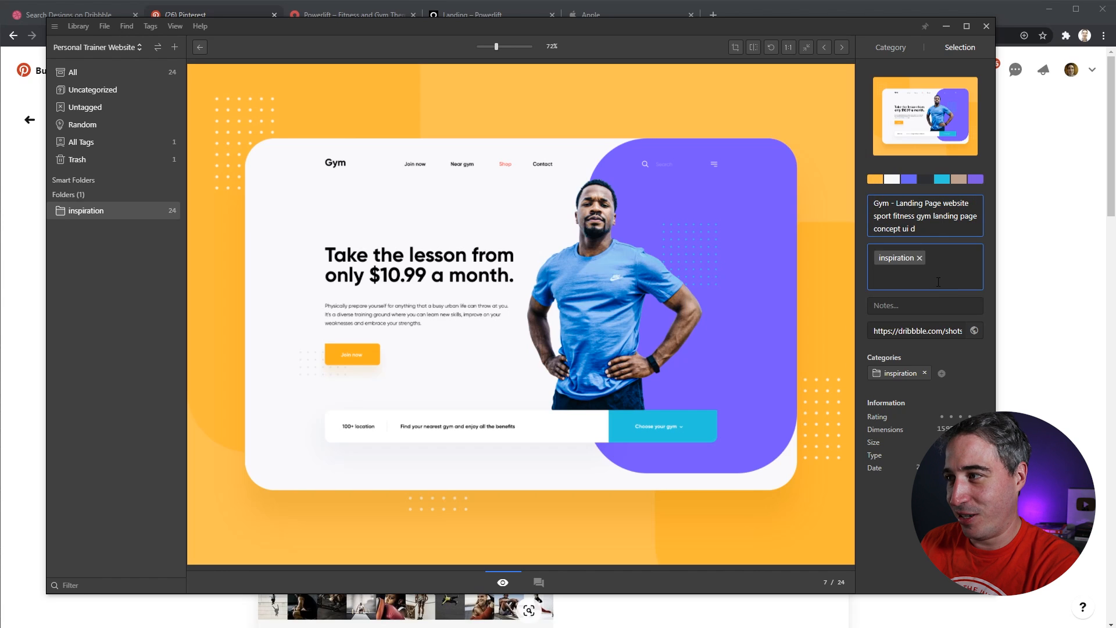
pyautogui.click(936, 282)
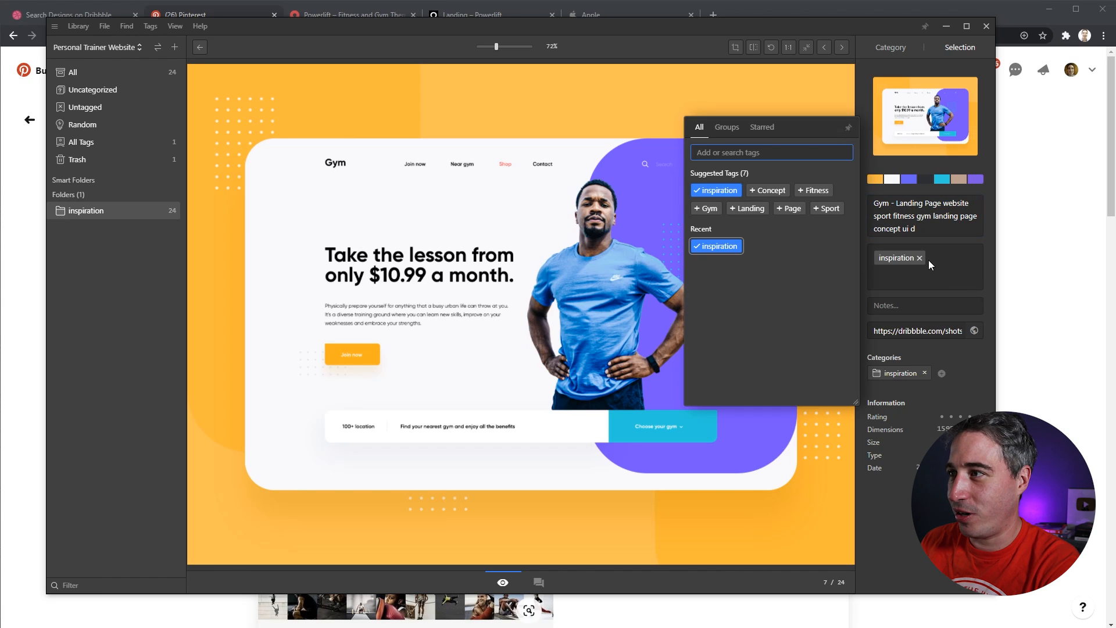
pyautogui.click(936, 273)
pyautogui.click(902, 280)
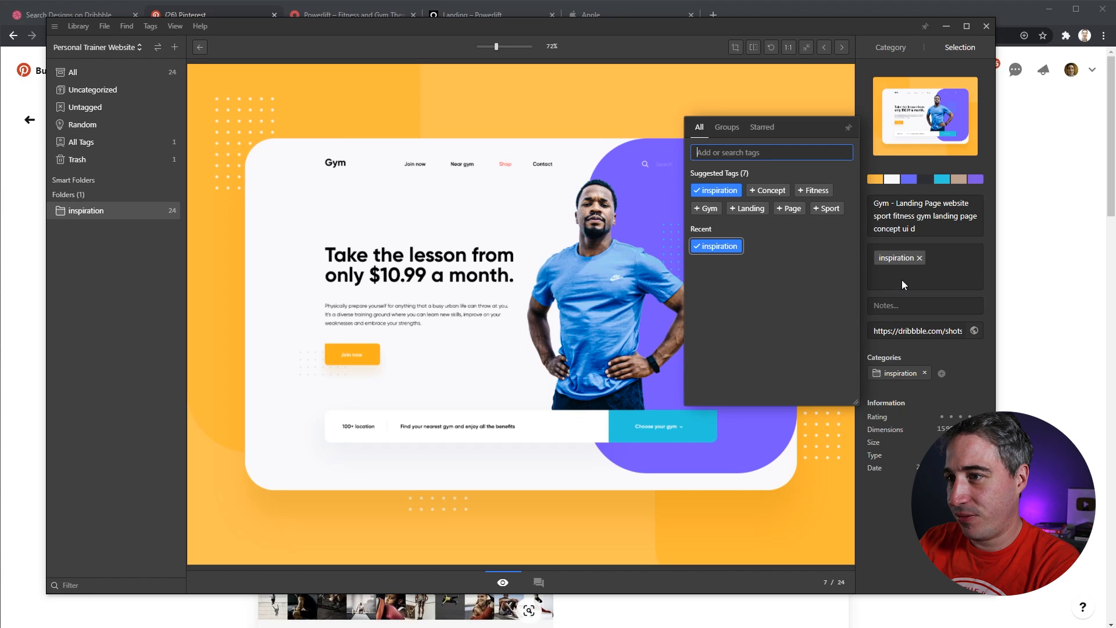
pyautogui.write('font')
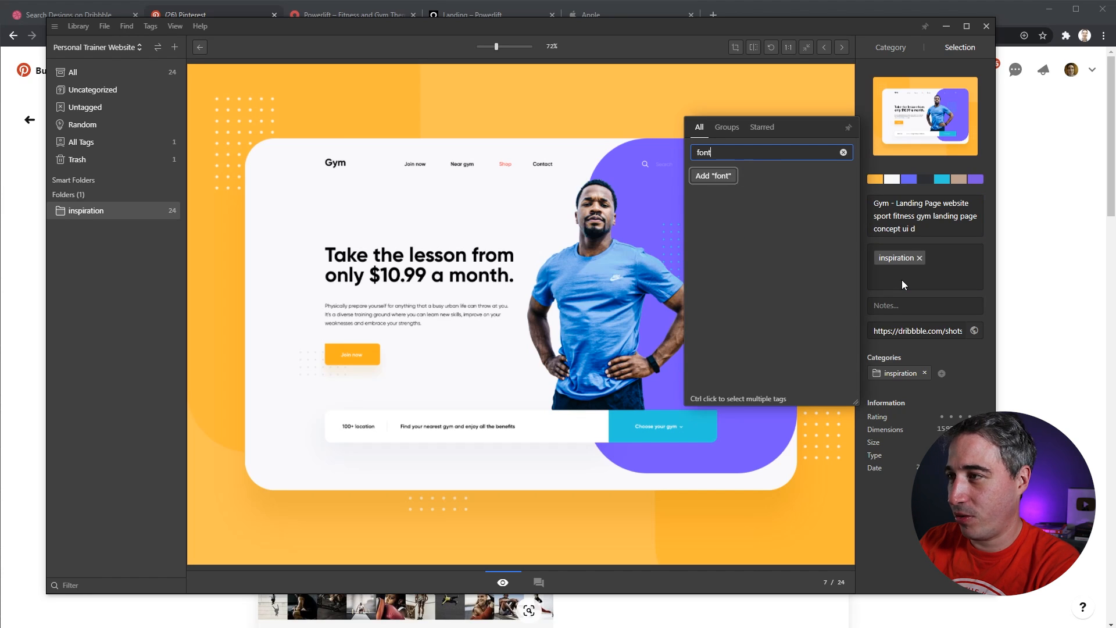
pyautogui.press('Return')
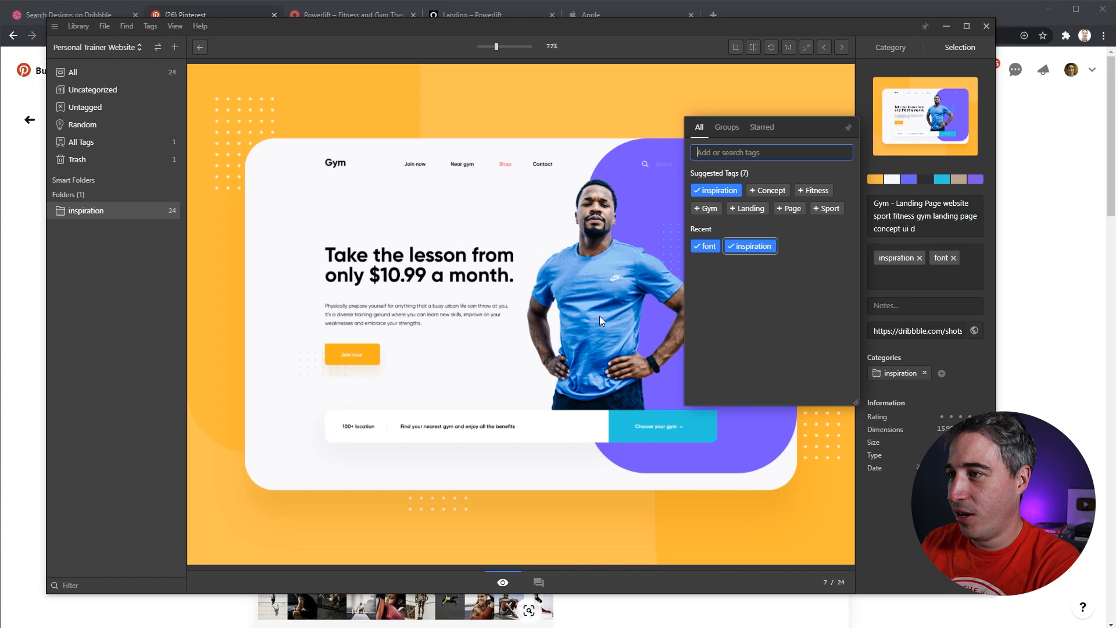
pyautogui.click(561, 308)
# - Go to the Perfect Body website design and add the tags "font" and "color" to it
pyautogui.press('Right')
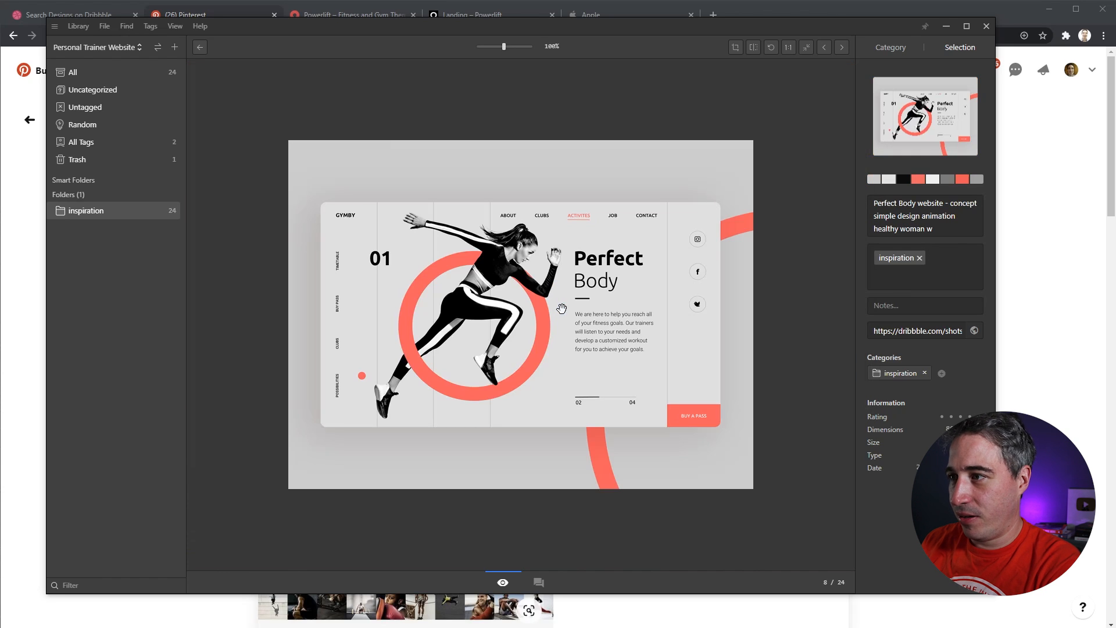
pyautogui.click(926, 284)
pyautogui.press('Left')
pyautogui.press('Return')
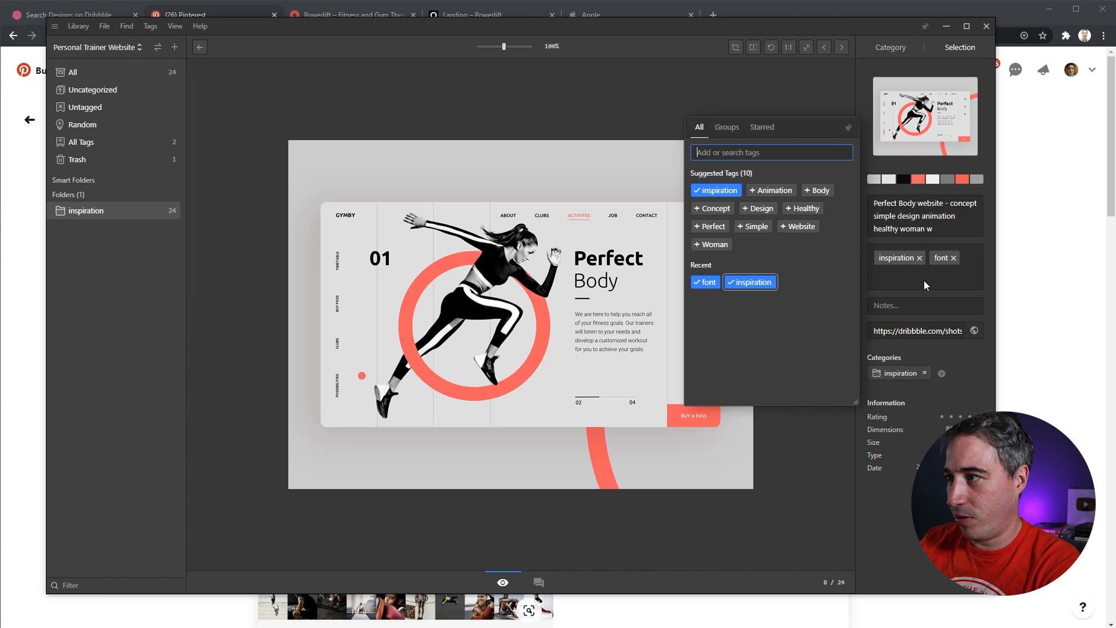
pyautogui.press('Escape')
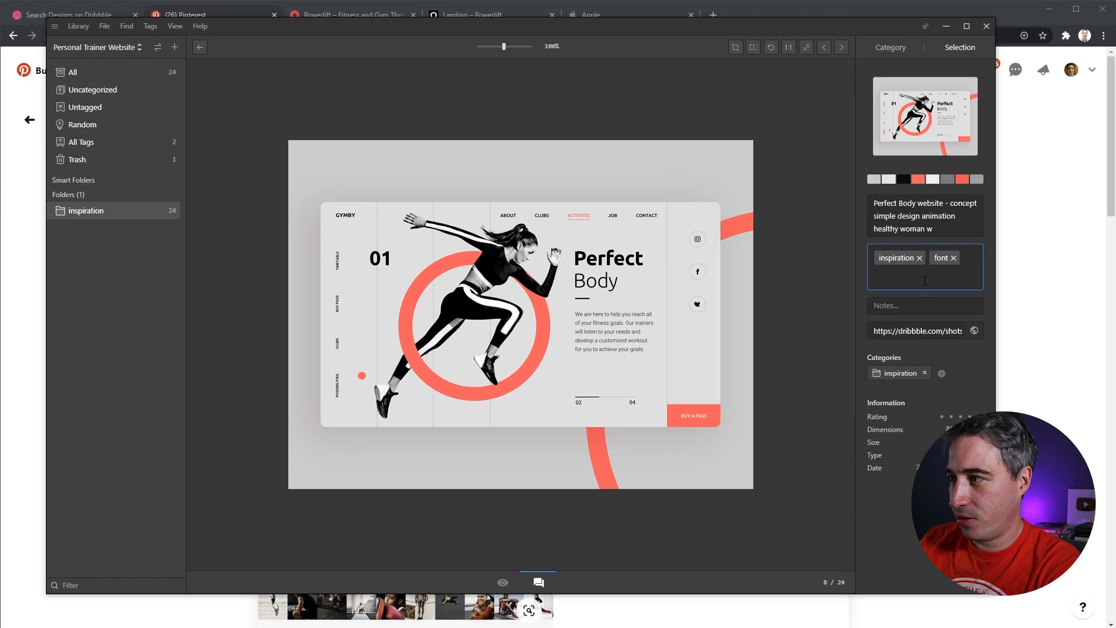
pyautogui.click(925, 280)
pyautogui.write('color')
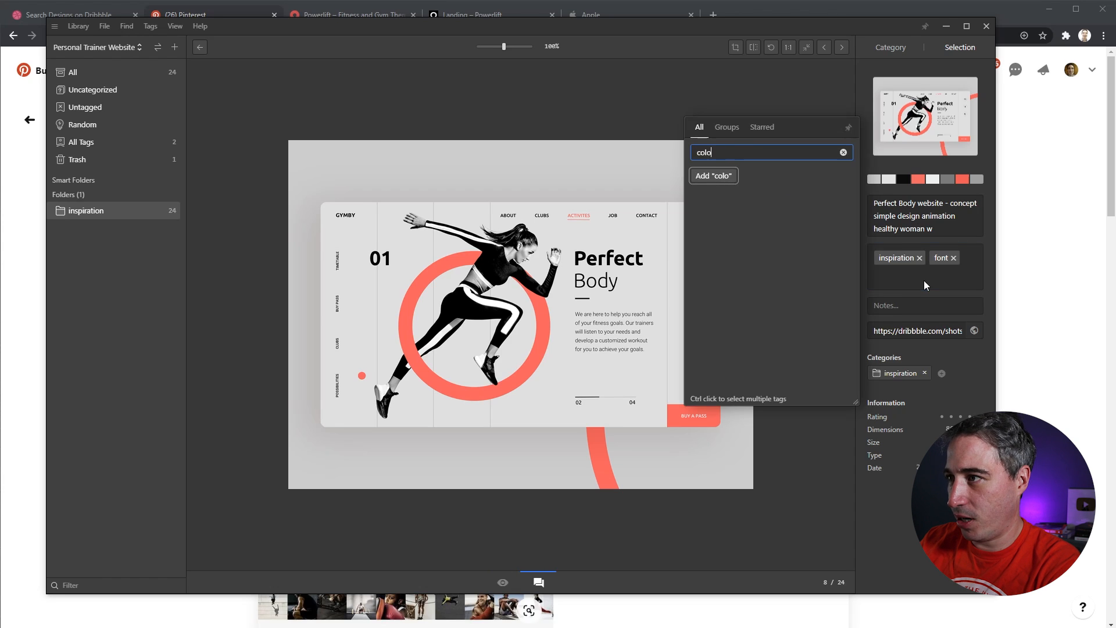
pyautogui.press('Return')
pyautogui.press('Escape')
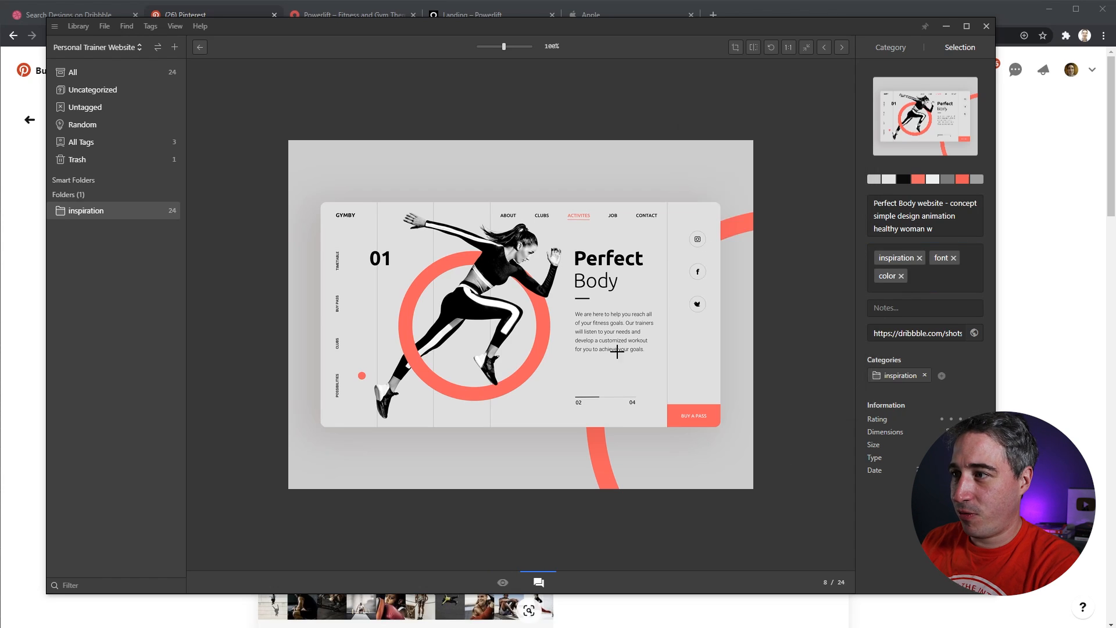
# - Go to the HEALTHY website design and add the tag "color" to it
pyautogui.press('Right')
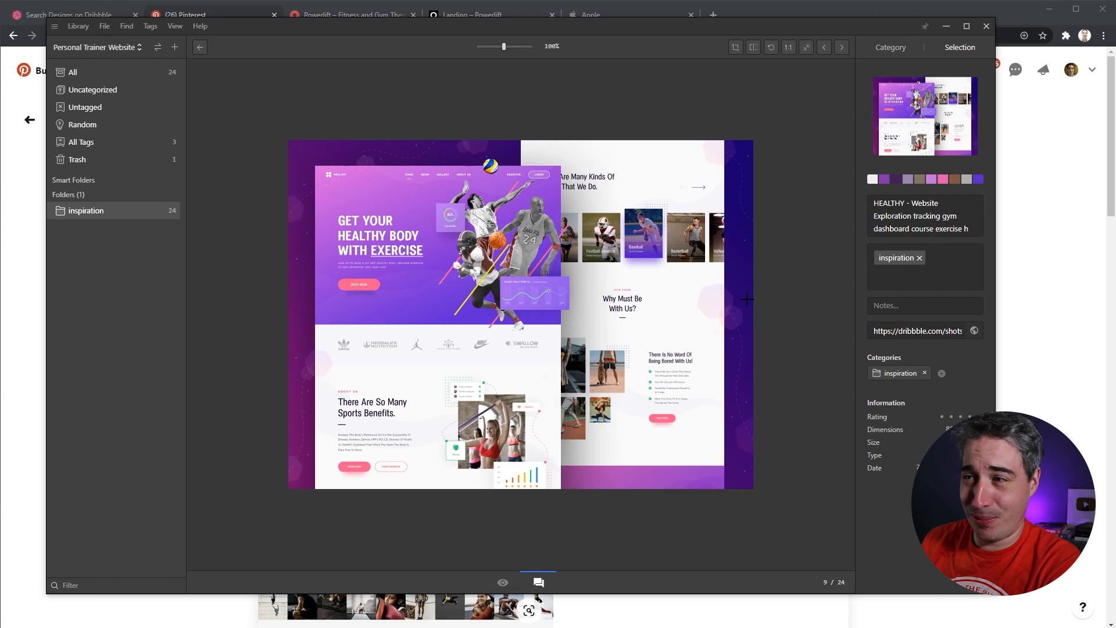
pyautogui.click(887, 277)
pyautogui.write('color')
pyautogui.press('Return')
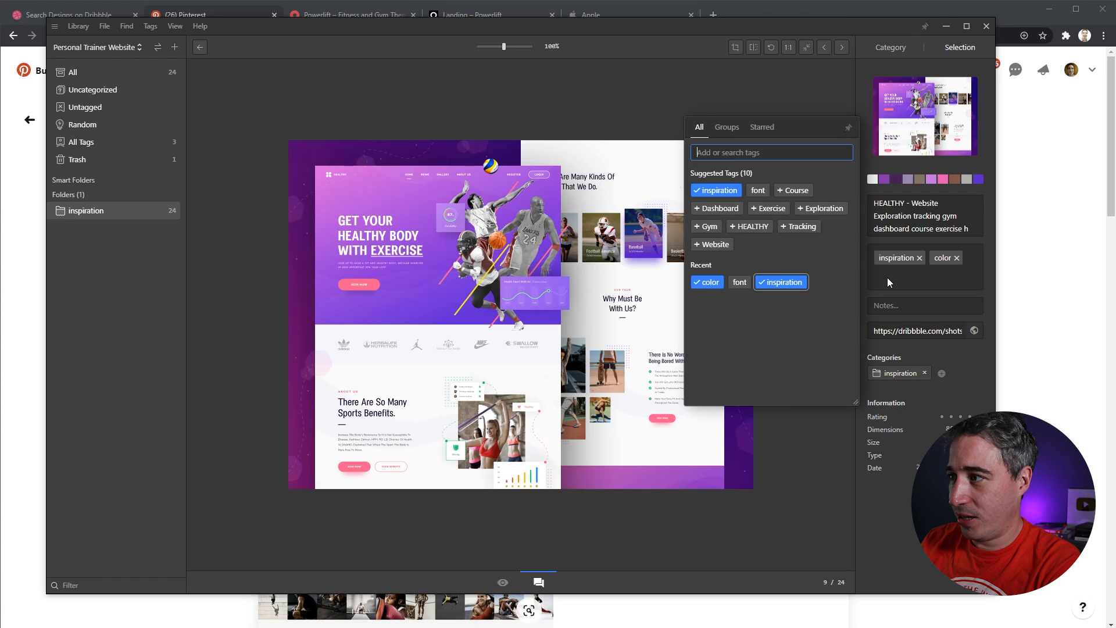
pyautogui.press('Escape')
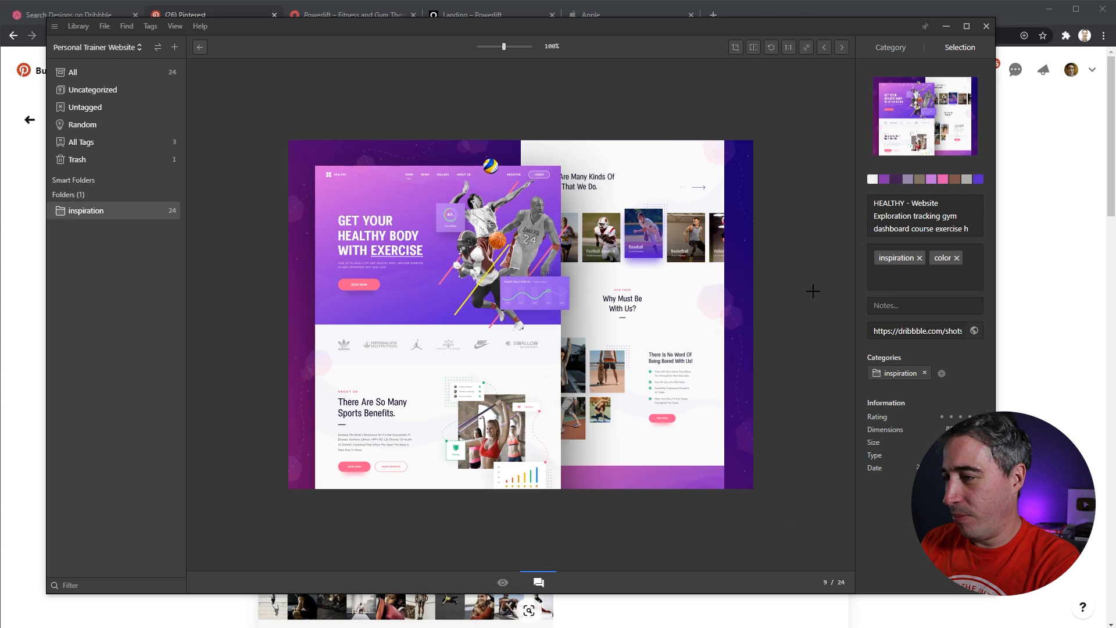
# - Page on to the fourteenth design, the Powerlift About Us page, and add the tag "layout" to it
pyautogui.press('Right')
pyautogui.press('Right')
pyautogui.press('Right')
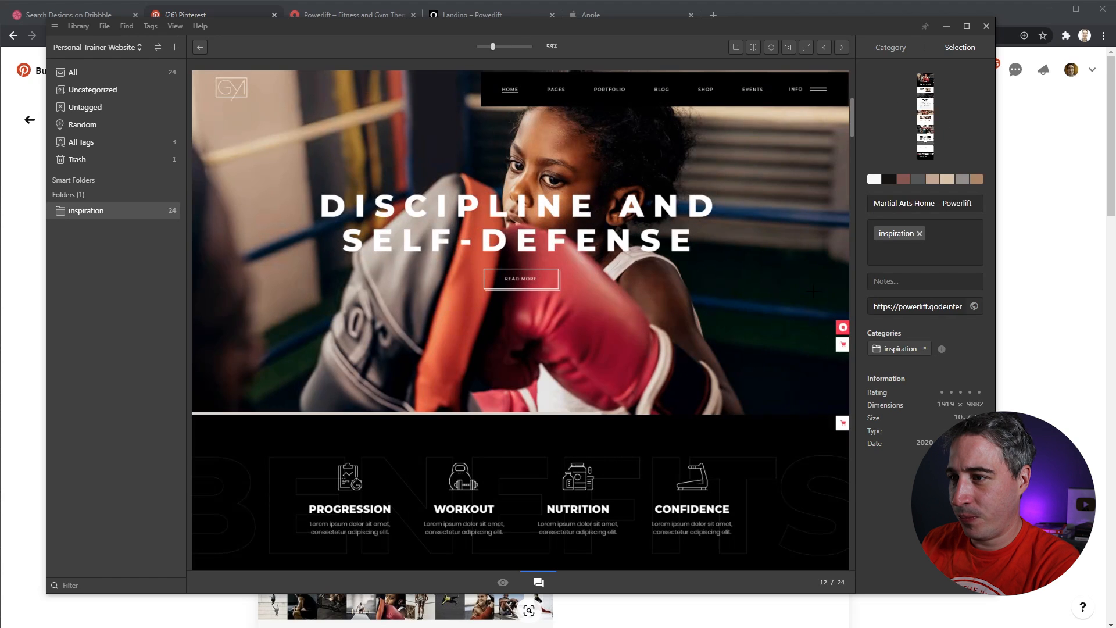
pyautogui.press('Right')
pyautogui.press('Right')
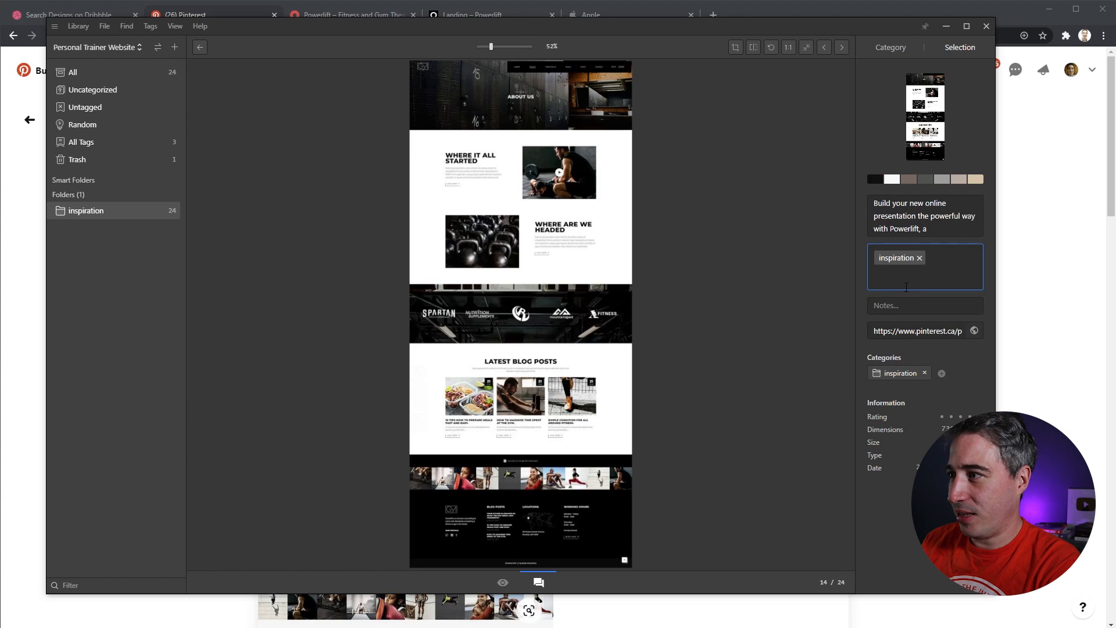
pyautogui.click(914, 285)
pyautogui.write('layout')
pyautogui.press('Return')
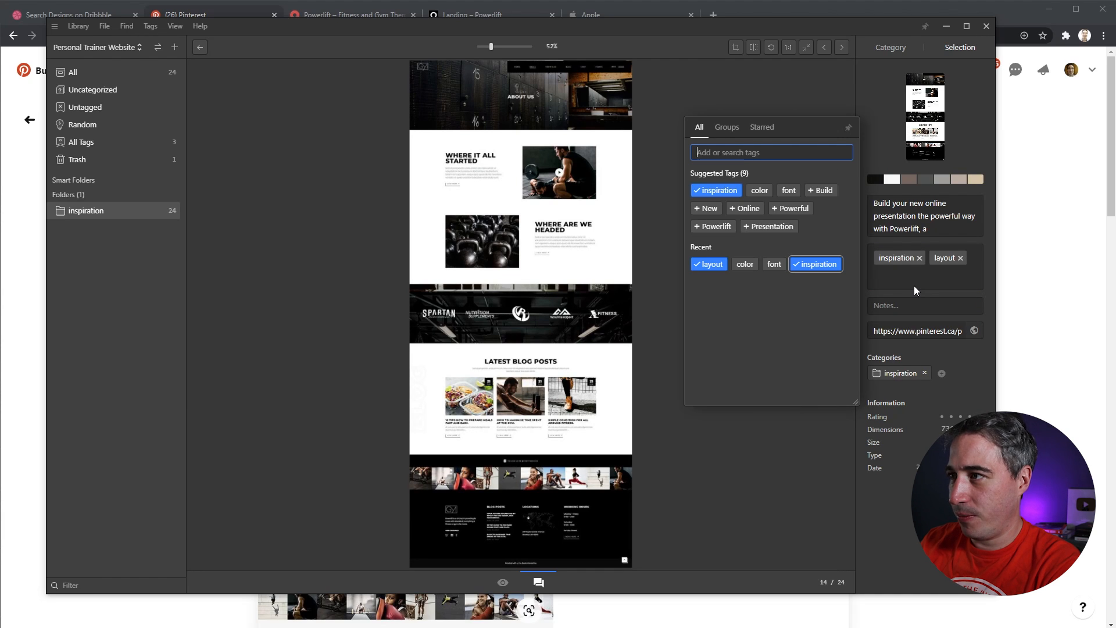
pyautogui.press('Escape')
pyautogui.press('Escape')
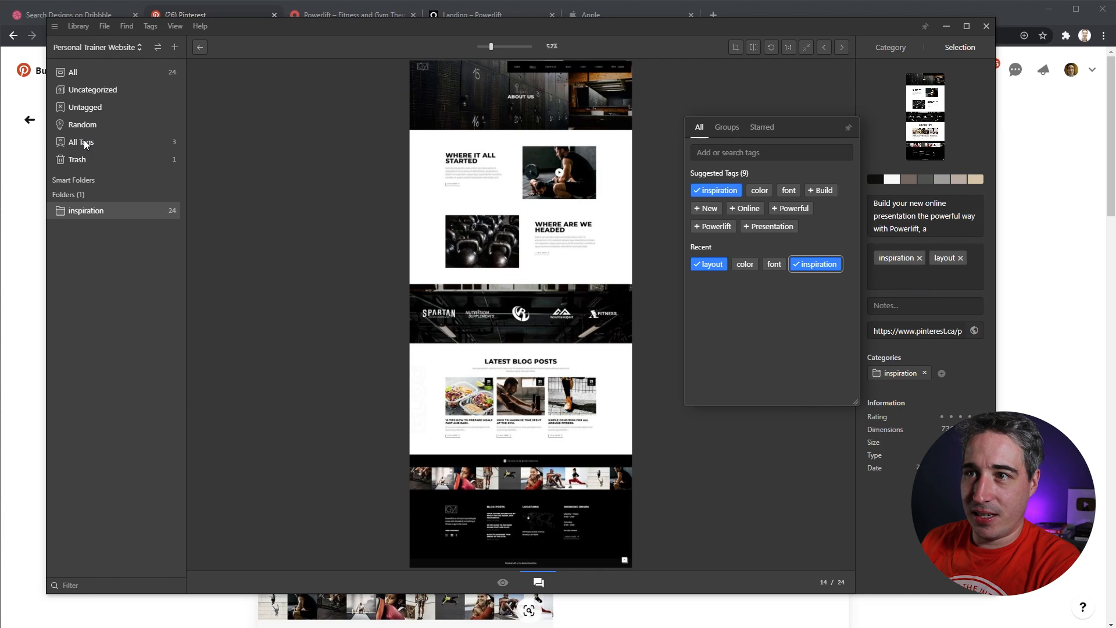
# - Show all items in the library, search them for "lay", shorten the search to "la", and clear it
pyautogui.click(76, 72)
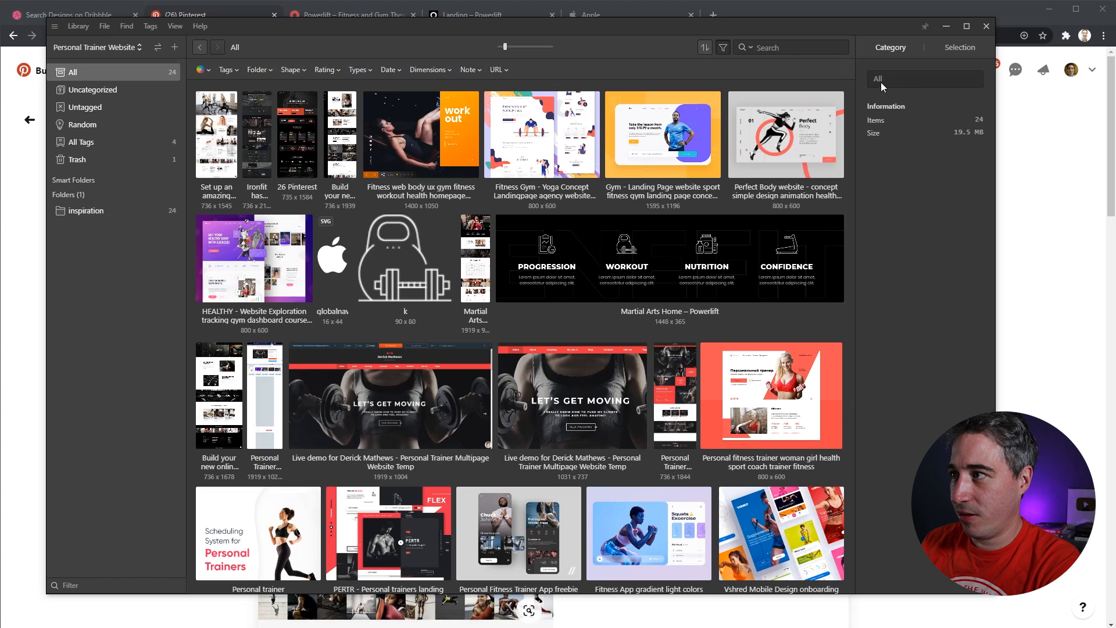
pyautogui.click(789, 49)
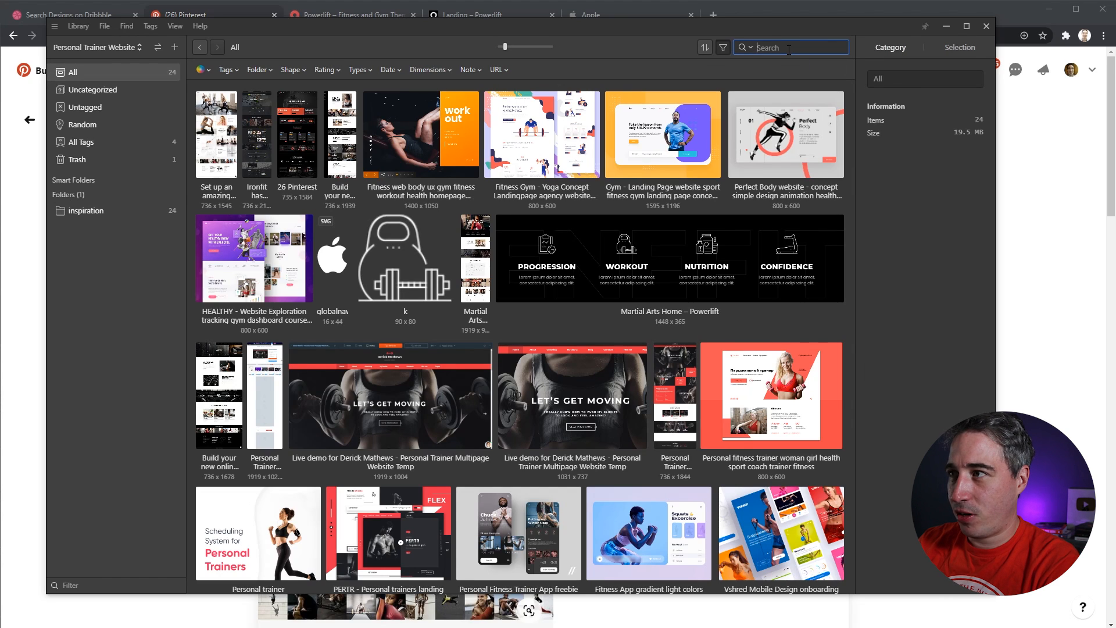
pyautogui.write('l')
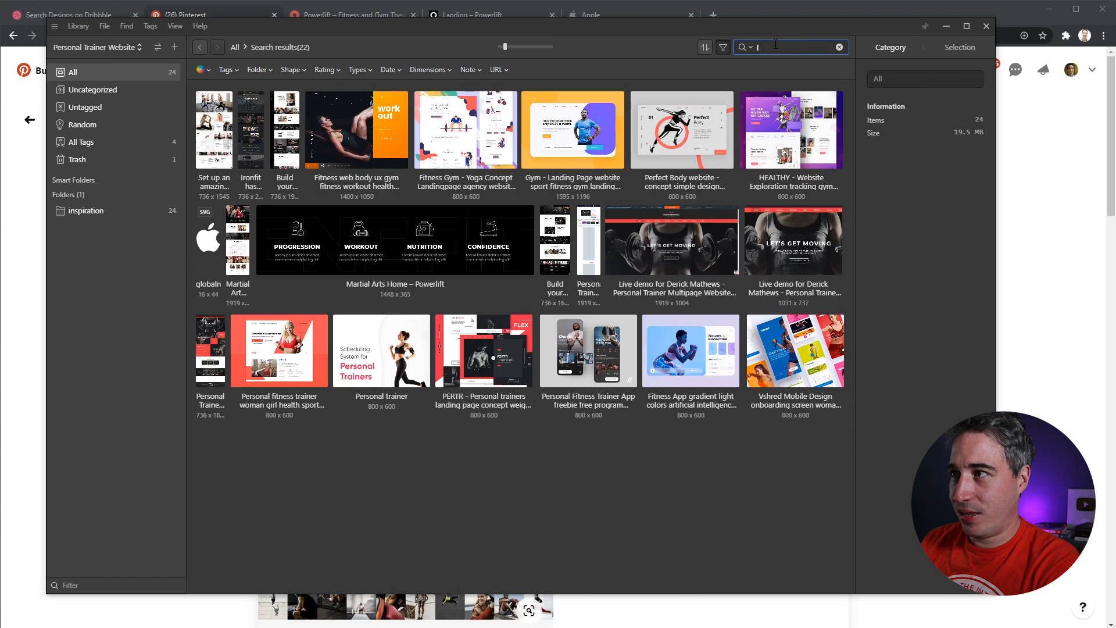
pyautogui.write('ay')
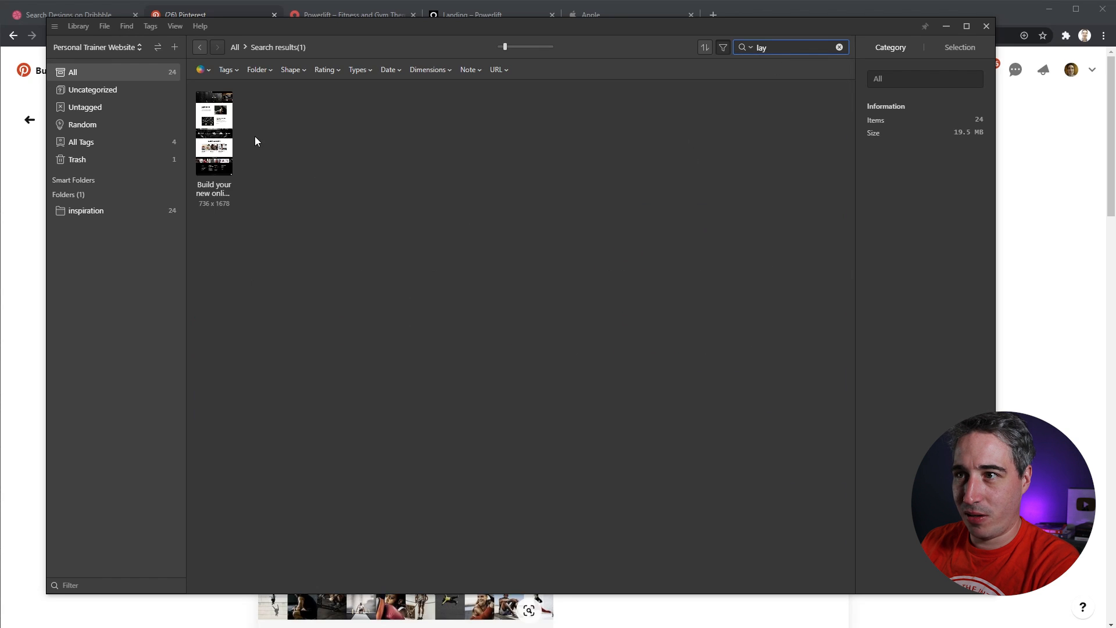
pyautogui.press('BackSpace')
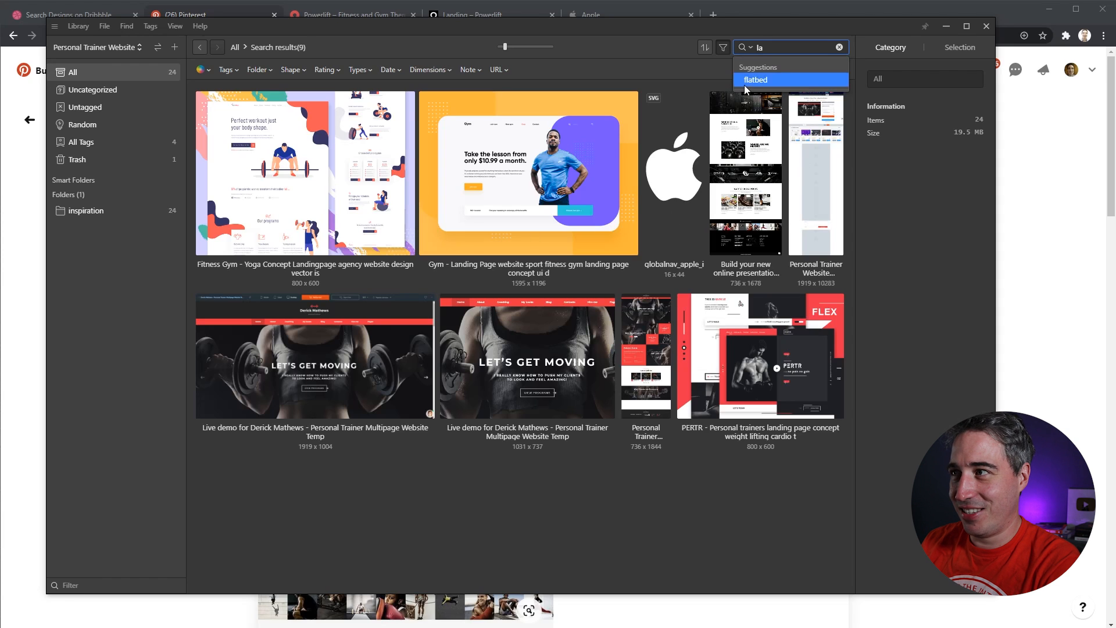
pyautogui.click(839, 47)
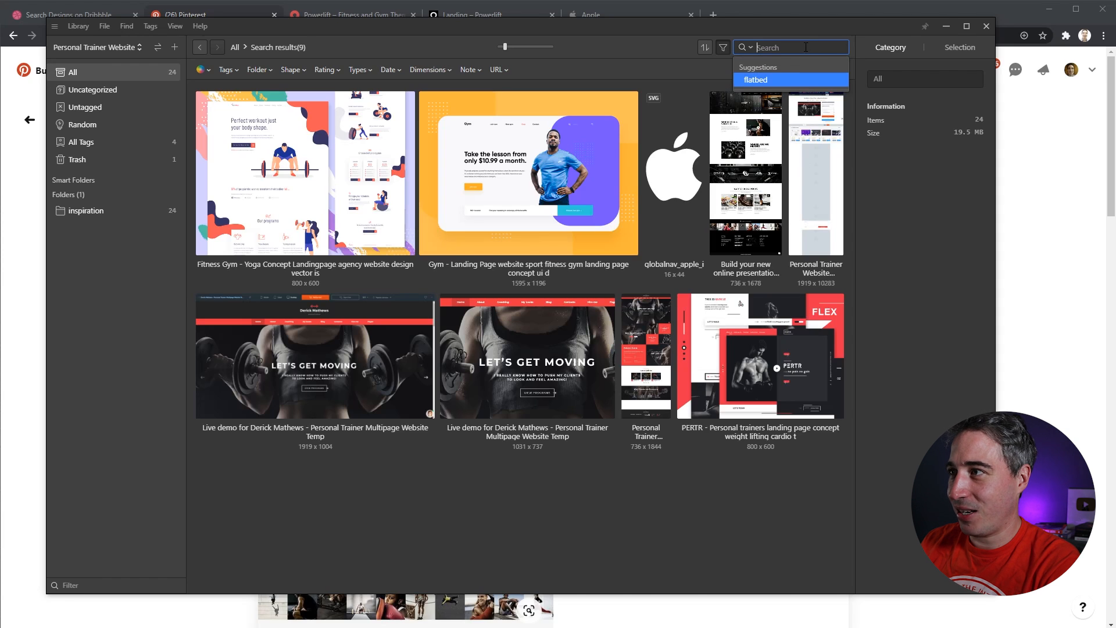
# - Search the whole library for "col" to find the color-tagged designs, then clear the search
pyautogui.write('col')
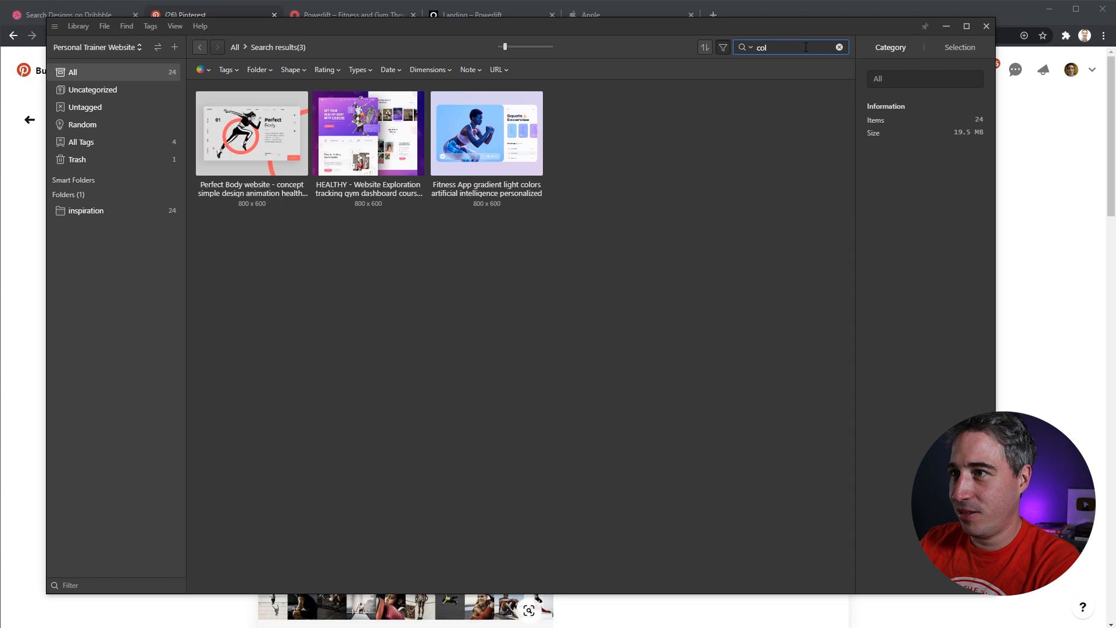
pyautogui.write('or')
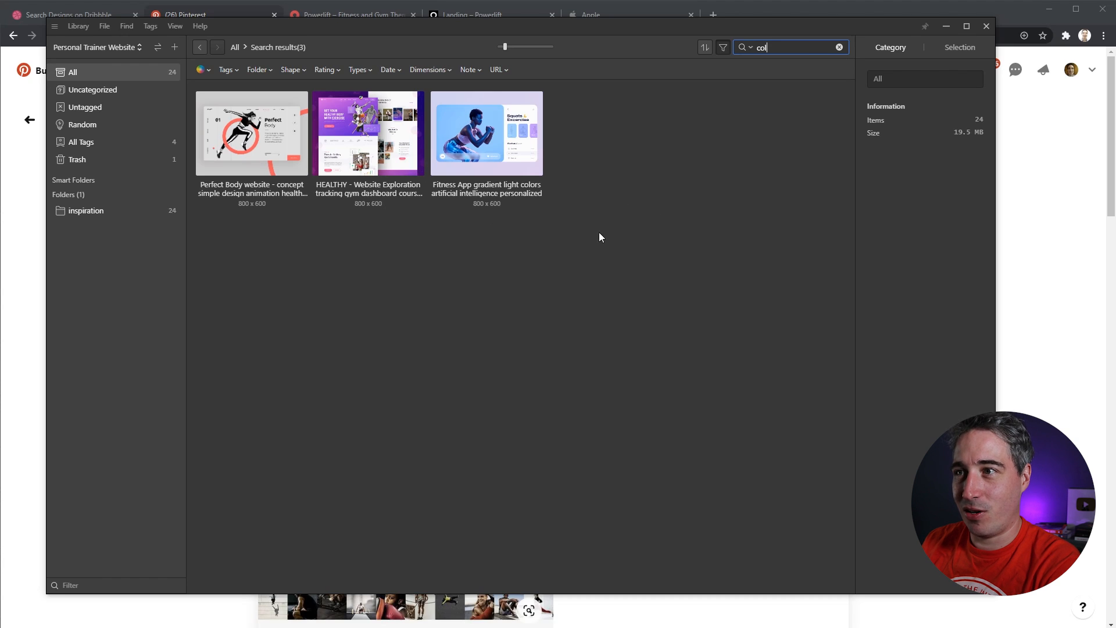
pyautogui.click(838, 47)
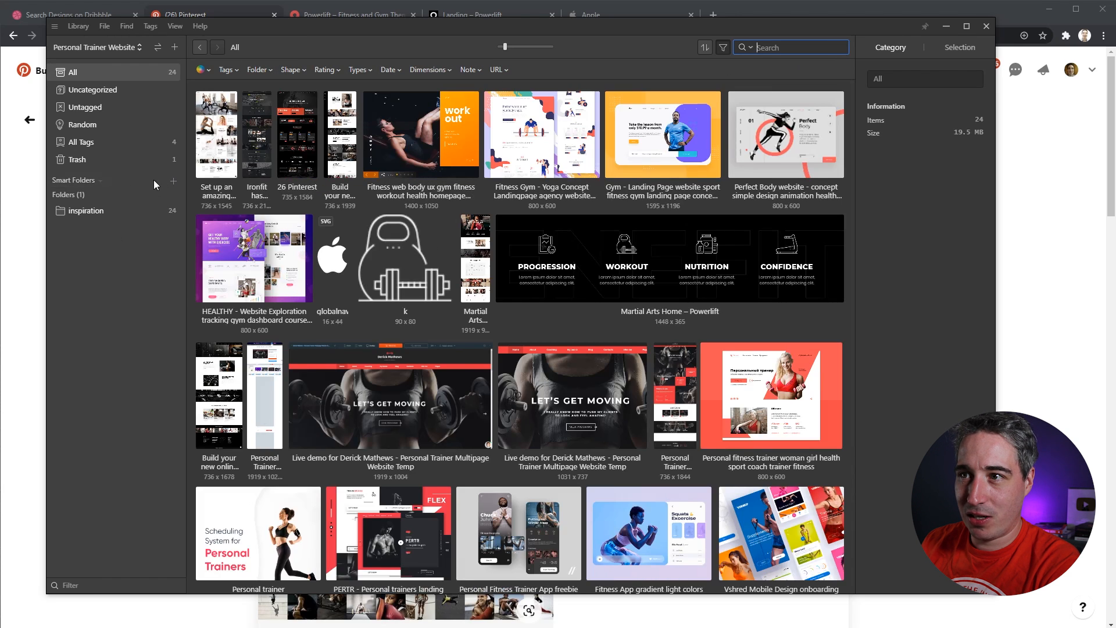
# - Start a new smart folder with a rule matching items whose tags include all of "color"
pyautogui.click(173, 182)
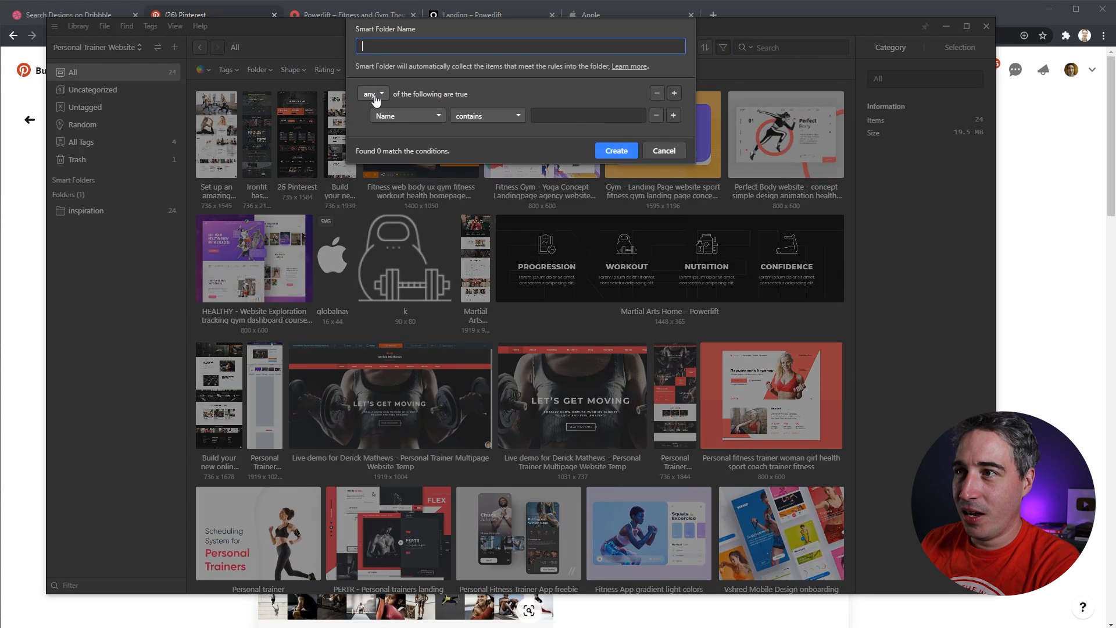
pyautogui.click(410, 123)
pyautogui.click(411, 145)
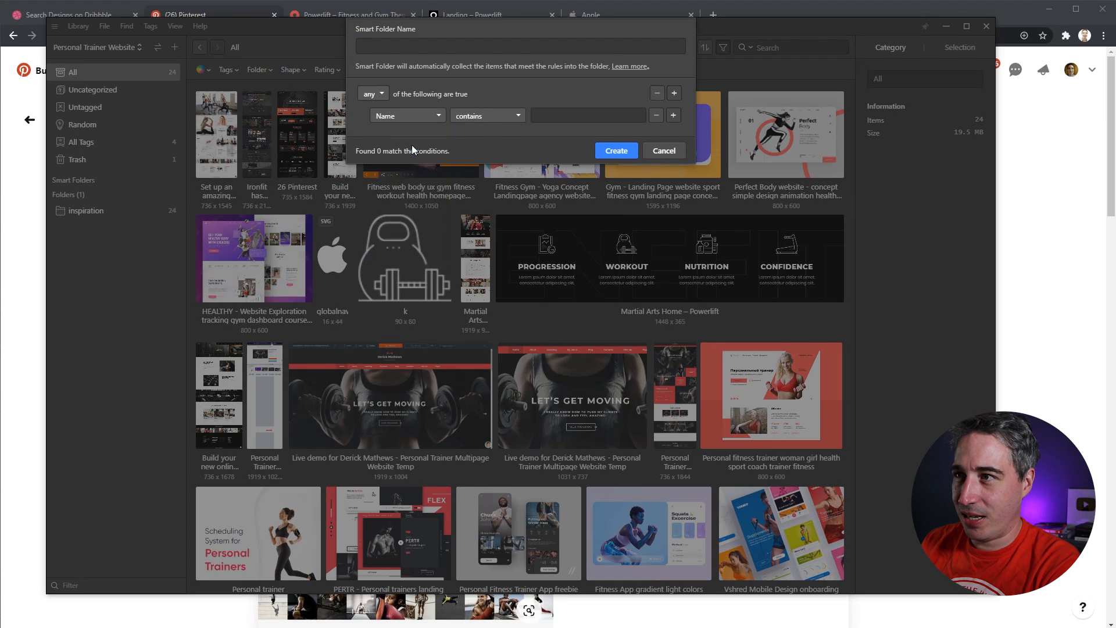
pyautogui.click(468, 119)
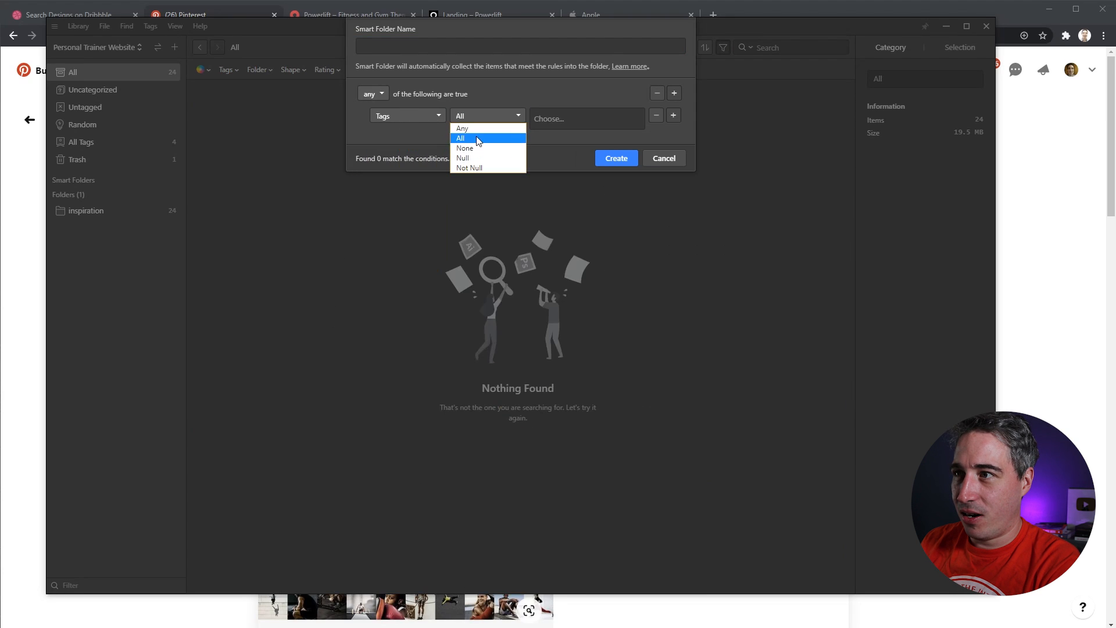
pyautogui.click(478, 138)
pyautogui.click(570, 126)
pyautogui.write('color')
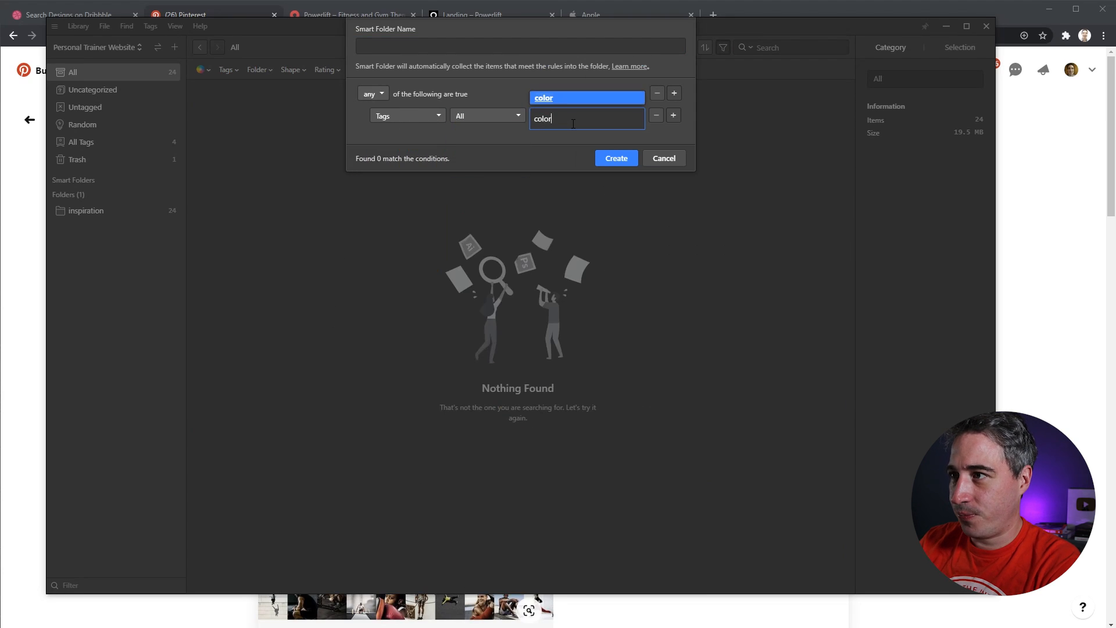
pyautogui.press('Return')
# - Name the smart folder "Colours I like" and create it
pyautogui.click(601, 158)
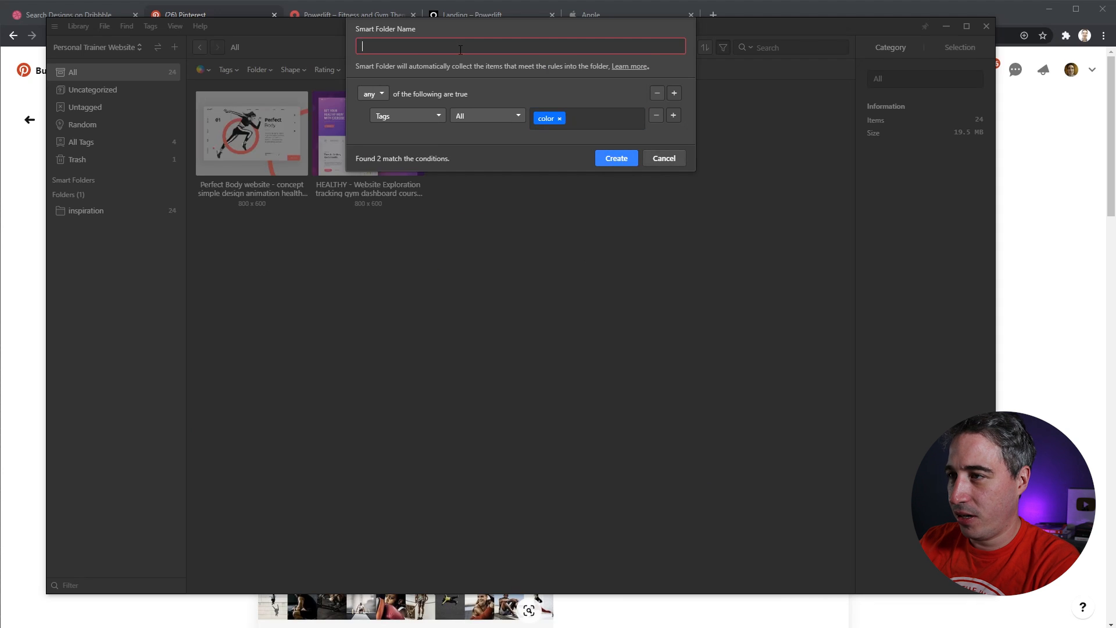
pyautogui.write('Colours I like')
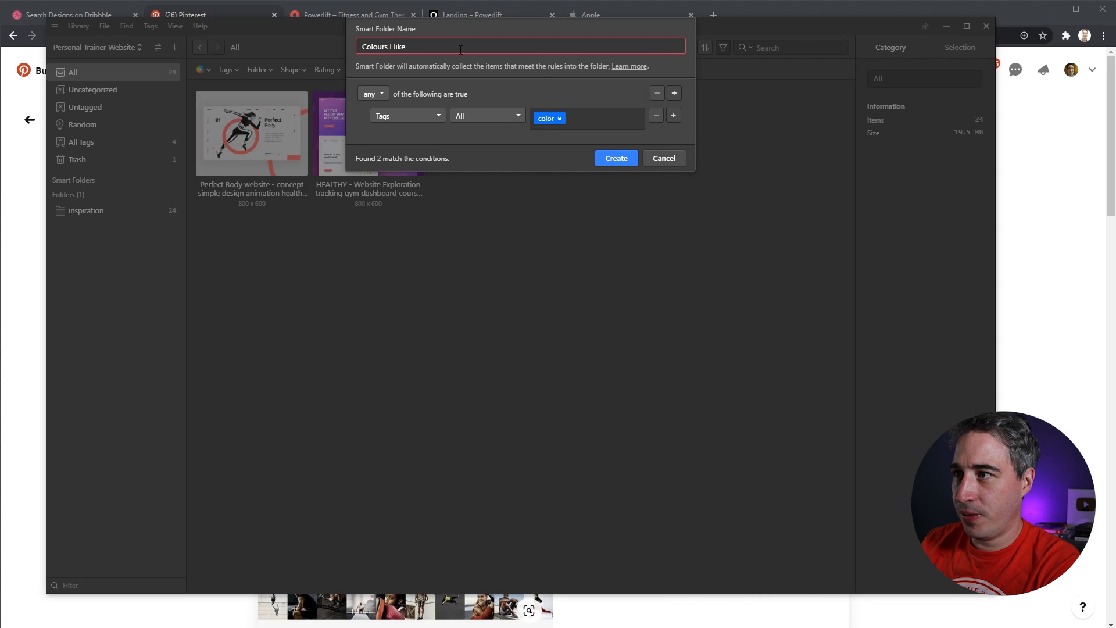
pyautogui.click(600, 151)
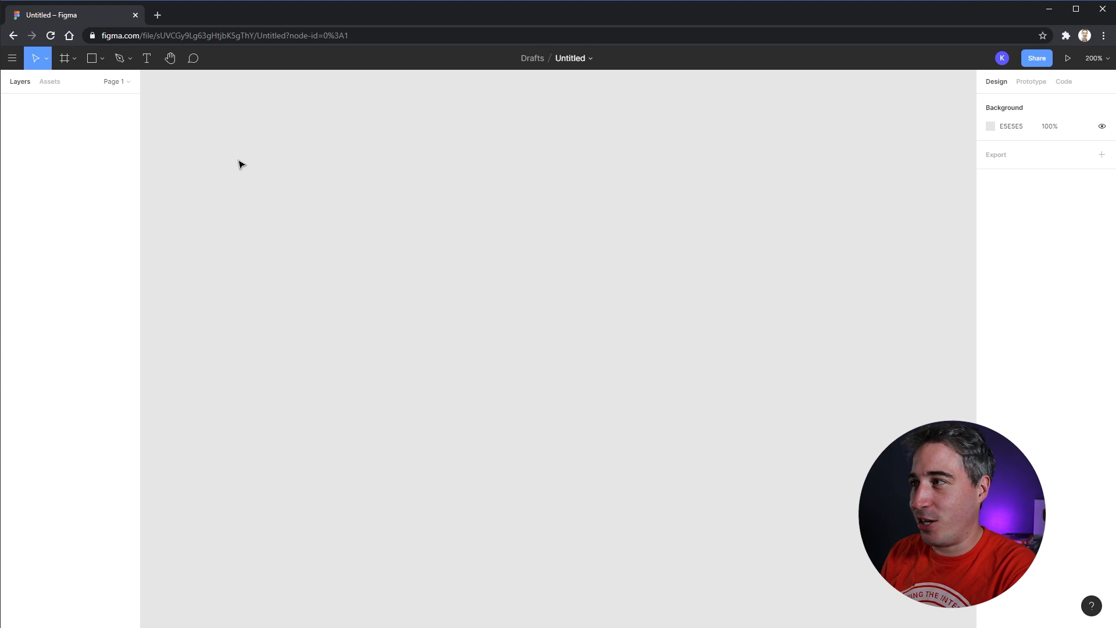
# - In the untitled Figma file, add a Desktop preset frame of 1440 × 1024 and deselect it
pyautogui.click(63, 60)
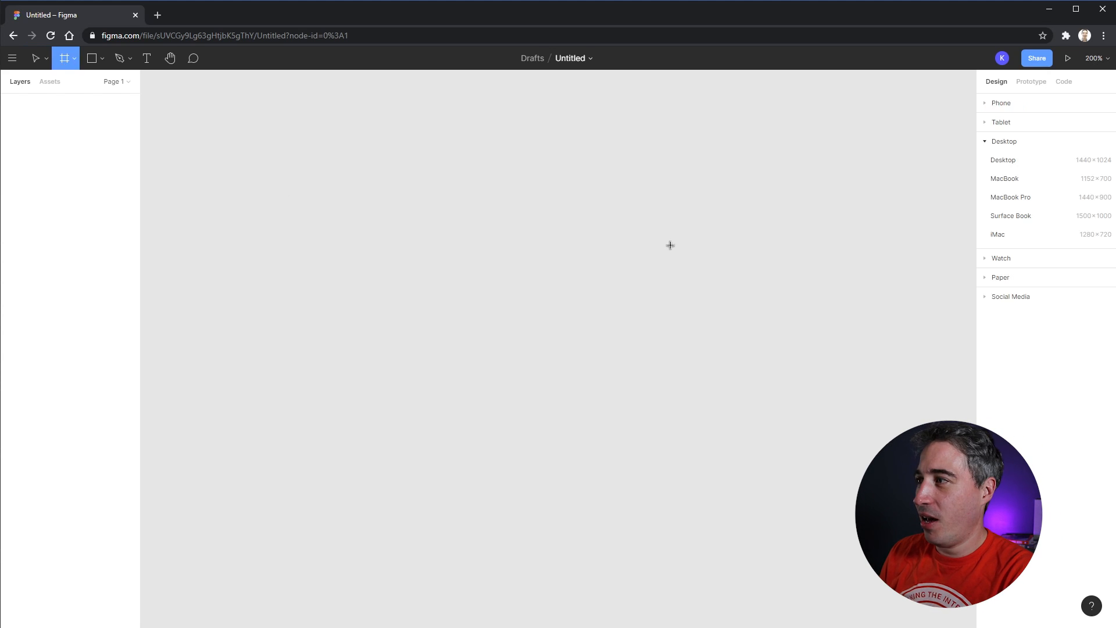
pyautogui.click(1004, 160)
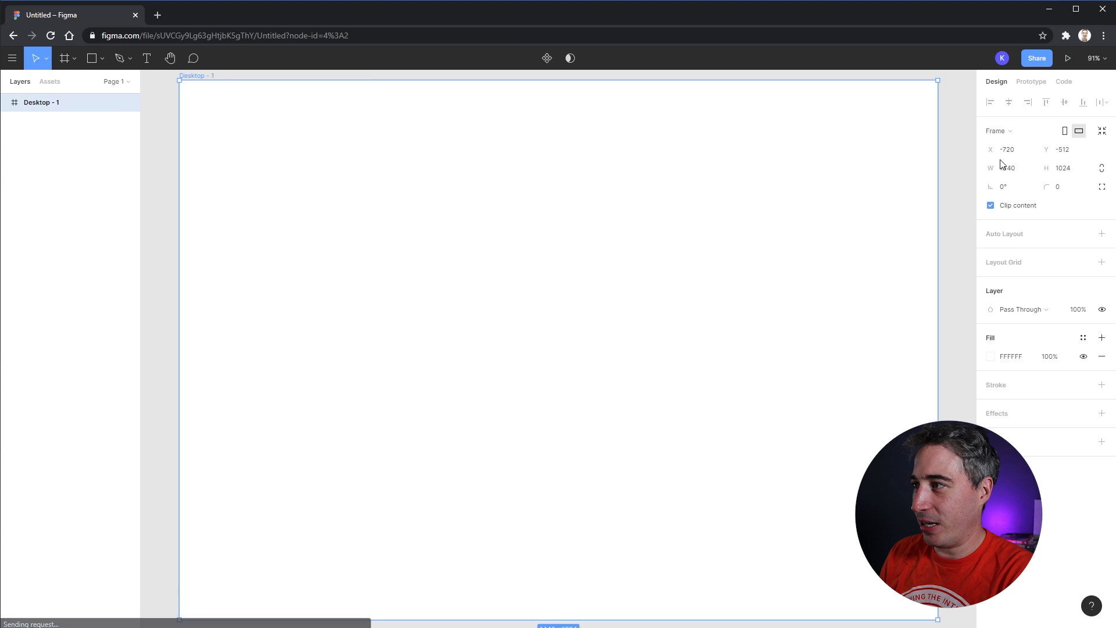
pyautogui.scroll(1, 620, 215)
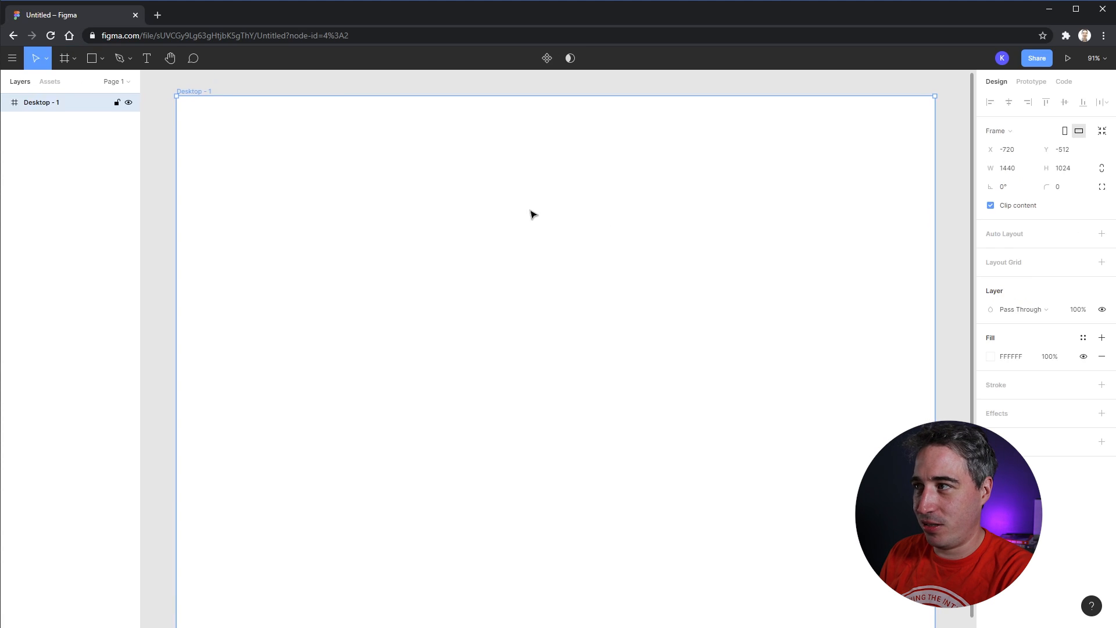
pyautogui.press('Escape')
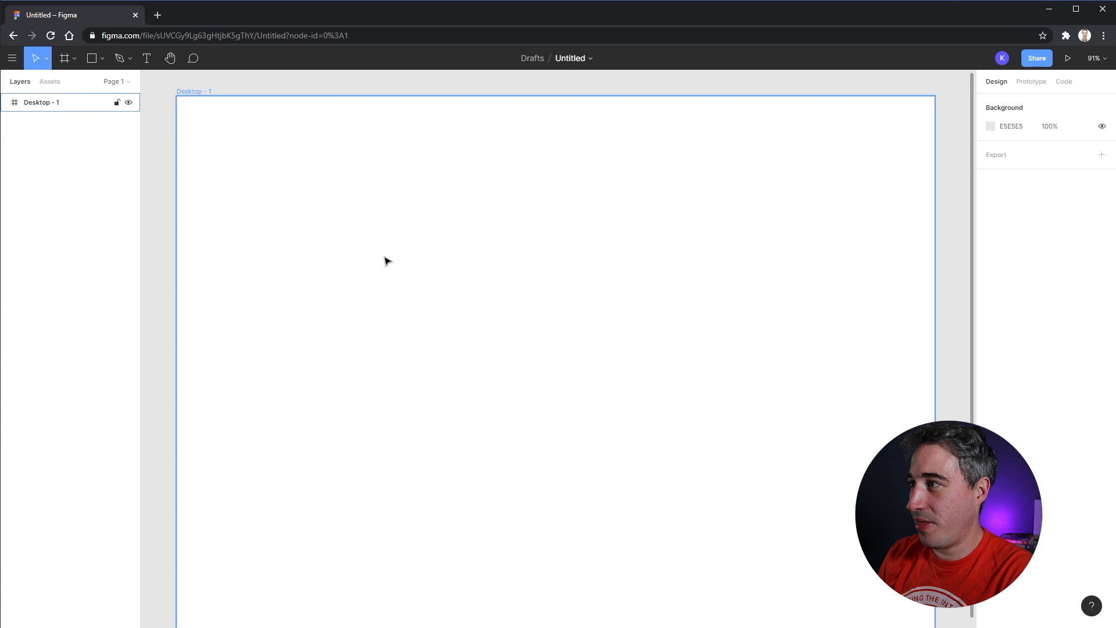
# - Add a layout grid to the Desktop - 1 frame, change its type to Columns and set the count to 12
pyautogui.click(190, 91)
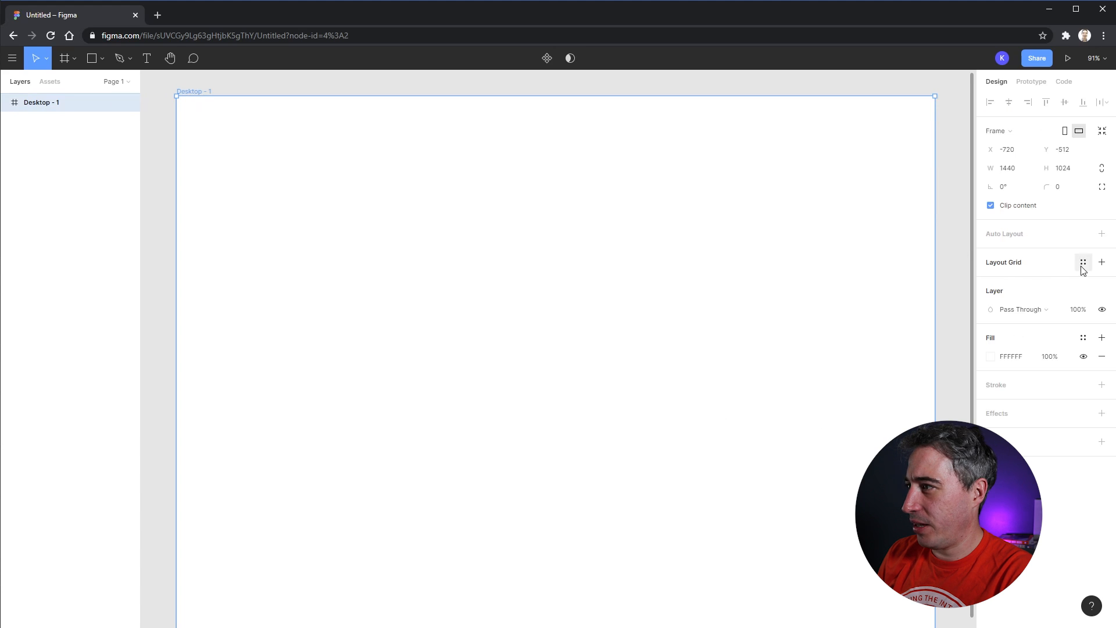
pyautogui.click(1100, 263)
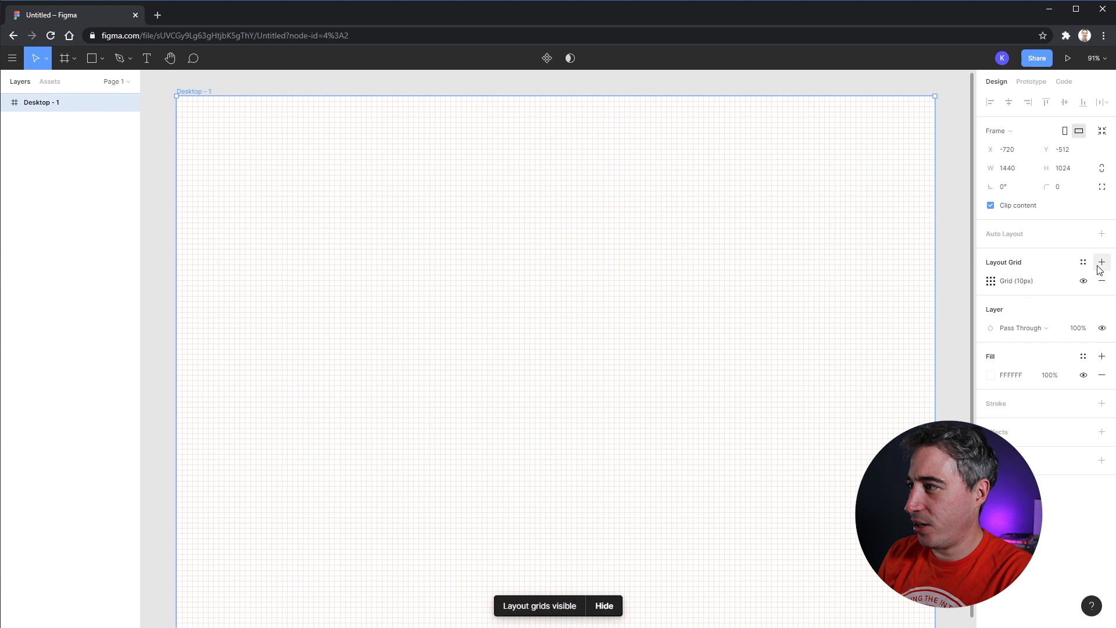
pyautogui.click(990, 282)
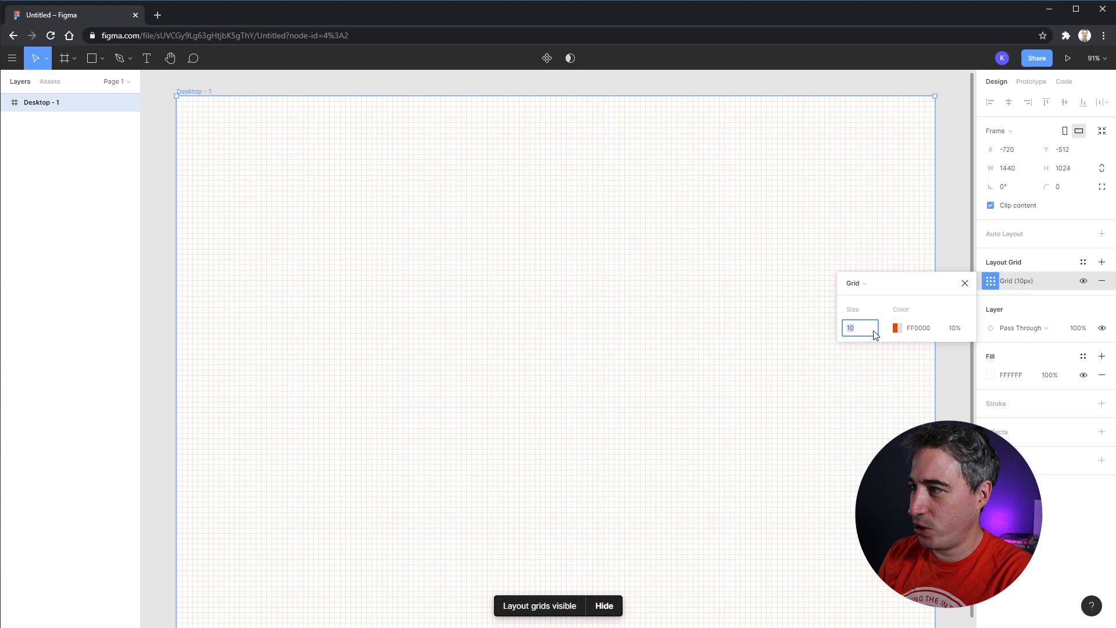
pyautogui.click(854, 284)
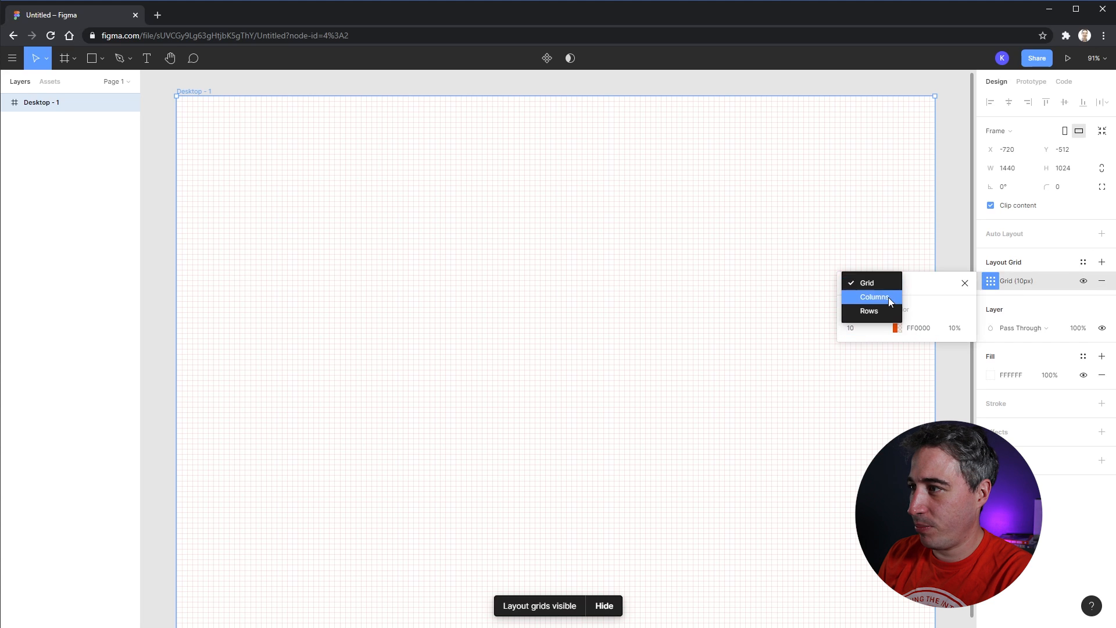
pyautogui.click(889, 297)
pyautogui.write('1')
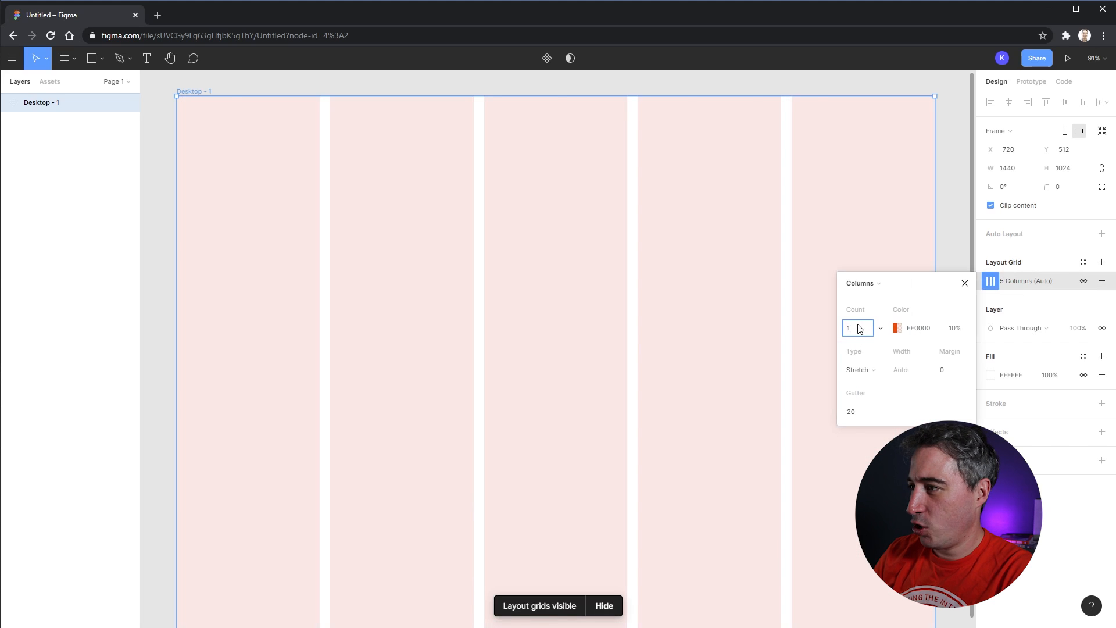
pyautogui.write('2')
pyautogui.press('Tab')
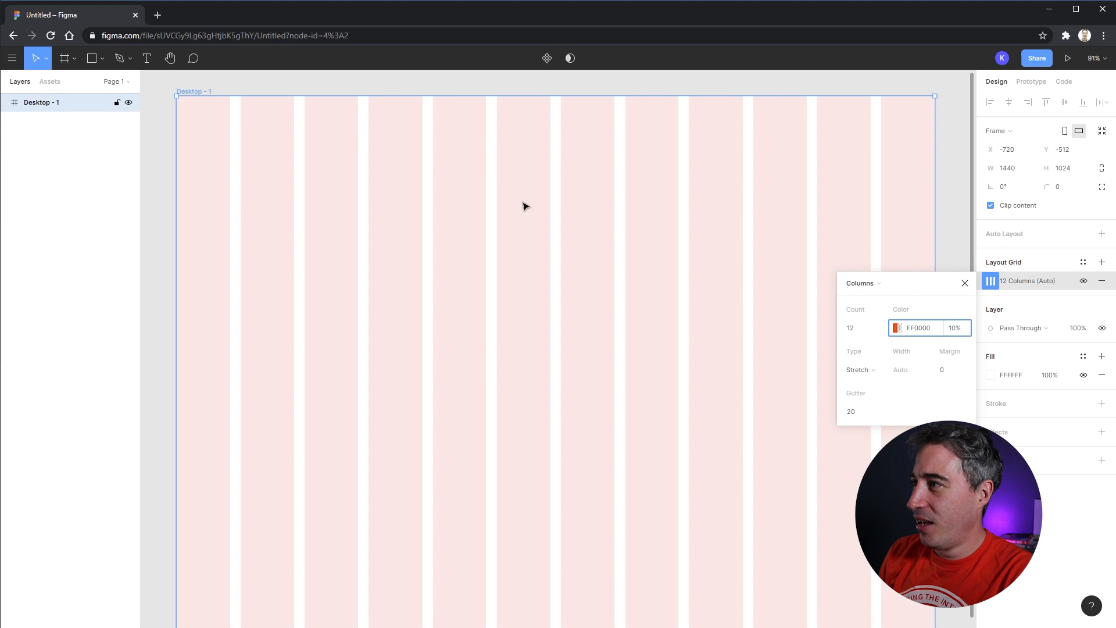
# - Set the column grid's margin to 210 and deselect the frame
pyautogui.click(952, 371)
pyautogui.press('Return')
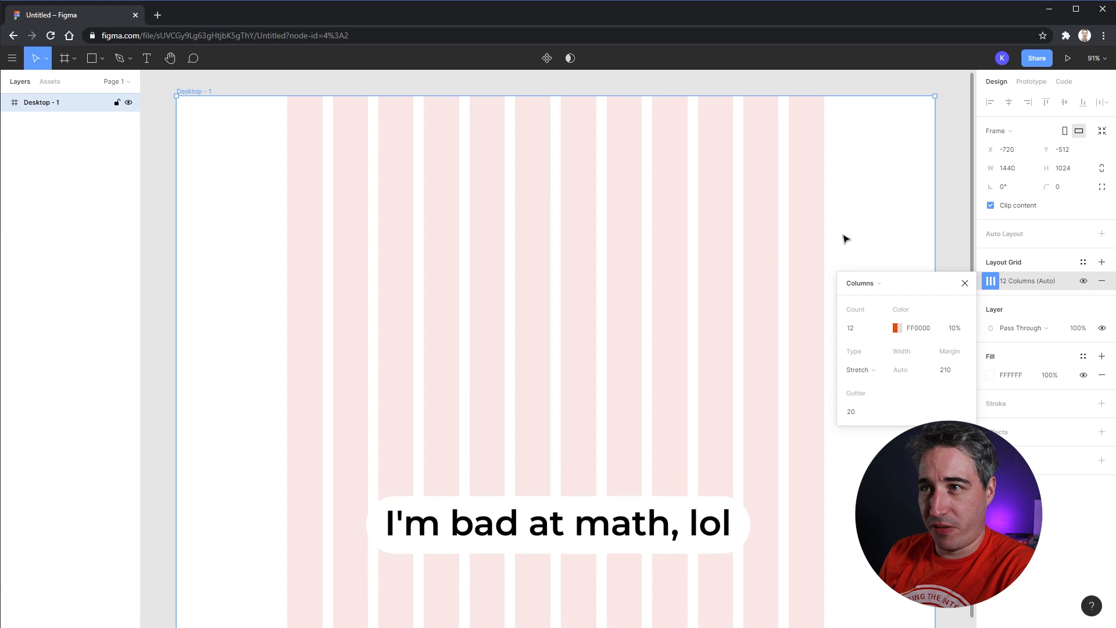
pyautogui.press('Escape')
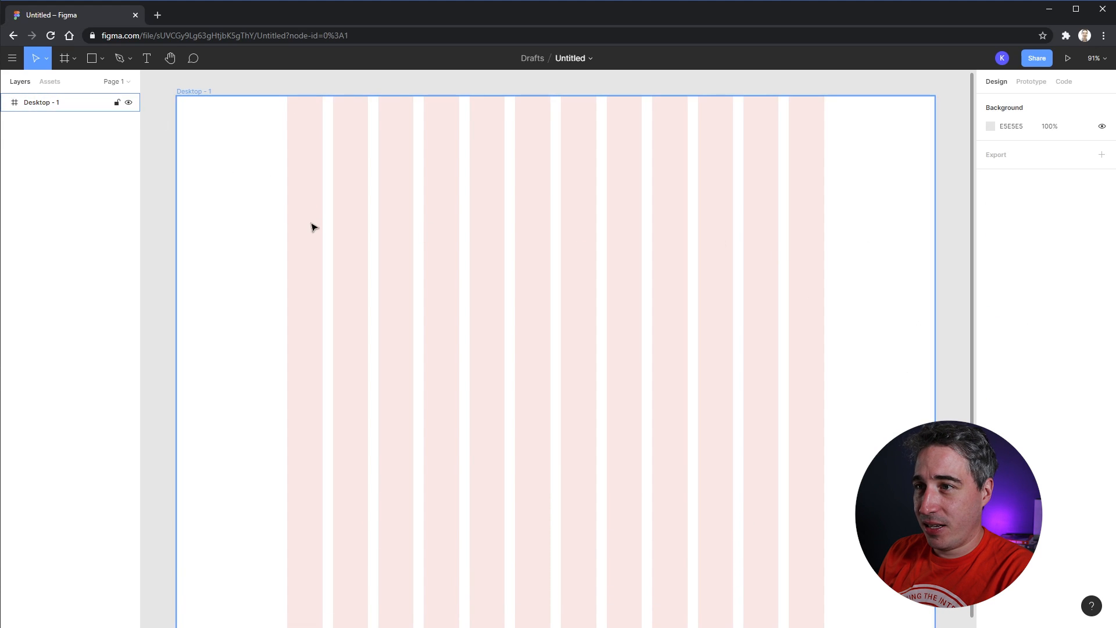
# - Draw a text box about 743 × 339 from the first column, enter "Virtual, one-on-one personal training", and duplicate it about 155 below
pyautogui.press('t')
pyautogui.moveTo(292, 177); pyautogui.dragTo(678, 353)
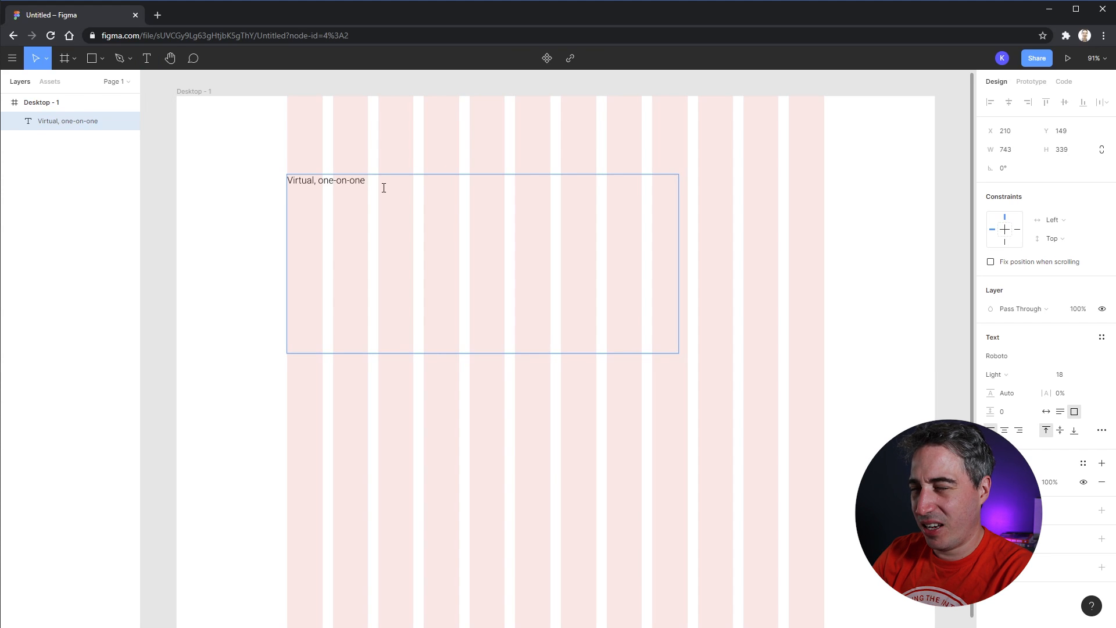
pyautogui.write('per')
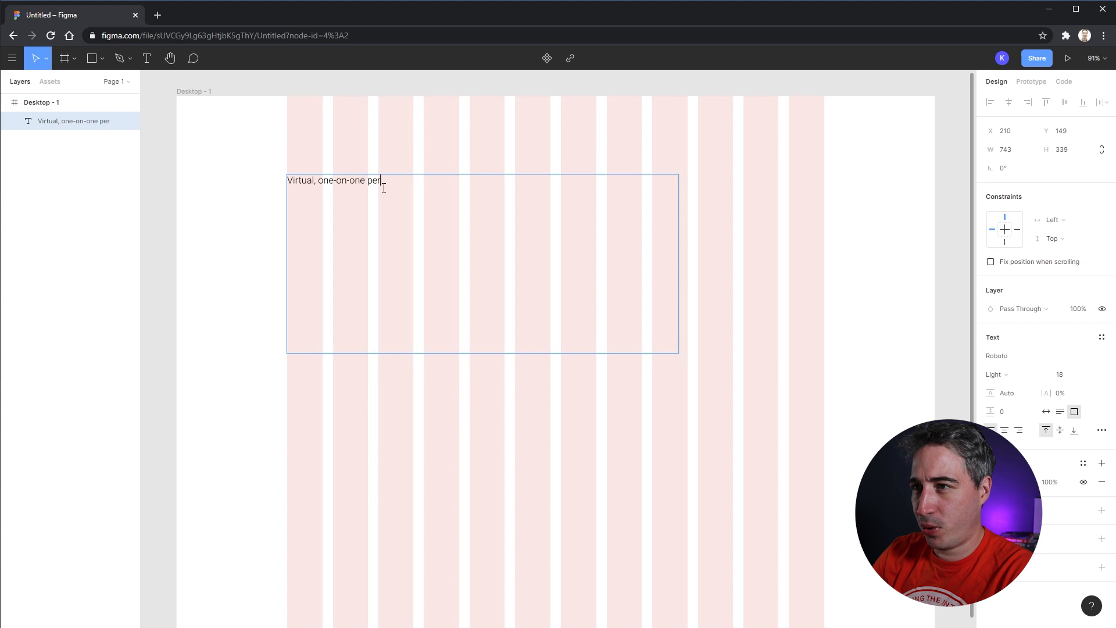
pyautogui.write('sonal training')
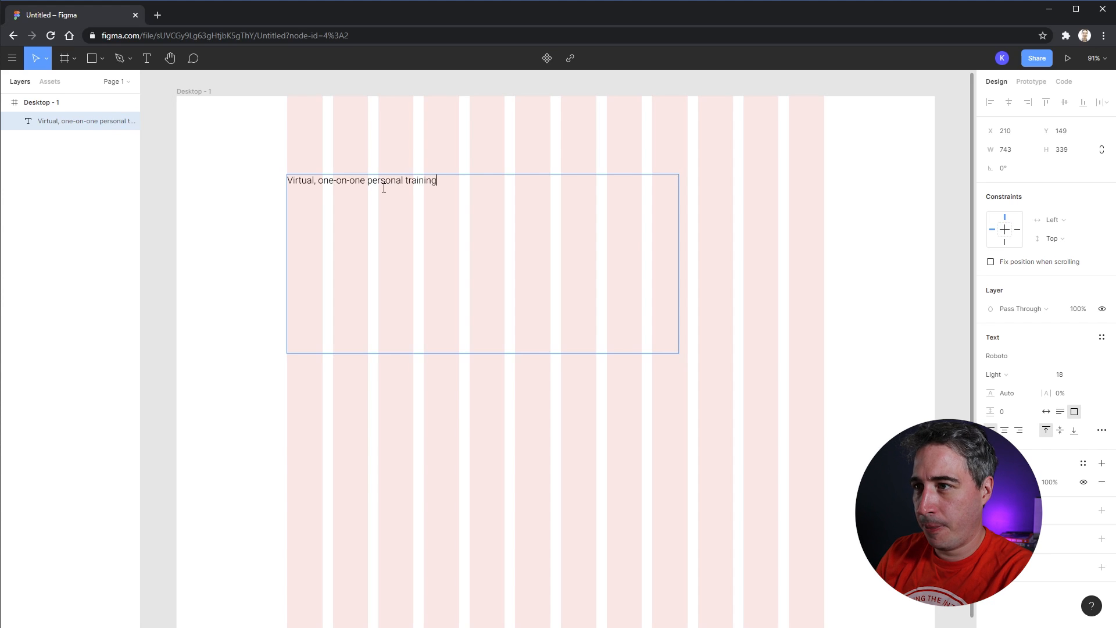
pyautogui.press('Escape')
pyautogui.moveTo(432, 212); pyautogui.dragTo(434, 446)
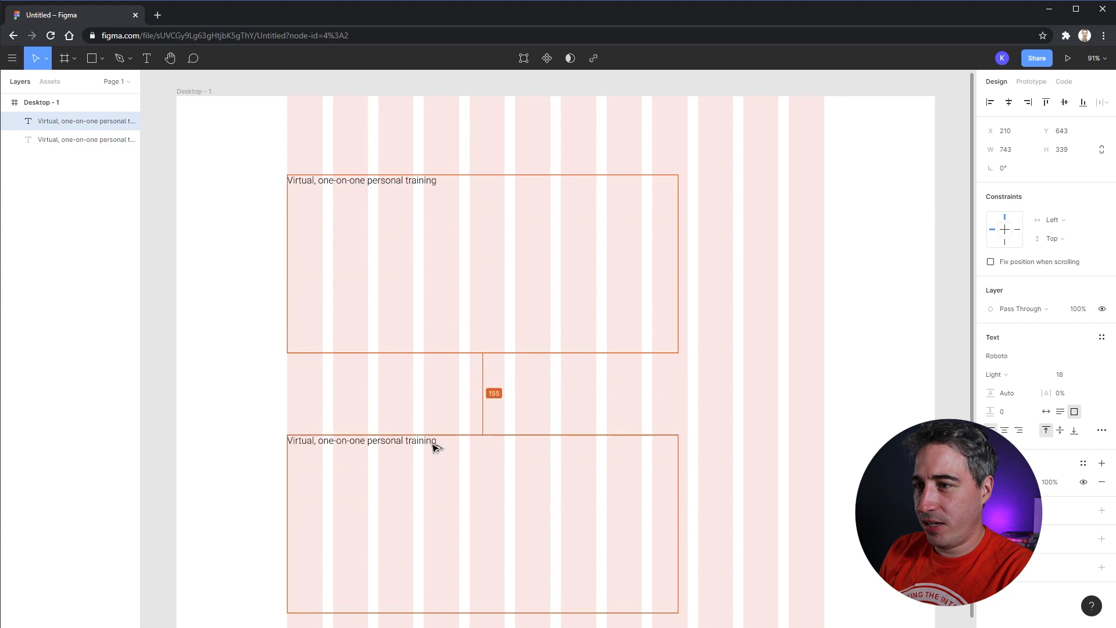
# - Fit the upper text box to its text and scale the text up proportionally to about 787 wide
pyautogui.click(391, 190)
pyautogui.click(1066, 377)
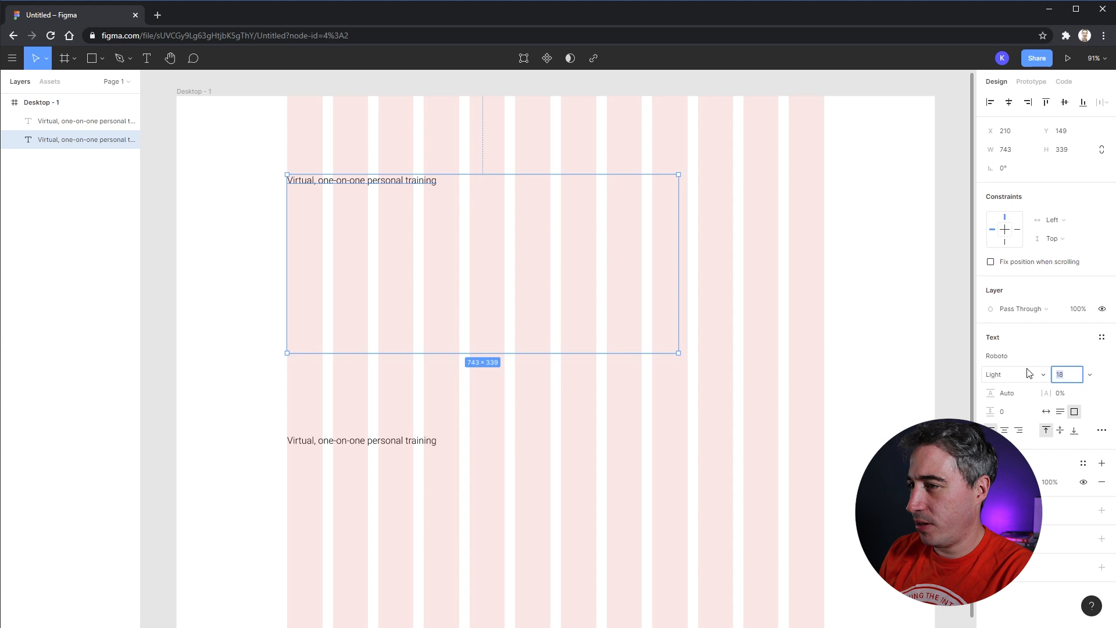
pyautogui.click(425, 192)
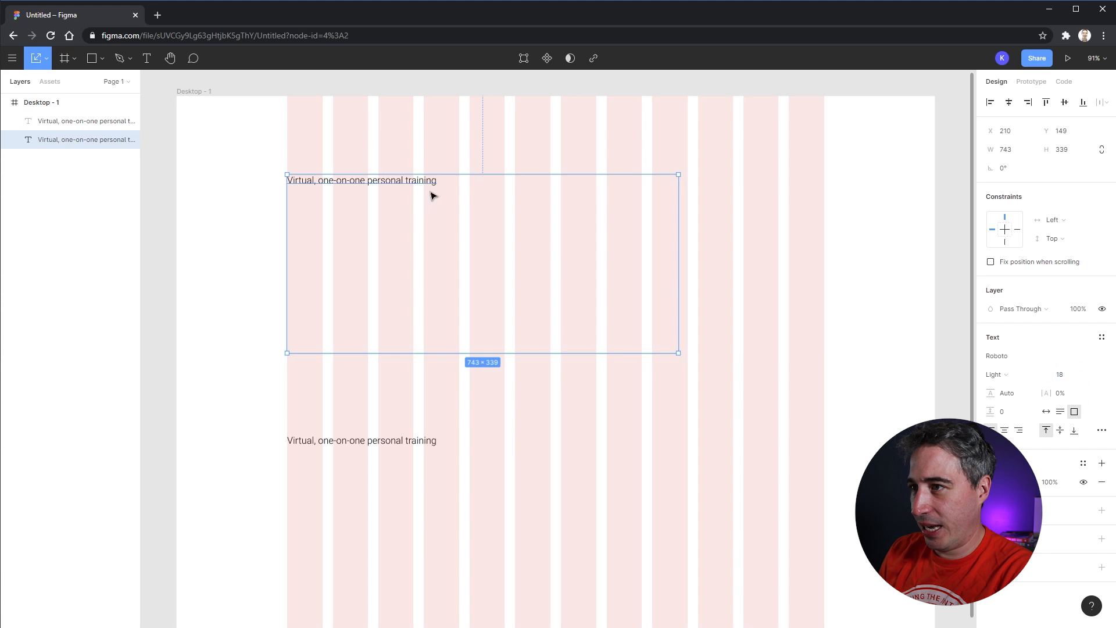
pyautogui.press('k')
pyautogui.moveTo(678, 352); pyautogui.dragTo(591, 294)
pyautogui.doubleClick(593, 314)
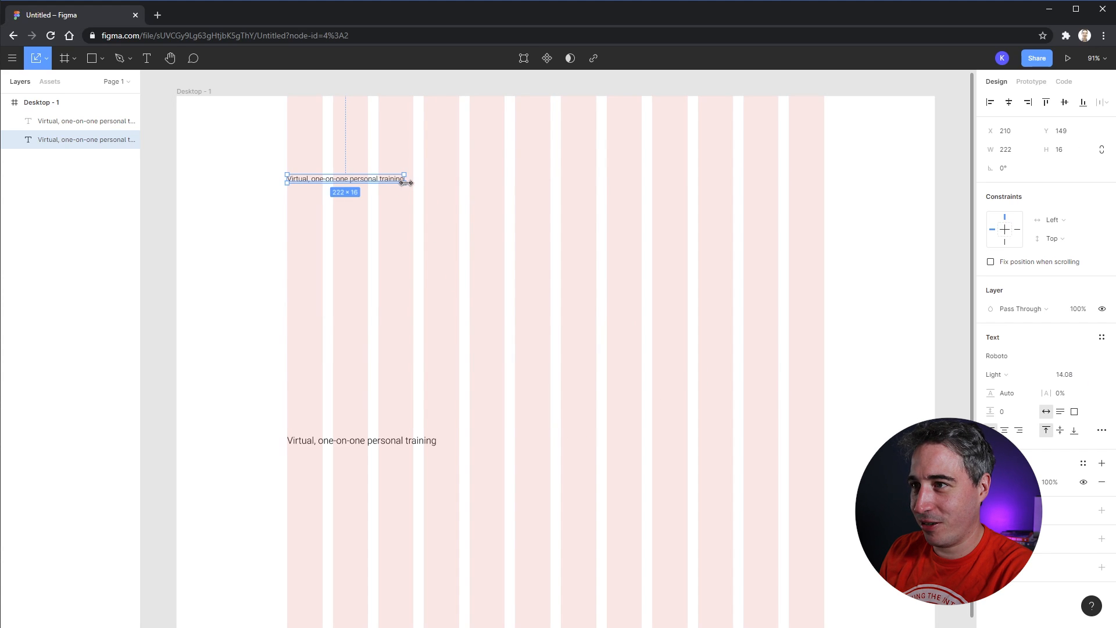
pyautogui.moveTo(406, 183); pyautogui.dragTo(700, 266)
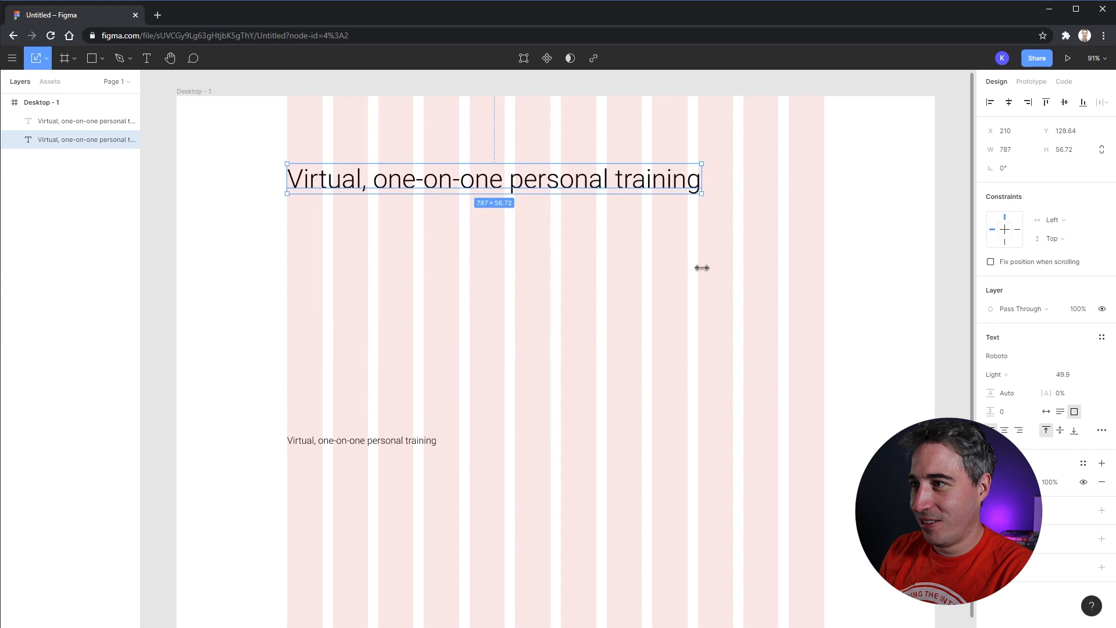
# - Set the upper heading's weight to Bold and resize its box to about 457 × 184 without scaling the text
pyautogui.click(1043, 378)
pyautogui.click(1025, 421)
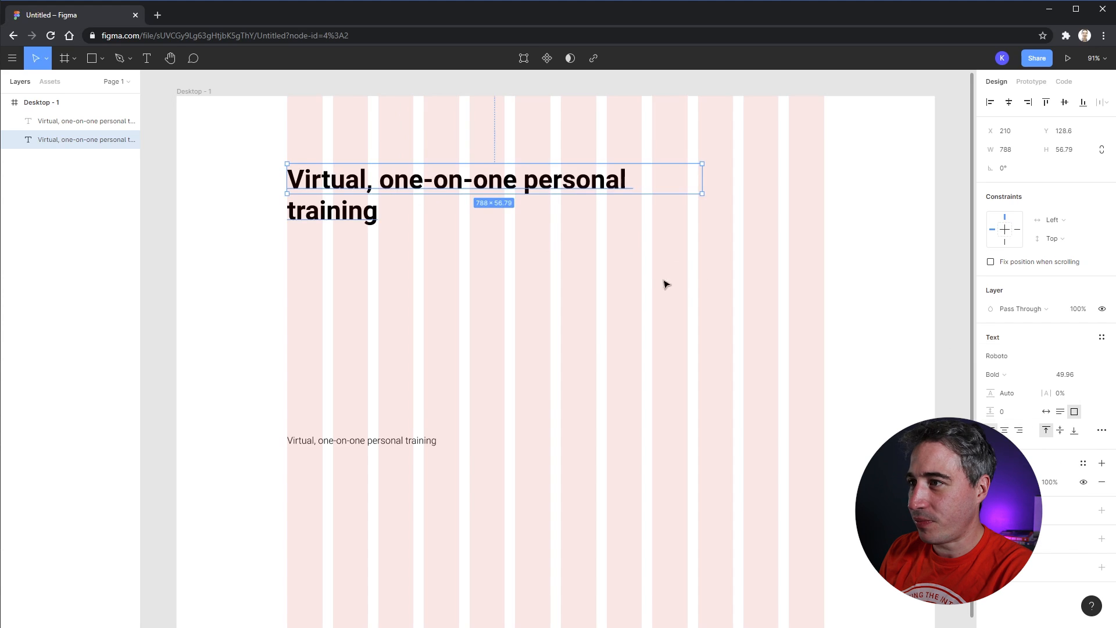
pyautogui.moveTo(701, 194); pyautogui.dragTo(536, 227)
pyautogui.doubleClick(536, 227)
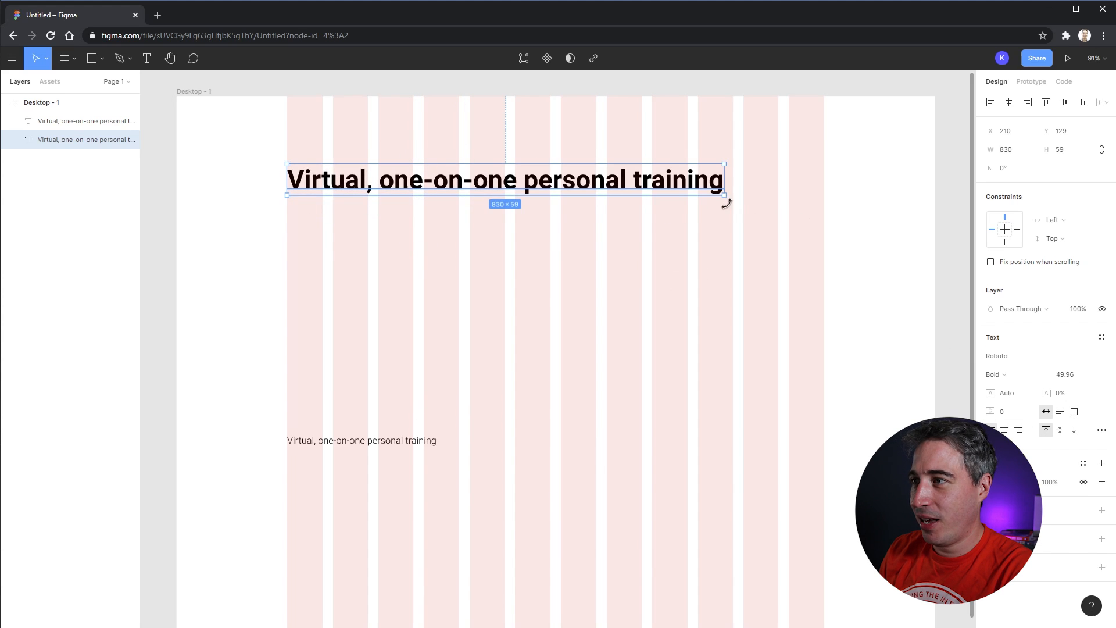
pyautogui.moveTo(724, 197); pyautogui.dragTo(527, 261)
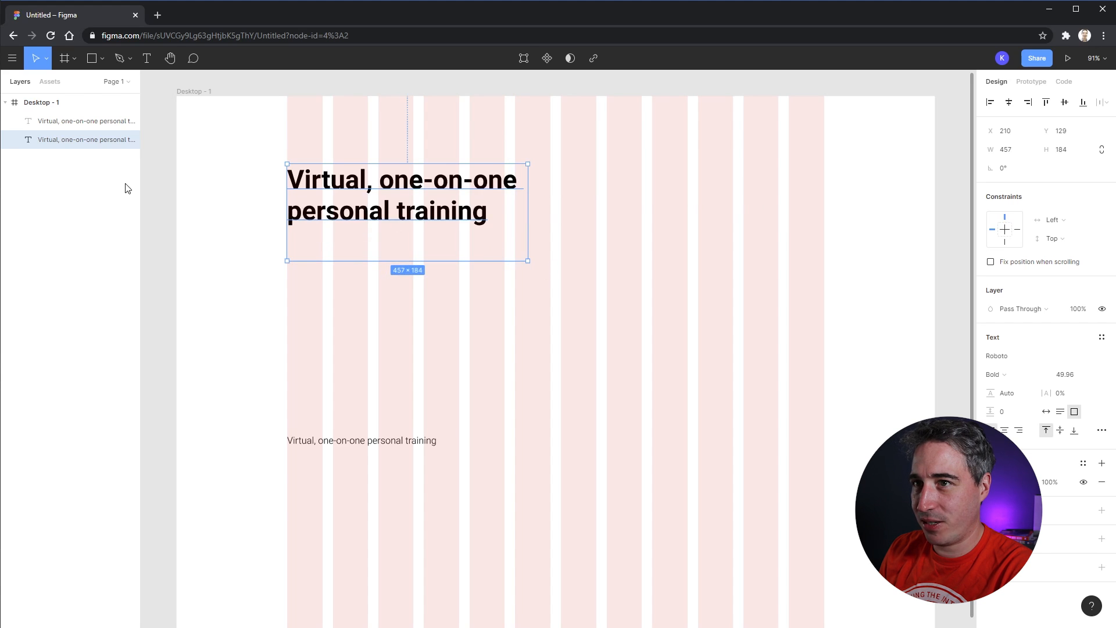
# - Narrow the heading's box to about 413 × 188, ending at a column edge, and set its font size to 42
pyautogui.click(556, 285)
pyautogui.click(463, 206)
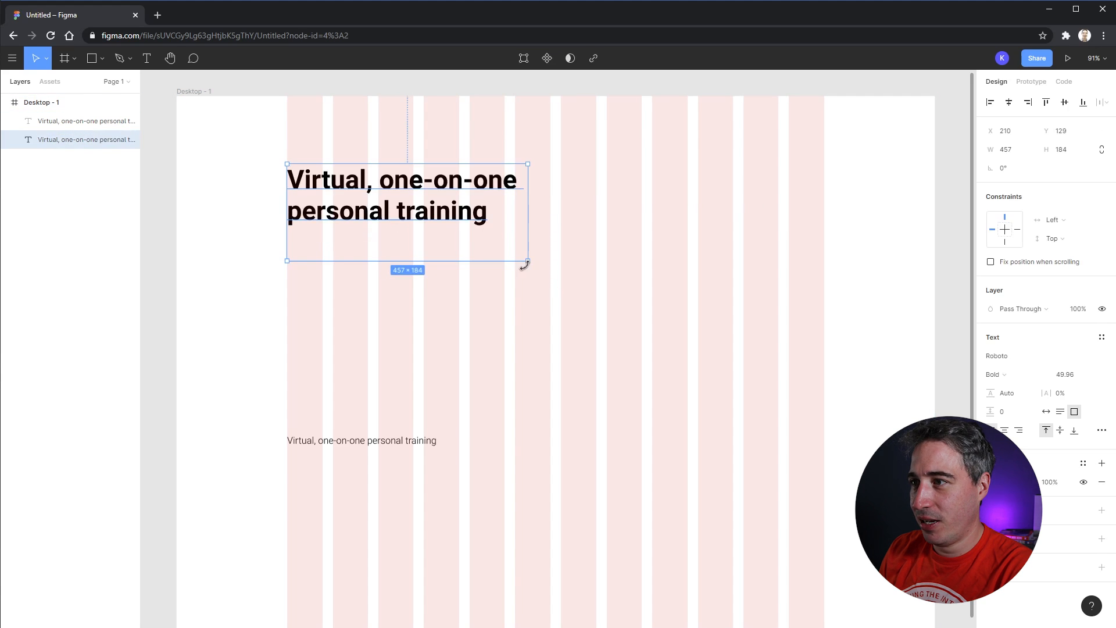
pyautogui.moveTo(527, 261); pyautogui.dragTo(505, 263)
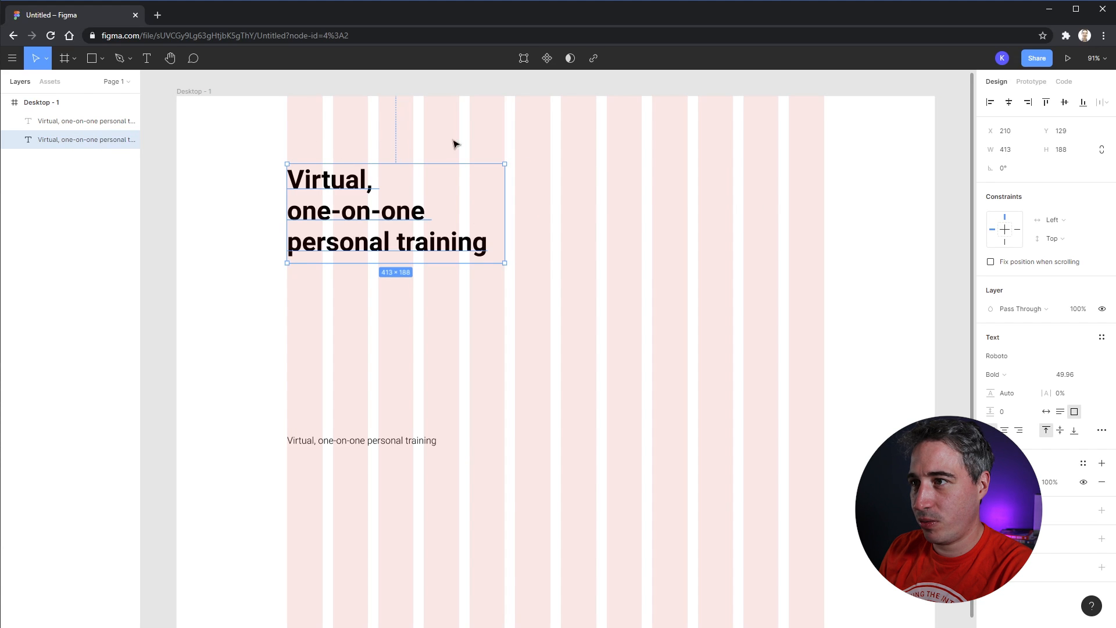
pyautogui.click(1073, 376)
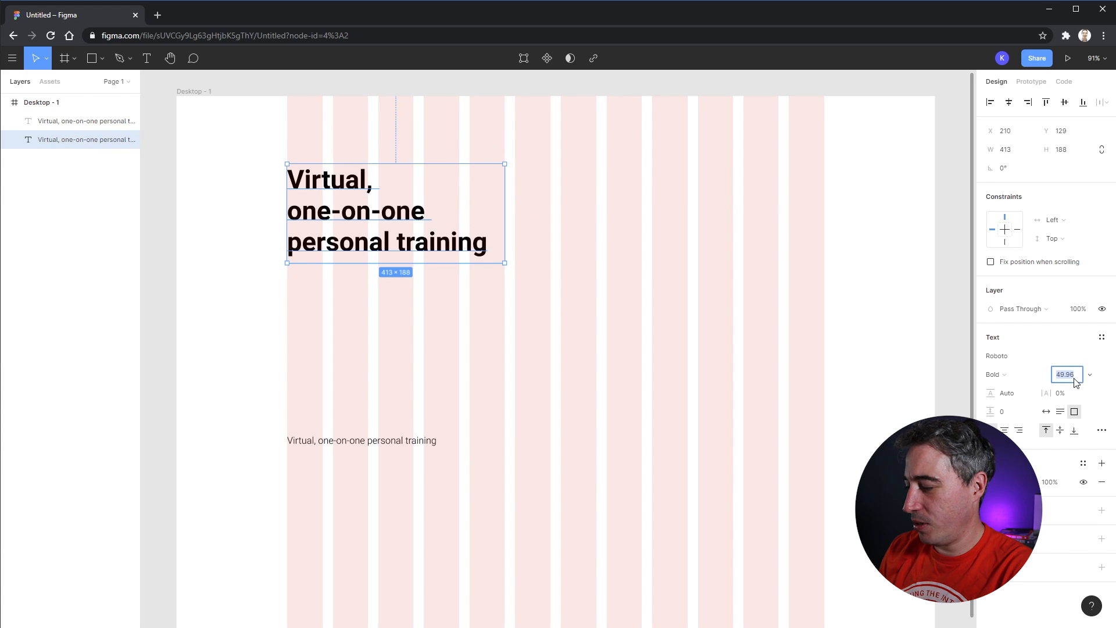
pyautogui.write('42')
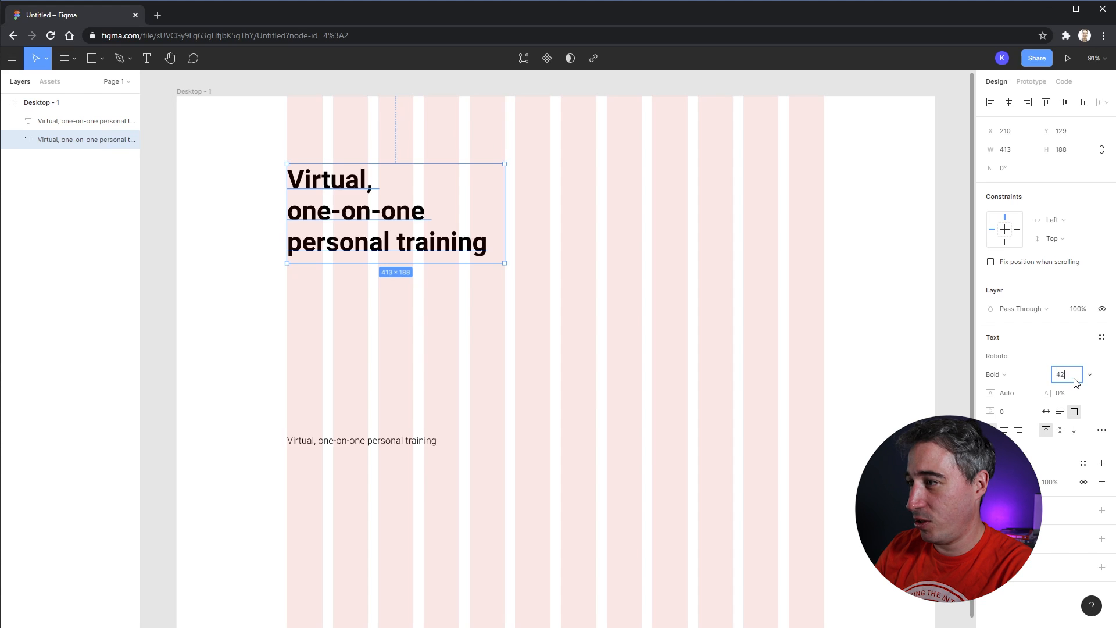
pyautogui.press('Return')
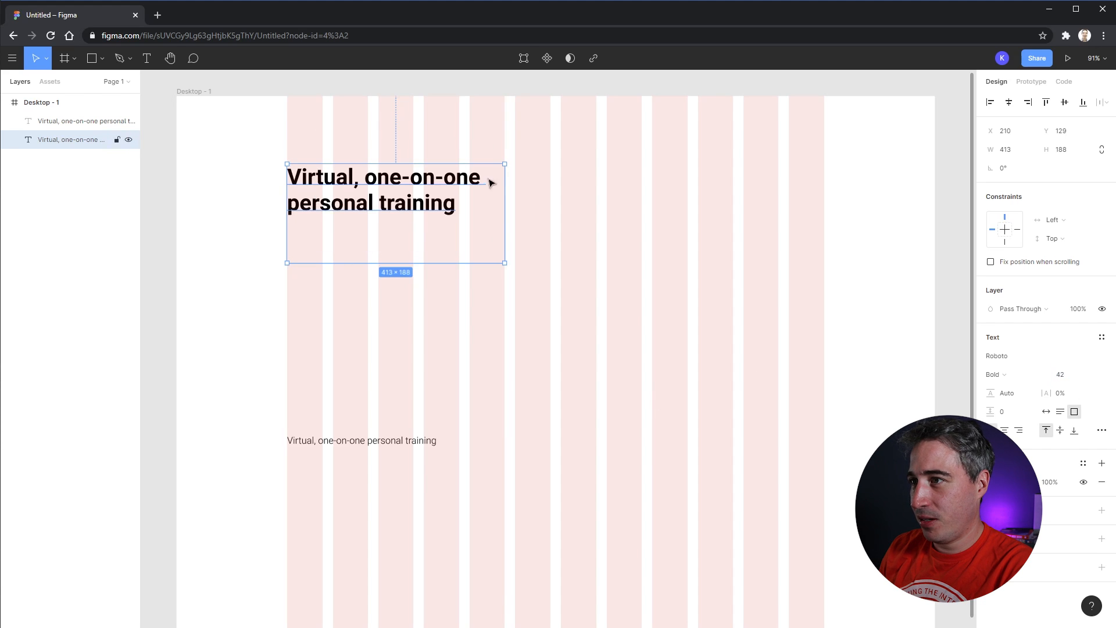
# - Move the bold heading down to about Y 173 and shorten its box to about 413 × 101
pyautogui.moveTo(433, 205); pyautogui.dragTo(433, 229)
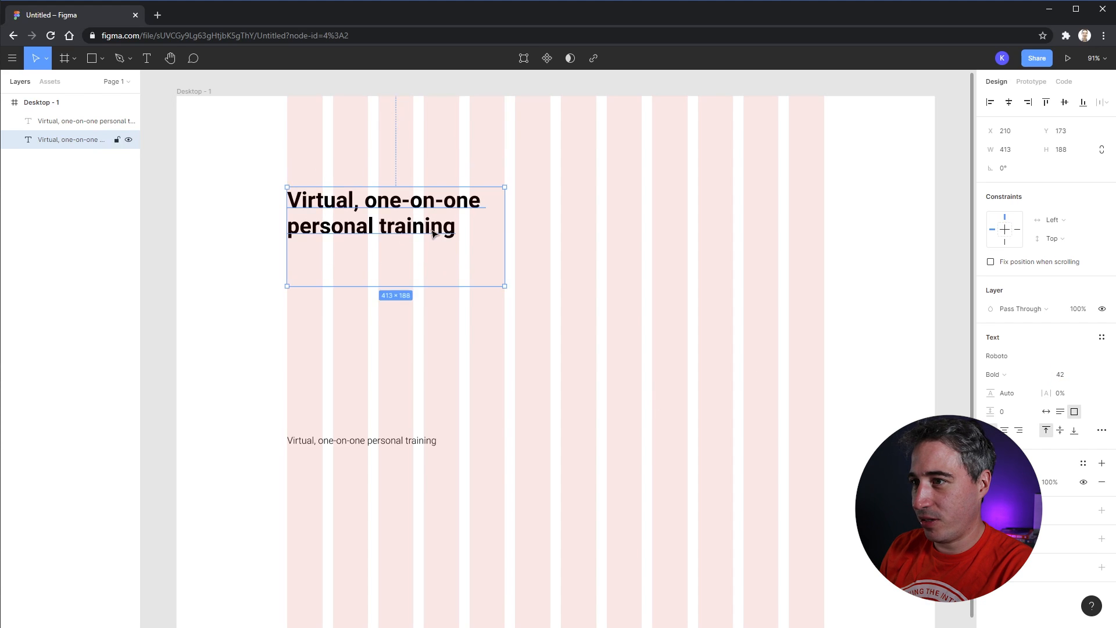
pyautogui.moveTo(396, 286); pyautogui.dragTo(405, 245)
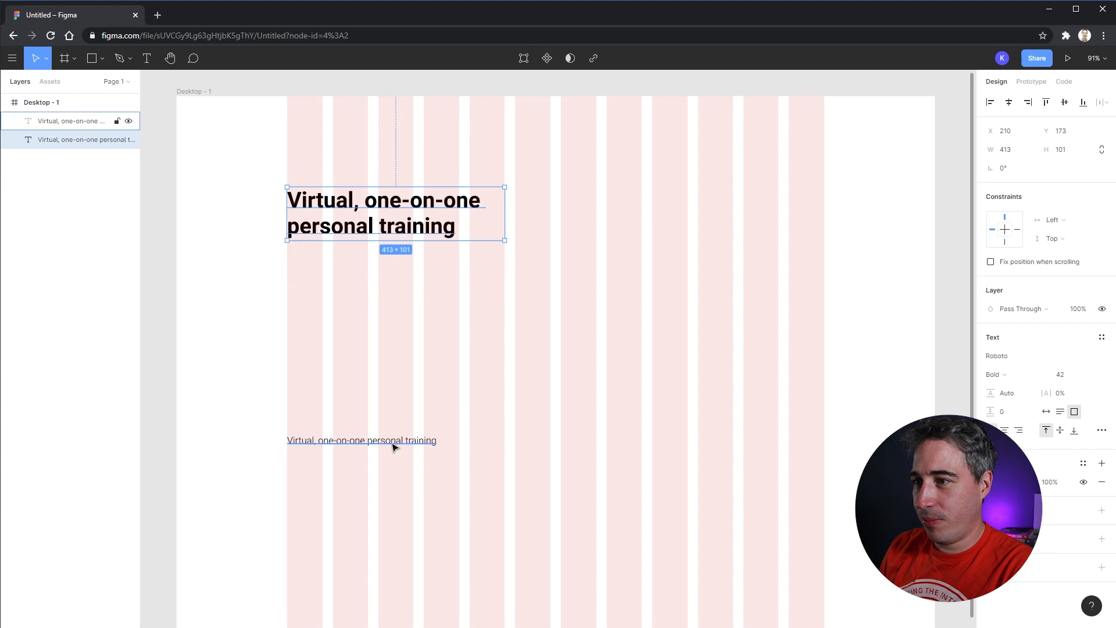
# - Move the lower text up to about Y 343 and replace its content with placeholder sentences from the Lorem Ipsum plugin
pyautogui.moveTo(394, 445); pyautogui.dragTo(399, 289)
pyautogui.doubleClick(399, 289)
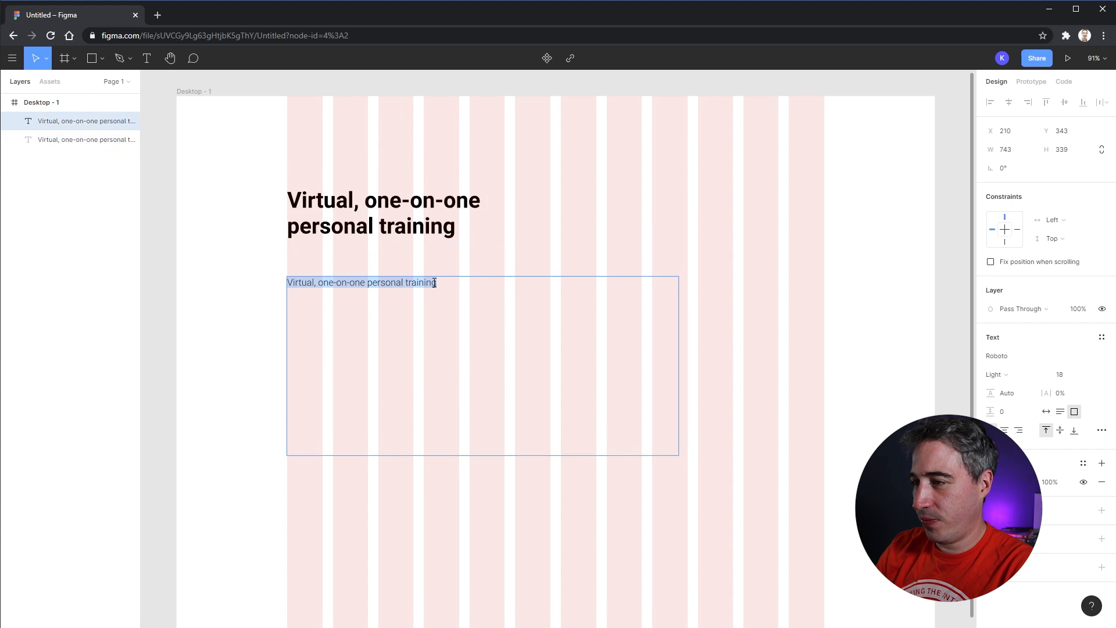
pyautogui.press('BackSpace')
pyautogui.rightClick(306, 285)
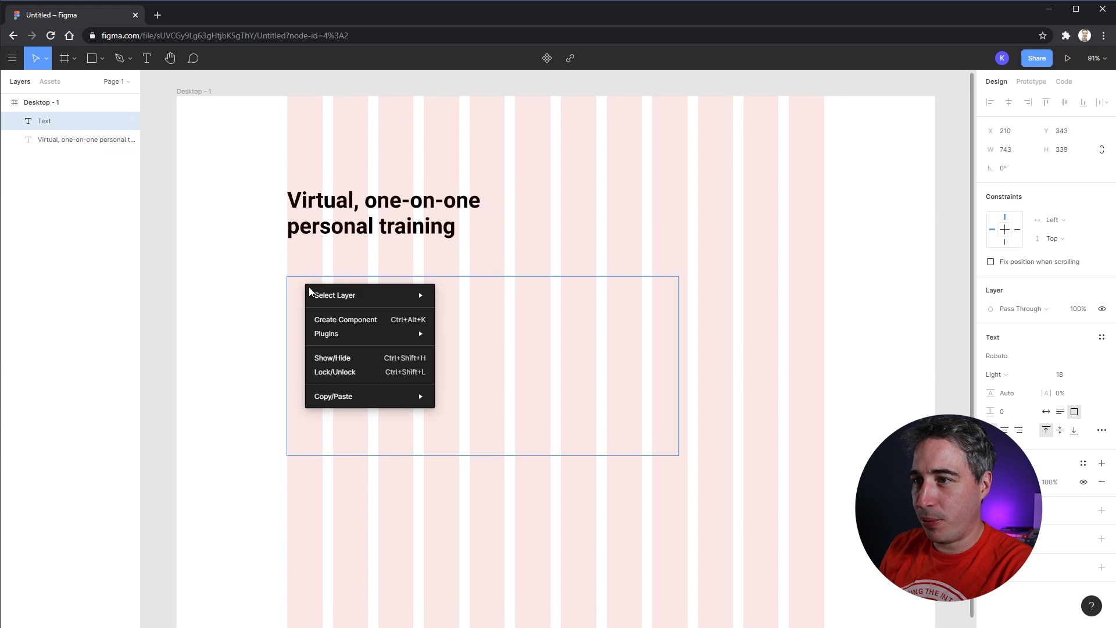
pyautogui.moveTo(389, 340)
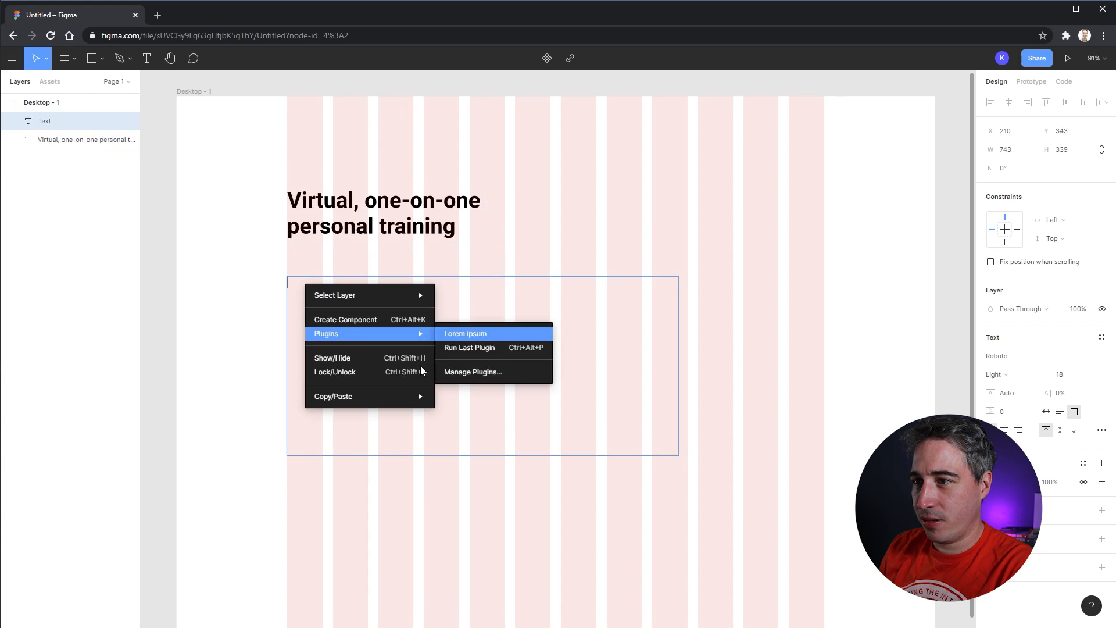
pyautogui.click(489, 334)
pyautogui.click(618, 365)
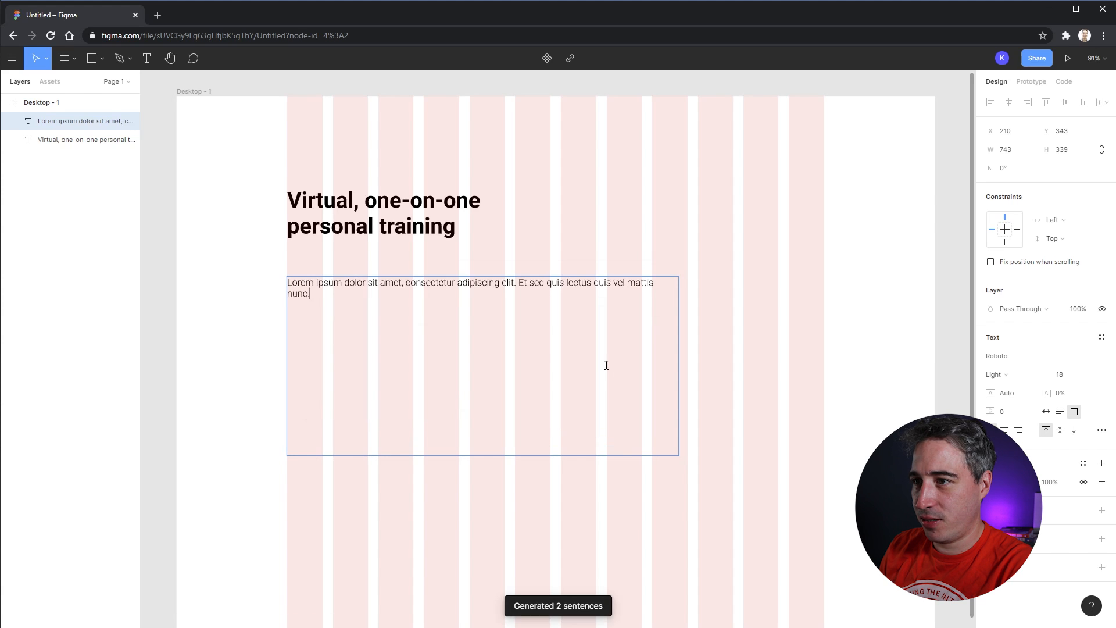
# - Shrink the paragraph's text box to fit the first five columns and move it up closer beneath the heading
pyautogui.moveTo(667, 451); pyautogui.dragTo(497, 332)
pyautogui.moveTo(437, 284); pyautogui.dragTo(438, 264)
pyautogui.moveTo(497, 311)
pyautogui.mouseDown()
pyautogui.moveTo(477, 302)
pyautogui.moveTo(500, 302)
pyautogui.mouseUp()
pyautogui.click(540, 335)
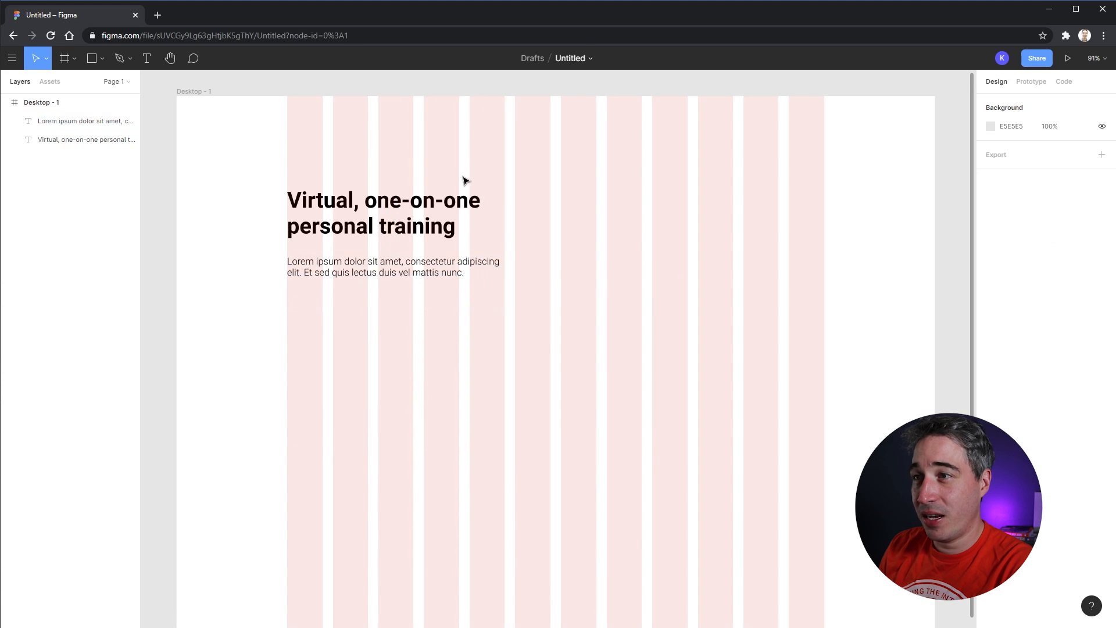
# - Add a rounded-corner rectangle about 587 × 333 across the last seven columns at about Y 108
pyautogui.click(92, 58)
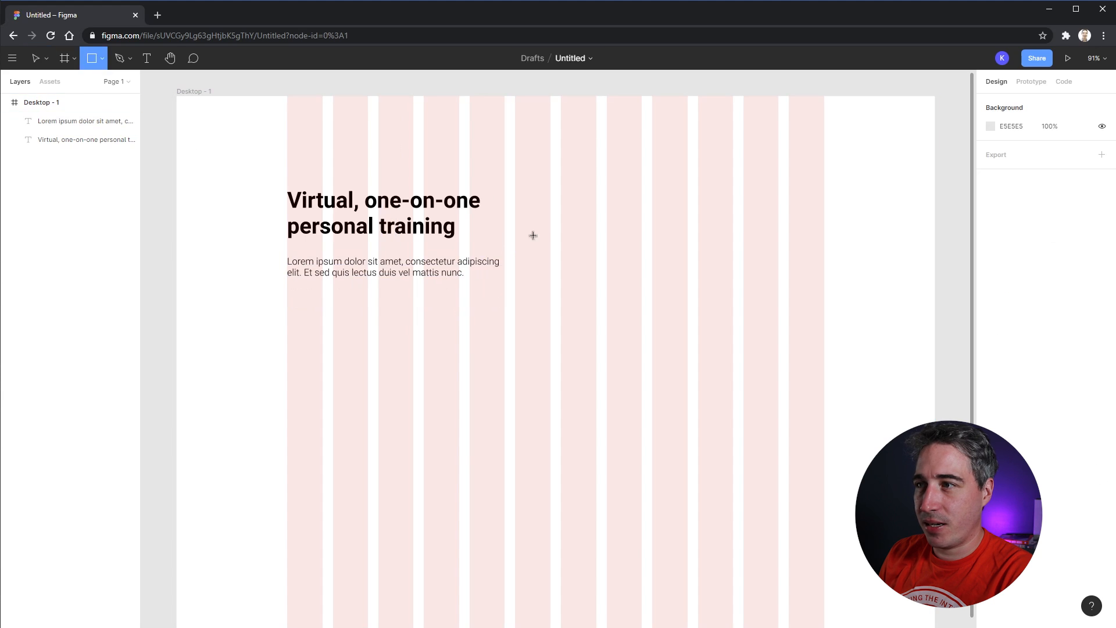
pyautogui.moveTo(515, 184); pyautogui.dragTo(828, 365)
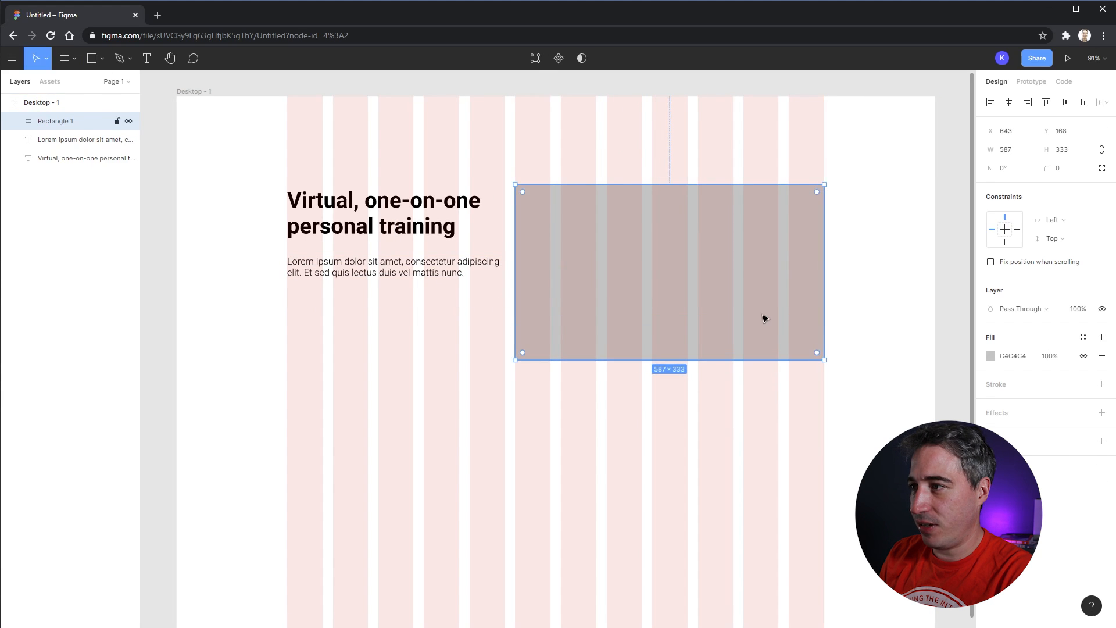
pyautogui.moveTo(765, 316)
pyautogui.mouseDown()
pyautogui.moveTo(765, 294)
pyautogui.moveTo(737, 287)
pyautogui.mouseUp()
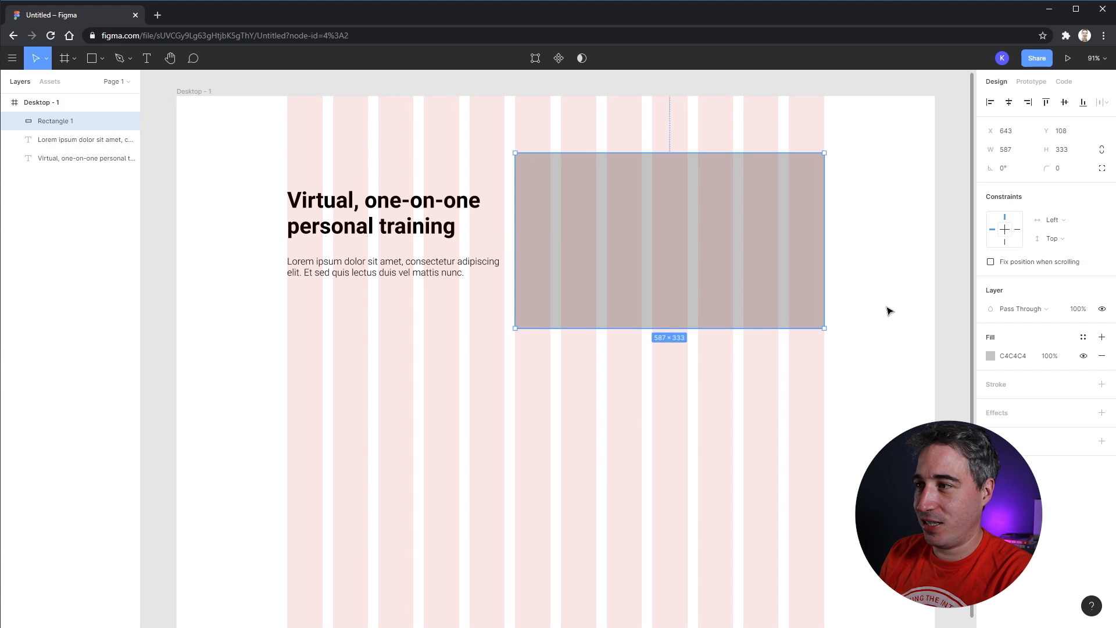
pyautogui.moveTo(530, 173); pyautogui.dragTo(530, 168)
pyautogui.click(889, 269)
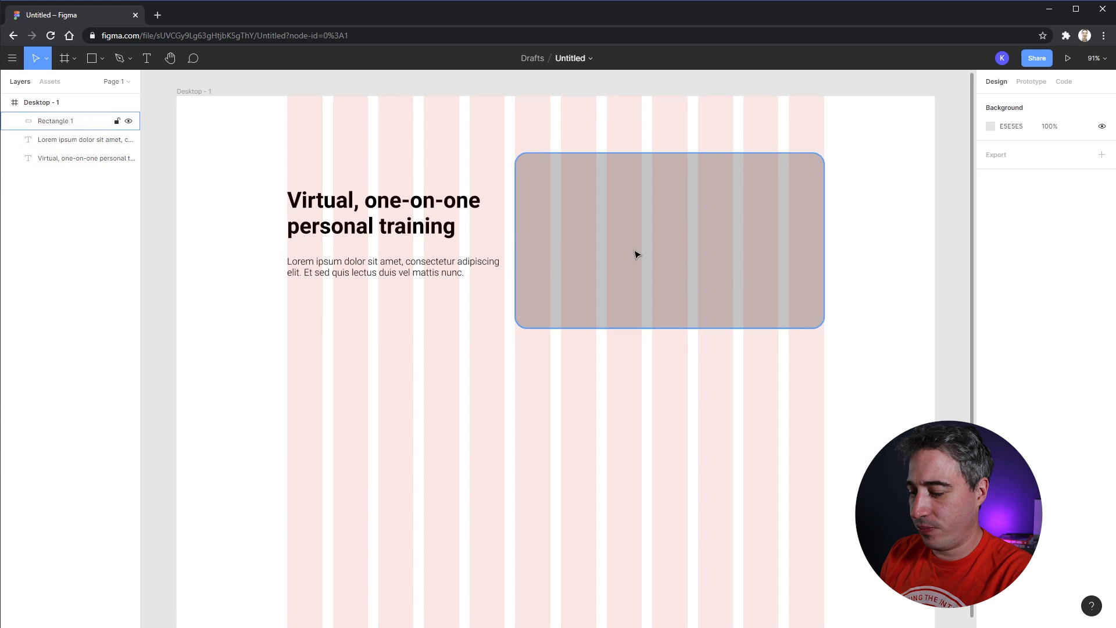
# - Draw a circle about 143 × 143 in the middle of the rectangle and fill it with white (FFFFFF)
pyautogui.press('o')
pyautogui.moveTo(659, 252)
pyautogui.mouseDown()
pyautogui.moveTo(671, 243)
pyautogui.moveTo(699, 269)
pyautogui.moveTo(690, 265)
pyautogui.mouseUp()
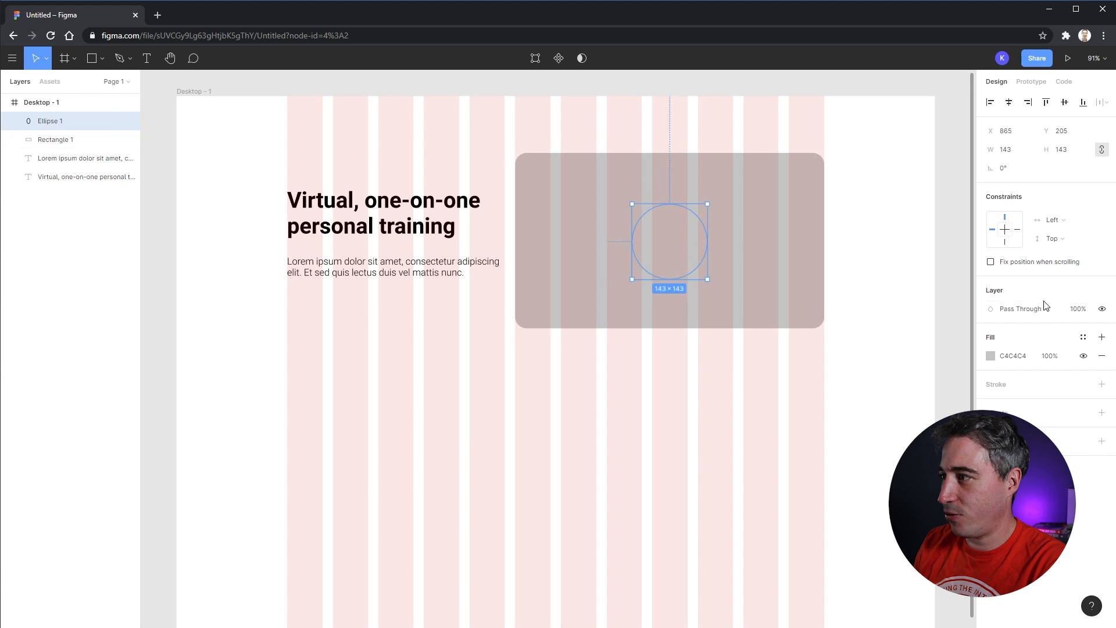
pyautogui.click(990, 355)
pyautogui.moveTo(928, 370); pyautogui.dragTo(830, 333)
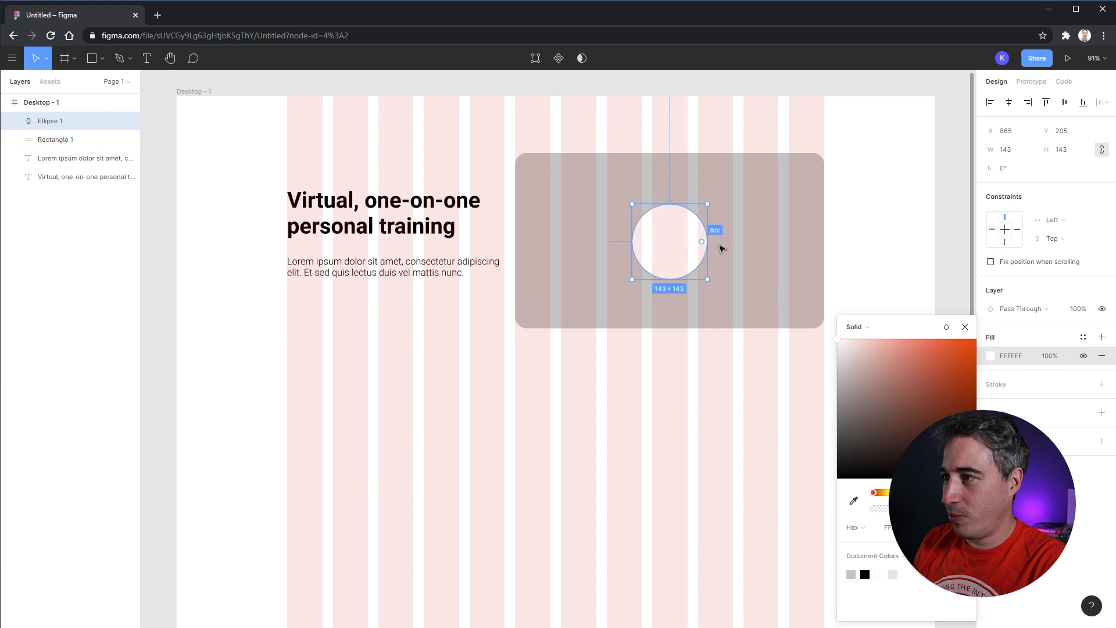
pyautogui.click(890, 229)
# - Align the white circle to the vertical centre of the rounded rectangle
pyautogui.moveTo(666, 240); pyautogui.dragTo(665, 234)
pyautogui.keyDown('shift'); pyautogui.click(795, 226); pyautogui.keyUp('shift')
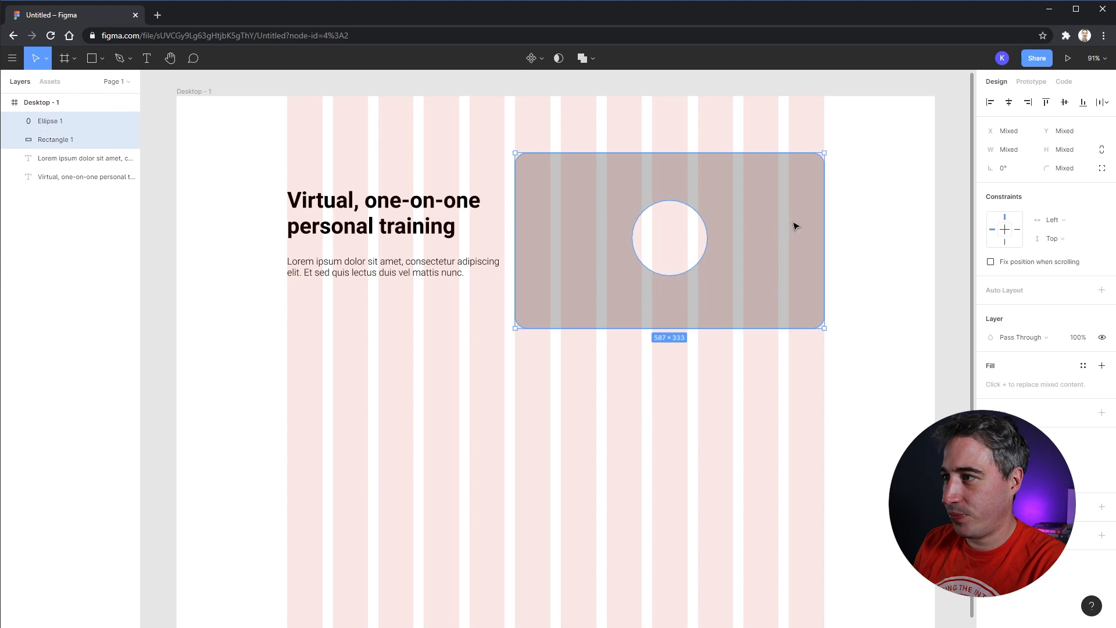
pyautogui.click(1064, 102)
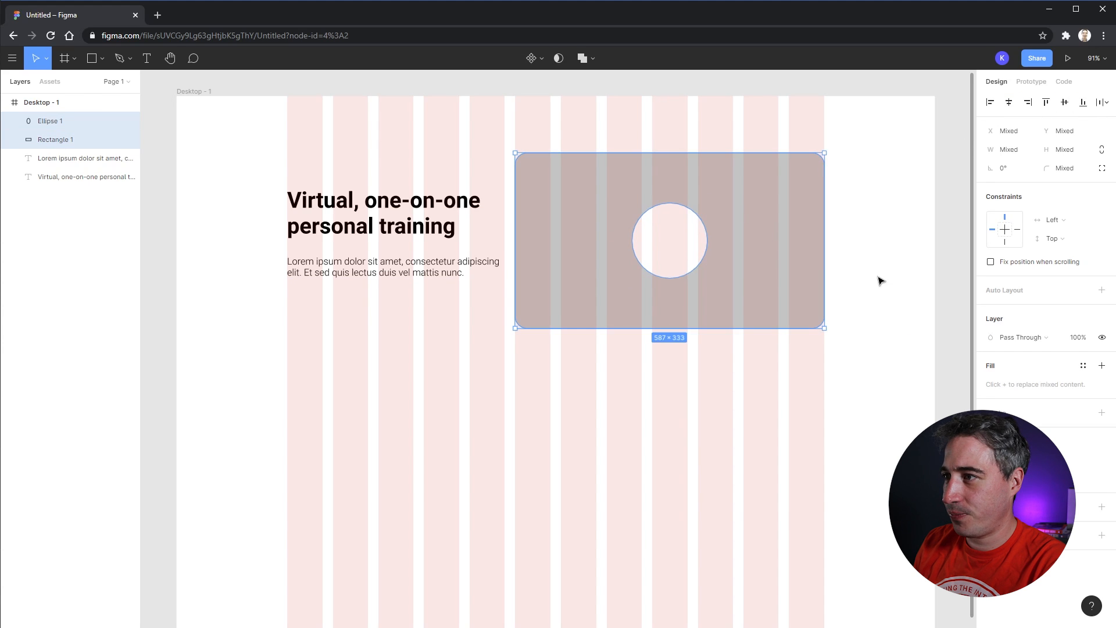
pyautogui.click(880, 280)
# - Draw a triangle about 64 × 64 inside the circle and rotate it to -90° as a play symbol
pyautogui.click(92, 58)
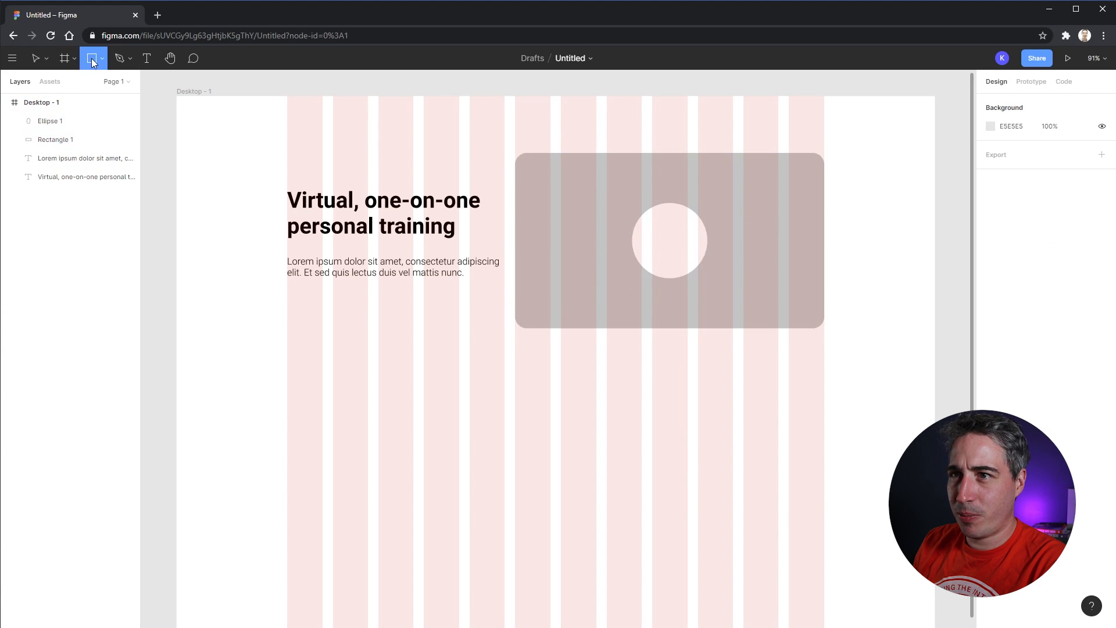
pyautogui.click(102, 58)
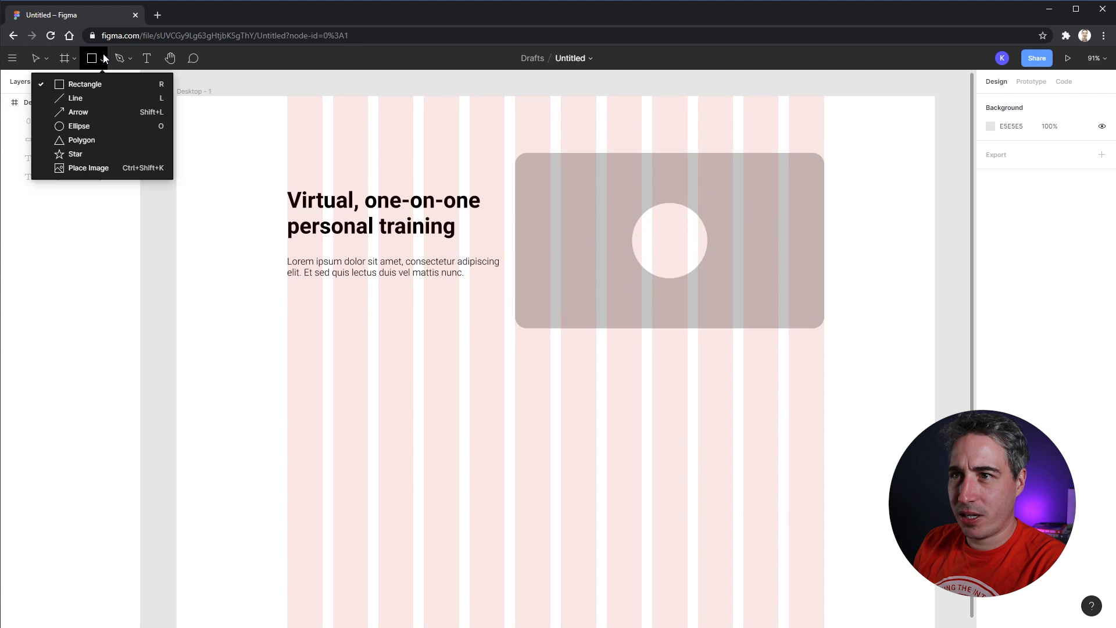
pyautogui.click(115, 141)
pyautogui.moveTo(658, 222); pyautogui.dragTo(658, 256)
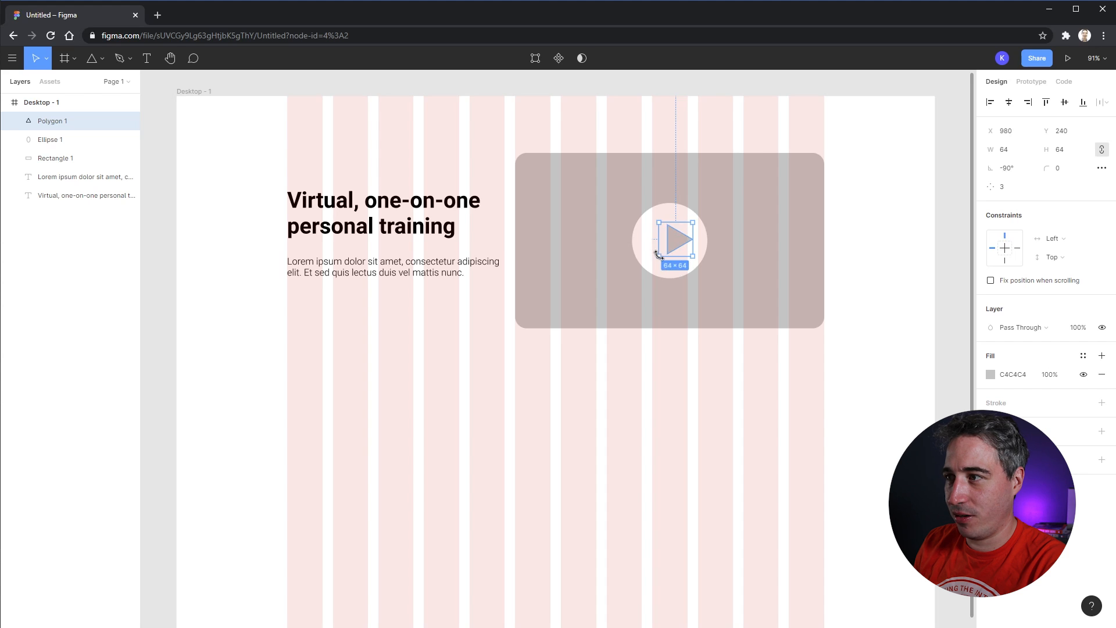
# - Centre the triangle on the white circle both horizontally and vertically
pyautogui.keyDown('shift'); pyautogui.click(708, 245); pyautogui.keyUp('shift')
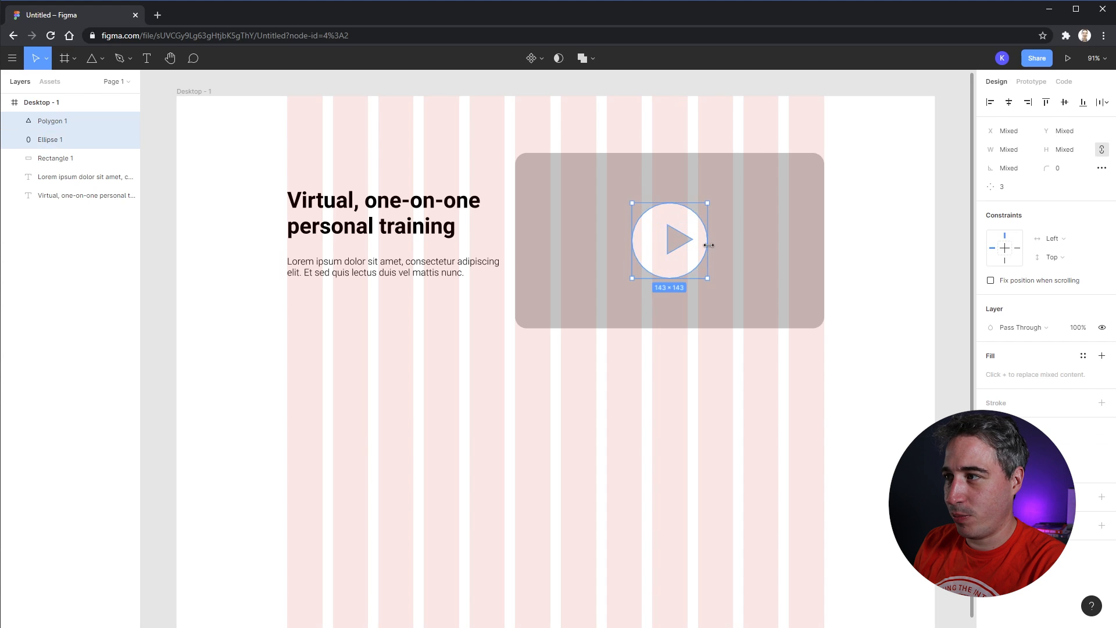
pyautogui.click(1009, 102)
pyautogui.click(1066, 103)
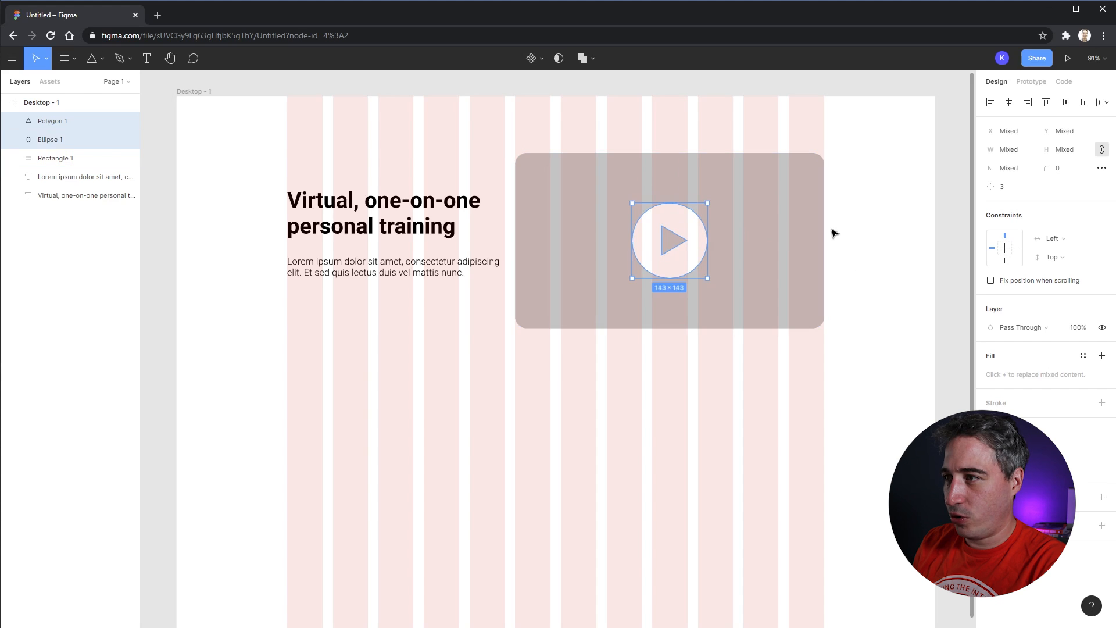
# - Group the triangle with the circle, and group that play button with the rounded rectangle
pyautogui.hotkey('ctrl', 'g')
pyautogui.keyDown('shift'); pyautogui.click(773, 240); pyautogui.keyUp('shift')
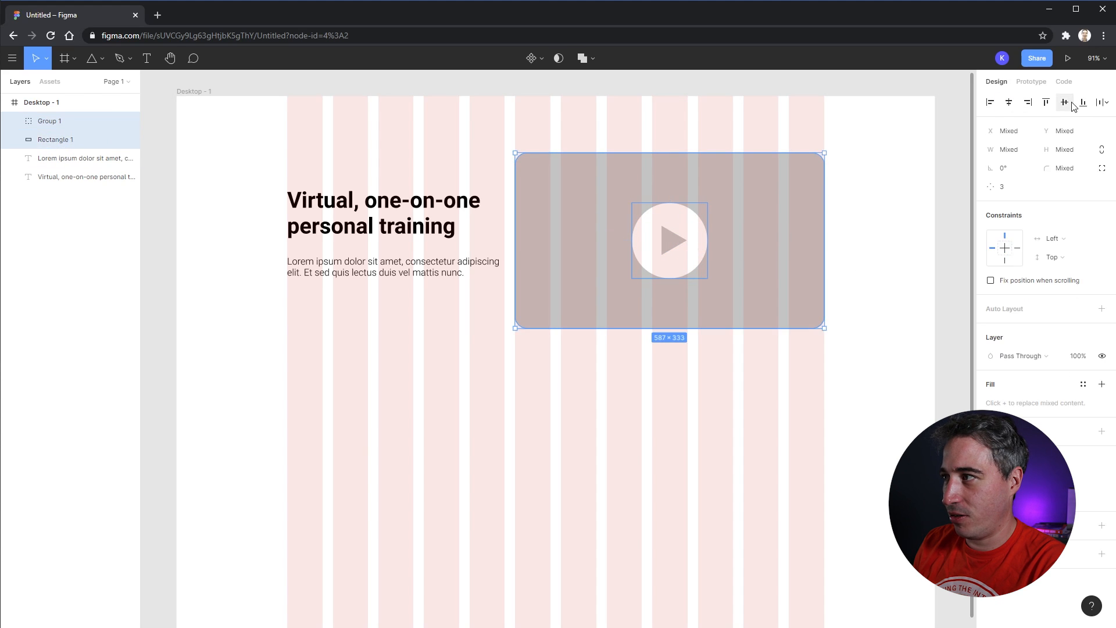
pyautogui.hotkey('ctrl', 'g')
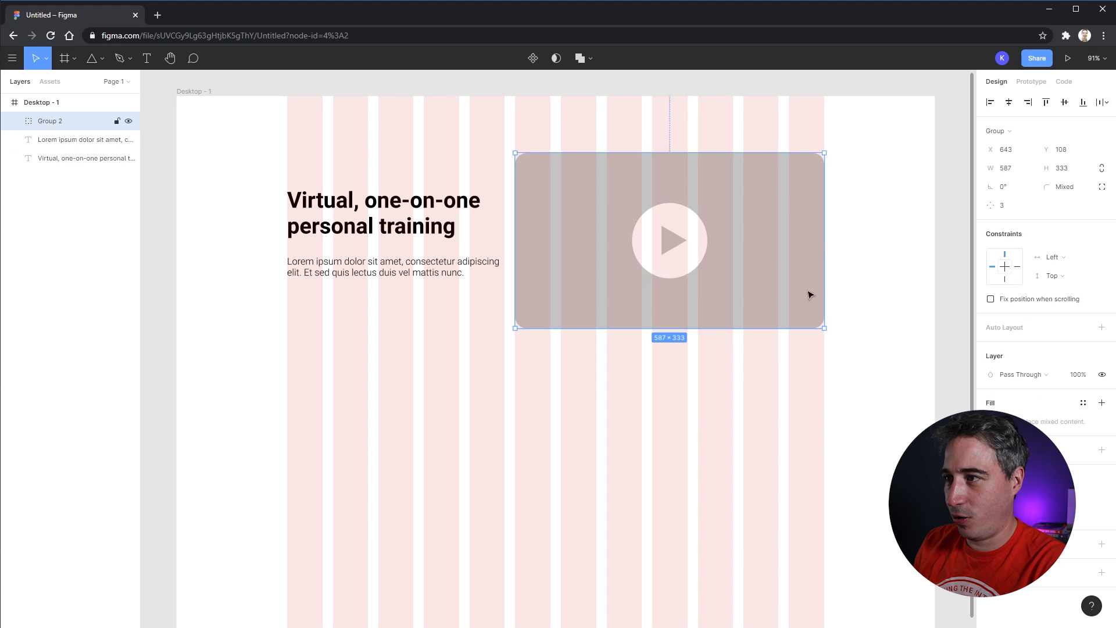
pyautogui.moveTo(780, 245); pyautogui.dragTo(689, 406)
pyautogui.press('Escape')
pyautogui.click(873, 287)
pyautogui.hotkey('ctrl', 'z')
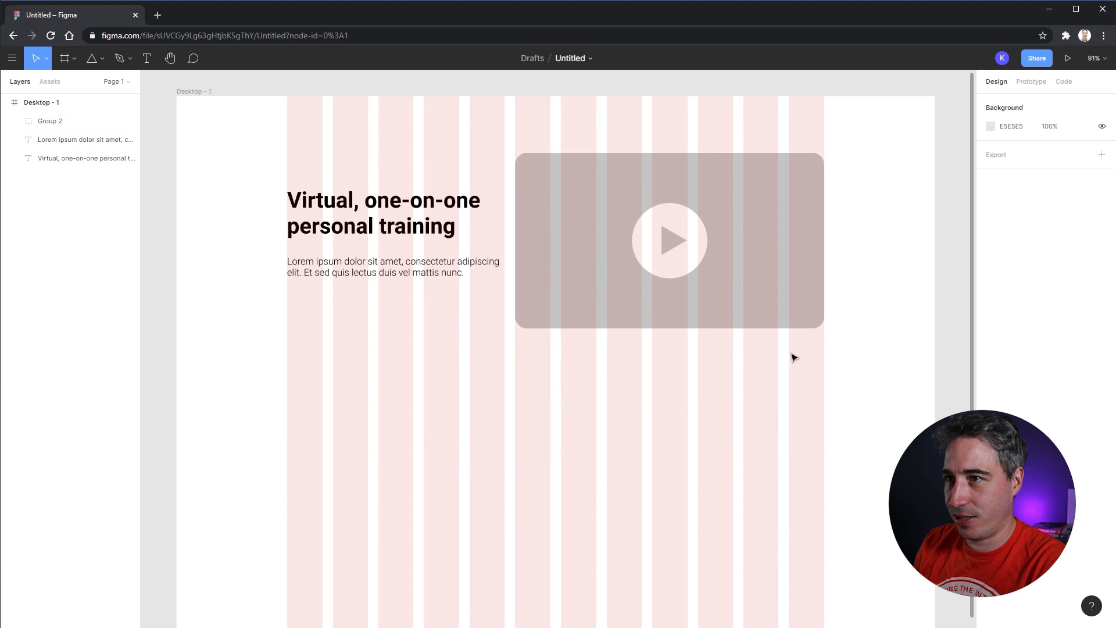
# - Hide the 12-column layout grid on the Desktop - 1 frame
pyautogui.click(62, 103)
pyautogui.click(1082, 299)
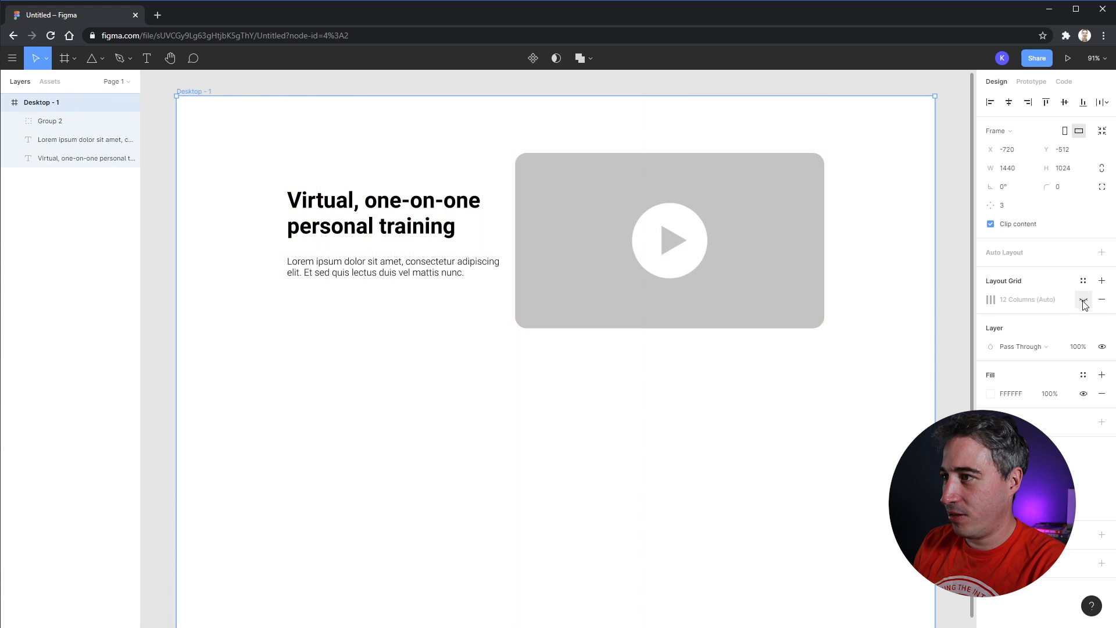
pyautogui.moveTo(782, 326); pyautogui.dragTo(683, 378)
pyautogui.click(50, 121)
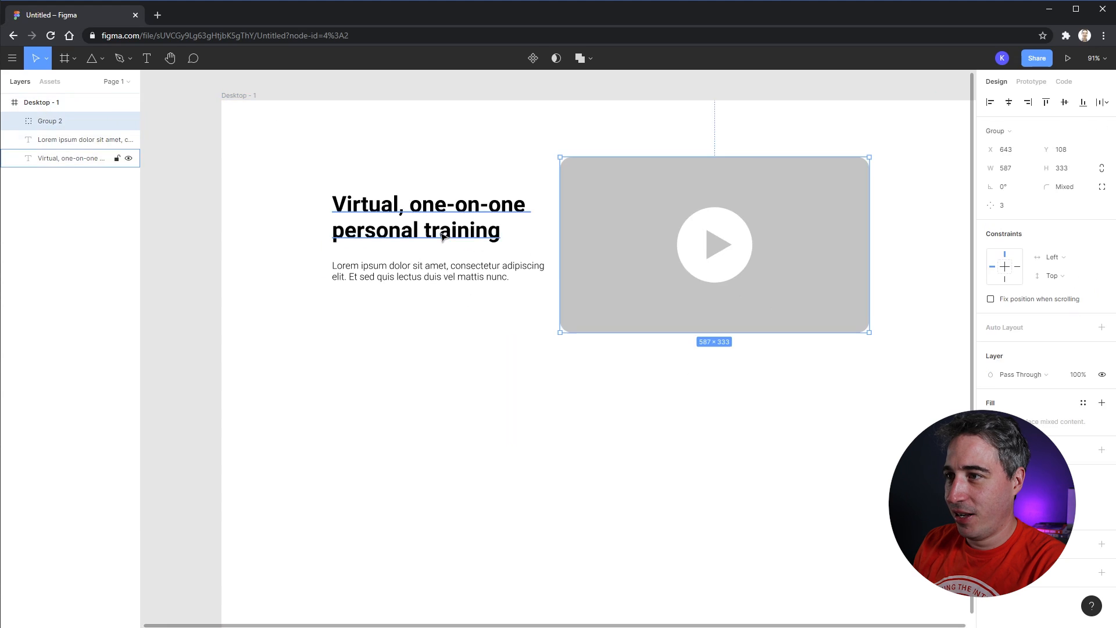
pyautogui.keyDown('shift'); pyautogui.click(82, 158); pyautogui.keyUp('shift')
pyautogui.hotkey('shift', 'Down')
pyautogui.hotkey('shift', 'Down')
pyautogui.hotkey('shift', 'Down')
pyautogui.hotkey('ctrl', 'z')
pyautogui.hotkey('ctrl', 'z')
pyautogui.hotkey('ctrl', 'shift', 'z')
pyautogui.hotkey('ctrl', 'shift', 'z')
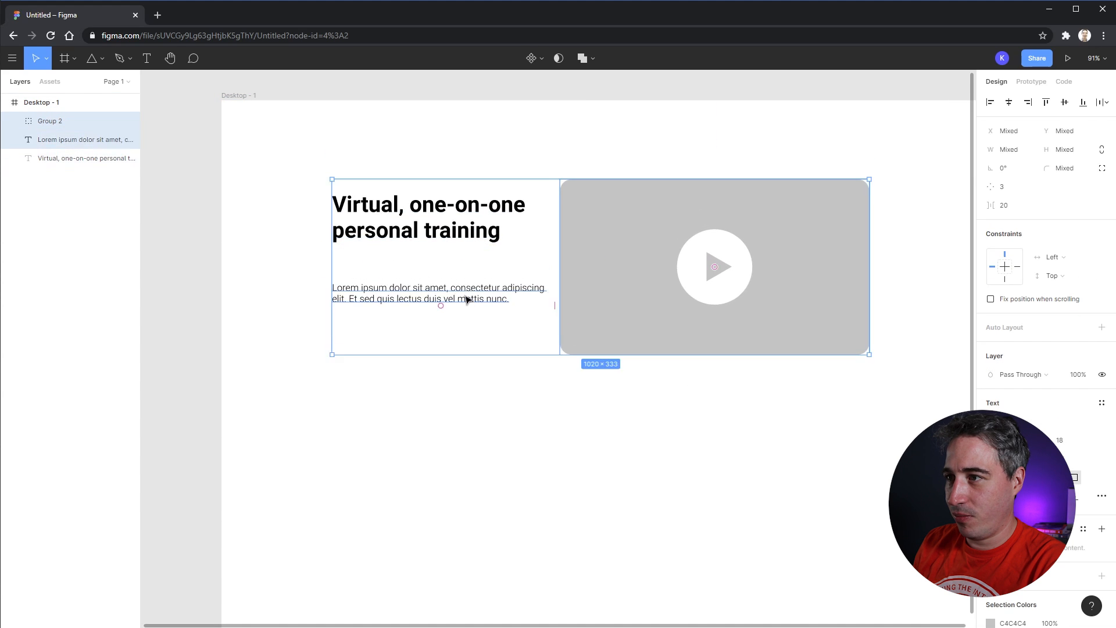
pyautogui.hotkey('ctrl', 'z')
pyautogui.hotkey('ctrl', 'shift', 'z')
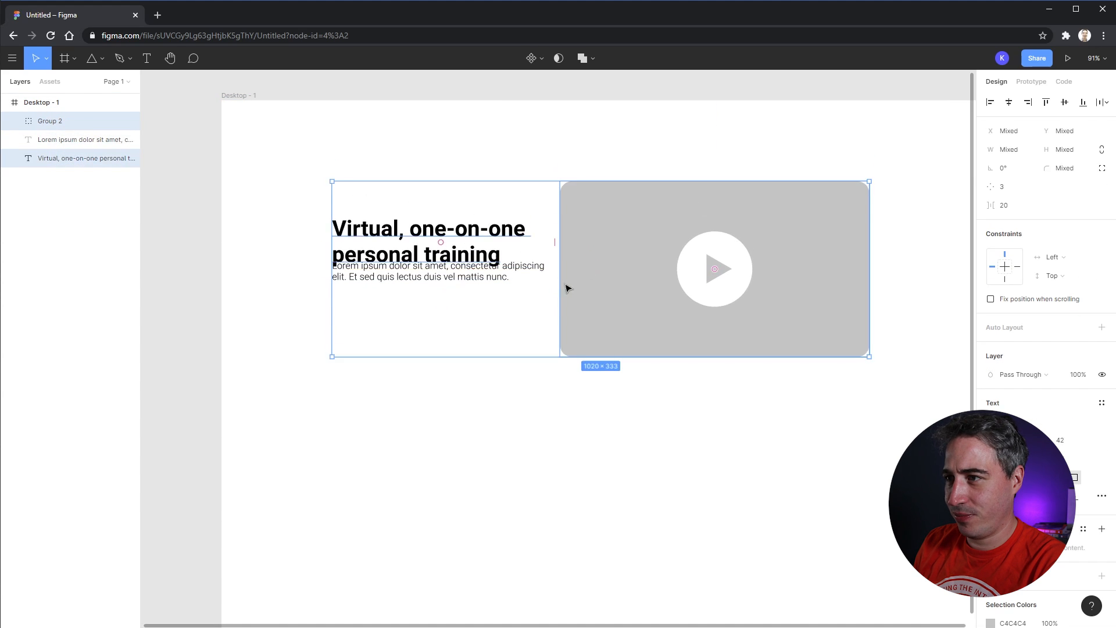
pyautogui.hotkey('ctrl', 'z')
# - Add the paragraph to the selected heading and video group, and move all three down so the group sits at Y 164
pyautogui.keyDown('shift'); pyautogui.click(486, 282); pyautogui.keyUp('shift')
pyautogui.hotkey('shift', 'Down')
pyautogui.hotkey('shift', 'Down')
pyautogui.hotkey('shift', 'Down')
pyautogui.hotkey('shift', 'Down')
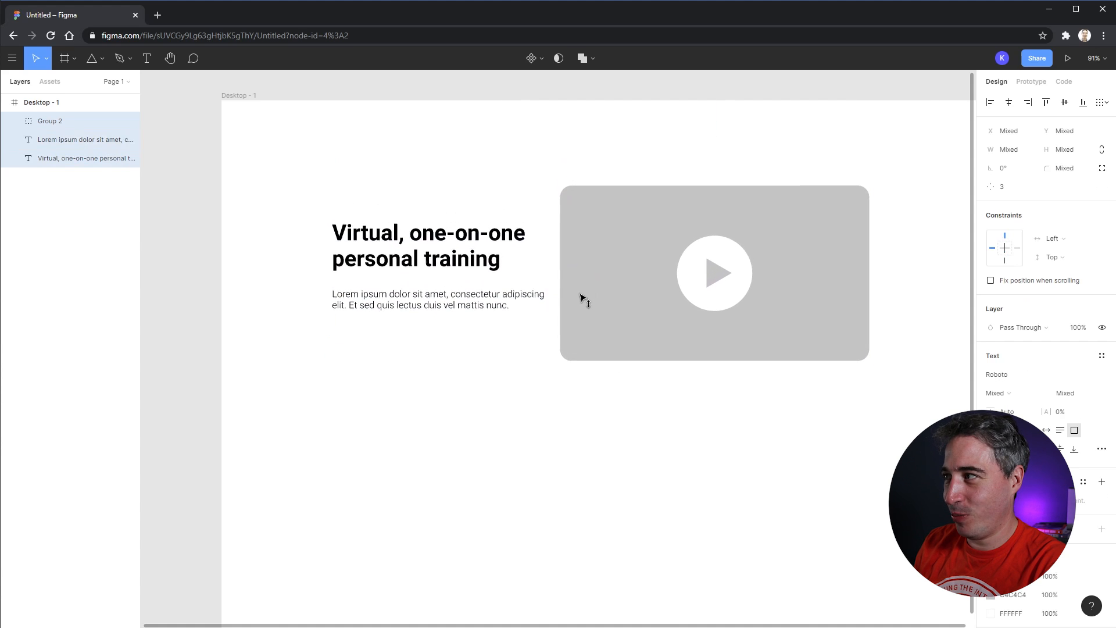
pyautogui.hotkey('shift', '2')
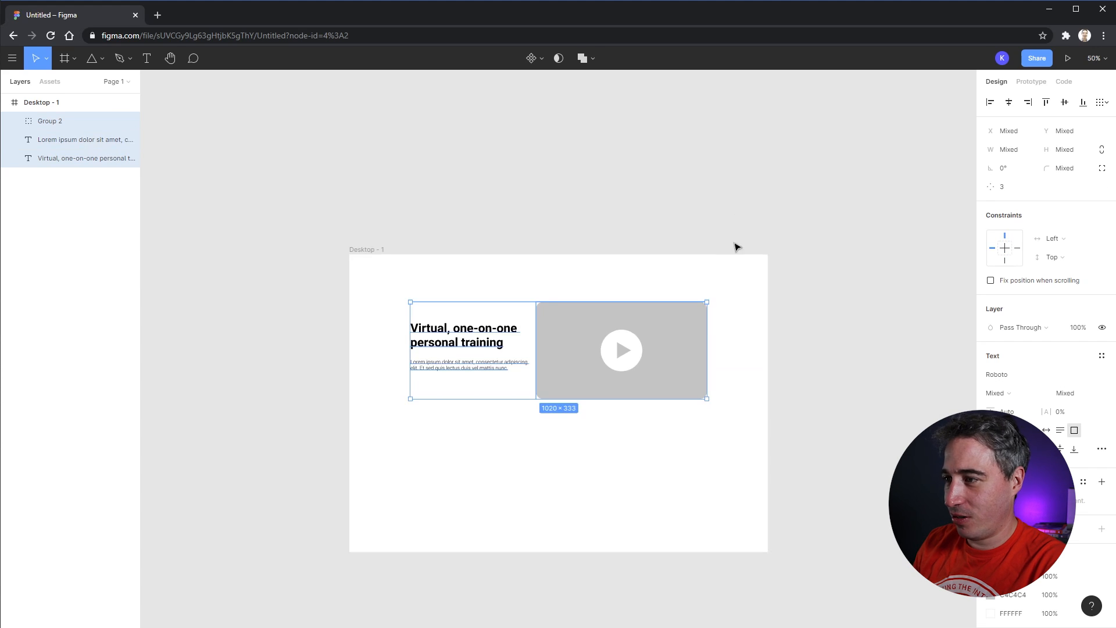
pyautogui.hotkey('shift', '0')
pyautogui.scroll(-1, 693, 299)
pyautogui.scroll(-2, 693, 299)
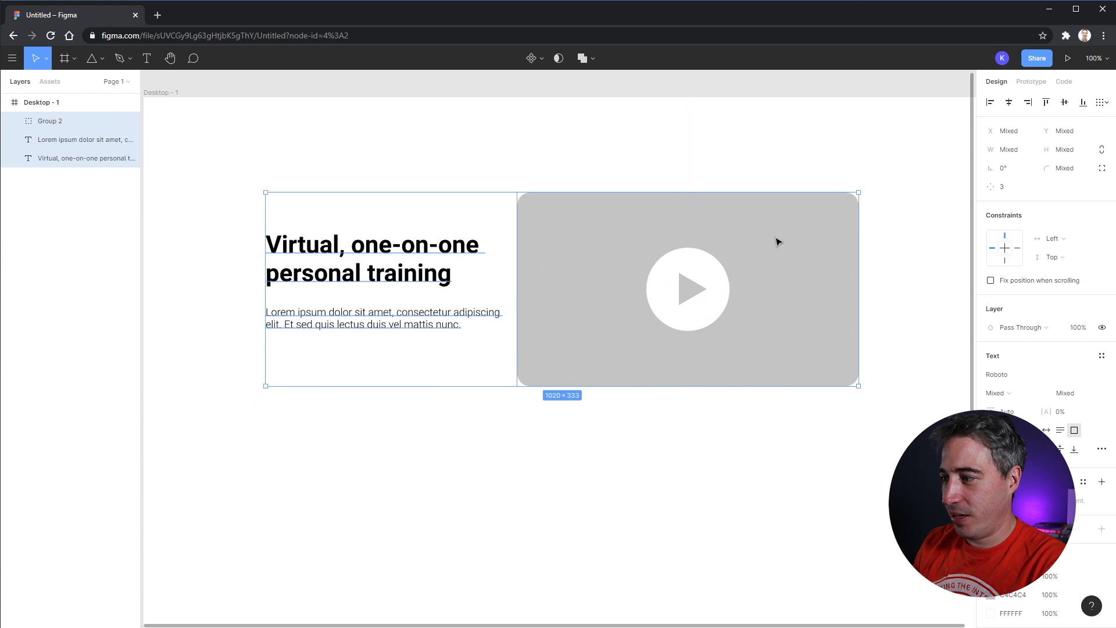
pyautogui.click(776, 274)
# - Draw a rectangle from the frame's origin, 1440 wide and about 701 tall, and place it behind the heading, paragraph and video group
pyautogui.press('-')
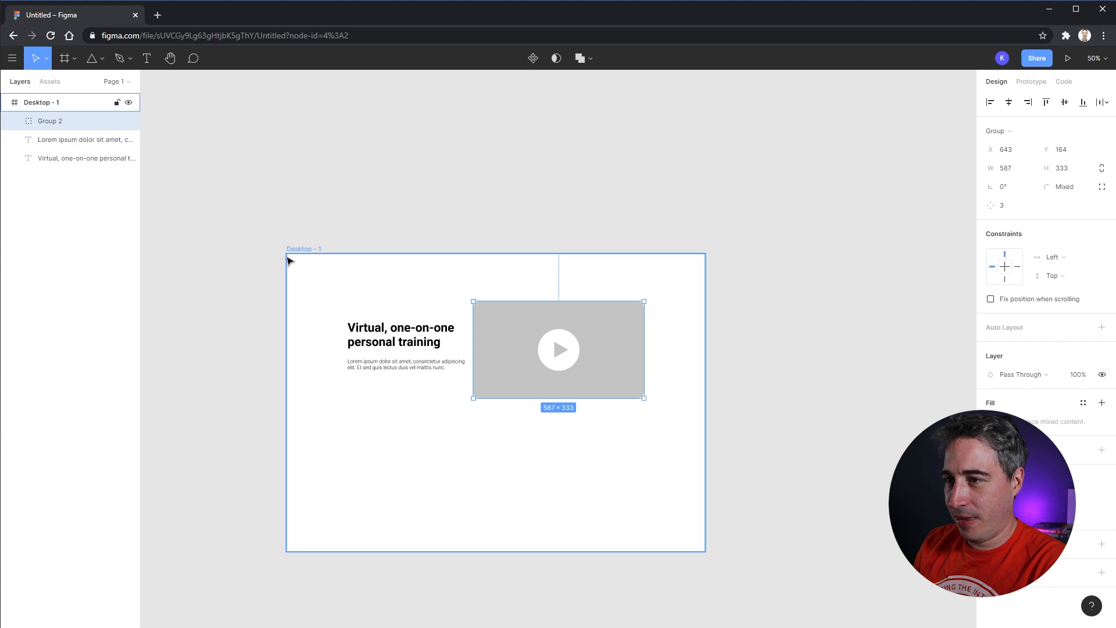
pyautogui.click(247, 247)
pyautogui.press('r')
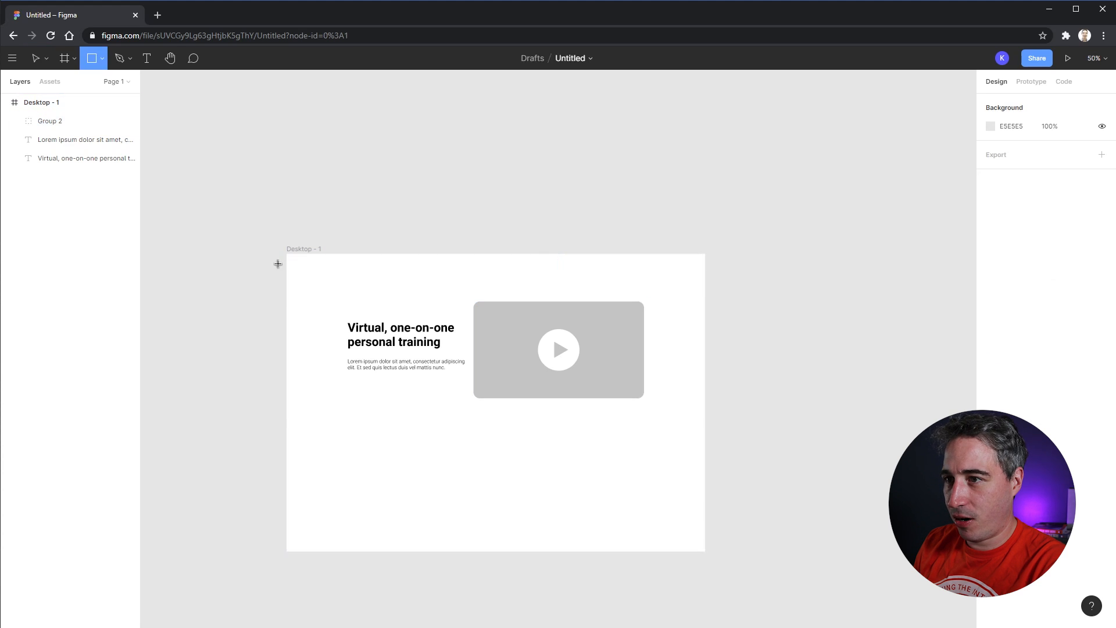
pyautogui.moveTo(286, 254); pyautogui.dragTo(709, 457)
pyautogui.press('[')
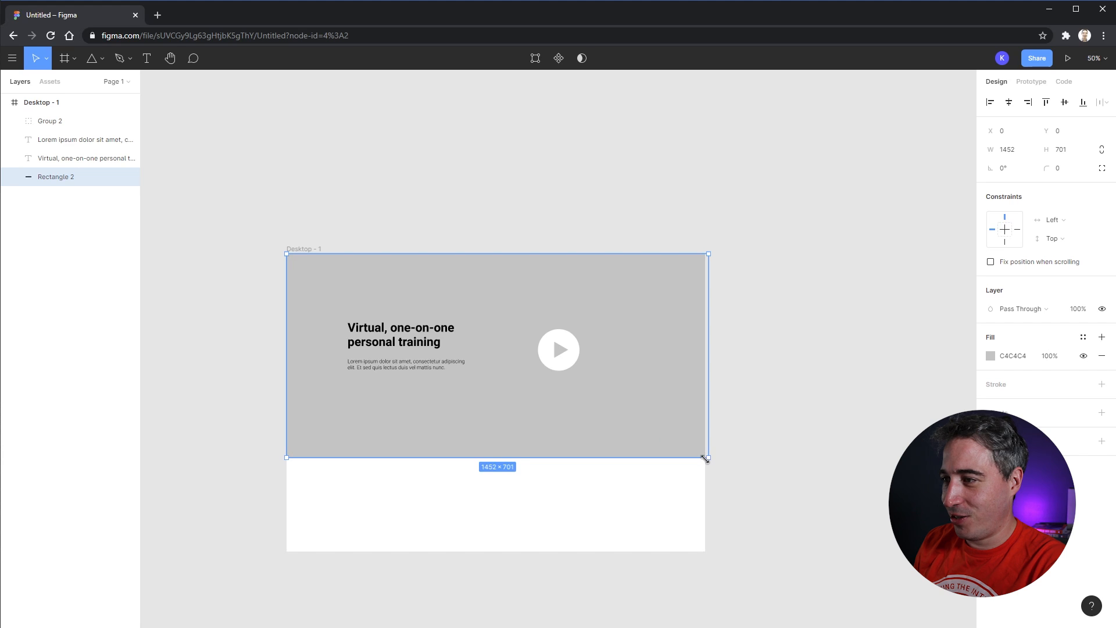
pyautogui.moveTo(707, 459); pyautogui.dragTo(704, 458)
pyautogui.rightClick(683, 362)
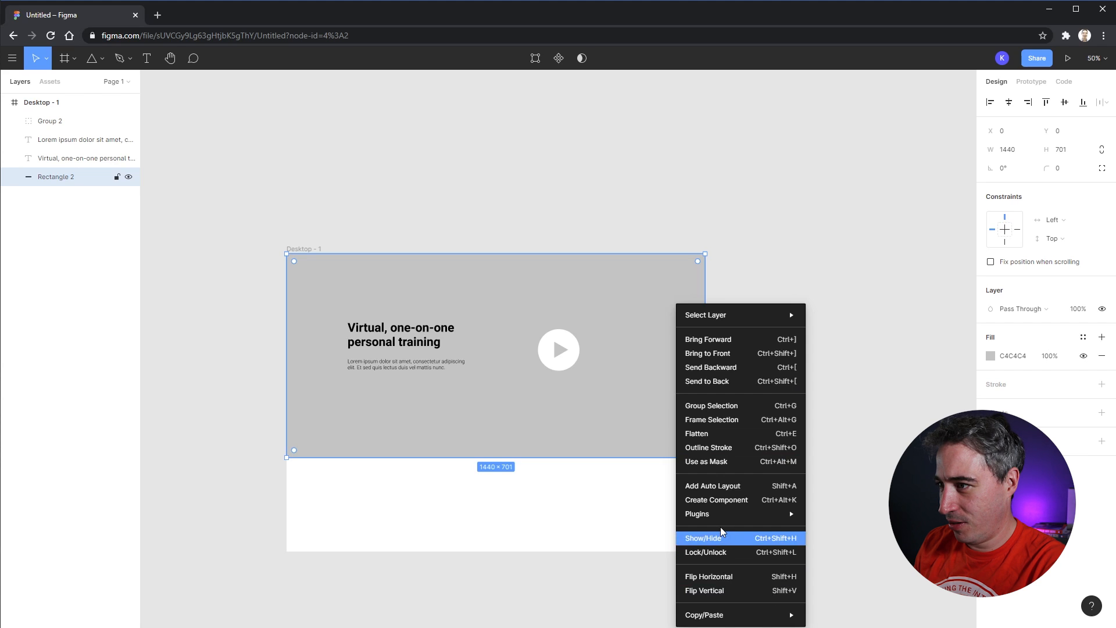
pyautogui.moveTo(708, 317)
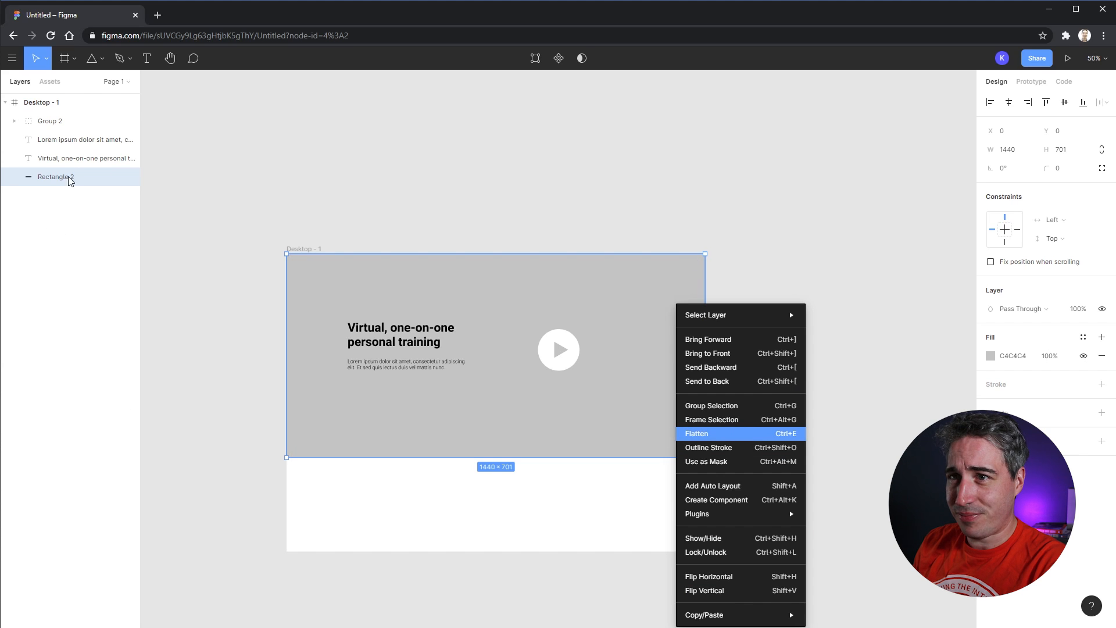
pyautogui.moveTo(70, 179)
pyautogui.mouseDown()
pyautogui.moveTo(64, 130)
pyautogui.moveTo(62, 189)
pyautogui.mouseUp()
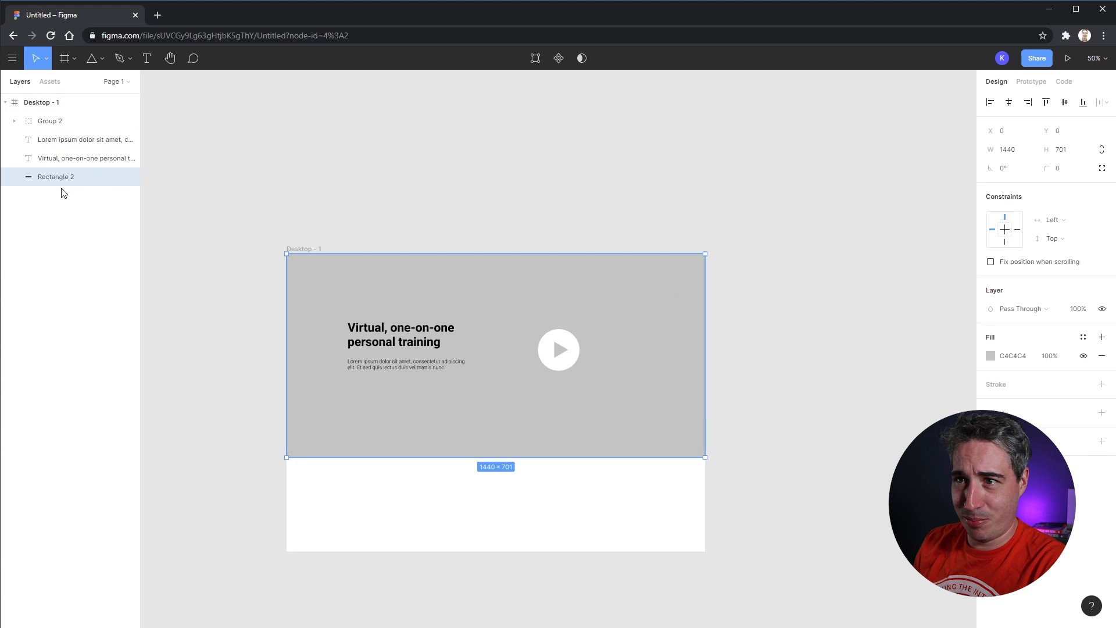
pyautogui.rightClick(75, 182)
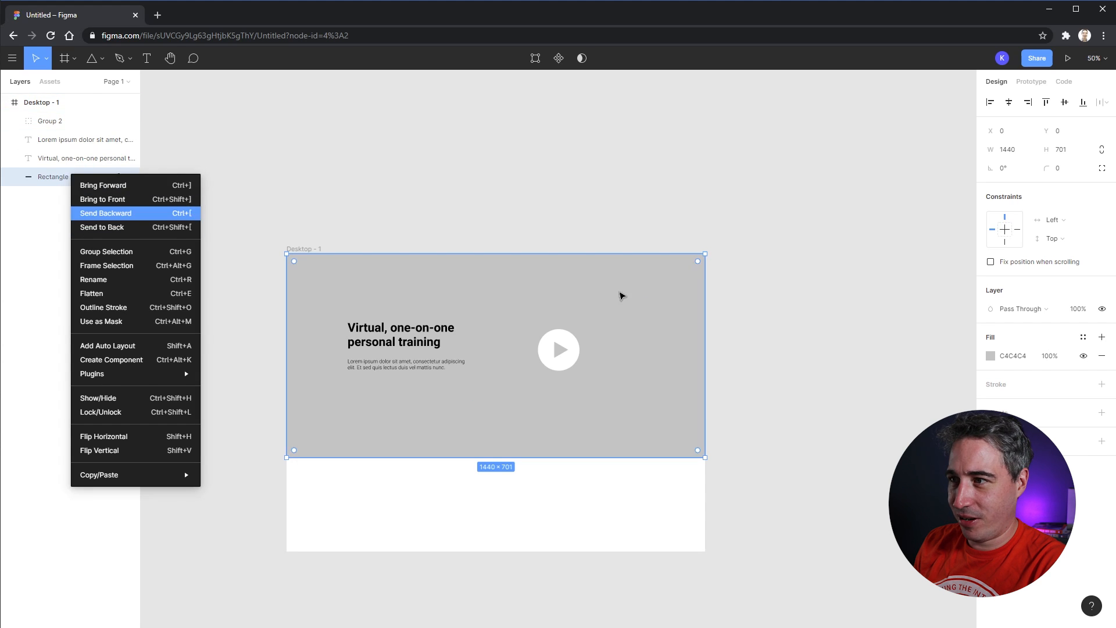
pyautogui.rightClick(663, 284)
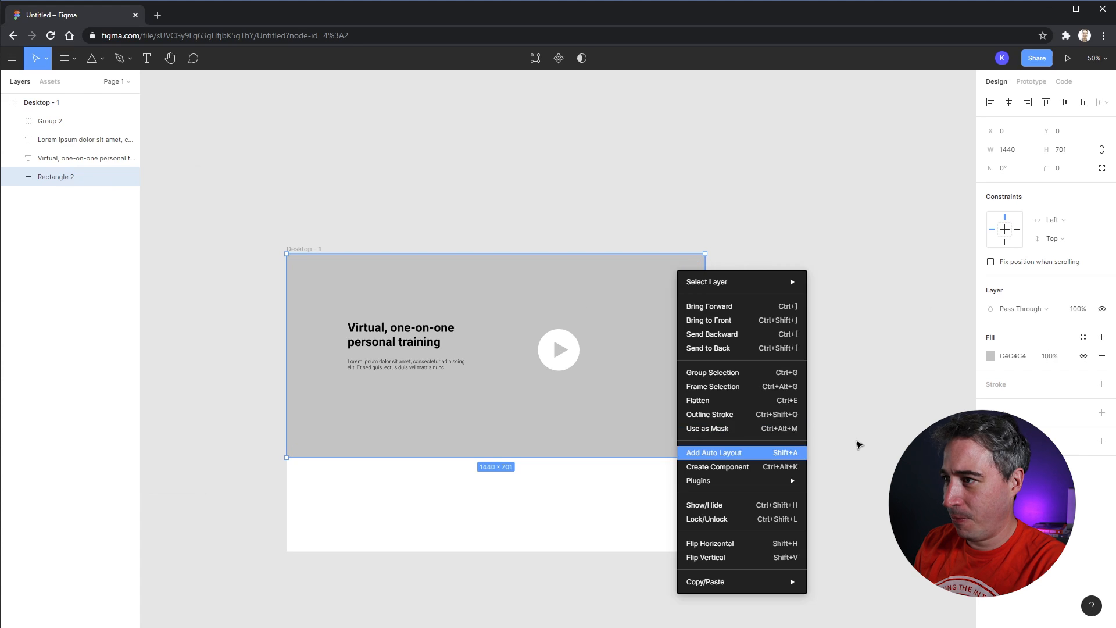
pyautogui.click(859, 444)
pyautogui.rightClick(591, 290)
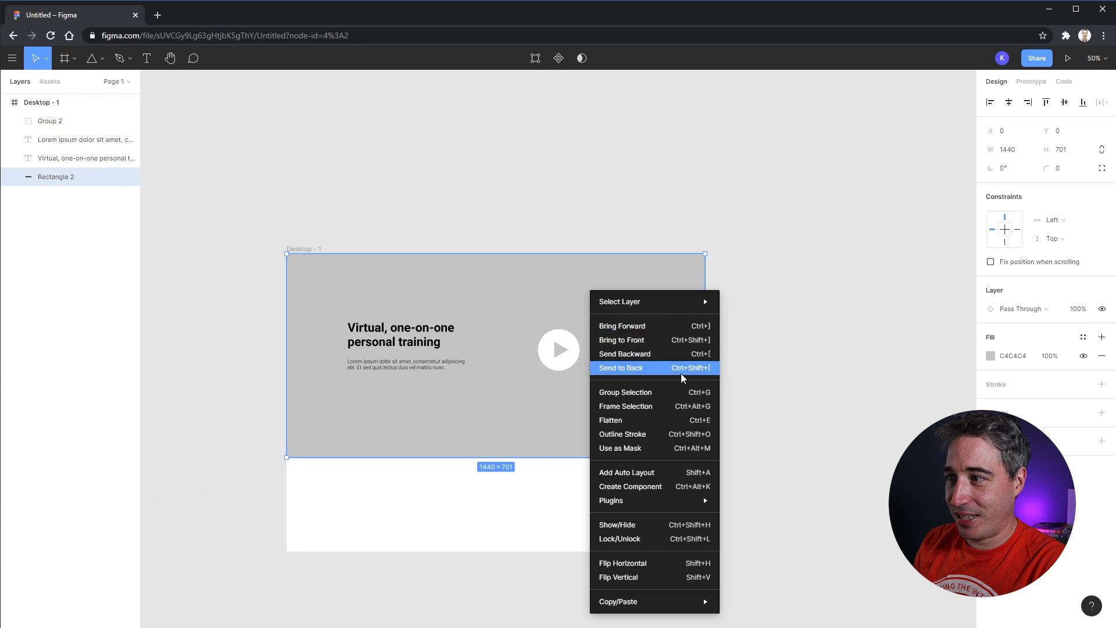
pyautogui.click(750, 371)
# - Fill the hero background rectangle with the solid yellow-green colour D0F076
pyautogui.click(441, 436)
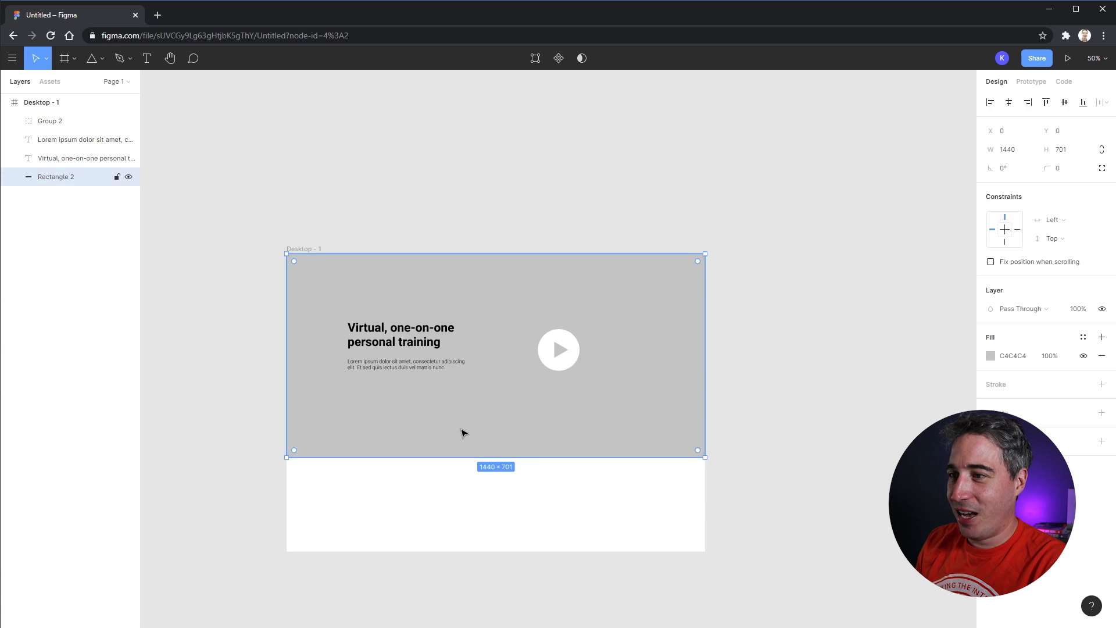
pyautogui.click(988, 357)
pyautogui.write('BEEF80')
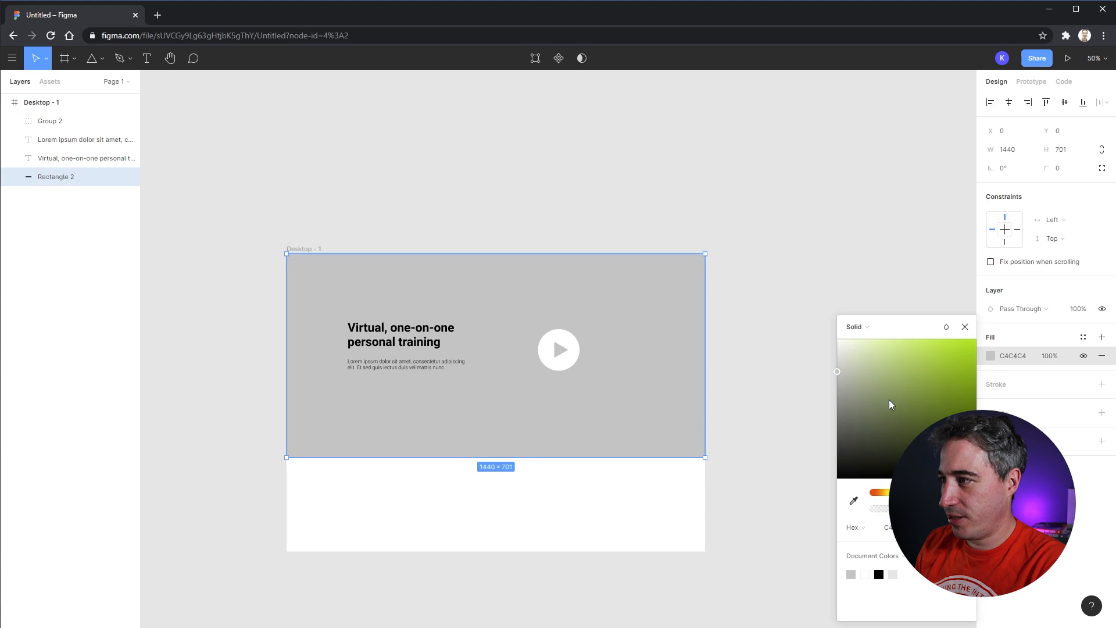
pyautogui.press('Return')
pyautogui.moveTo(903, 352); pyautogui.dragTo(904, 346)
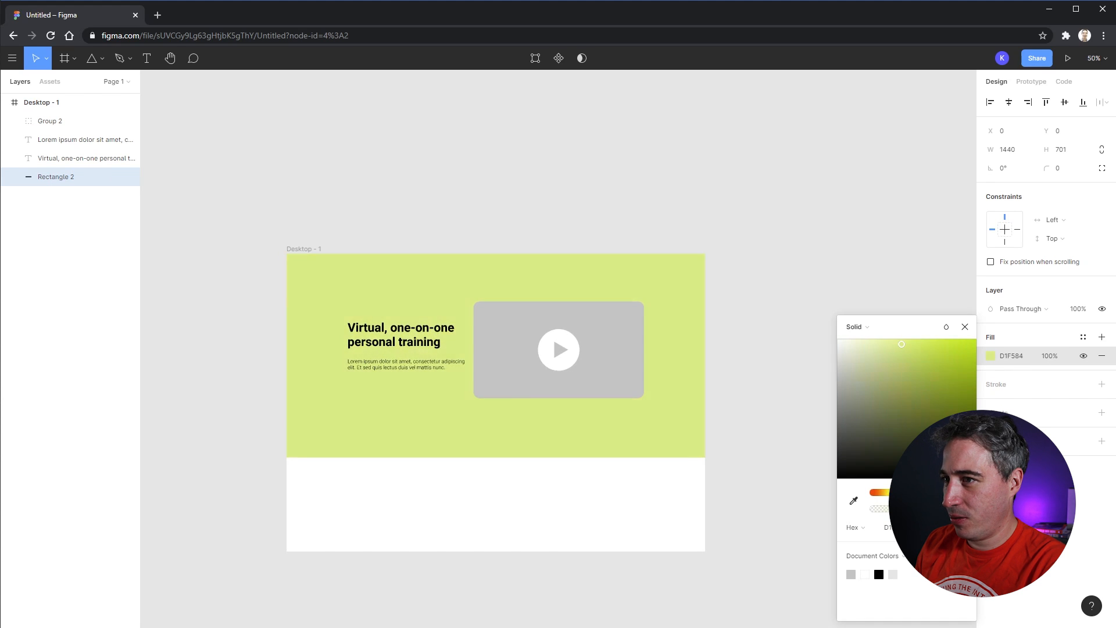
pyautogui.moveTo(901, 344); pyautogui.dragTo(910, 350)
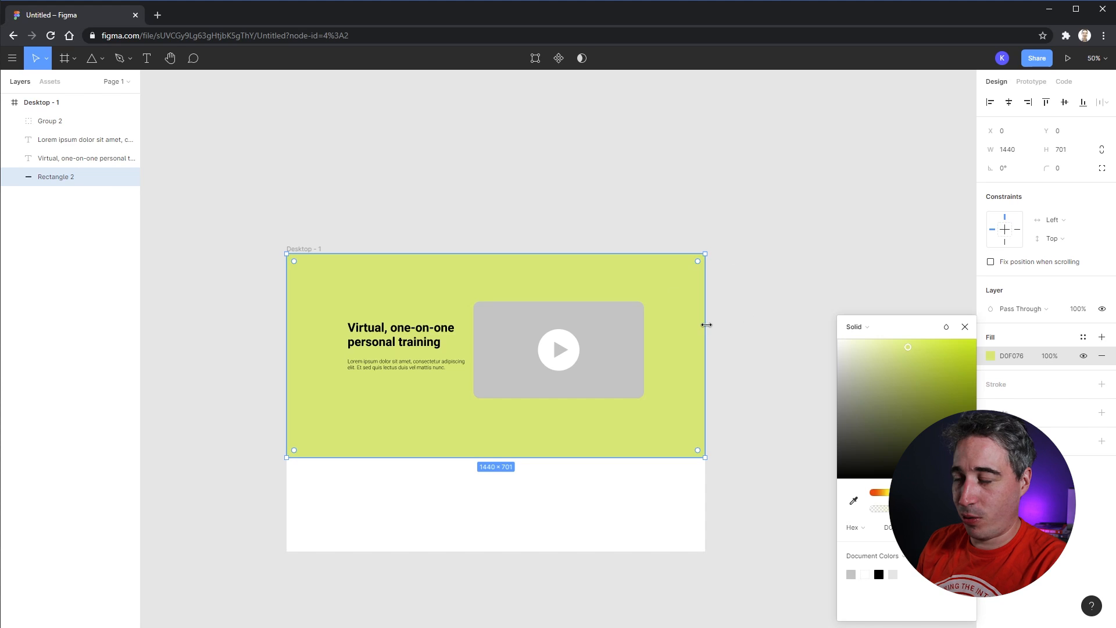
# - Change the rectangle's fill to a linear gradient and make its end stop a fully opaque darker green, 32BD1C
pyautogui.click(856, 327)
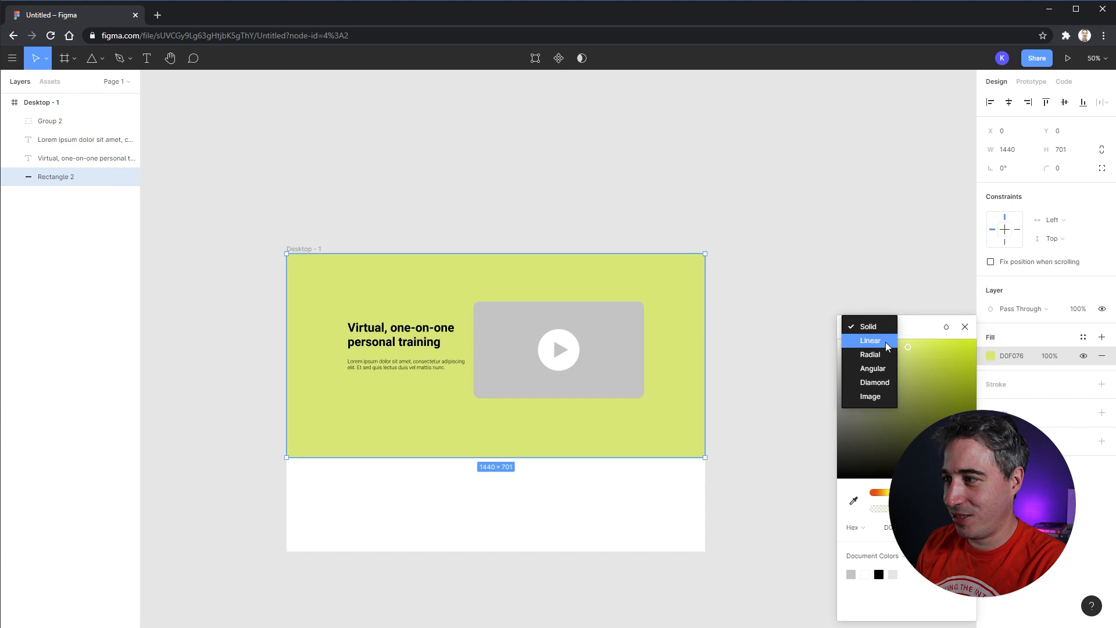
pyautogui.click(871, 341)
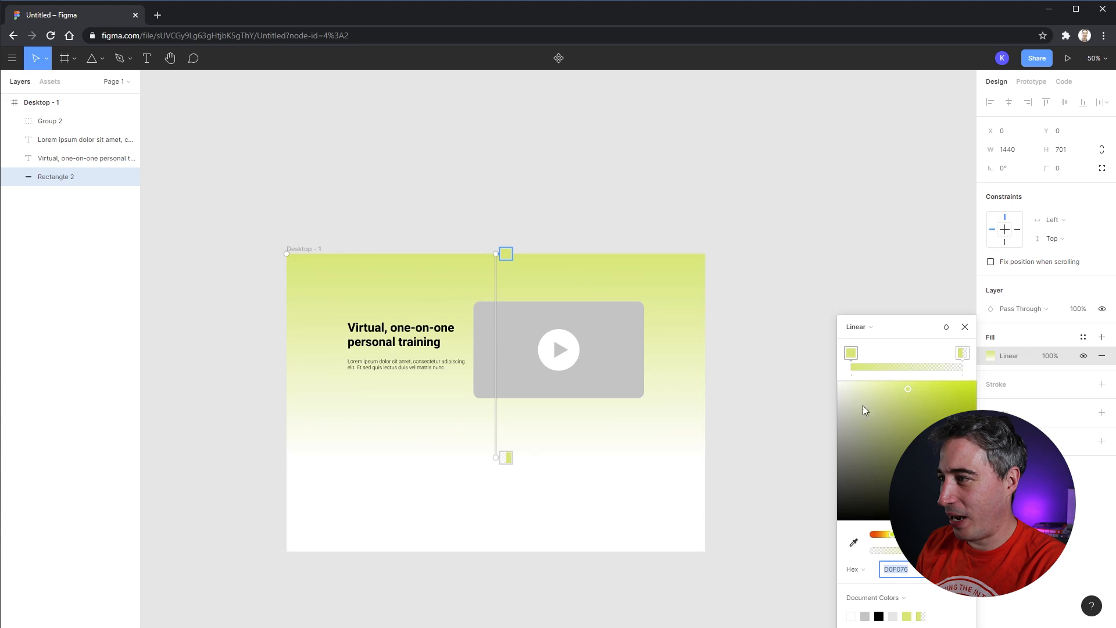
pyautogui.click(962, 352)
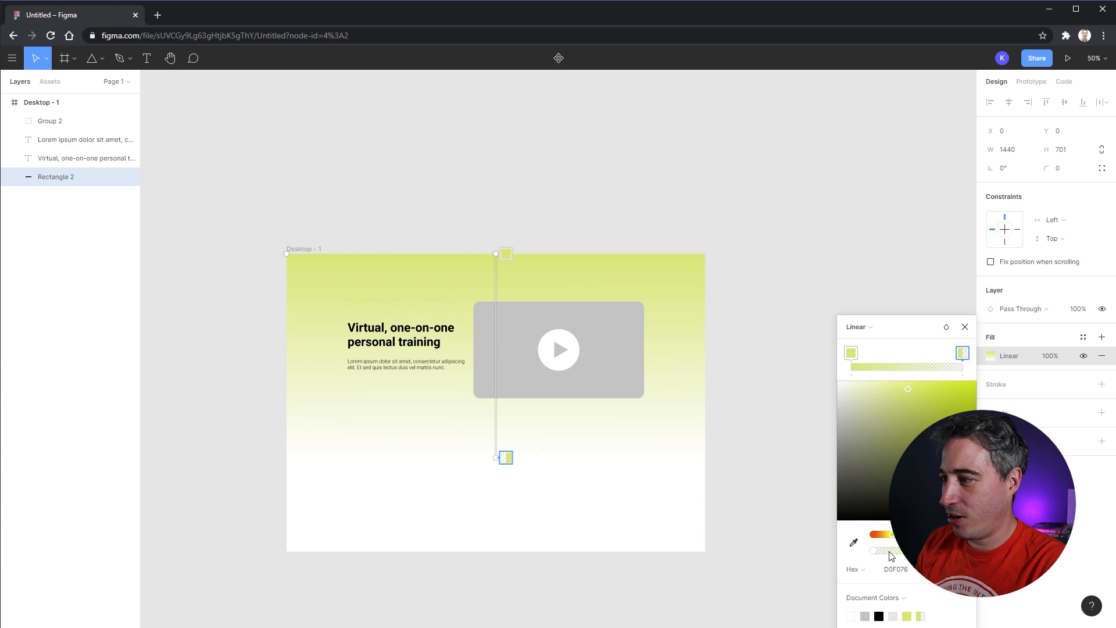
pyautogui.moveTo(882, 551); pyautogui.dragTo(966, 551)
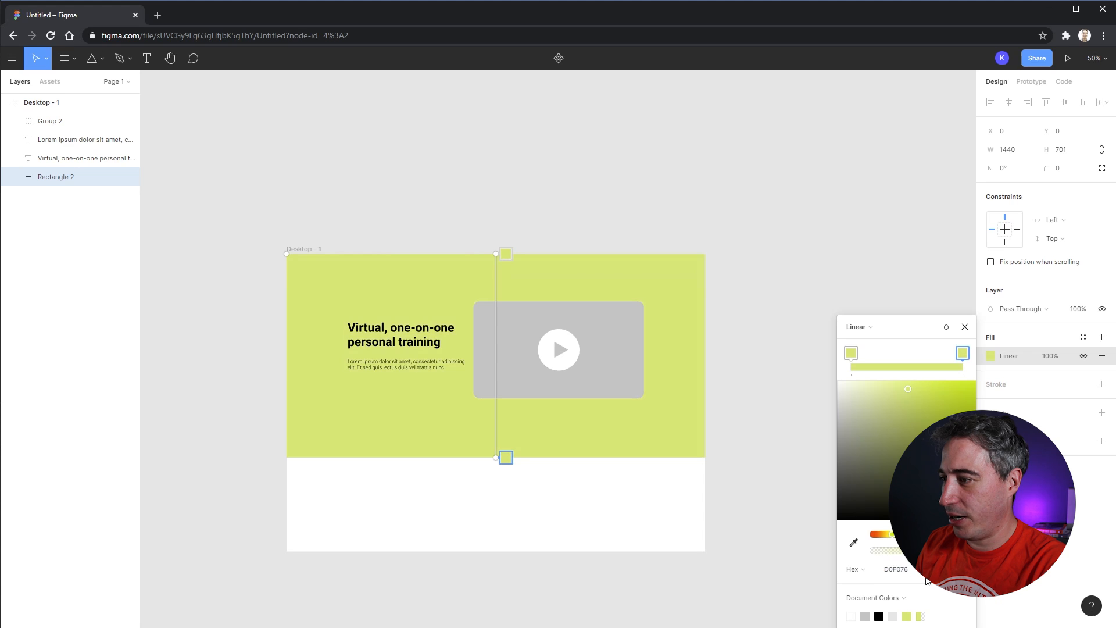
pyautogui.moveTo(906, 393); pyautogui.dragTo(955, 417)
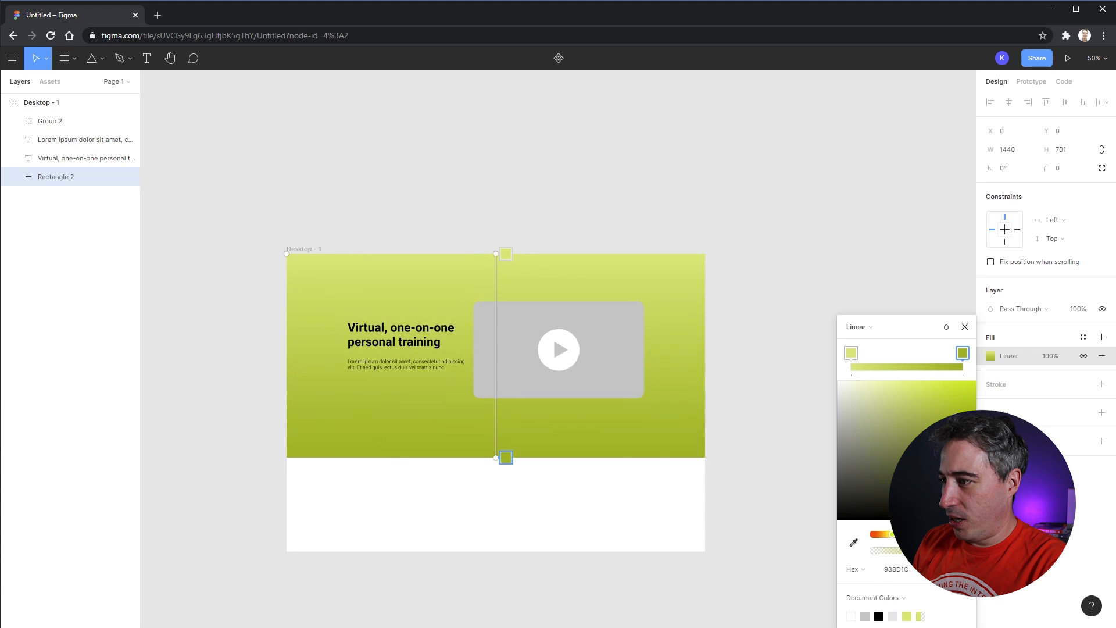
pyautogui.moveTo(891, 534); pyautogui.dragTo(900, 534)
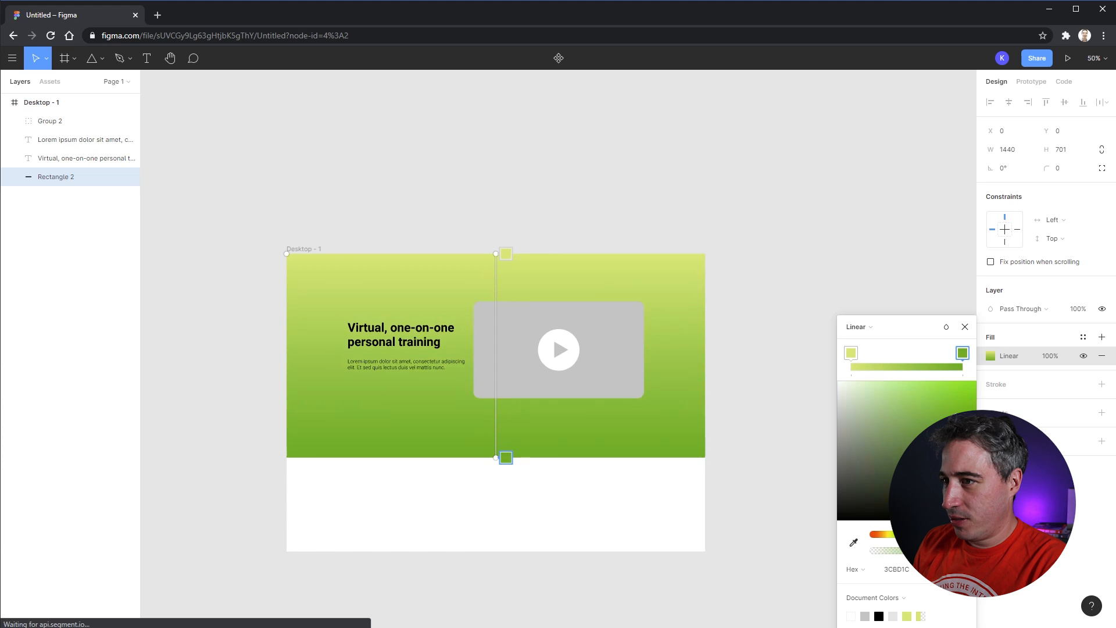
# - Angle the gradient diagonally, starting near the rectangle's upper-left corner and ending near its lower-right corner
pyautogui.moveTo(495, 253); pyautogui.dragTo(328, 300)
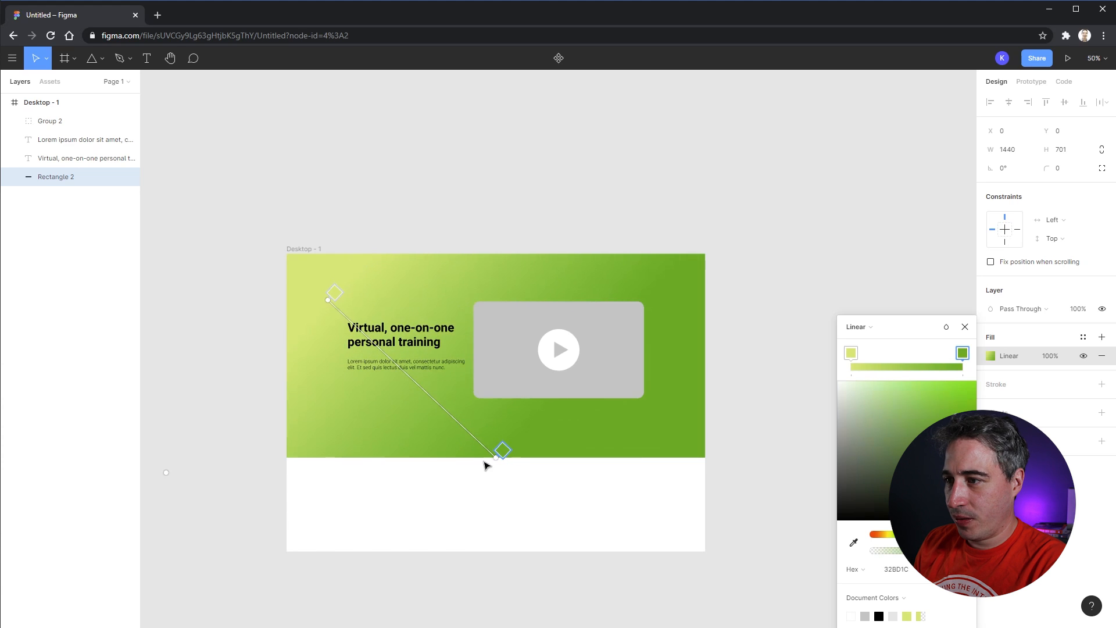
pyautogui.moveTo(497, 455); pyautogui.dragTo(673, 428)
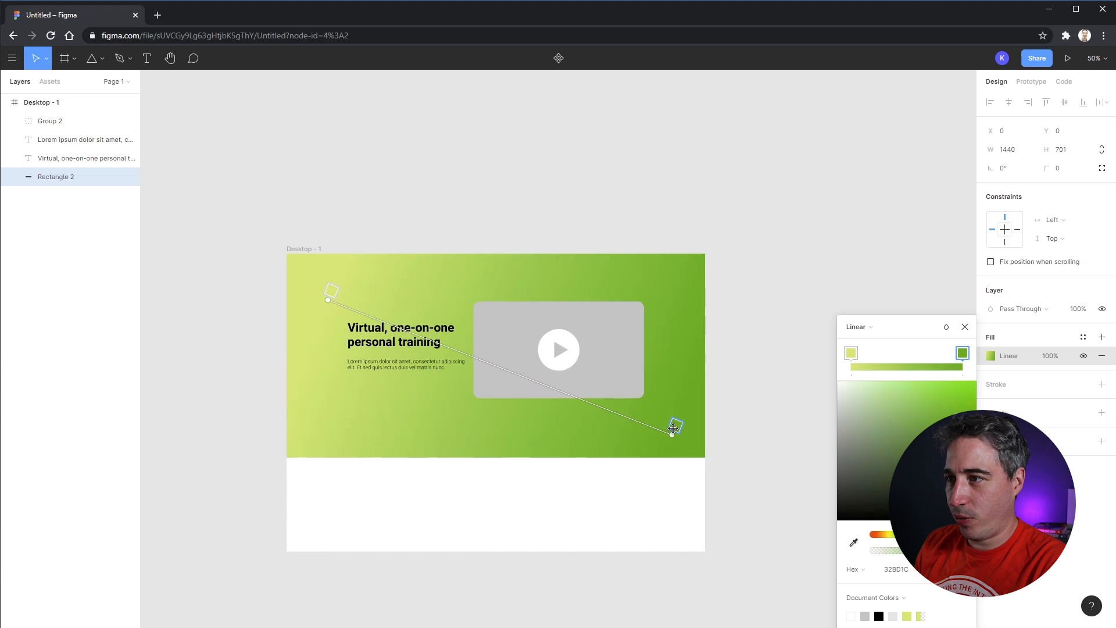
pyautogui.scroll(-2, 714, 401)
pyautogui.hscroll(-3, 715, 401)
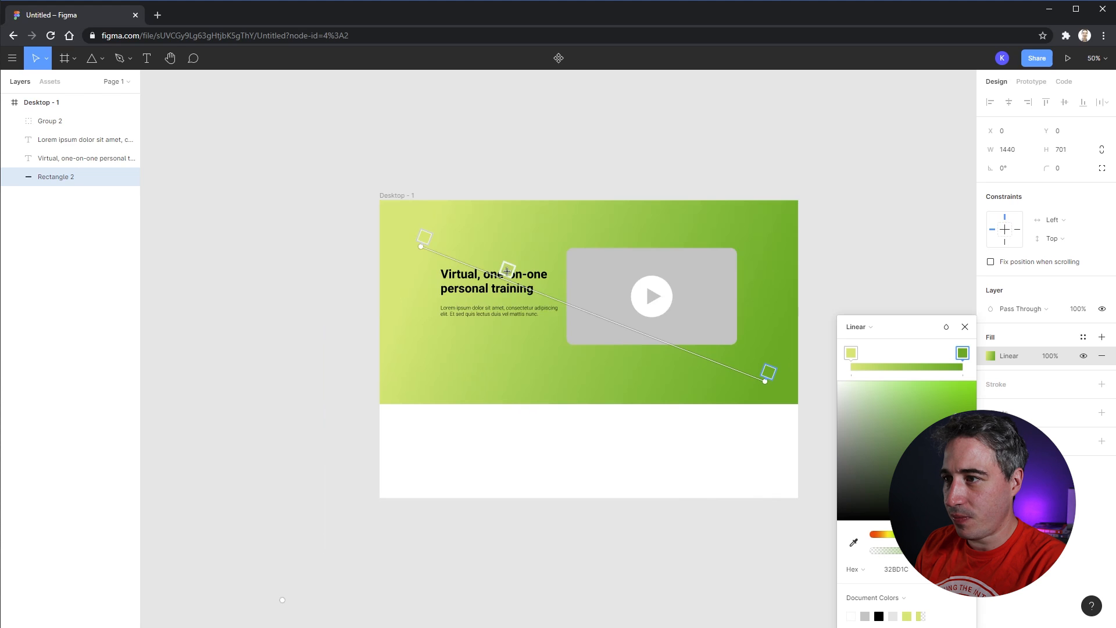
pyautogui.click(895, 202)
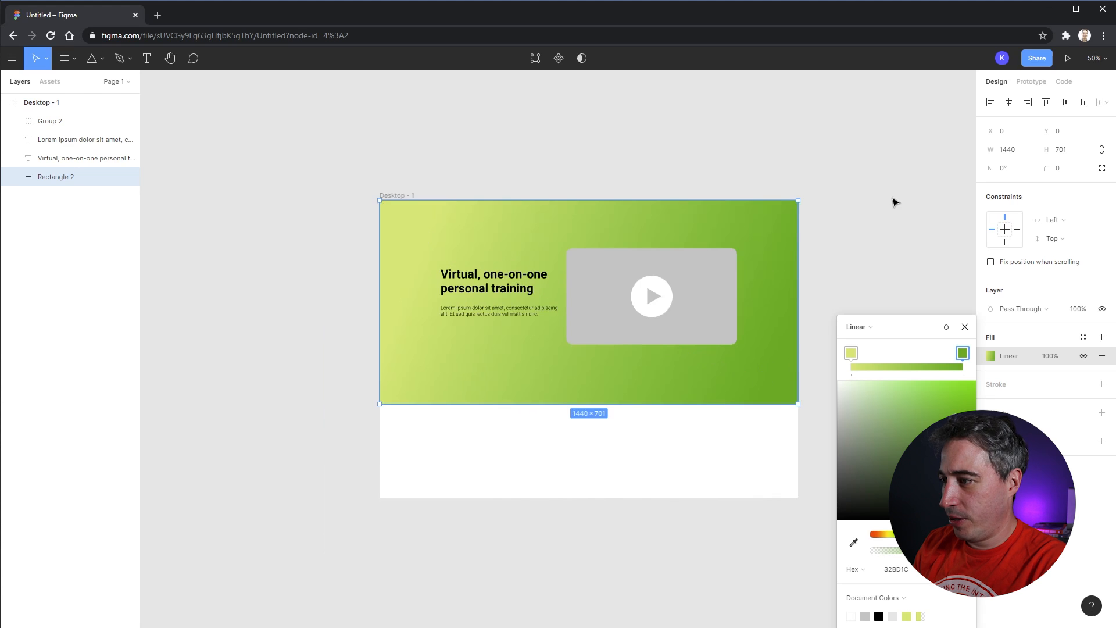
pyautogui.click(535, 281)
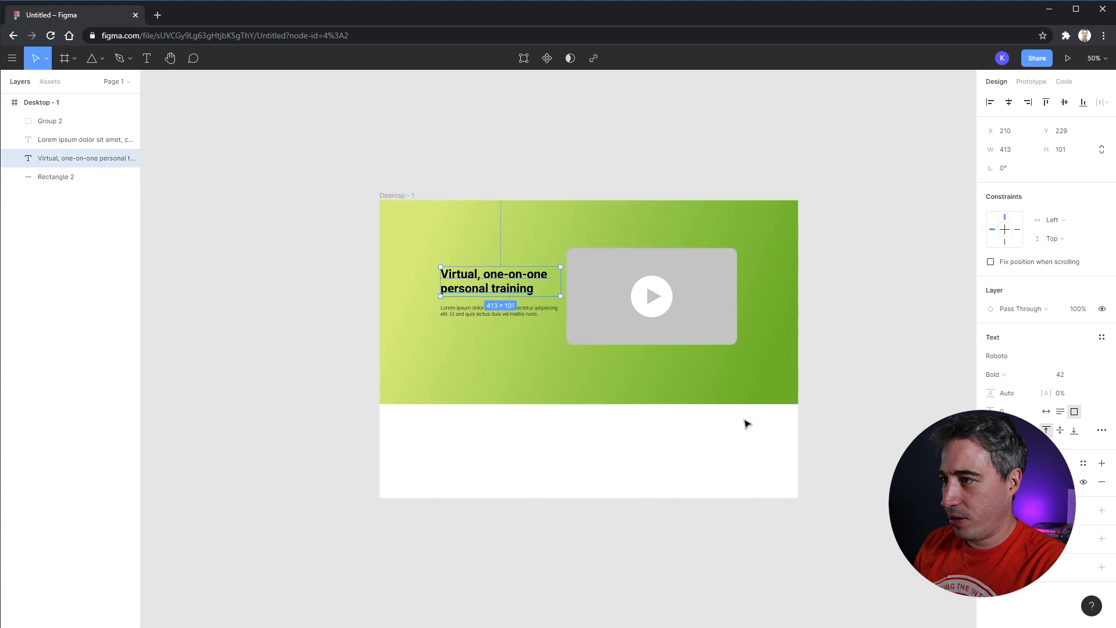
pyautogui.click(840, 436)
pyautogui.scroll(-1, 610, 478)
pyautogui.hscroll(-2, 611, 478)
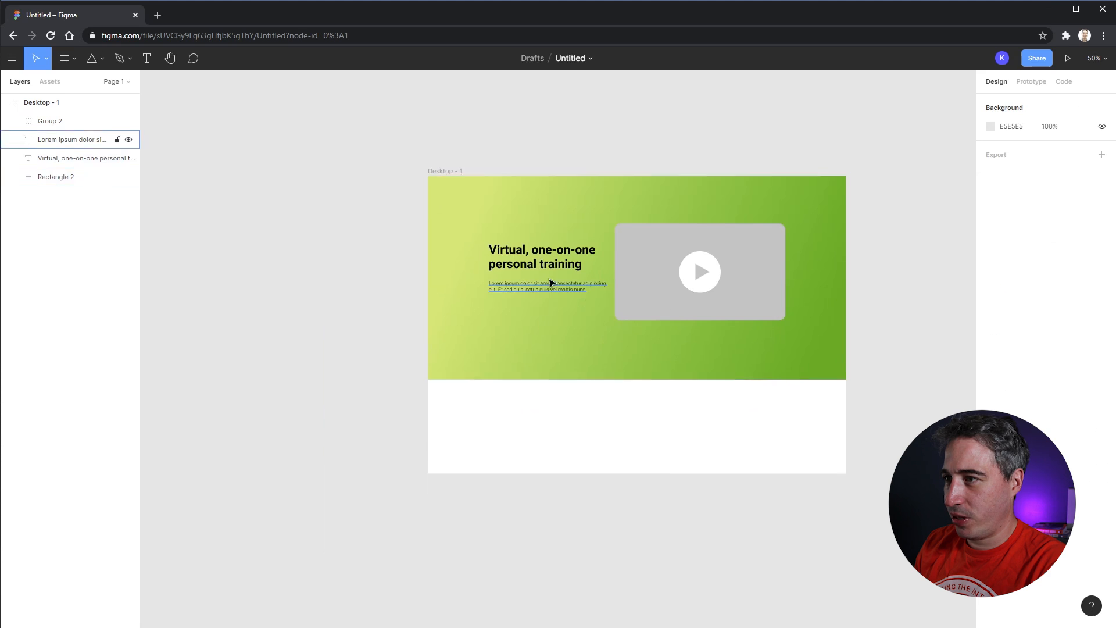
pyautogui.click(569, 268)
pyautogui.hscroll(2, 839, 366)
pyautogui.scroll(-1, 839, 366)
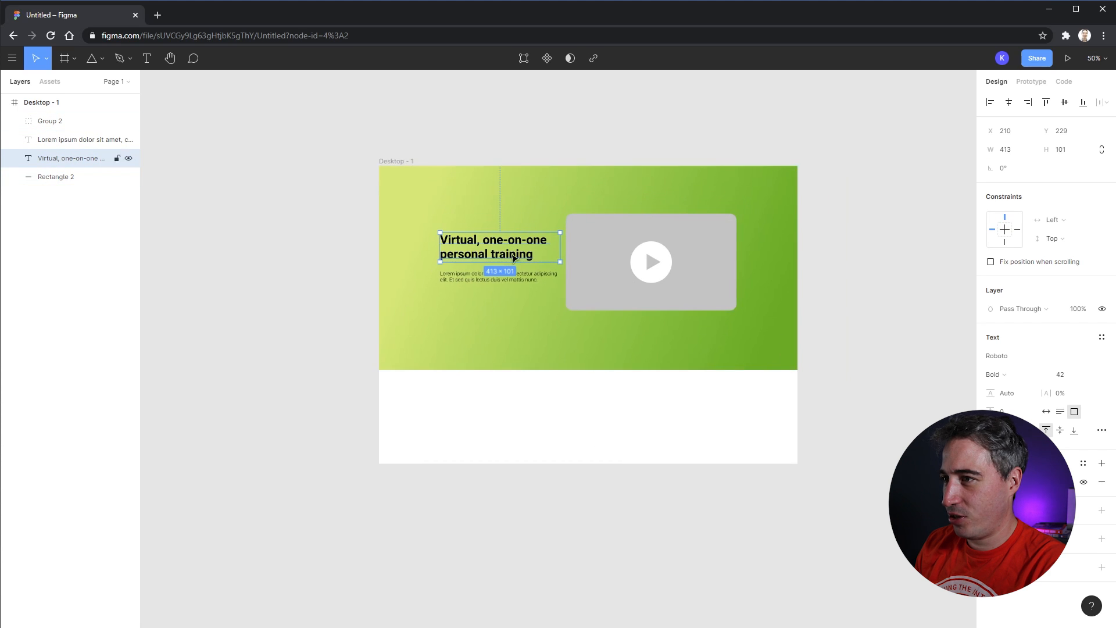
pyautogui.click(855, 319)
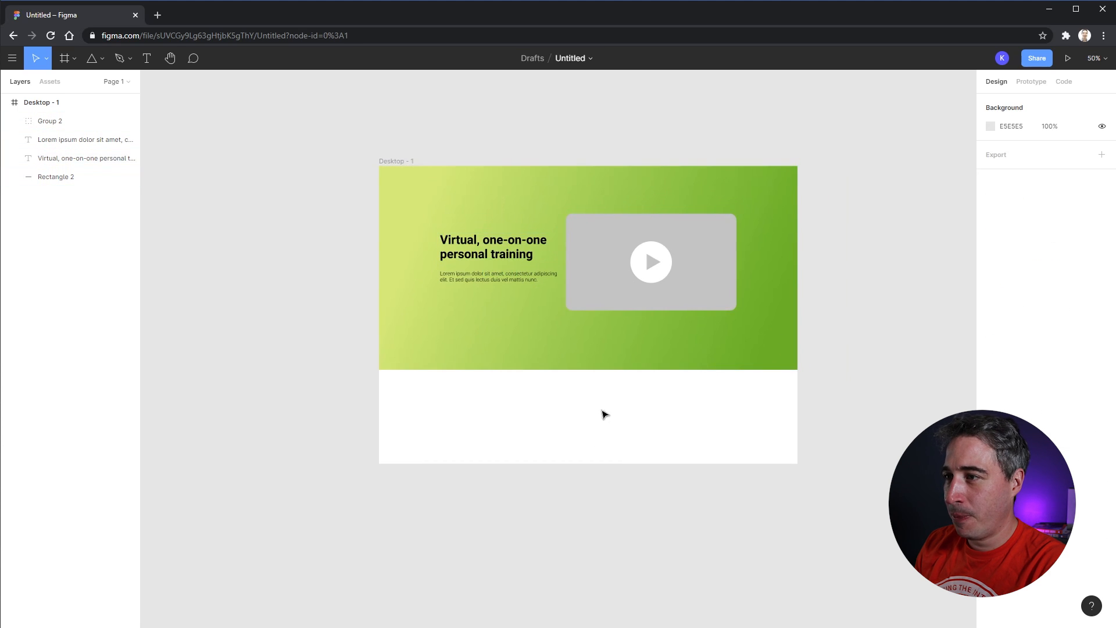
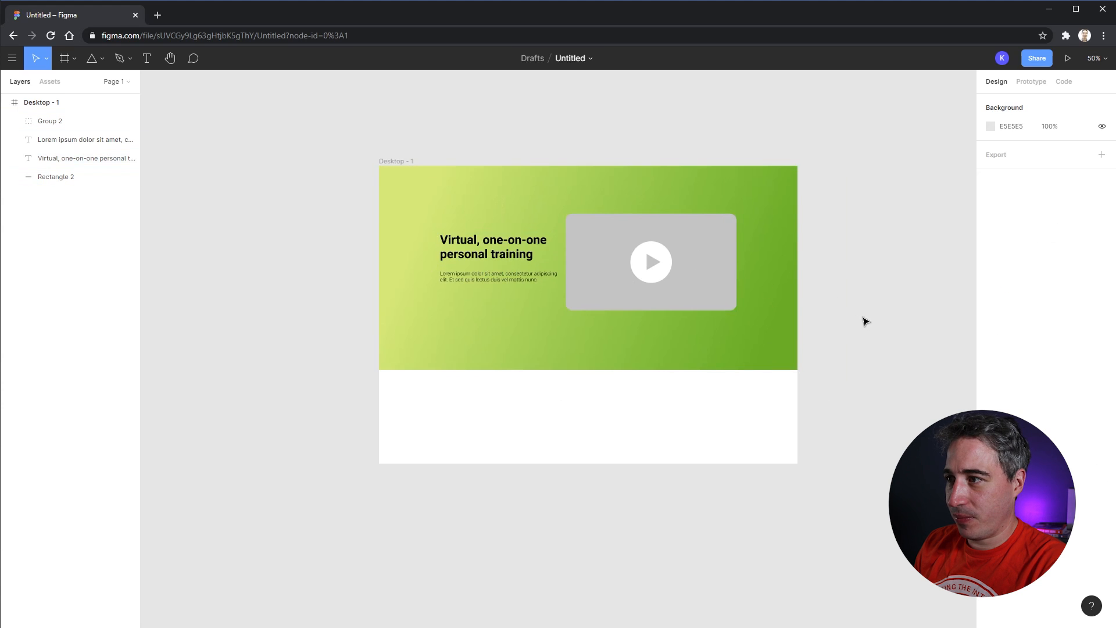
# - Extend the Desktop - 1 frame downward to a height of about 2813, keeping its 1440 width
pyautogui.scroll(-2, 710, 323)
pyautogui.click(407, 126)
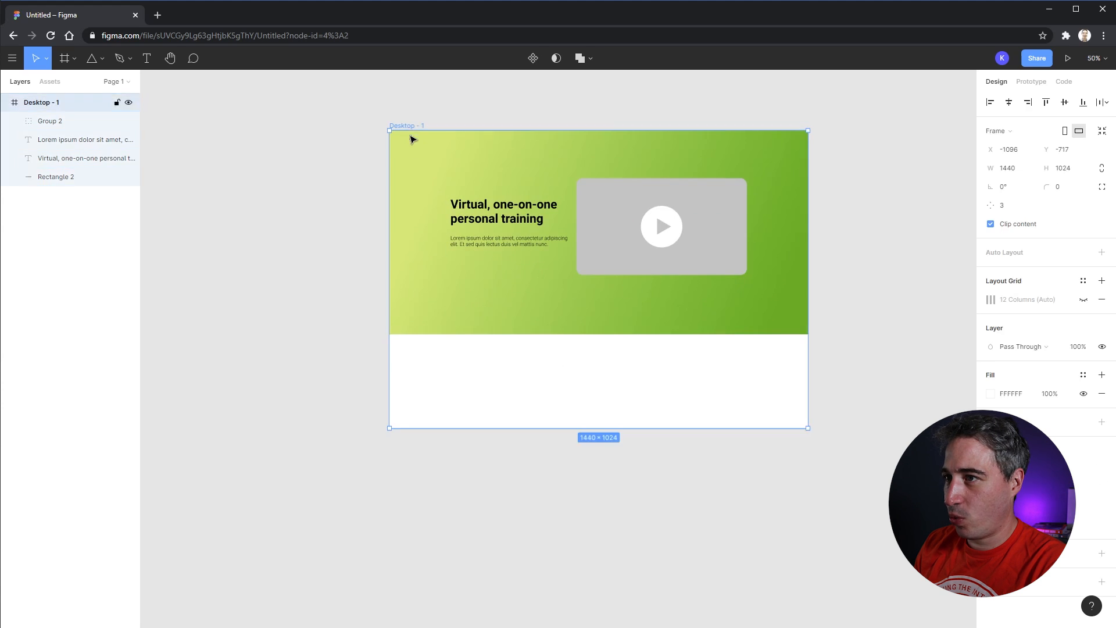
pyautogui.moveTo(643, 429); pyautogui.dragTo(645, 598)
pyautogui.scroll(-4, 678, 323)
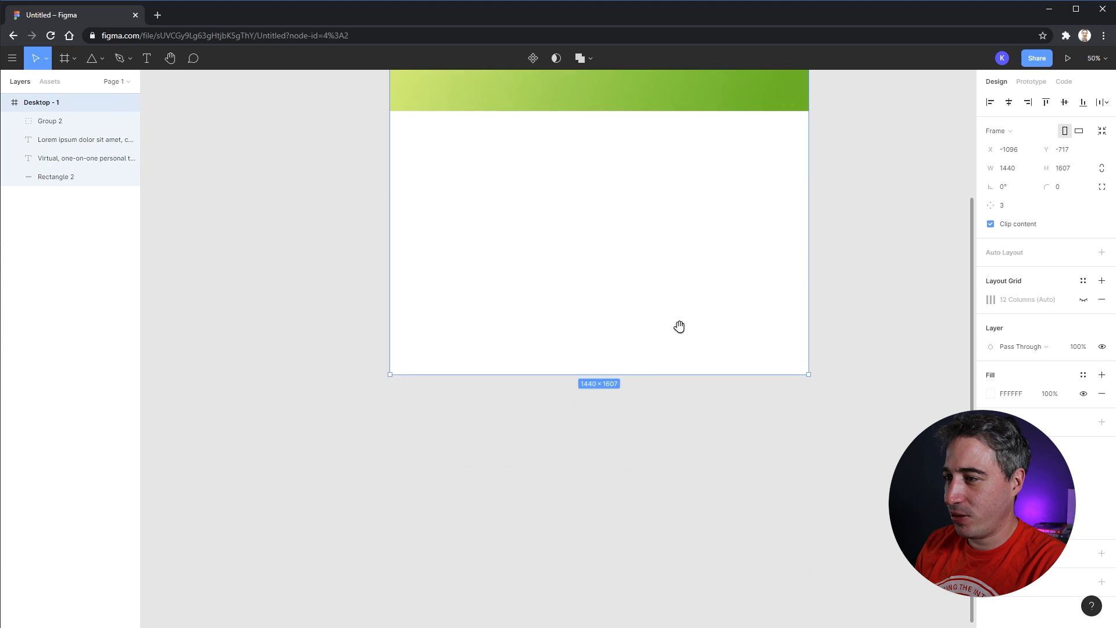
pyautogui.moveTo(645, 372); pyautogui.dragTo(632, 617)
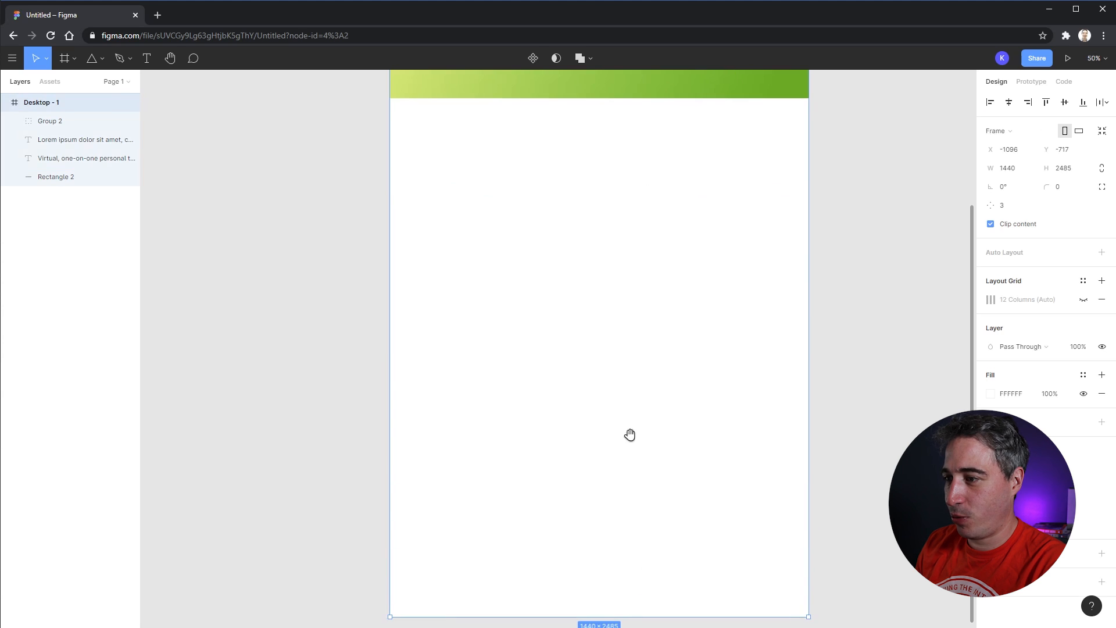
pyautogui.scroll(-3, 631, 407)
pyautogui.moveTo(632, 423); pyautogui.dragTo(632, 516)
pyautogui.scroll(6, 616, 407)
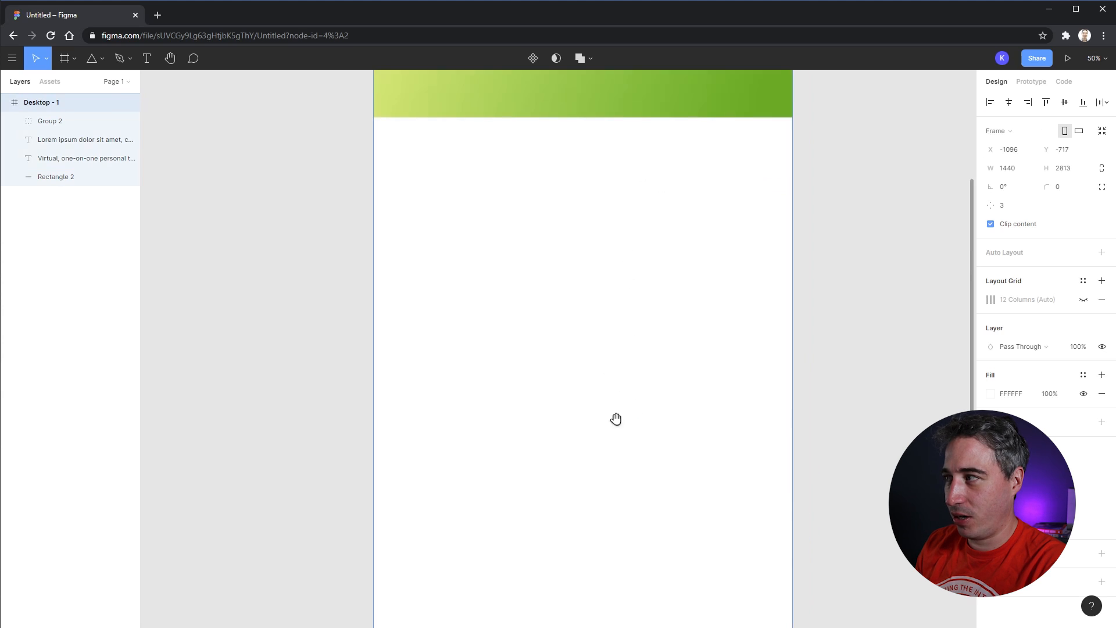
pyautogui.press('Escape')
# - Move the heading, paragraph and video group together slightly down to centre them vertically on the gradient rectangle
pyautogui.click(639, 196)
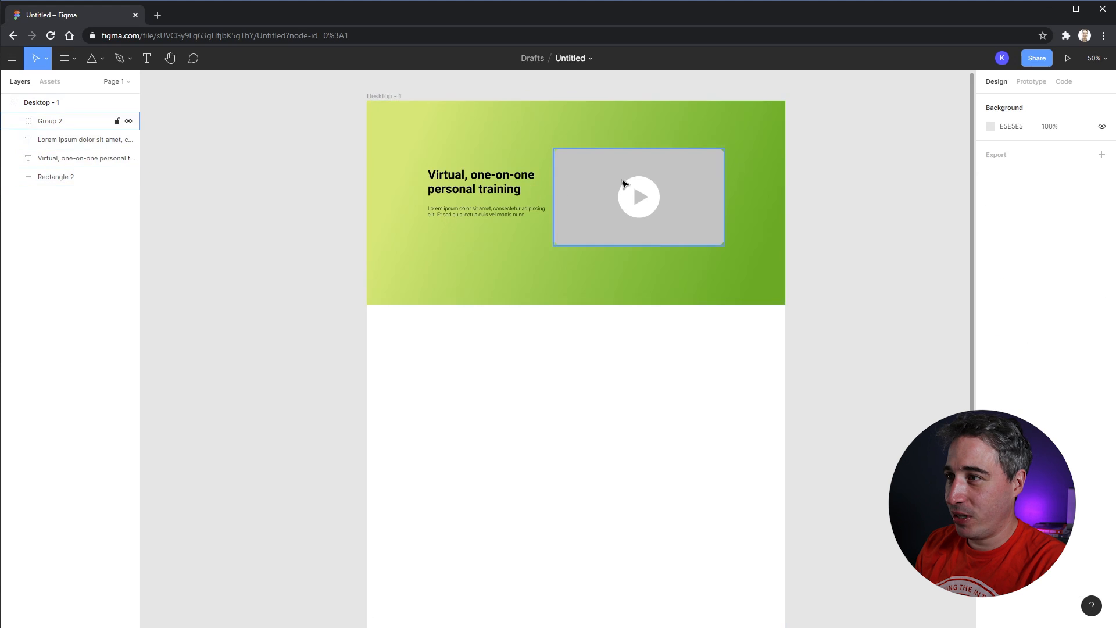
pyautogui.keyDown('shift'); pyautogui.click(487, 181); pyautogui.keyUp('shift')
pyautogui.keyDown('shift'); pyautogui.click(494, 219); pyautogui.keyUp('shift')
pyautogui.moveTo(585, 184); pyautogui.dragTo(587, 191)
pyautogui.click(810, 326)
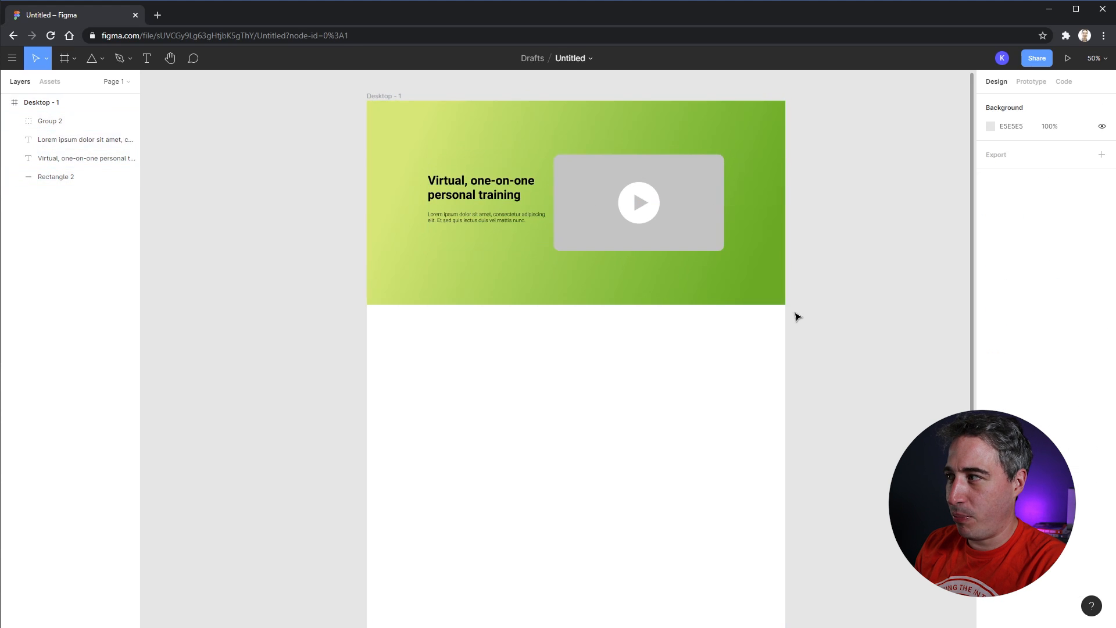
# - Duplicate the hero heading into the white area below the gradient, at X 545 and Y 809
pyautogui.click(510, 187)
pyautogui.moveTo(510, 187); pyautogui.dragTo(488, 369)
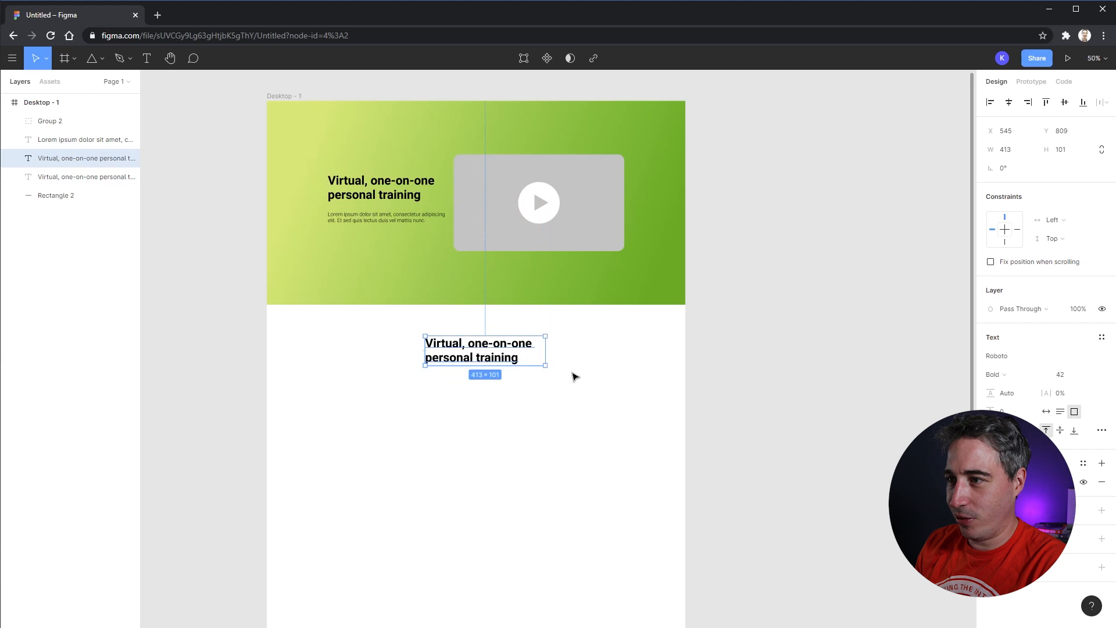
pyautogui.moveTo(590, 364); pyautogui.dragTo(694, 356)
# - Centre-align the duplicated heading's text and replace it with "Something for everyone"
pyautogui.hotkey('ctrl', 'alt', 't')
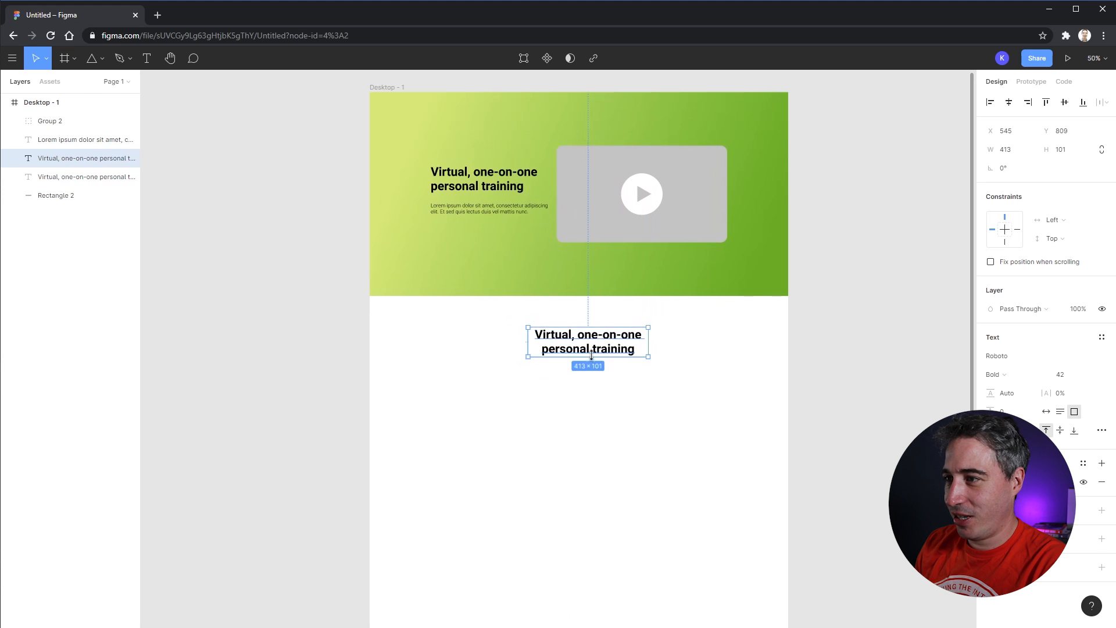
pyautogui.doubleClick(606, 353)
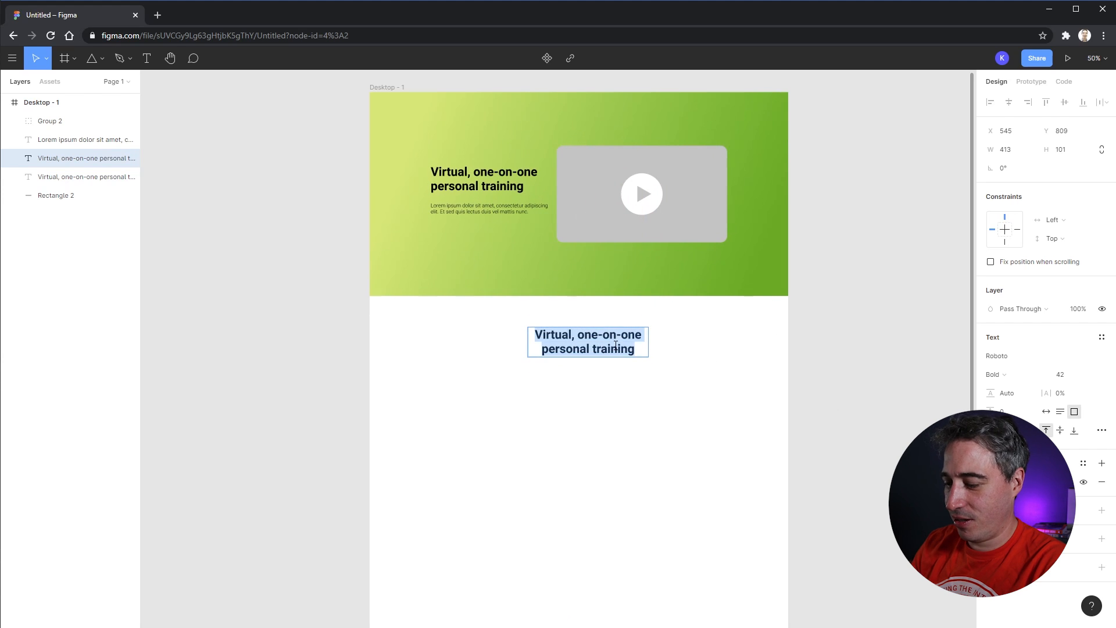
pyautogui.write('Something for everyone')
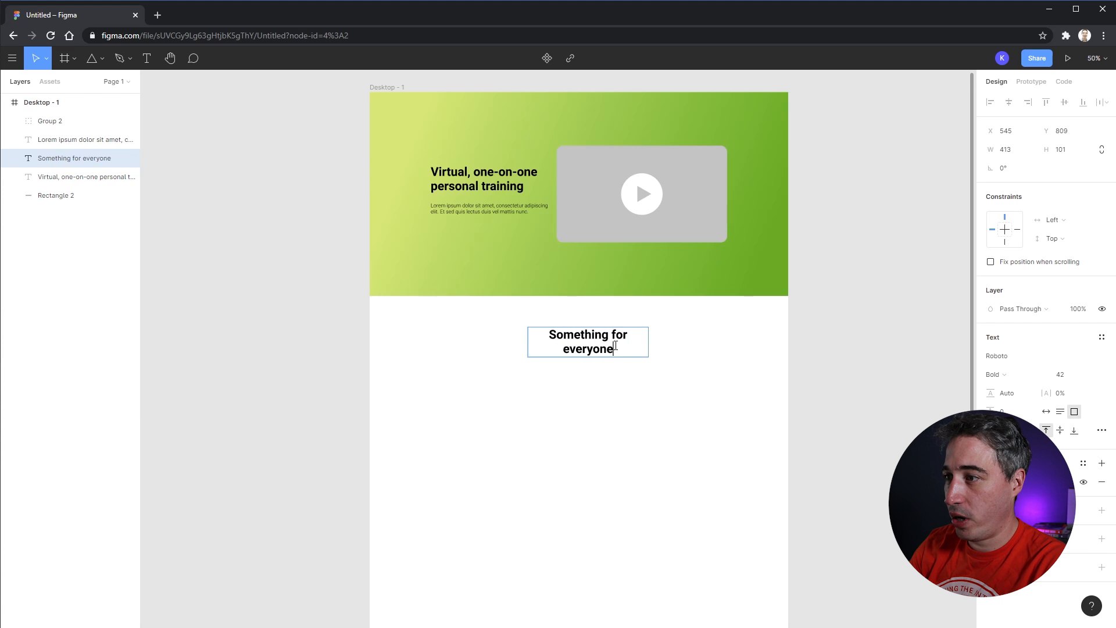
# - Fit the "Something for everyone" heading's text box to a single line and centre it horizontally in the frame
pyautogui.press('Escape')
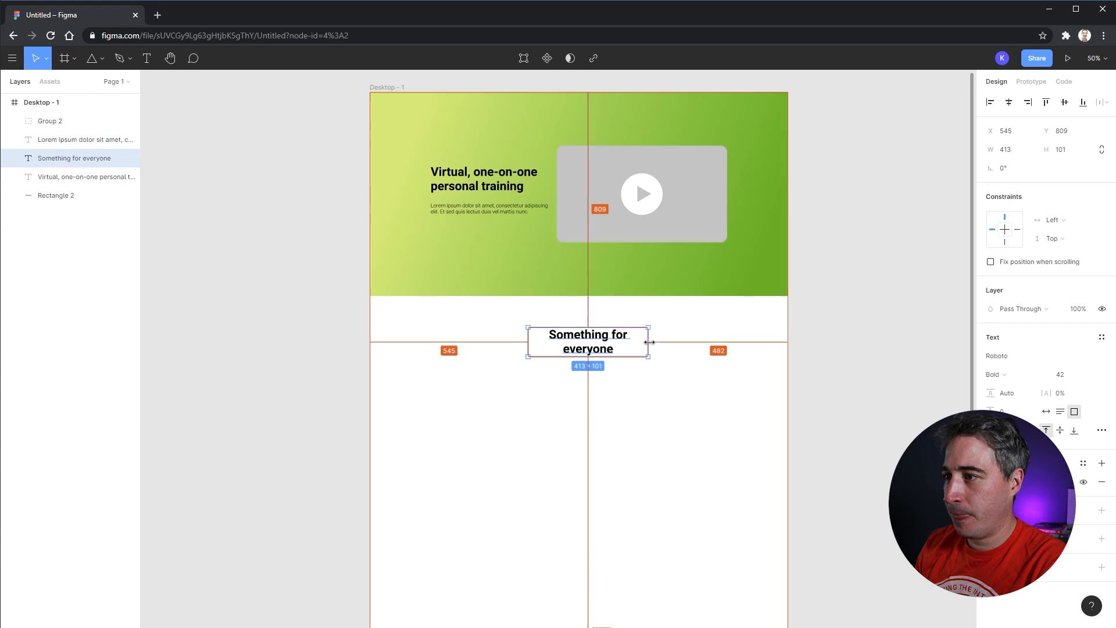
pyautogui.moveTo(648, 349); pyautogui.dragTo(678, 350)
pyautogui.doubleClick(678, 357)
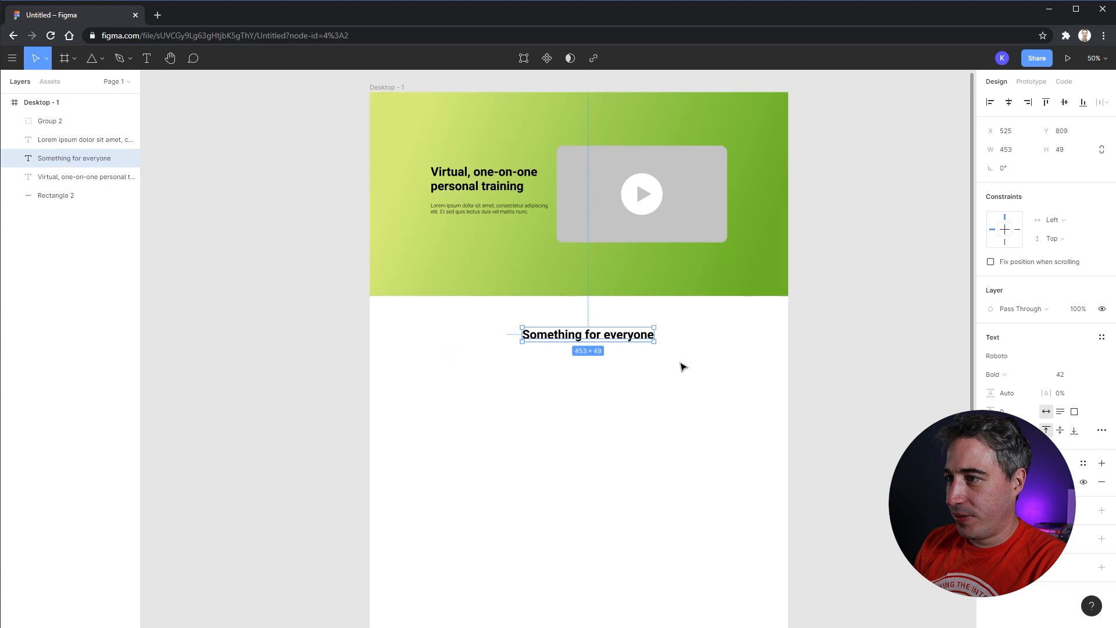
pyautogui.click(1008, 101)
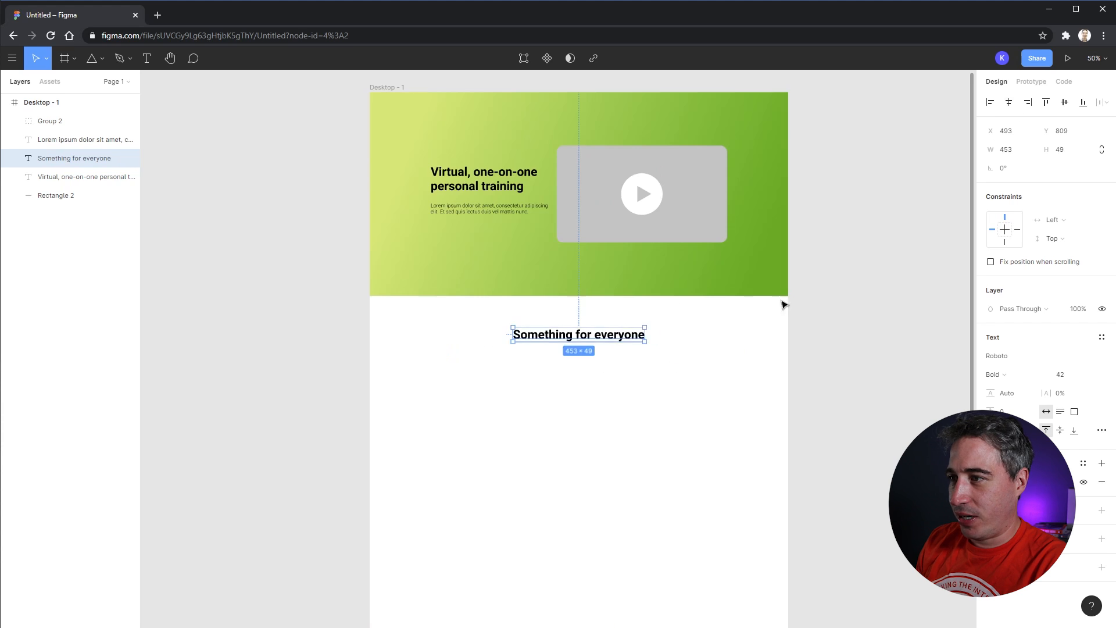
pyautogui.moveTo(745, 378); pyautogui.dragTo(807, 345)
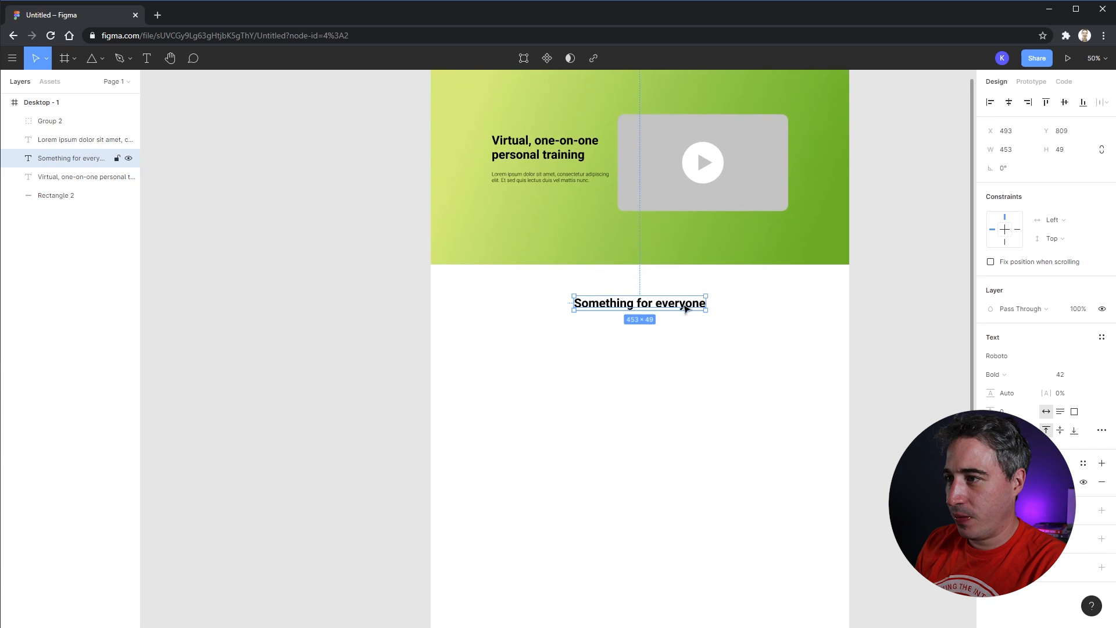
pyautogui.click(805, 322)
# - Draw a grey card rectangle below the heading at X 168 and Y 917, sized about 290 by 407
pyautogui.press('r')
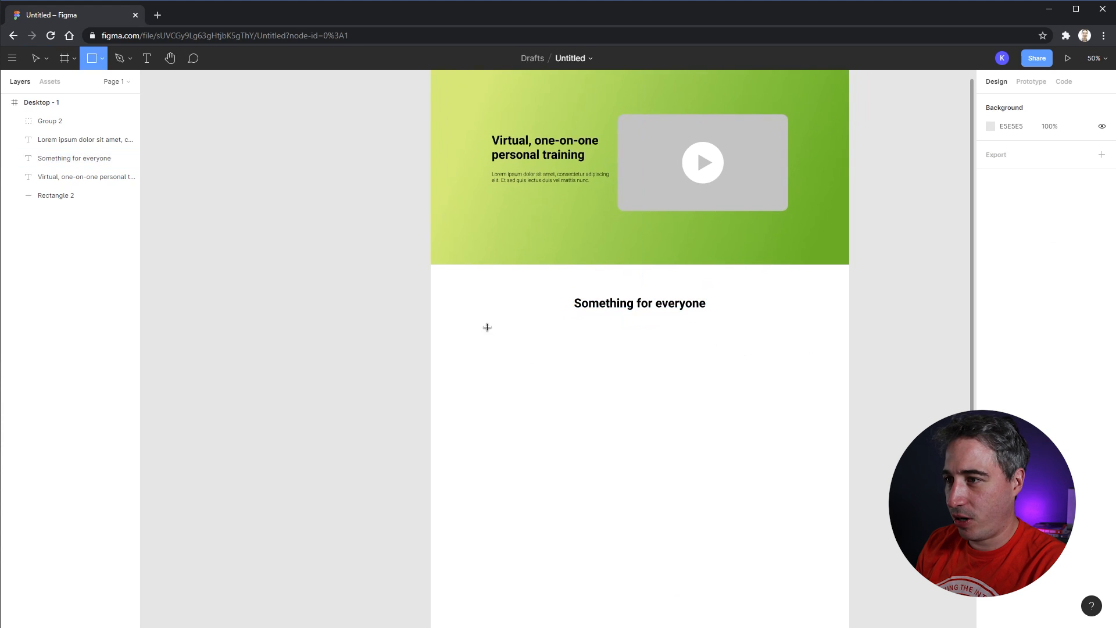
pyautogui.moveTo(477, 319); pyautogui.dragTo(559, 442)
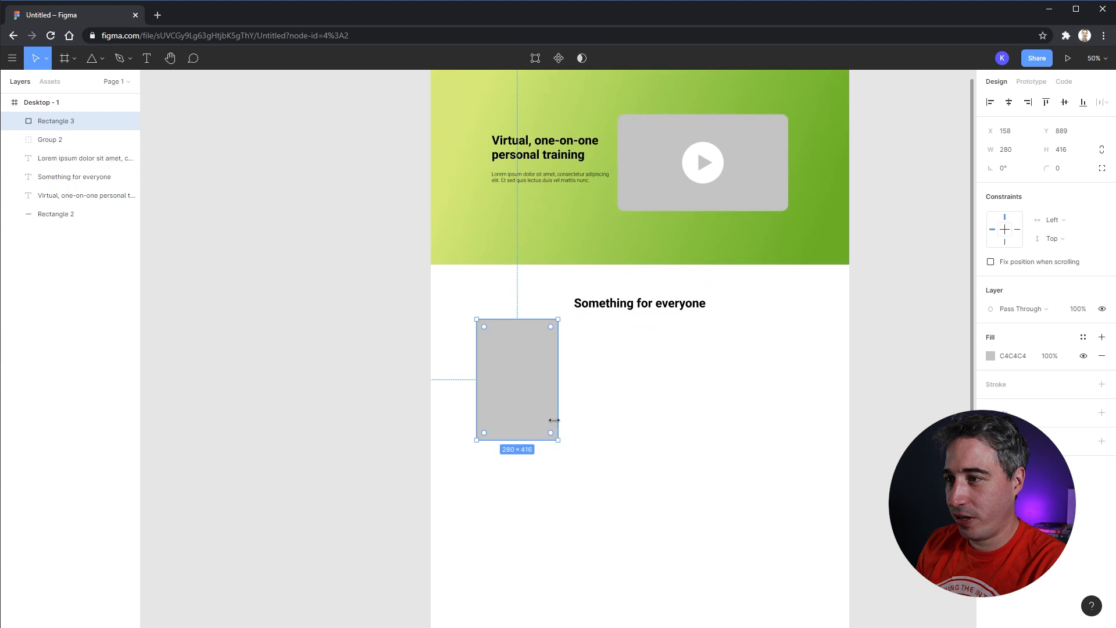
pyautogui.moveTo(544, 396); pyautogui.dragTo(547, 403)
pyautogui.press('z')
pyautogui.moveTo(395, 274); pyautogui.dragTo(851, 524)
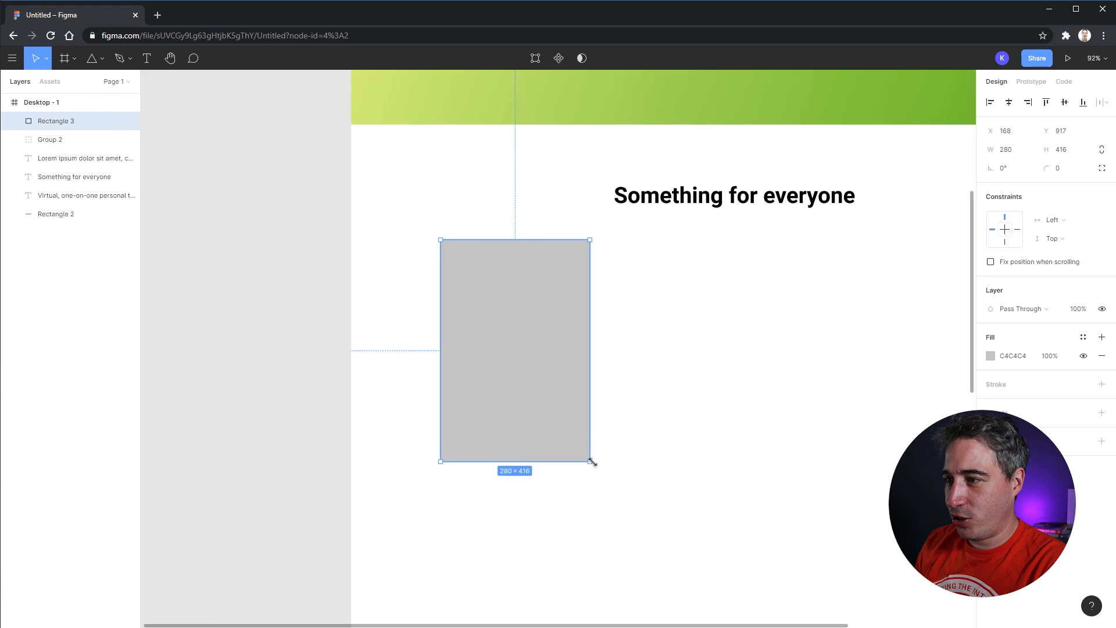
pyautogui.moveTo(591, 462)
pyautogui.mouseDown()
pyautogui.moveTo(610, 456)
pyautogui.moveTo(595, 456)
pyautogui.mouseUp()
pyautogui.click(708, 446)
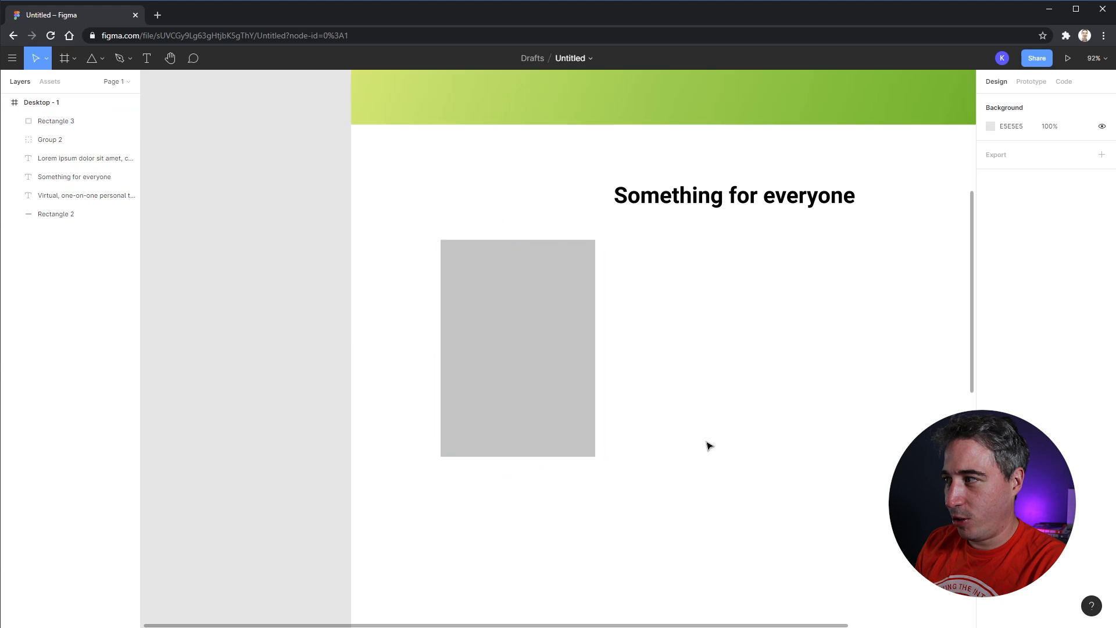
# - Duplicate the "Something for everyone" heading beside the grey rectangle and replace the copy's text with "cardio"
pyautogui.press('t')
pyautogui.press('v')
pyautogui.keyDown('alt'); pyautogui.moveTo(732, 201); pyautogui.dragTo(714, 309); pyautogui.keyUp('alt')
pyautogui.moveTo(837, 317); pyautogui.dragTo(767, 308)
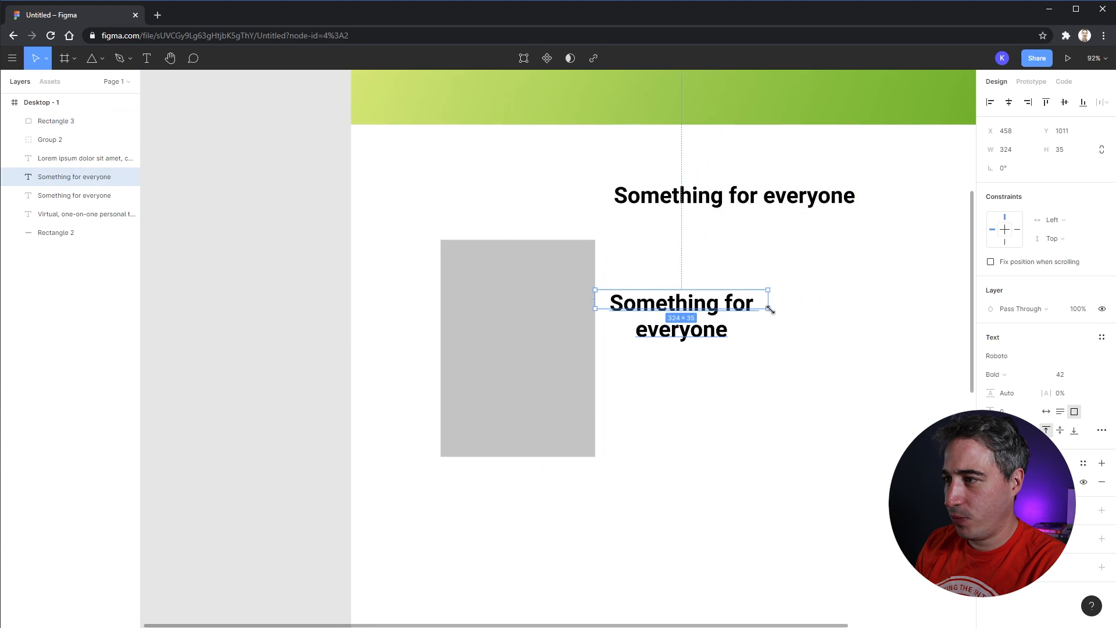
pyautogui.hotkey('ctrl', 'z')
pyautogui.doubleClick(773, 306)
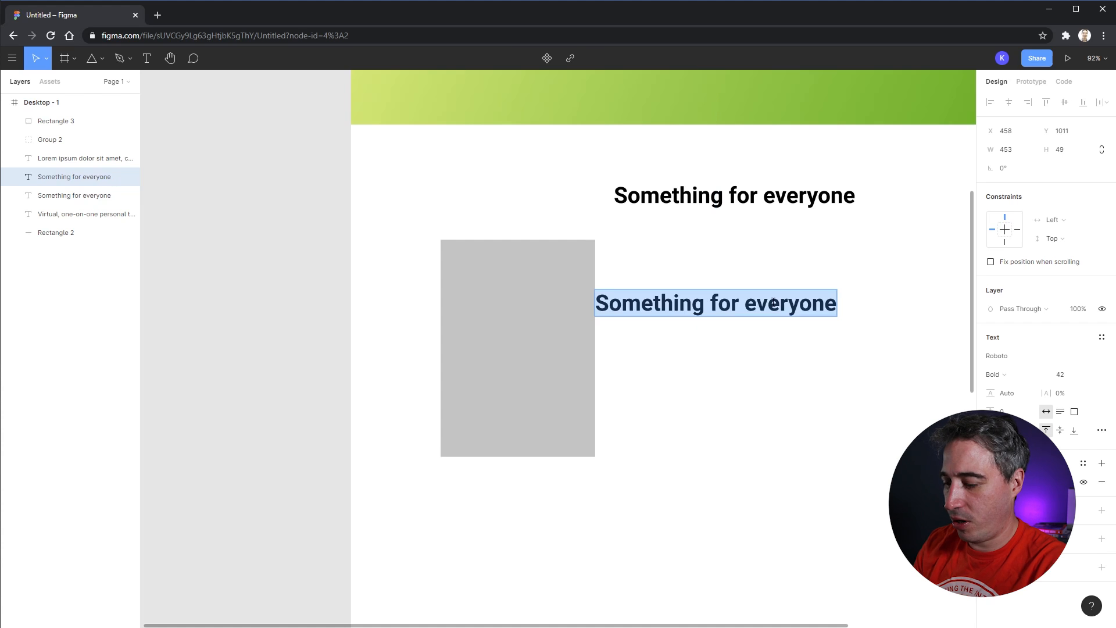
pyautogui.write('cardio')
pyautogui.press('Escape')
# - Scale the "cardio" text down to a font size of about 29.9 and centre it horizontally on the card's lower part
pyautogui.press('k')
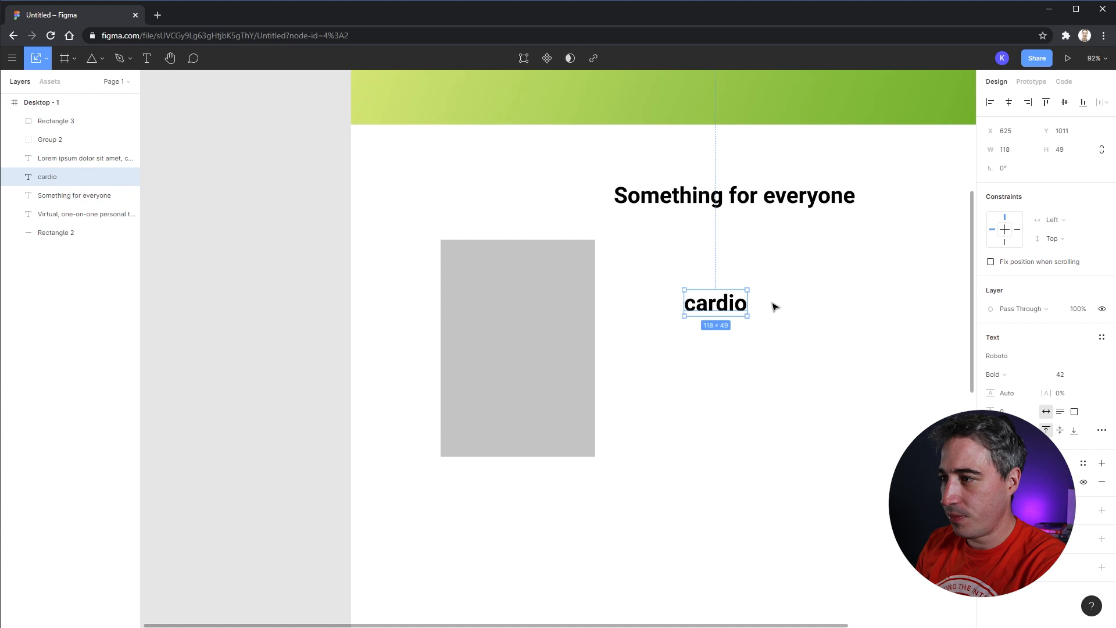
pyautogui.moveTo(747, 315); pyautogui.dragTo(518, 420)
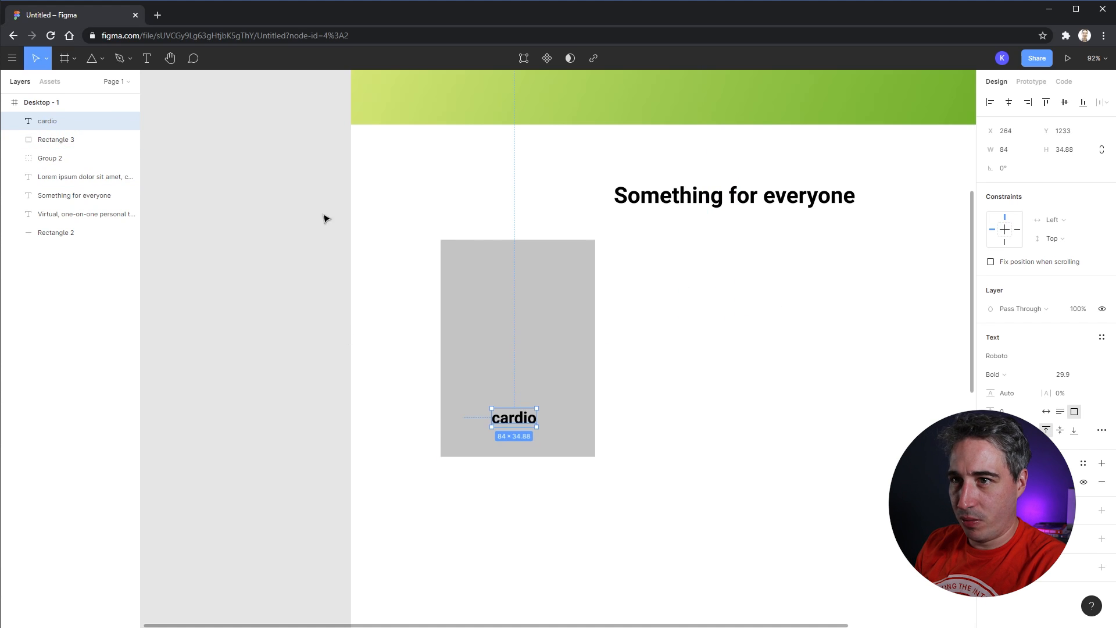
pyautogui.click(715, 401)
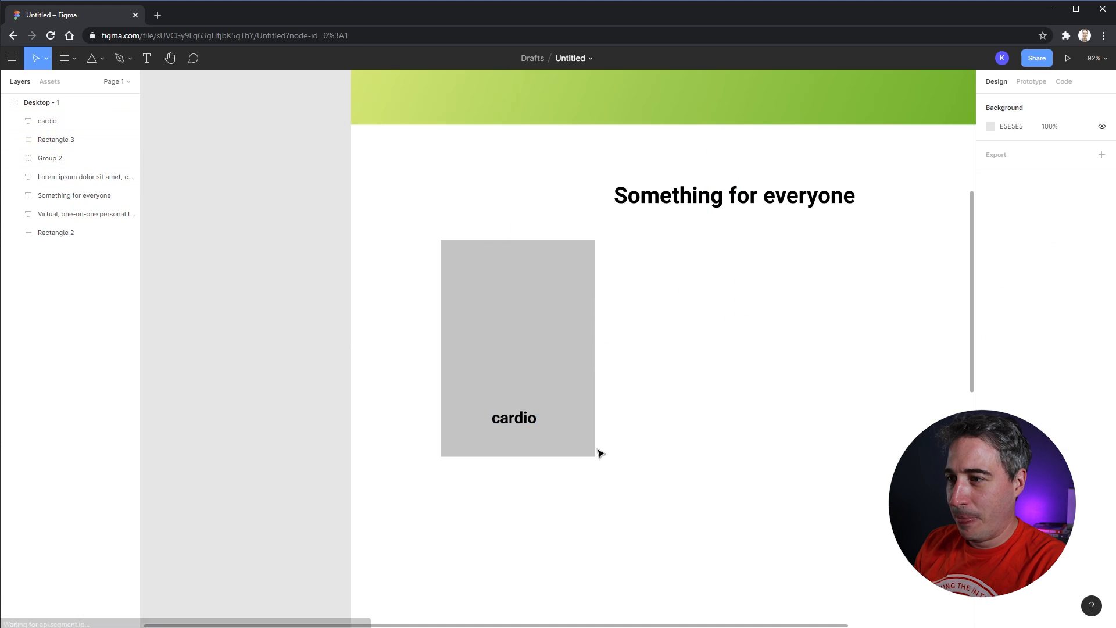
pyautogui.moveTo(531, 423); pyautogui.dragTo(534, 424)
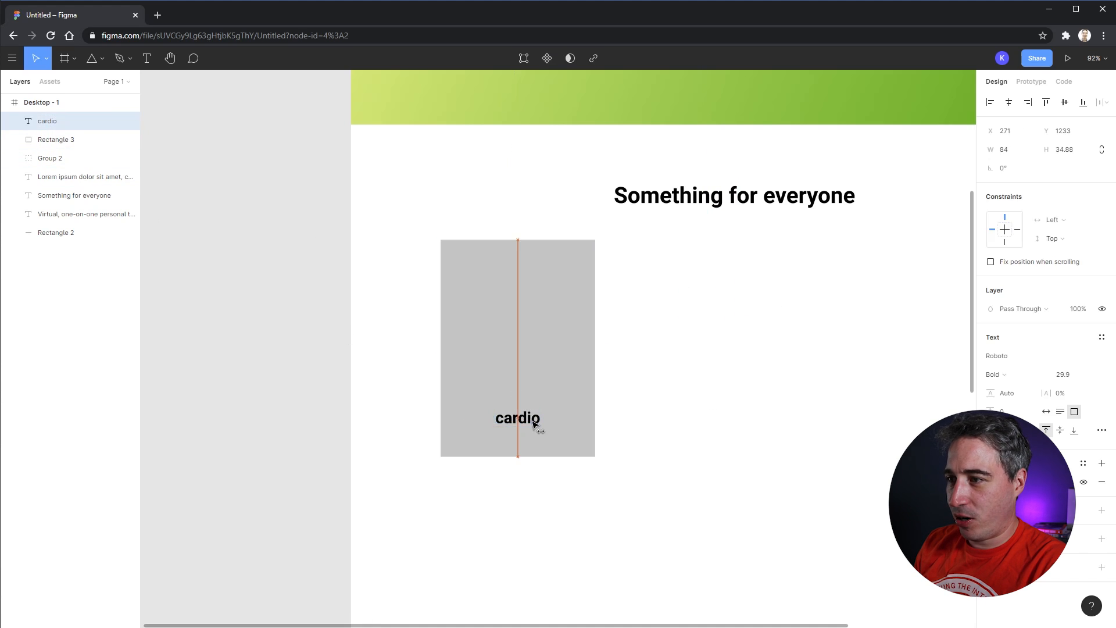
pyautogui.click(730, 394)
# - Duplicate the hero paragraph onto the card at X 195 and Y 1261, just beneath the "cardio" label raised to Y 1211
pyautogui.scroll(5, 600, 357)
pyautogui.click(578, 164)
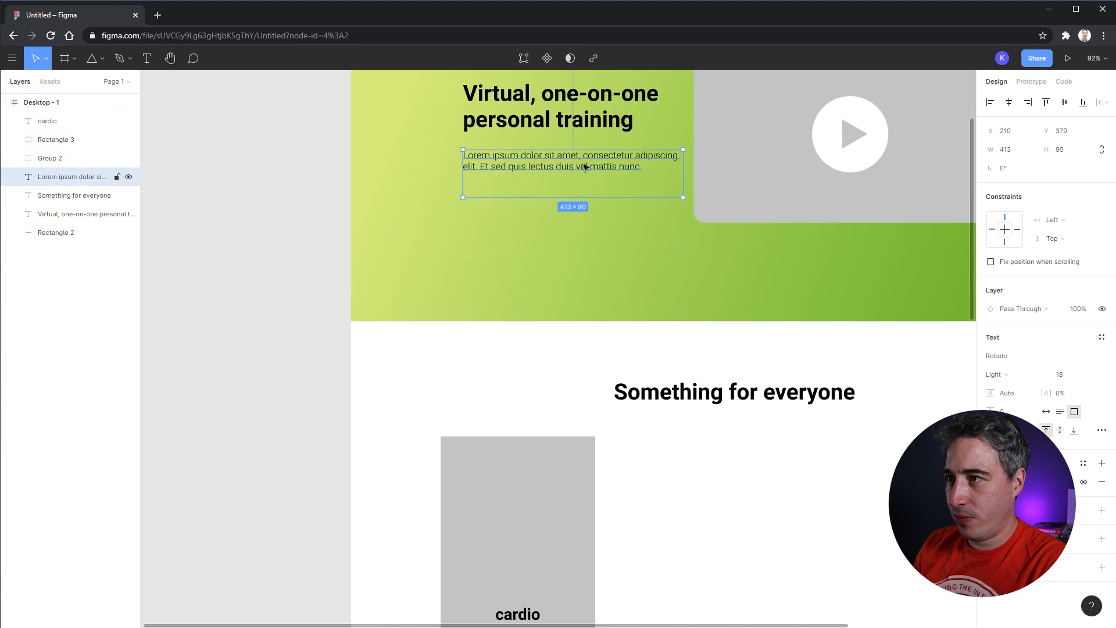
pyautogui.moveTo(578, 164); pyautogui.dragTo(732, 582)
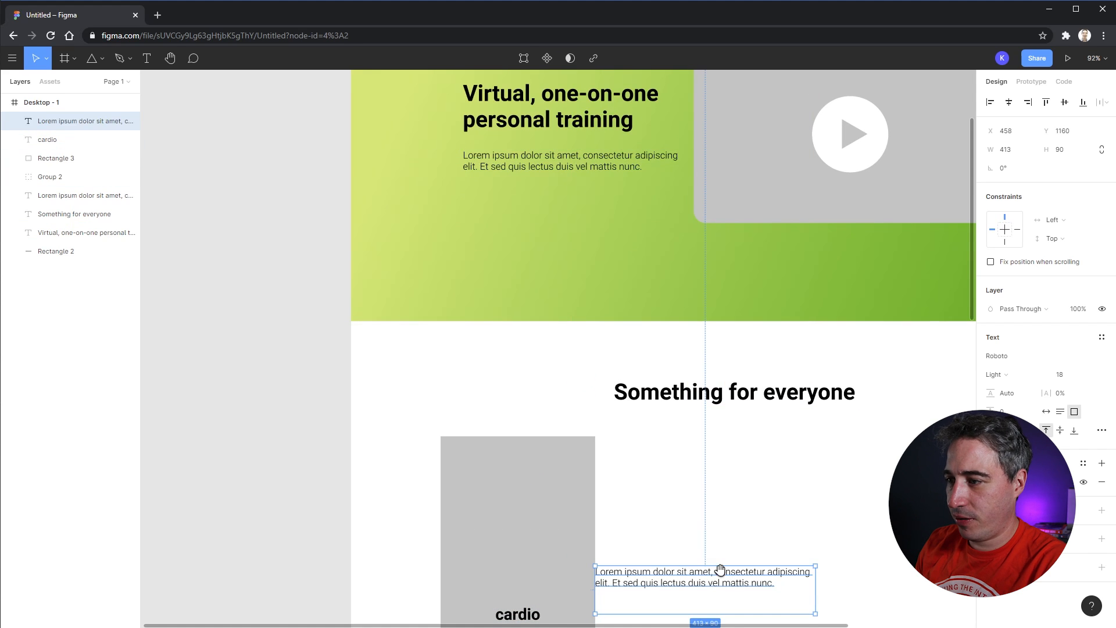
pyautogui.scroll(-5, 719, 477)
pyautogui.moveTo(703, 349); pyautogui.dragTo(735, 448)
# - Shorten the copied paragraph to "Lorem ipsum dolor sit amet", fit its box to the text and centre it on the card
pyautogui.doubleClick(533, 420)
pyautogui.press('BackSpace')
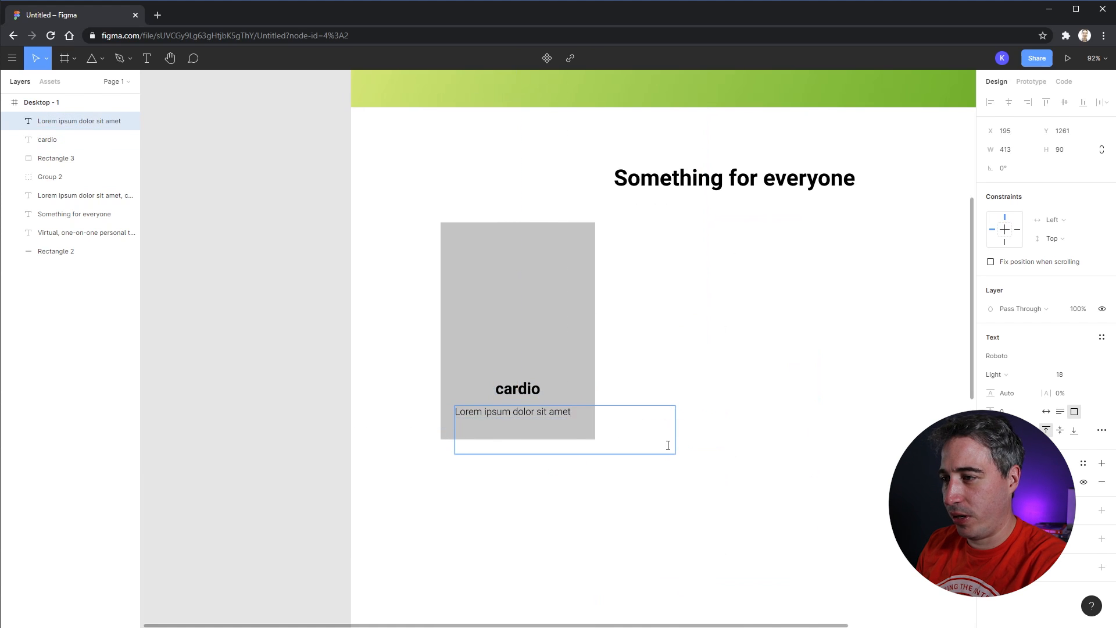
pyautogui.press('Escape')
pyautogui.doubleClick(675, 454)
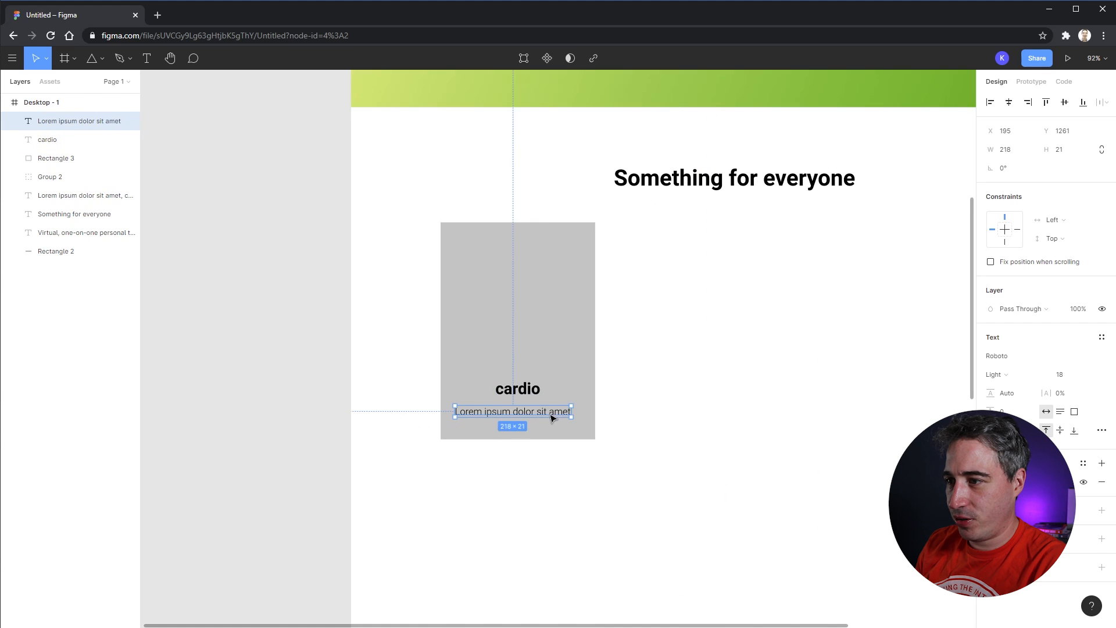
pyautogui.moveTo(552, 418); pyautogui.dragTo(521, 394)
pyautogui.moveTo(521, 394); pyautogui.dragTo(525, 394)
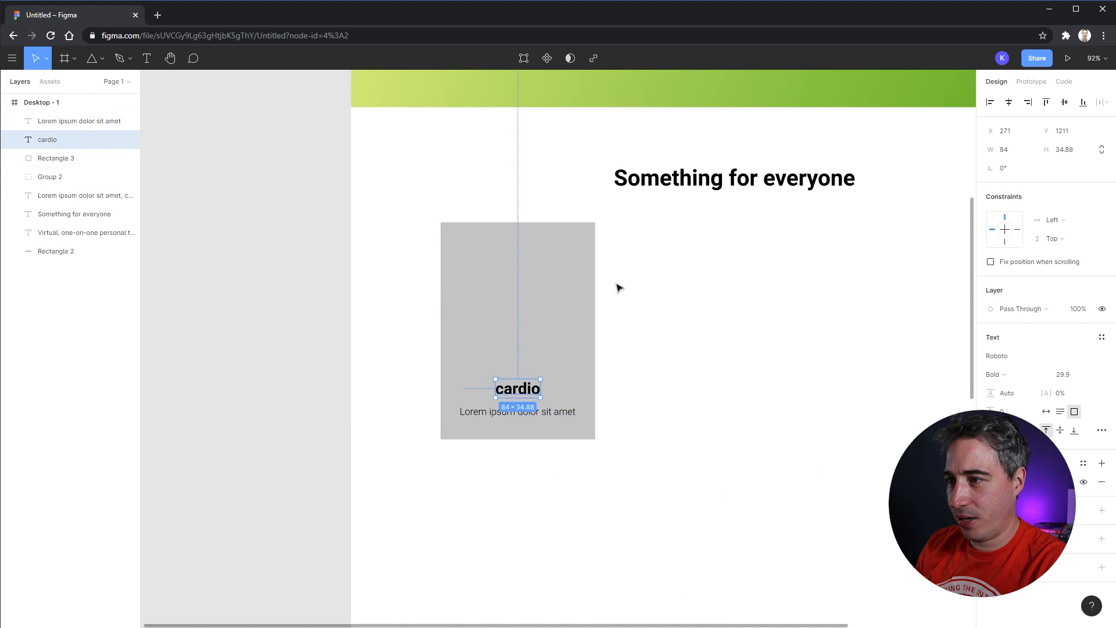
pyautogui.click(618, 286)
pyautogui.moveTo(666, 465); pyautogui.dragTo(507, 341)
pyautogui.rightClick(536, 351)
pyautogui.click(807, 373)
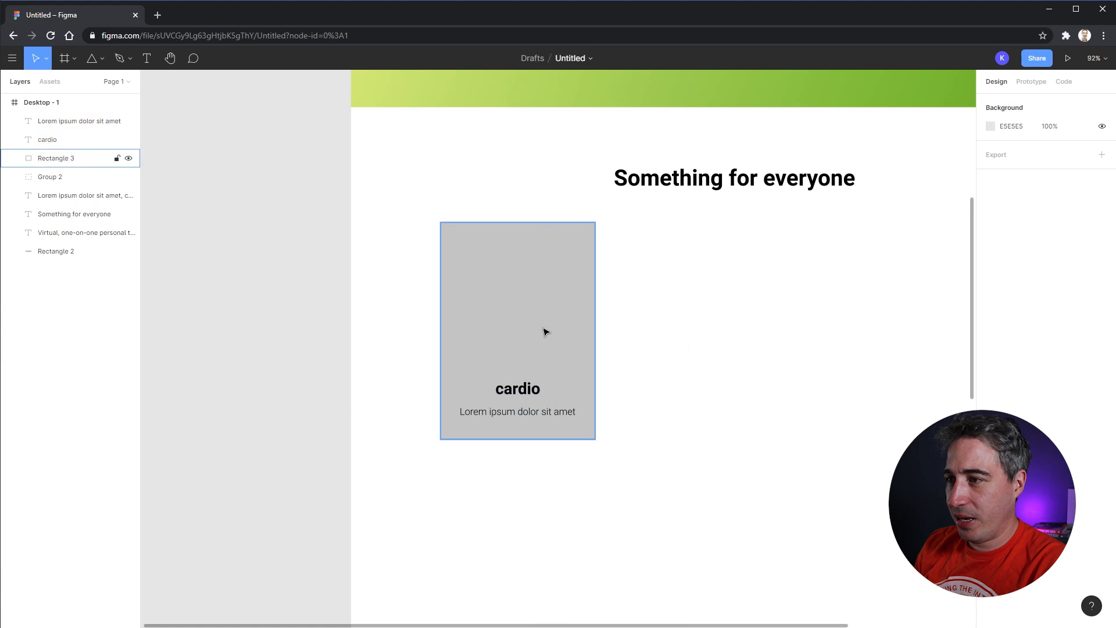
# - Turn the grey rectangle and its two texts into a component and duplicate it into a row of four cards spaced 17 apart
pyautogui.moveTo(730, 306); pyautogui.dragTo(517, 452)
pyautogui.rightClick(513, 355)
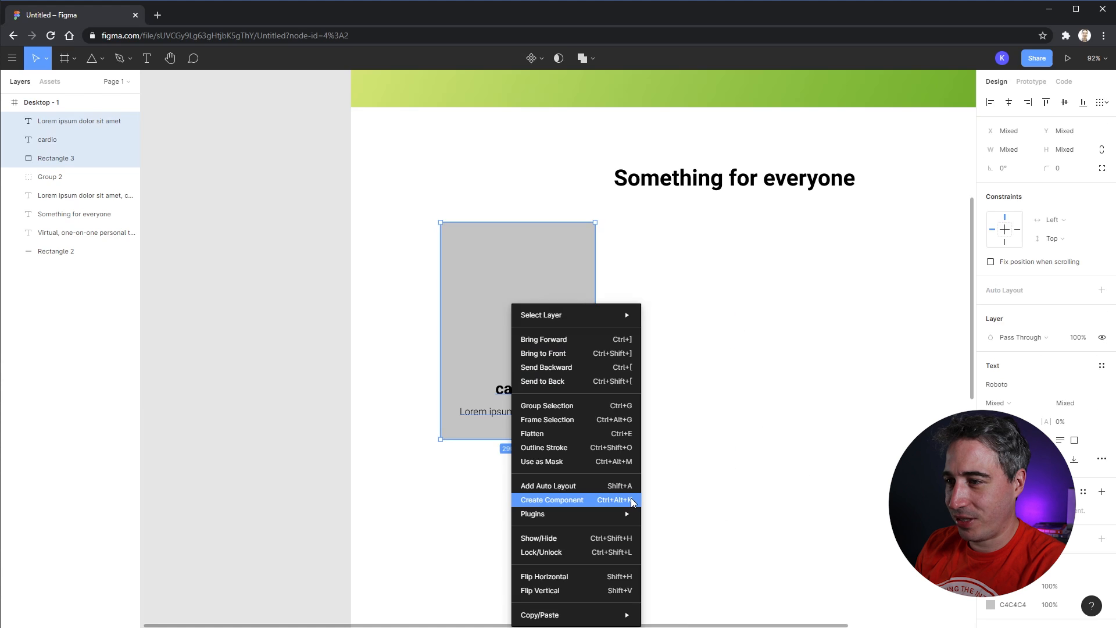
pyautogui.click(610, 500)
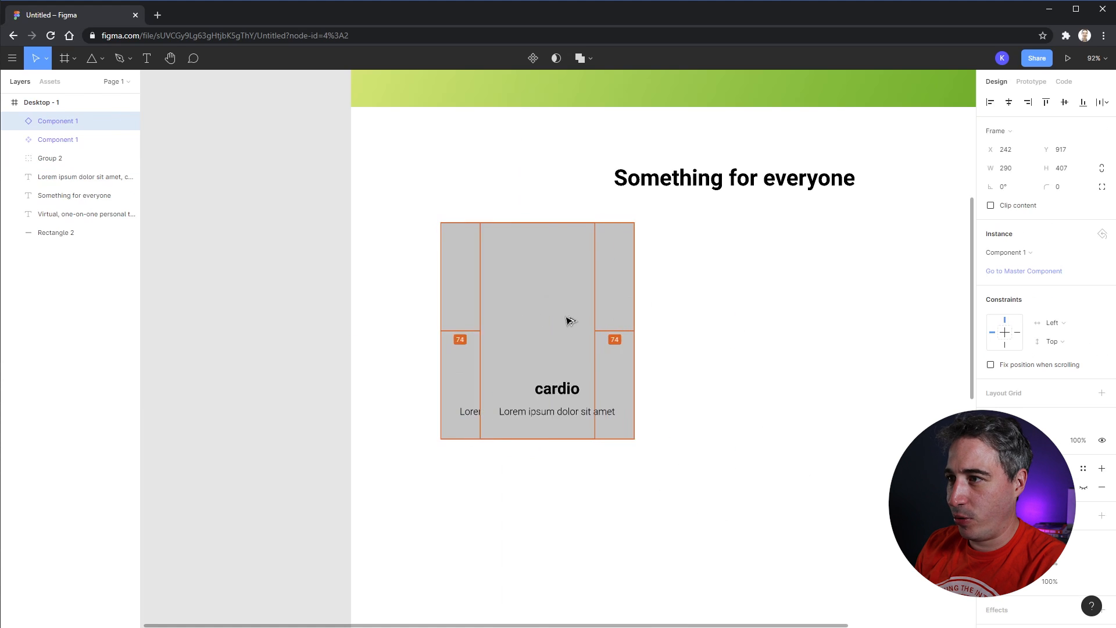
pyautogui.moveTo(570, 322); pyautogui.dragTo(860, 349)
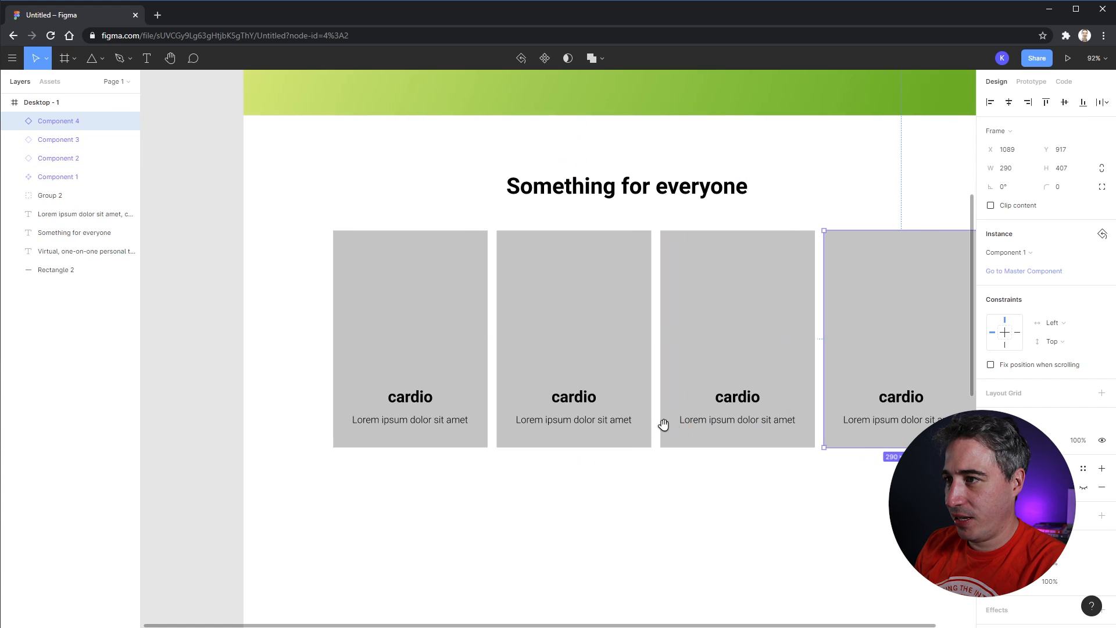
pyautogui.hscroll(3, 663, 424)
# - Group the four cards and centre the group horizontally in the frame
pyautogui.moveTo(795, 536); pyautogui.dragTo(248, 319)
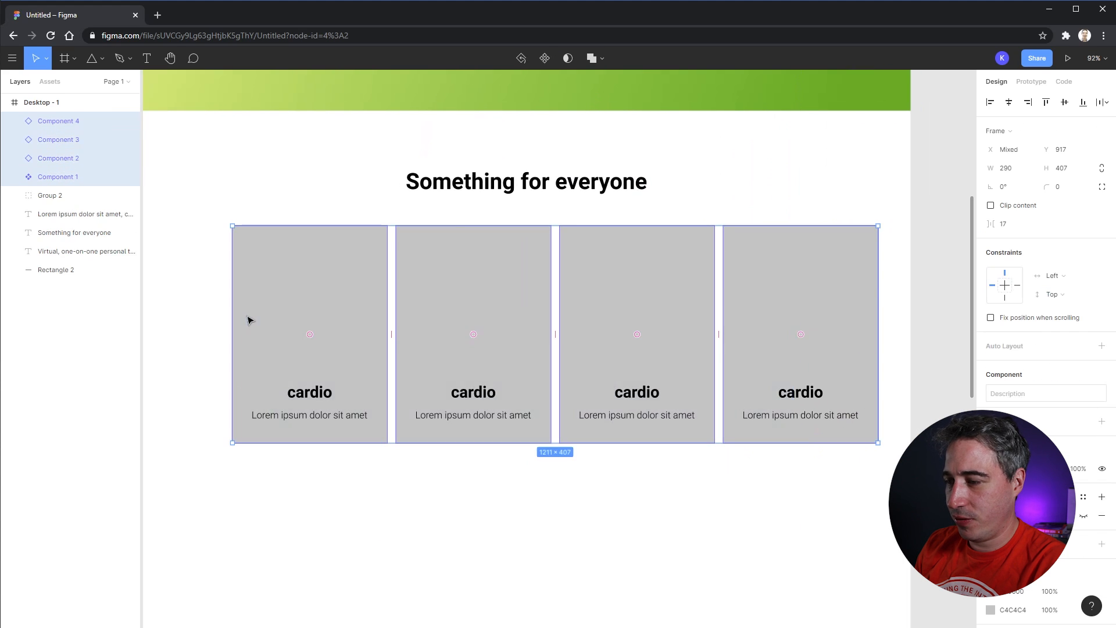
pyautogui.hotkey('ctrl', 'g')
pyautogui.click(1005, 107)
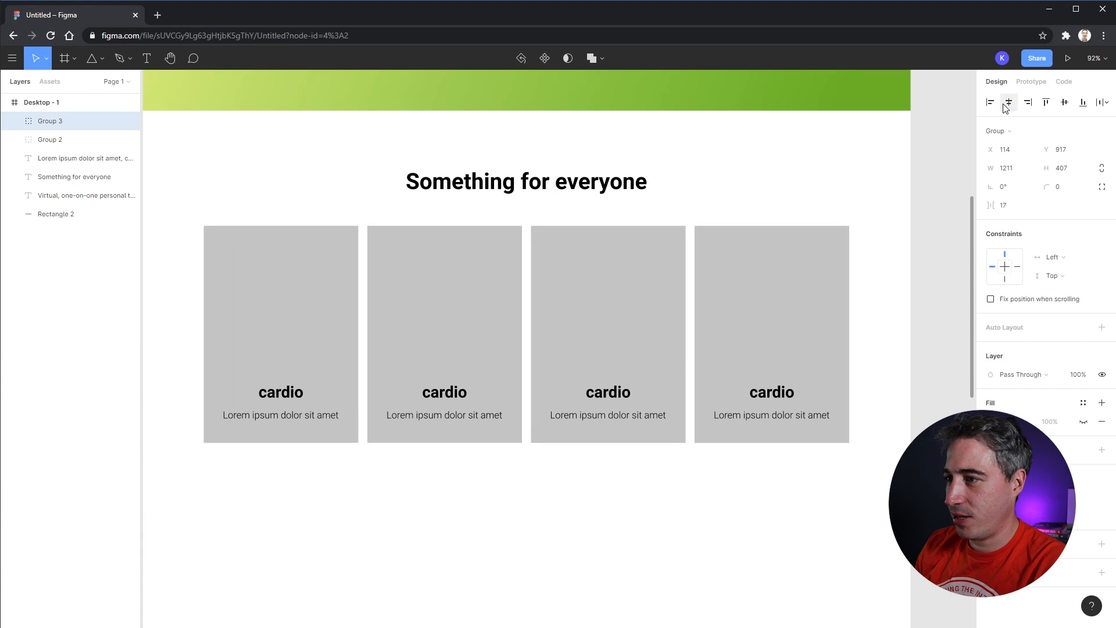
pyautogui.click(549, 463)
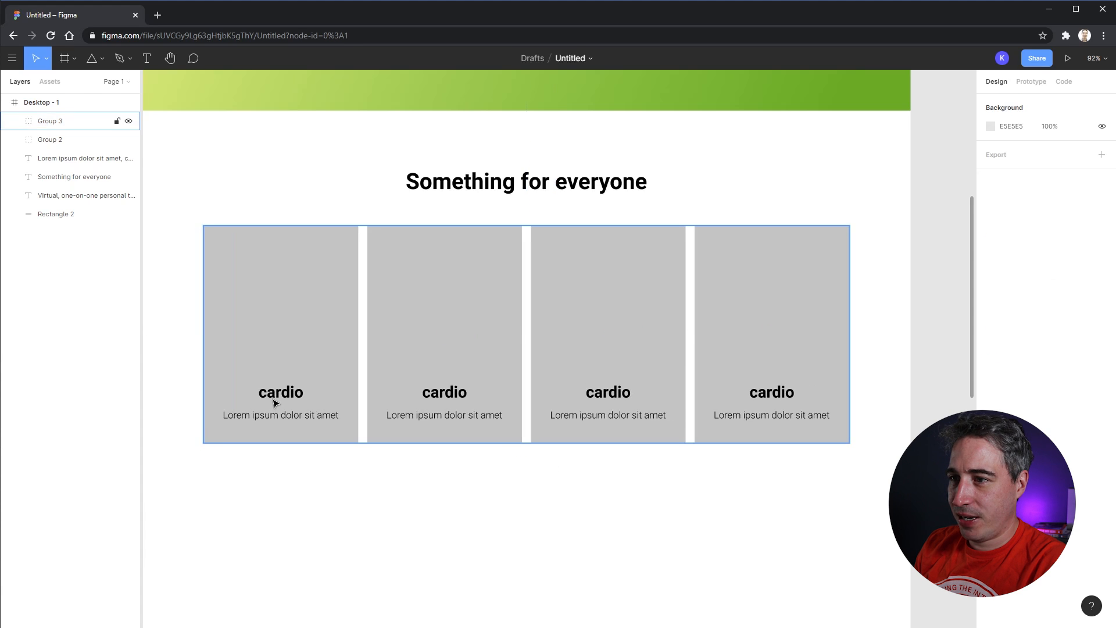
# - Ungroup the row of four cards
pyautogui.moveTo(273, 402); pyautogui.dragTo(281, 401)
pyautogui.hotkey('ctrl', 'alt', 'k')
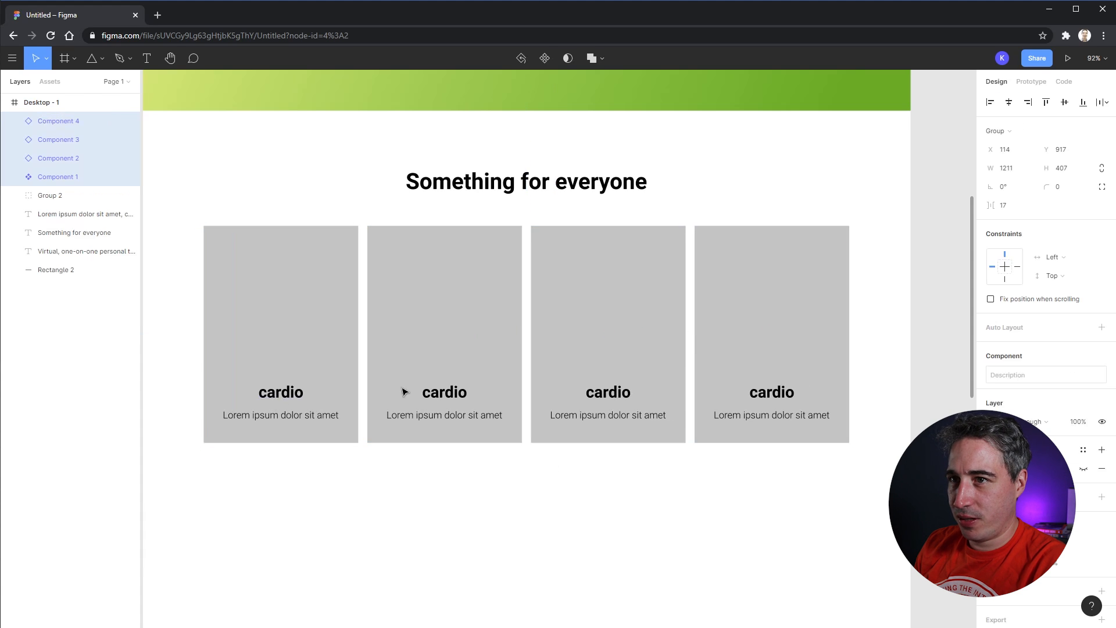
pyautogui.press('Escape')
# - Try enlarging the "cardio" label inside the first card's main component, and undo the change
pyautogui.click(280, 404)
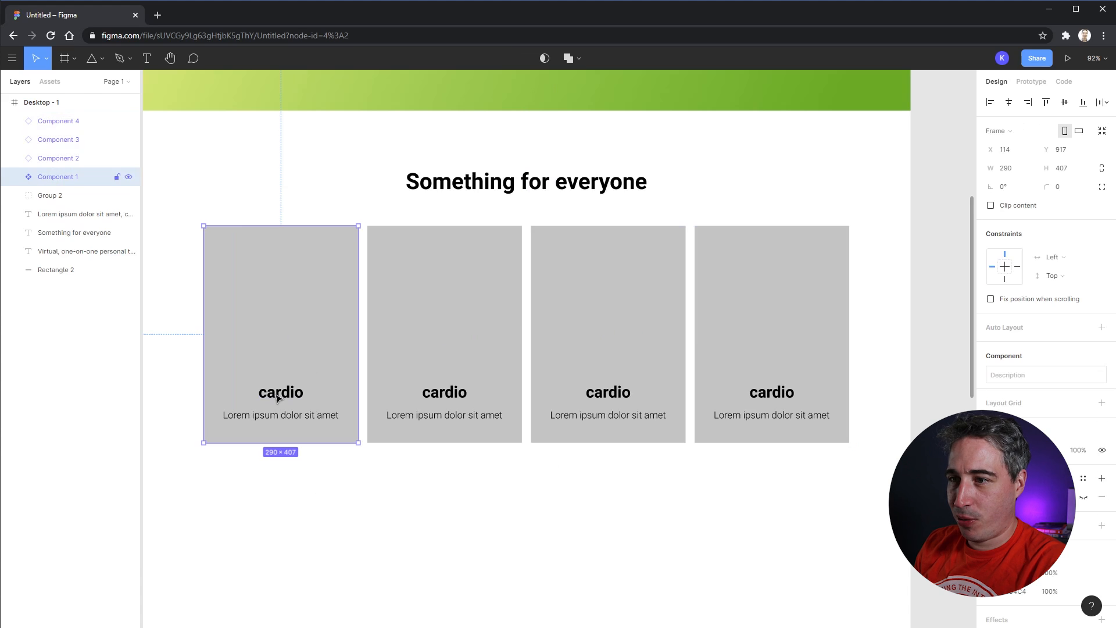
pyautogui.doubleClick(278, 397)
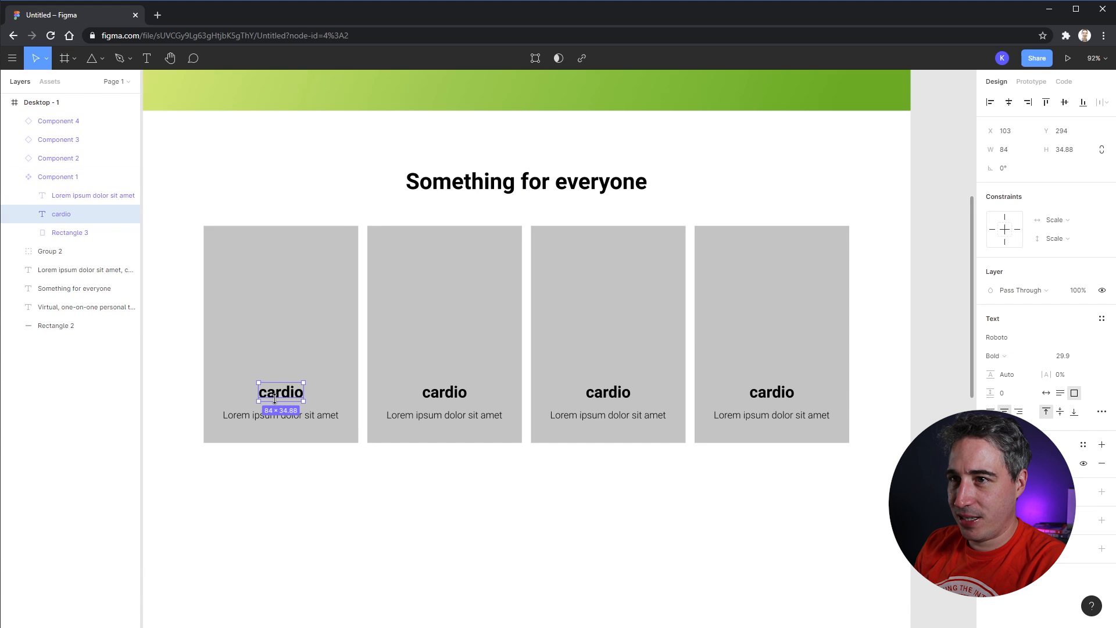
pyautogui.moveTo(304, 384); pyautogui.dragTo(341, 364)
pyautogui.hotkey('ctrl', 'z')
pyautogui.click(388, 526)
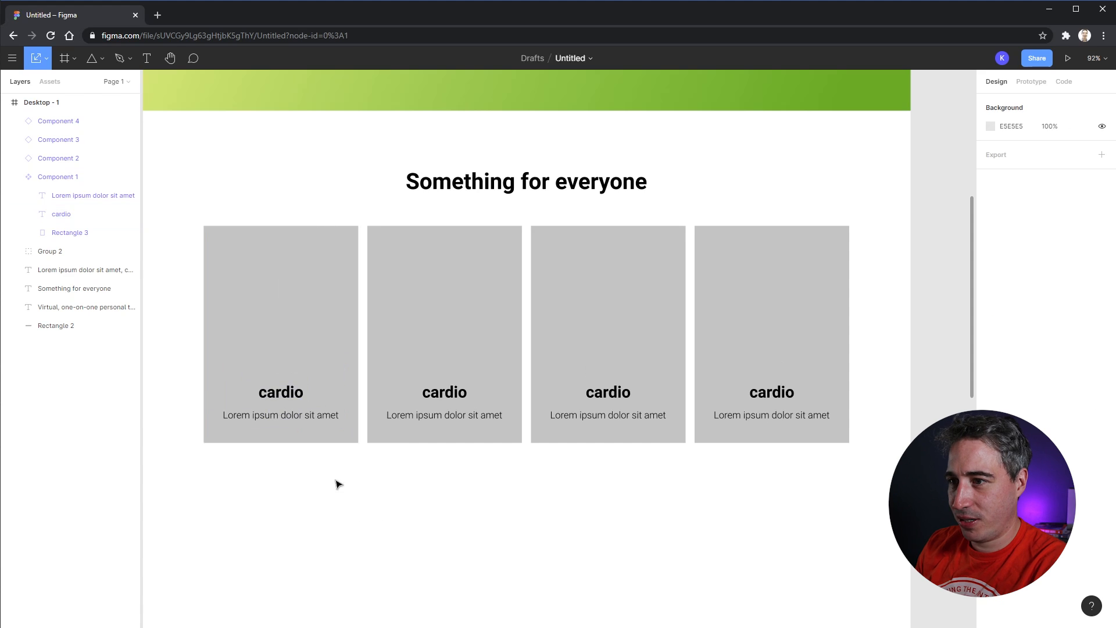
# - Try the Scale tool on the first card's "cardio" label to test how the component's copies follow, and undo it
pyautogui.click(297, 394)
pyautogui.click(299, 393)
pyautogui.press('k')
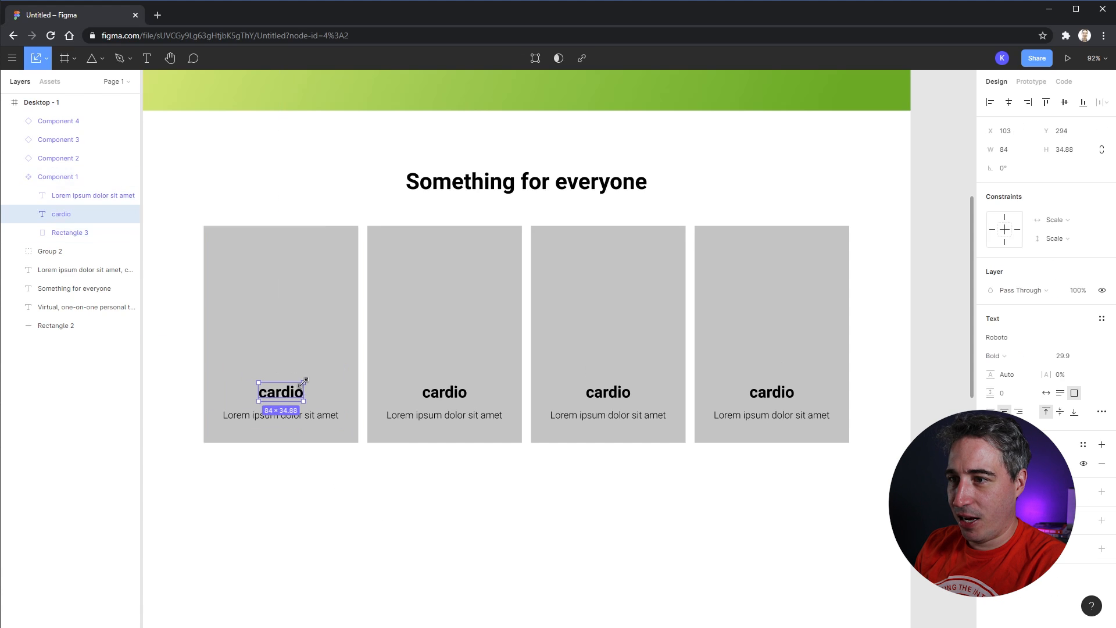
pyautogui.moveTo(303, 382); pyautogui.dragTo(334, 367)
pyautogui.hotkey('ctrl', 'z')
pyautogui.click(288, 383)
pyautogui.hotkey('ctrl', 'z')
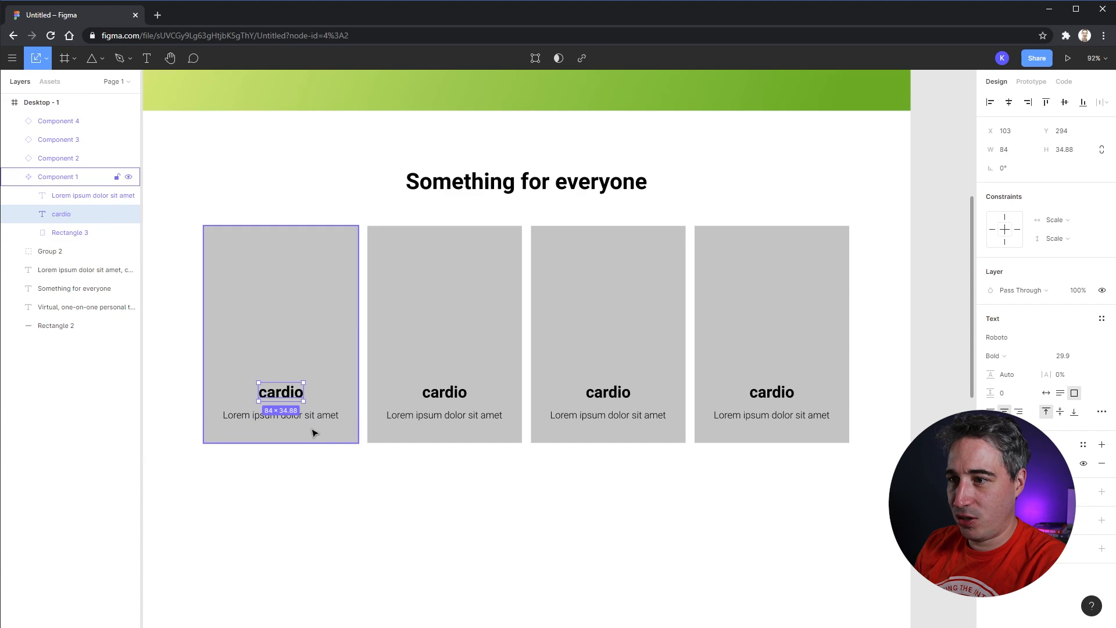
pyautogui.click(388, 499)
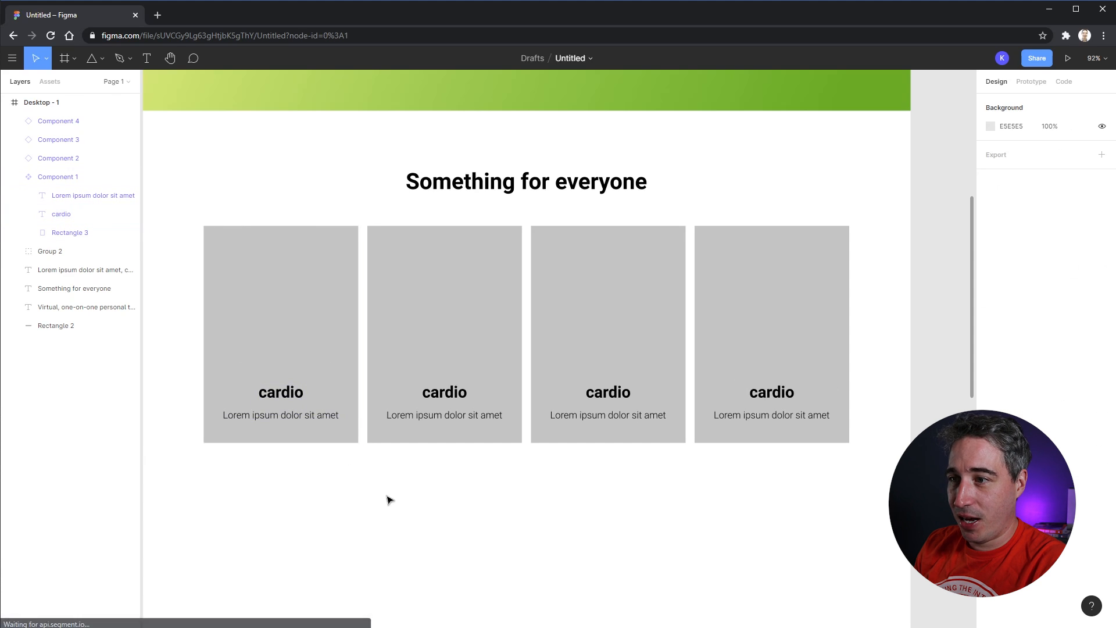
pyautogui.click(308, 435)
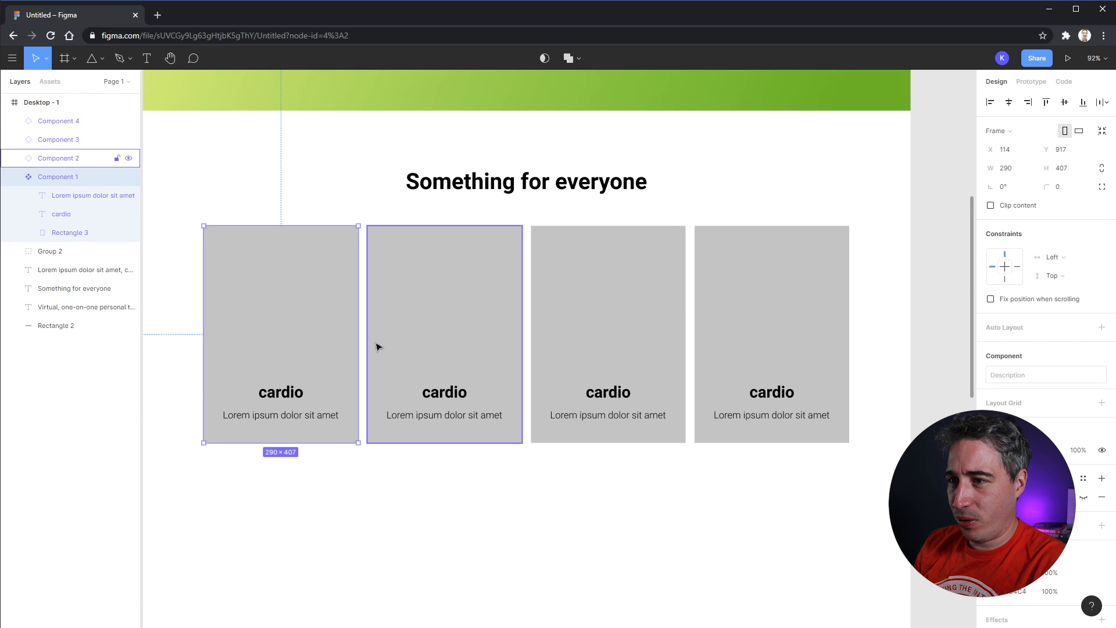
pyautogui.click(346, 473)
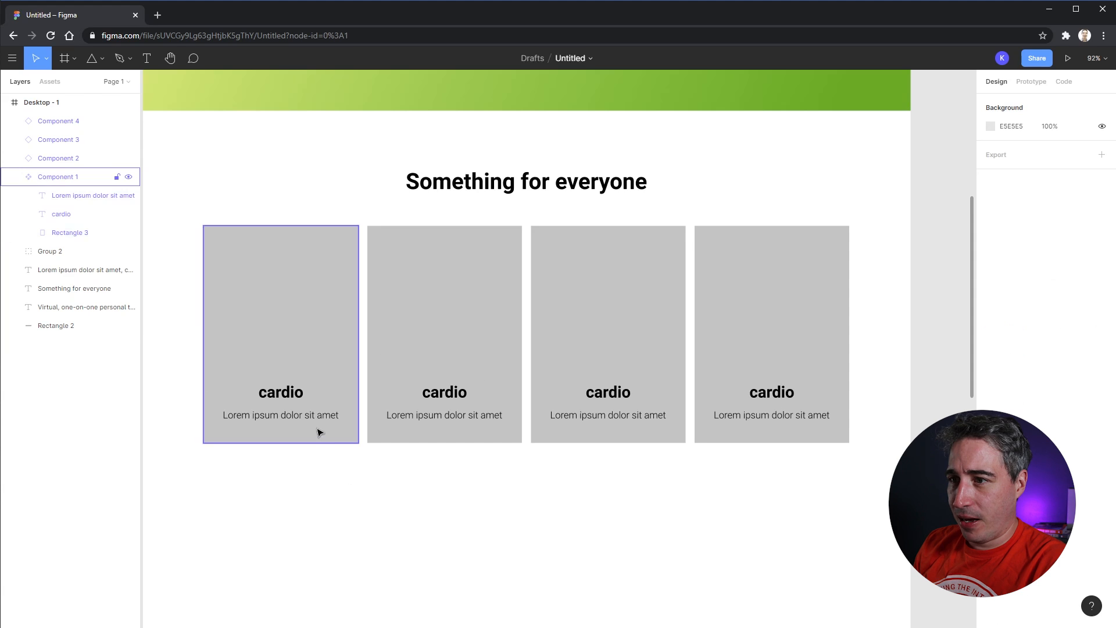
# - Change the second card's "cardio" label to "strength"
pyautogui.click(288, 390)
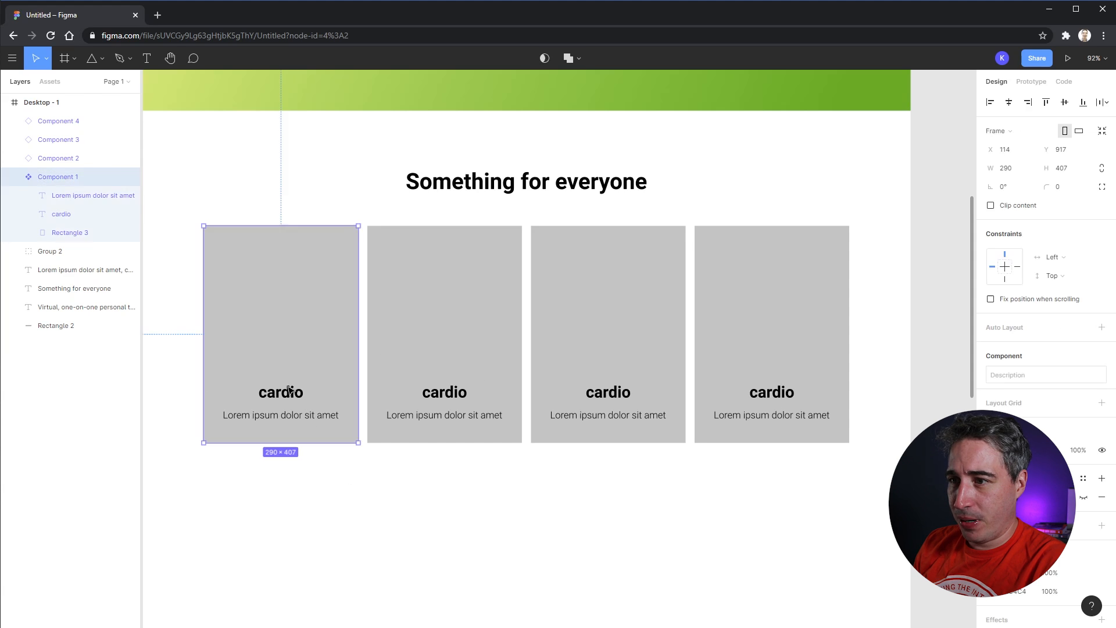
pyautogui.click(449, 397)
pyautogui.doubleClick(437, 397)
pyautogui.doubleClick(454, 393)
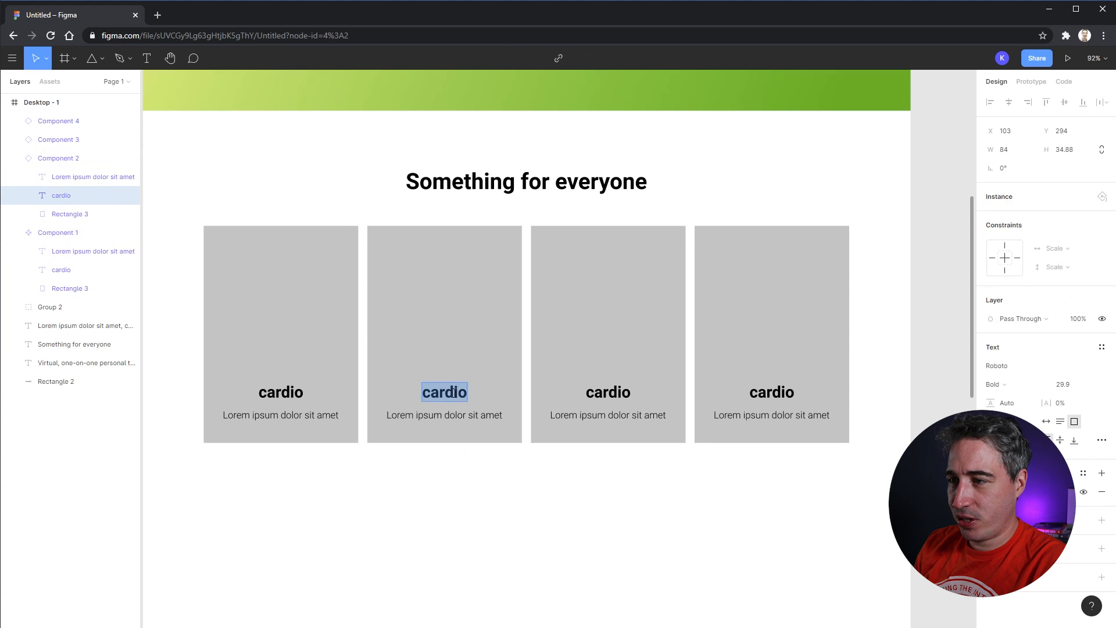
pyautogui.write('st')
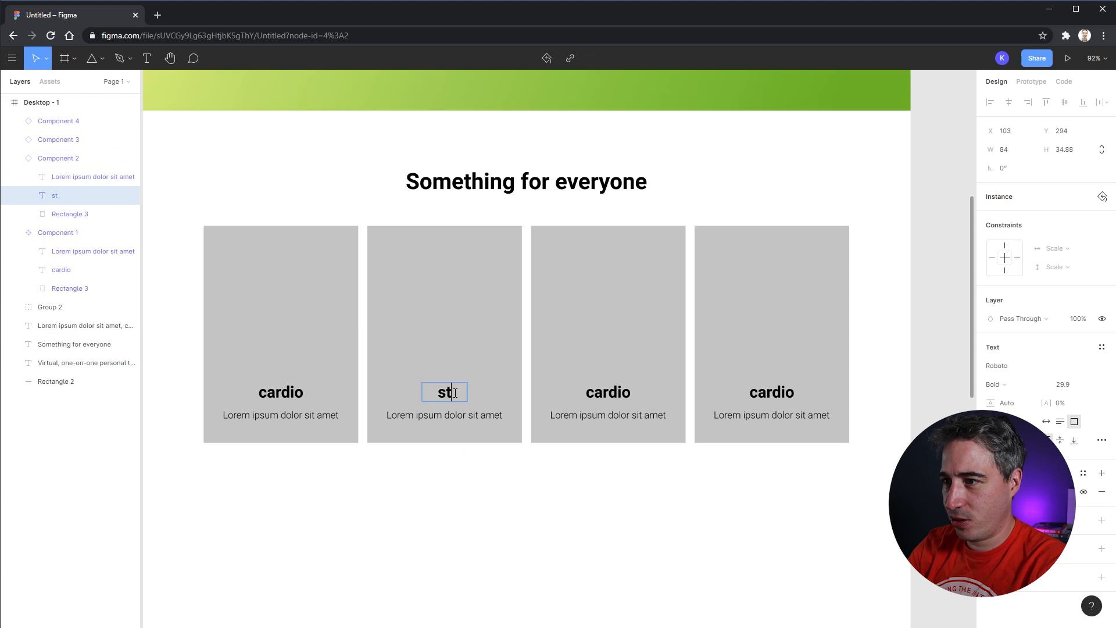
pyautogui.write('rength')
pyautogui.press('Escape')
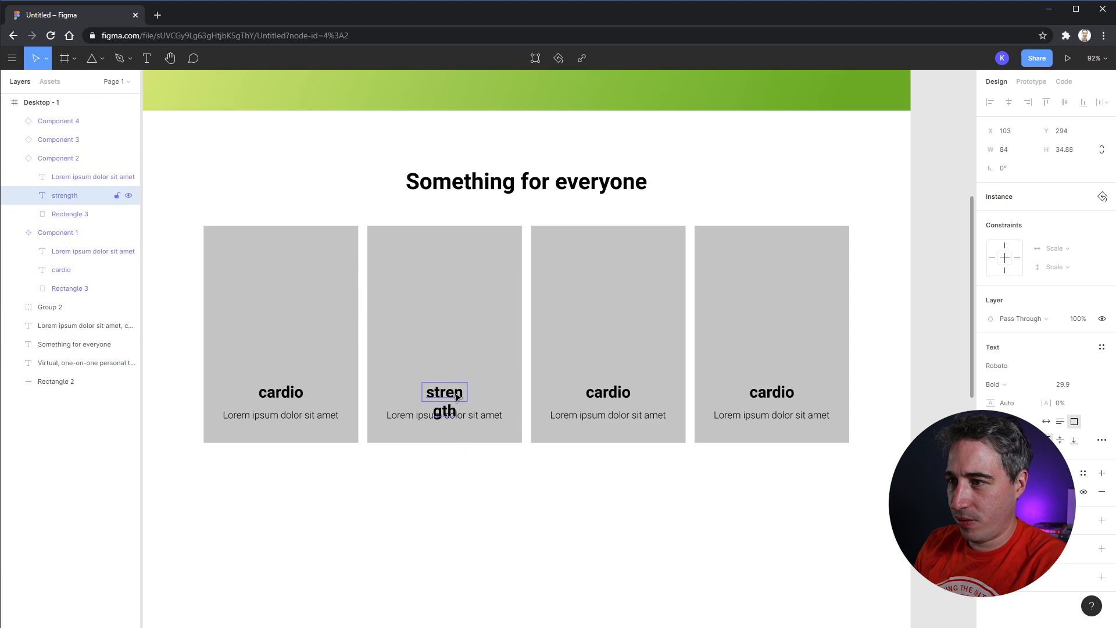
# - Widen the "cardio" label's text box in the first card's main component to 240 px, keeping it centred in the card
pyautogui.doubleClick(286, 393)
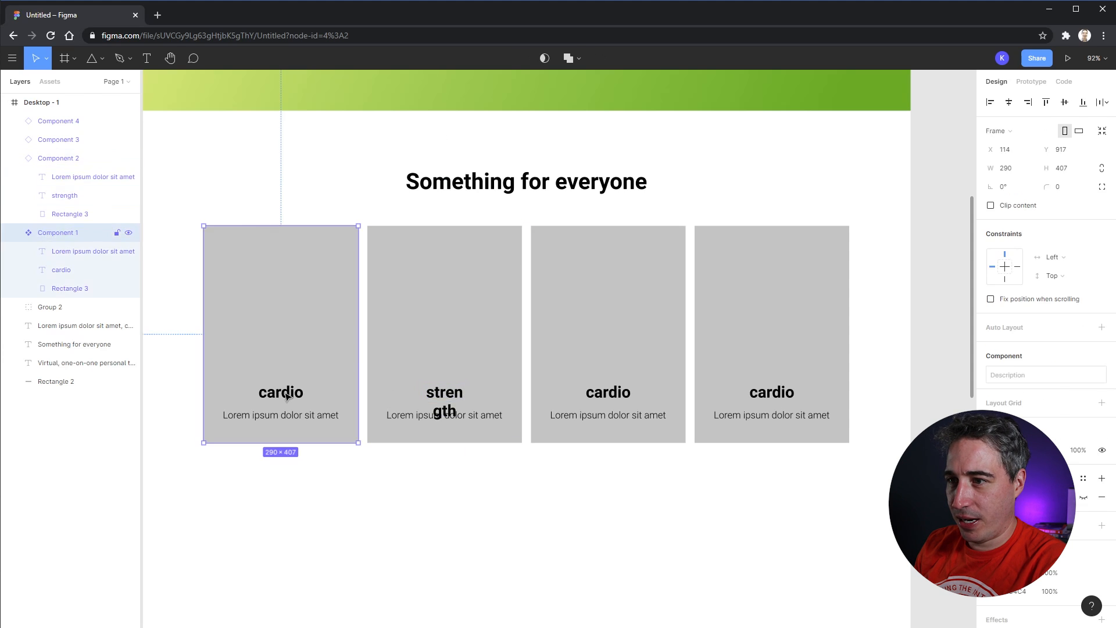
pyautogui.moveTo(302, 392); pyautogui.dragTo(345, 391)
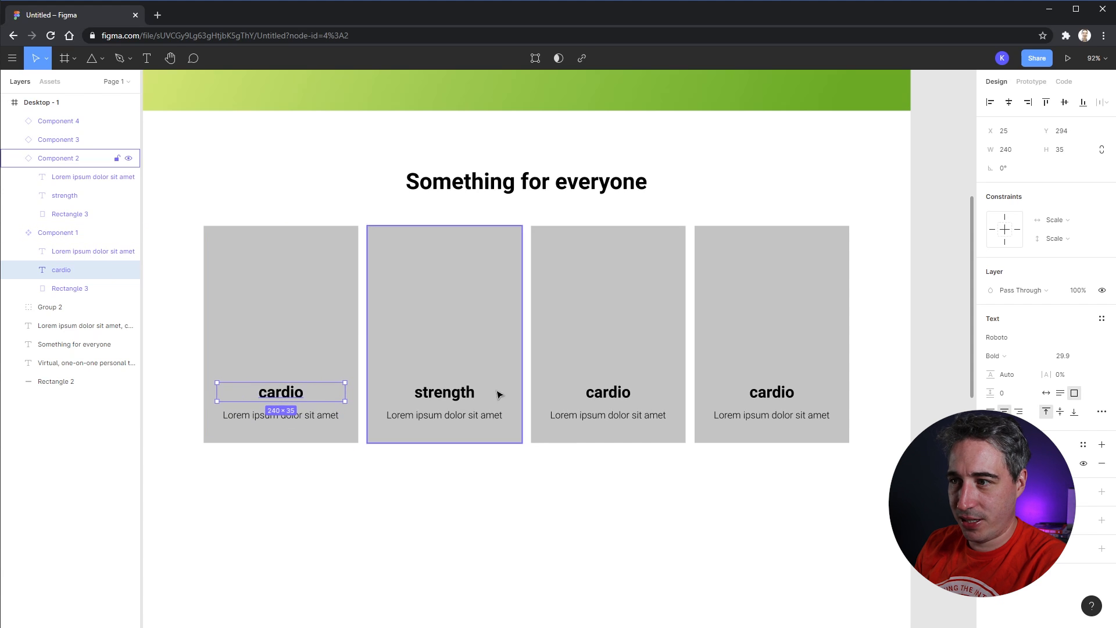
pyautogui.click(459, 395)
pyautogui.click(459, 396)
# - Change the third card's label to "flexibility" and the fourth card's label to "home gym"
pyautogui.click(618, 396)
pyautogui.click(617, 396)
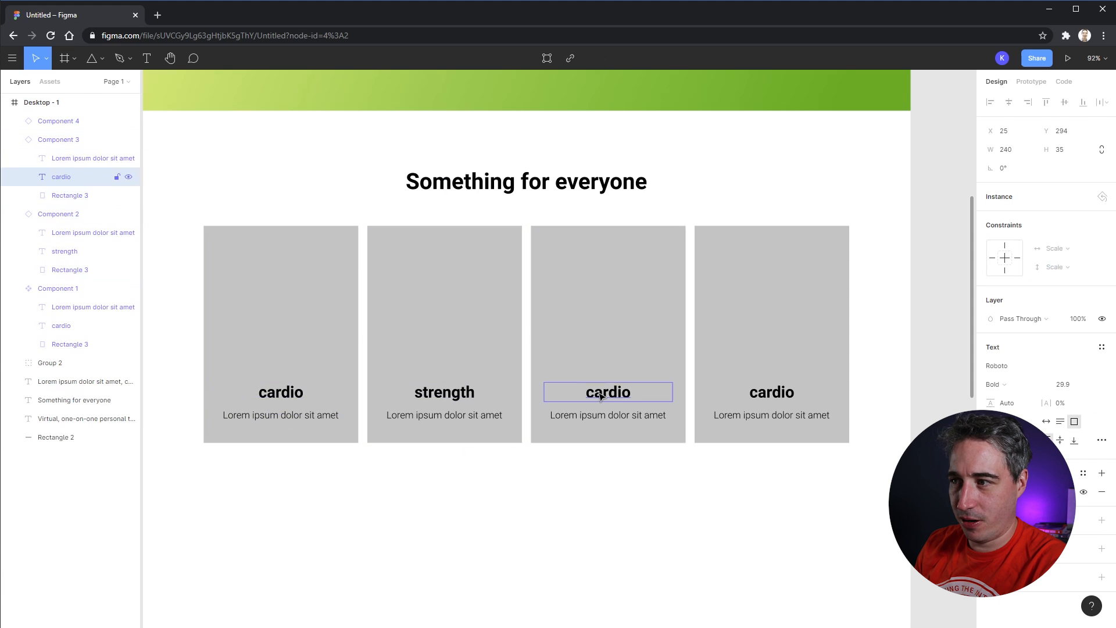
pyautogui.doubleClick(618, 396)
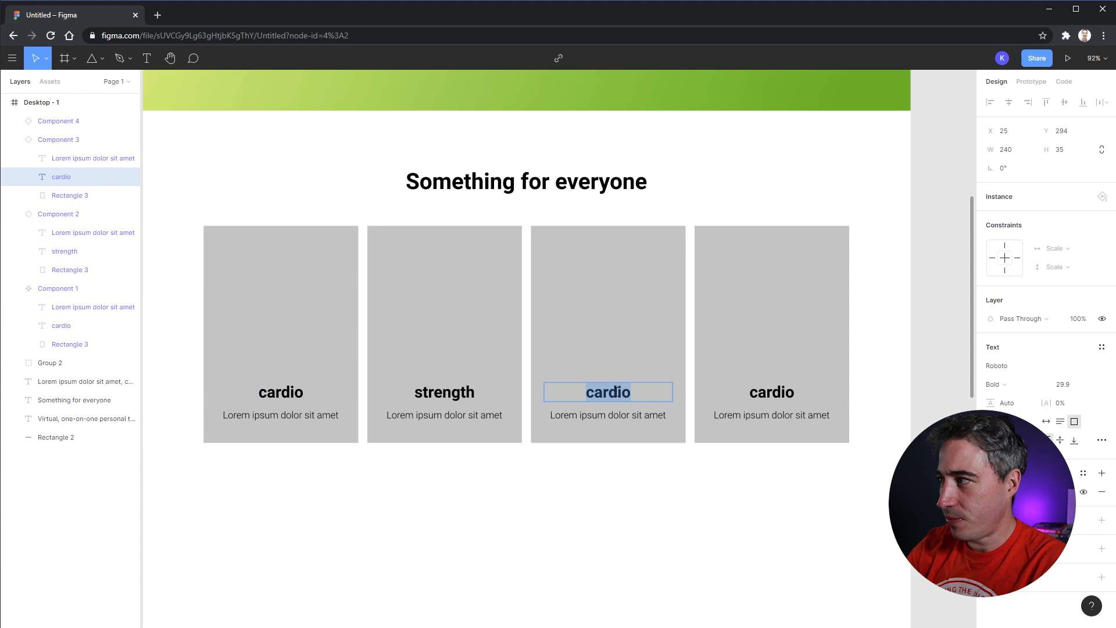
pyautogui.write('flexibility')
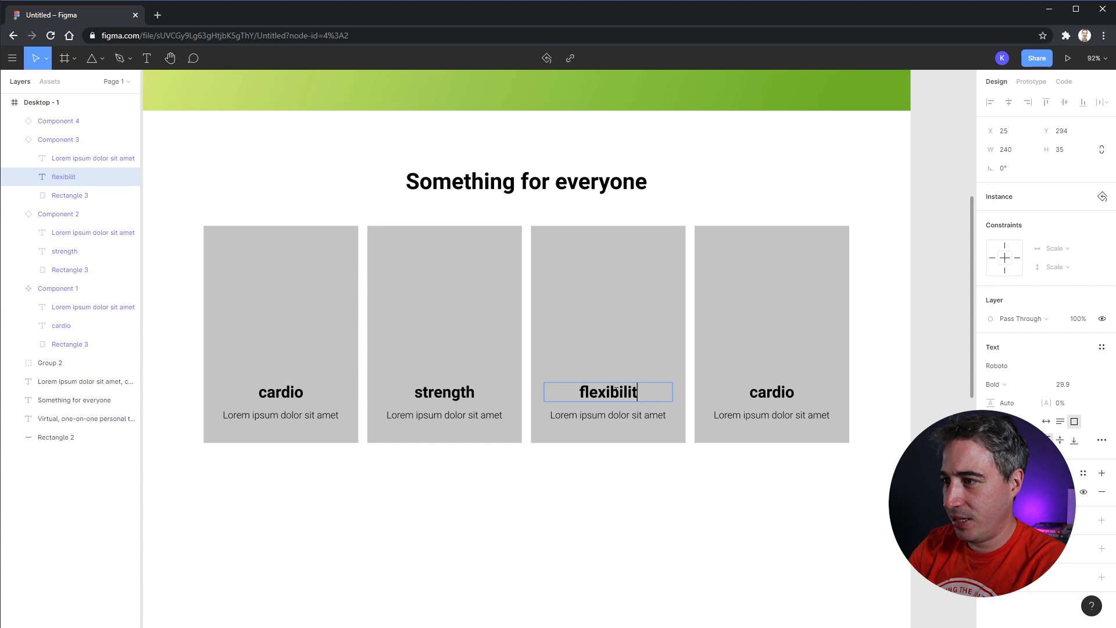
pyautogui.doubleClick(775, 394)
pyautogui.write('home gym')
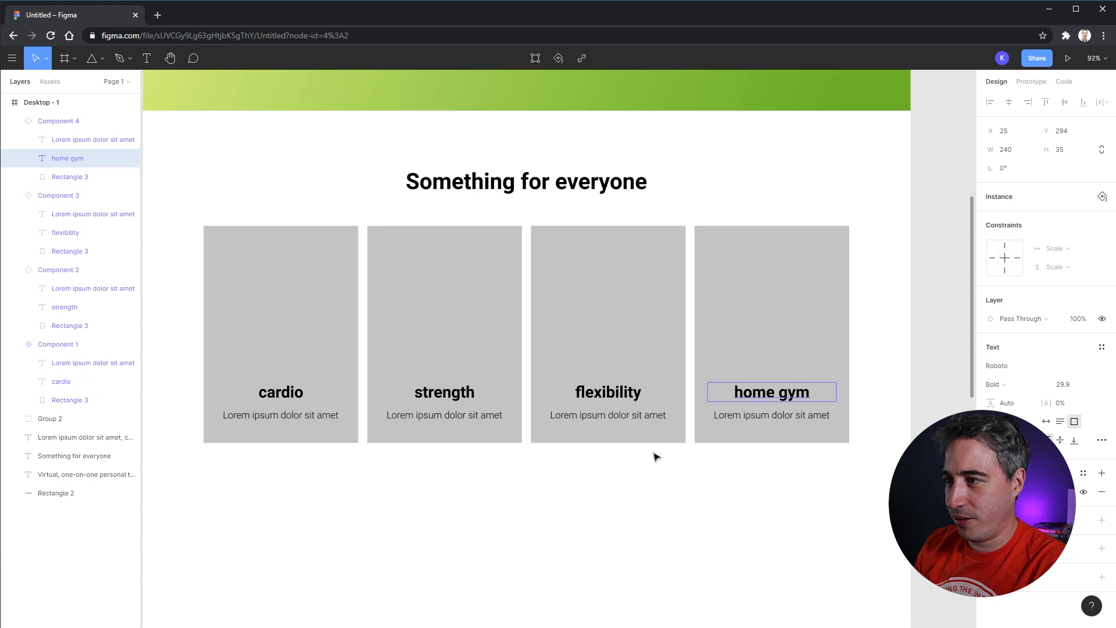
pyautogui.click(712, 489)
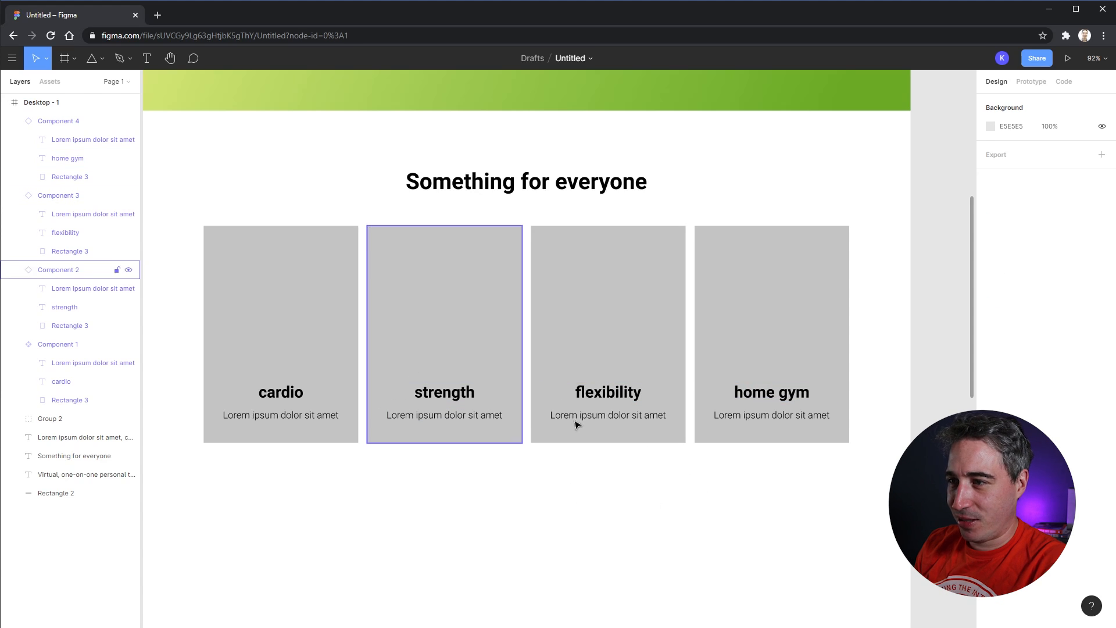
# - Copy the hero's gradient, text and video placeholder below the four cards, and delete the video placeholder from the copy
pyautogui.moveTo(705, 366); pyautogui.dragTo(710, 451)
pyautogui.scroll(4, 710, 451)
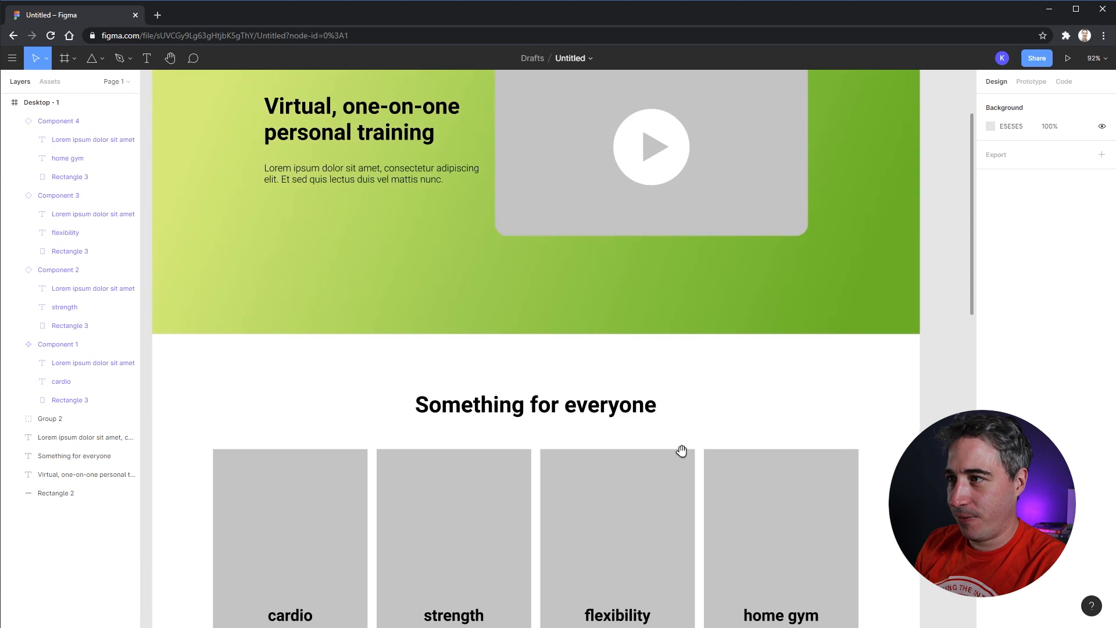
pyautogui.moveTo(267, 438); pyautogui.dragTo(817, 184)
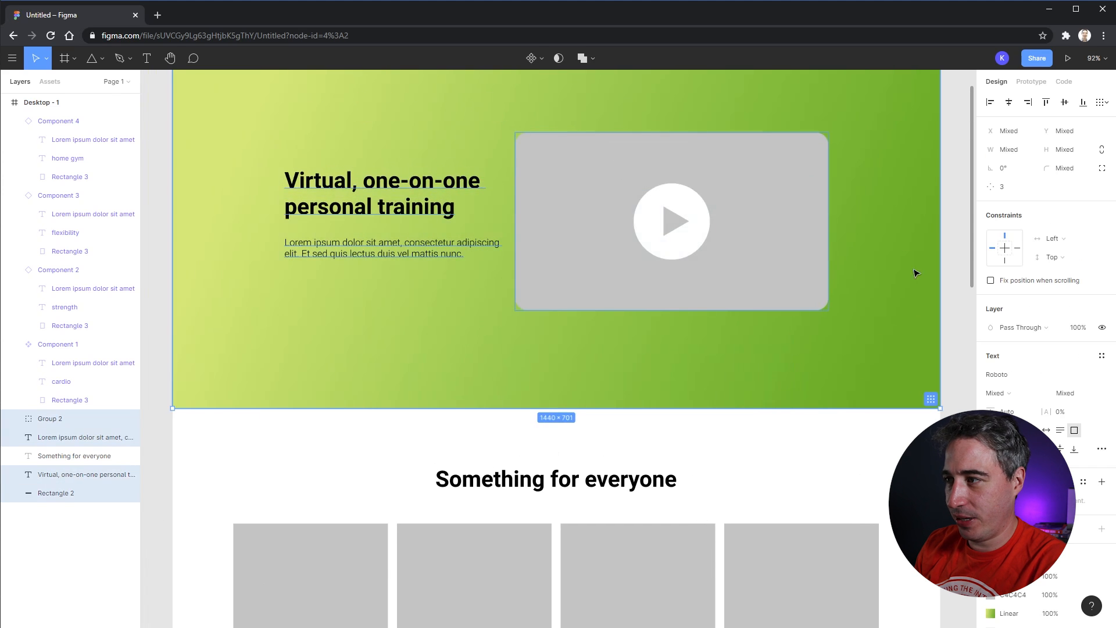
pyautogui.moveTo(908, 212); pyautogui.dragTo(908, 548)
pyautogui.moveTo(895, 529); pyautogui.dragTo(906, 553)
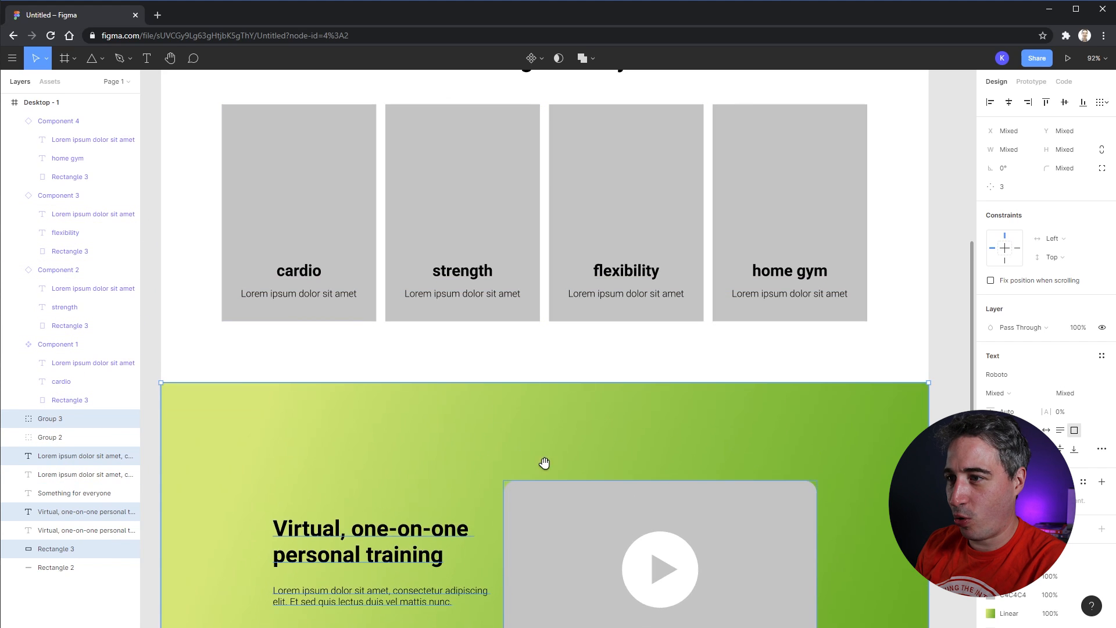
pyautogui.moveTo(543, 463); pyautogui.dragTo(553, 268)
pyautogui.moveTo(641, 251); pyautogui.dragTo(642, 268)
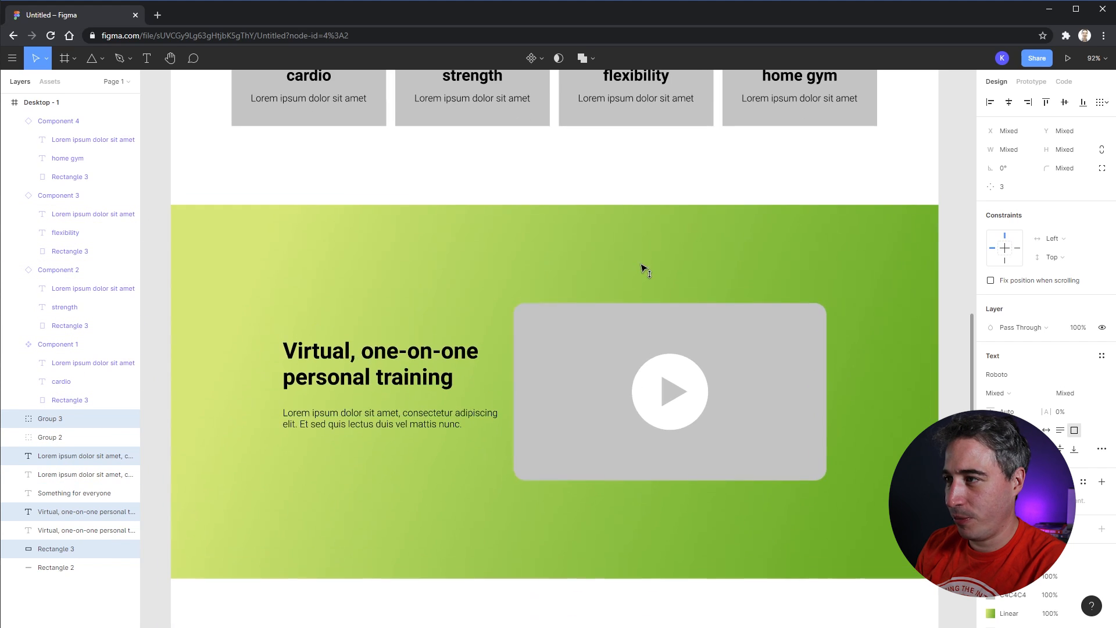
pyautogui.click(610, 356)
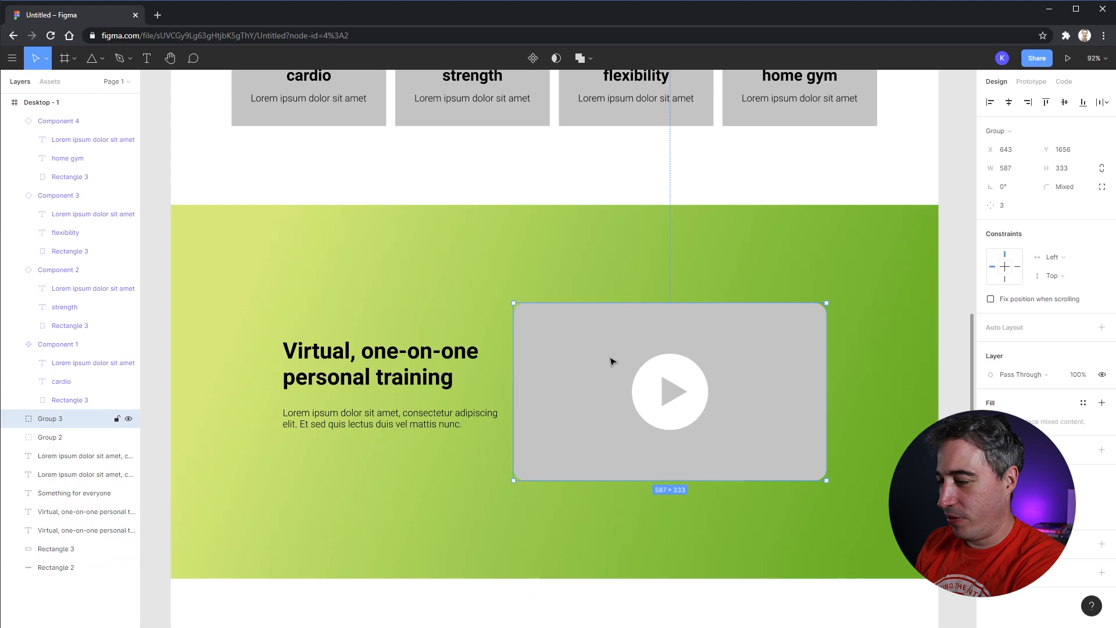
pyautogui.press('Delete')
# - Centre-align the copied heading and paragraph, and move them to the upper middle of the second gradient section
pyautogui.click(396, 370)
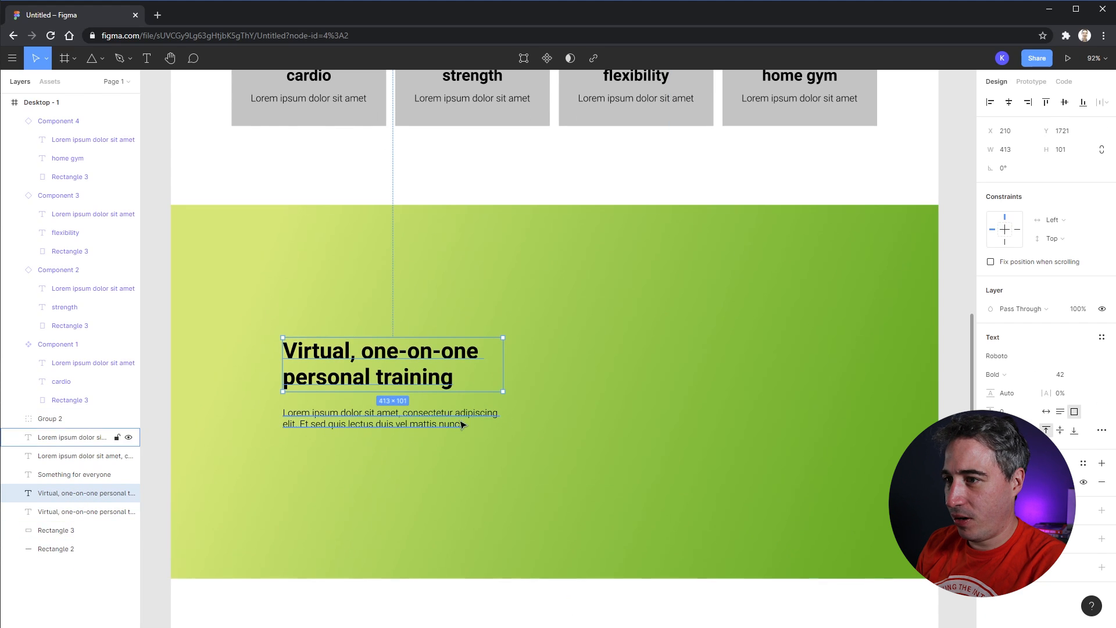
pyautogui.keyDown('shift'); pyautogui.click(414, 426); pyautogui.keyUp('shift')
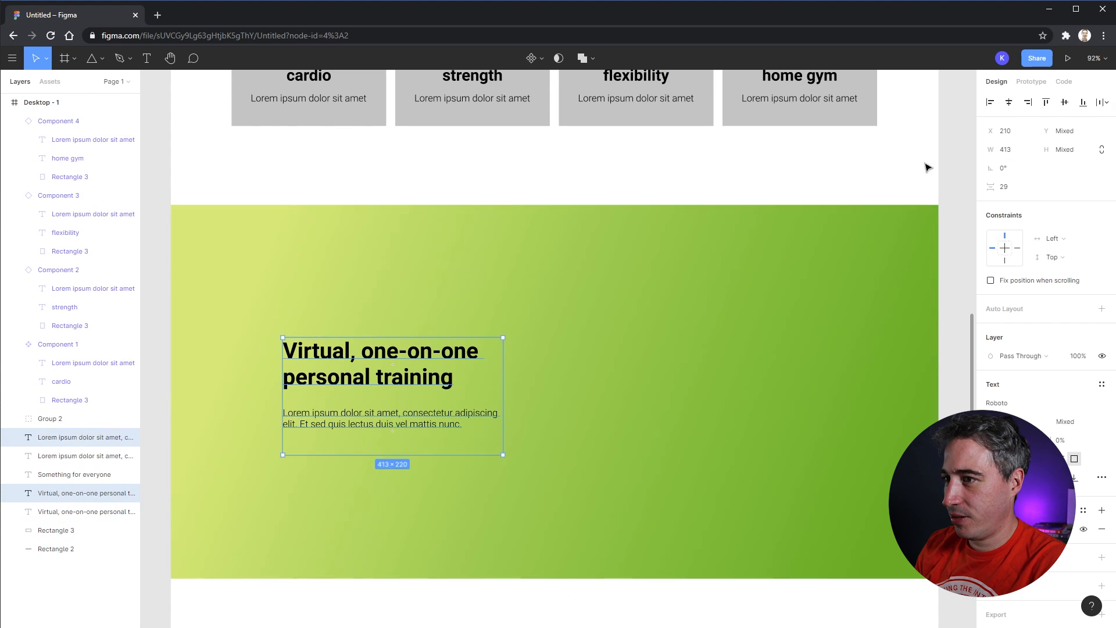
pyautogui.hotkey('ctrl', 'alt', 't')
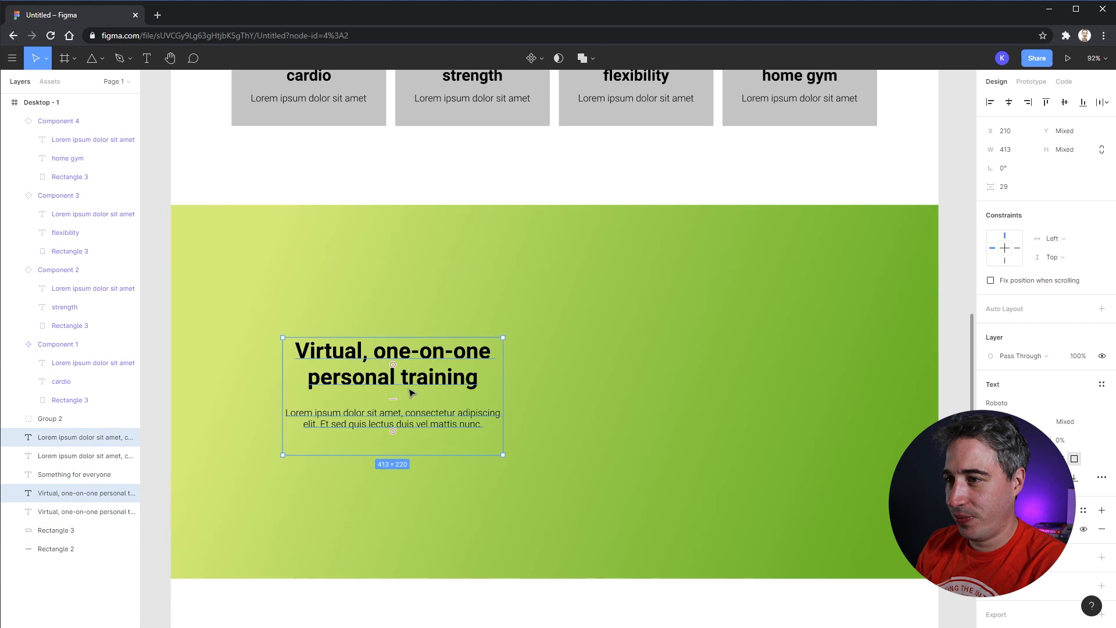
pyautogui.moveTo(409, 390); pyautogui.dragTo(544, 313)
pyautogui.click(672, 200)
# - Replace the copied heading's text with "Try for free" and widen the paragraph beneath it to about 545 px
pyautogui.doubleClick(594, 274)
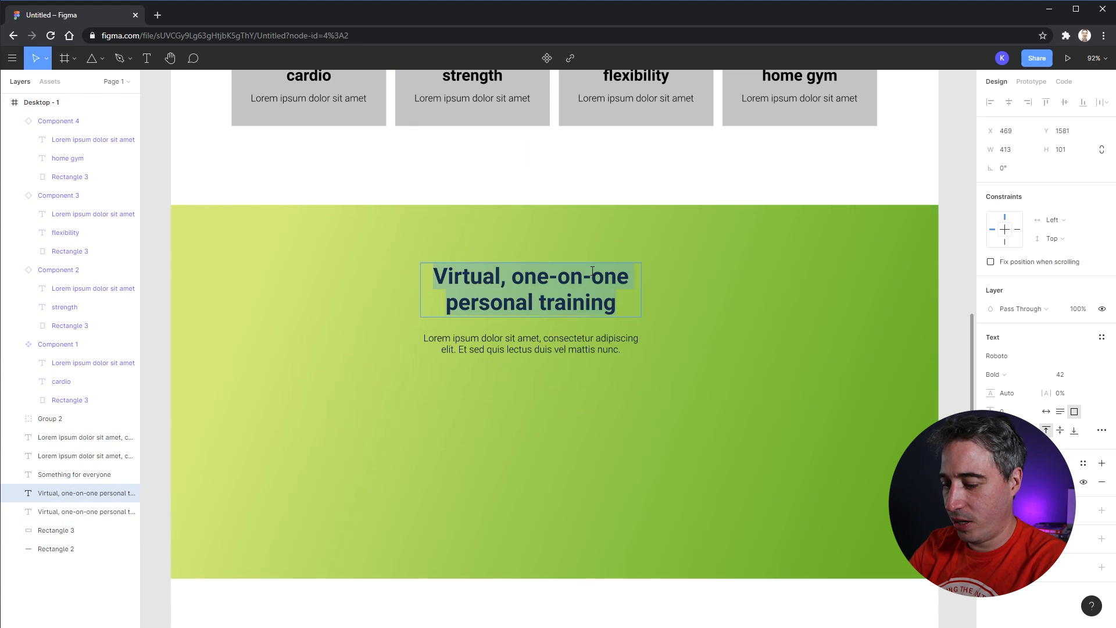
pyautogui.write('Try for free')
pyautogui.press('Escape')
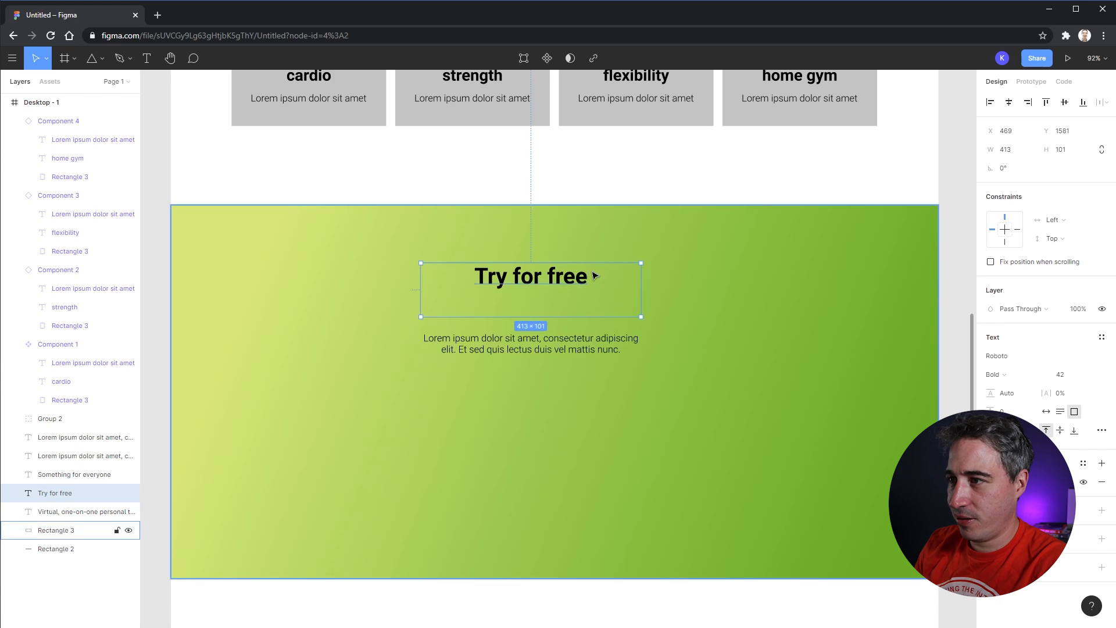
pyautogui.doubleClick(641, 317)
pyautogui.moveTo(605, 348); pyautogui.dragTo(676, 319)
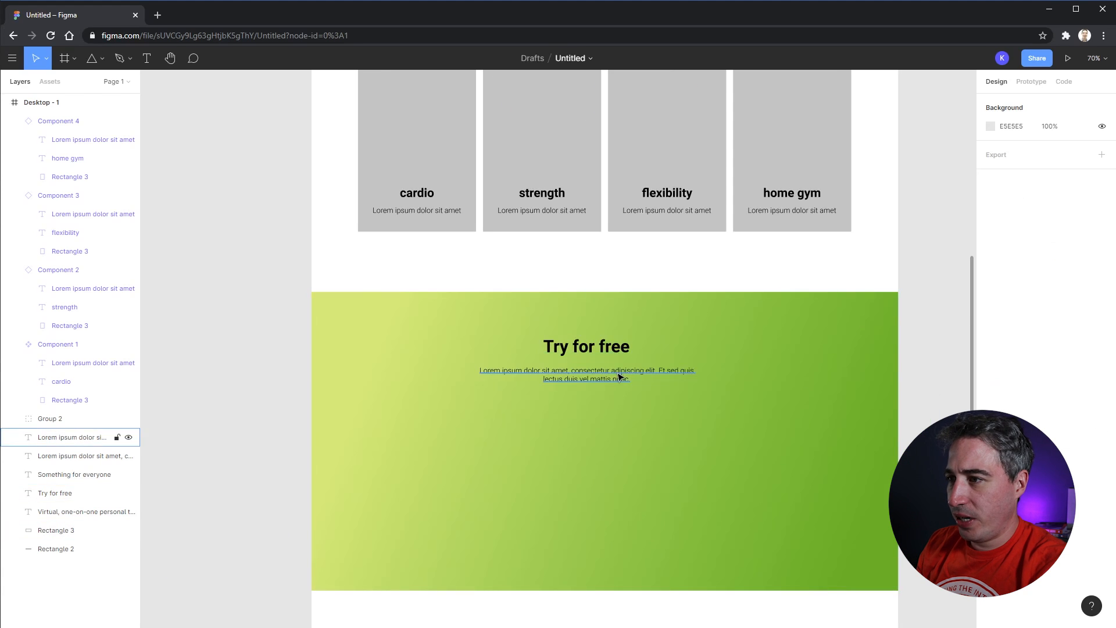
# - Place a size 21 copy of the heading centred below the paragraph, reading "sign up now", with its box fitted to the text
pyautogui.click(614, 354)
pyautogui.moveTo(614, 355); pyautogui.dragTo(611, 414)
pyautogui.doubleClick(590, 412)
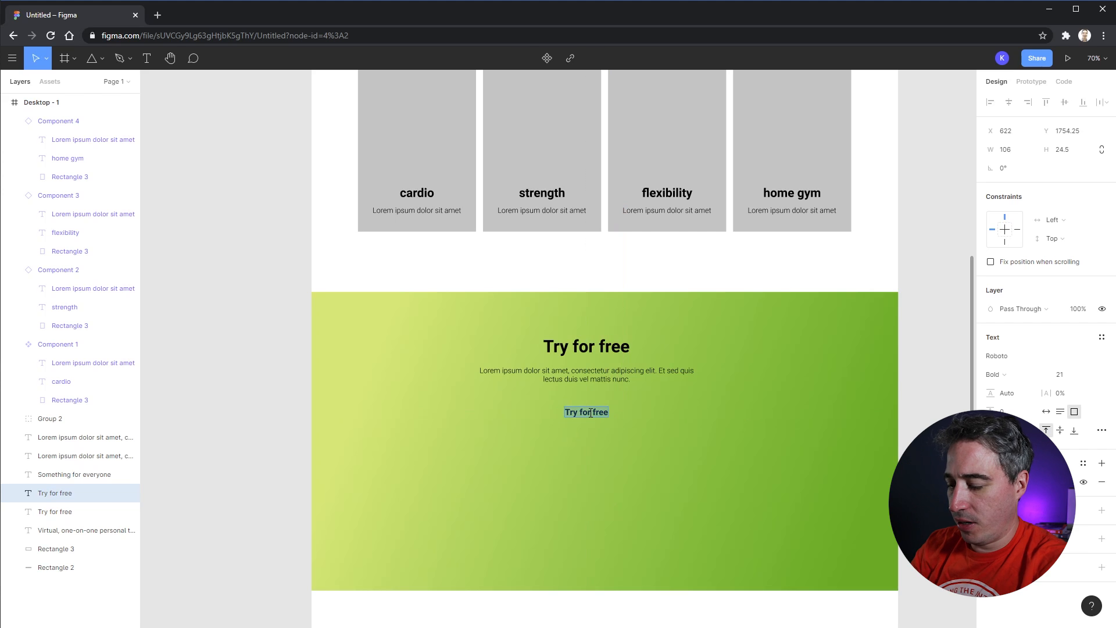
pyautogui.write('sign up now')
pyautogui.press('Escape')
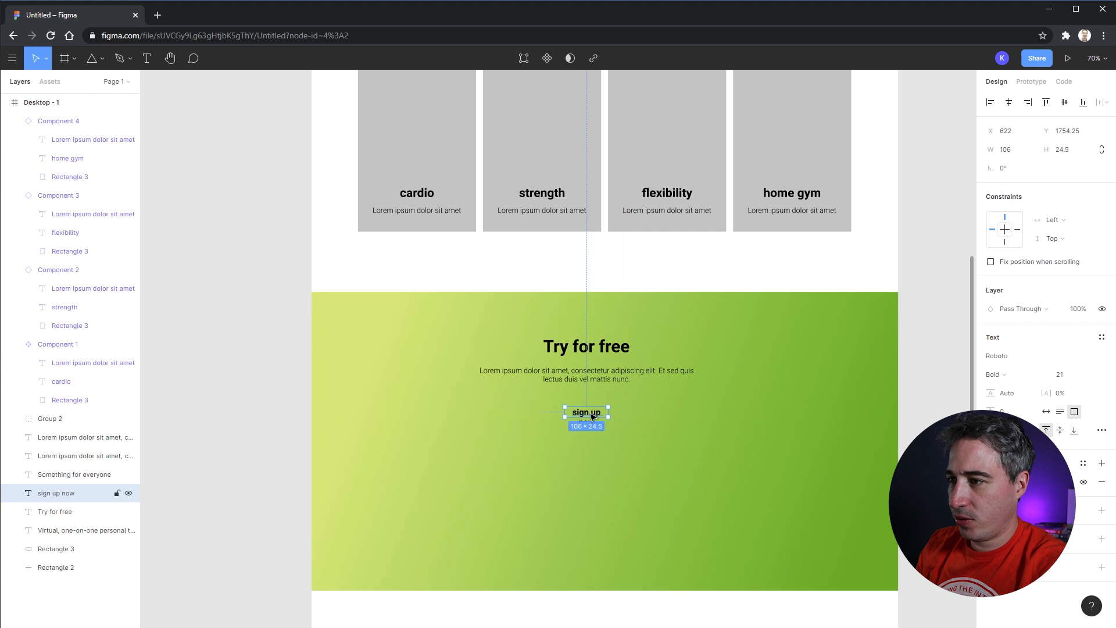
pyautogui.moveTo(609, 413); pyautogui.dragTo(620, 413)
pyautogui.doubleClick(620, 414)
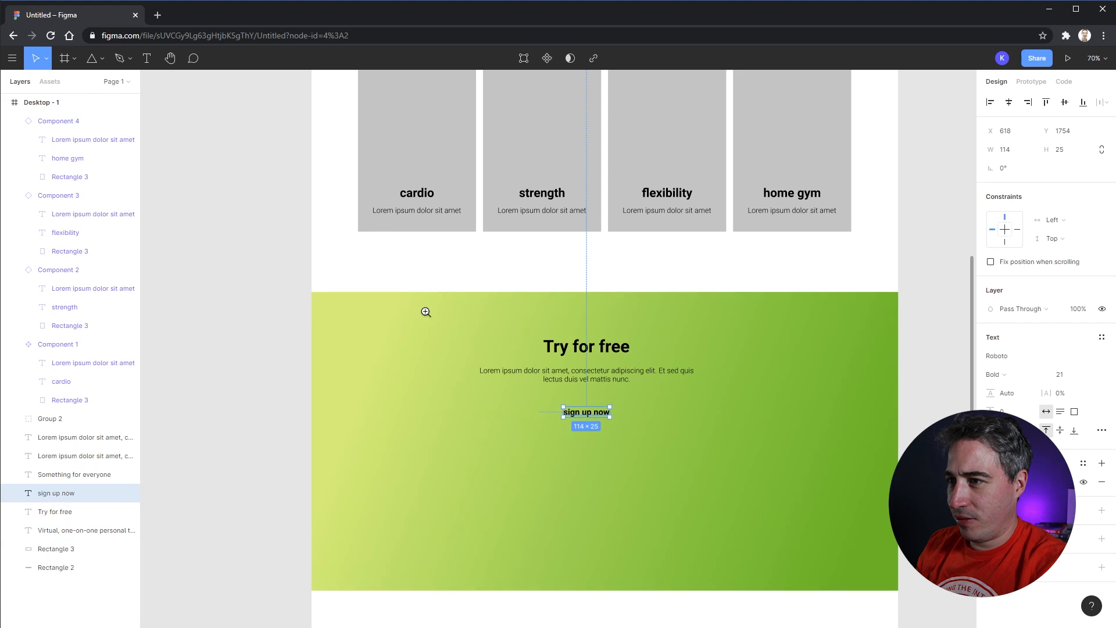
pyautogui.moveTo(426, 312); pyautogui.dragTo(768, 476)
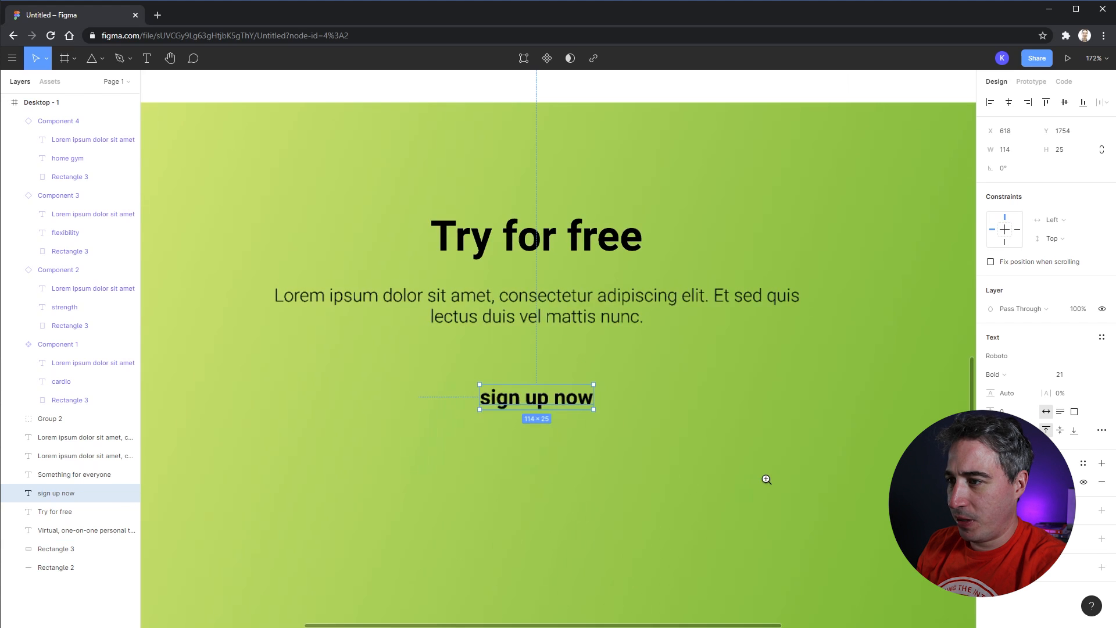
pyautogui.press('space')
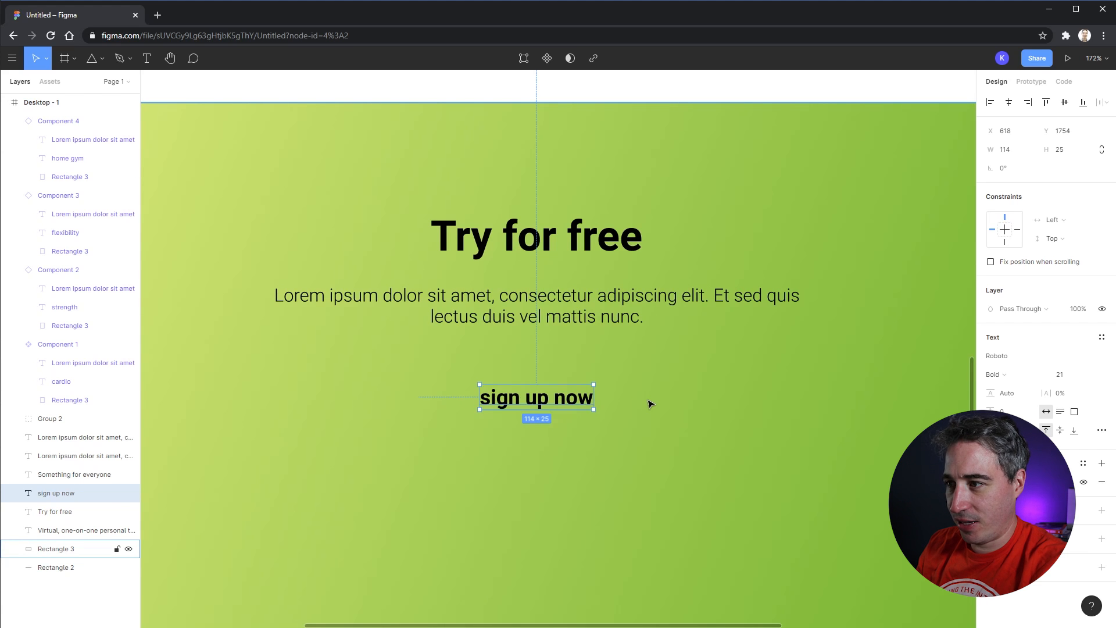
pyautogui.hscroll(-2, 531, 483)
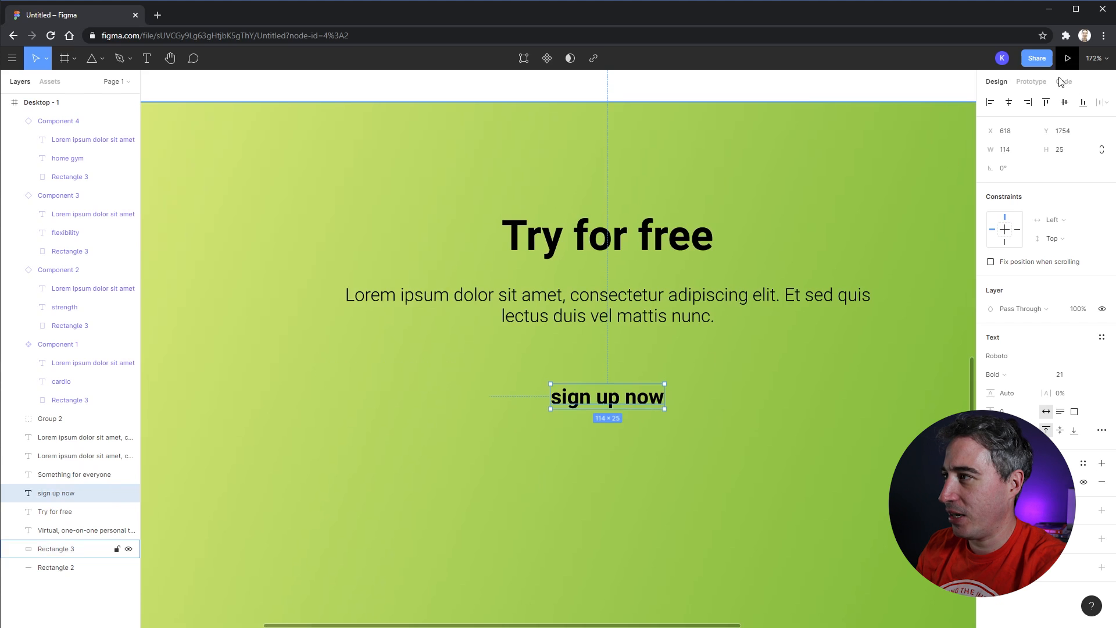
pyautogui.click(745, 366)
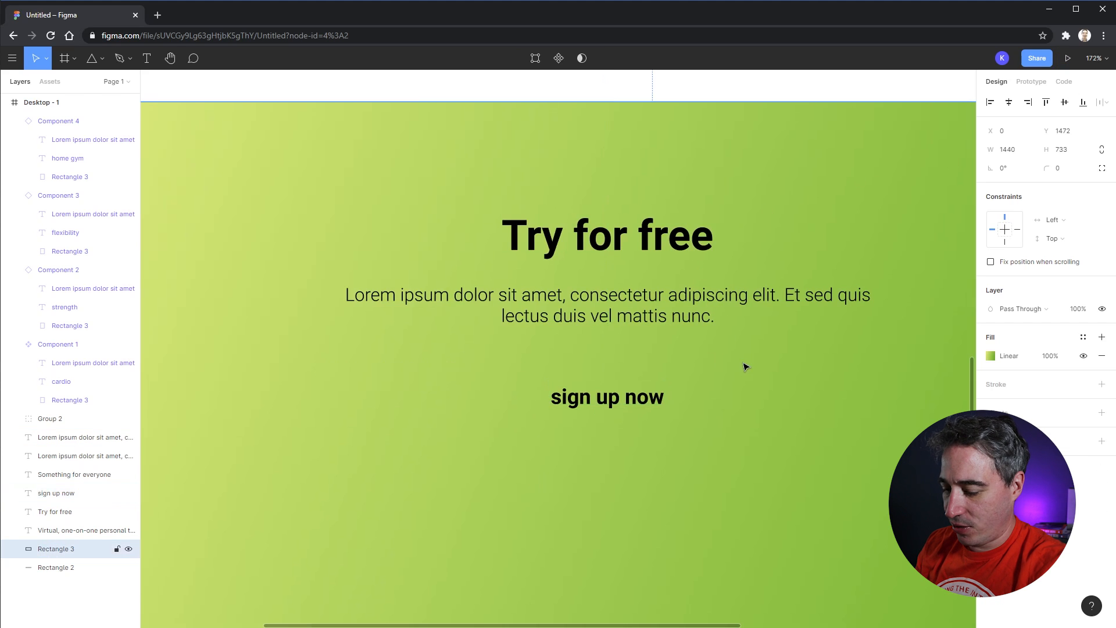
pyautogui.hotkey('shift', '0')
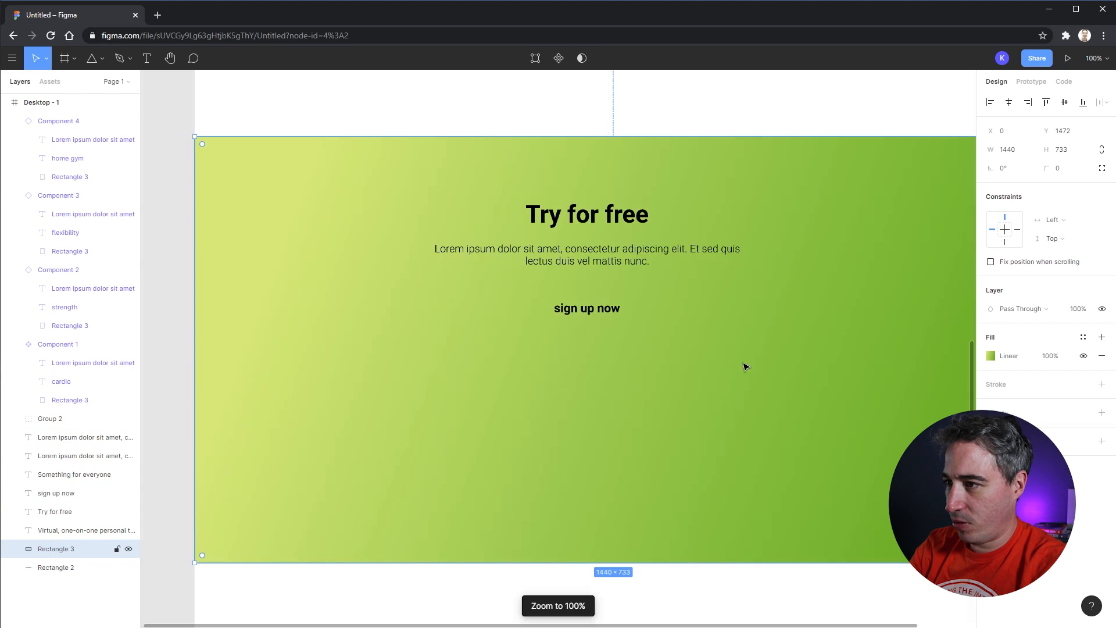
pyautogui.click(551, 261)
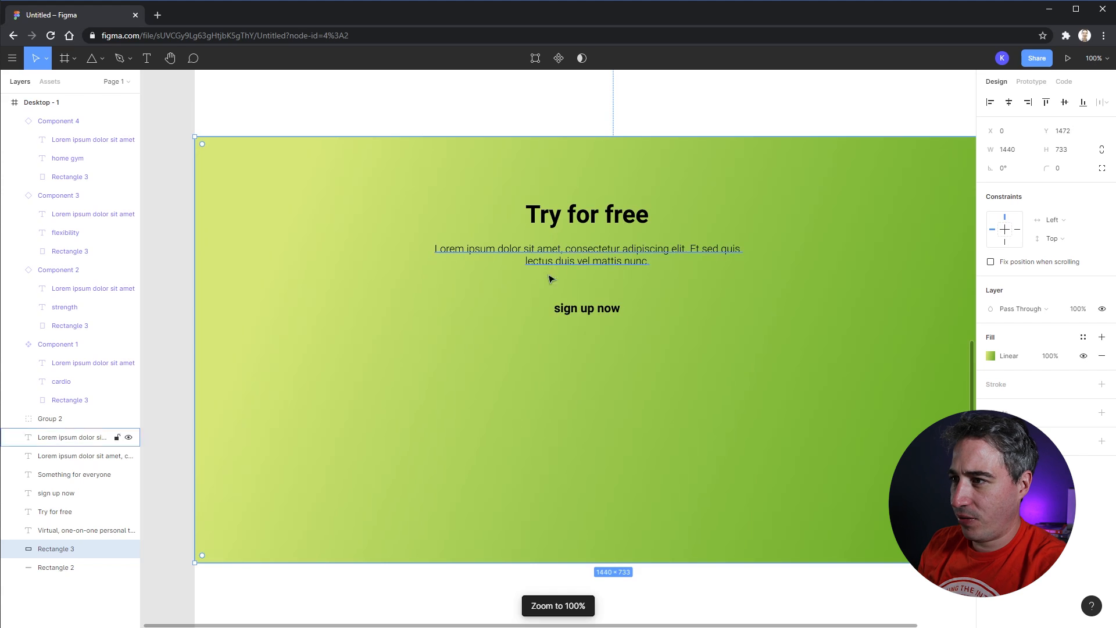
# - Select the "Try for free" heading, the paragraph and the "sign up now" text together, and nudge them slightly down
pyautogui.click(586, 308)
pyautogui.keyDown('shift'); pyautogui.click(591, 249); pyautogui.keyUp('shift')
pyautogui.keyDown('shift'); pyautogui.click(625, 227); pyautogui.keyUp('shift')
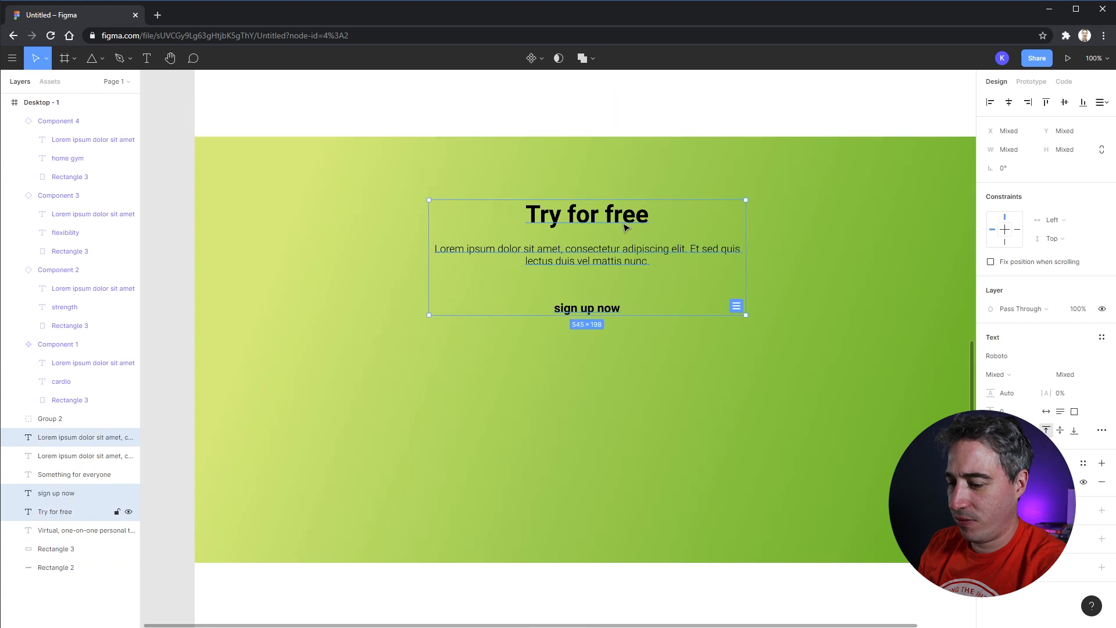
pyautogui.hotkey('shift', '2')
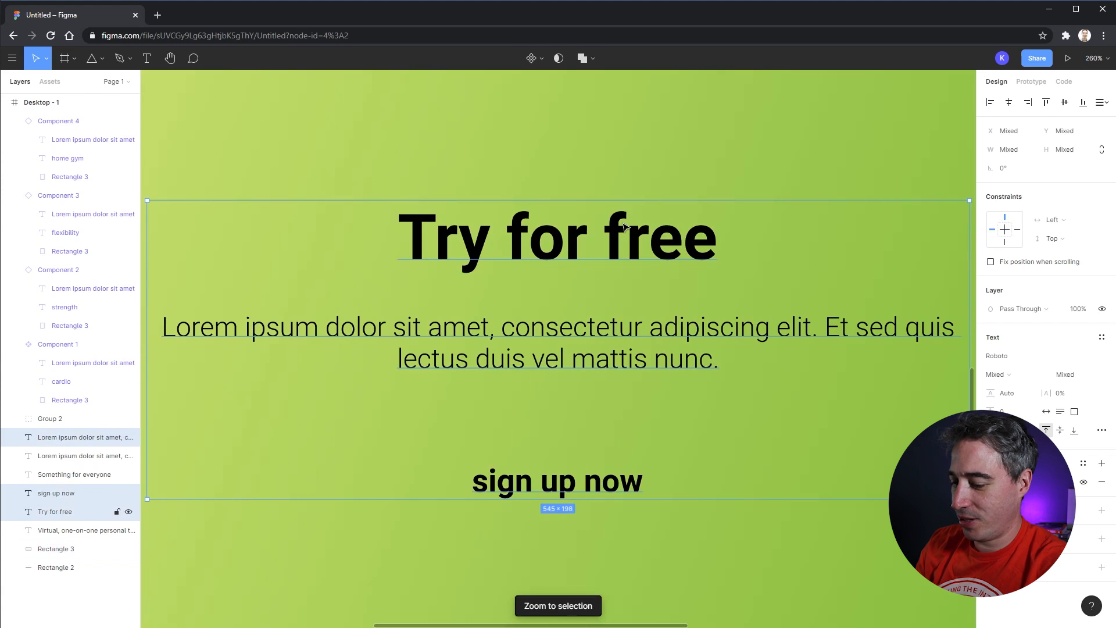
pyautogui.hotkey('shift', '0')
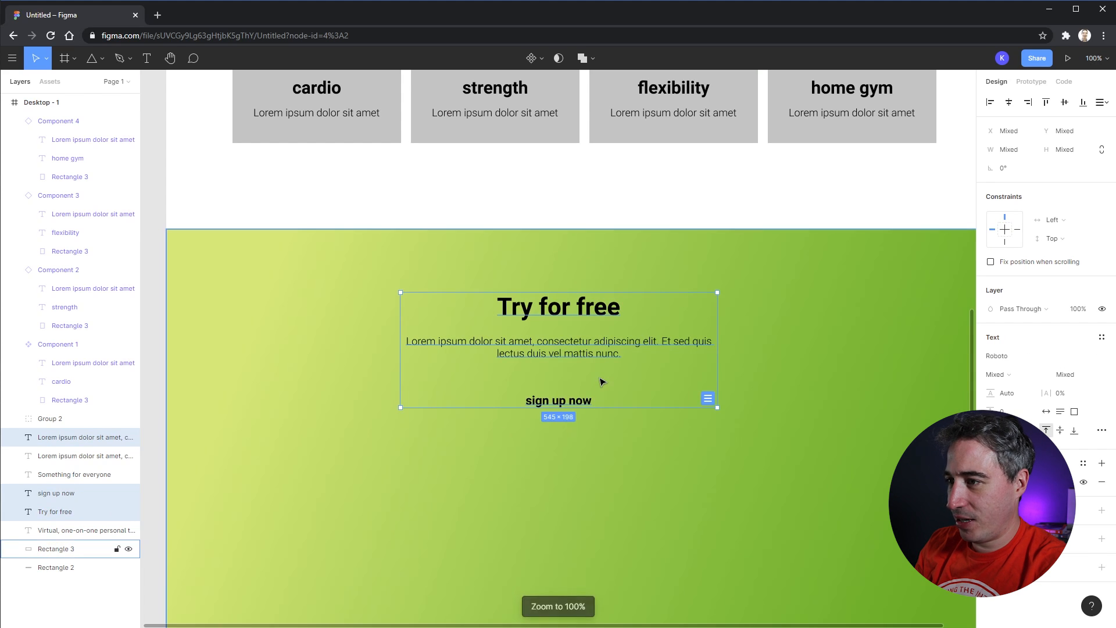
pyautogui.press('Down')
pyautogui.press('Down')
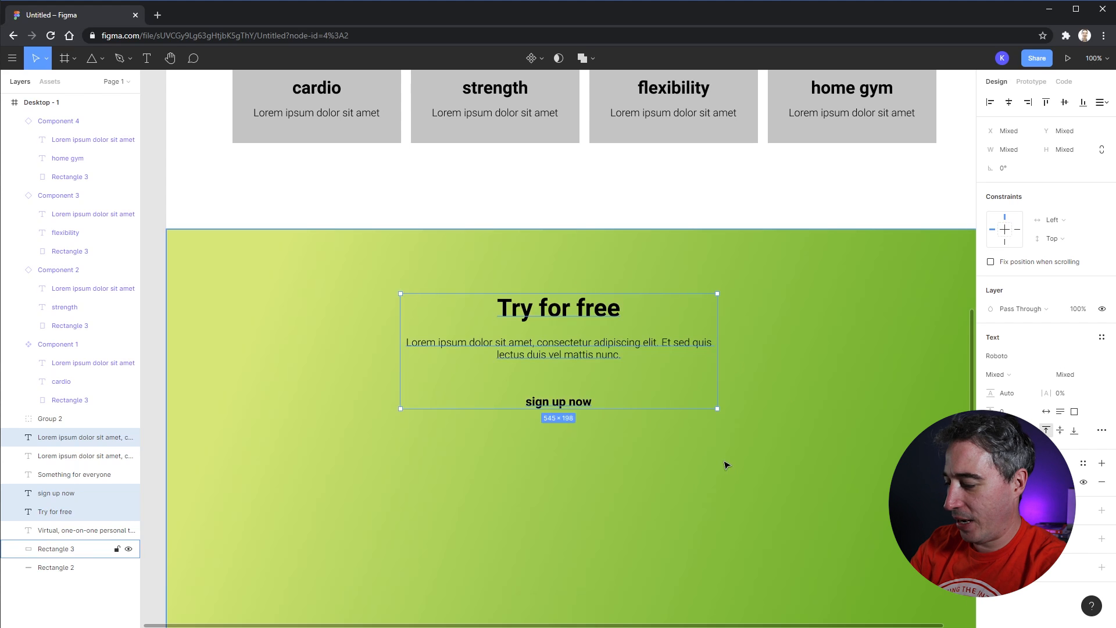
# - Draw a grey rectangle about 166 × 47 px behind the "sign up now" text as a button background
pyautogui.click(670, 457)
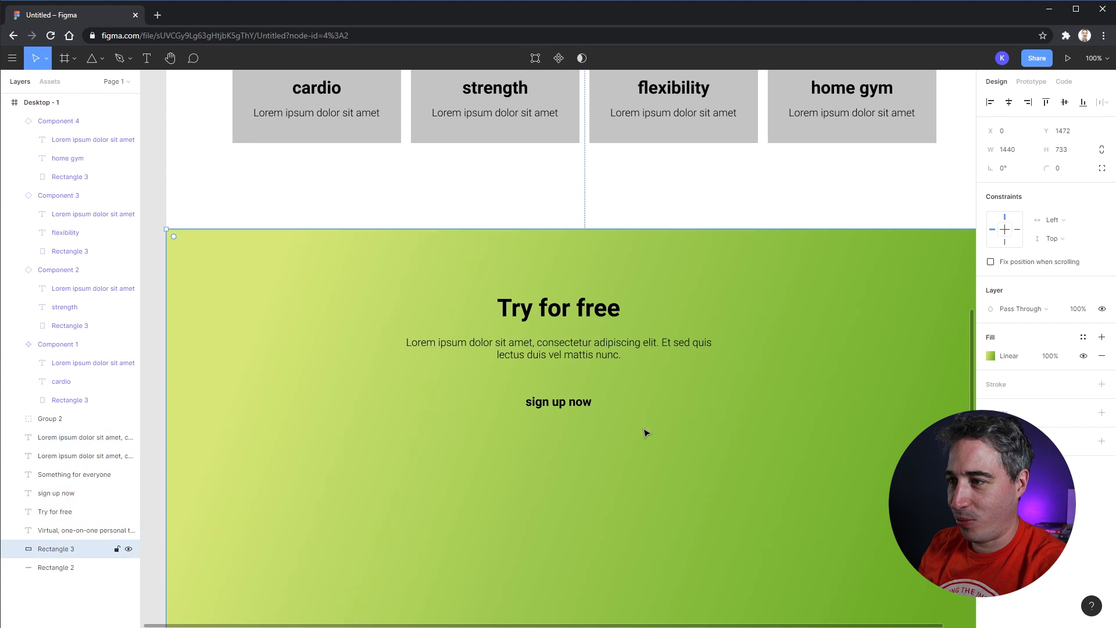
pyautogui.press('z')
pyautogui.moveTo(364, 272); pyautogui.dragTo(763, 462)
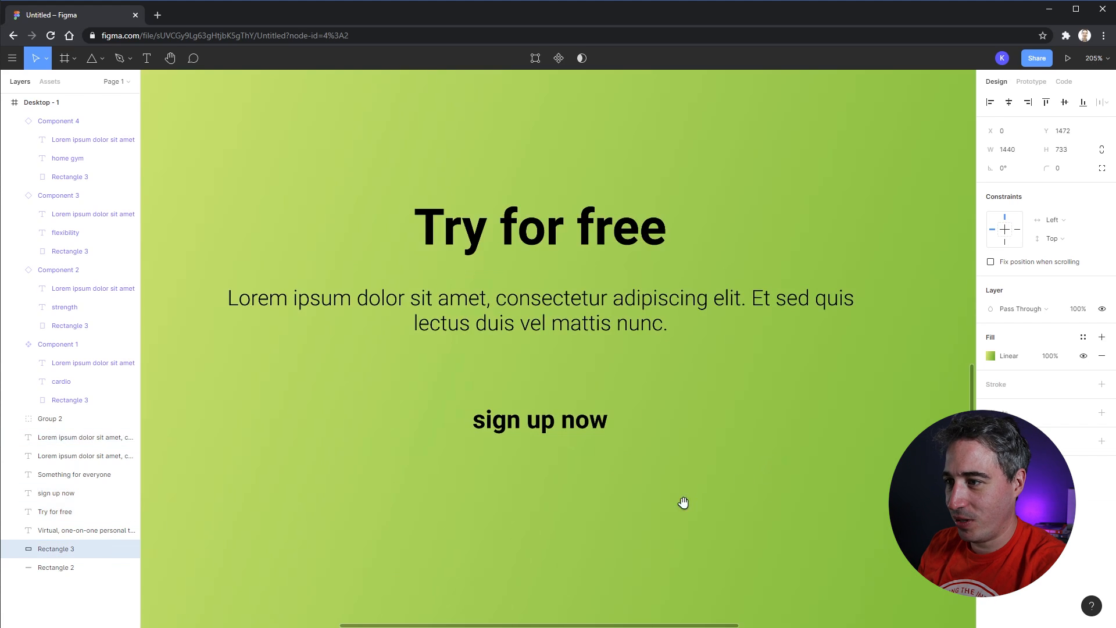
pyautogui.hotkey('shift', '0')
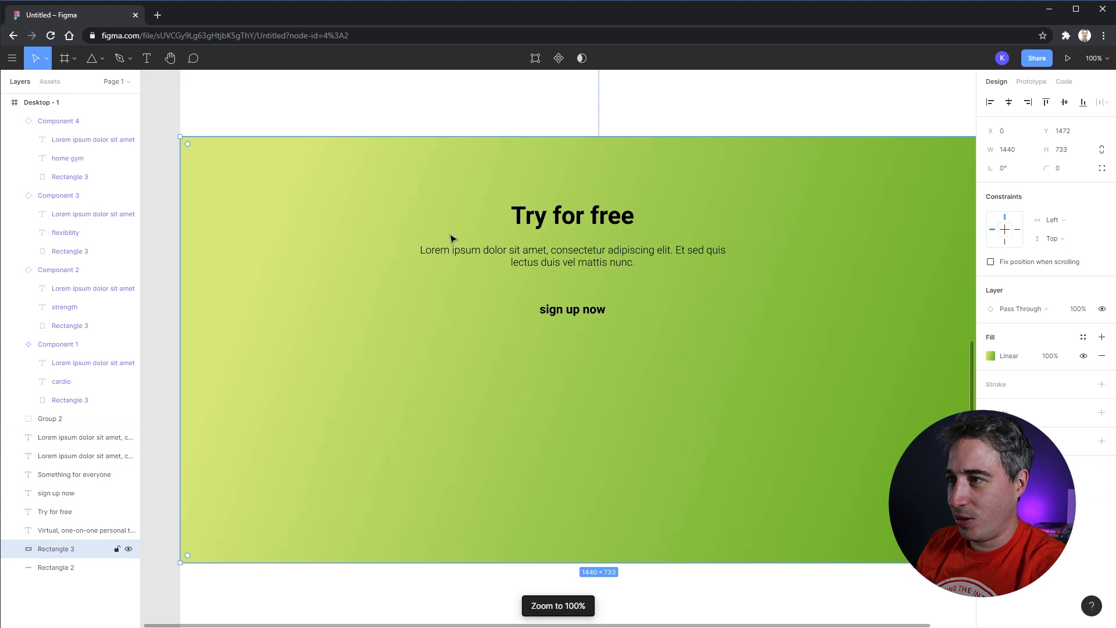
pyautogui.moveTo(378, 157); pyautogui.dragTo(765, 406)
pyautogui.moveTo(573, 424); pyautogui.dragTo(538, 338)
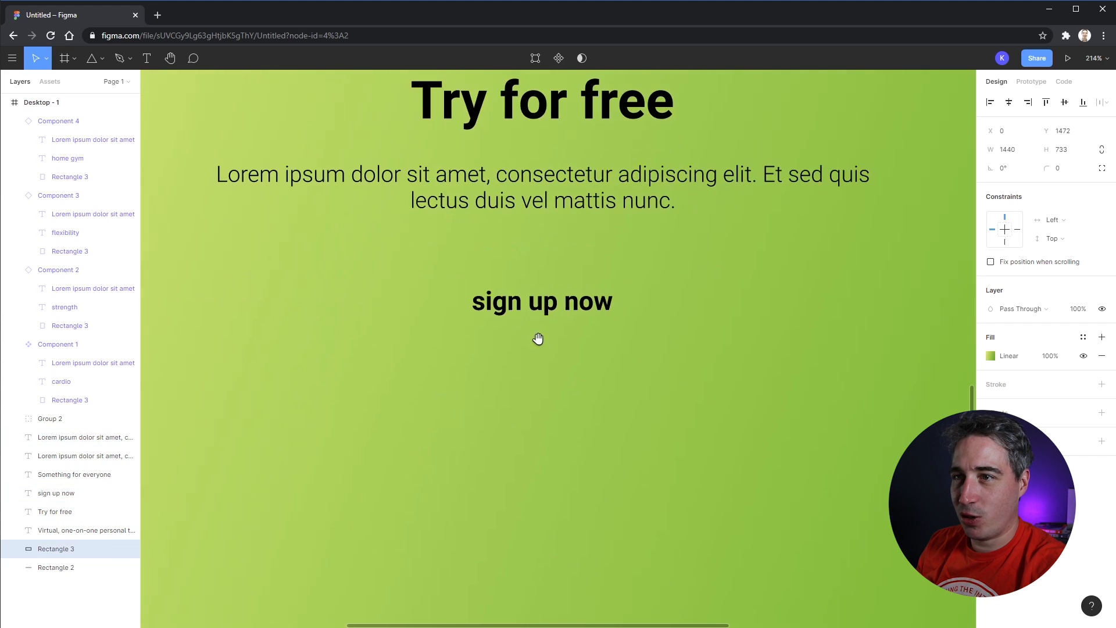
pyautogui.press('r')
pyautogui.moveTo(434, 276); pyautogui.dragTo(632, 338)
pyautogui.hotkey('ctrl', 'shift', '[')
pyautogui.hotkey('ctrl', ']')
pyautogui.hotkey('ctrl', ']')
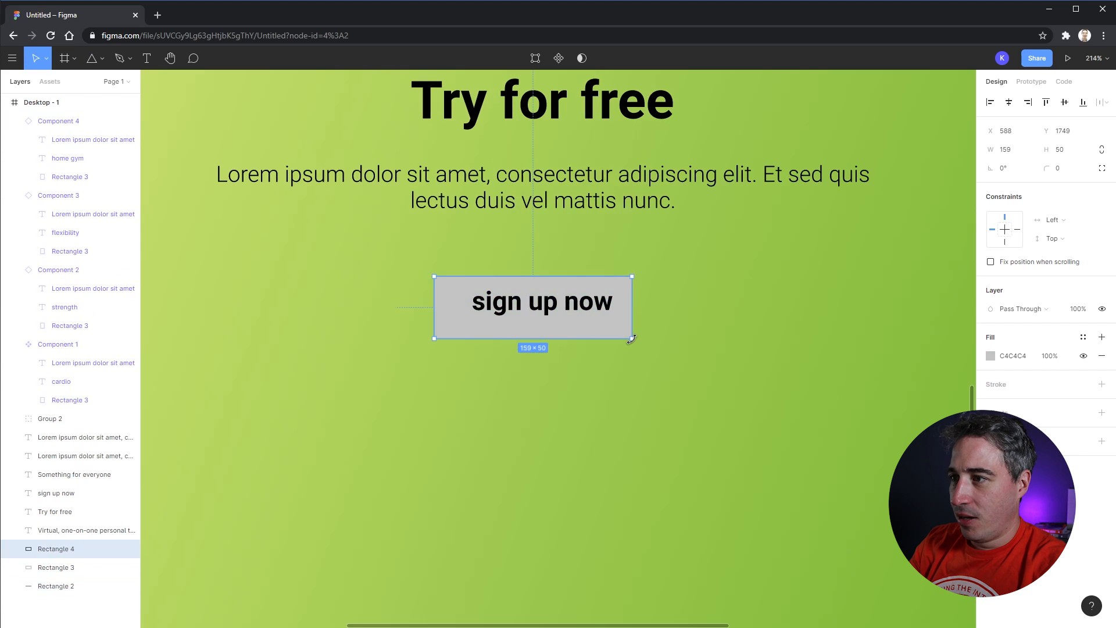
pyautogui.moveTo(632, 338)
pyautogui.mouseDown()
pyautogui.moveTo(661, 339)
pyautogui.moveTo(653, 332)
pyautogui.moveTo(668, 312)
pyautogui.moveTo(649, 335)
pyautogui.mouseUp()
# - Select the grey rectangle together with the "sign up now" text and create a component from them
pyautogui.keyDown('shift'); pyautogui.click(600, 309); pyautogui.keyUp('shift')
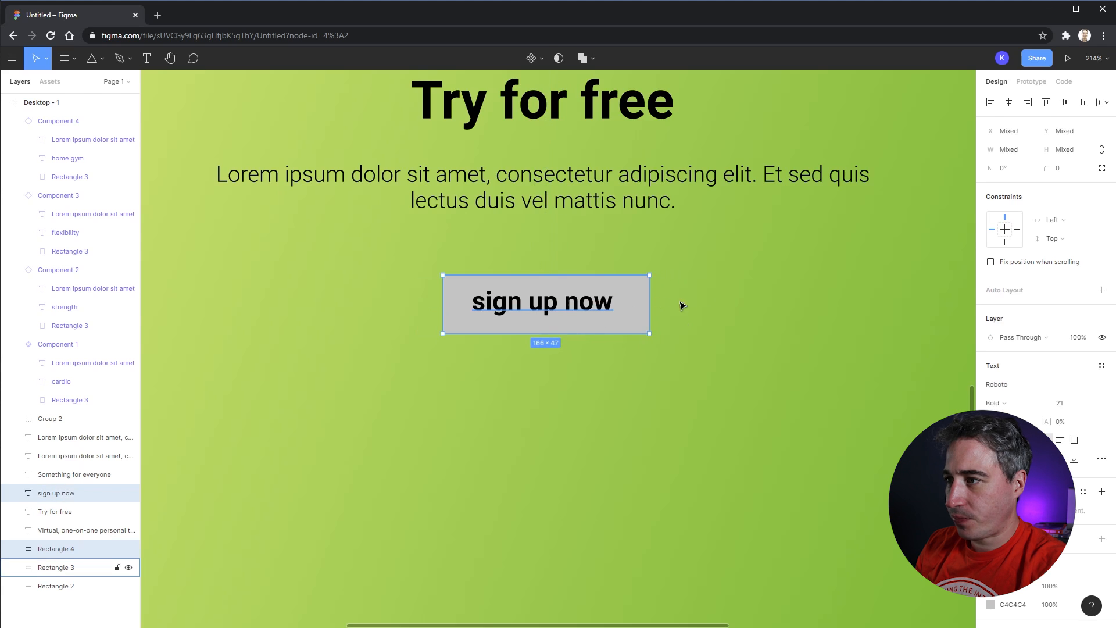
pyautogui.rightClick(617, 314)
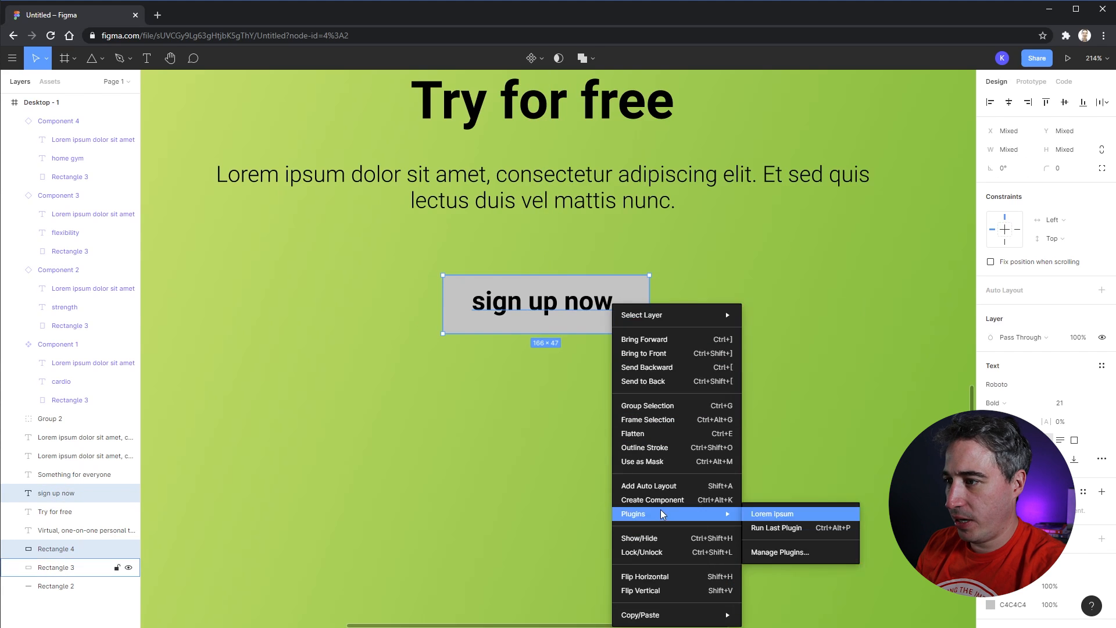
pyautogui.click(719, 501)
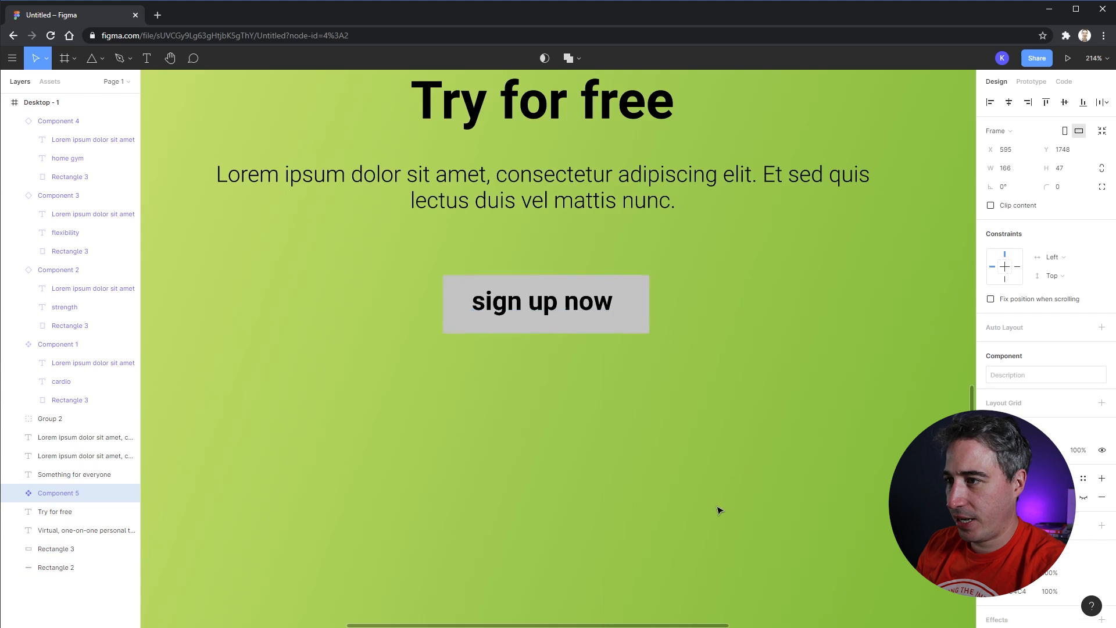
# - Try to centre the "sign up now" text inside the button component, and undo the alignment
pyautogui.doubleClick(610, 310)
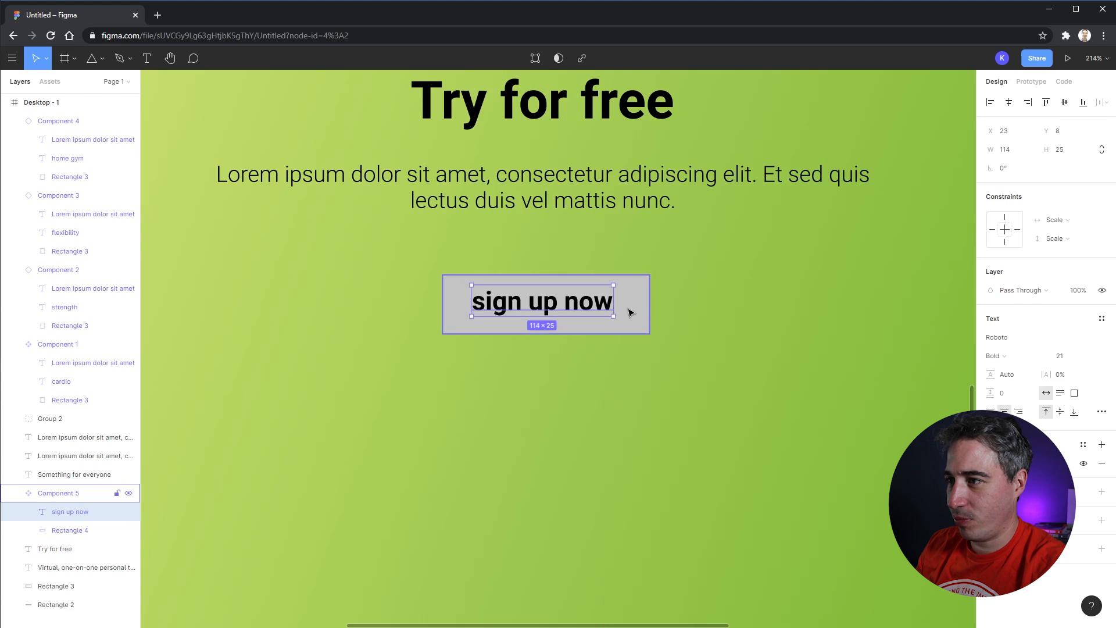
pyautogui.click(630, 312)
pyautogui.click(1009, 104)
pyautogui.click(1067, 104)
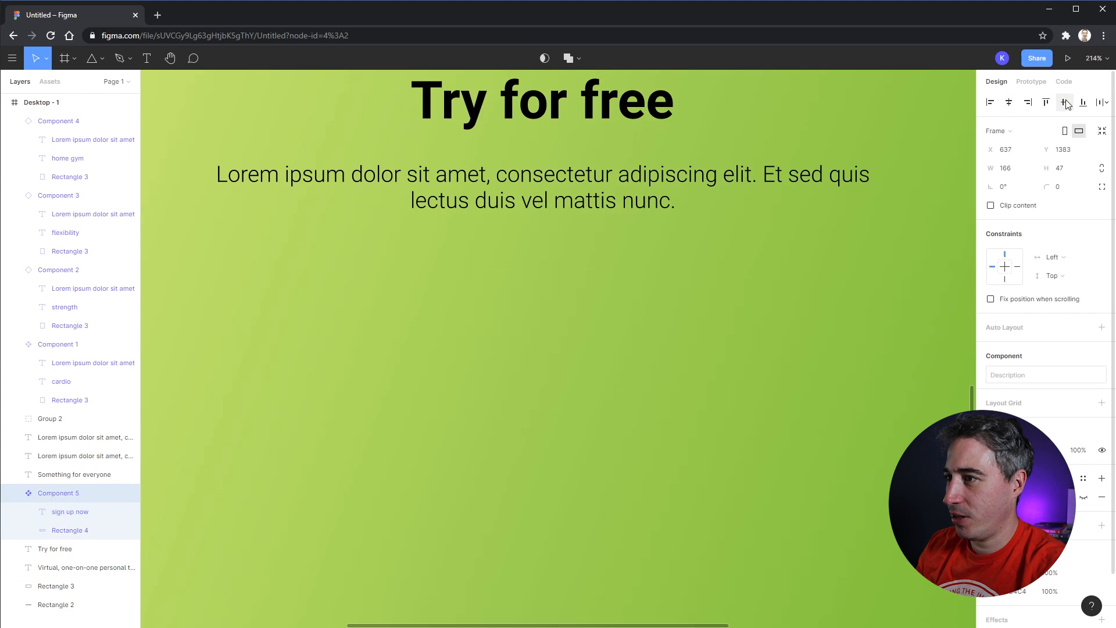
pyautogui.hotkey('ctrl', 'z')
pyautogui.press('-')
pyautogui.press('-')
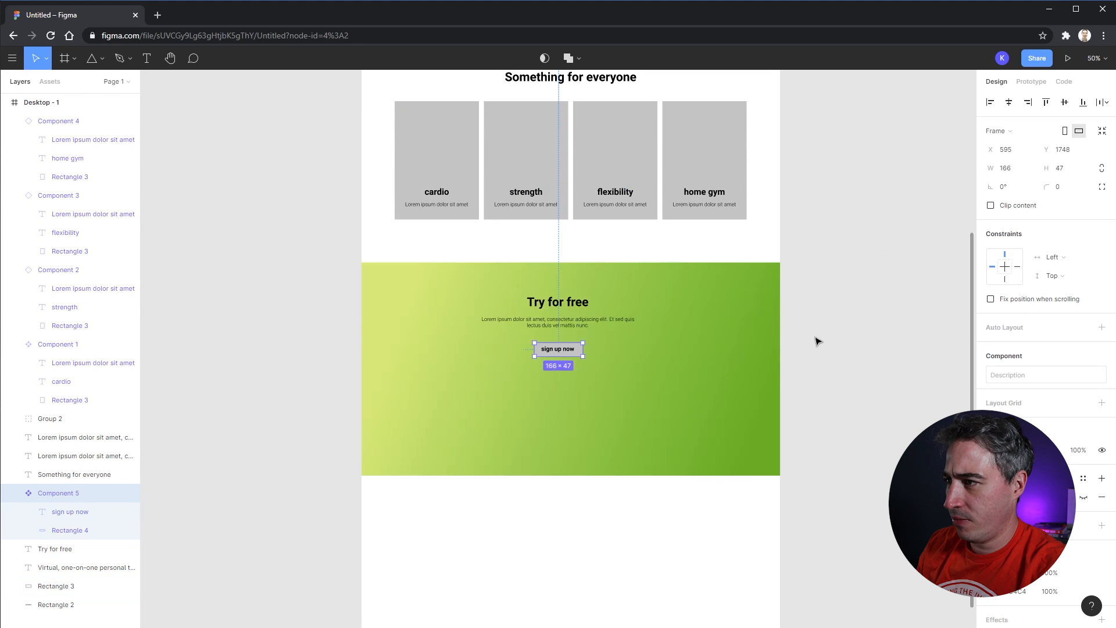
# - Ungroup the button component into its separate "sign up now" text and grey rectangle
pyautogui.click(818, 341)
pyautogui.click(558, 353)
pyautogui.keyDown('shift'); pyautogui.click(573, 354); pyautogui.keyUp('shift')
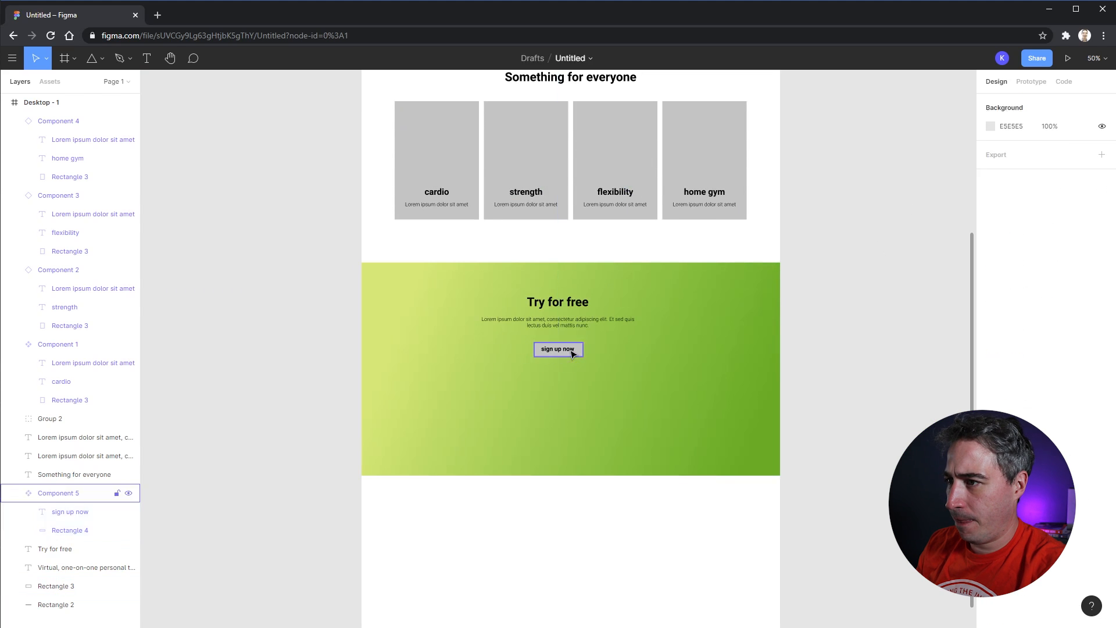
pyautogui.click(573, 354)
pyautogui.doubleClick(569, 352)
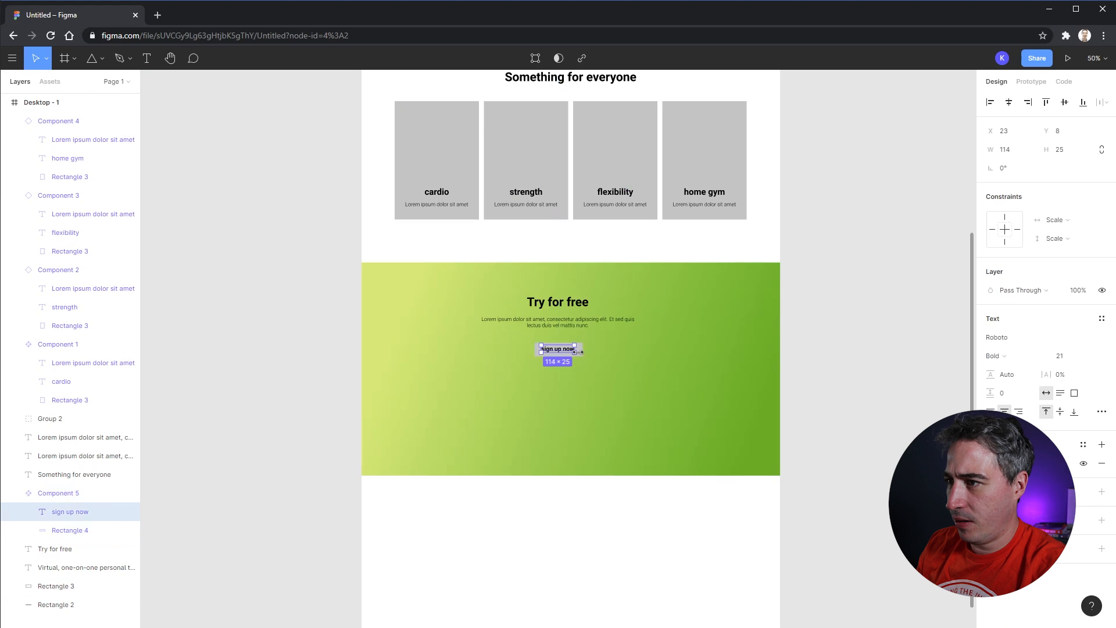
pyautogui.moveTo(424, 294); pyautogui.dragTo(673, 418)
pyautogui.press('Escape')
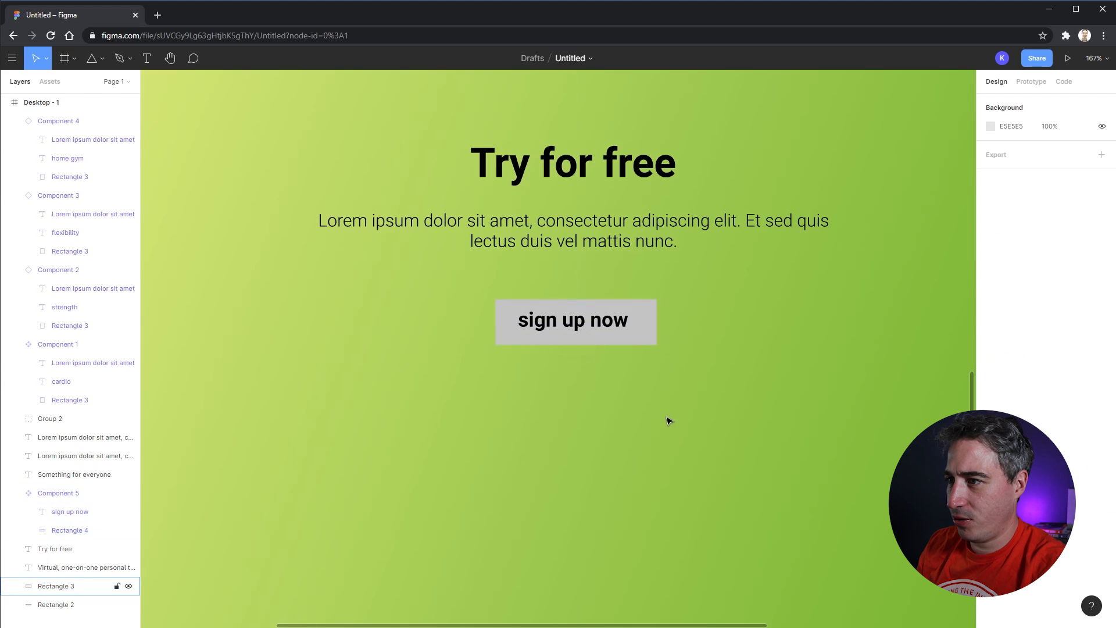
pyautogui.click(576, 340)
pyautogui.click(707, 361)
pyautogui.click(651, 336)
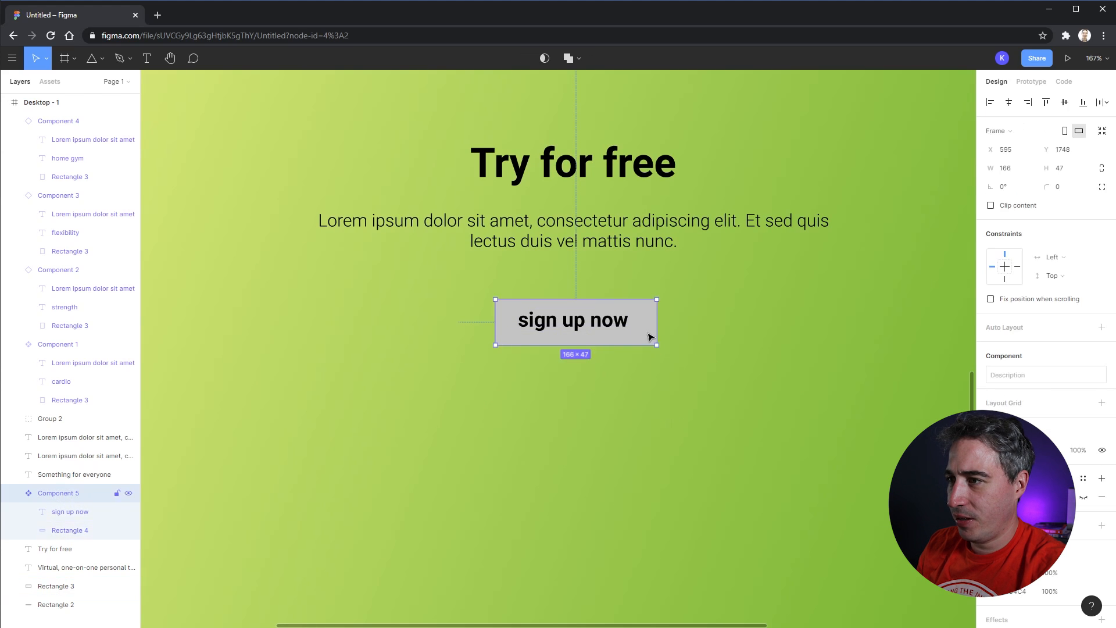
pyautogui.hotkey('ctrl', 'shift', 'g')
# - Centre the "sign up now" text and grey rectangle on each other both horizontally and vertically, and combine them into a component
pyautogui.click(739, 347)
pyautogui.click(616, 327)
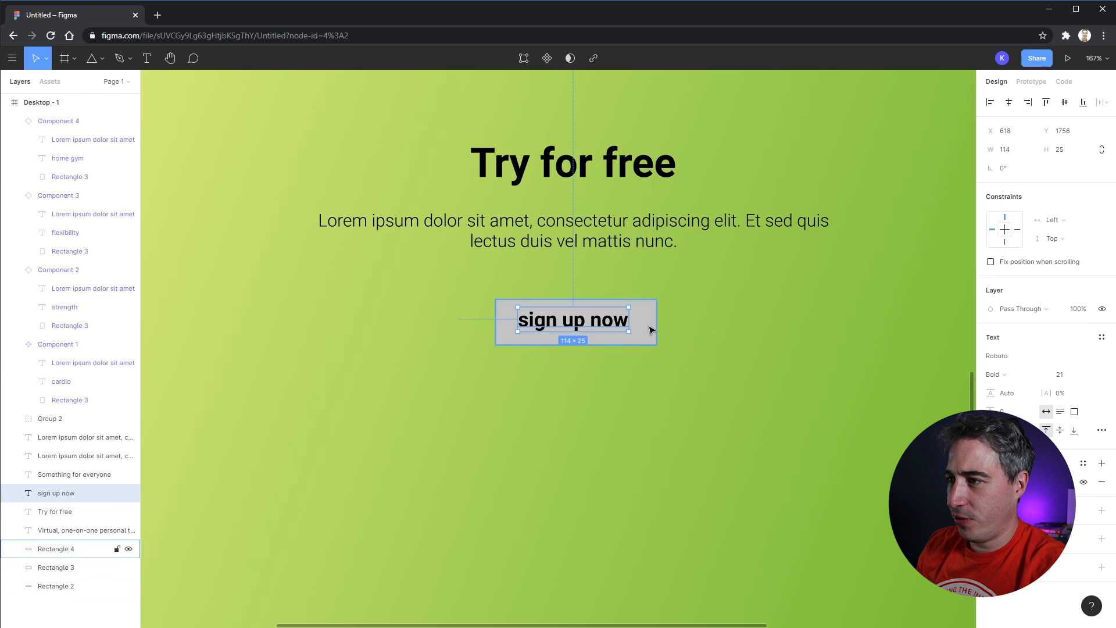
pyautogui.keyDown('shift'); pyautogui.click(654, 337); pyautogui.keyUp('shift')
pyautogui.click(1009, 101)
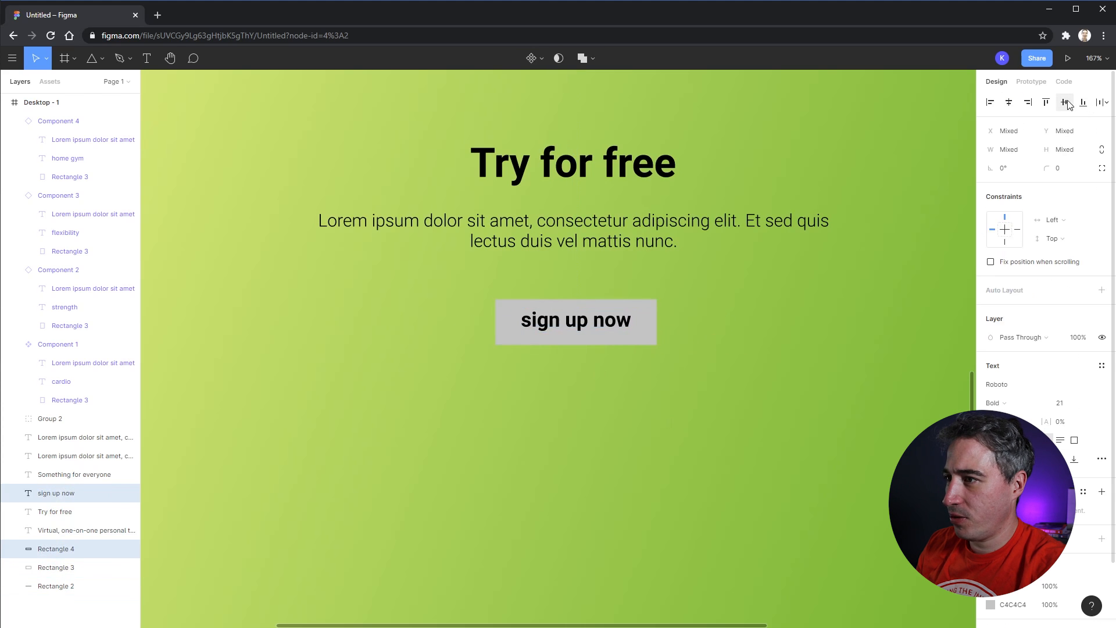
pyautogui.click(1064, 102)
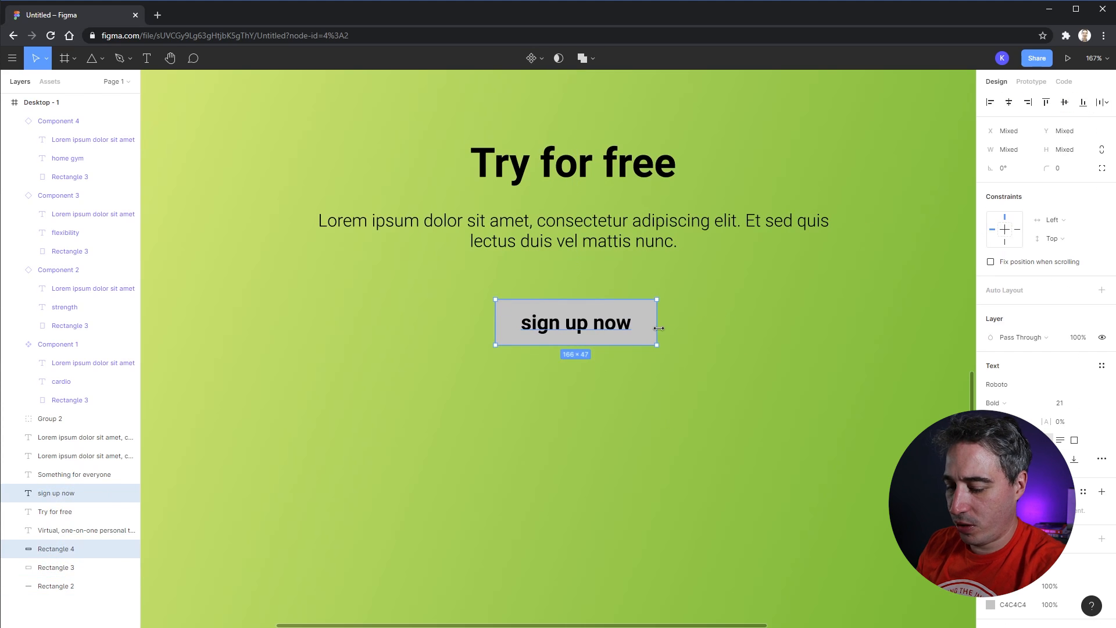
pyautogui.hotkey('ctrl', 'alt', 'k')
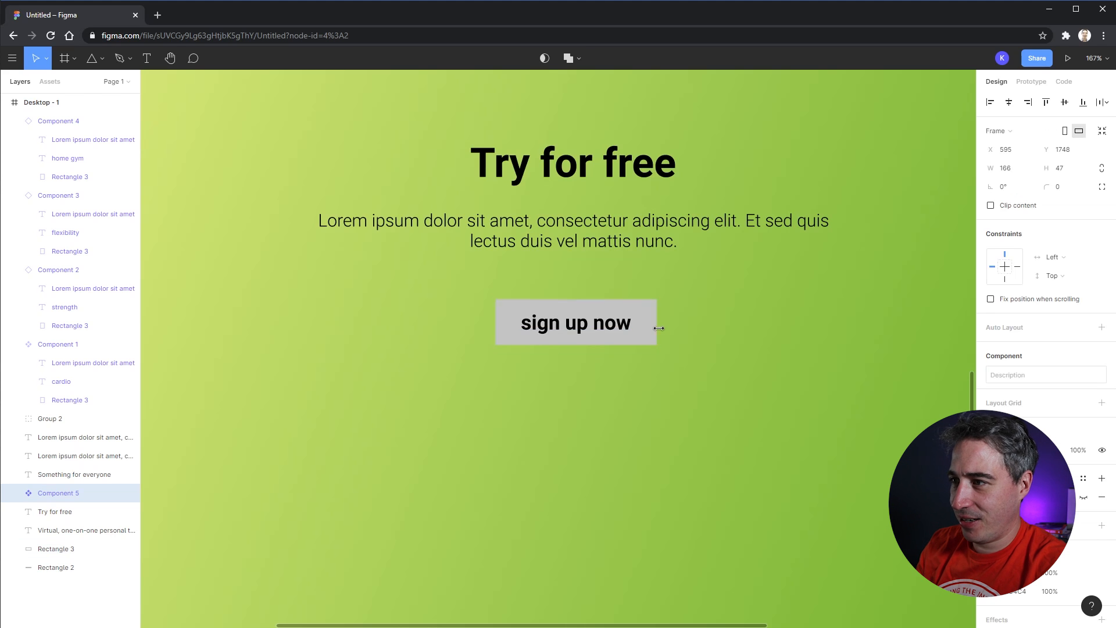
# - Add horizontal auto layout to the "sign up now" button component and set its horizontal padding to 39
pyautogui.click(590, 323)
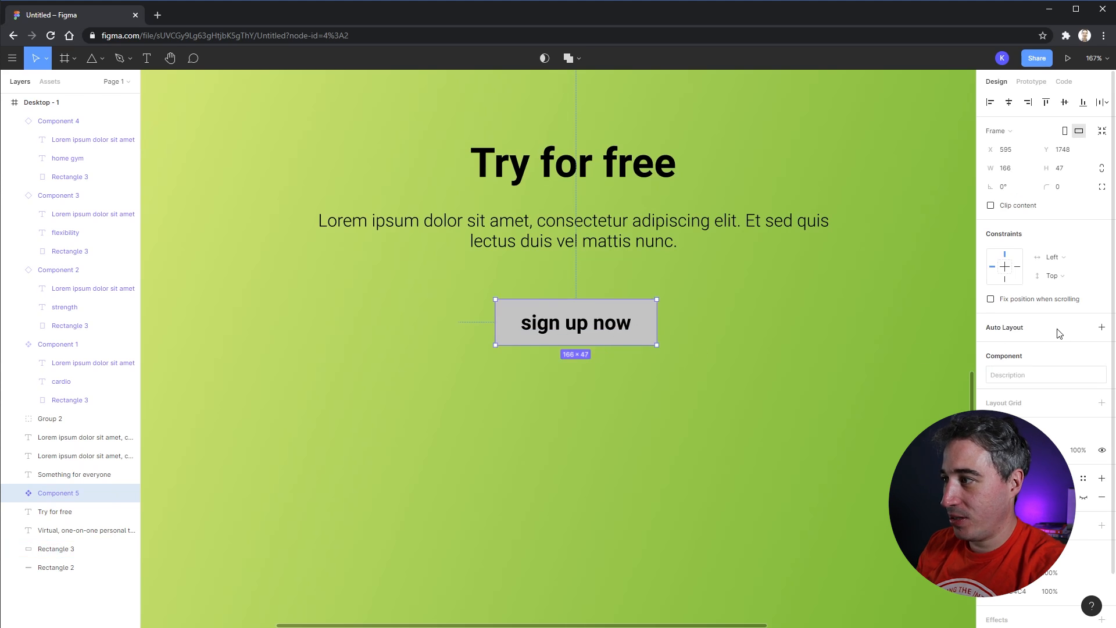
pyautogui.click(1102, 326)
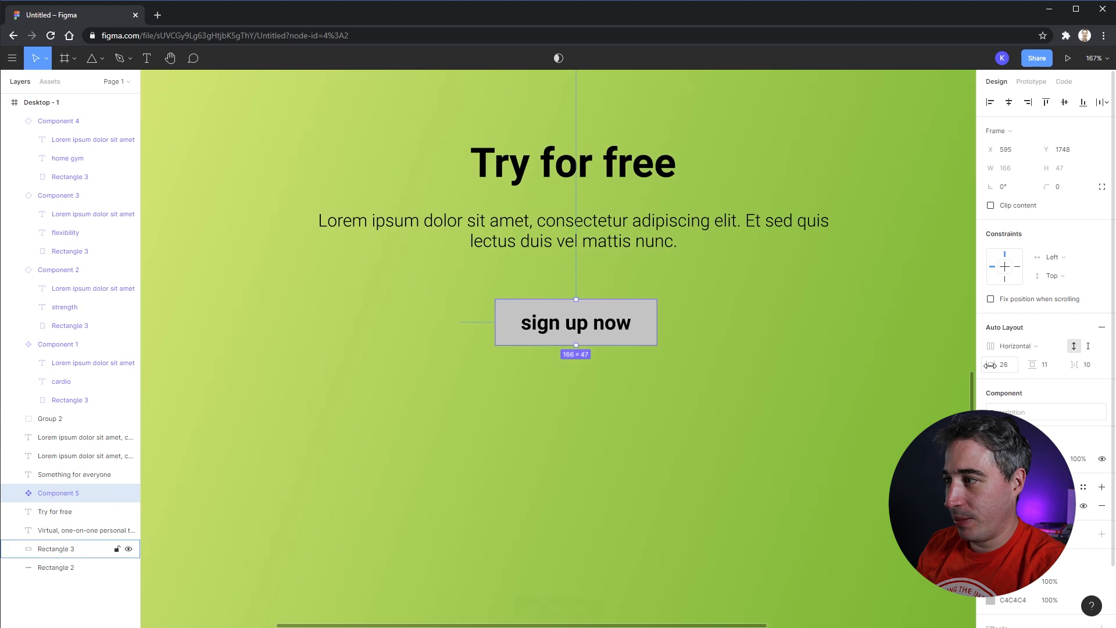
pyautogui.moveTo(990, 365); pyautogui.dragTo(1075, 372)
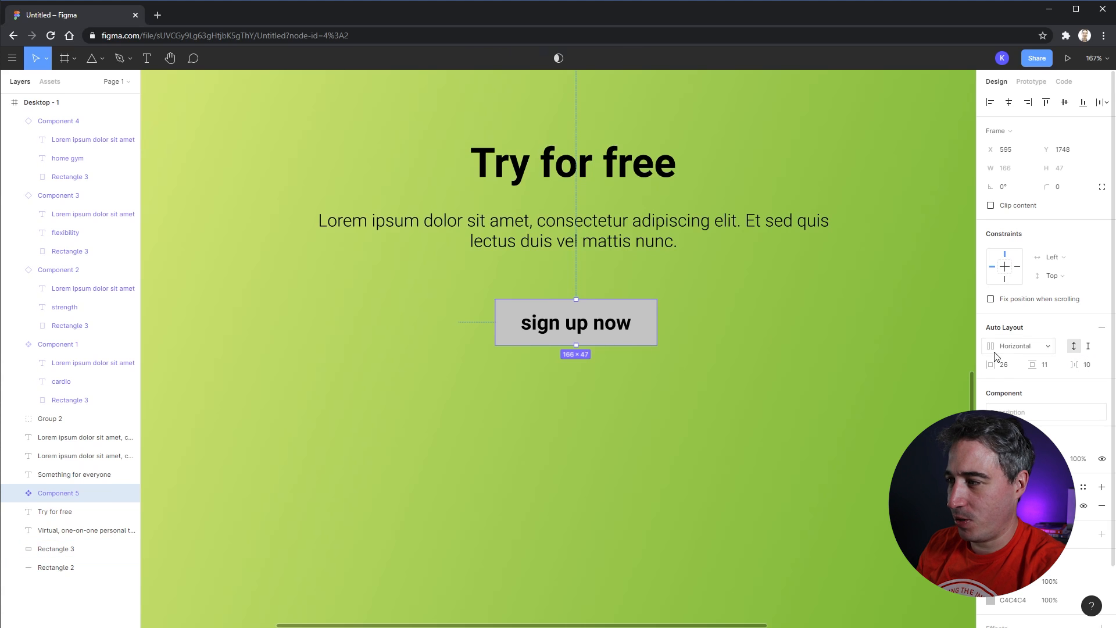
pyautogui.moveTo(991, 364); pyautogui.dragTo(1000, 365)
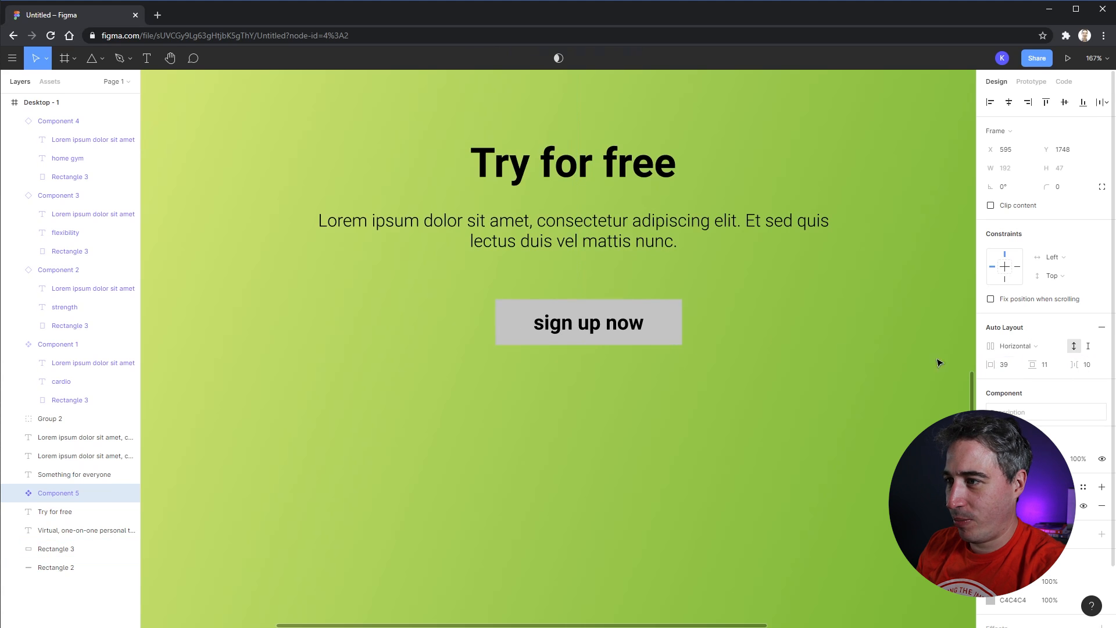
# - Try to centre the "sign up now" button horizontally on the page, and select it with the gradient rectangle
pyautogui.click(1009, 102)
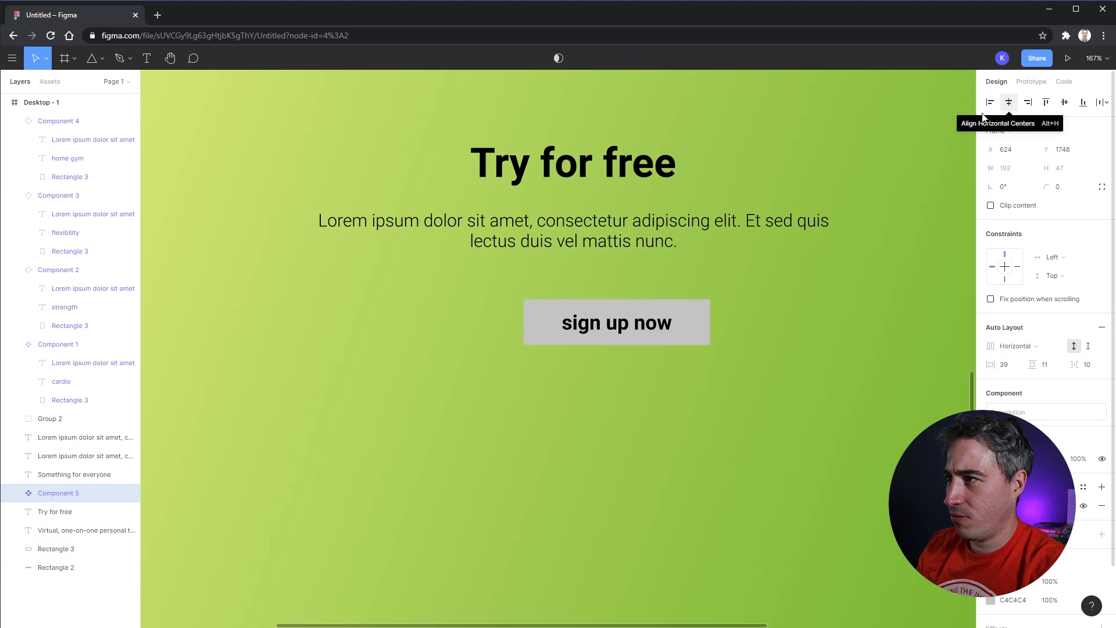
pyautogui.click(746, 209)
pyautogui.keyDown('shift'); pyautogui.click(755, 187); pyautogui.keyUp('shift')
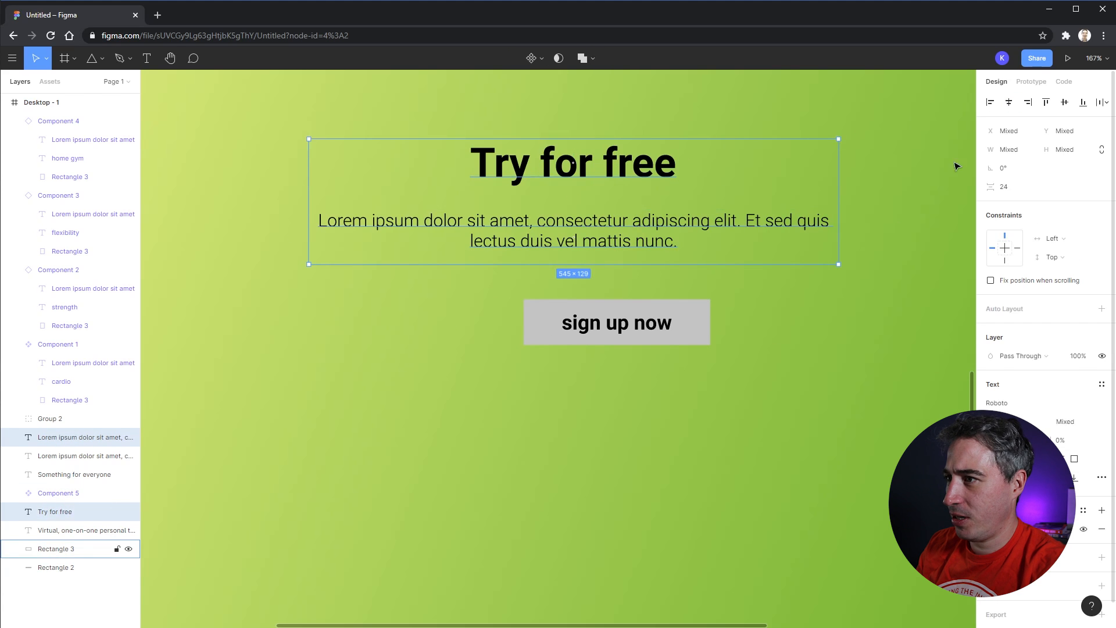
pyautogui.click(697, 329)
pyautogui.keyDown('shift'); pyautogui.click(873, 312); pyautogui.keyUp('shift')
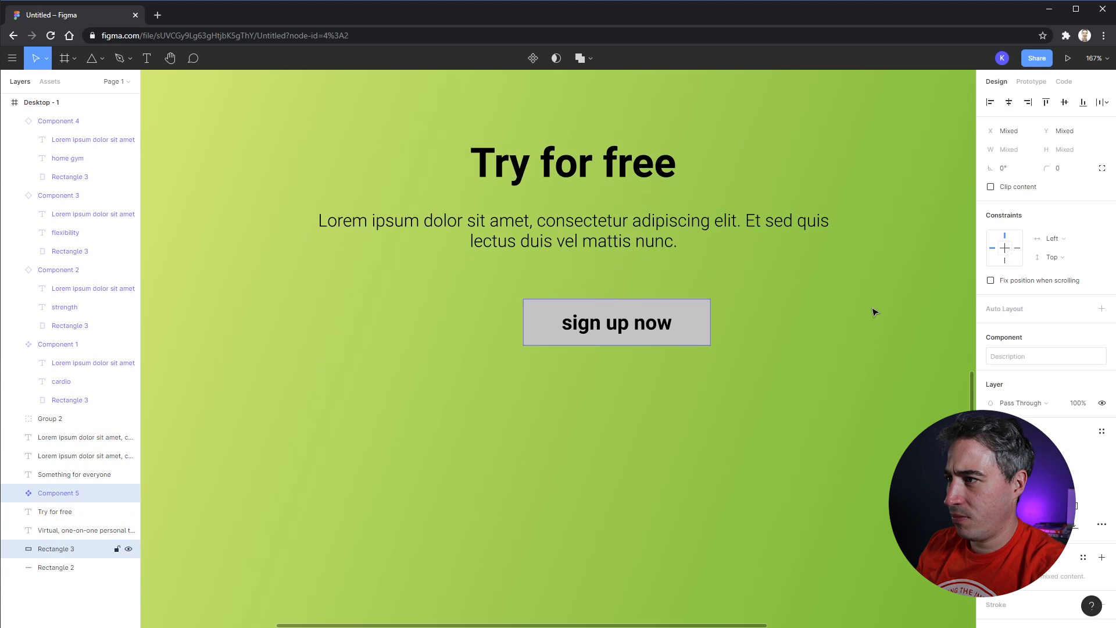
# - Move the "sign up now" button left to about X 576, beneath the paragraph
pyautogui.click(783, 351)
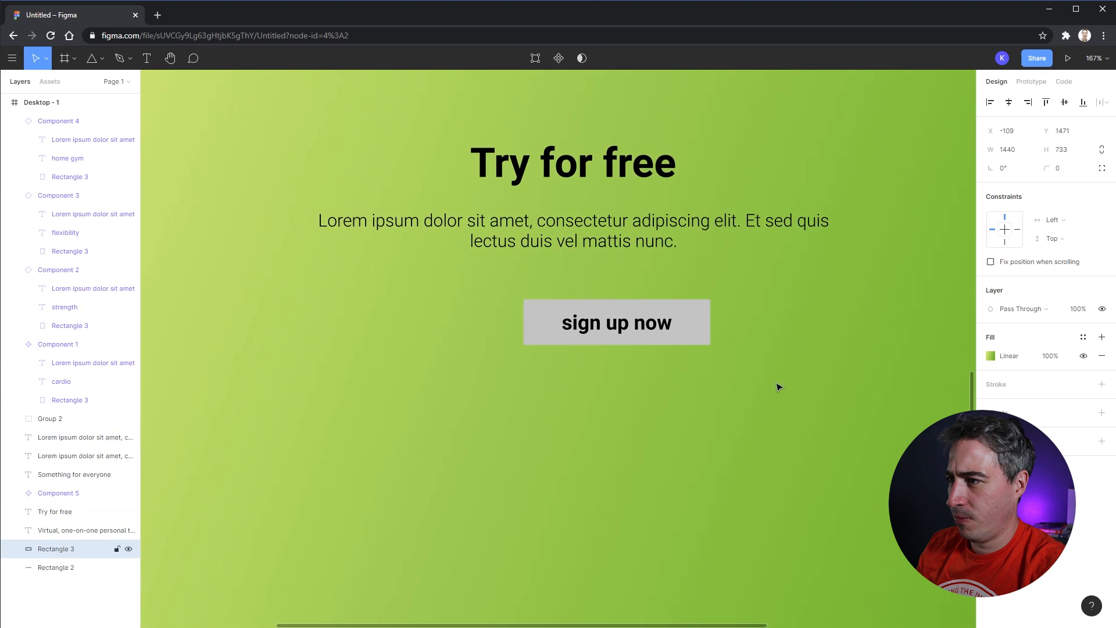
pyautogui.hotkey('shift', 'Left')
pyautogui.hotkey('shift', 'Left')
pyautogui.moveTo(693, 330); pyautogui.dragTo(650, 330)
pyautogui.click(680, 374)
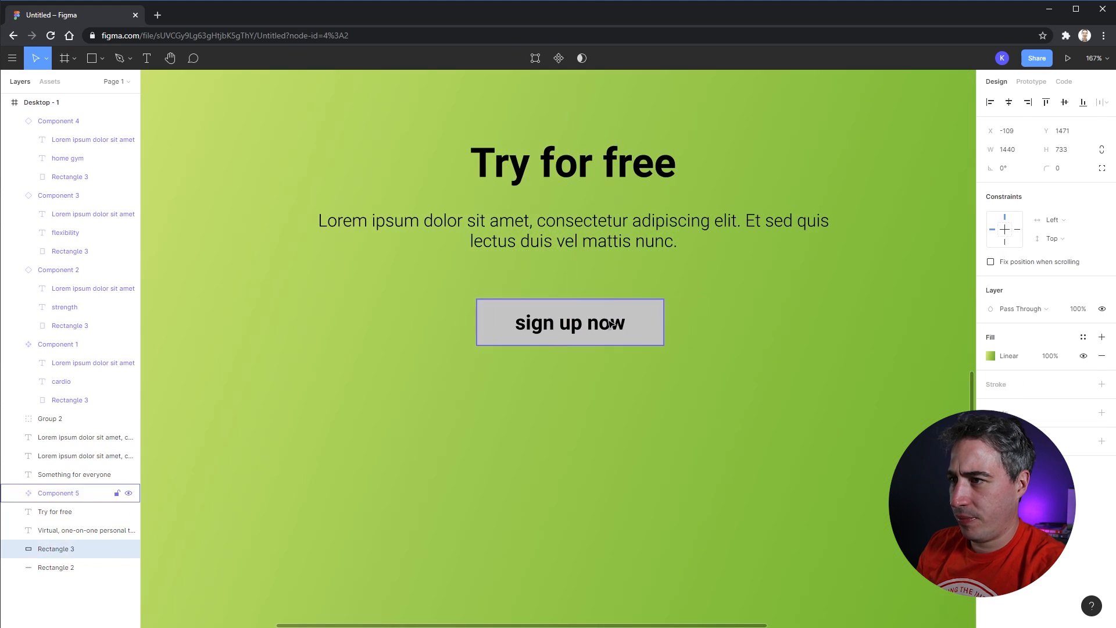
# - Make the "sign up now" button component slightly taller by extending its lower edge
pyautogui.hscroll(-1, 632, 345)
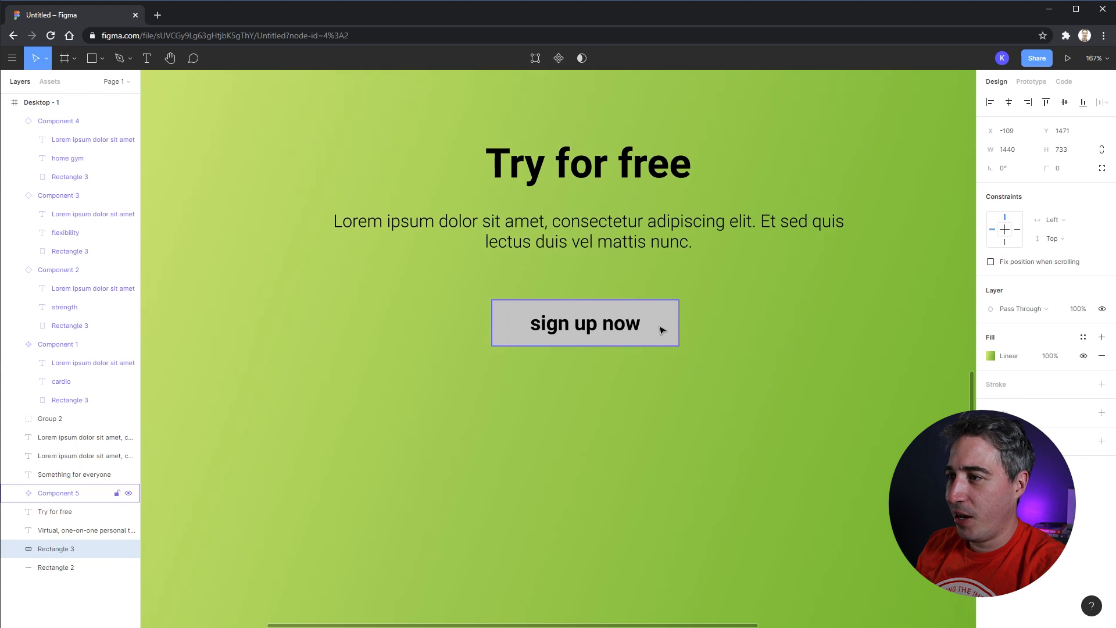
pyautogui.click(662, 330)
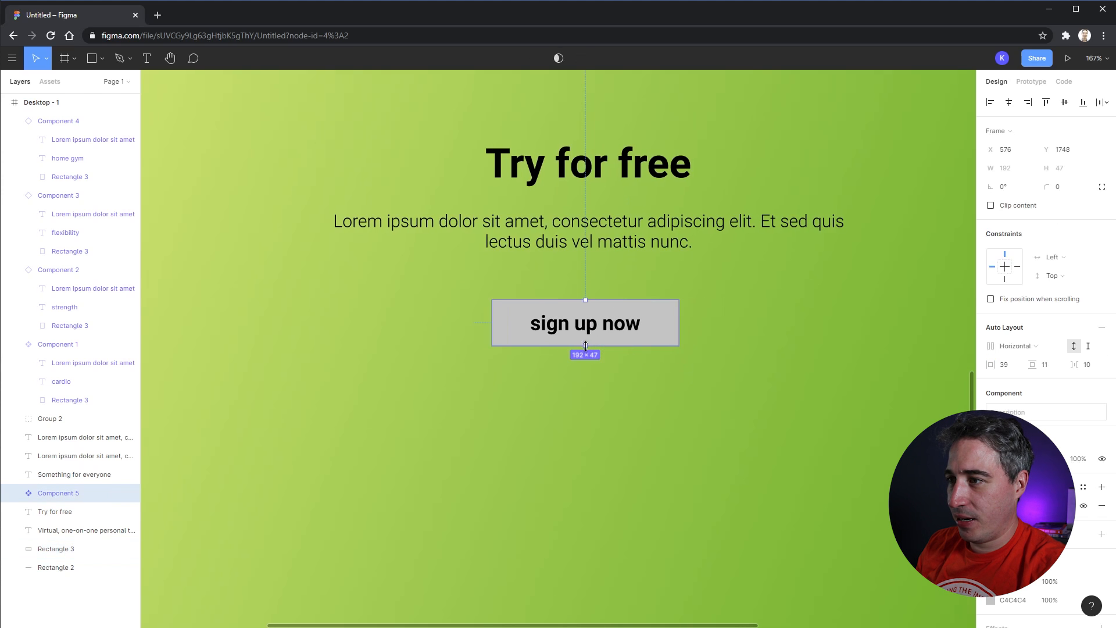
pyautogui.moveTo(586, 345); pyautogui.dragTo(585, 351)
pyautogui.click(788, 352)
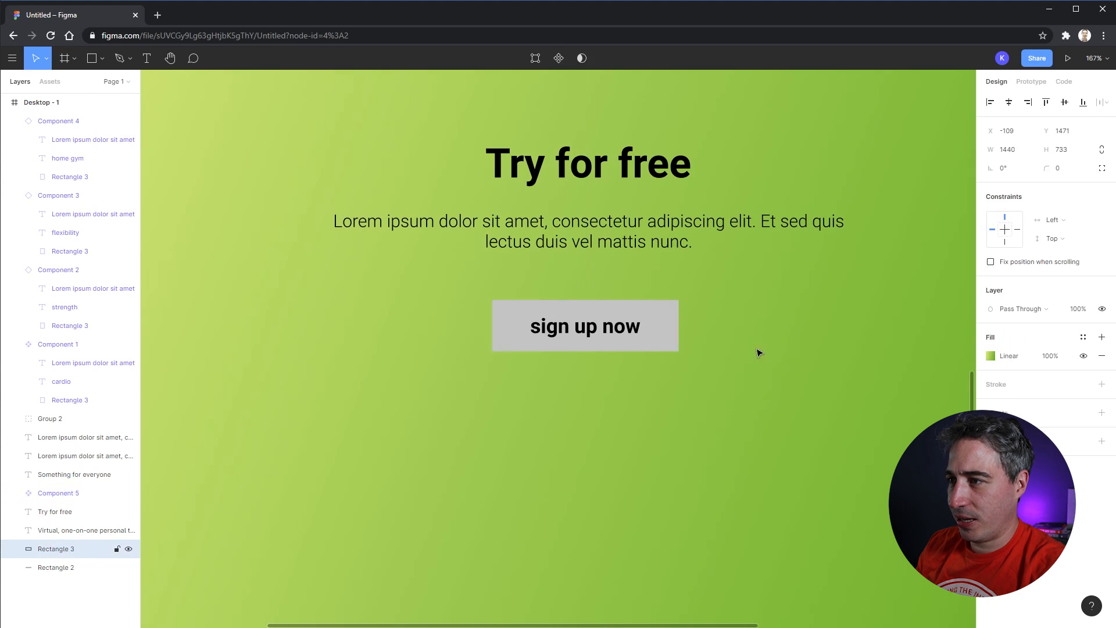
# - Replace the button component's label with the test text "hello world woidsafosuadfksa" to try out the auto layout
pyautogui.click(634, 341)
pyautogui.doubleClick(623, 335)
pyautogui.doubleClick(585, 327)
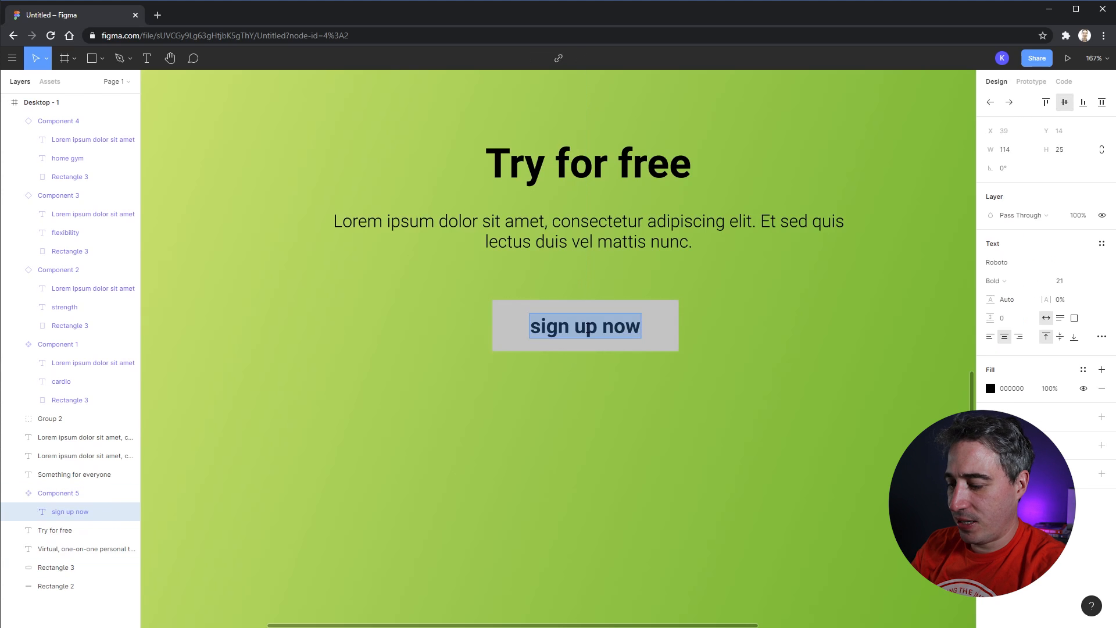
pyautogui.write('hello')
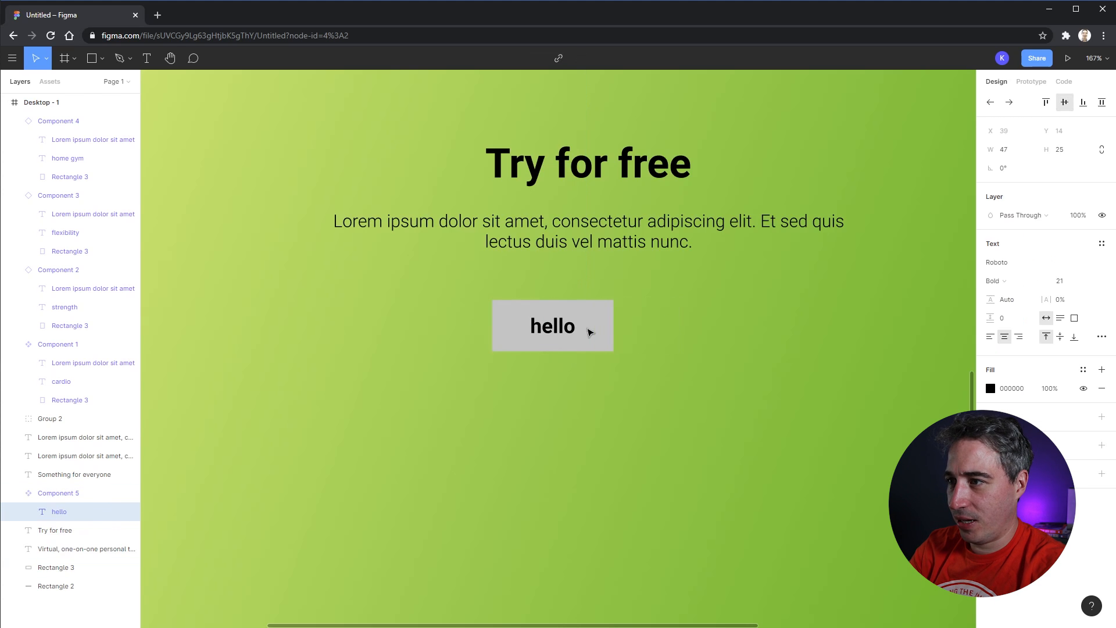
pyautogui.write(' world woidsafosuadfk')
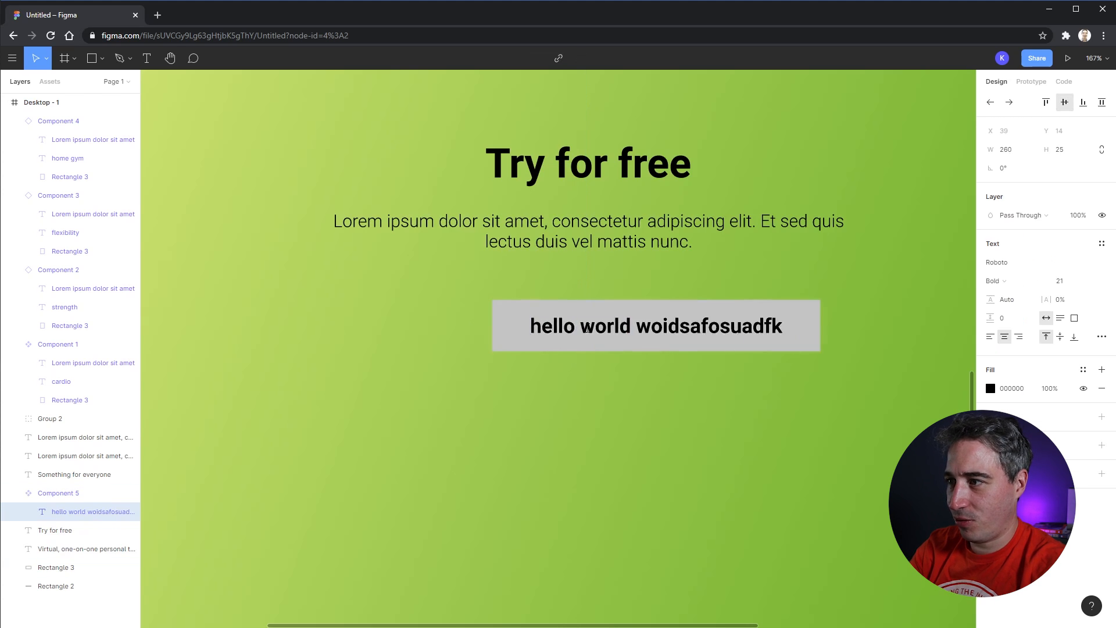
pyautogui.write('sa')
pyautogui.click(750, 331)
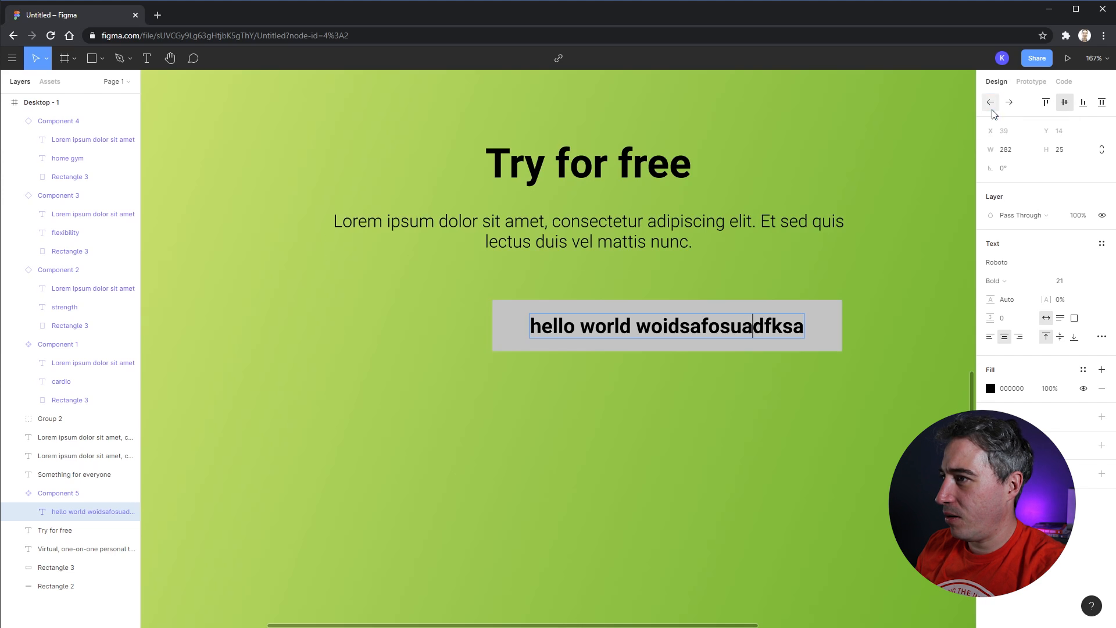
# - Set the button component's horizontal constraint to Center and move the button so it is centred beneath the paragraph
pyautogui.press('Escape')
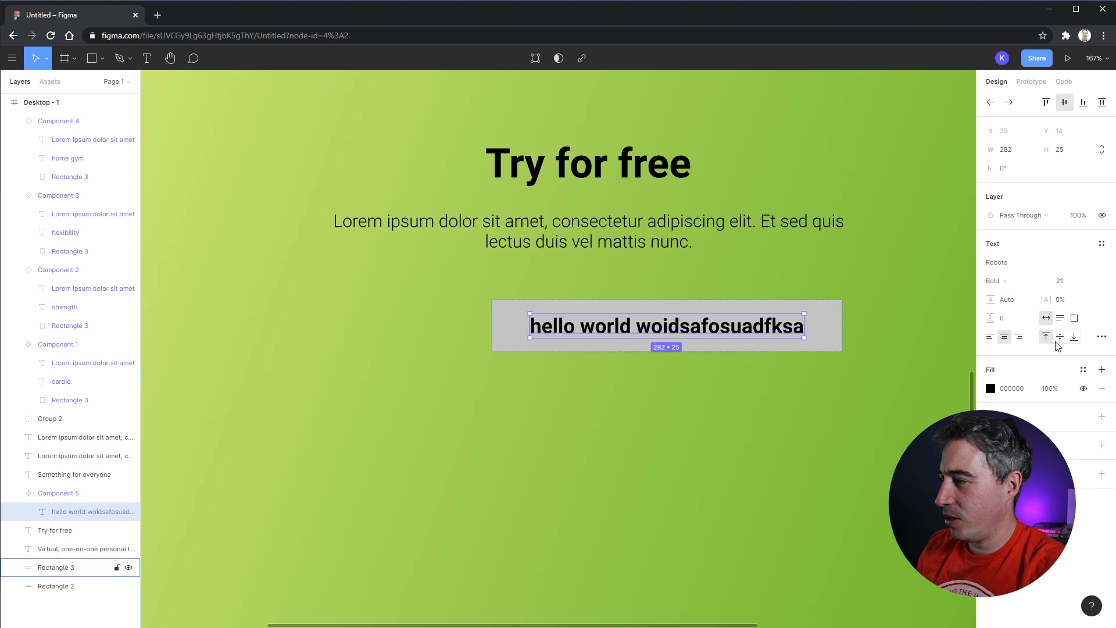
pyautogui.press('Escape')
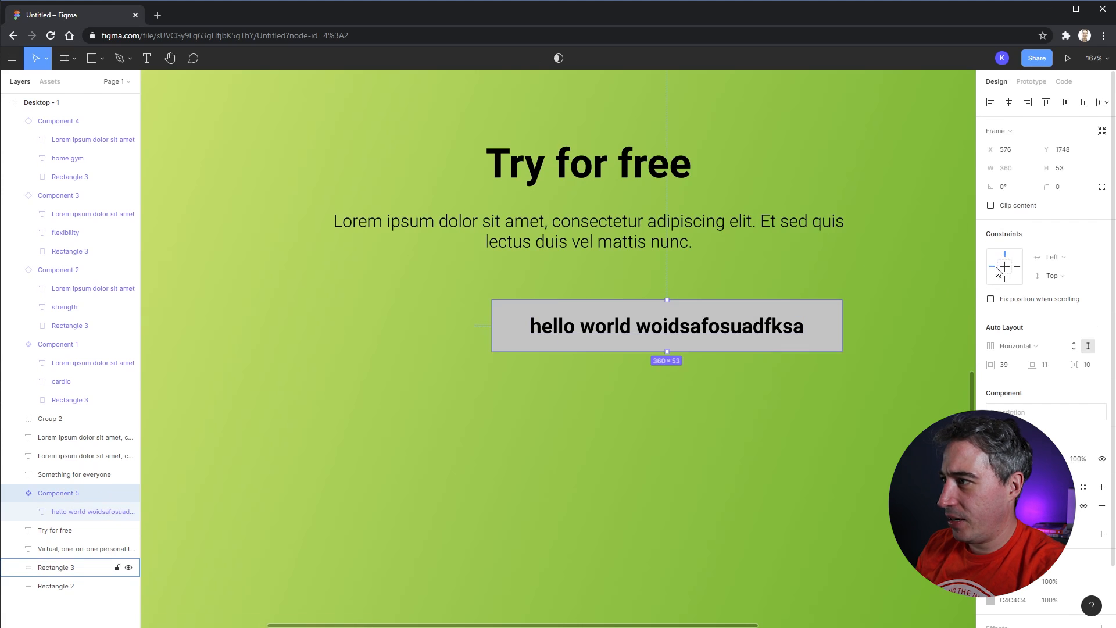
pyautogui.click(1052, 257)
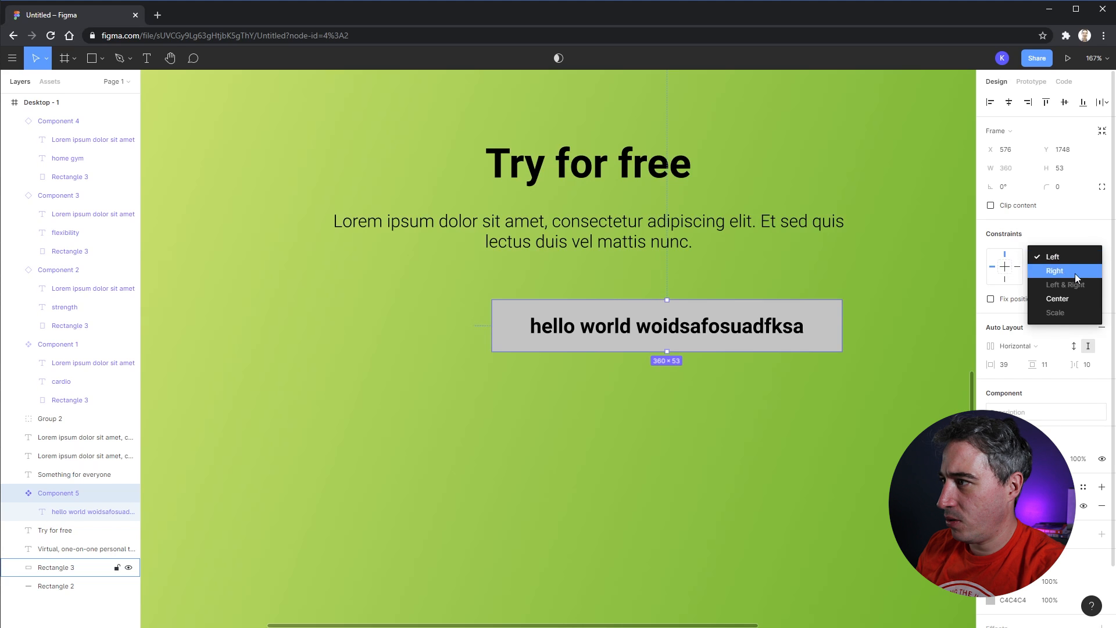
pyautogui.click(1052, 299)
pyautogui.moveTo(763, 344); pyautogui.dragTo(671, 337)
# - Try "hello world" as the button component's label, and set the final label to "sign up for free"
pyautogui.doubleClick(671, 337)
pyautogui.doubleClick(679, 329)
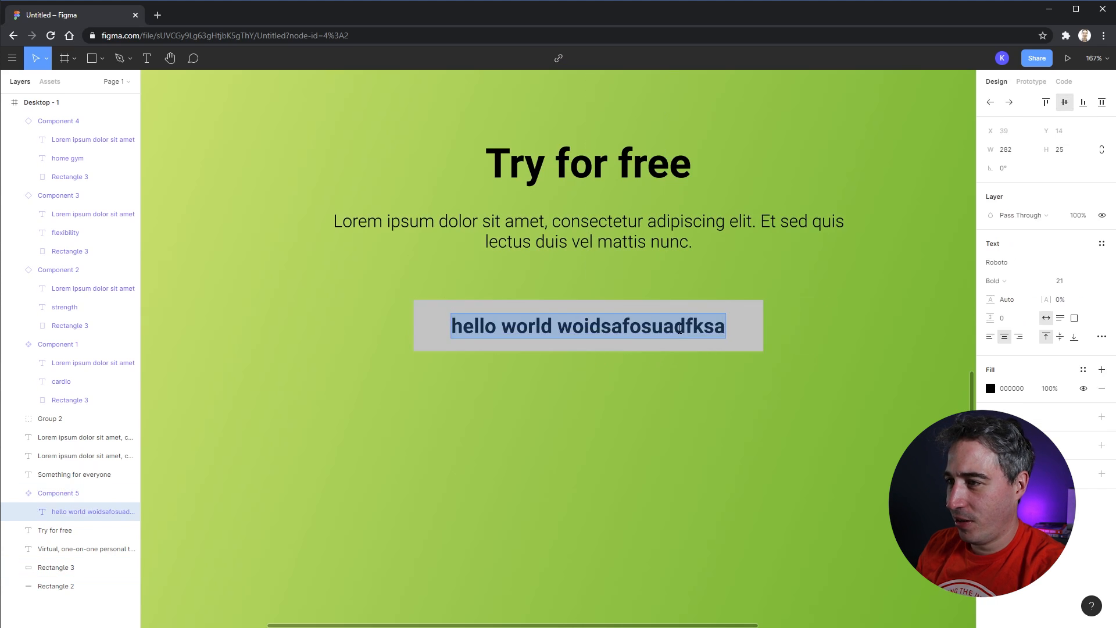
pyautogui.write('hello world')
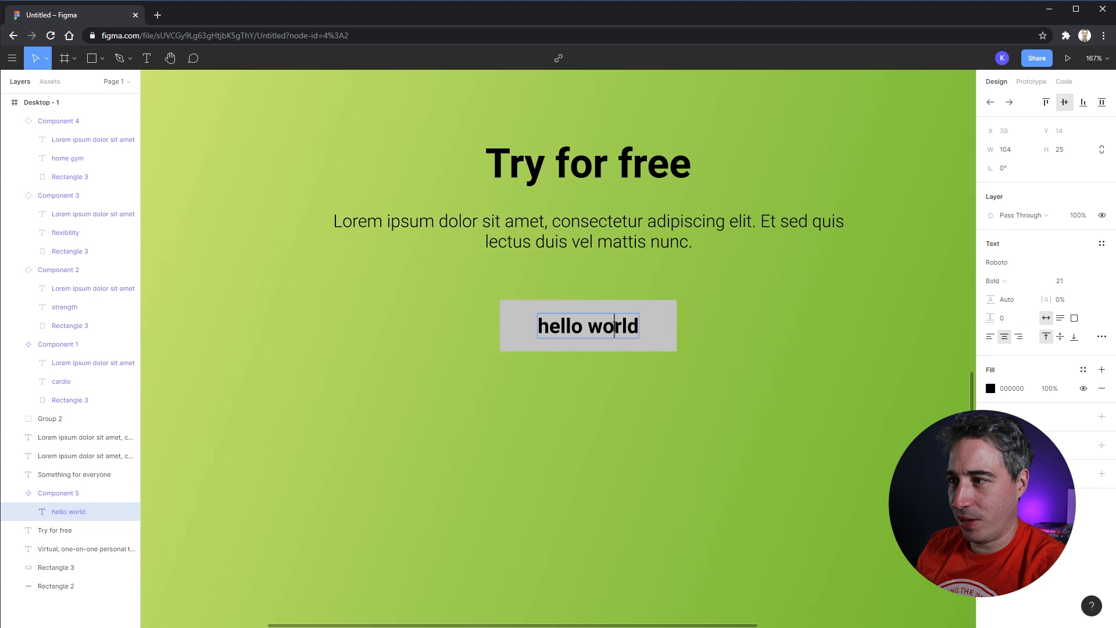
pyautogui.tripleClick(615, 326)
pyautogui.write('sign')
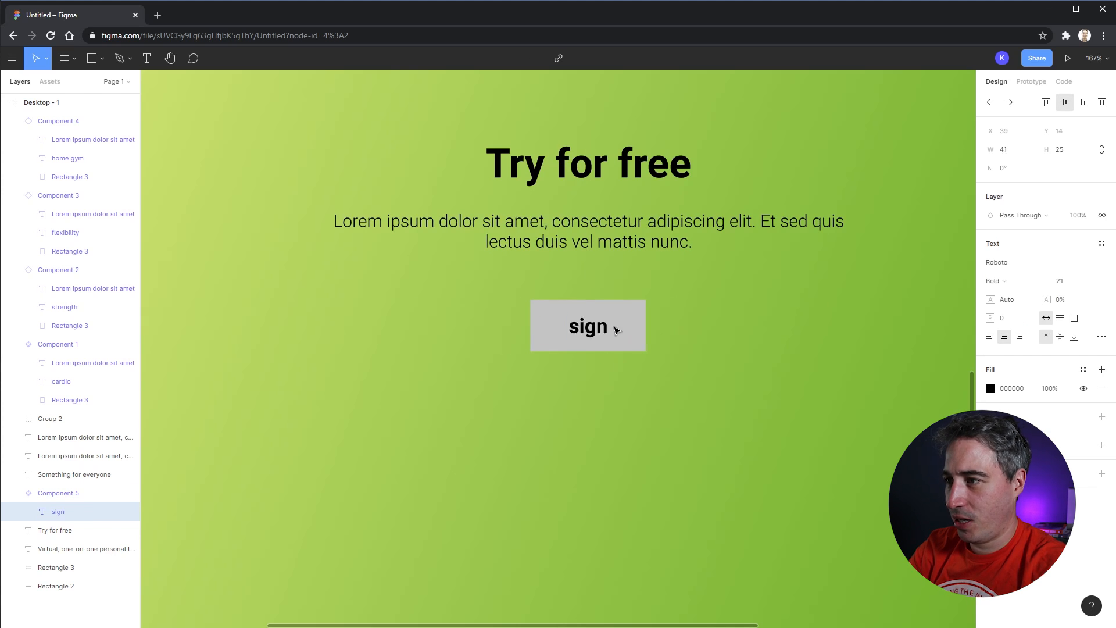
pyautogui.write(' up for free')
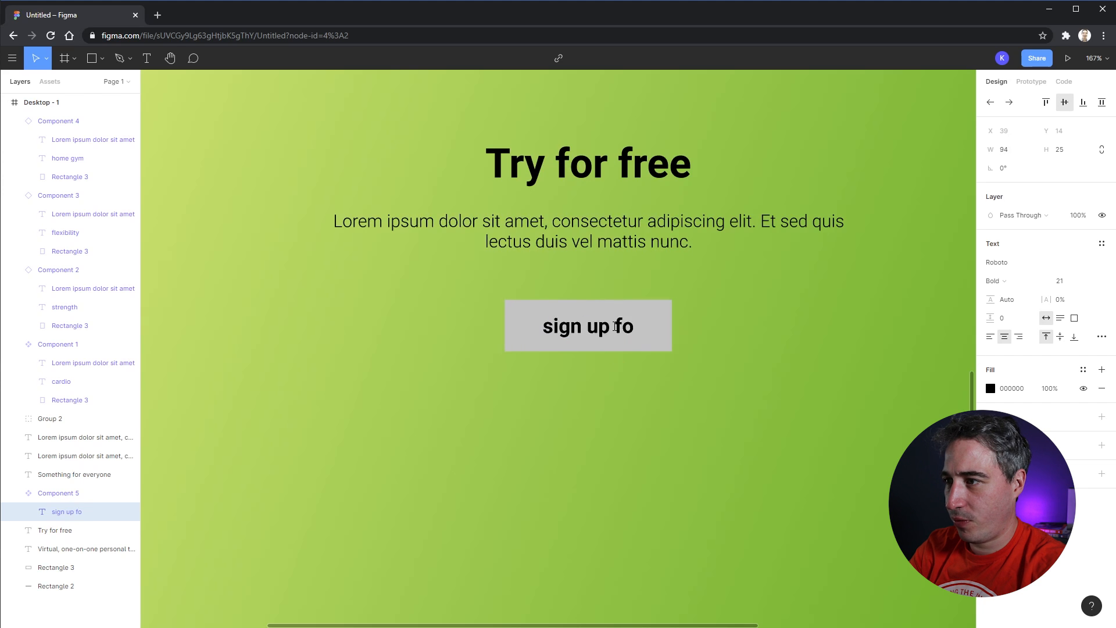
pyautogui.press('Escape')
pyautogui.click(723, 307)
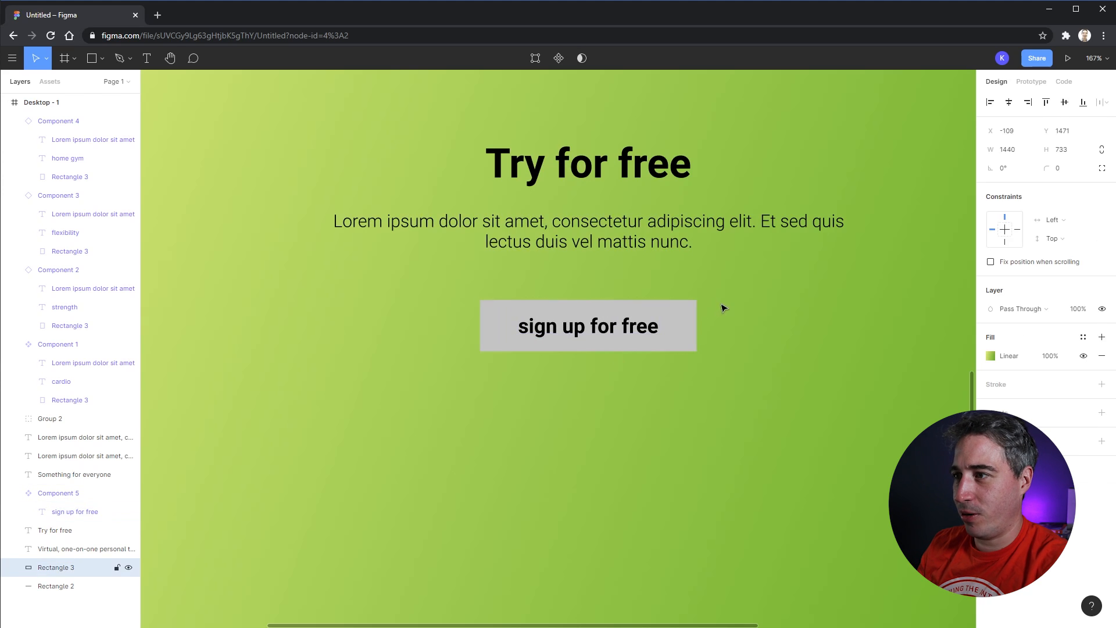
pyautogui.click(690, 325)
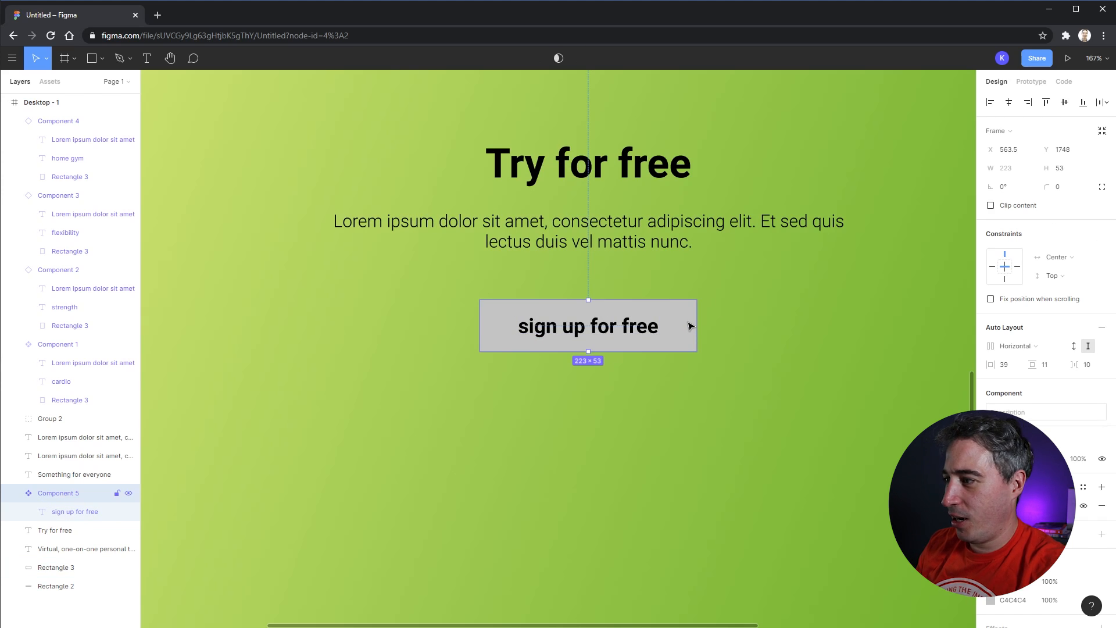
# - Move the gradient rectangle flush with the page's sides and raise its lower edge to a height of about 466
pyautogui.press('-')
pyautogui.press('-')
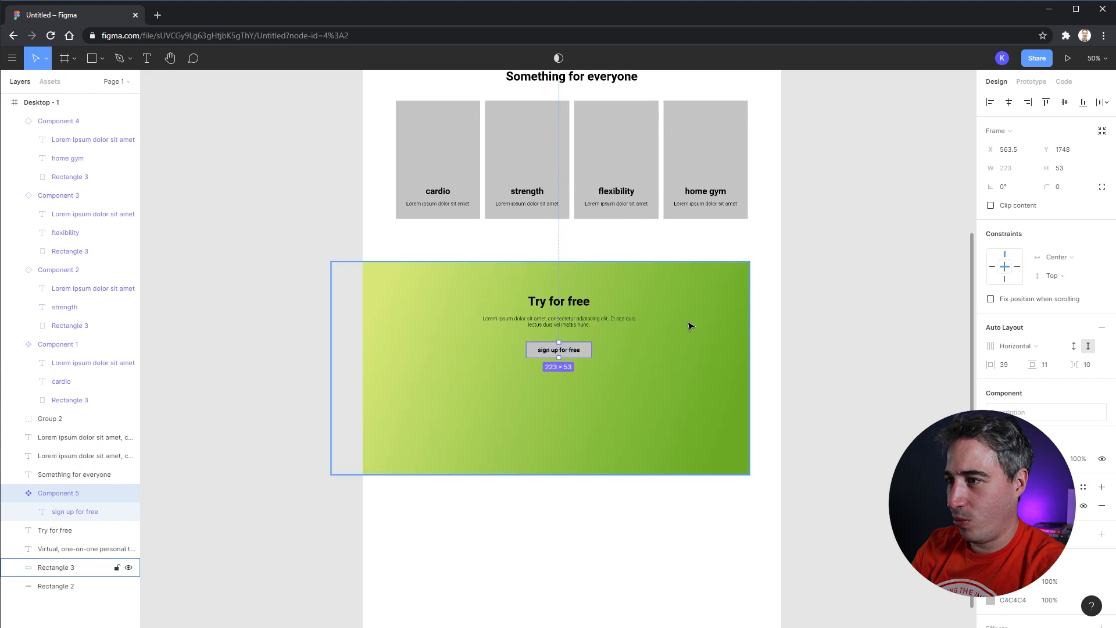
pyautogui.click(708, 413)
pyautogui.moveTo(610, 478); pyautogui.dragTo(690, 383)
# - Align the horizontal centres of the "Try for free" heading, paragraph, button and gradient rectangle
pyautogui.moveTo(867, 251); pyautogui.dragTo(596, 339)
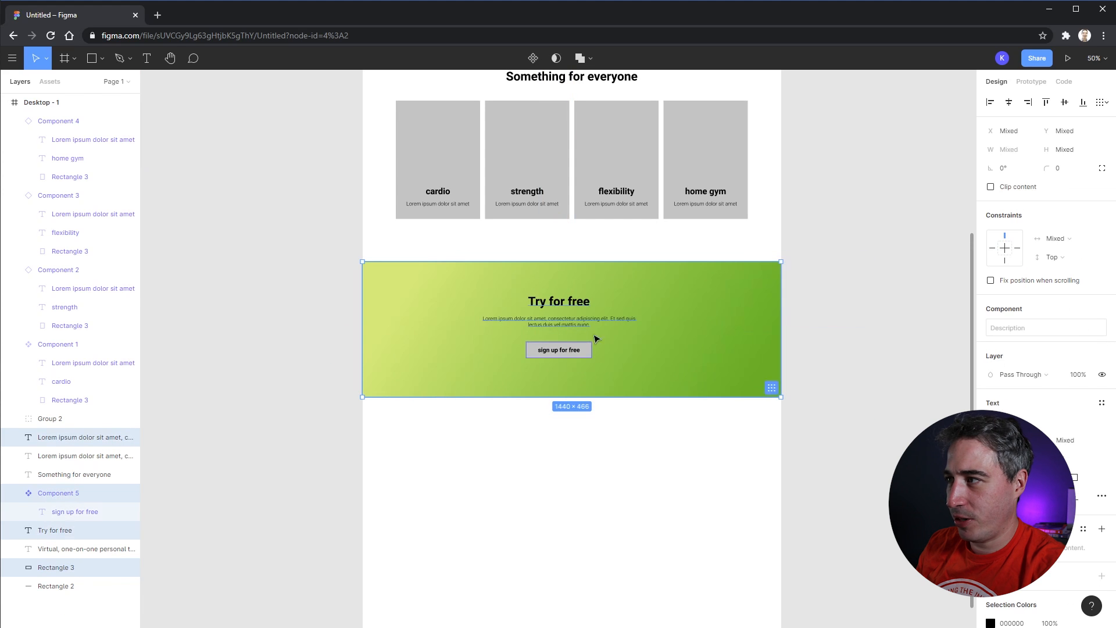
pyautogui.click(1007, 103)
pyautogui.click(813, 331)
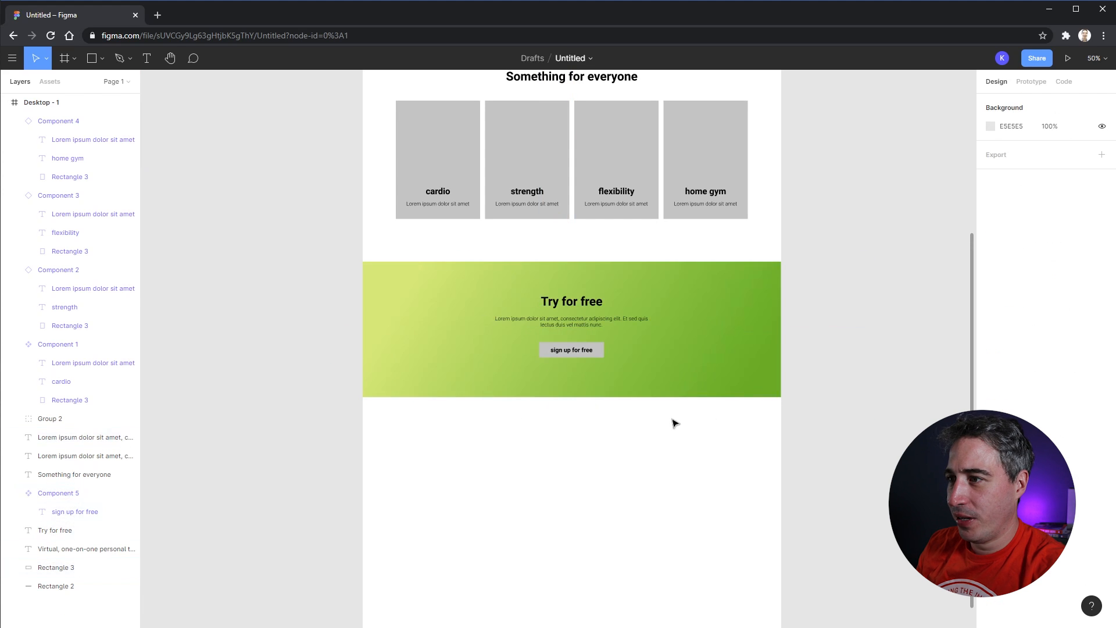
# - Shorten the gradient rectangle evenly around its content to a height of about 384
pyautogui.click(638, 395)
pyautogui.moveTo(583, 397); pyautogui.dragTo(595, 383)
pyautogui.click(663, 416)
pyautogui.click(637, 387)
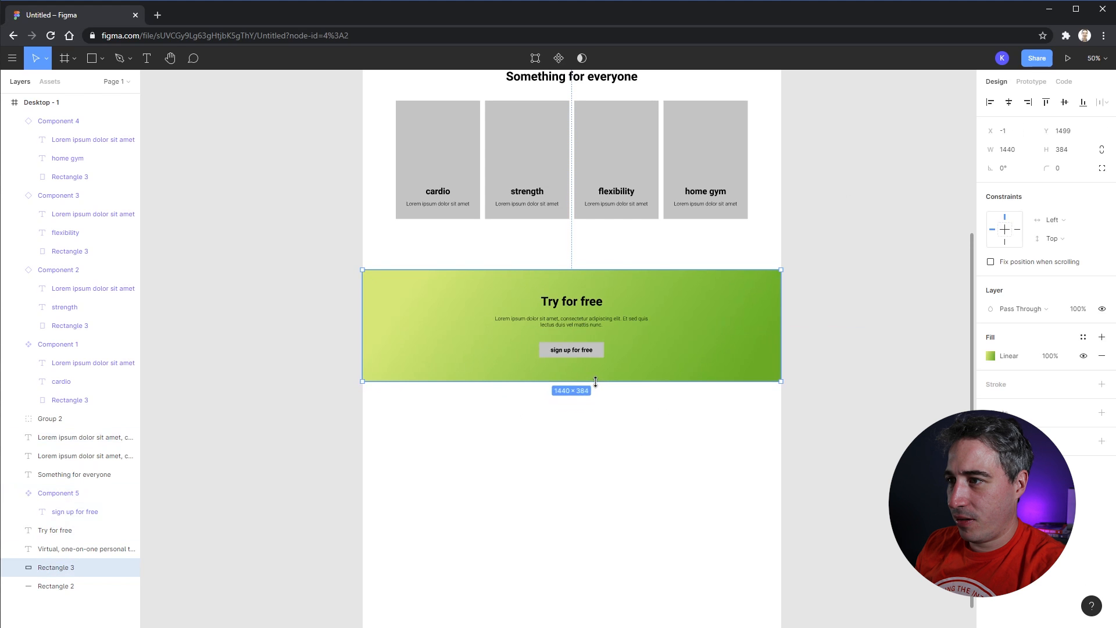
# - Select the whole "Try for free" section with its gradient background and move it slightly up towards the cards
pyautogui.moveTo(647, 421); pyautogui.dragTo(522, 276)
pyautogui.moveTo(657, 351); pyautogui.dragTo(658, 337)
pyautogui.moveTo(683, 297); pyautogui.dragTo(695, 509)
pyautogui.scroll(-6, 700, 379)
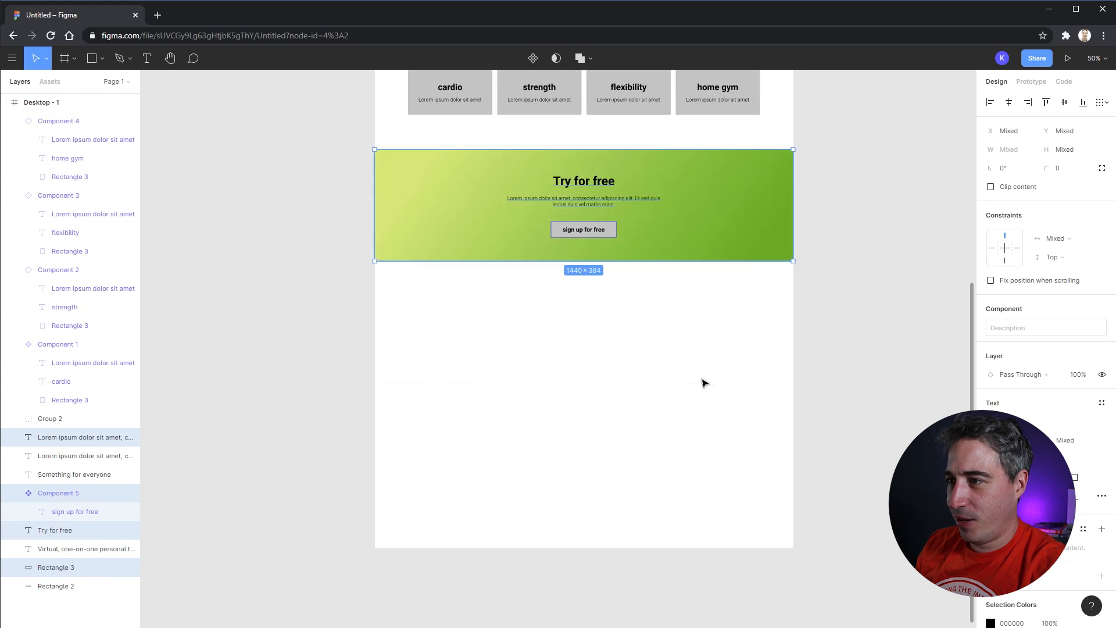
pyautogui.click(773, 359)
pyautogui.click(610, 201)
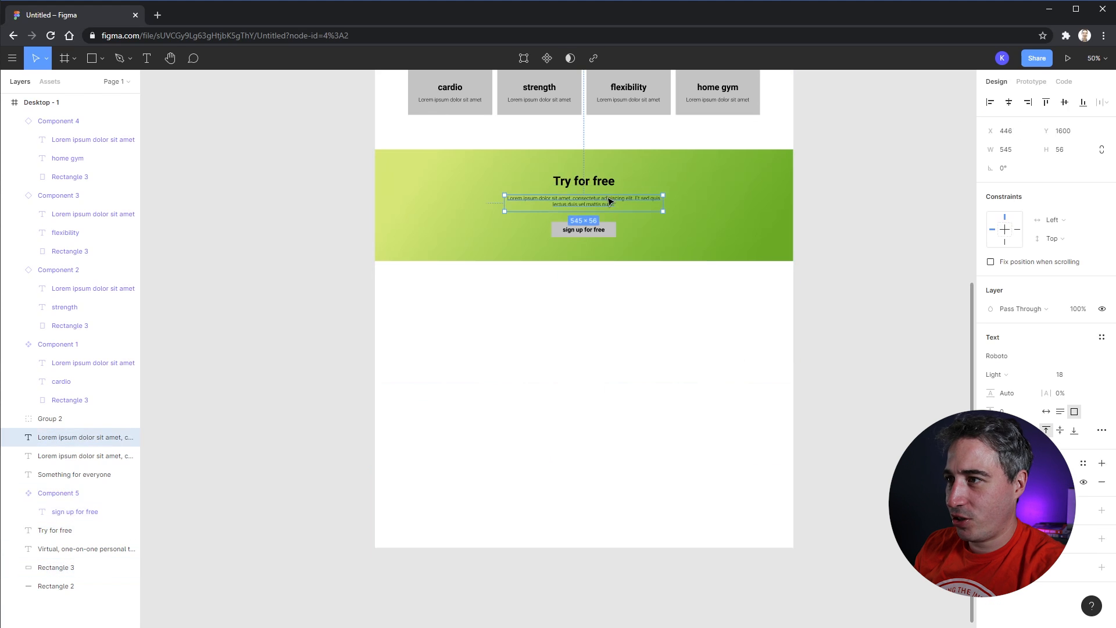
pyautogui.click(806, 208)
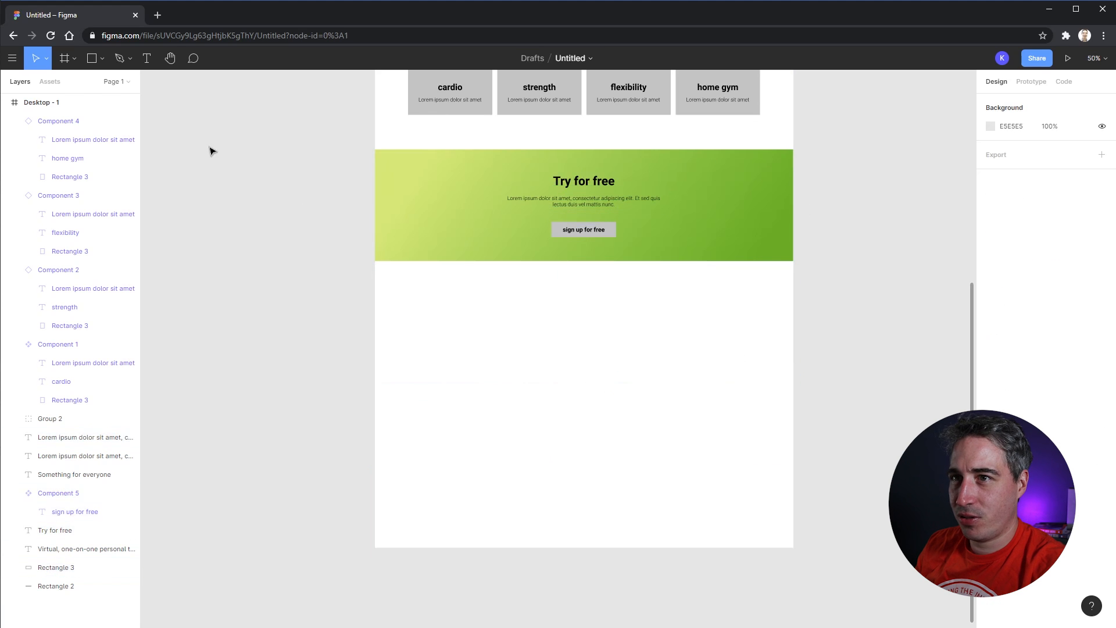
# - Show the 12-column layout grid of the Desktop - 1 frame
pyautogui.click(50, 107)
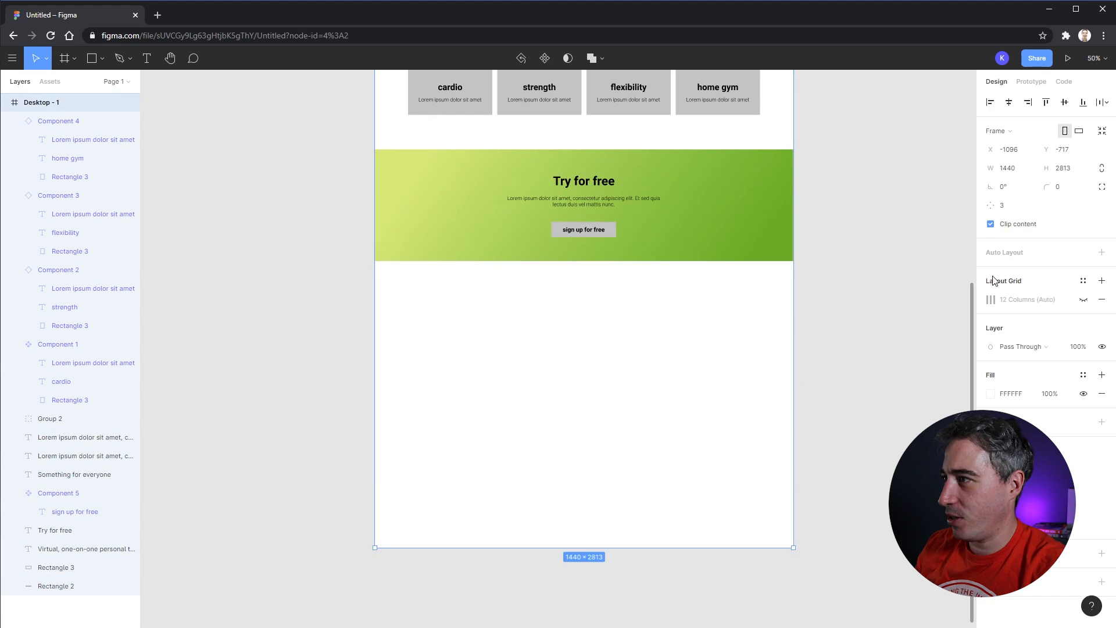
pyautogui.click(1083, 299)
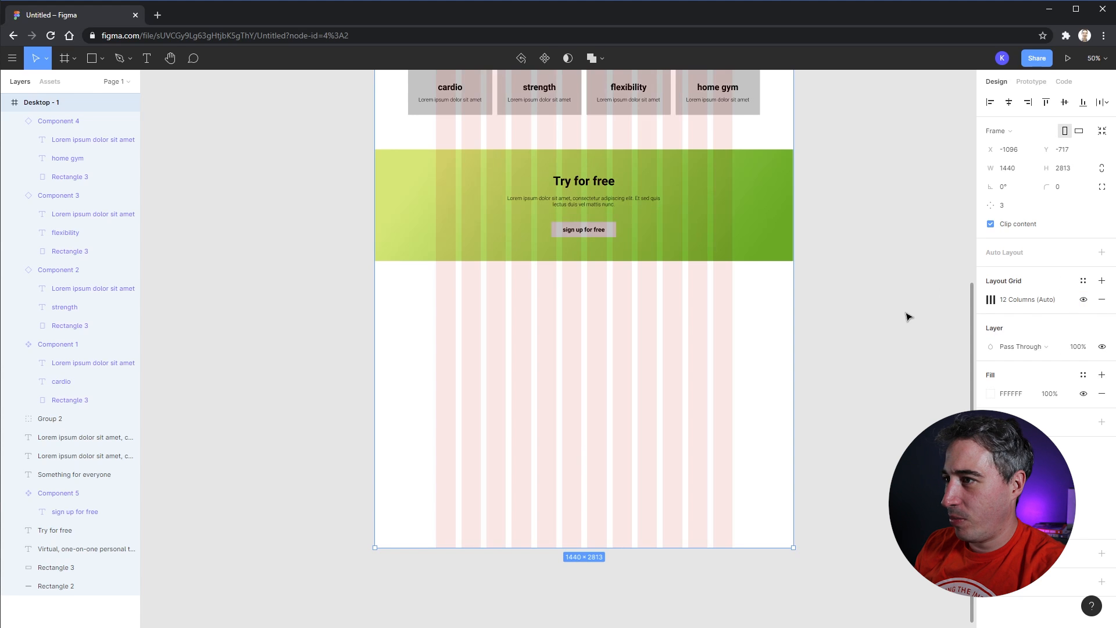
pyautogui.scroll(4, 426, 298)
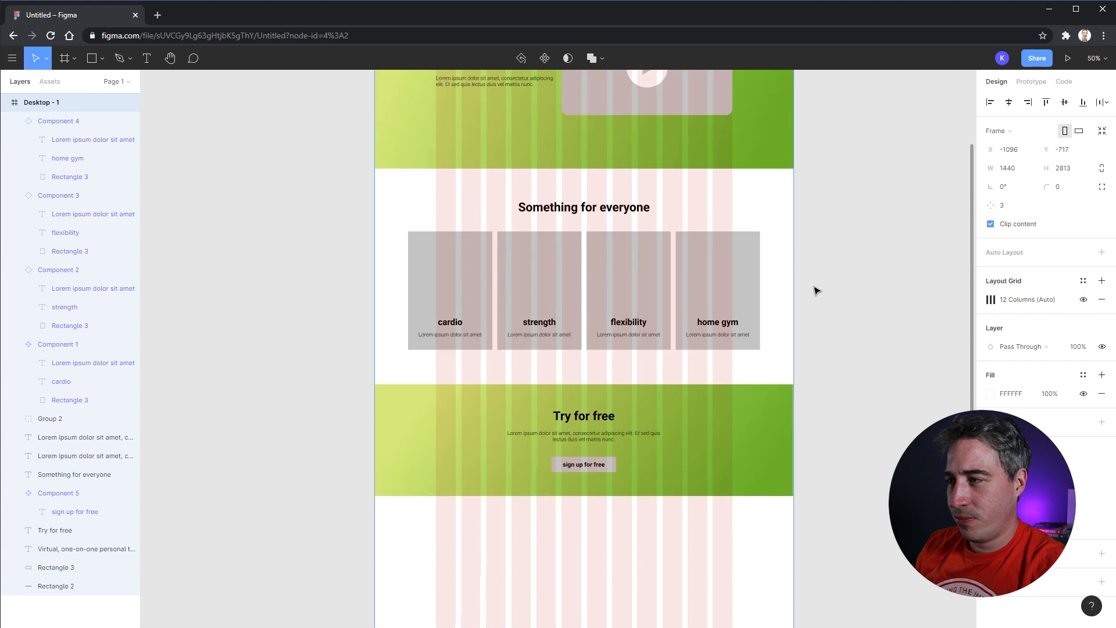
# - Move the cardio card to the first grid column at X 210 and resize it to 236 wide, spanning three columns
pyautogui.moveTo(363, 279); pyautogui.dragTo(777, 329)
pyautogui.click(777, 329)
pyautogui.click(471, 271)
pyautogui.moveTo(438, 274); pyautogui.dragTo(491, 283)
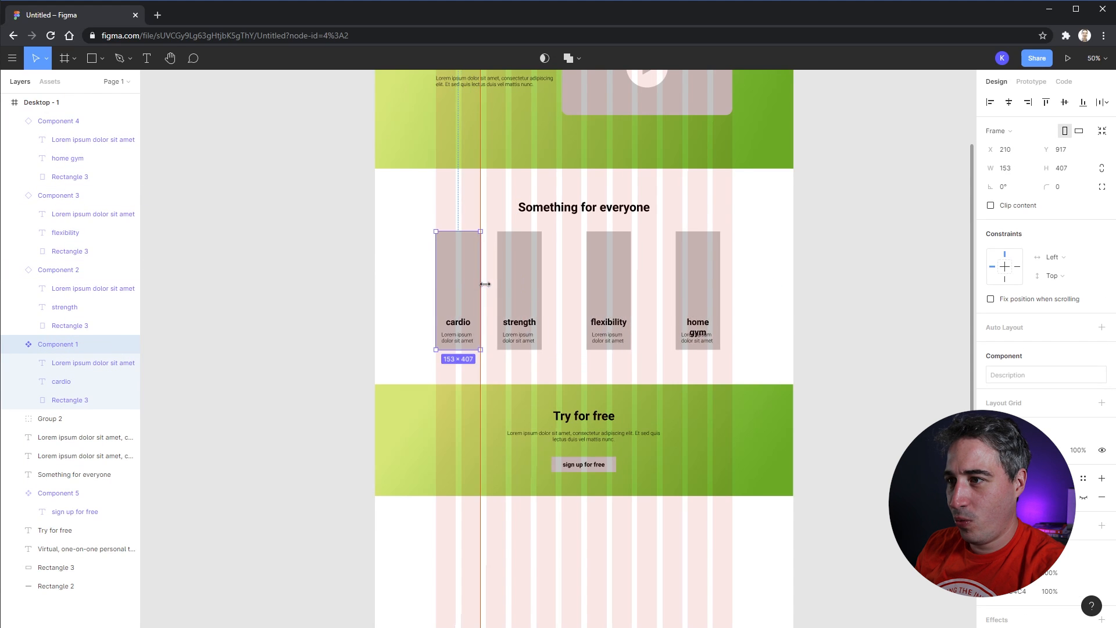
# - Reposition the strength, flexibility and home gym cards so each one spans the following three grid columns
pyautogui.click(553, 286)
pyautogui.moveTo(524, 286); pyautogui.dragTo(540, 287)
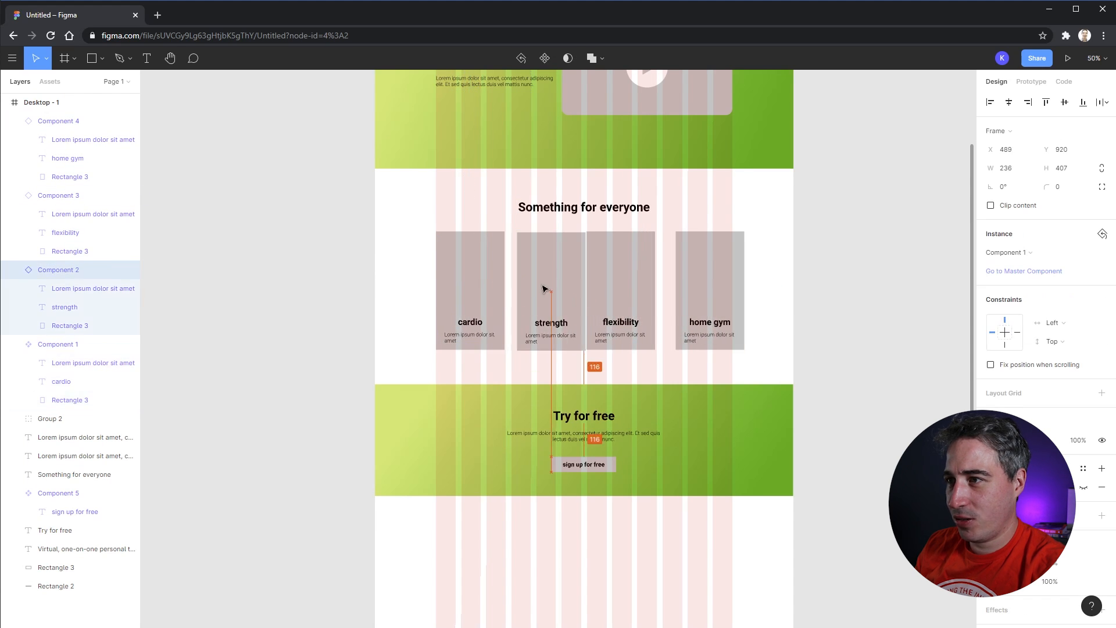
pyautogui.click(500, 285)
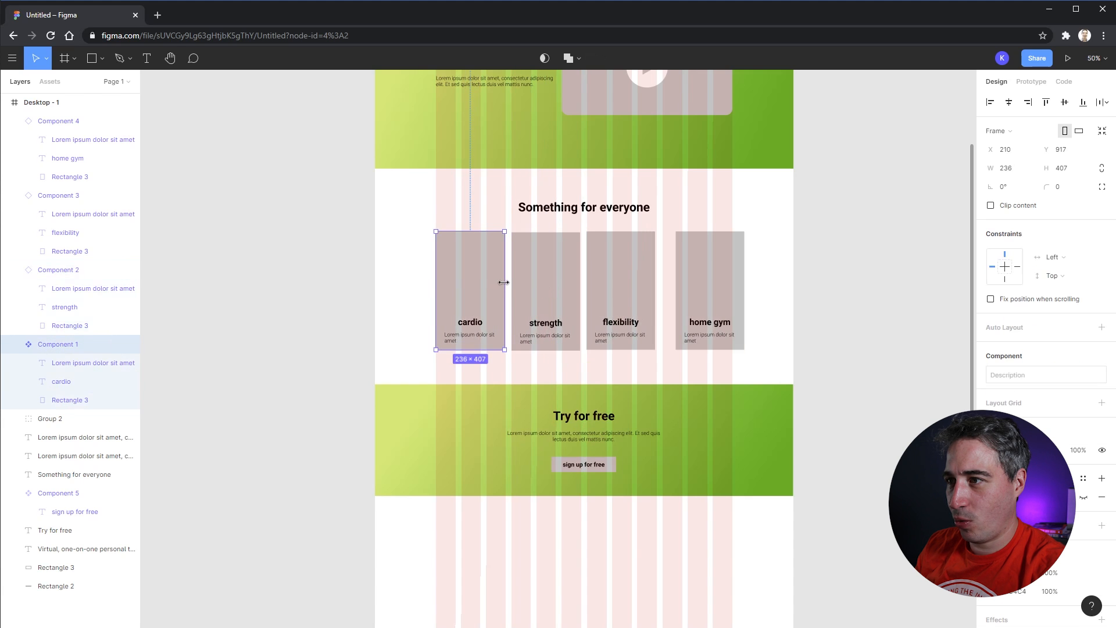
pyautogui.moveTo(615, 286); pyautogui.dragTo(622, 287)
pyautogui.moveTo(700, 287); pyautogui.dragTo(687, 286)
pyautogui.click(793, 309)
# - Centre-align the description text in the cardio master card
pyautogui.scroll(-1, 794, 311)
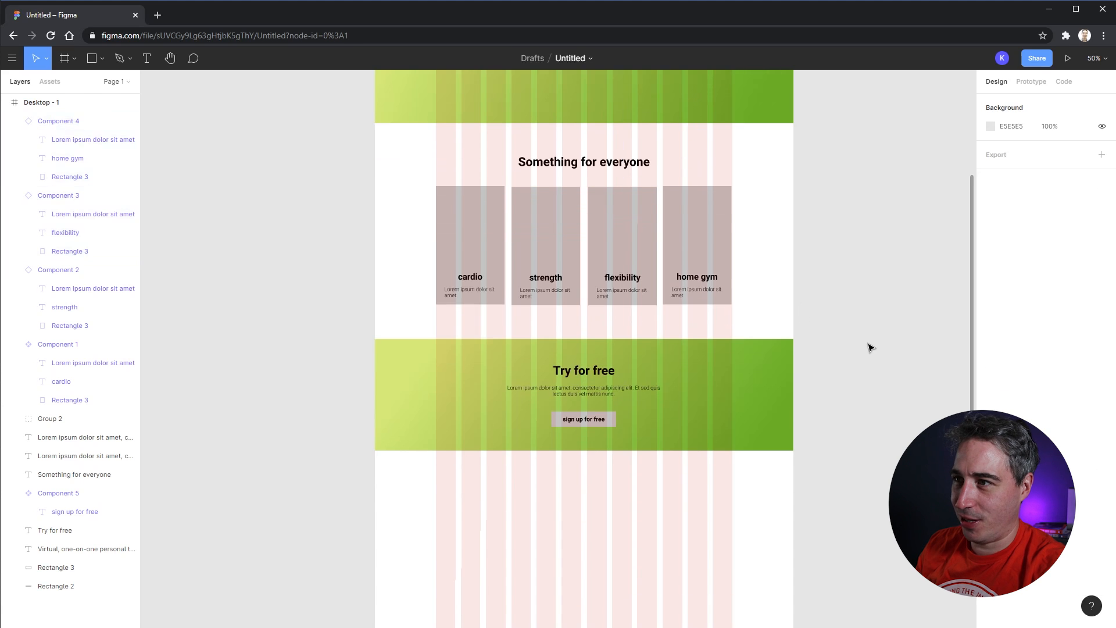
pyautogui.scroll(-4, 870, 347)
pyautogui.scroll(1, 864, 347)
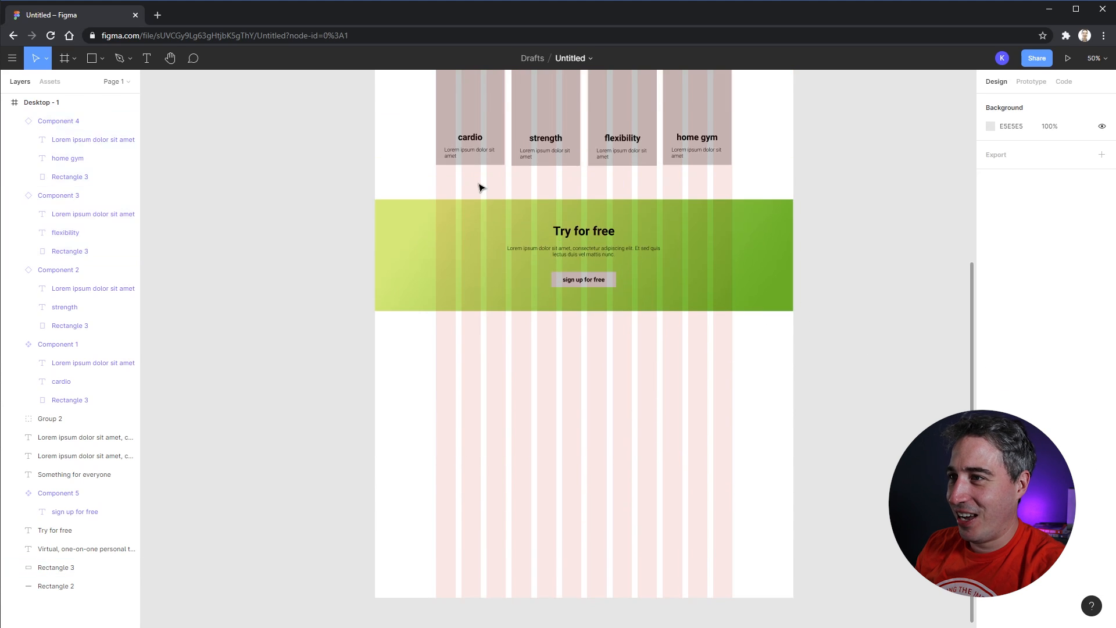
pyautogui.doubleClick(472, 154)
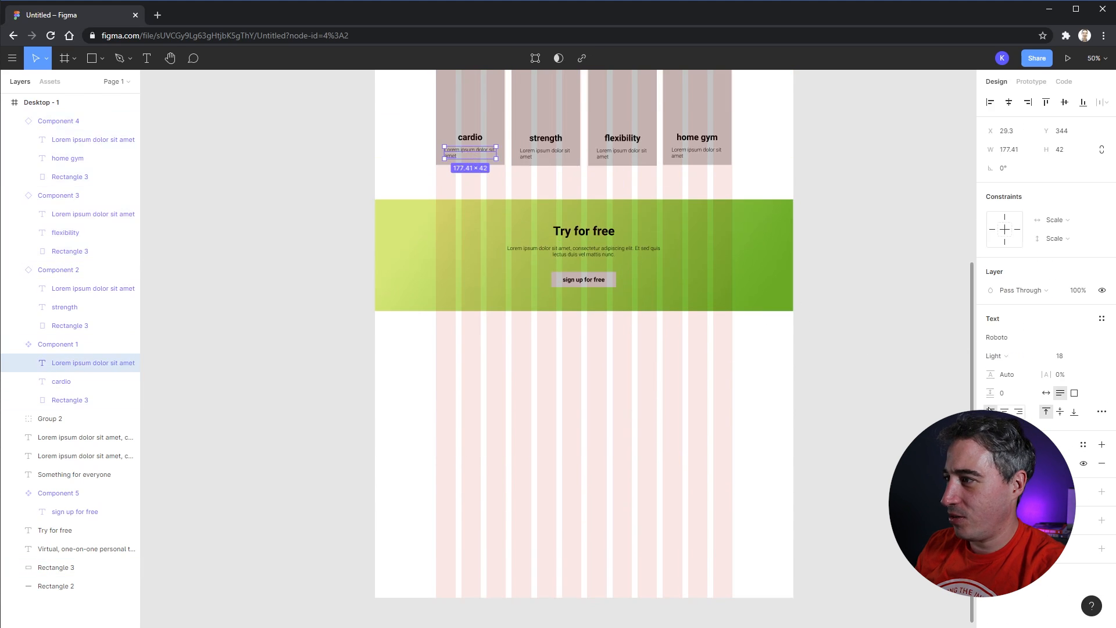
pyautogui.click(879, 370)
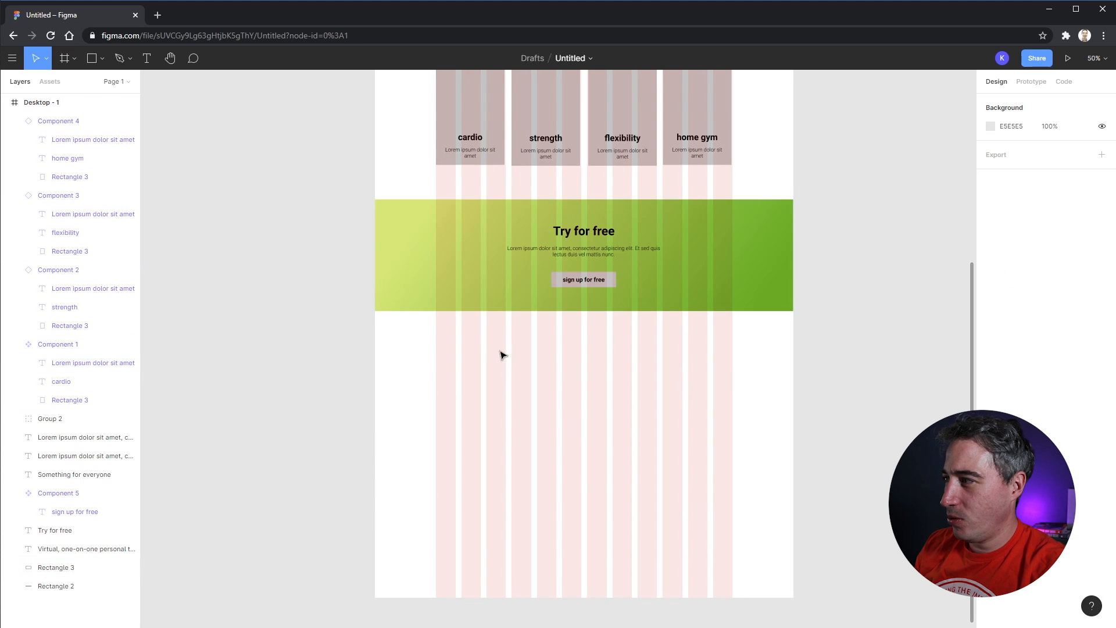
pyautogui.click(605, 232)
pyautogui.moveTo(600, 224); pyautogui.dragTo(595, 349)
pyautogui.hotkey('ctrl', 'z')
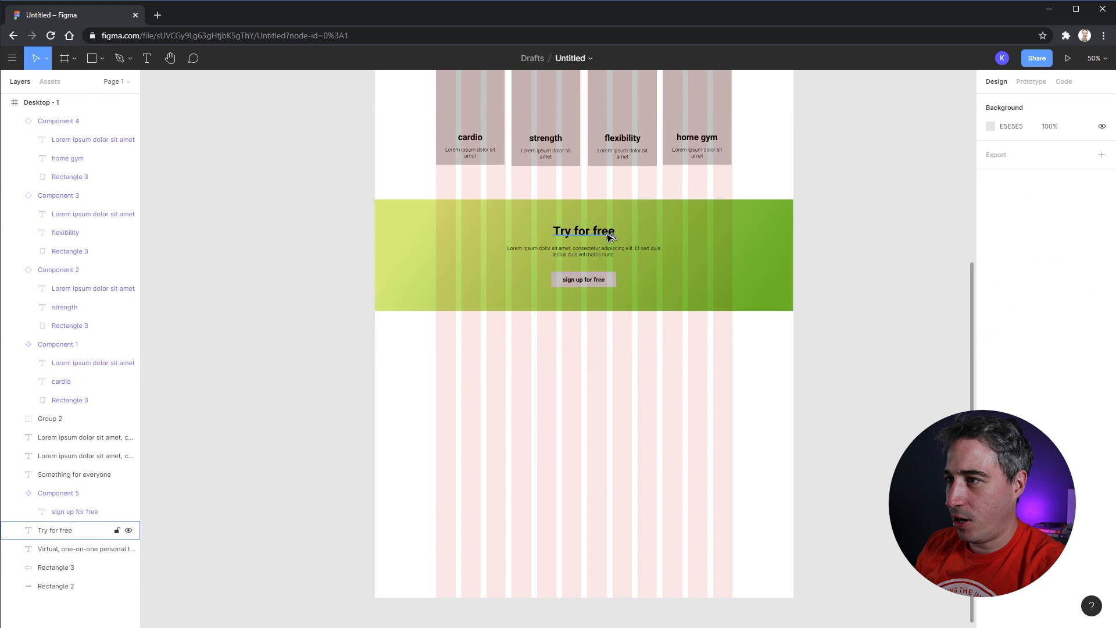
# - Duplicate the "Try for free" heading below the gradient section and change the copy's text to "Plans for all skill levels"
pyautogui.moveTo(610, 237); pyautogui.dragTo(608, 343)
pyautogui.doubleClick(603, 343)
pyautogui.write('Pla')
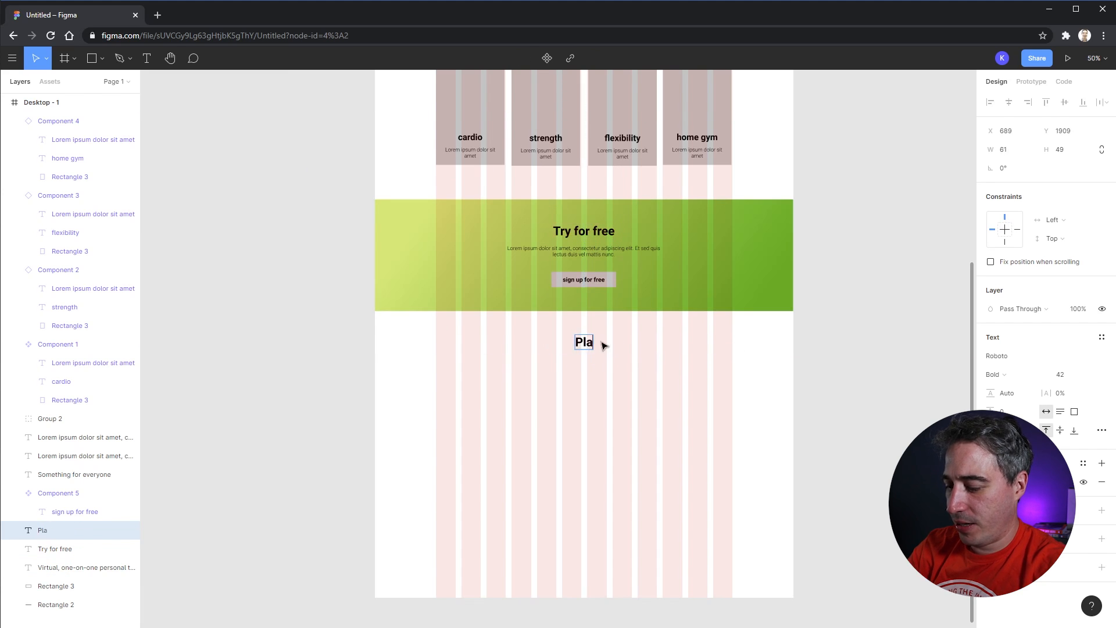
pyautogui.write('ns for all skill levels')
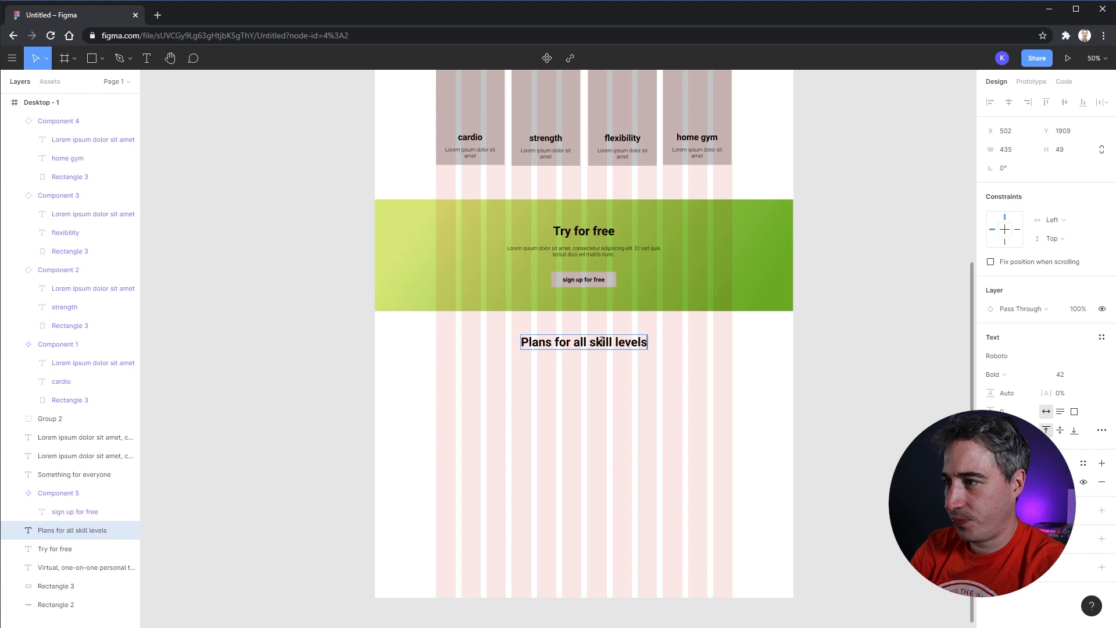
pyautogui.press('Escape')
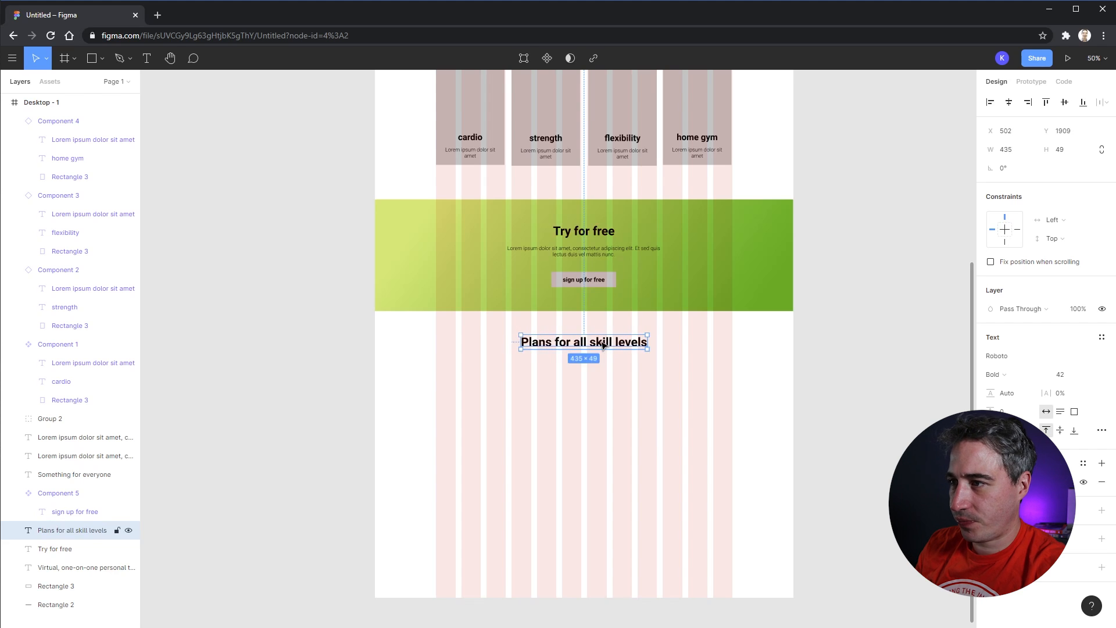
pyautogui.click(587, 392)
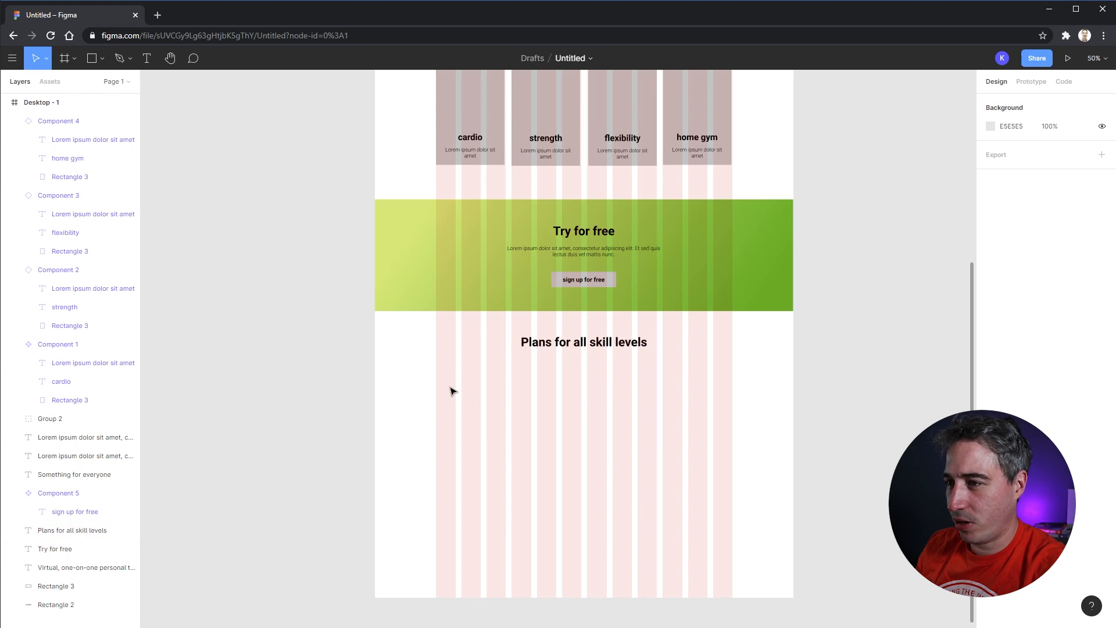
# - Draw a rectangle of about 327 × 300 over the first four grid columns below the plans heading, and duplicate it twice across the grid
pyautogui.press('r')
pyautogui.moveTo(438, 378); pyautogui.dragTo(532, 466)
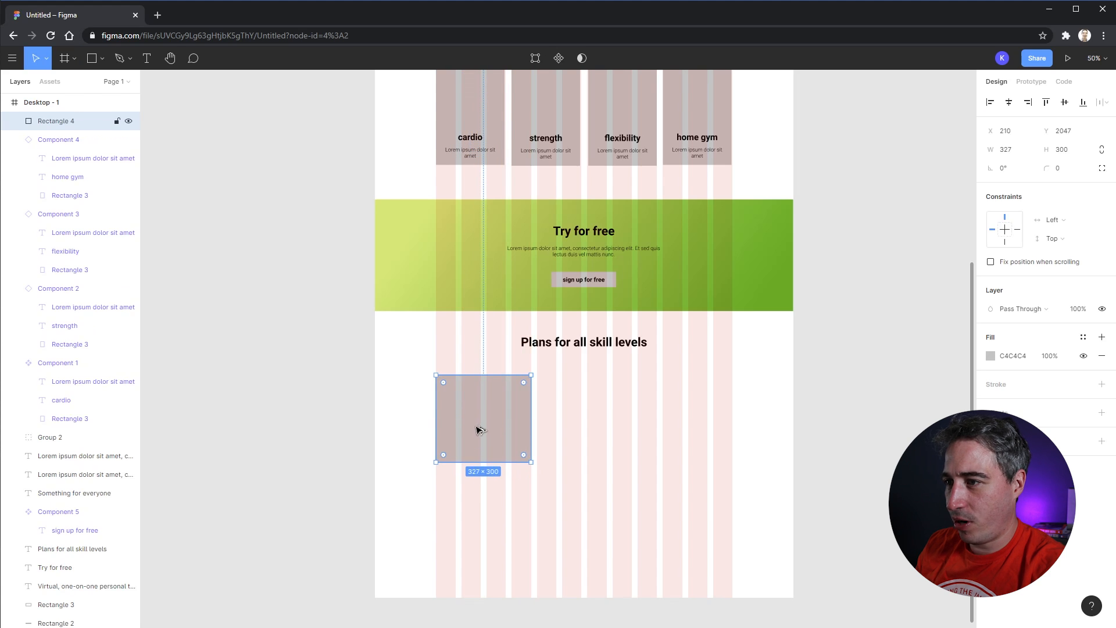
pyautogui.moveTo(477, 429); pyautogui.dragTo(663, 439)
pyautogui.click(342, 378)
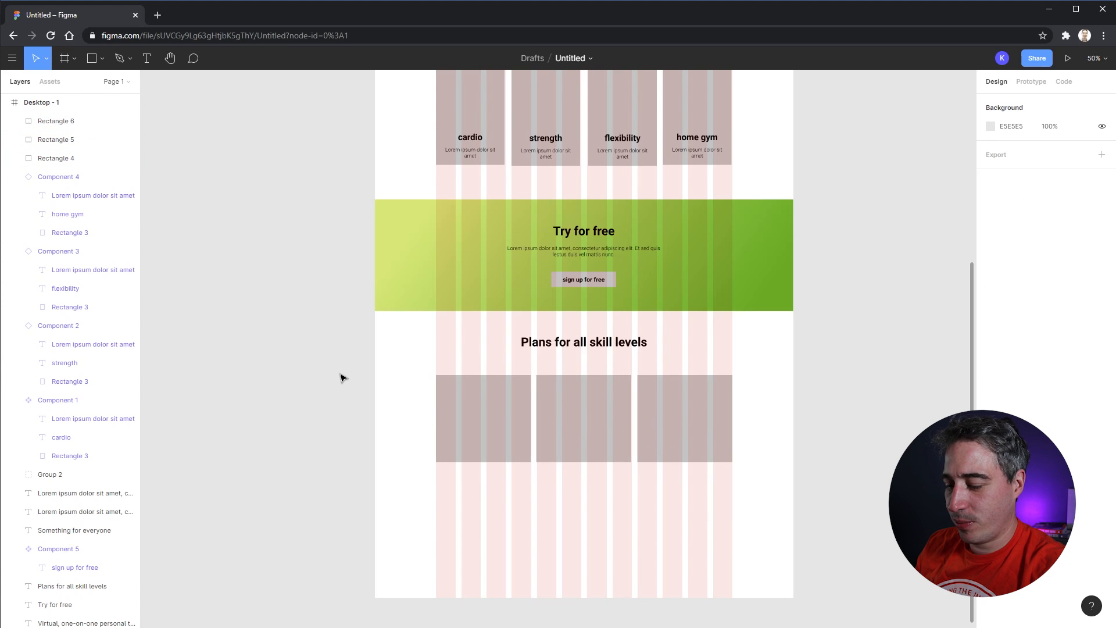
# - Draw a circle of about 76 × 76 near the top centre of the first plan rectangle and fill it with grey 979797
pyautogui.press('o')
pyautogui.moveTo(467, 382); pyautogui.dragTo(490, 398)
pyautogui.click(1010, 359)
pyautogui.click(991, 356)
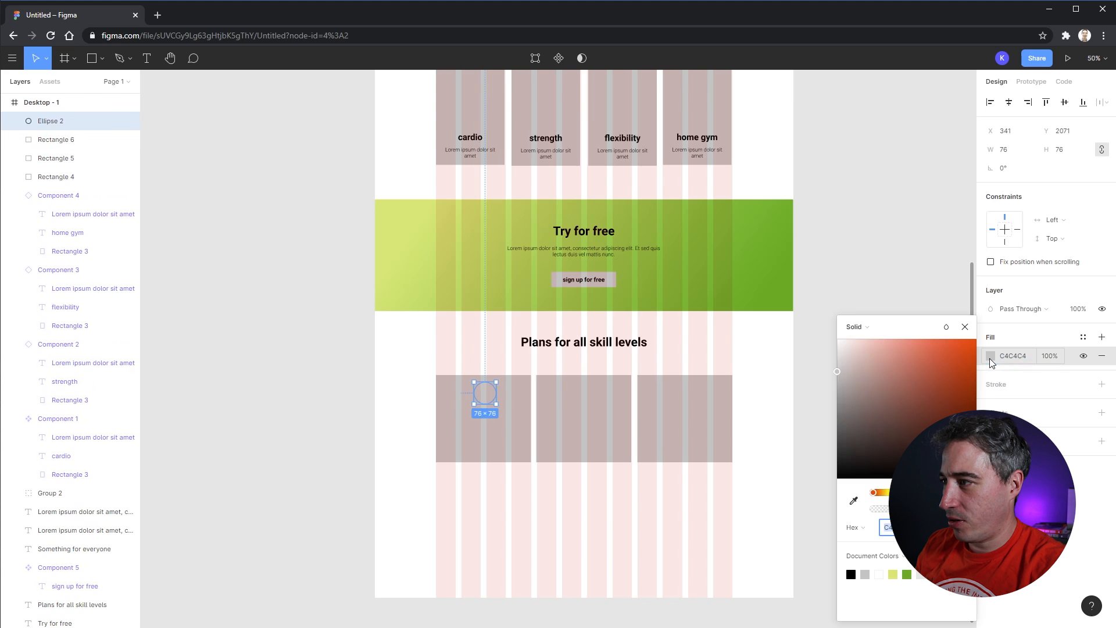
pyautogui.moveTo(872, 372); pyautogui.dragTo(784, 398)
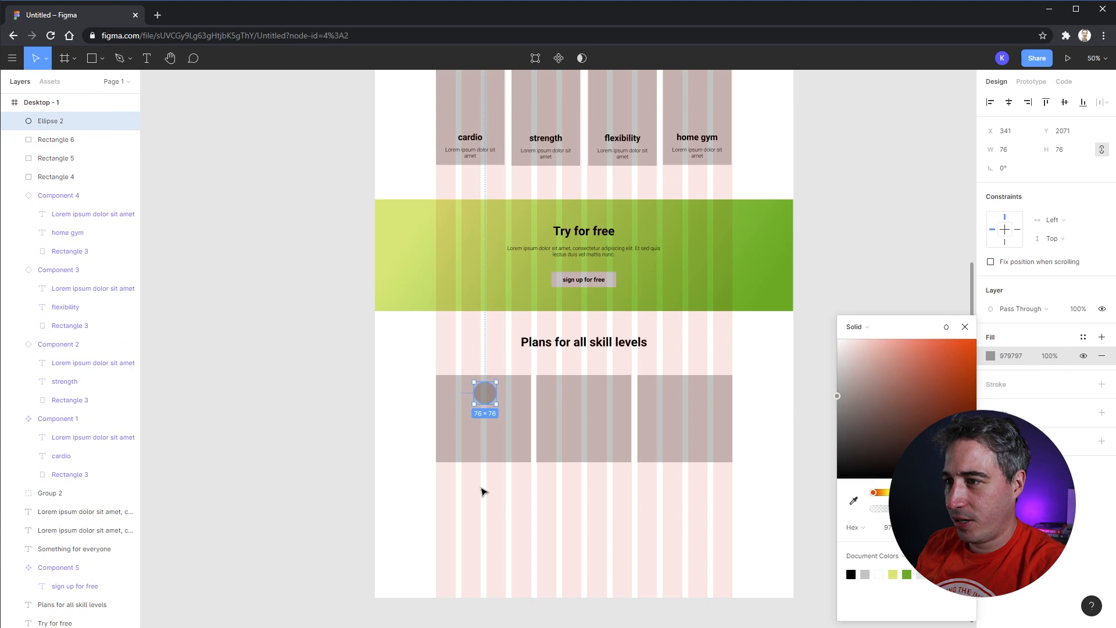
# - Centre the grey circle horizontally in the first plan rectangle, and delete the two rectangles beside it
pyautogui.click(486, 428)
pyautogui.keyDown('shift'); pyautogui.click(486, 393); pyautogui.keyUp('shift')
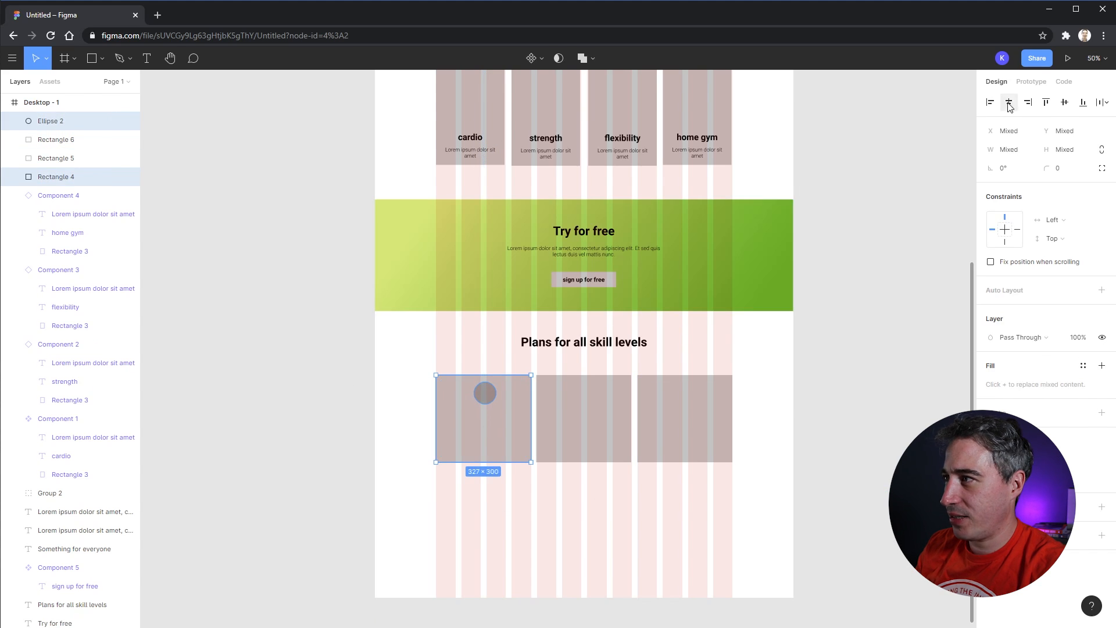
pyautogui.moveTo(484, 401); pyautogui.dragTo(590, 401)
pyautogui.moveTo(767, 386); pyautogui.dragTo(588, 450)
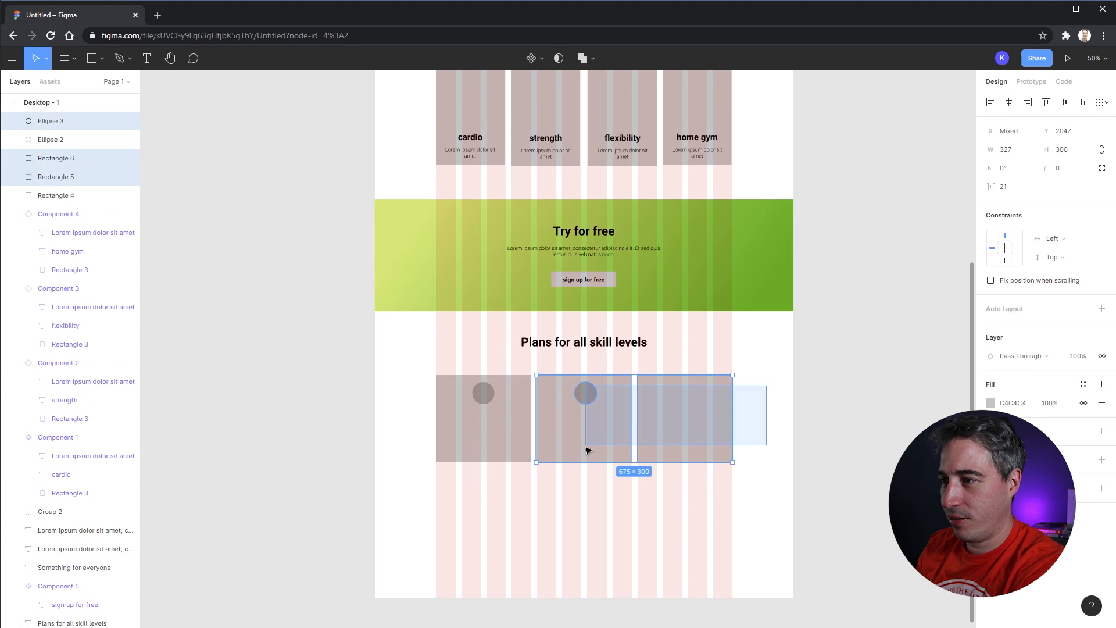
pyautogui.press('Delete')
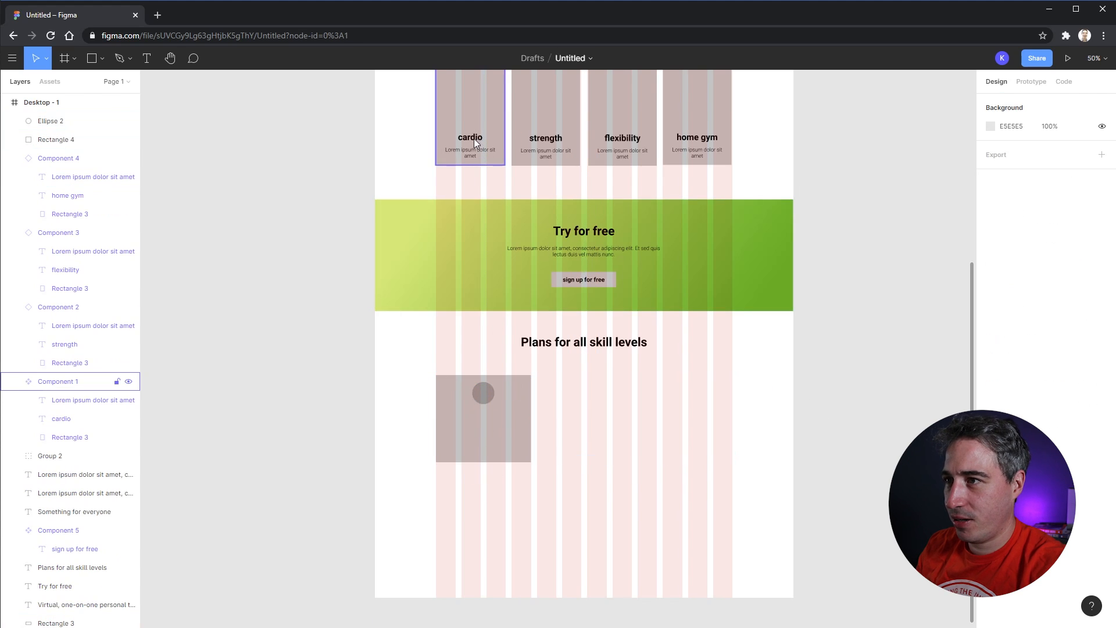
# - Duplicate the hero heading and paragraph into the plans section, and change the heading copy's text to "basic"
pyautogui.click(473, 138)
pyautogui.click(473, 139)
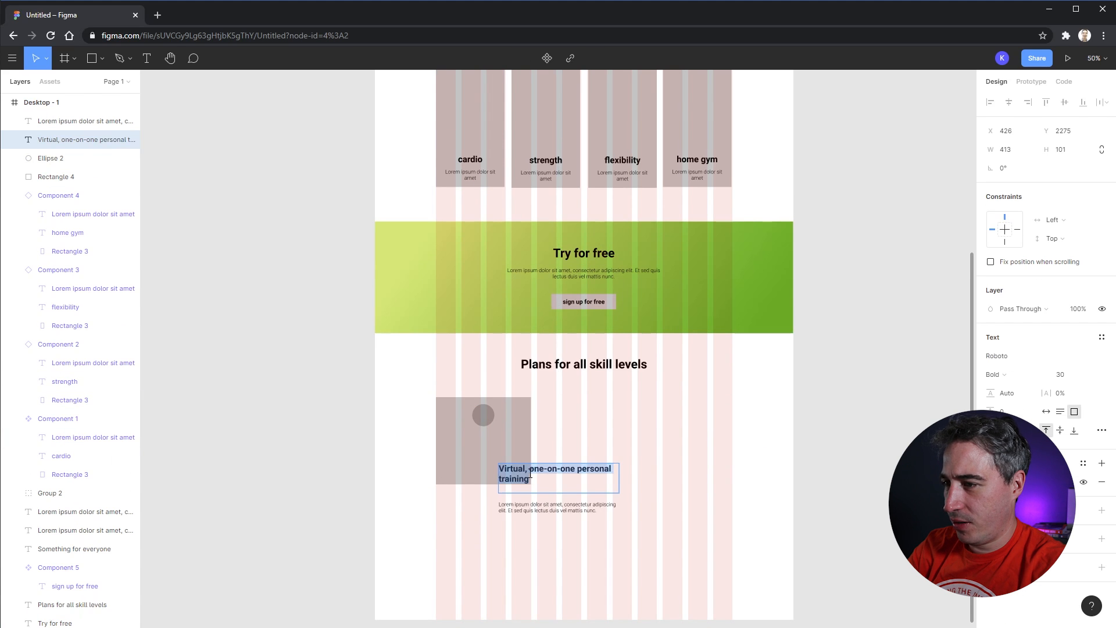
pyautogui.write('basic')
pyautogui.press('Escape')
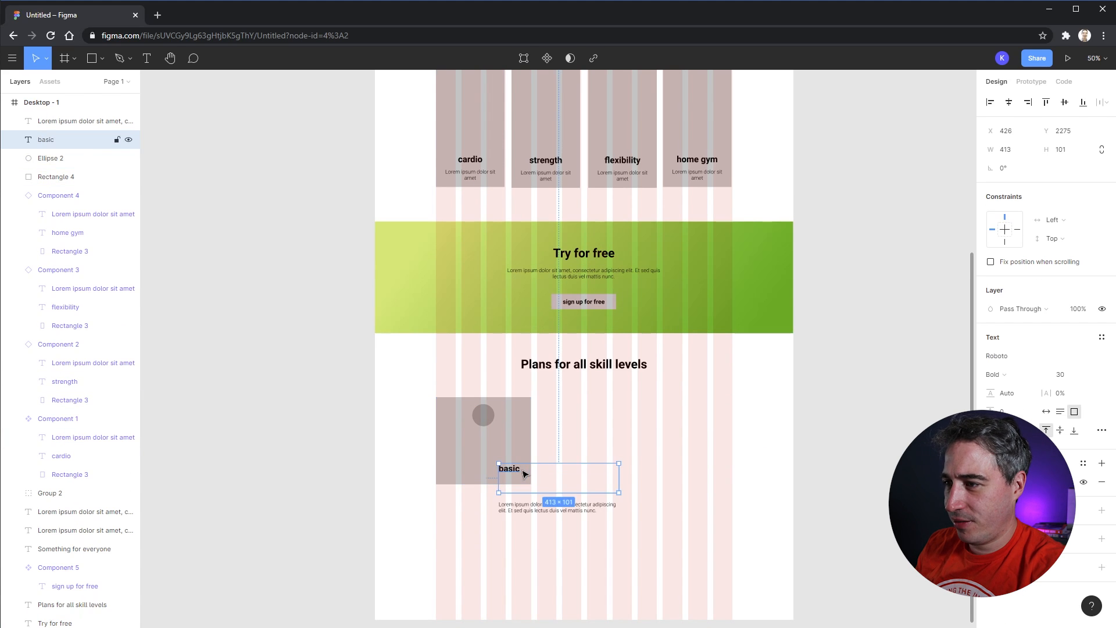
# - Resize the "basic" text box to about 251 px wide and centre it below the circle in the plan card
pyautogui.doubleClick(620, 494)
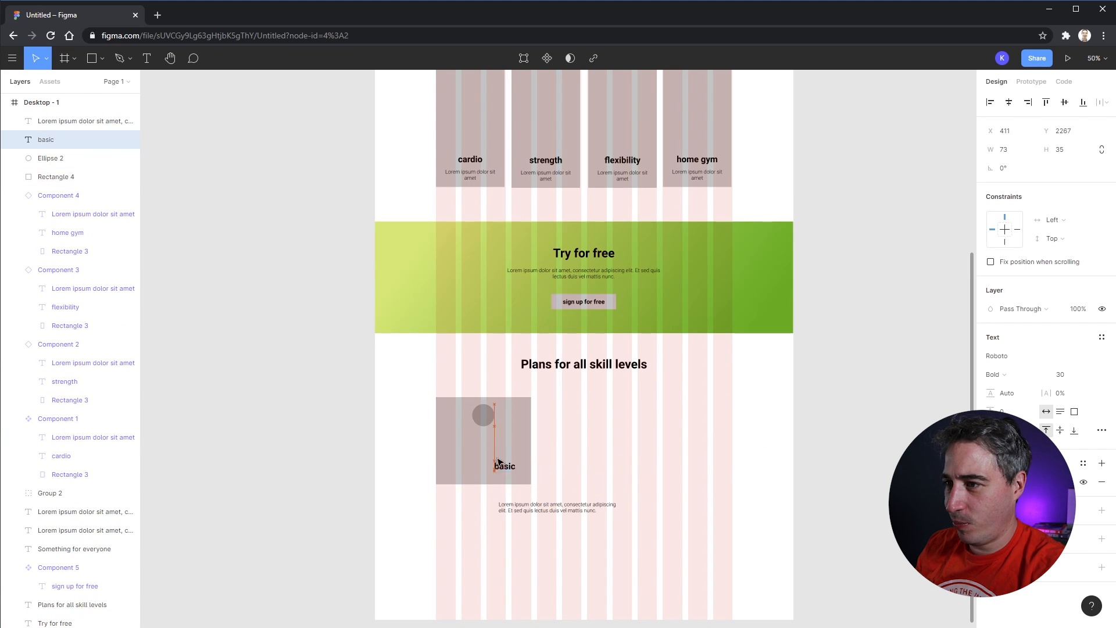
pyautogui.moveTo(510, 469); pyautogui.dragTo(515, 445)
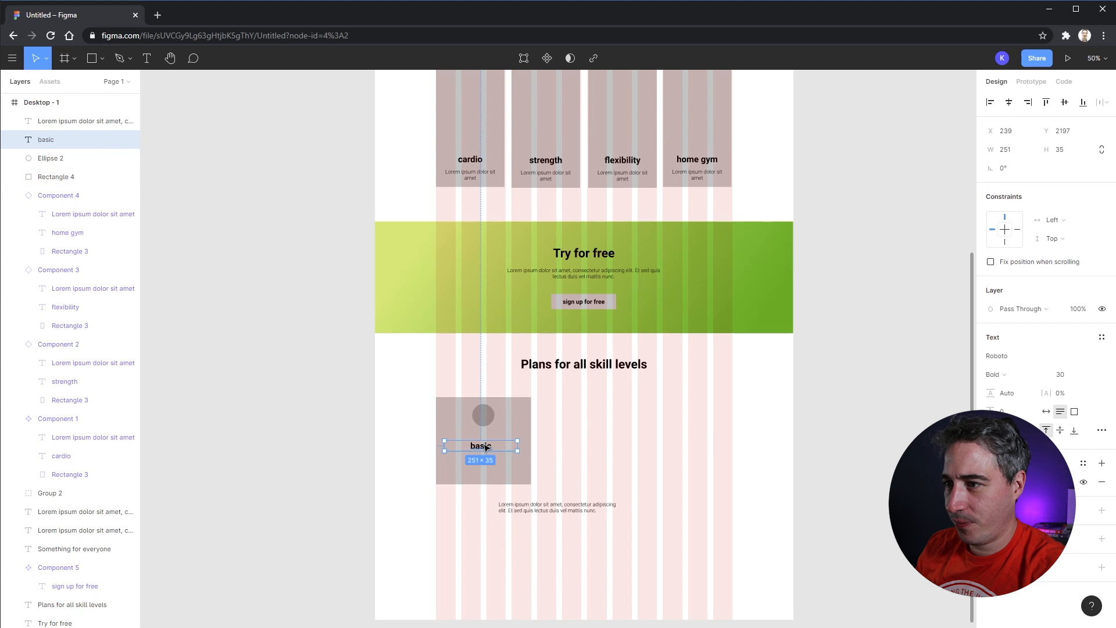
pyautogui.moveTo(504, 452); pyautogui.dragTo(507, 446)
# - Fit the lorem ipsum paragraph centred below "basic", and delete the grey rectangle behind the plan content
pyautogui.click(567, 516)
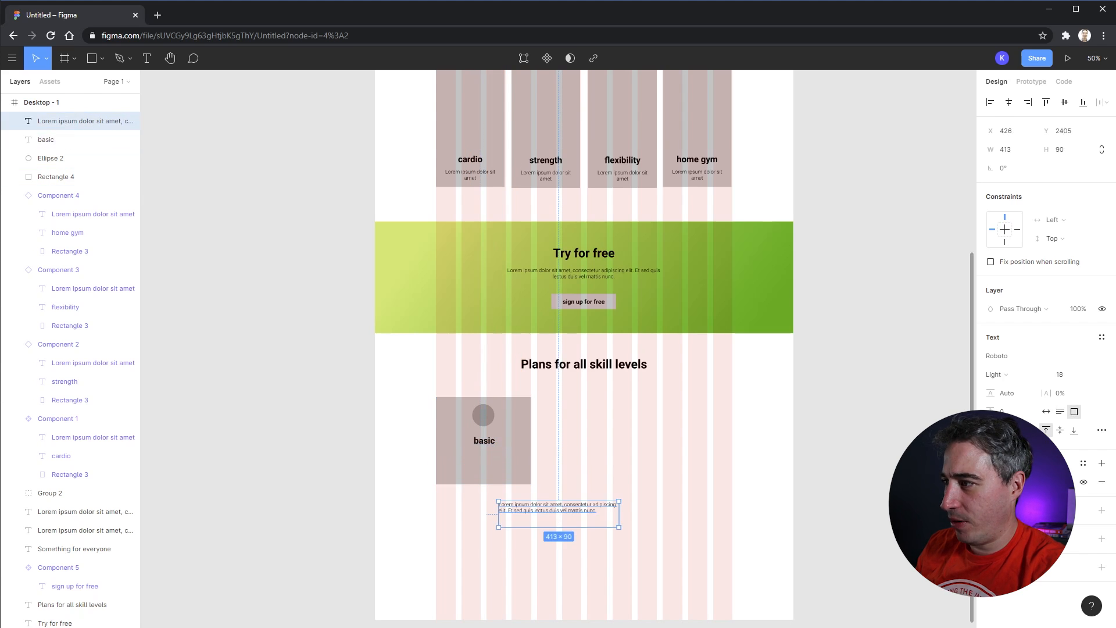
pyautogui.moveTo(561, 513); pyautogui.dragTo(490, 464)
pyautogui.click(605, 523)
pyautogui.click(497, 482)
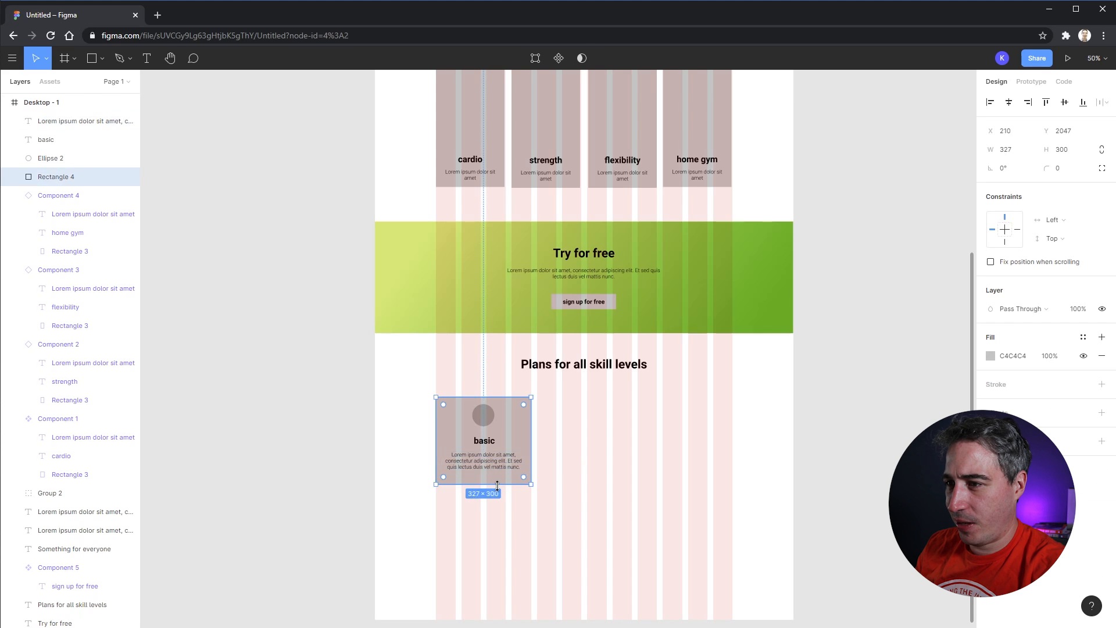
pyautogui.press('Delete')
# - Stretch the circle, "basic" heading and paragraph together to the outer edge of the first grid column, about 308 px wide overall
pyautogui.click(485, 464)
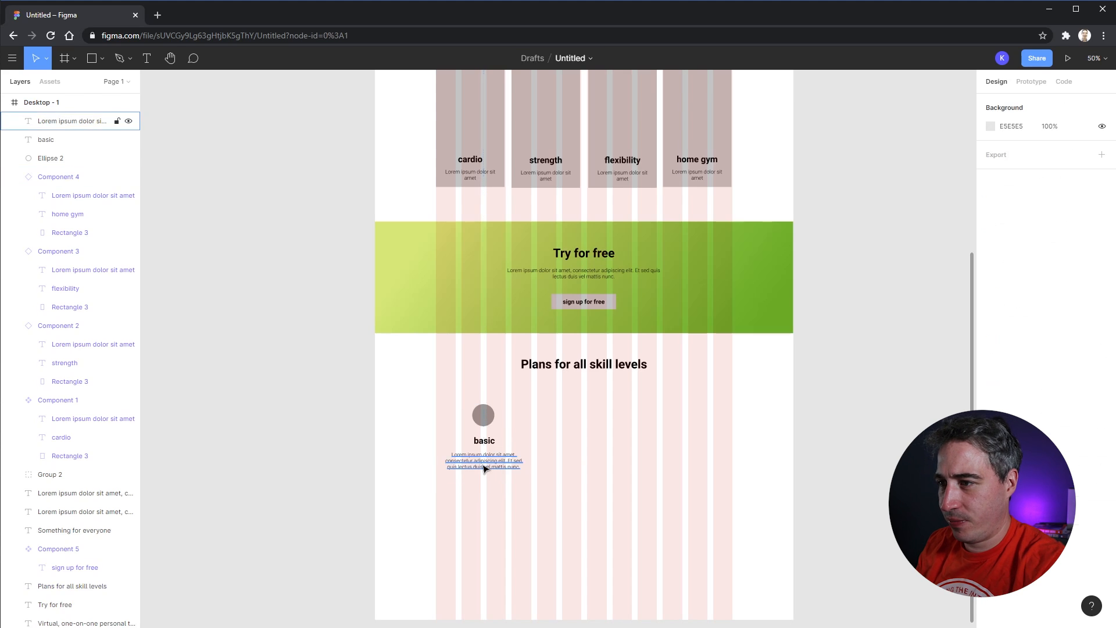
pyautogui.keyDown('shift'); pyautogui.click(484, 441); pyautogui.keyUp('shift')
pyautogui.keyDown('shift'); pyautogui.click(487, 425); pyautogui.keyUp('shift')
pyautogui.keyDown('shift'); pyautogui.click(487, 425); pyautogui.keyUp('shift')
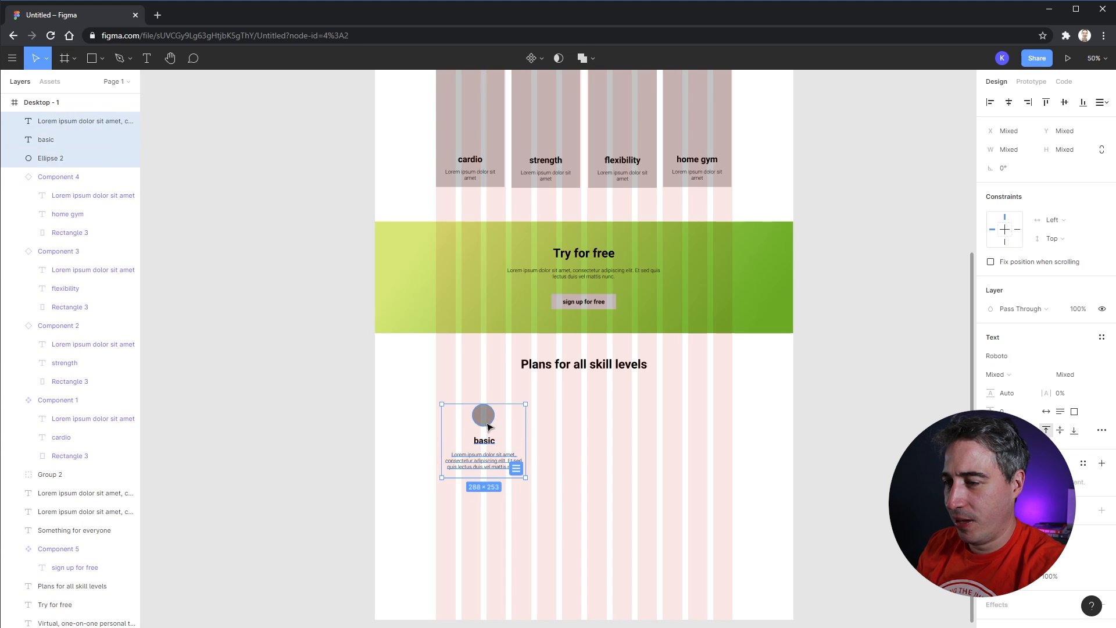
pyautogui.moveTo(440, 433); pyautogui.dragTo(436, 433)
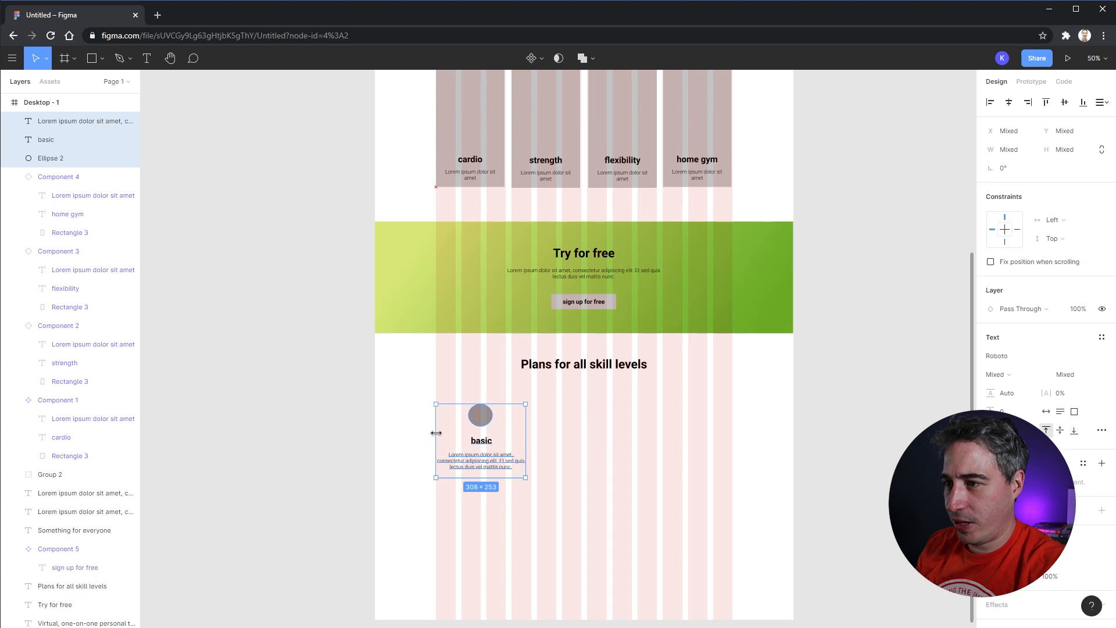
pyautogui.moveTo(529, 440); pyautogui.dragTo(532, 440)
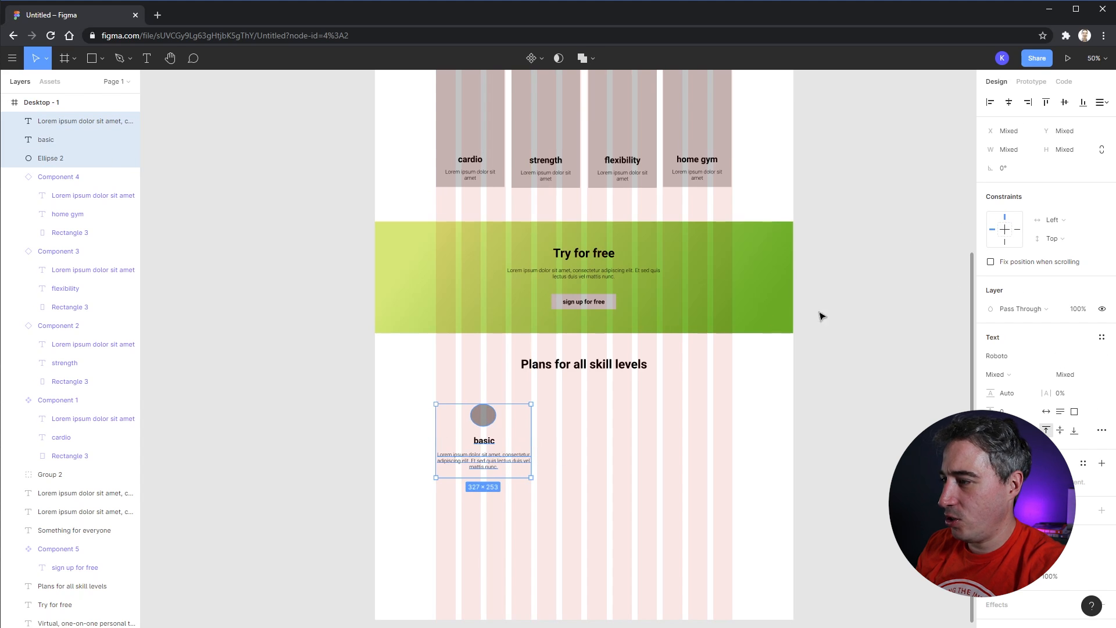
pyautogui.hotkey('ctrl', 'alt', 'k')
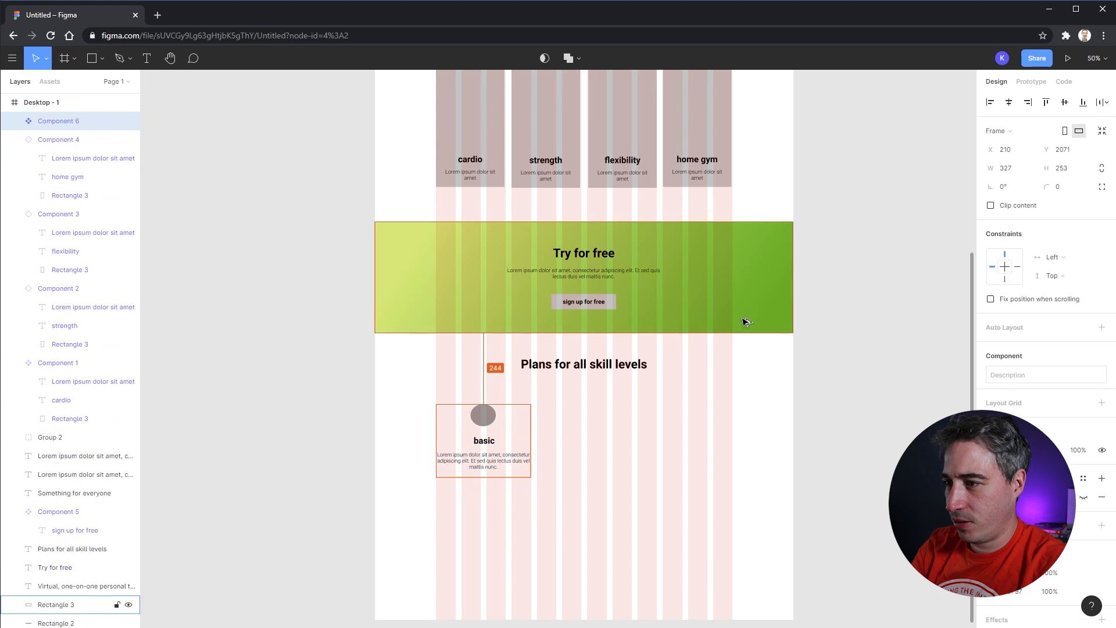
pyautogui.hotkey('ctrl', 'alt', 'k')
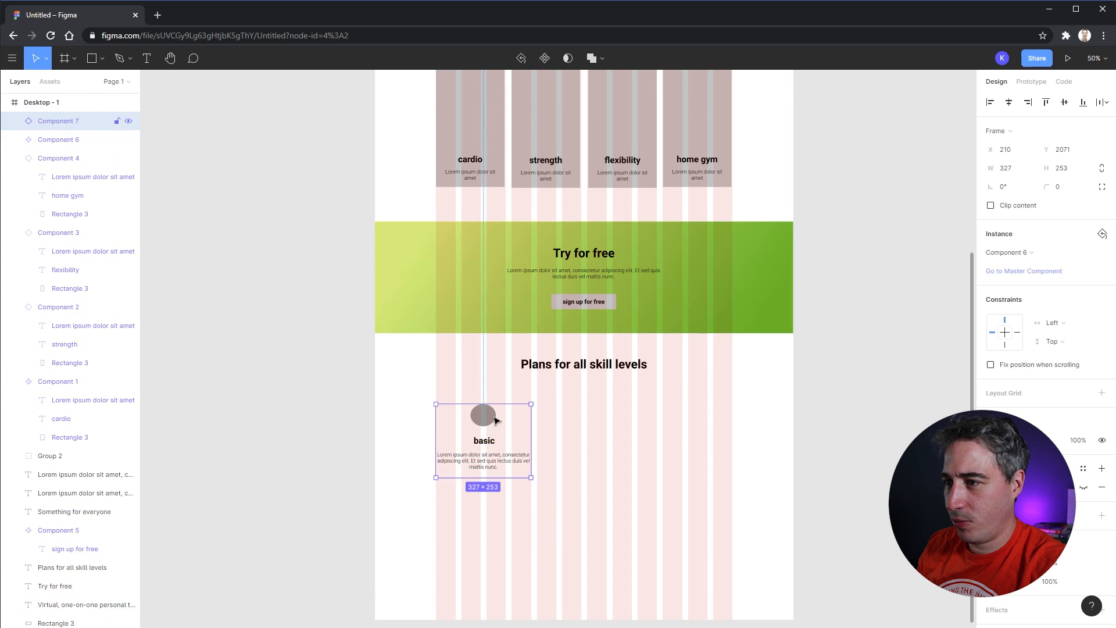
pyautogui.hotkey('ctrl', 'z')
pyautogui.hotkey('ctrl', 'z')
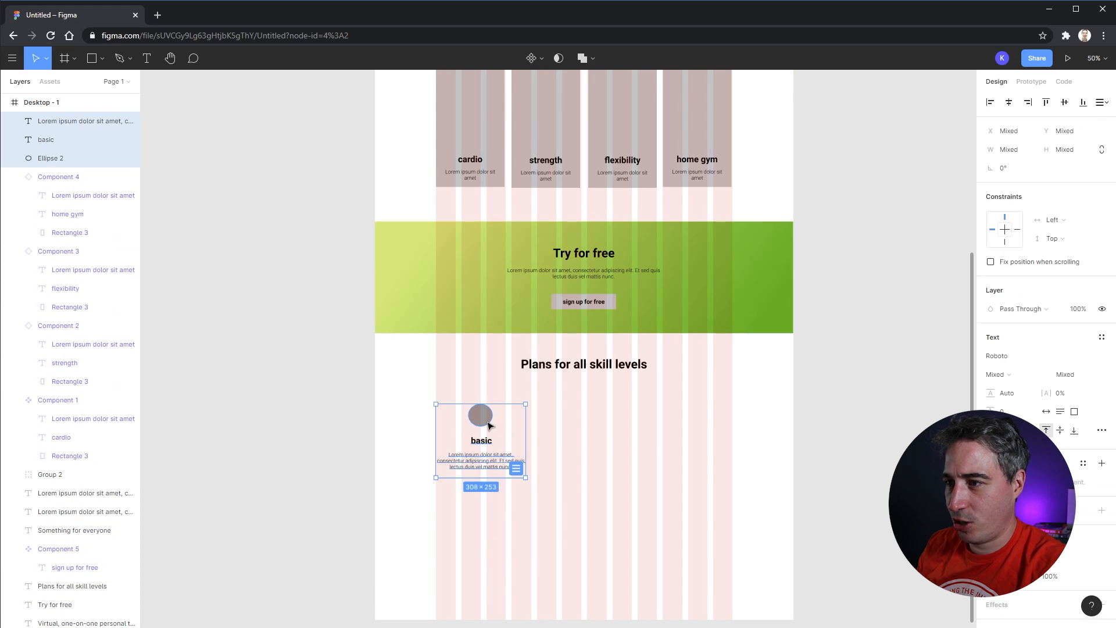
pyautogui.click(587, 478)
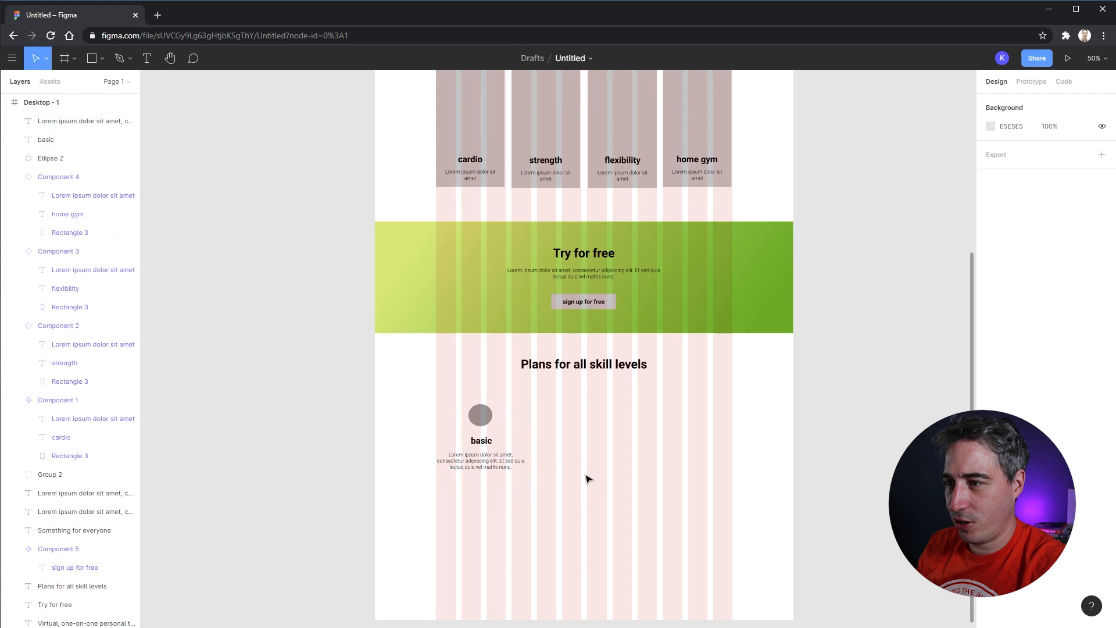
# - Widen the "basic" heading and paragraph together to 327 px, and recentre the circle above them
pyautogui.click(485, 444)
pyautogui.keyDown('shift'); pyautogui.click(511, 472); pyautogui.keyUp('shift')
pyautogui.moveTo(522, 451); pyautogui.dragTo(529, 451)
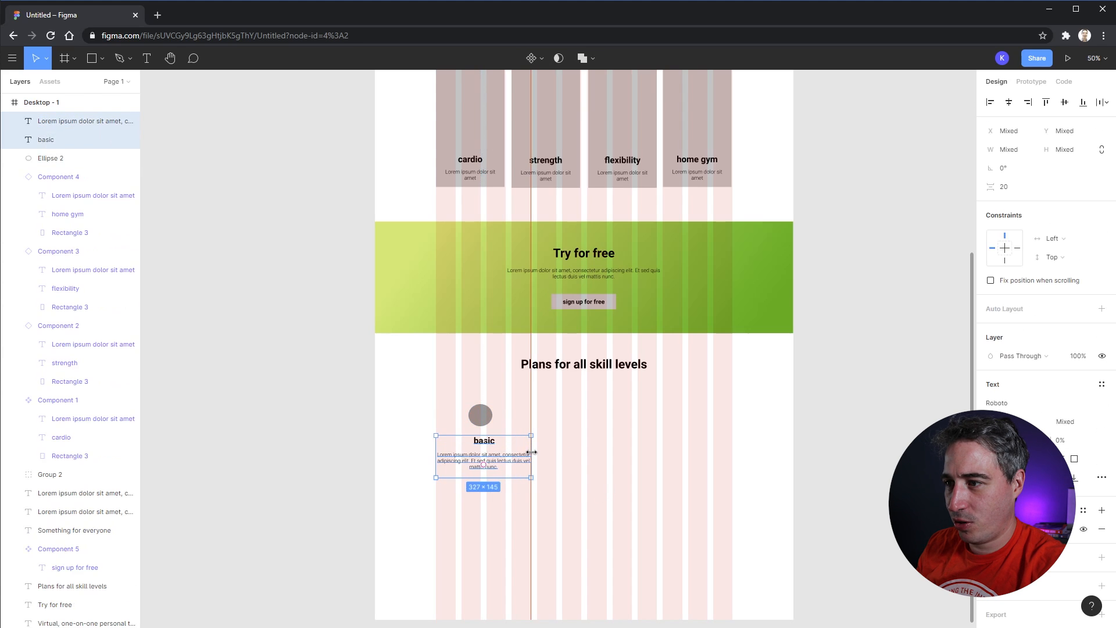
pyautogui.click(484, 423)
pyautogui.moveTo(480, 421); pyautogui.dragTo(484, 421)
# - Turn the circle, heading and paragraph into a component, and place two copies of it across the remaining grid columns
pyautogui.moveTo(521, 505); pyautogui.dragTo(461, 422)
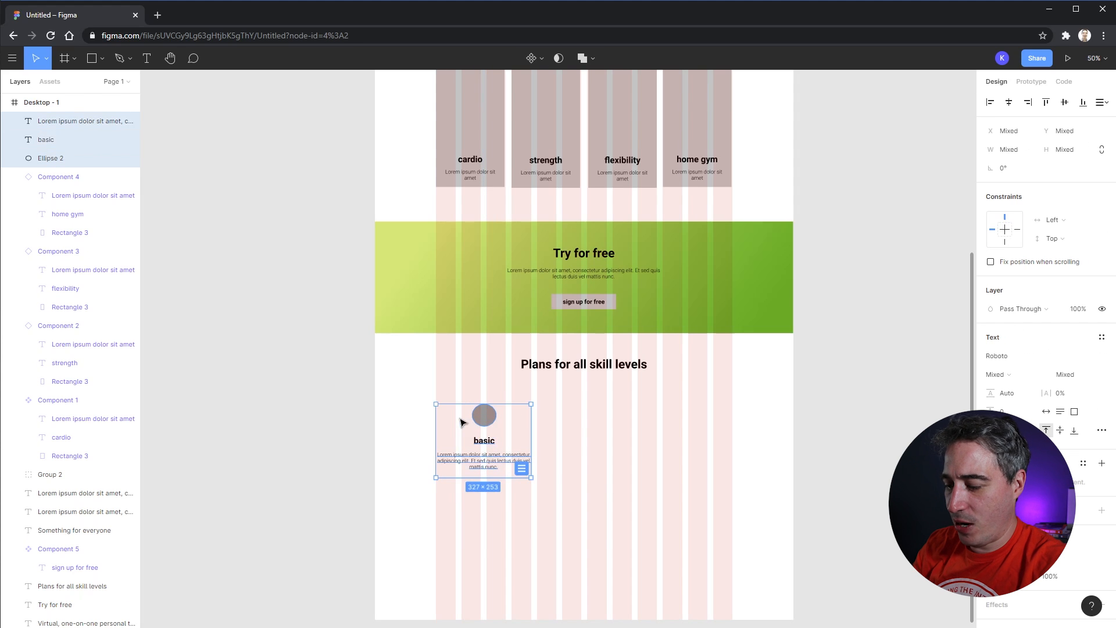
pyautogui.hotkey('ctrl', 'alt', 'k')
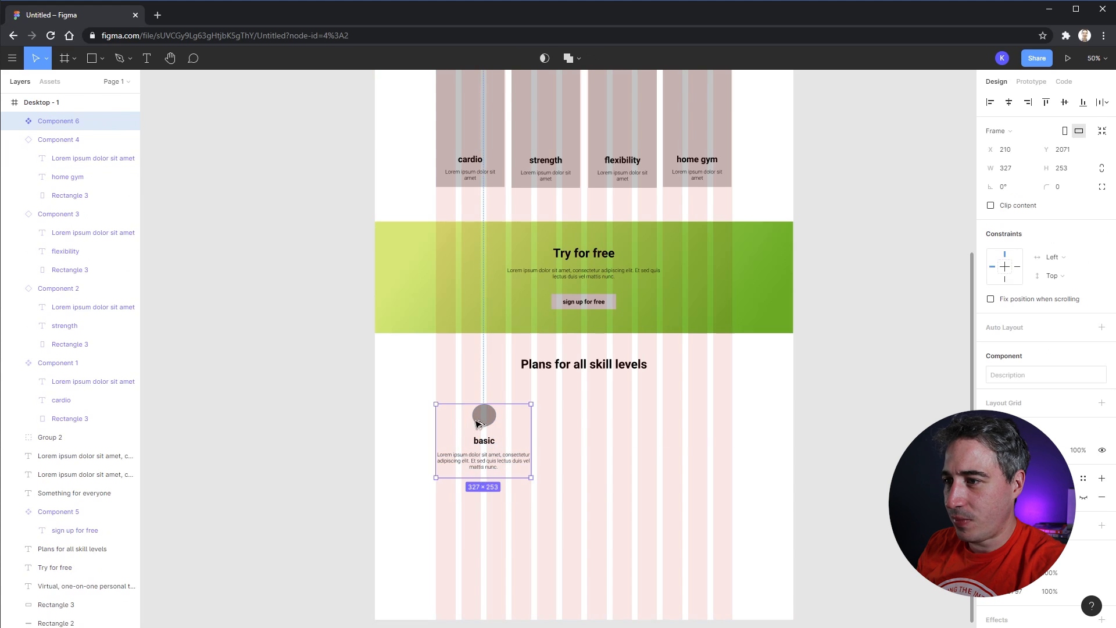
pyautogui.moveTo(476, 423); pyautogui.dragTo(682, 428)
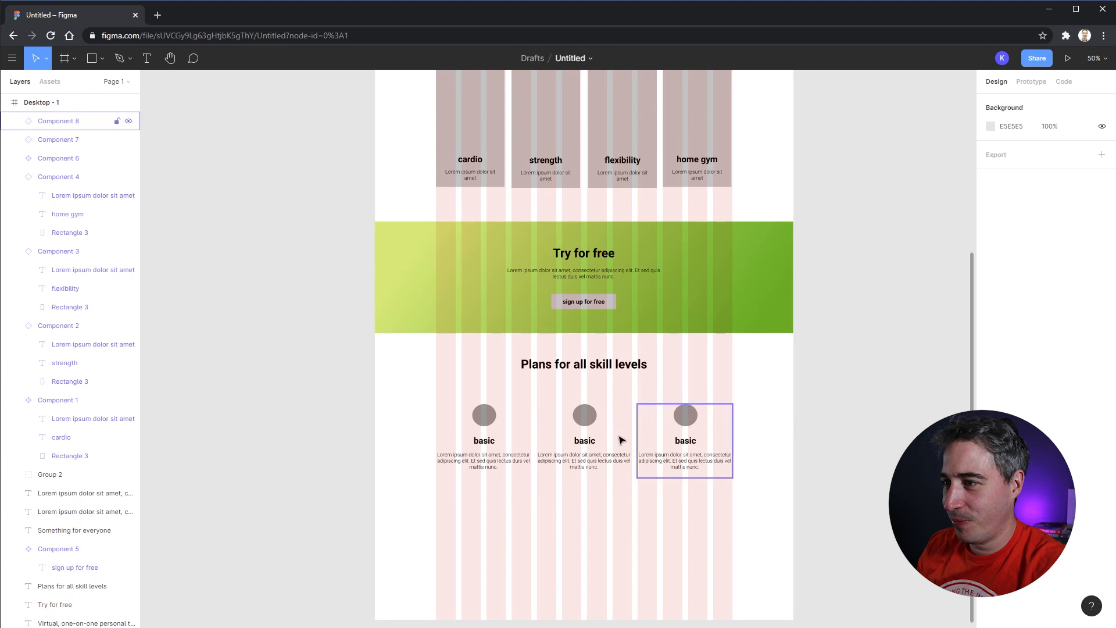
# - Change the middle plan's heading to "experienced" and the last plan's heading to "pro"
pyautogui.doubleClick(586, 441)
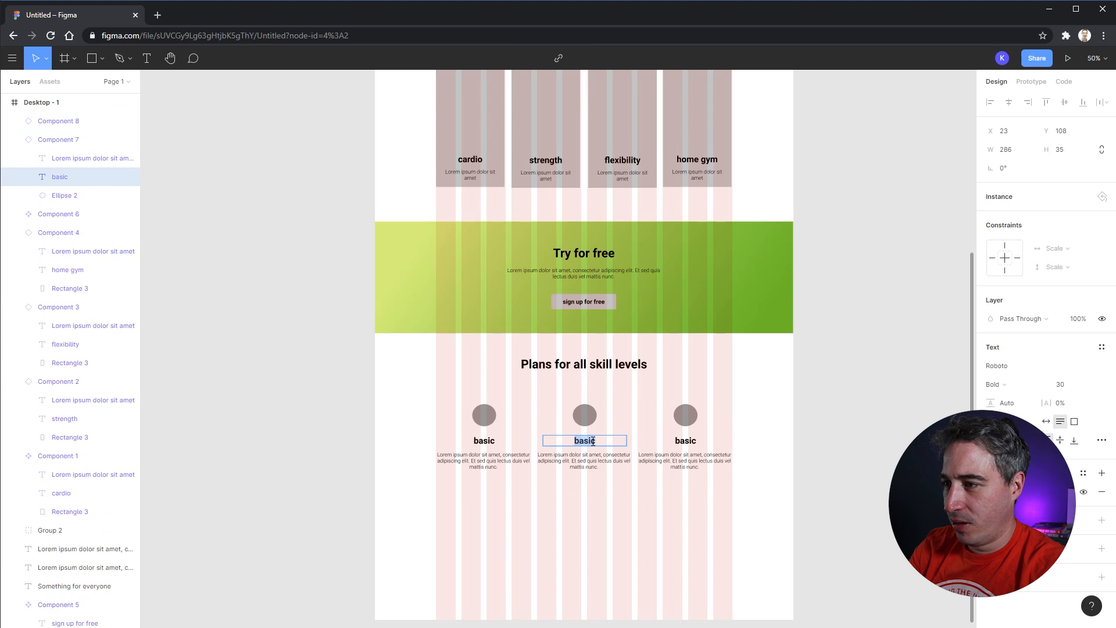
pyautogui.write('experi')
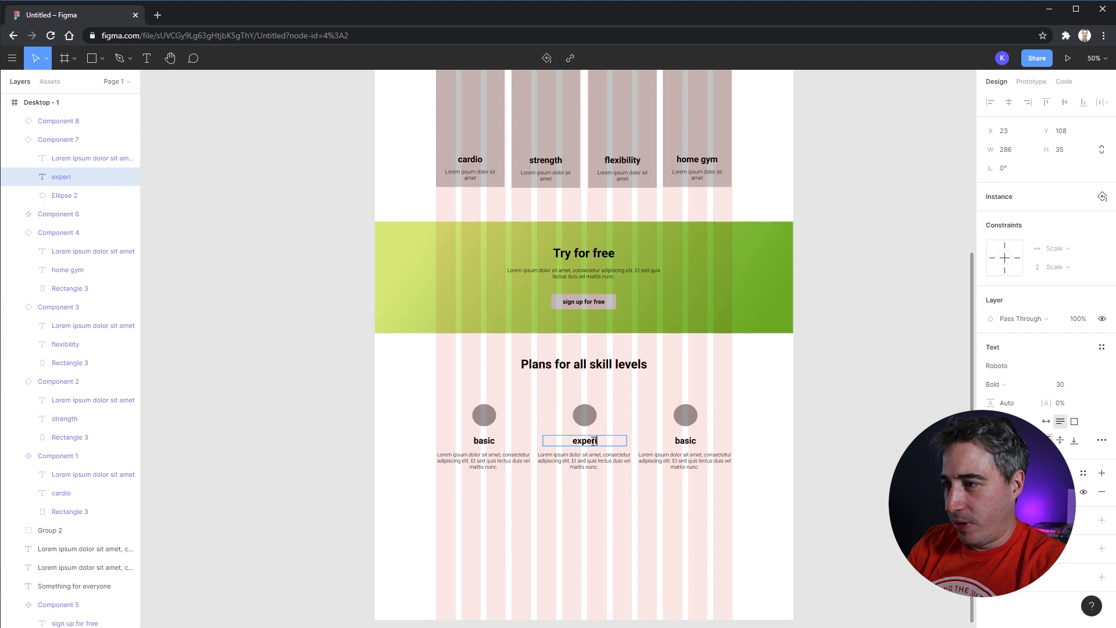
pyautogui.write('enced')
pyautogui.doubleClick(689, 441)
pyautogui.doubleClick(689, 441)
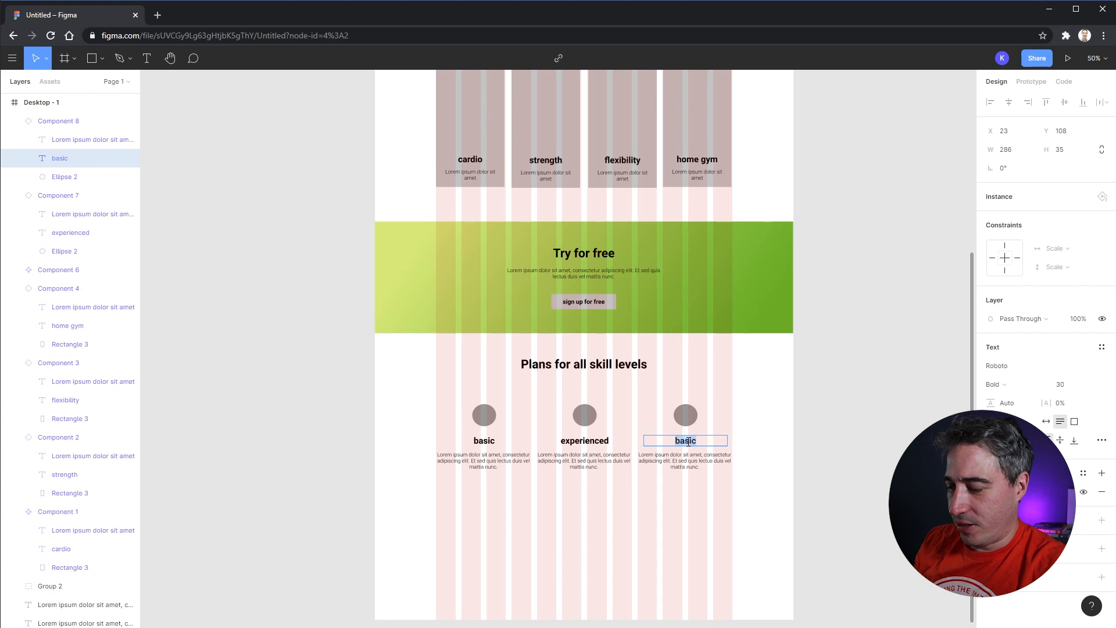
pyautogui.write('pro')
pyautogui.click(817, 394)
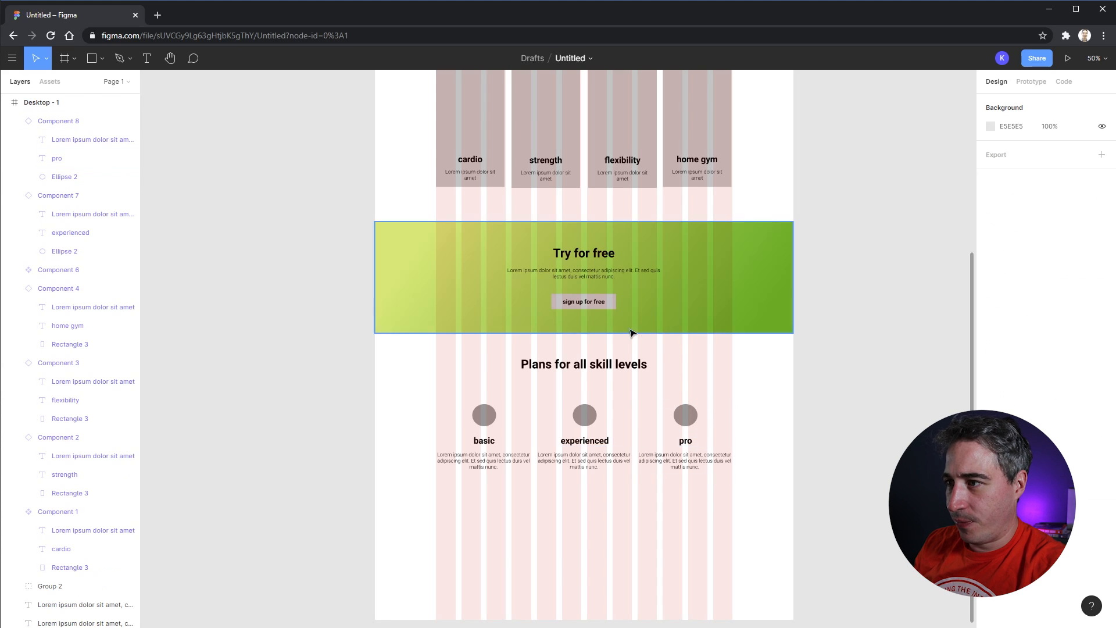
# - Copy the "sign up for free" button to below the basic plan, and change the copy's label to "sign up"
pyautogui.keyDown('alt'); pyautogui.moveTo(598, 310); pyautogui.dragTo(558, 488); pyautogui.keyUp('alt')
pyautogui.hotkey('ctrl', 'z')
pyautogui.doubleClick(483, 494)
pyautogui.doubleClick(488, 490)
pyautogui.write('sign')
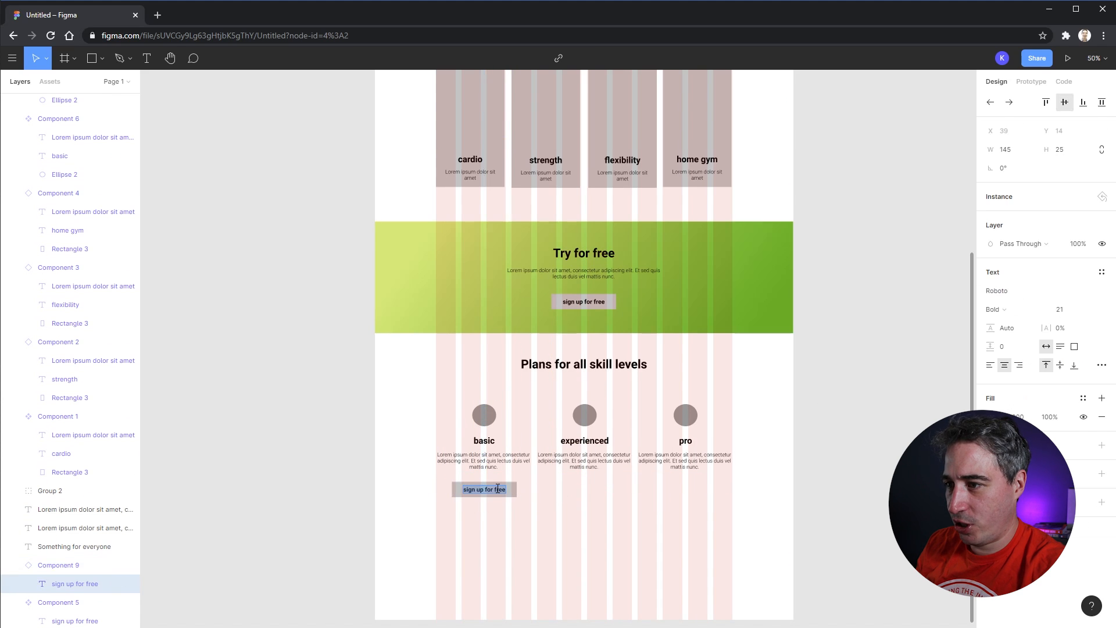
pyautogui.write(' up')
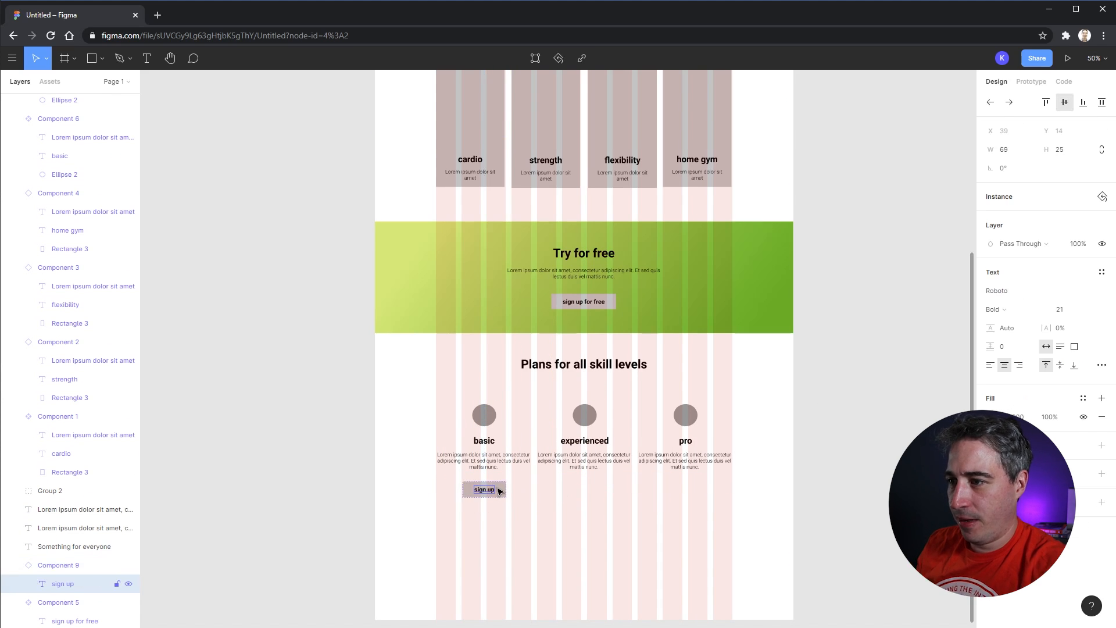
pyautogui.press('Escape')
pyautogui.press('Escape')
# - Duplicate the "sign up" button below the experienced and pro plans, aligned with the first one
pyautogui.keyDown('alt'); pyautogui.moveTo(499, 491); pyautogui.dragTo(689, 493); pyautogui.keyUp('alt')
pyautogui.hotkey('ctrl', 'z')
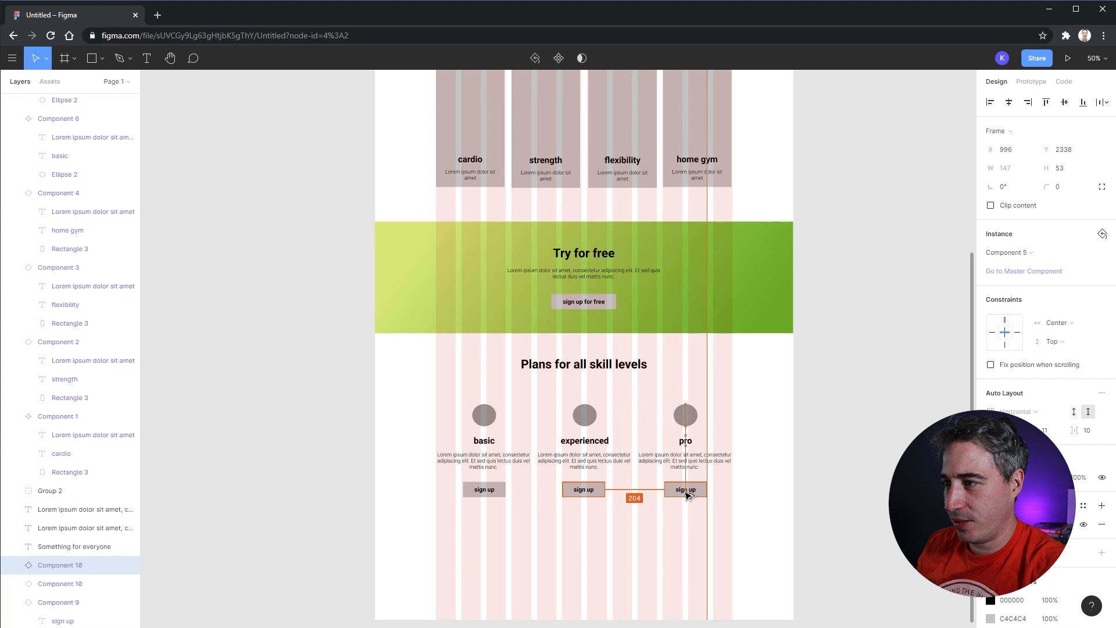
pyautogui.click(796, 490)
# - Hide the 12-column layout grid of the Desktop - 1 frame
pyautogui.scroll(-1, 820, 446)
pyautogui.scroll(6, 680, 244)
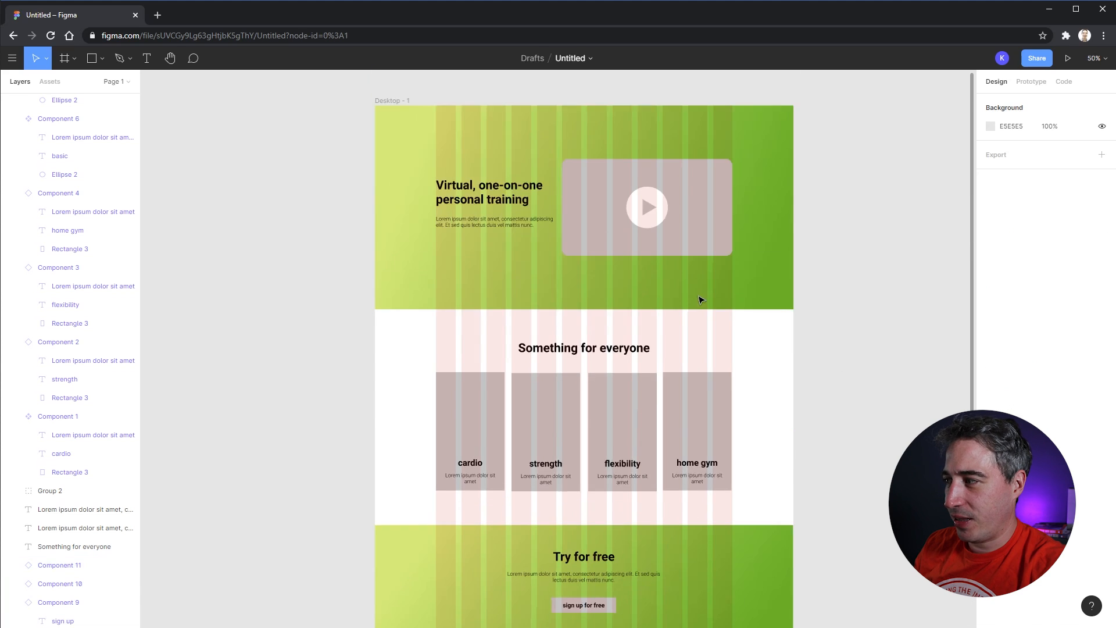
pyautogui.click(399, 152)
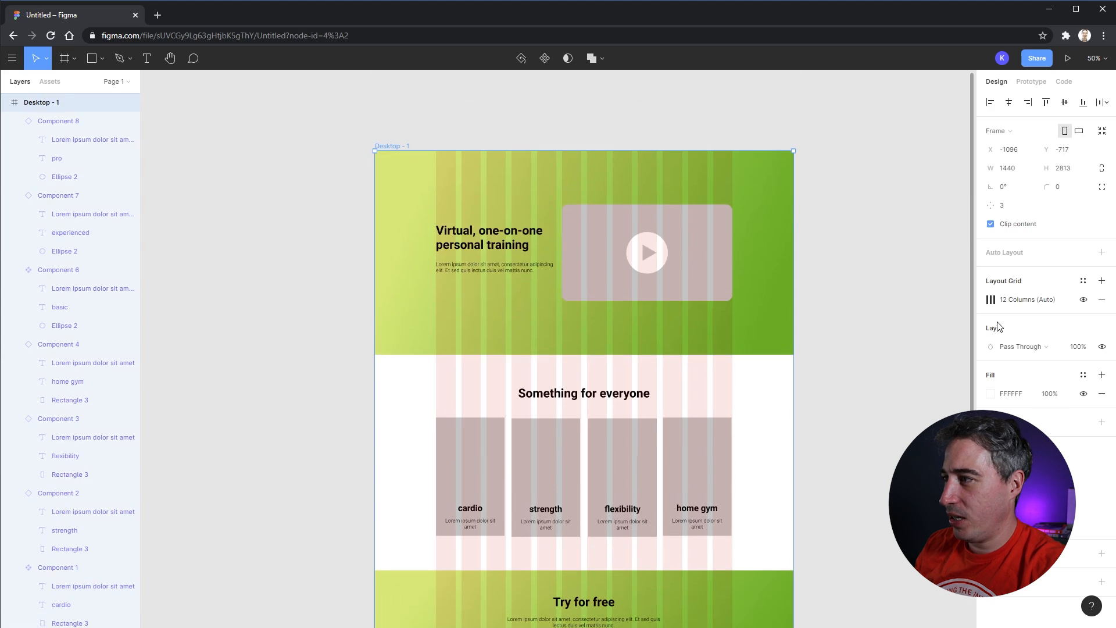
pyautogui.click(1082, 299)
# - Review the whole page layout without the grid, from the hero section down to the plans section
pyautogui.scroll(-8, 834, 401)
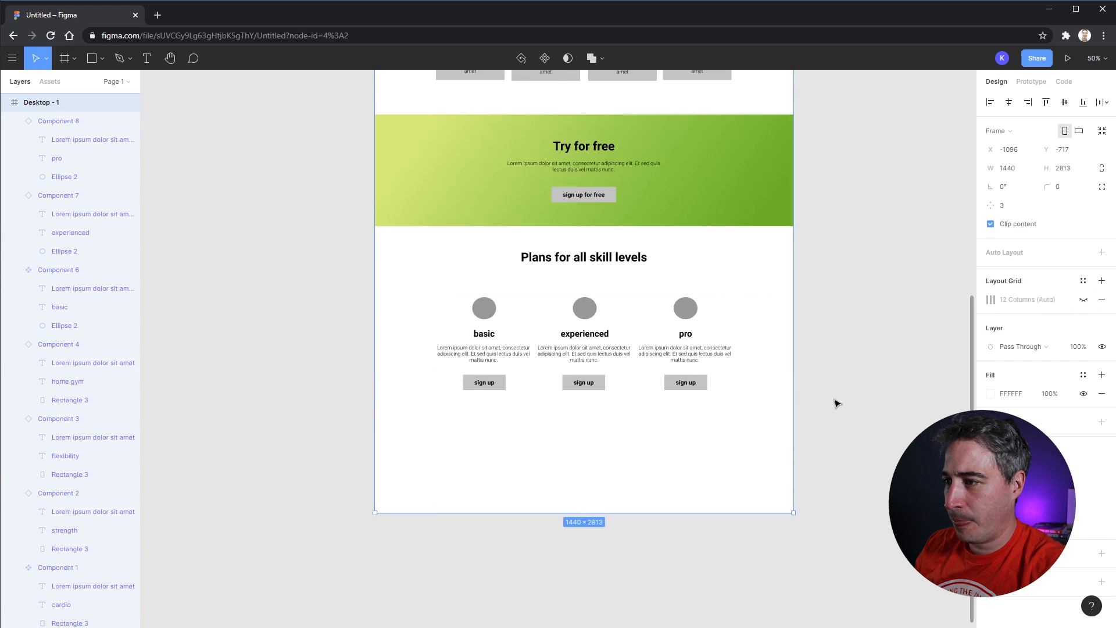
pyautogui.scroll(5, 779, 463)
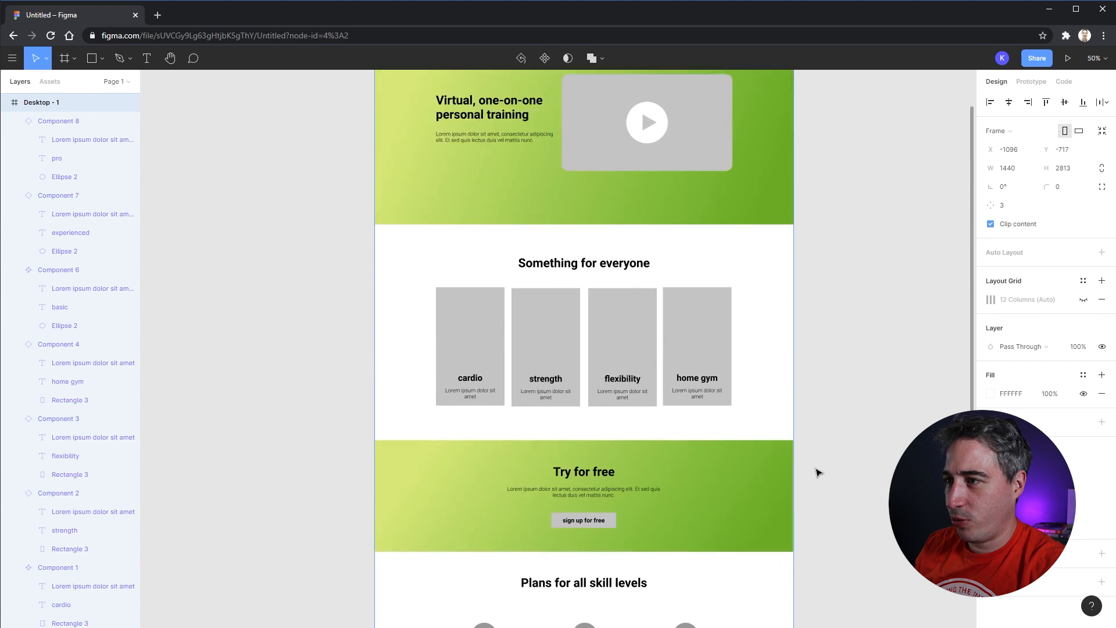
pyautogui.scroll(-3, 819, 472)
pyautogui.scroll(4, 818, 472)
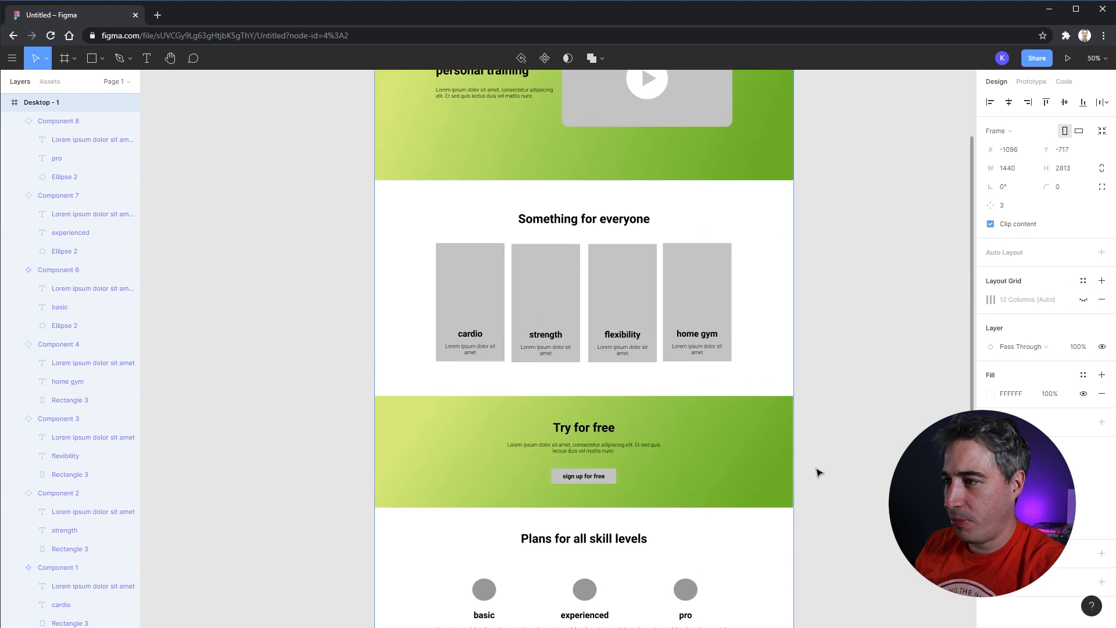
pyautogui.scroll(-2, 818, 472)
pyautogui.scroll(4, 818, 472)
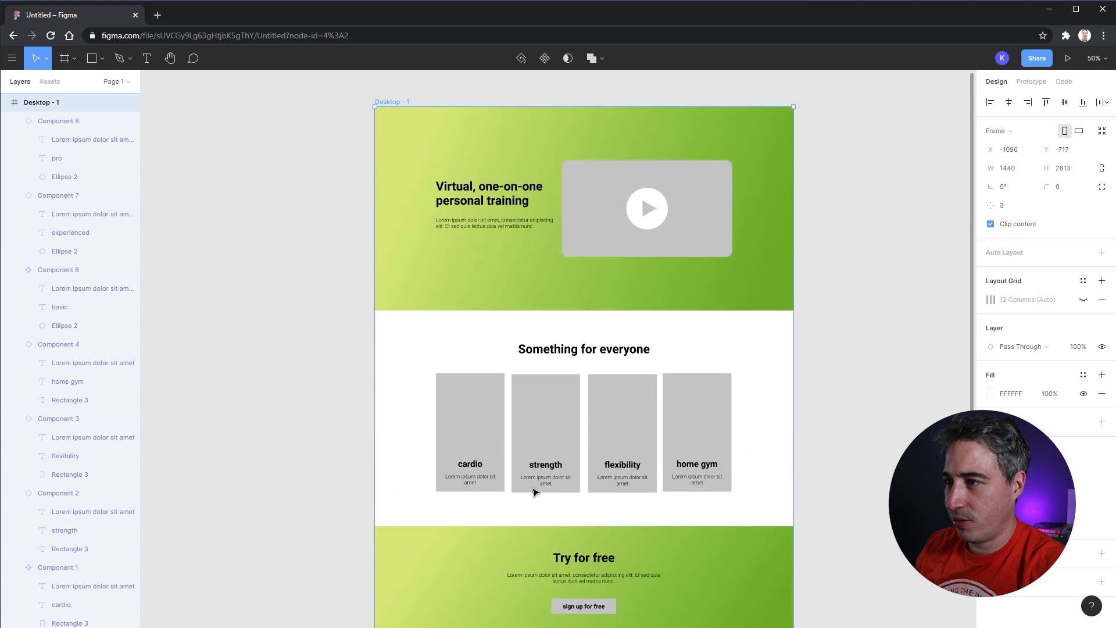
pyautogui.scroll(-4, 807, 407)
pyautogui.scroll(2, 808, 406)
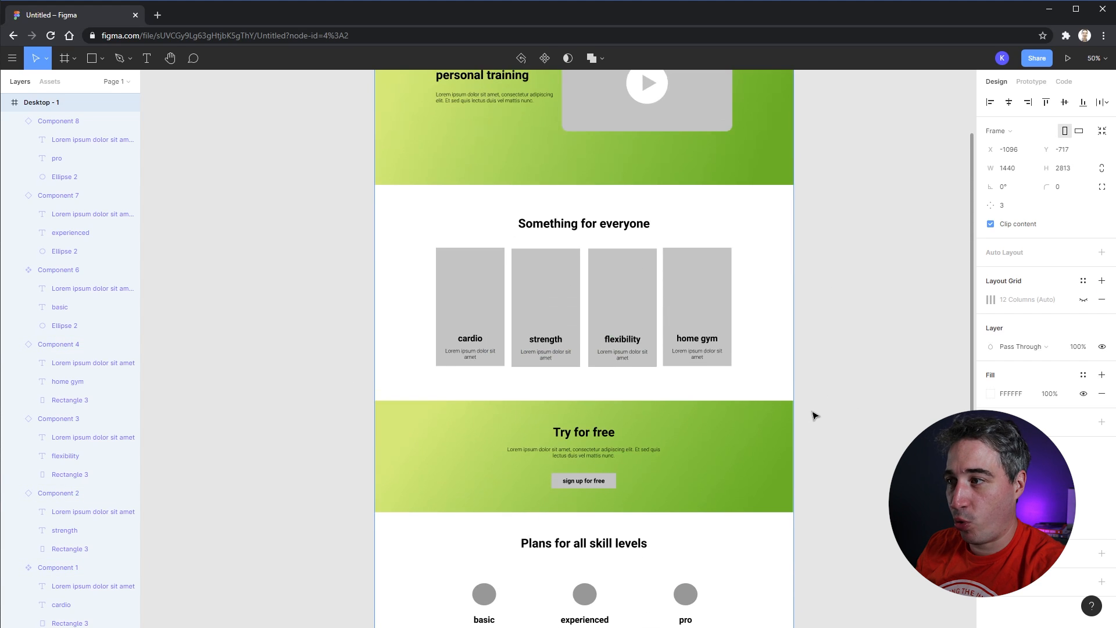
# - Open the Pexels website in a new browser tab and search its free stock photos for "fitness"
pyautogui.scroll(3, 868, 375)
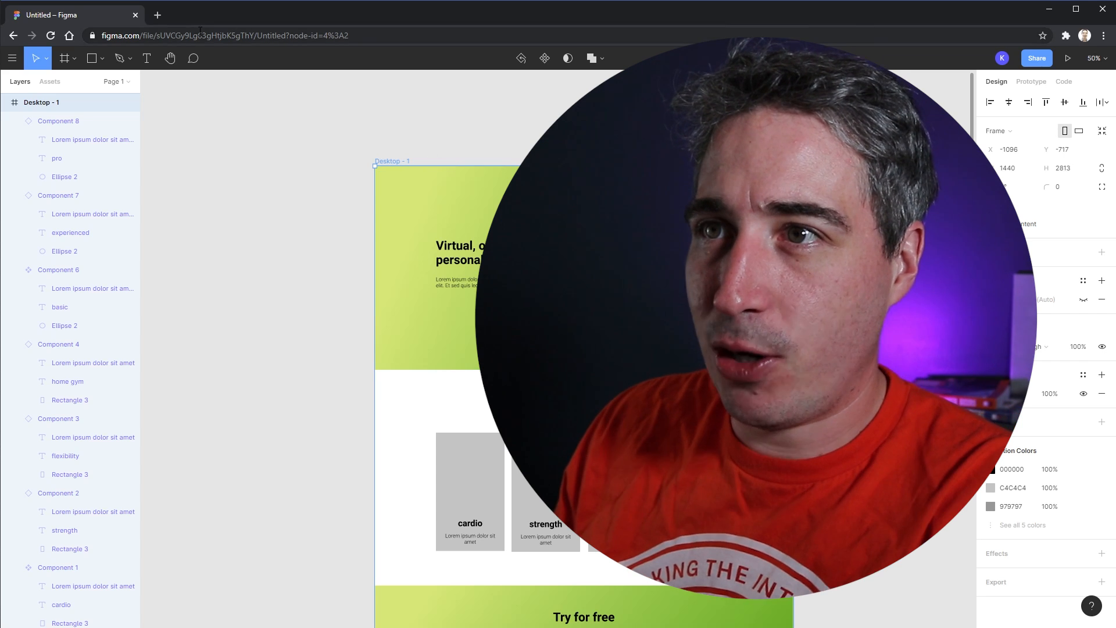
pyautogui.click(158, 16)
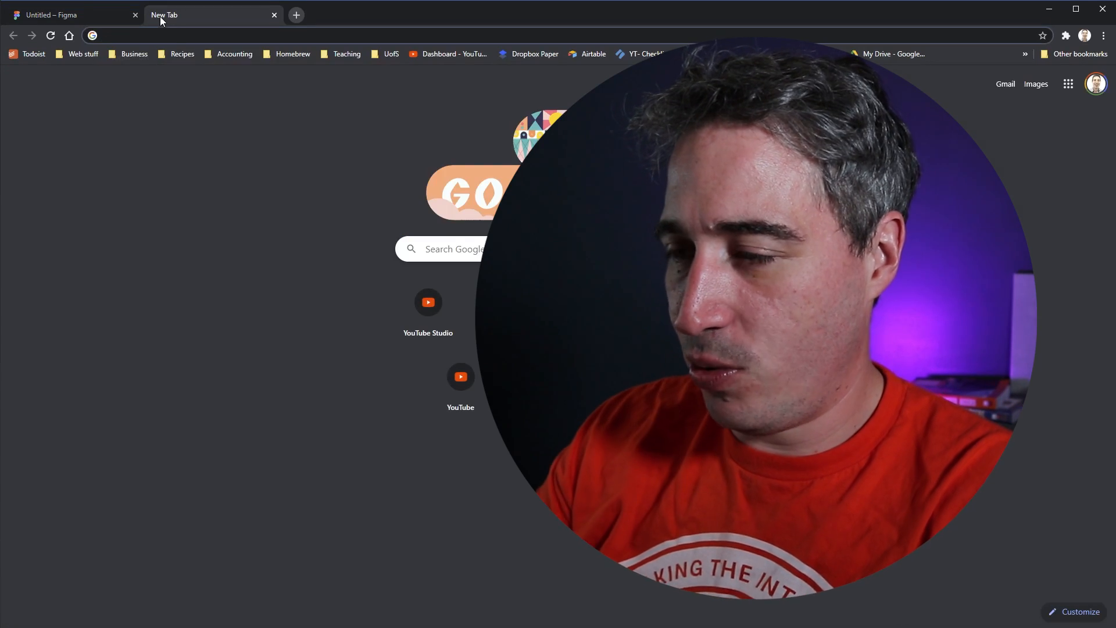
pyautogui.write('pexels.')
pyautogui.press('Return')
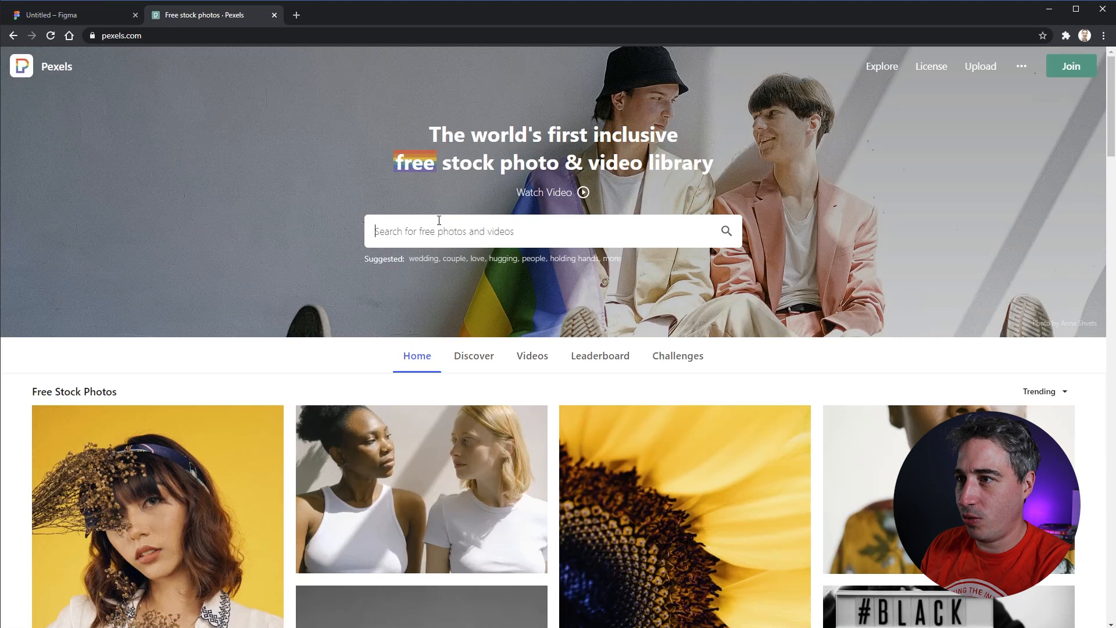
pyautogui.click(469, 233)
pyautogui.write('fit')
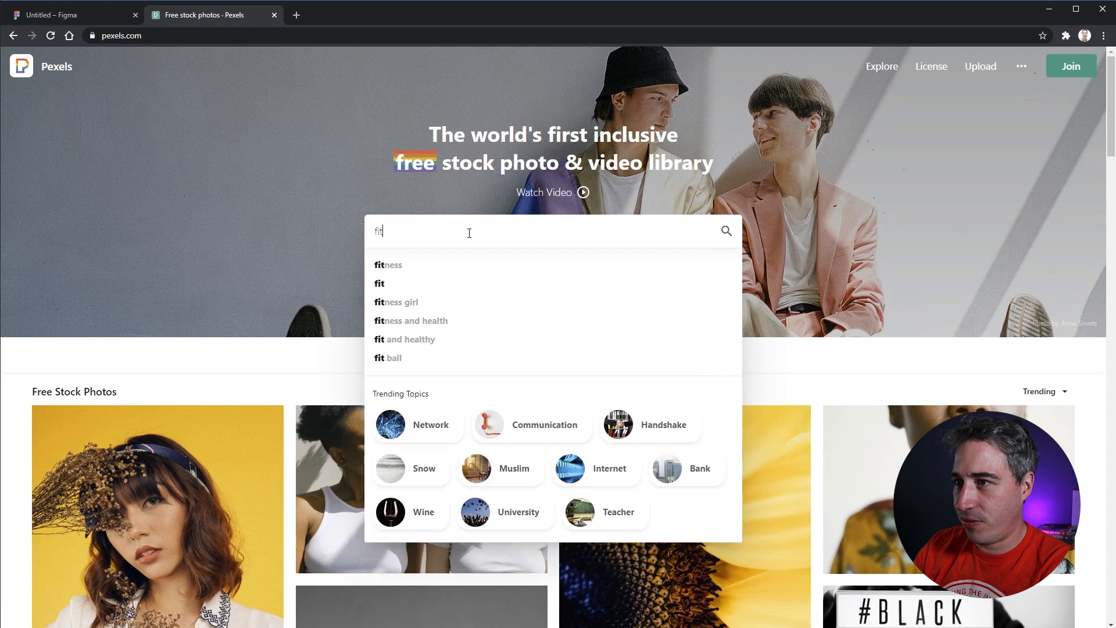
pyautogui.write('ness')
pyautogui.press('Return')
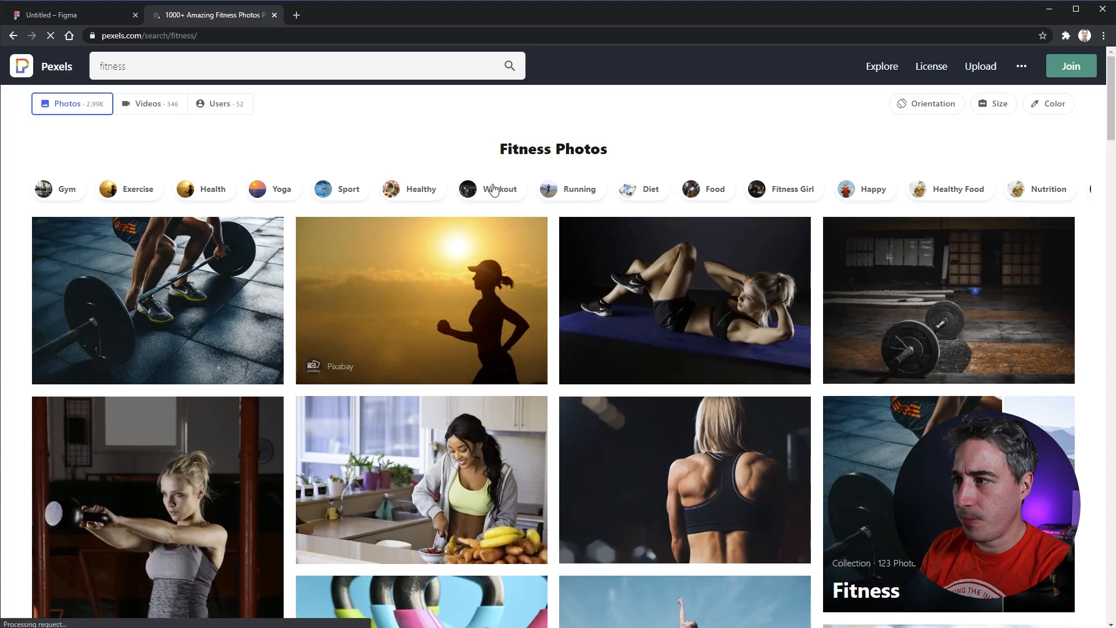
# - Look through the fitness photo results for images suited to the personal training page
pyautogui.scroll(-5, 488, 186)
pyautogui.scroll(-5, 482, 182)
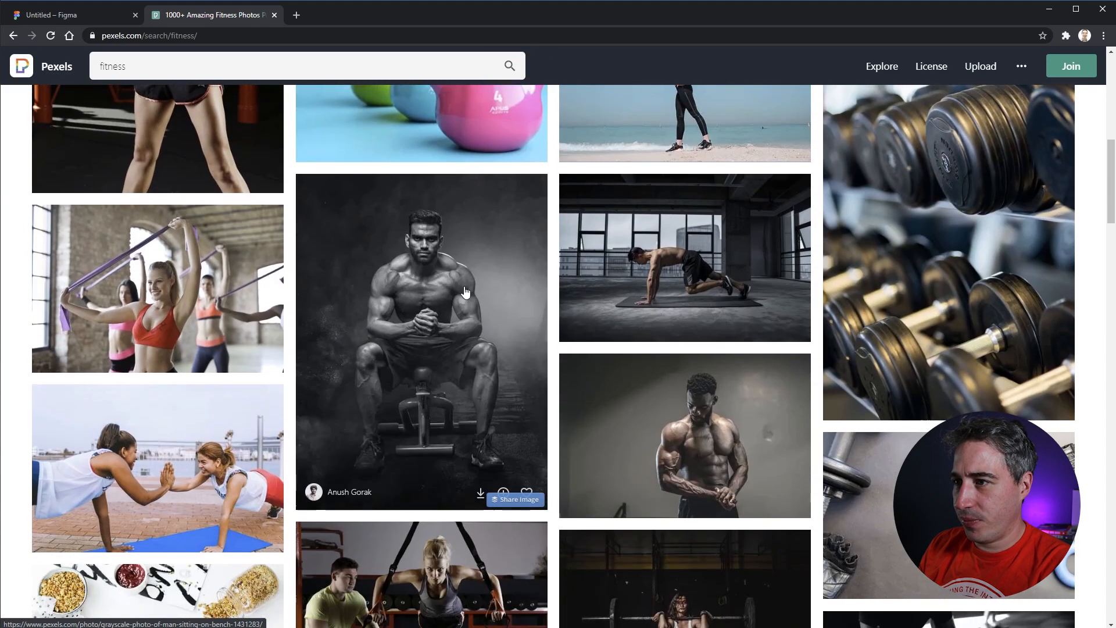
pyautogui.scroll(-5, 507, 298)
pyautogui.scroll(-2, 507, 297)
pyautogui.scroll(-4, 506, 292)
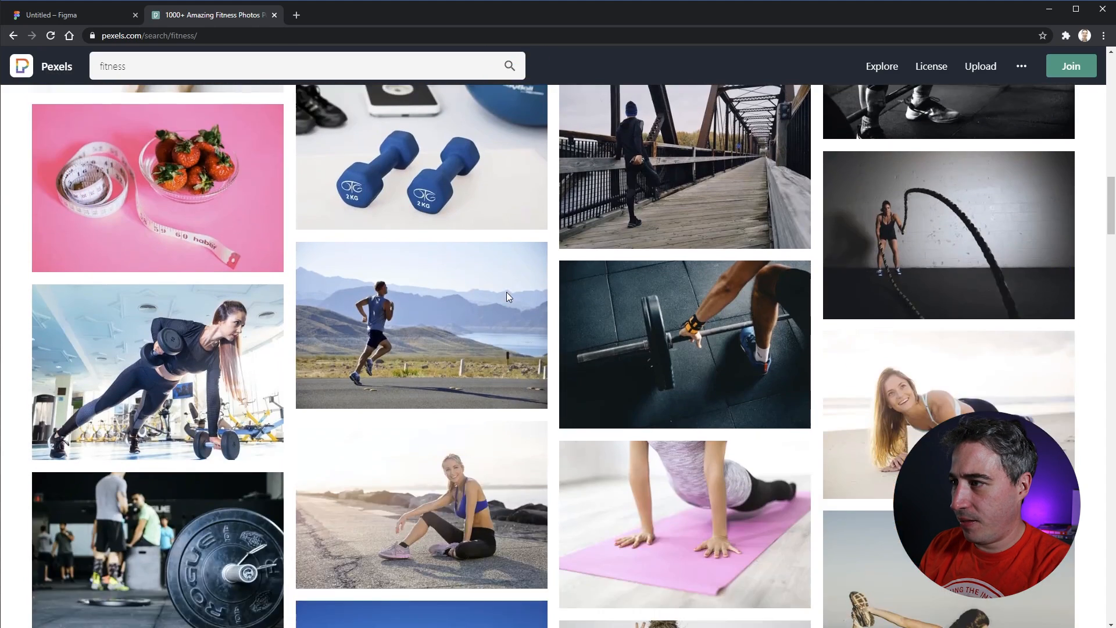
pyautogui.scroll(4, 944, 269)
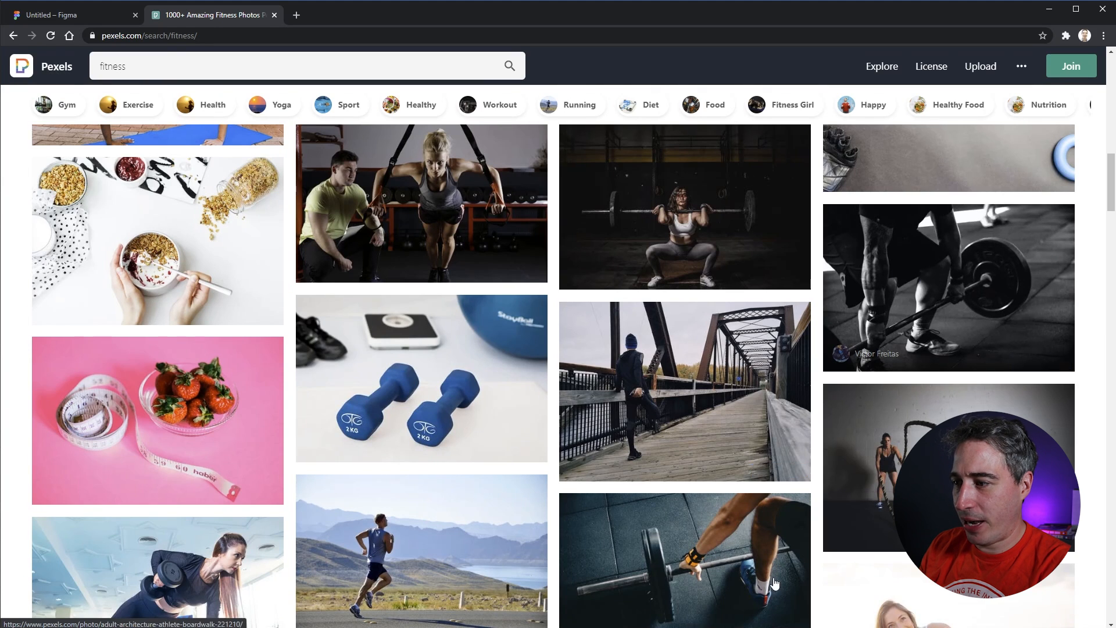
# - Switch to the image library app and add a folder named "assets" to the Personal Trainer Website library
pyautogui.hotkey('alt', 'Tab')
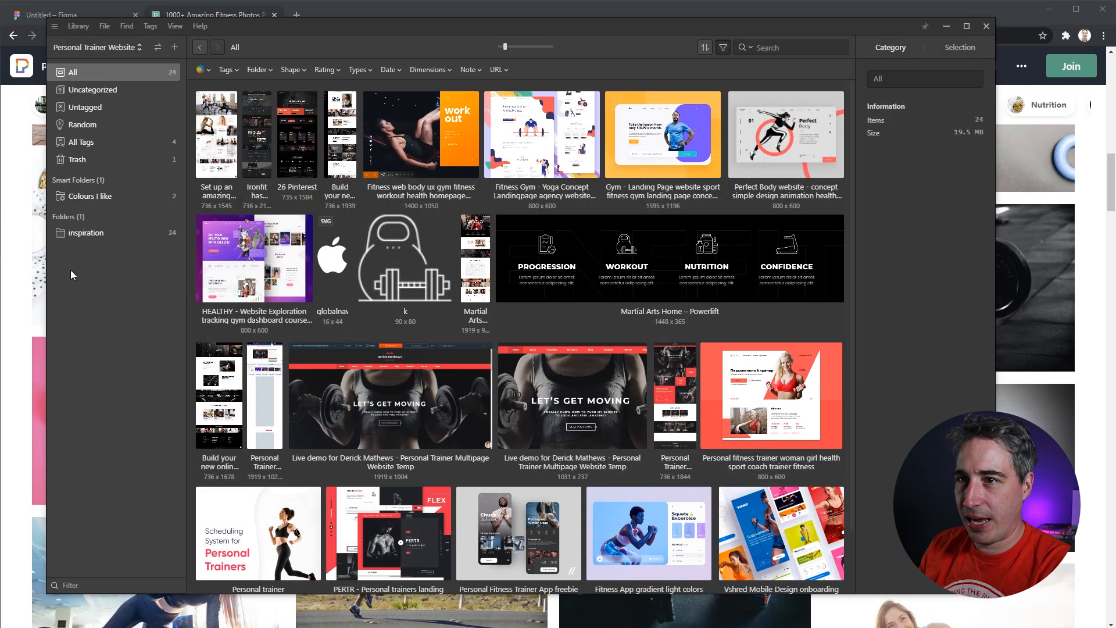
pyautogui.click(174, 216)
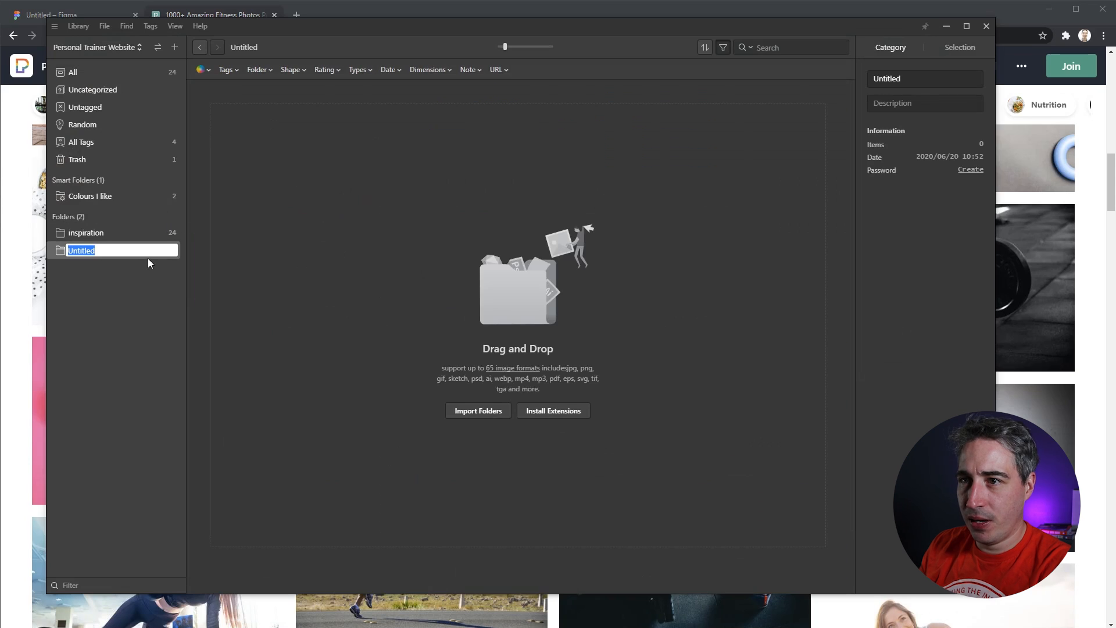
pyautogui.write('assets')
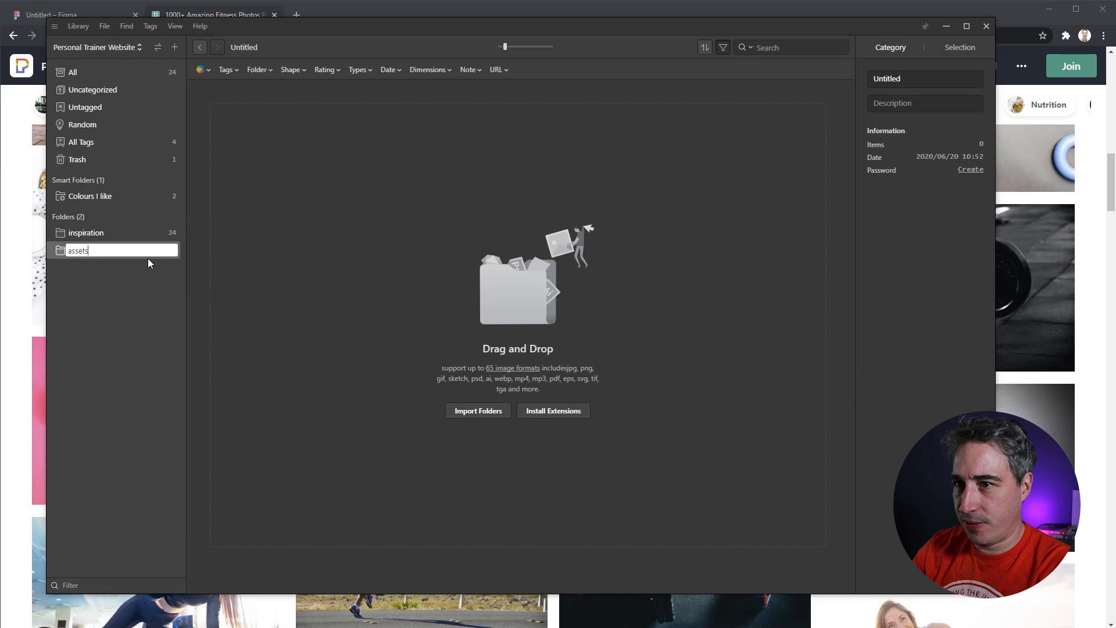
pyautogui.press('Return')
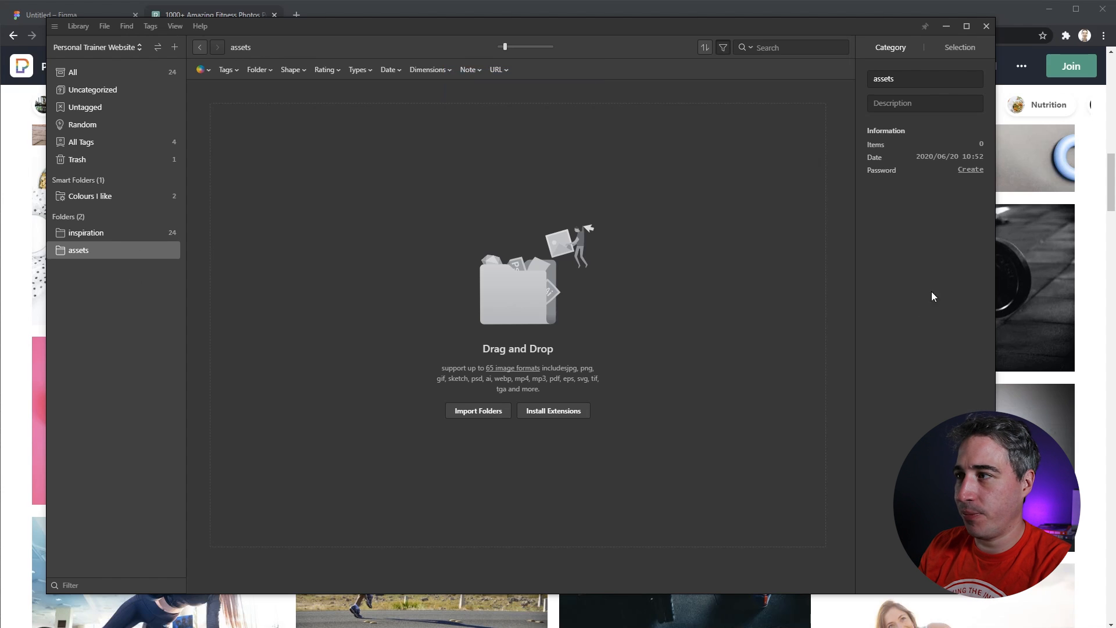
# - Back in the browser, open the black-and-white "Man Carrying Barbel" photo and save it to the Personal Trainer Website library
pyautogui.click(1098, 273)
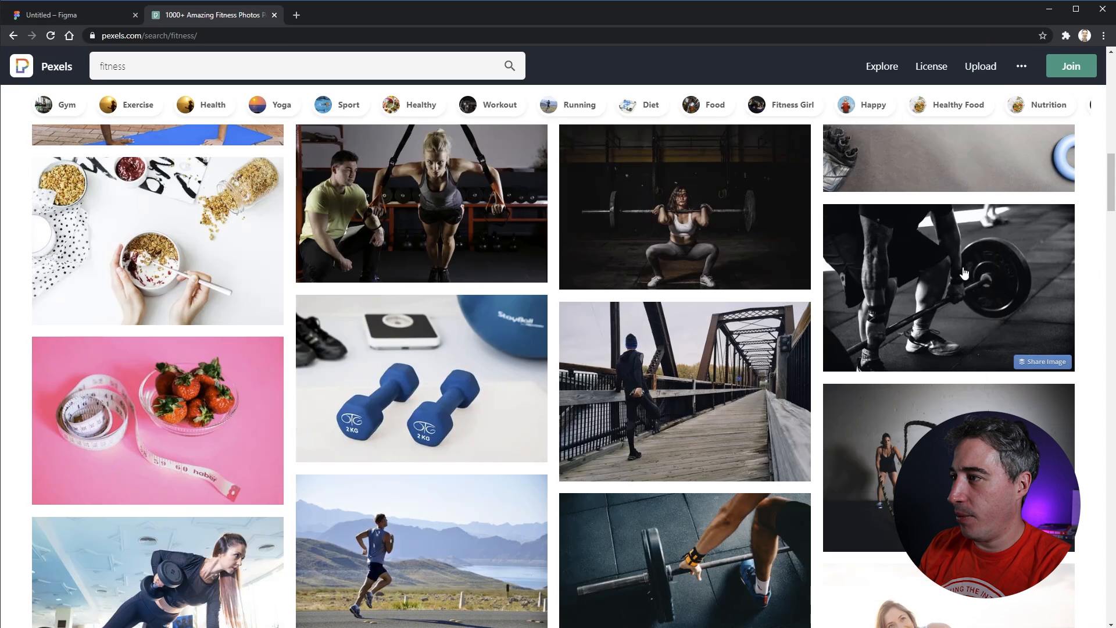
pyautogui.click(910, 274)
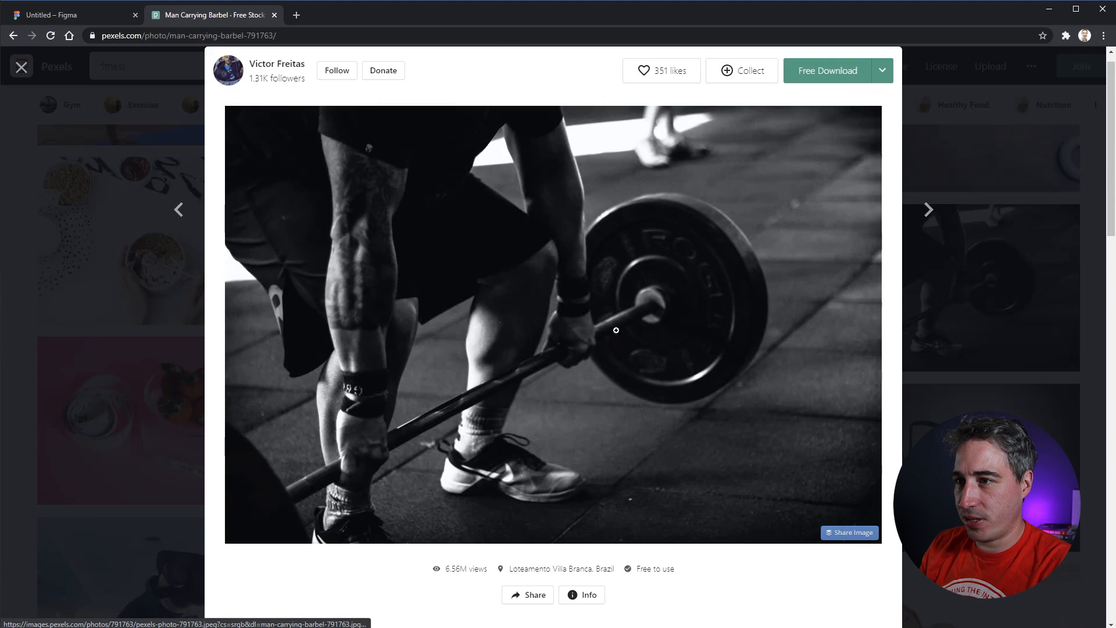
pyautogui.moveTo(475, 257); pyautogui.dragTo(405, 343)
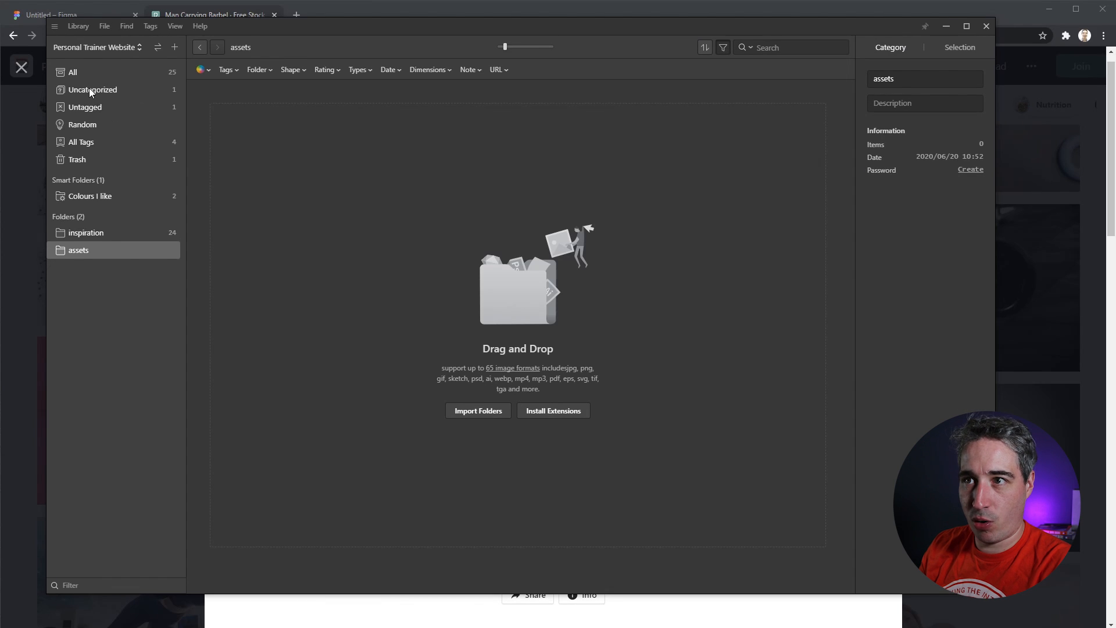
pyautogui.click(1077, 418)
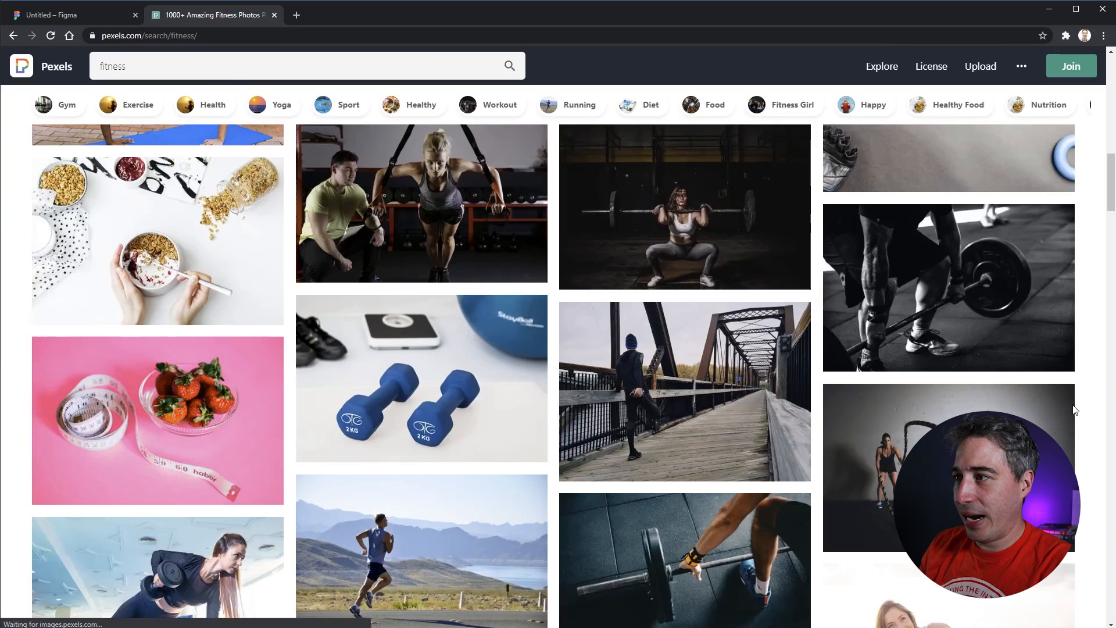
# - Save the "Man Carrying Barbel" photo into the assets folder, importing it with the option to use the existing item
pyautogui.click(988, 289)
pyautogui.moveTo(474, 257); pyautogui.dragTo(500, 312)
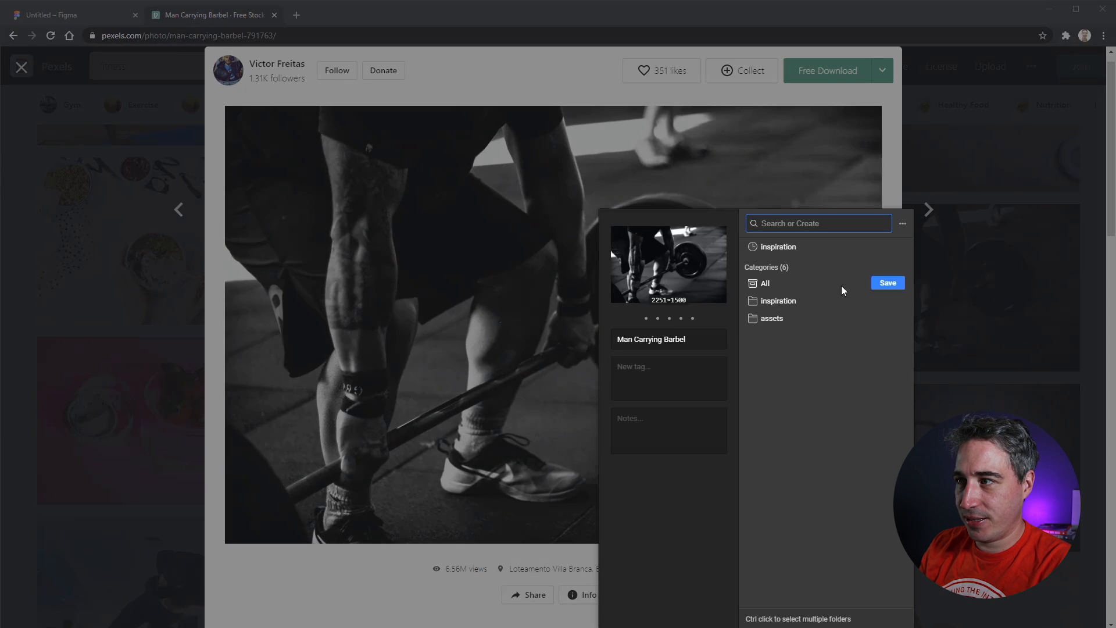
pyautogui.click(887, 317)
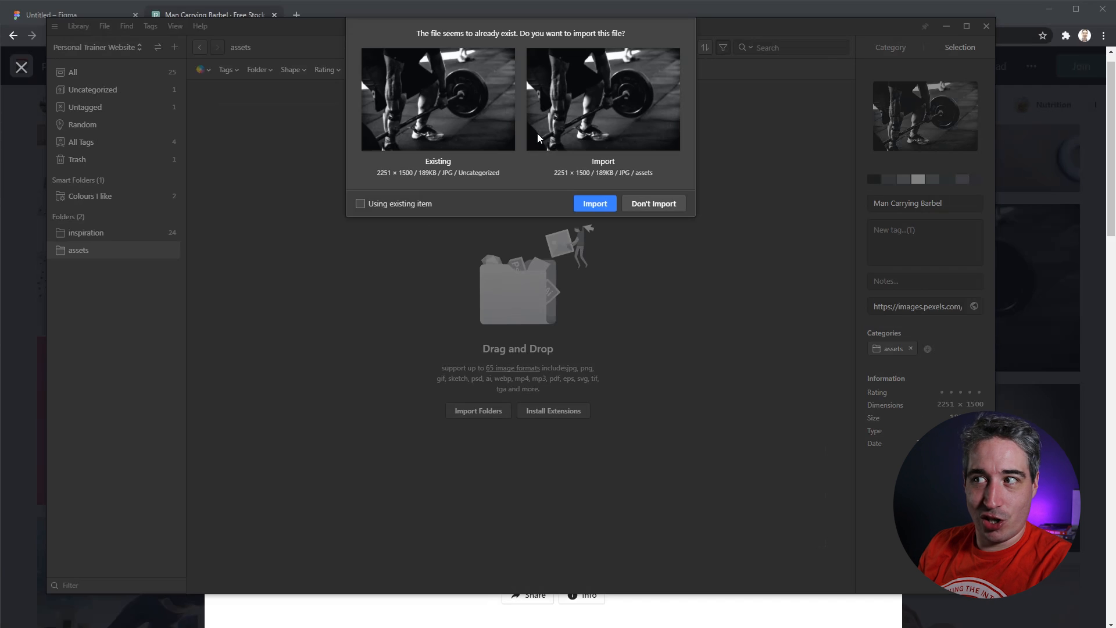
pyautogui.click(379, 205)
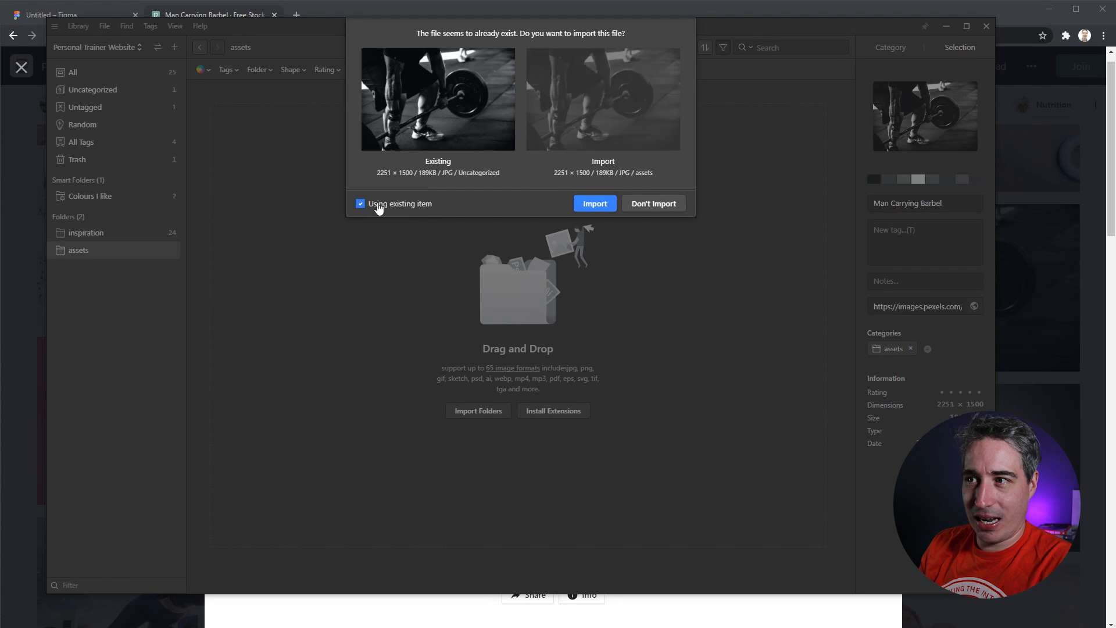
pyautogui.click(407, 205)
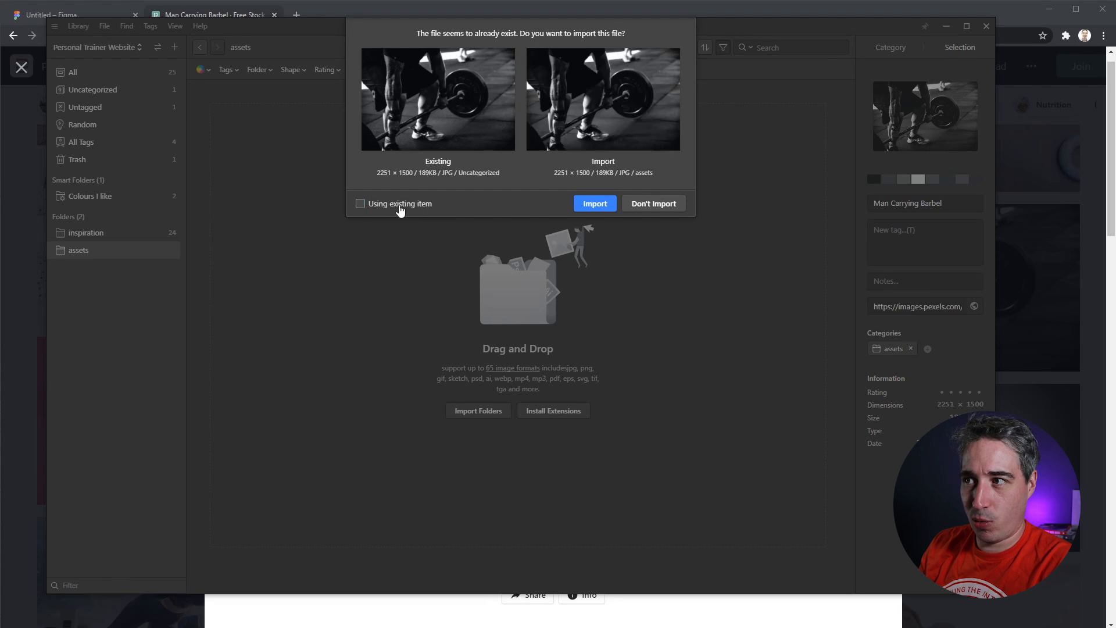
pyautogui.click(397, 205)
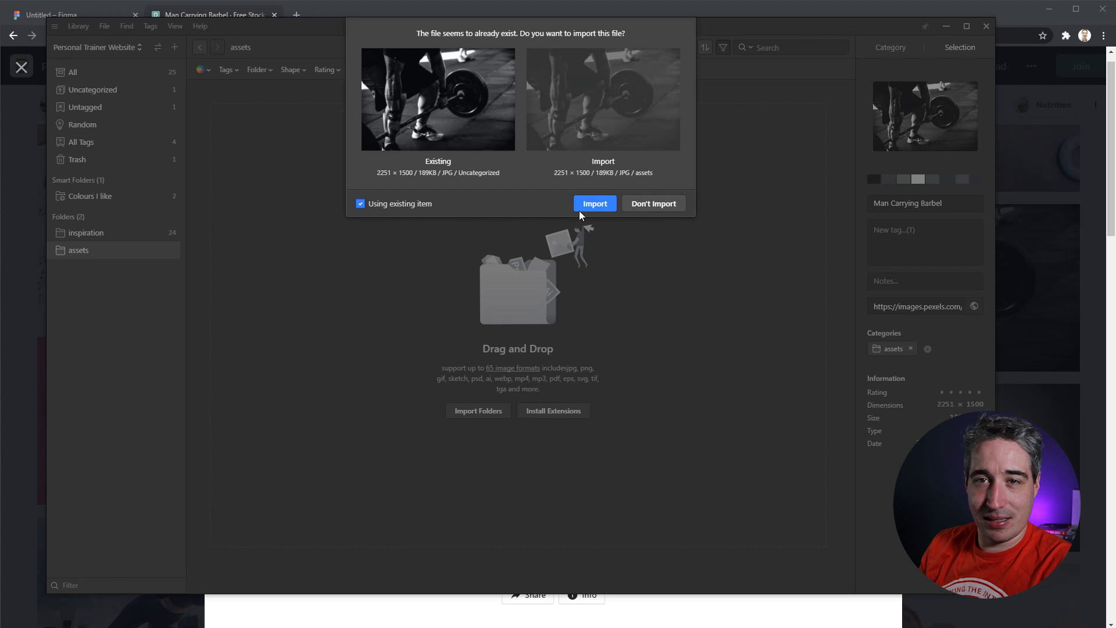
pyautogui.click(598, 206)
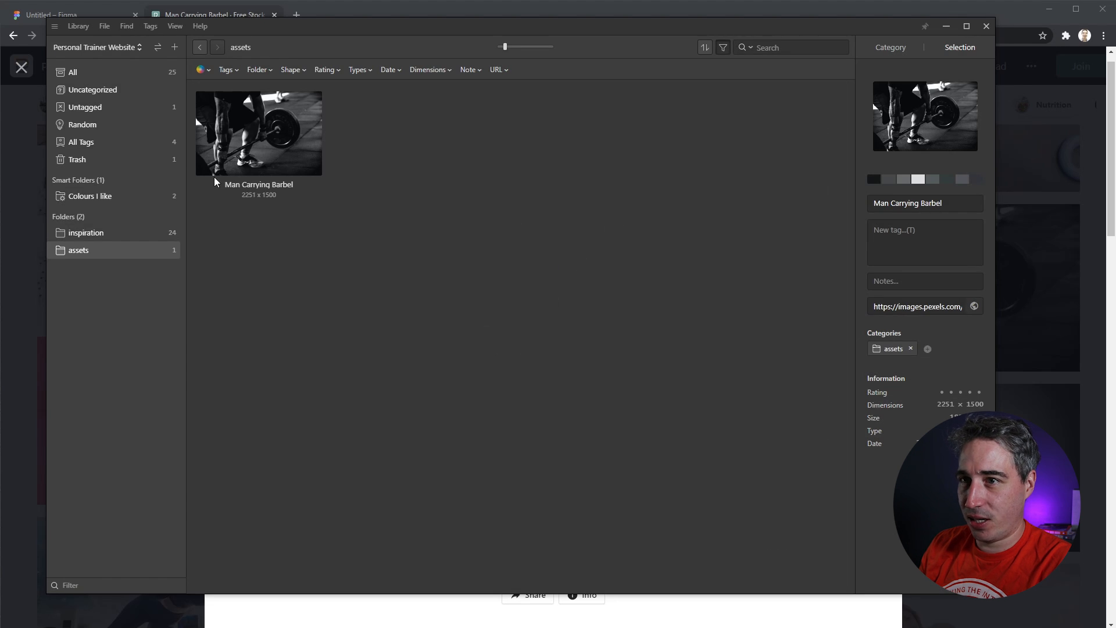
# - Return to Pexels, open the photo of the woman holding exercise ropes and save it into the assets folder
pyautogui.click(1111, 226)
pyautogui.click(1065, 244)
pyautogui.scroll(-3, 979, 330)
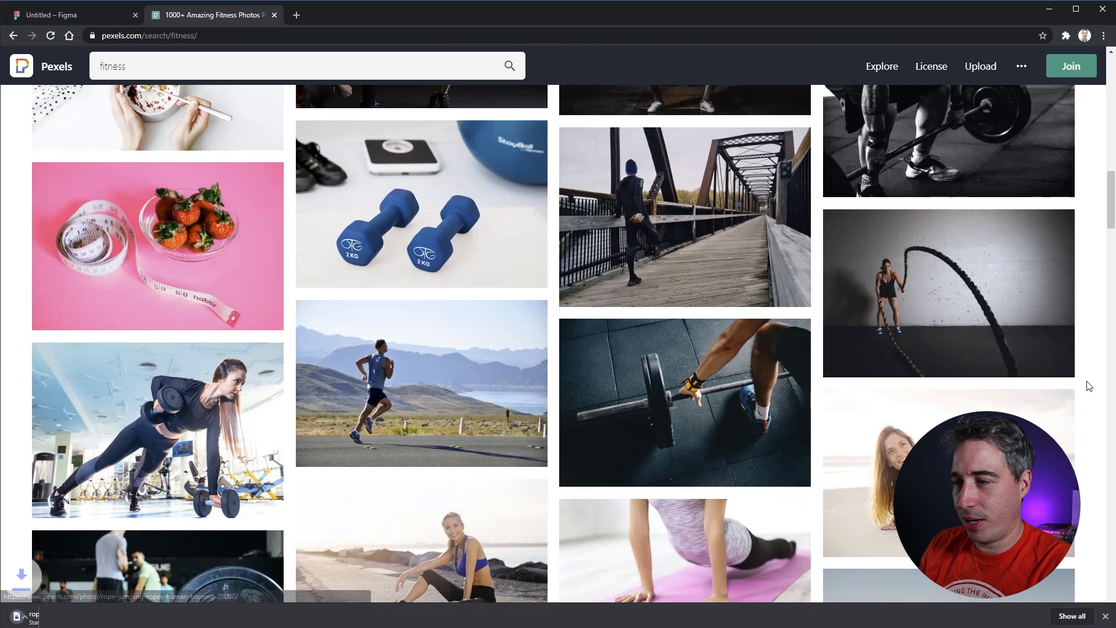
pyautogui.click(961, 373)
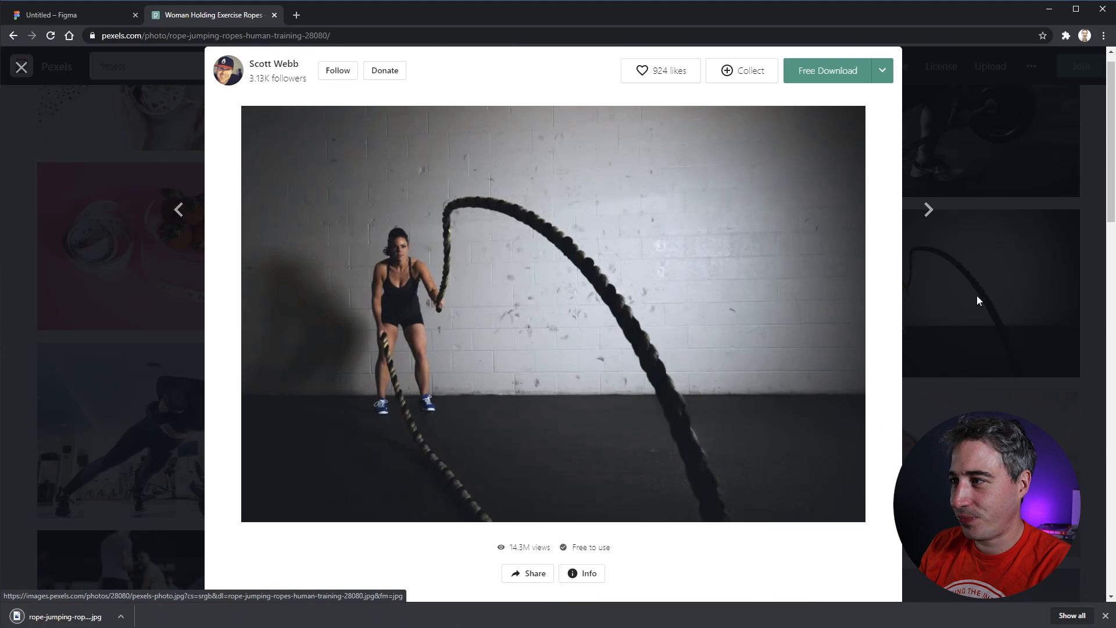
pyautogui.click(976, 295)
pyautogui.click(991, 285)
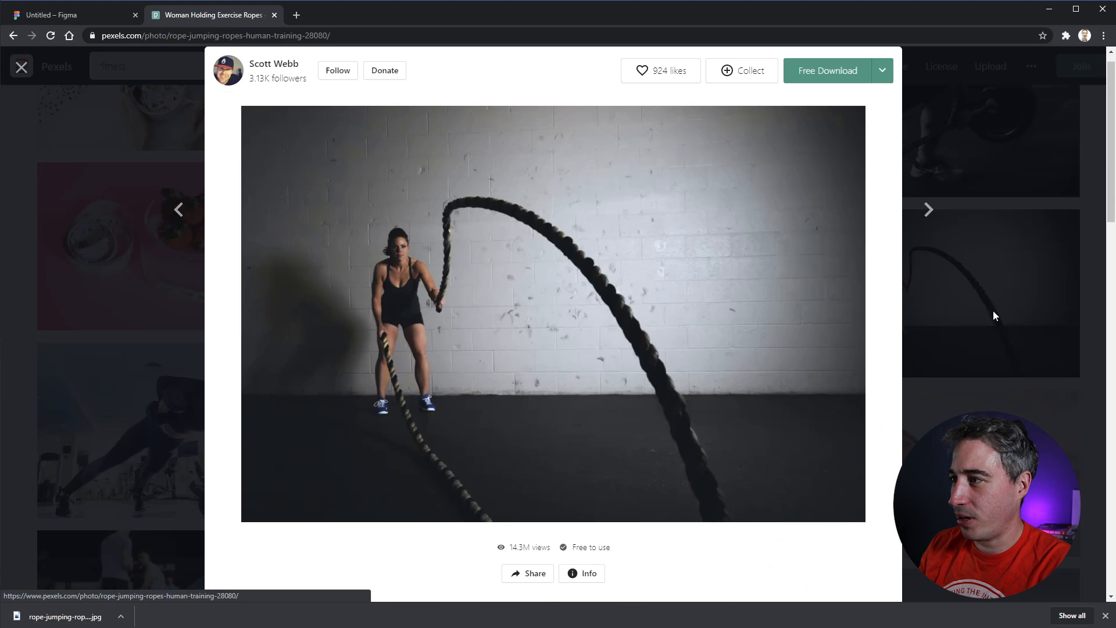
pyautogui.moveTo(749, 433); pyautogui.dragTo(600, 273)
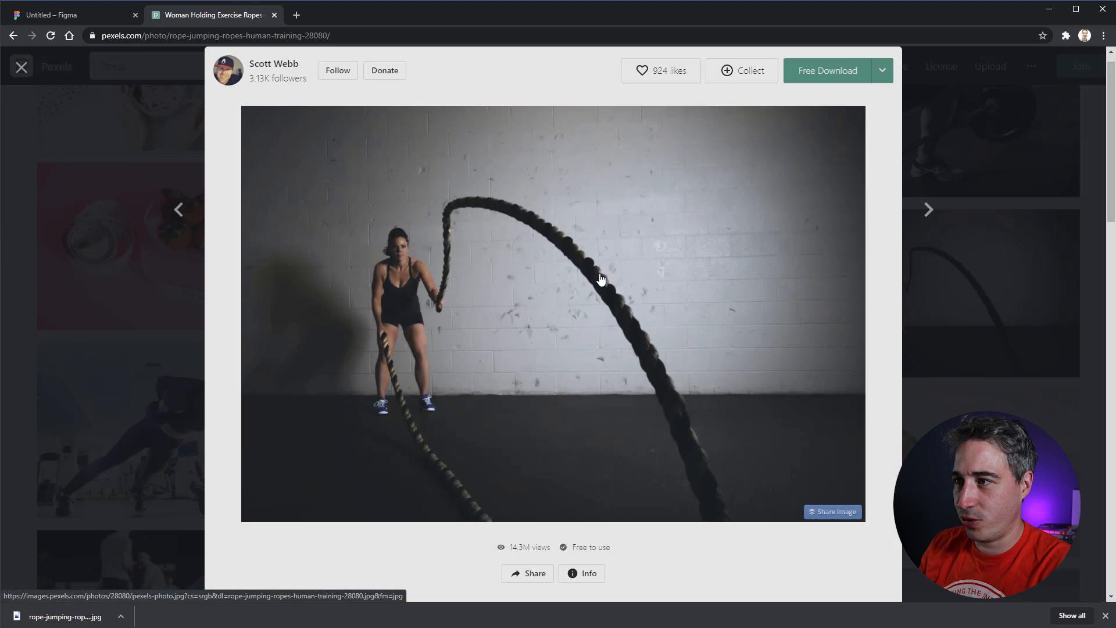
pyautogui.click(891, 345)
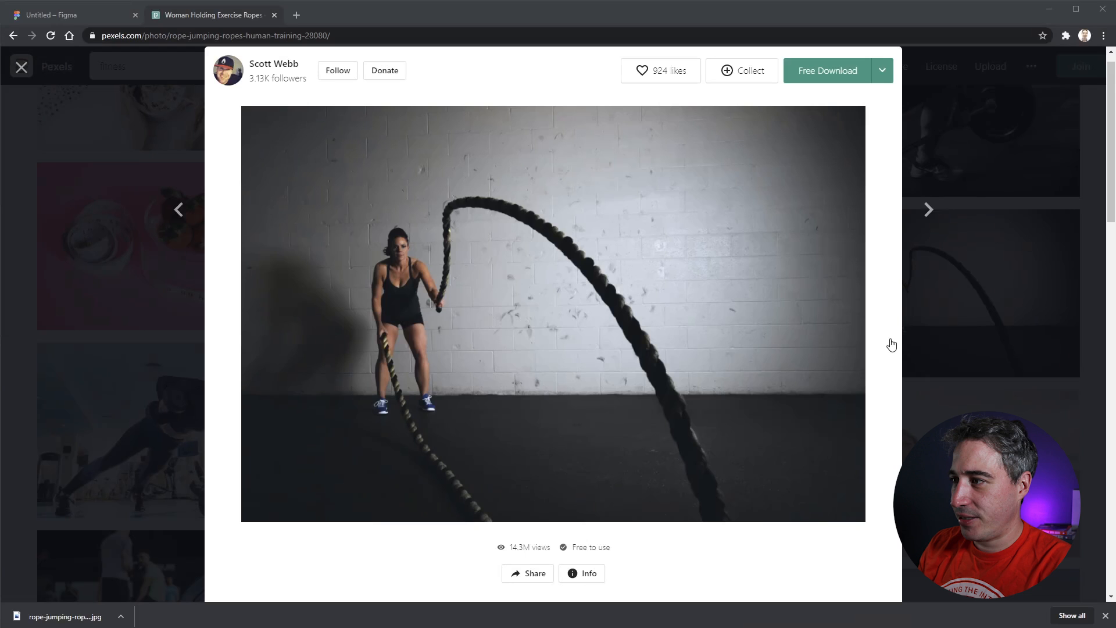
pyautogui.click(1056, 361)
# - Find the black-and-white photo of the muscular man holding a barbell and save it to the image library
pyautogui.scroll(-8, 988, 363)
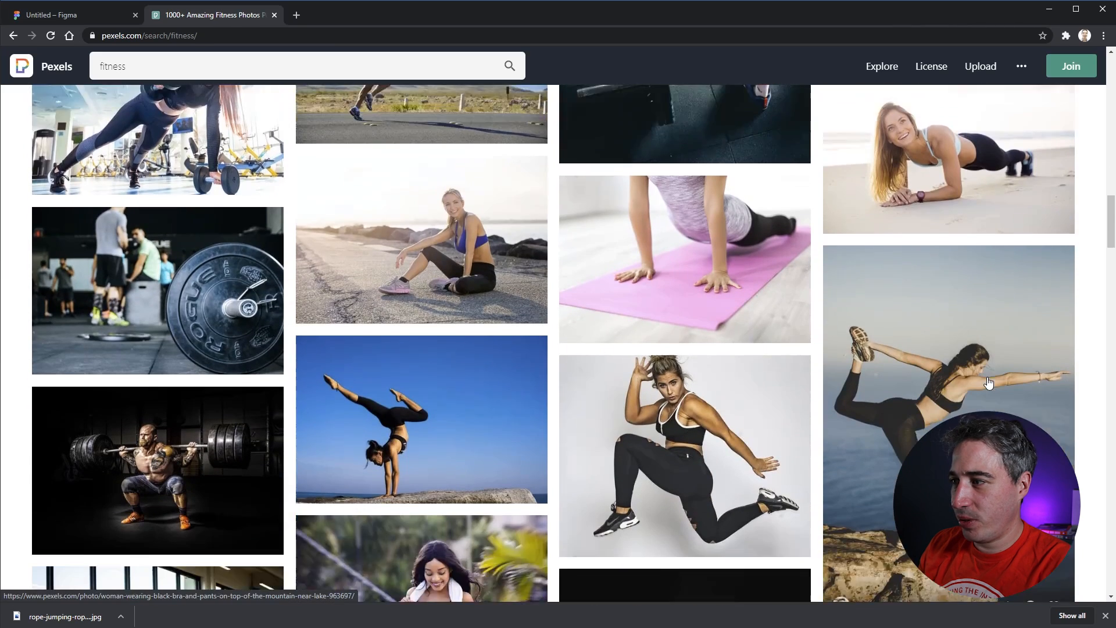
pyautogui.scroll(-5, 909, 363)
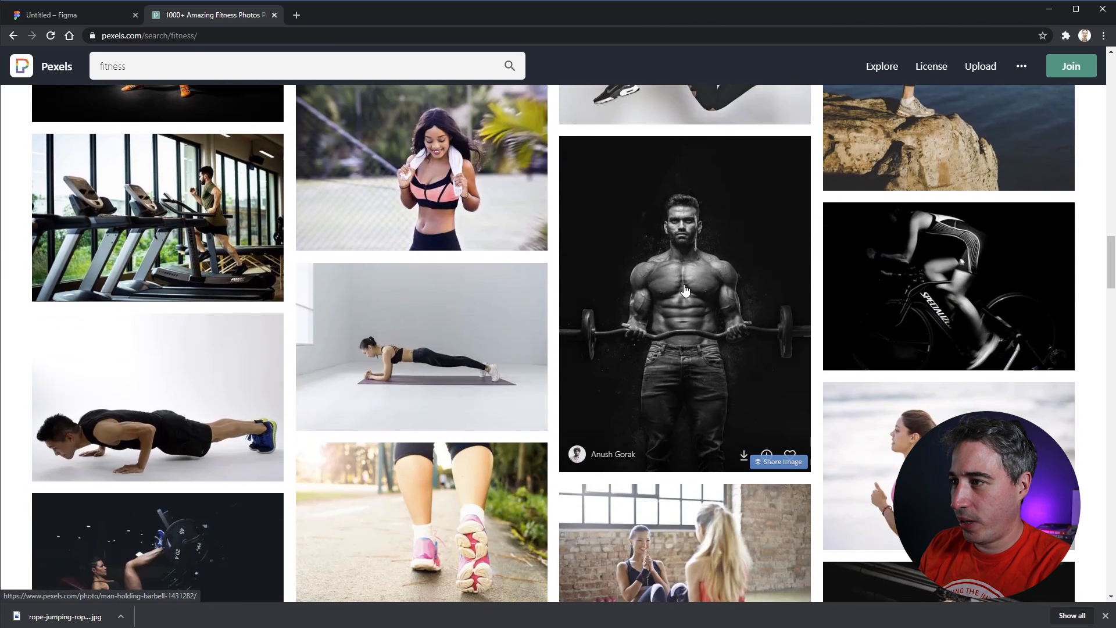
pyautogui.click(684, 290)
pyautogui.moveTo(533, 283); pyautogui.dragTo(625, 331)
pyautogui.click(989, 372)
# - Look through the Pexels fitness photo results for further images that suit the landing page sections
pyautogui.scroll(-3, 989, 372)
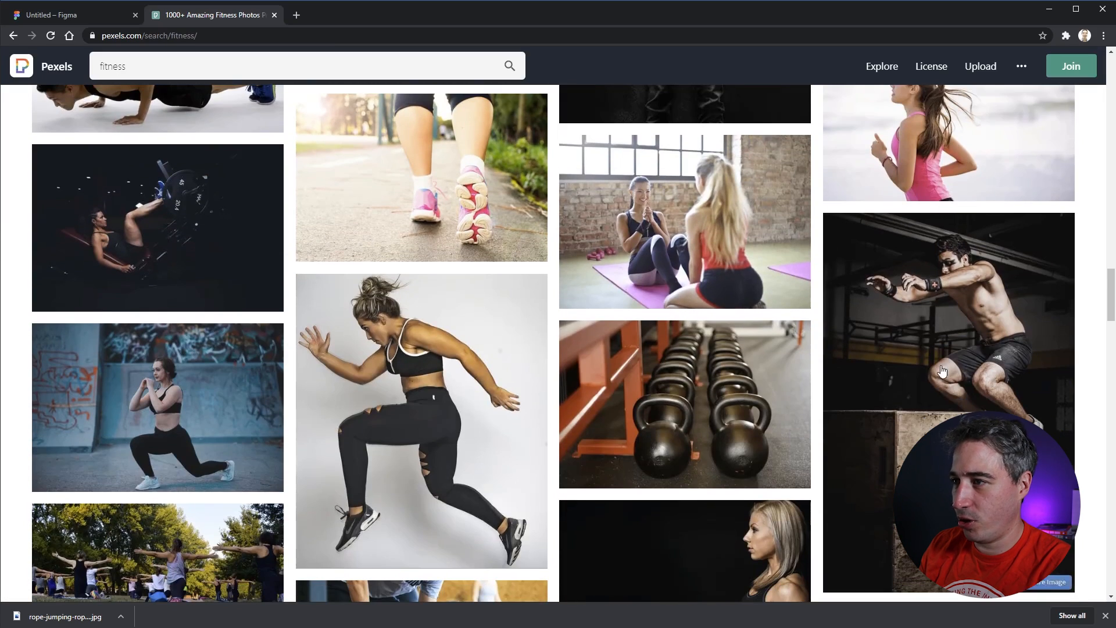
pyautogui.scroll(-1, 563, 295)
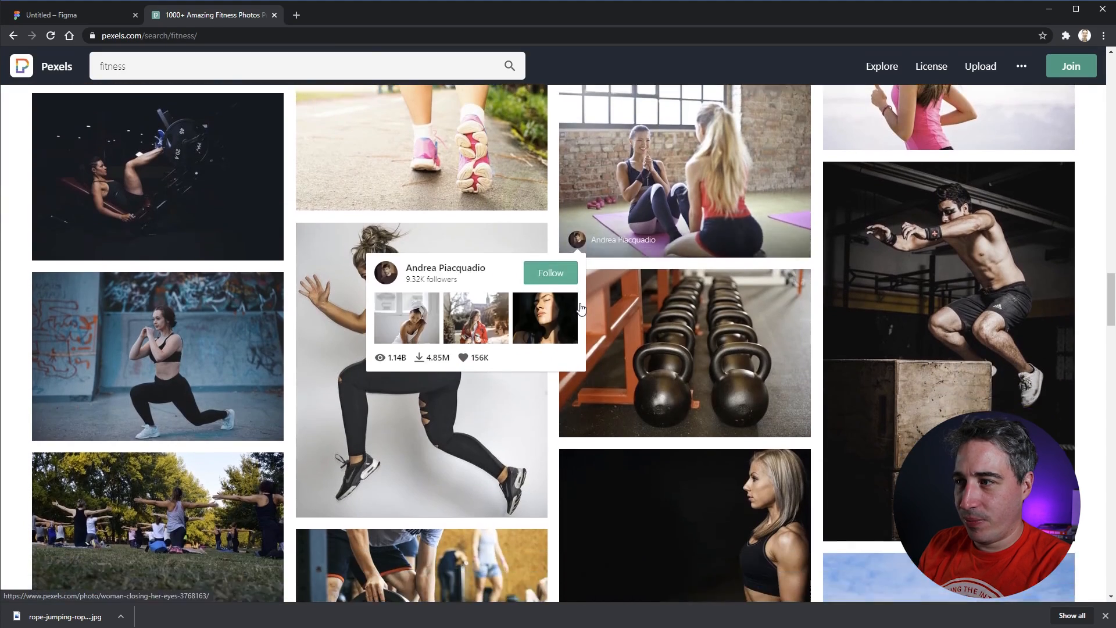
pyautogui.scroll(7, 617, 325)
pyautogui.scroll(6, 617, 324)
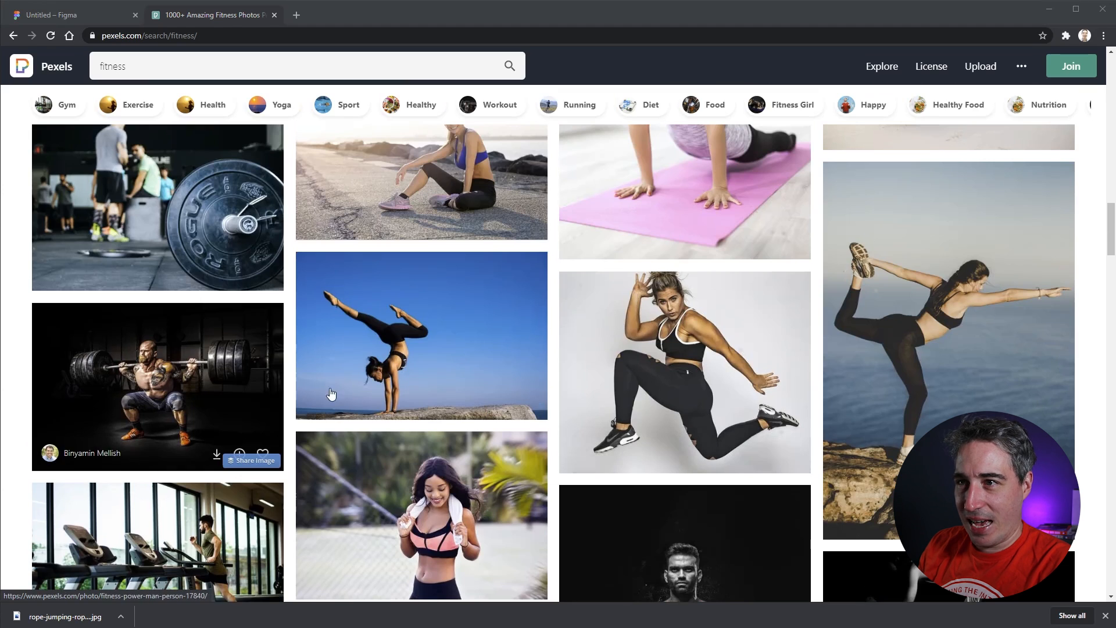
pyautogui.scroll(14, 331, 394)
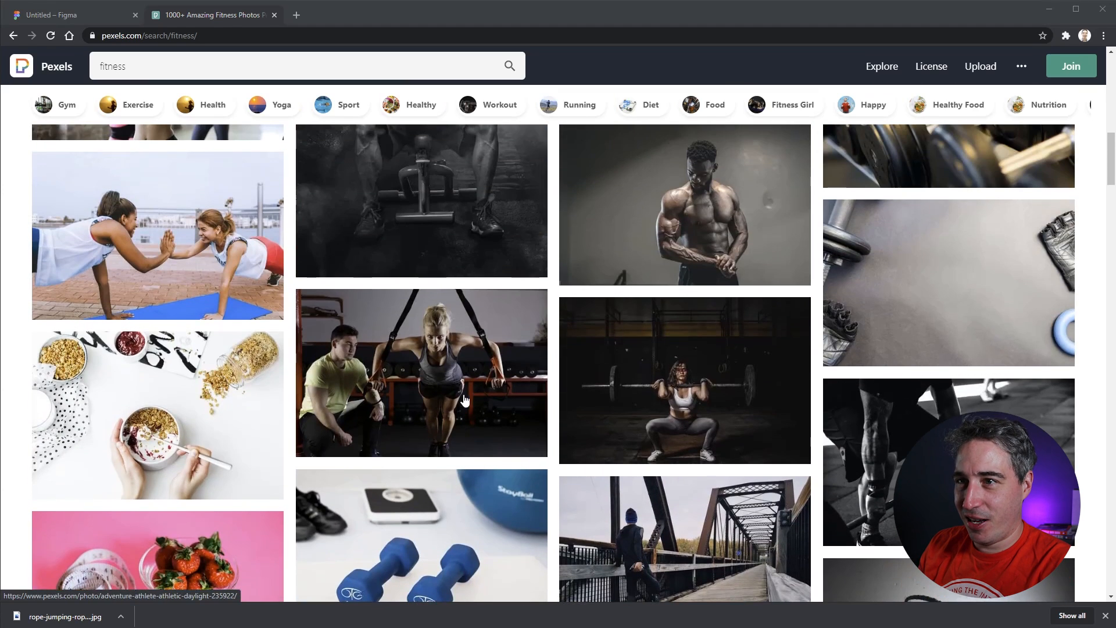
pyautogui.scroll(7, 465, 400)
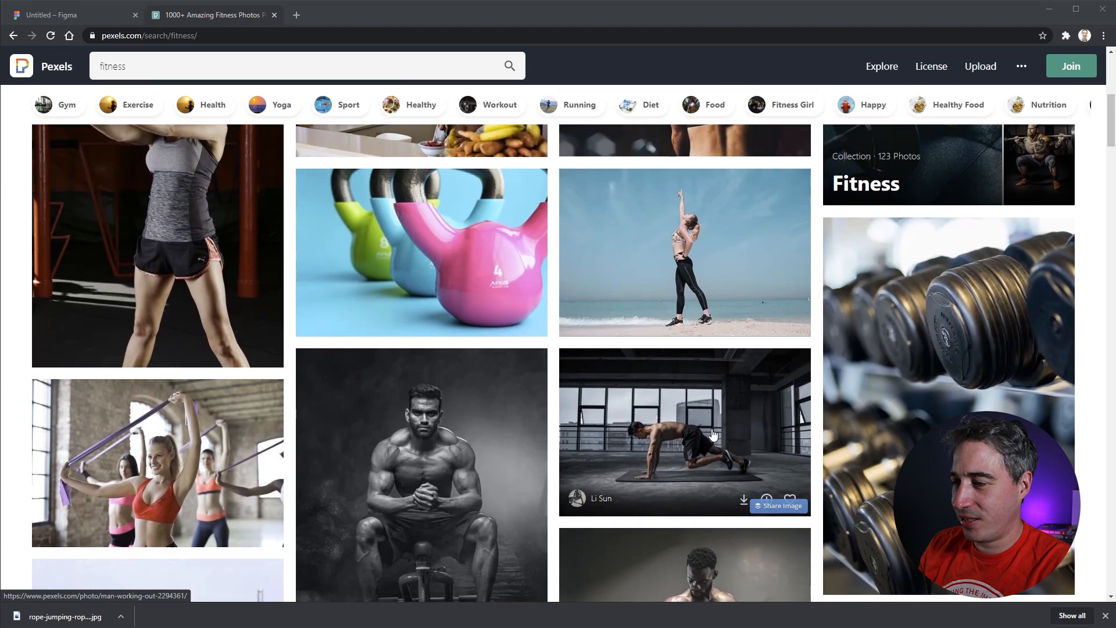
pyautogui.moveTo(701, 458); pyautogui.dragTo(845, 436)
pyautogui.moveTo(804, 494); pyautogui.dragTo(672, 465)
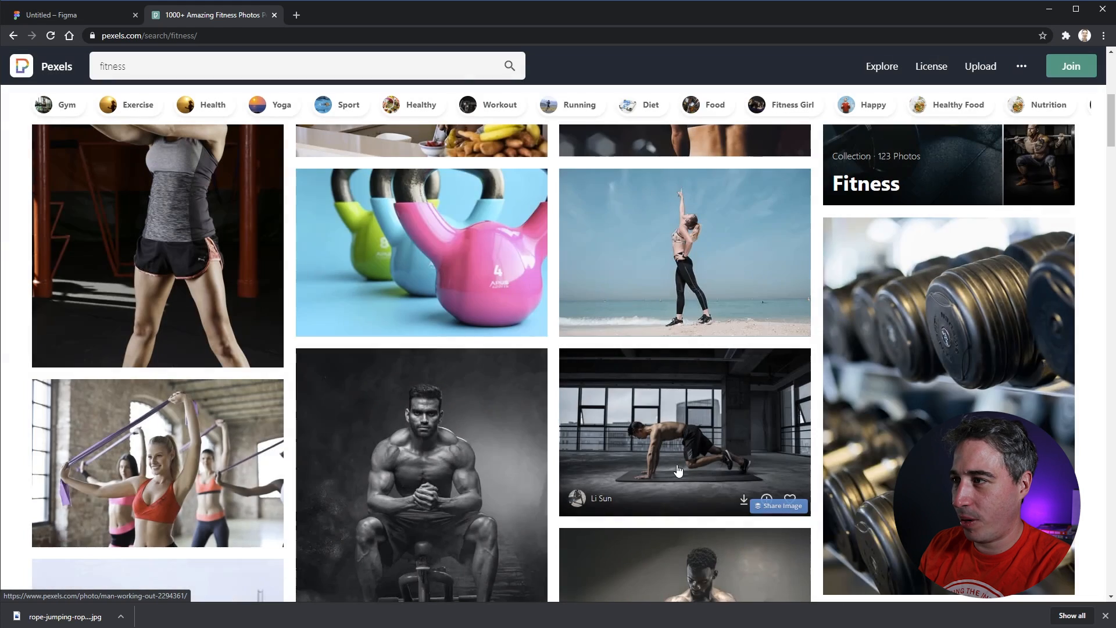
pyautogui.scroll(10, 662, 467)
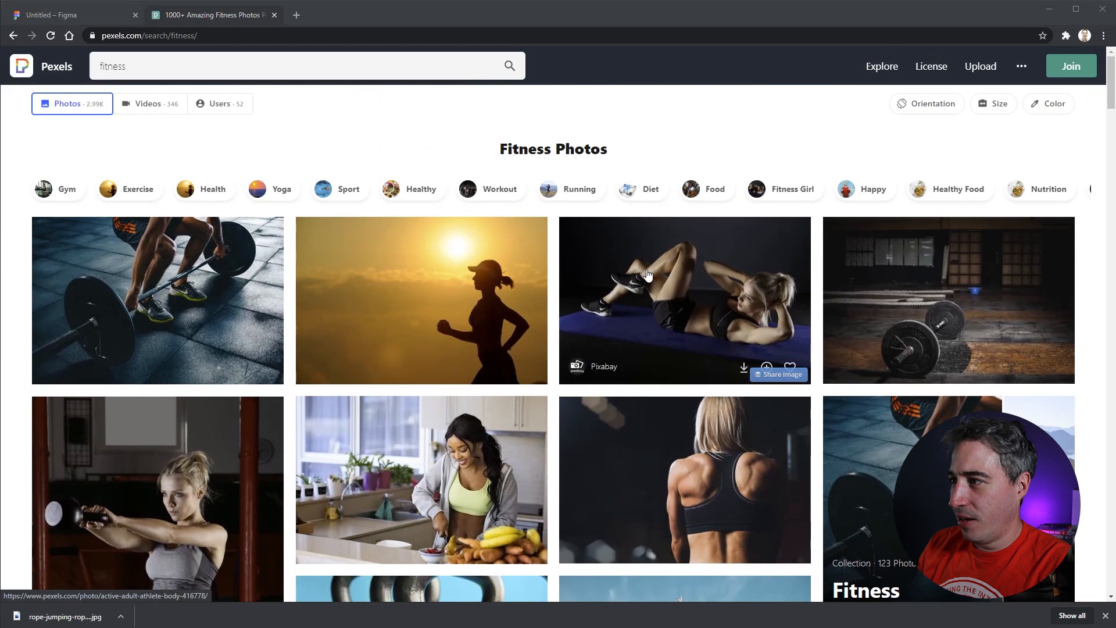
pyautogui.moveTo(577, 366)
pyautogui.mouseDown()
pyautogui.moveTo(651, 418)
pyautogui.moveTo(706, 363)
pyautogui.moveTo(577, 378)
pyautogui.mouseUp()
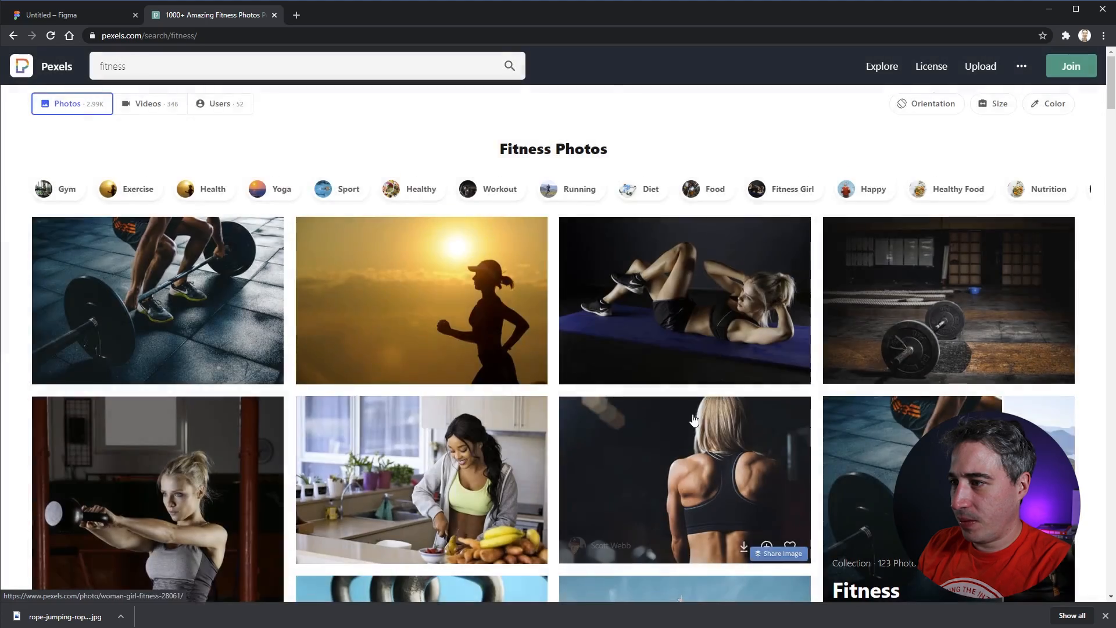
pyautogui.scroll(-10, 693, 423)
pyautogui.scroll(-15, 694, 422)
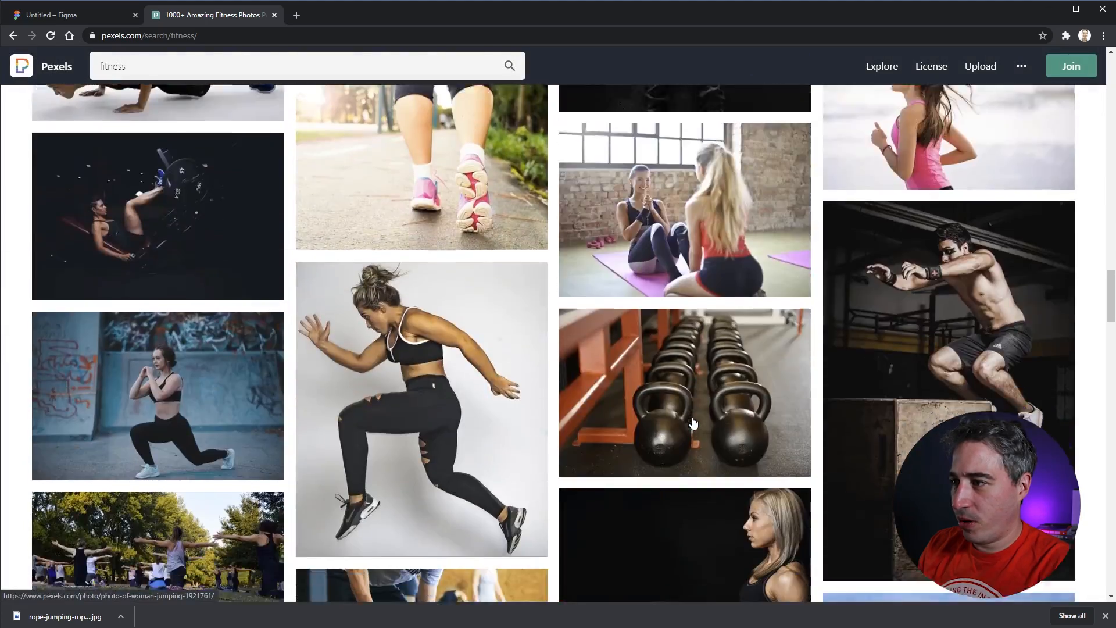
pyautogui.scroll(5, 693, 422)
pyautogui.scroll(-5, 693, 423)
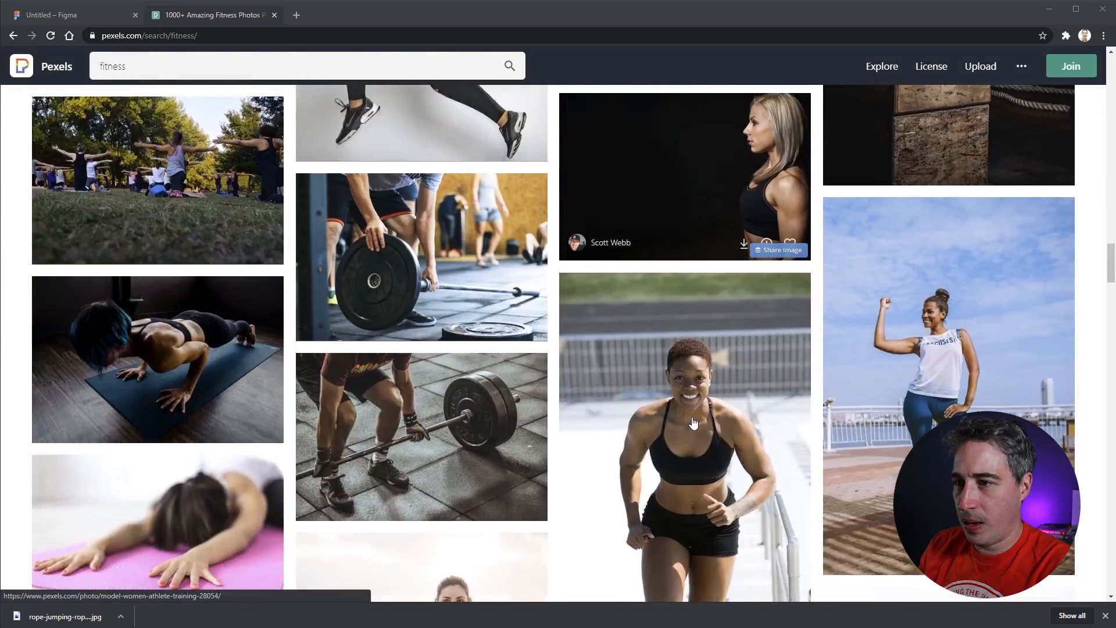
pyautogui.scroll(6, 693, 422)
pyautogui.scroll(-6, 693, 423)
pyautogui.scroll(-5, 693, 423)
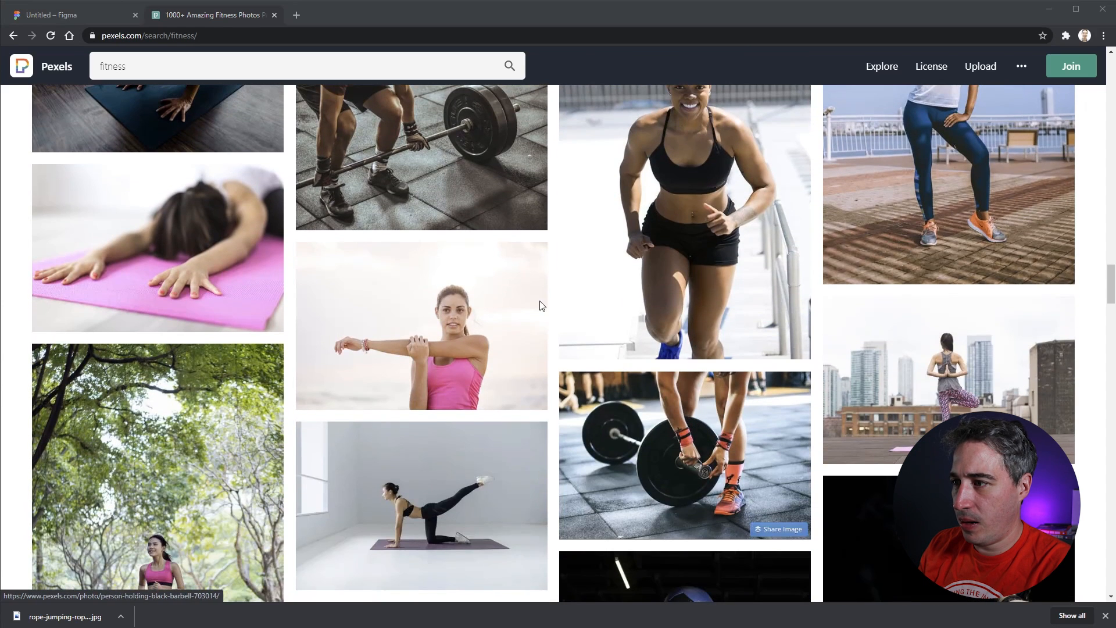
# - Search Pexels for "home gym" photos
pyautogui.click(302, 61)
pyautogui.hotkey('ctrl', 'a')
pyautogui.write('home gym')
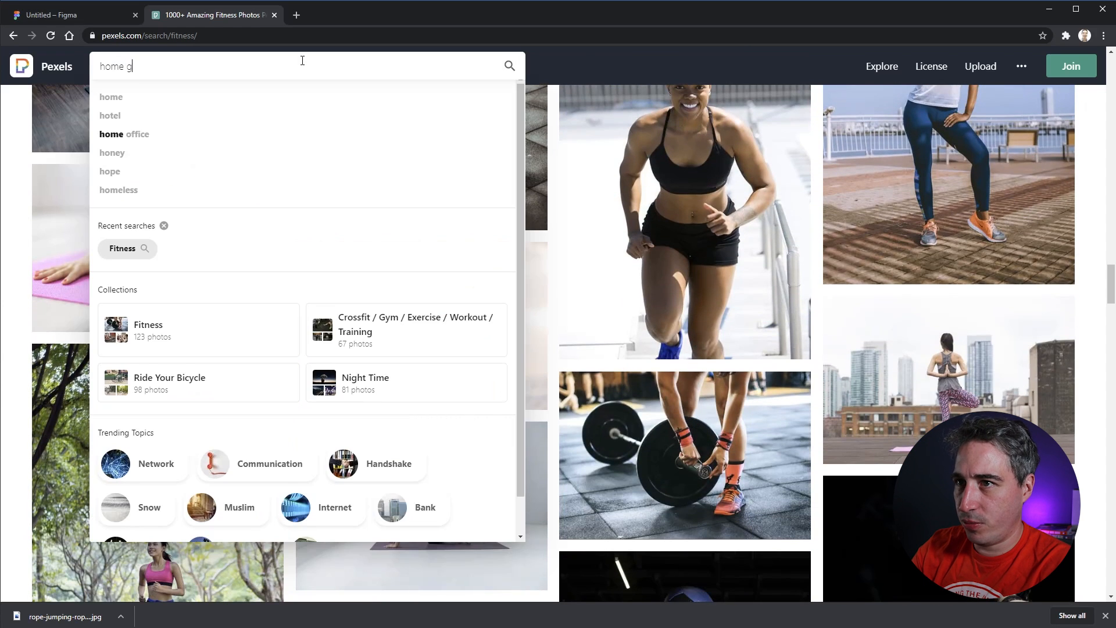
pyautogui.press('Return')
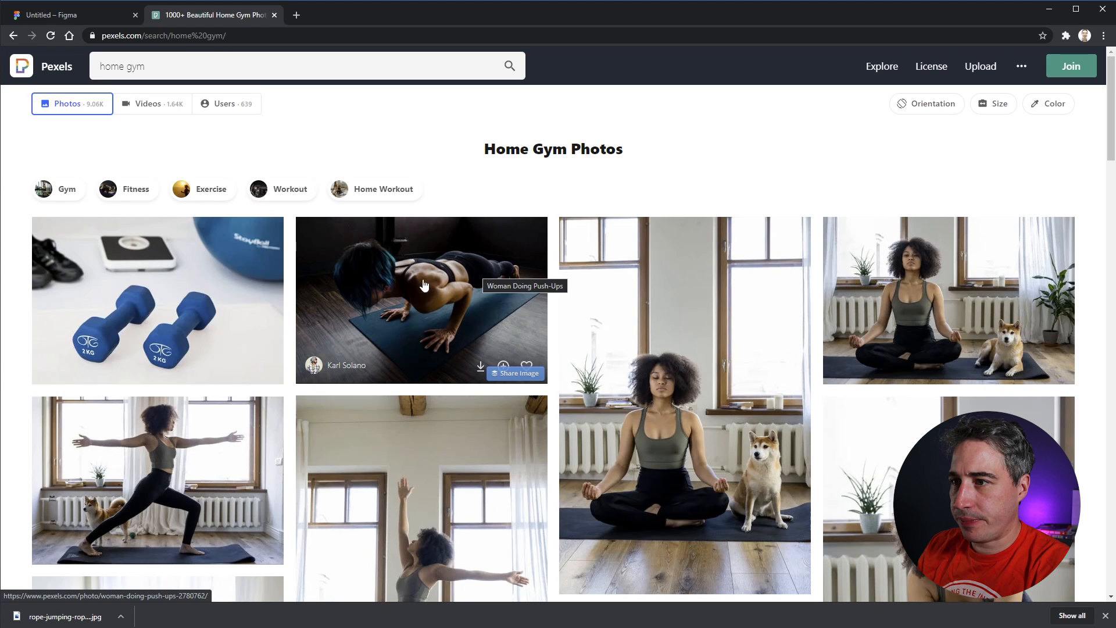
# - Inspect the "Woman Doing Push-Ups" photo enlarged, close it and look through the remaining home gym results
pyautogui.moveTo(424, 284); pyautogui.dragTo(337, 276)
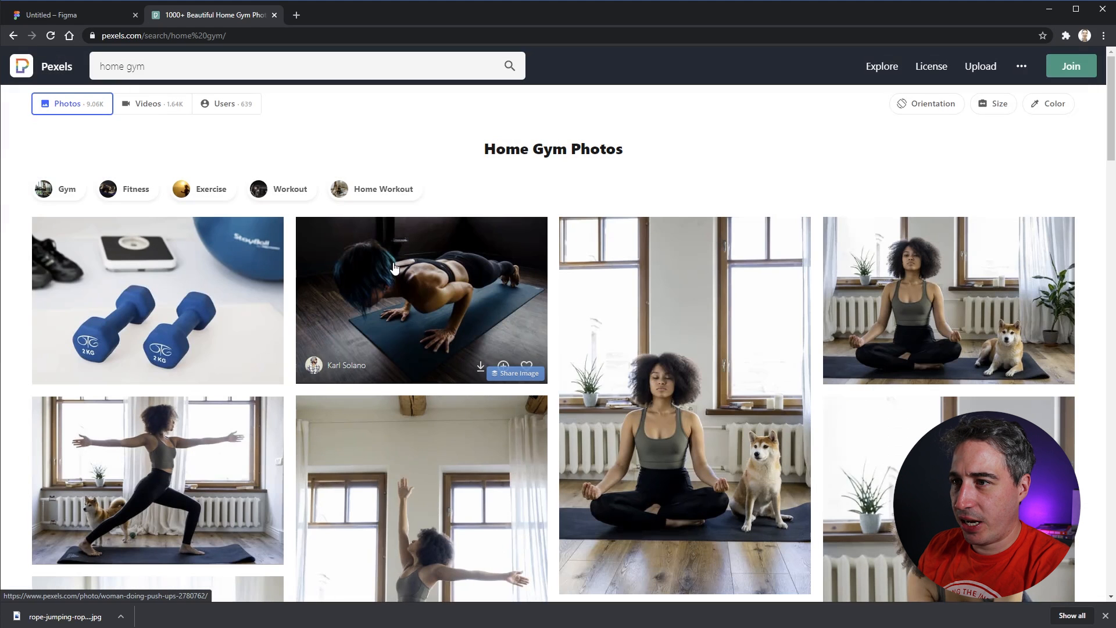
pyautogui.click(440, 288)
pyautogui.click(548, 283)
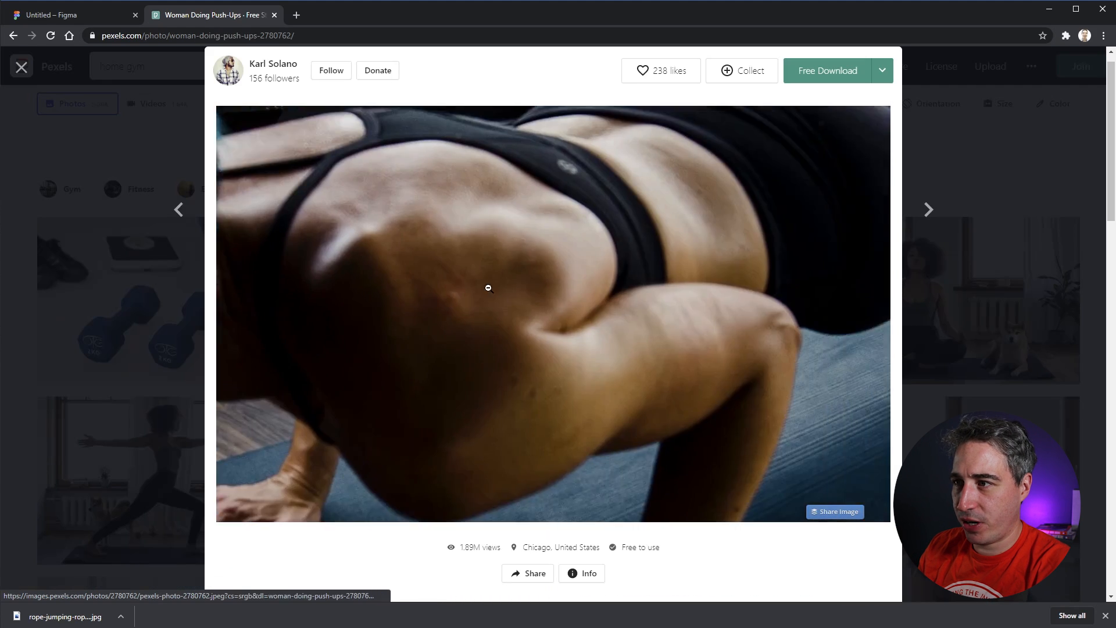
pyautogui.click(555, 296)
pyautogui.moveTo(564, 292); pyautogui.dragTo(703, 274)
pyautogui.click(989, 378)
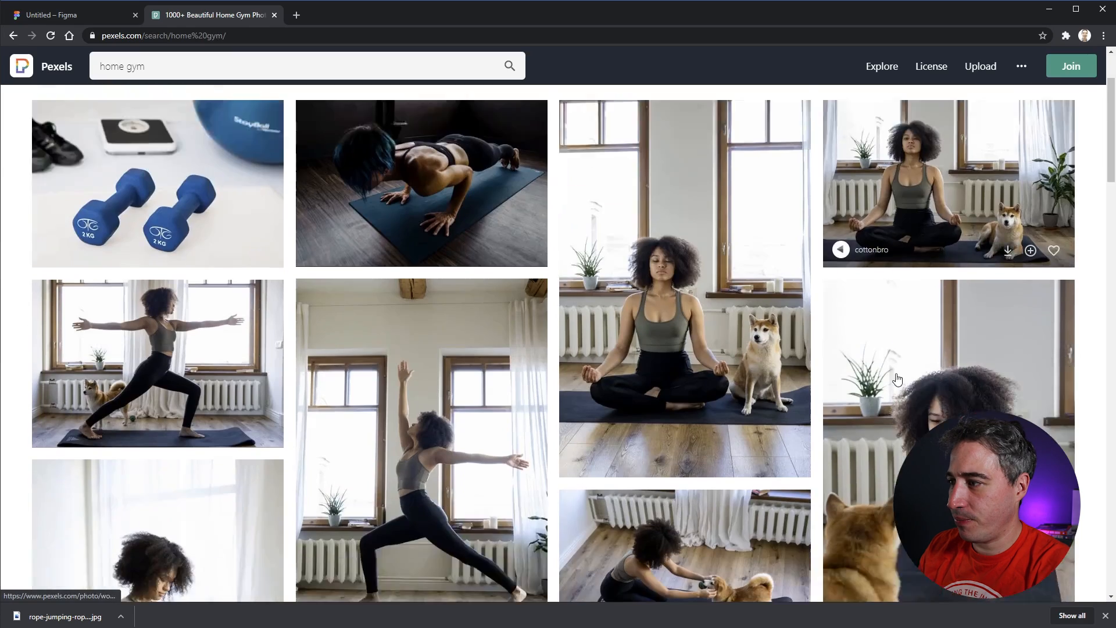
pyautogui.scroll(-15, 895, 379)
pyautogui.scroll(-6, 896, 379)
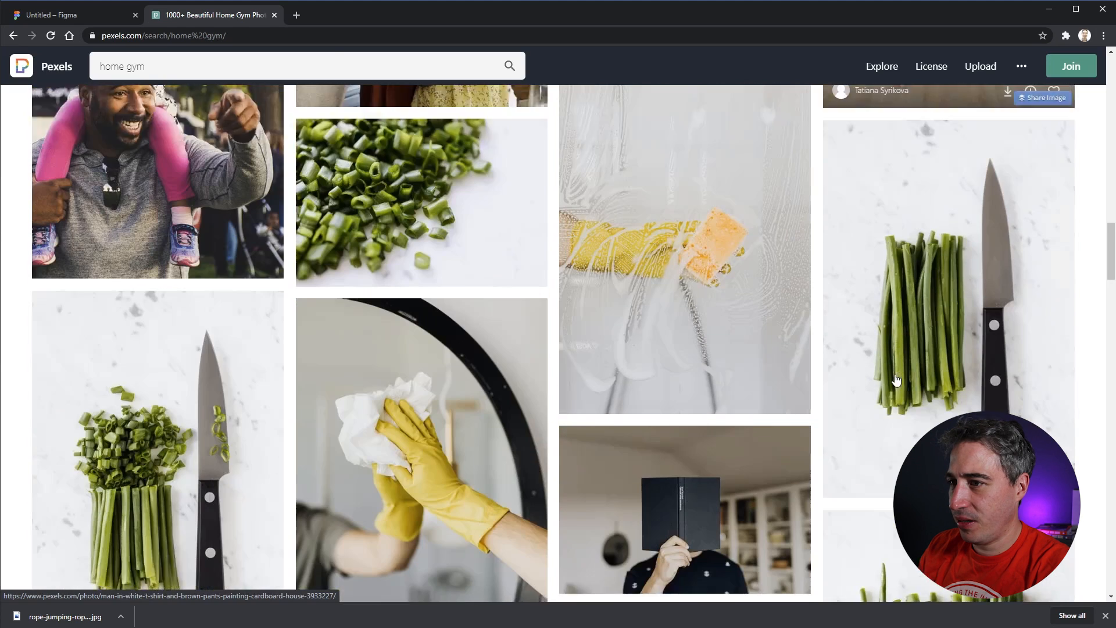
pyautogui.click(331, 36)
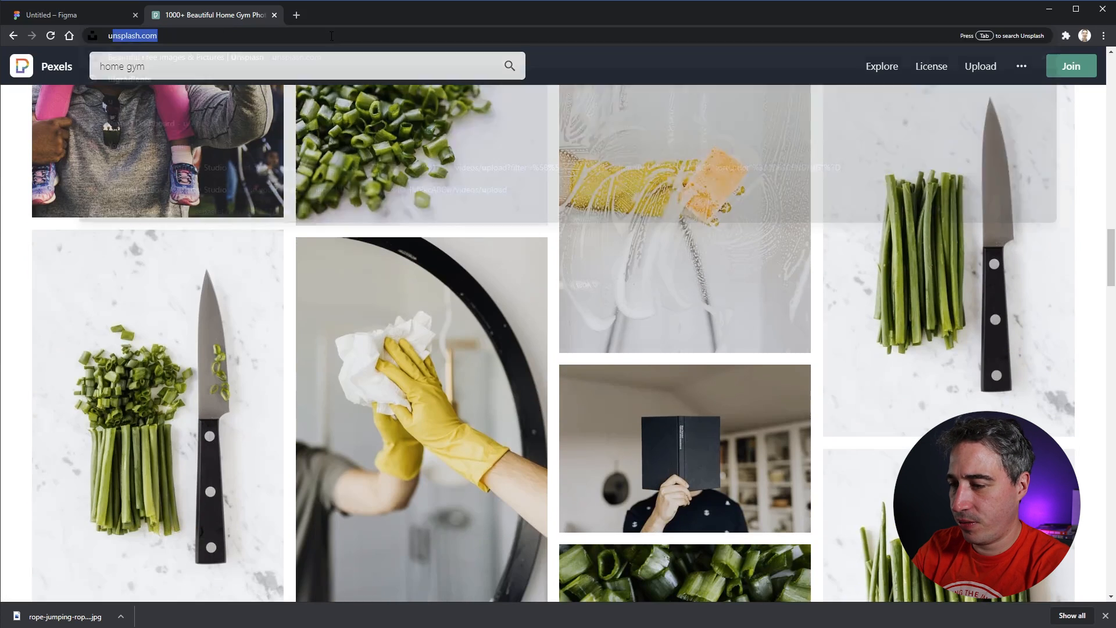
pyautogui.write('unsplah')
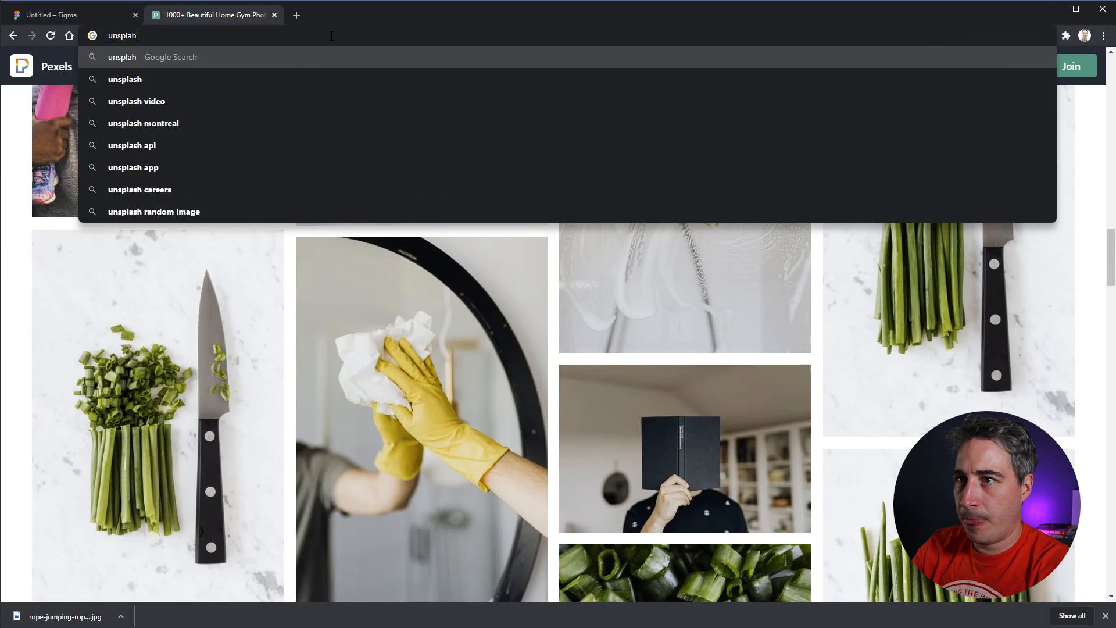
pyautogui.press('Return')
pyautogui.write('unsplash.c')
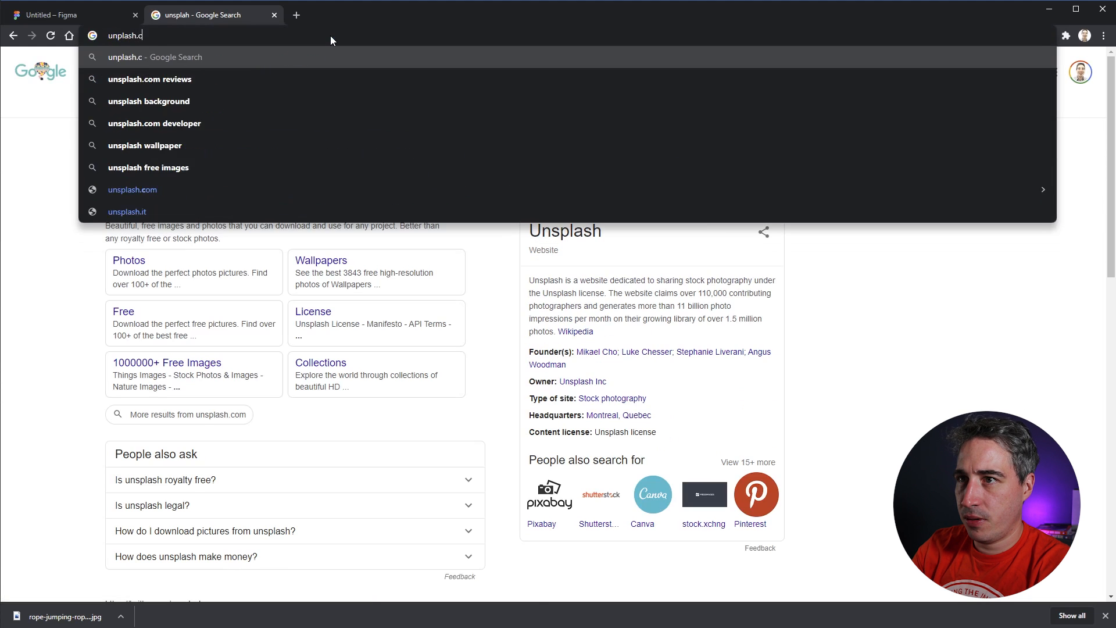
pyautogui.press('Return')
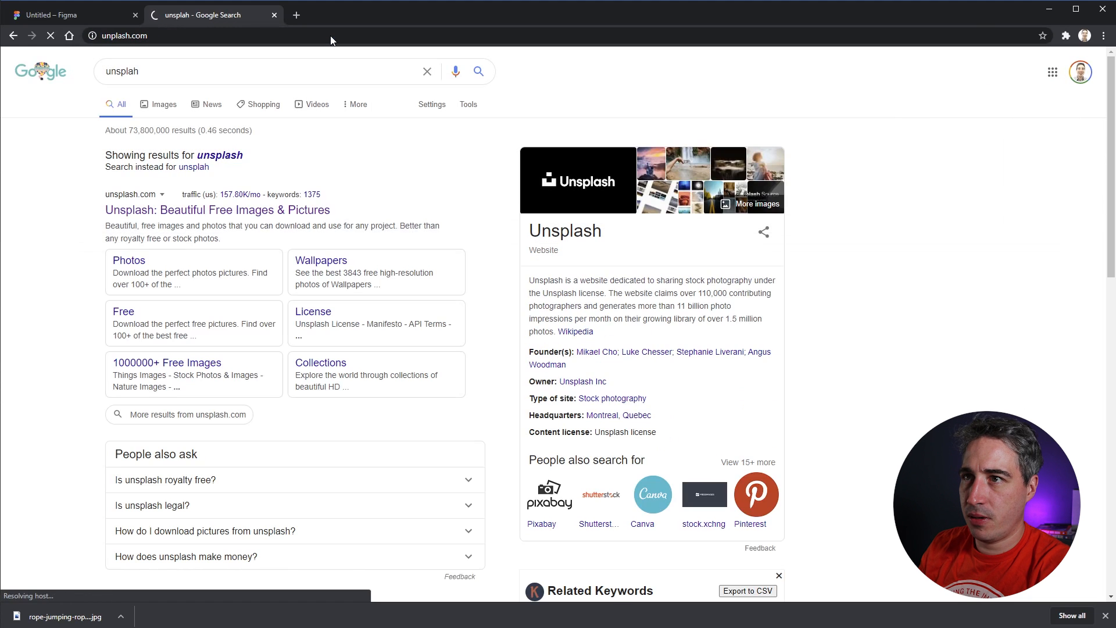
# - Switch to unsplash.com and search its photos for "fitness"
pyautogui.click(119, 36)
pyautogui.click(218, 36)
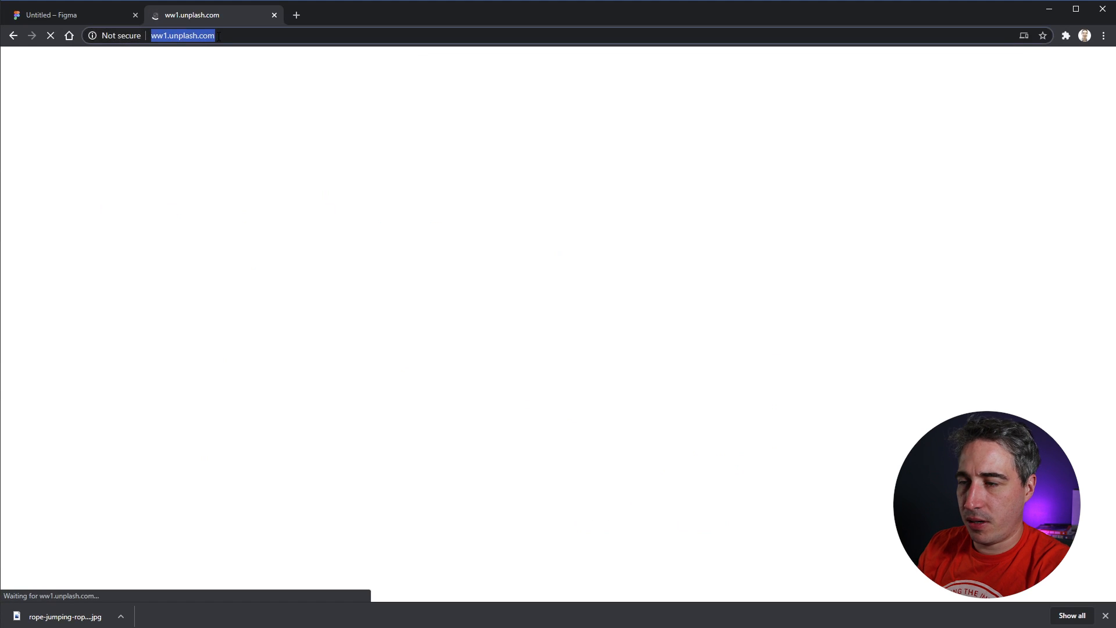
pyautogui.write('unsplash.')
pyautogui.press('Return')
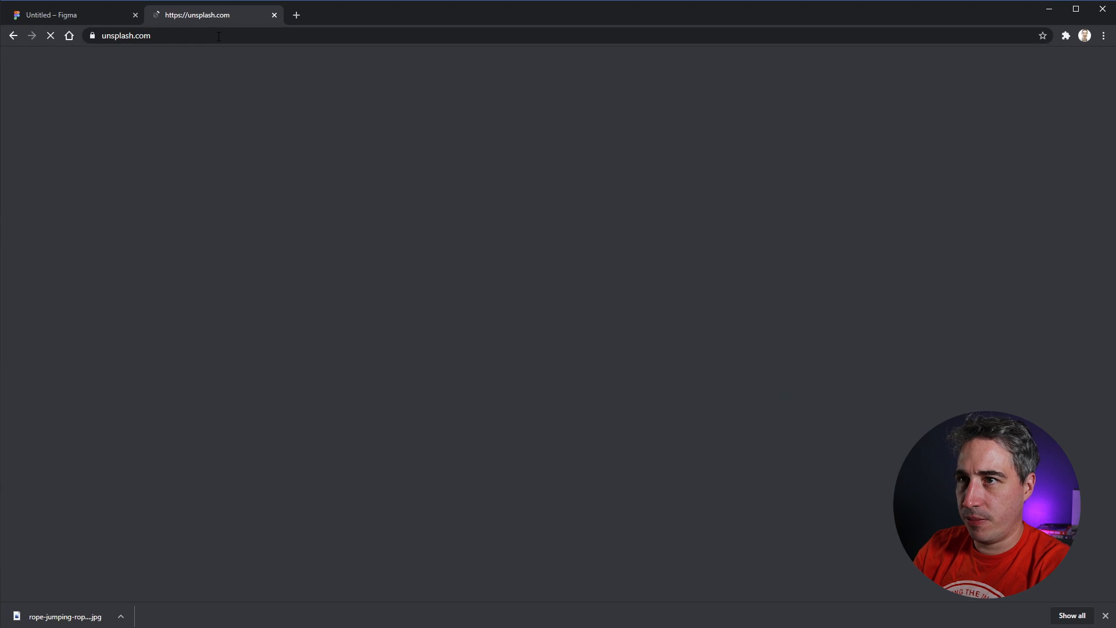
pyautogui.click(397, 302)
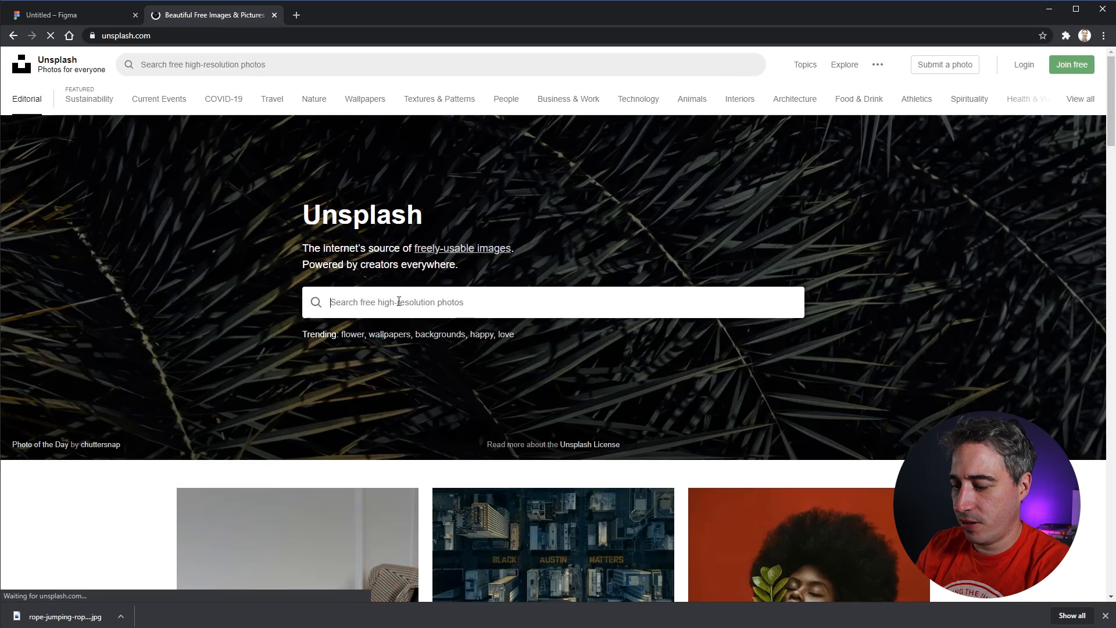
pyautogui.write('fitness')
pyautogui.press('Return')
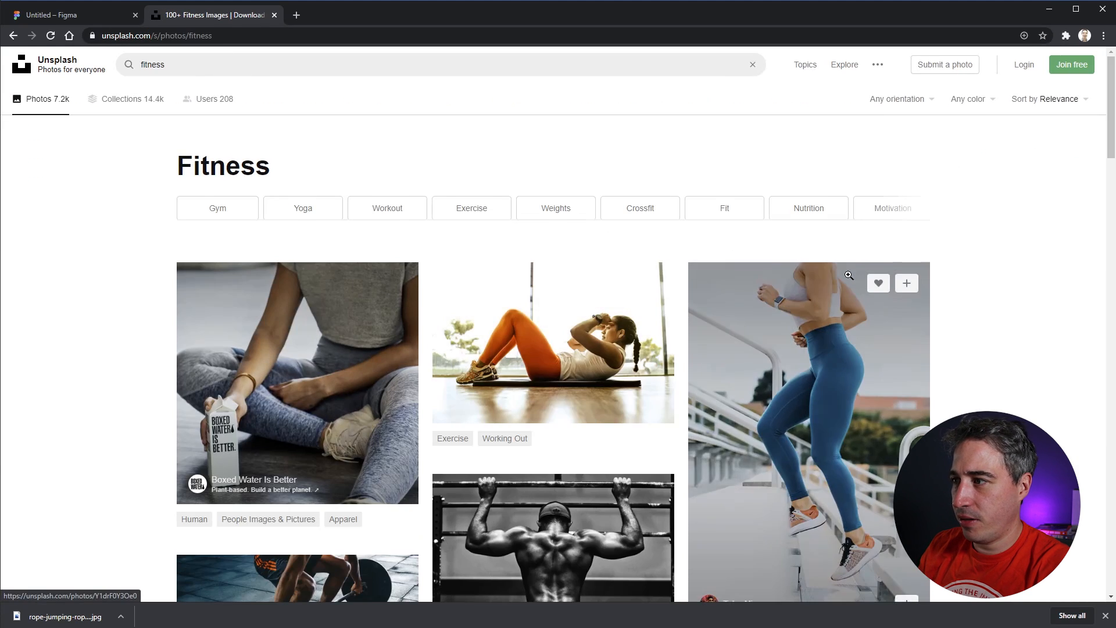
# - Look through the first Unsplash fitness results for photos that suit the landing page
pyautogui.scroll(-4, 878, 339)
pyautogui.scroll(-3, 878, 339)
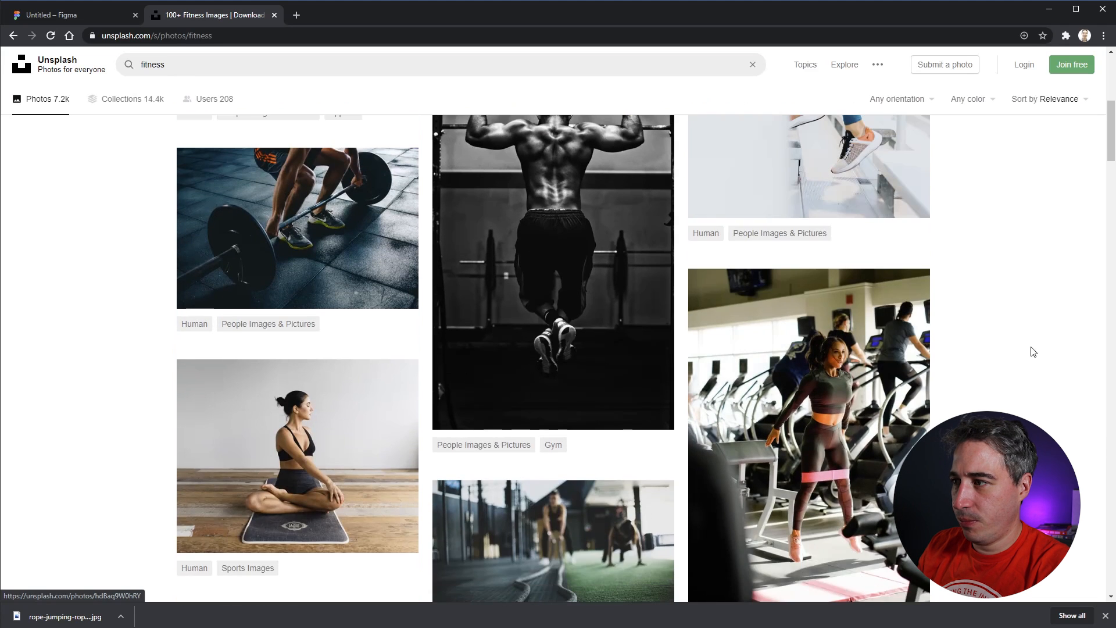
pyautogui.scroll(2, 1009, 368)
pyautogui.scroll(-5, 1008, 371)
pyautogui.scroll(-13, 1007, 372)
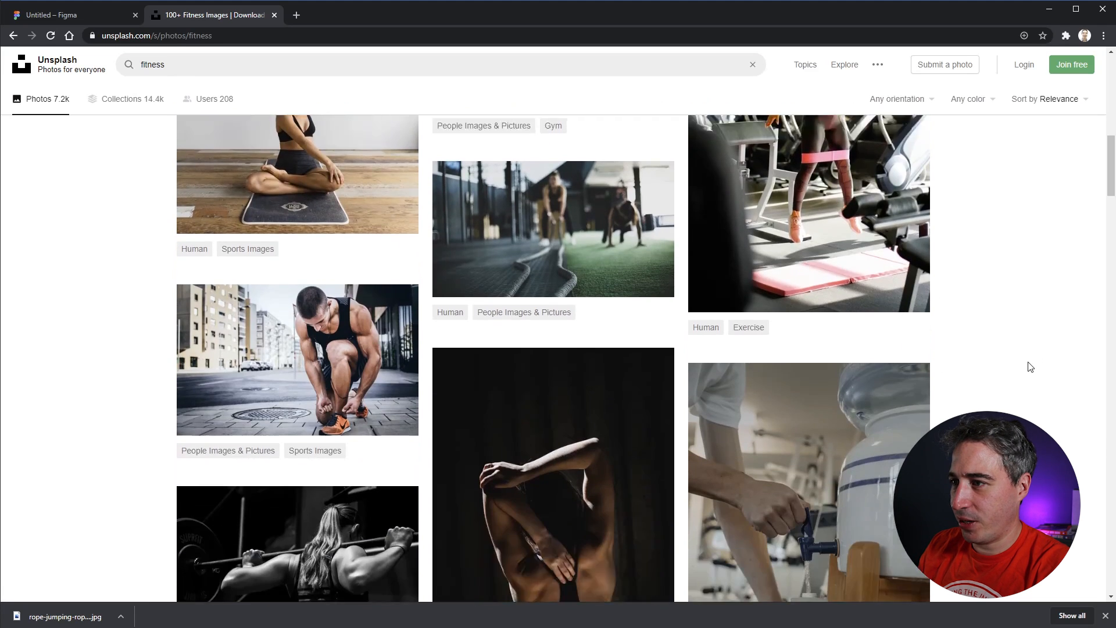
pyautogui.scroll(-8, 1030, 367)
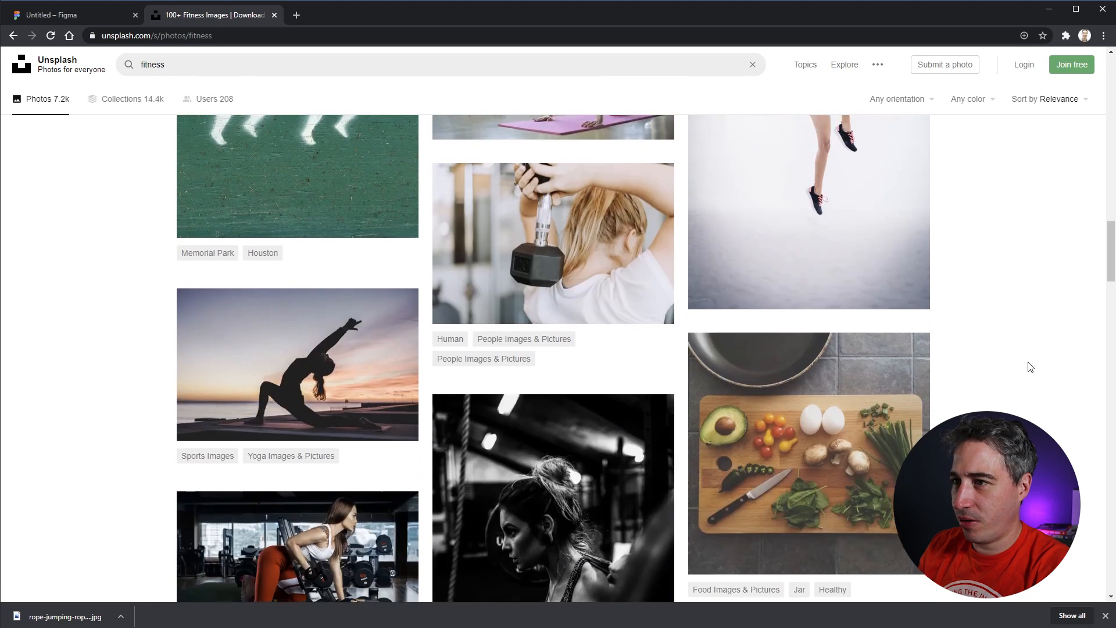
pyautogui.scroll(2, 1030, 366)
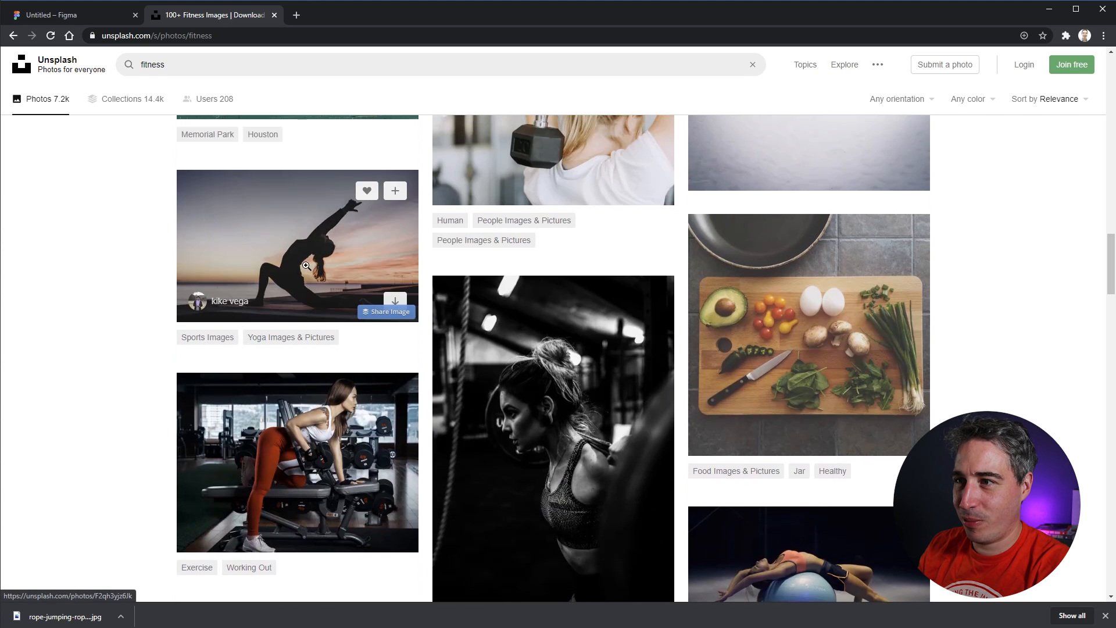
# - Preview the greyscale photo of the woman with the barbell, and close it to return to the fitness results
pyautogui.click(276, 262)
pyautogui.moveTo(276, 263); pyautogui.dragTo(1006, 378)
pyautogui.click(1081, 379)
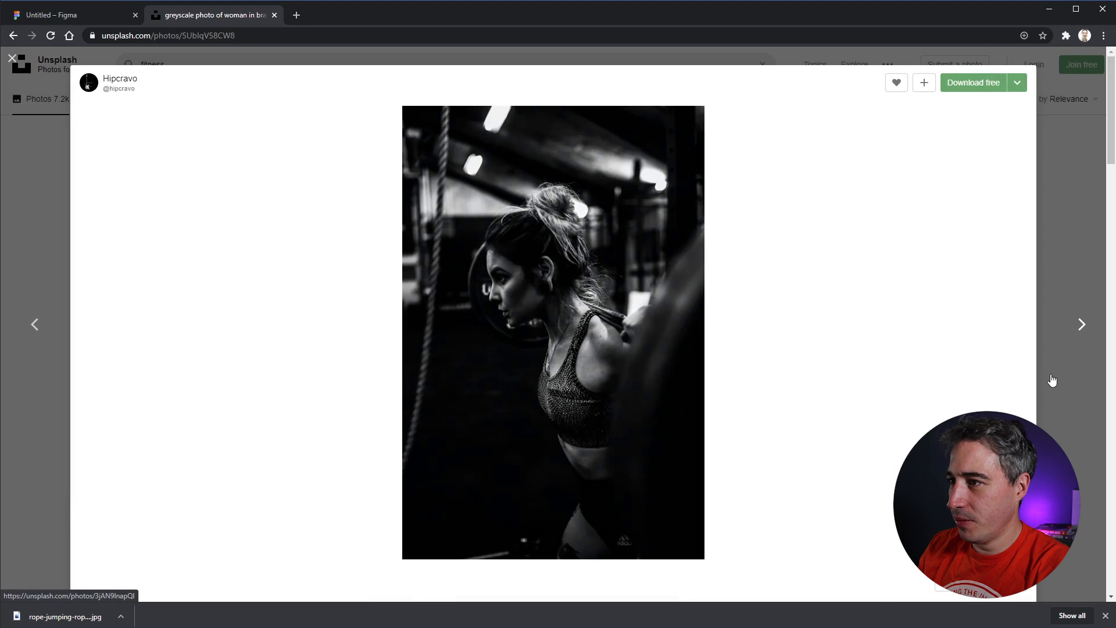
pyautogui.click(1059, 385)
# - Look further through the Unsplash fitness results for photos that suit the landing page
pyautogui.scroll(-10, 1043, 415)
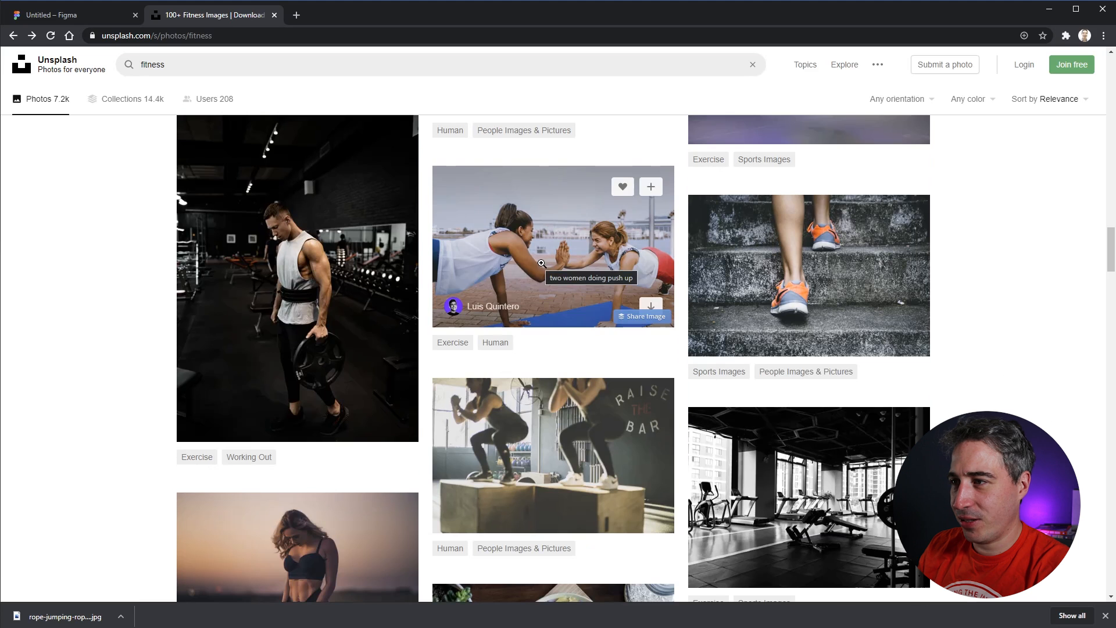
pyautogui.scroll(-1, 690, 375)
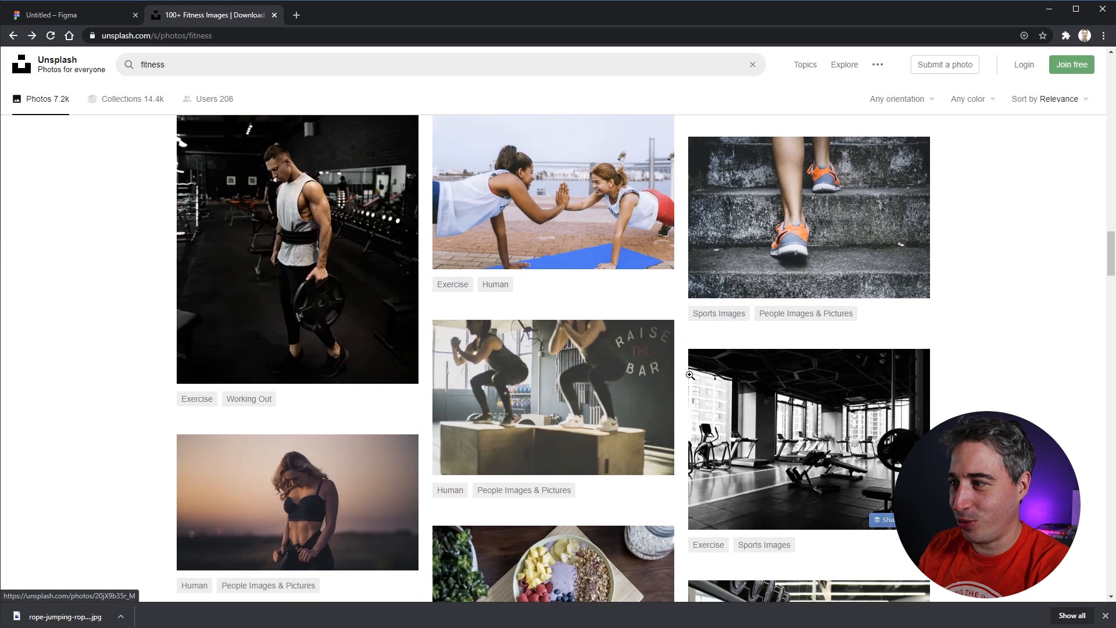
pyautogui.scroll(-9, 690, 375)
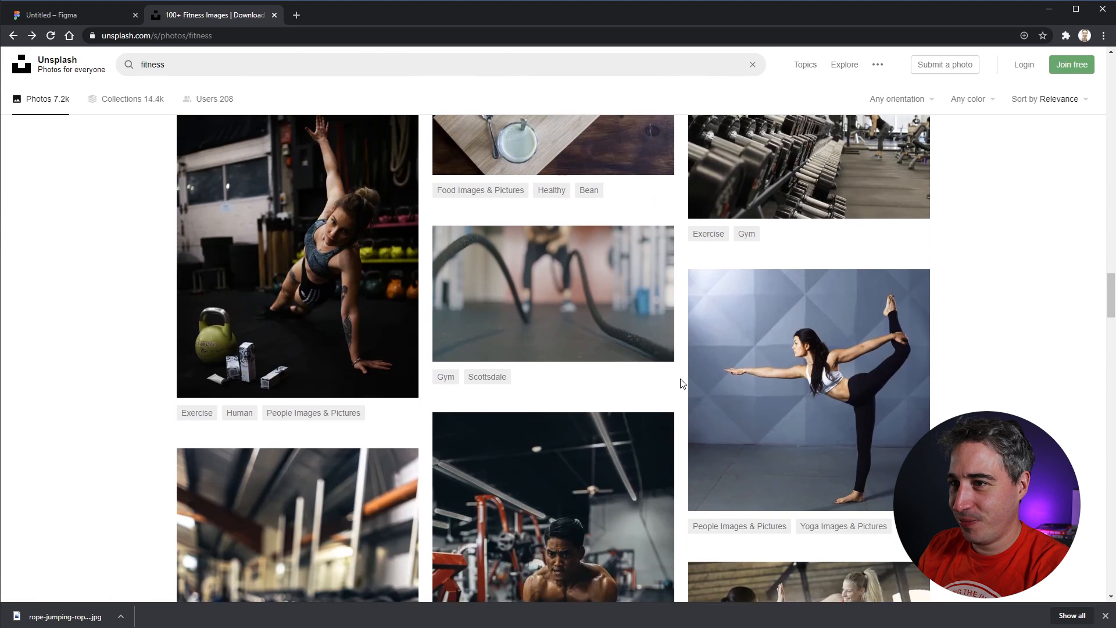
pyautogui.scroll(-12, 682, 383)
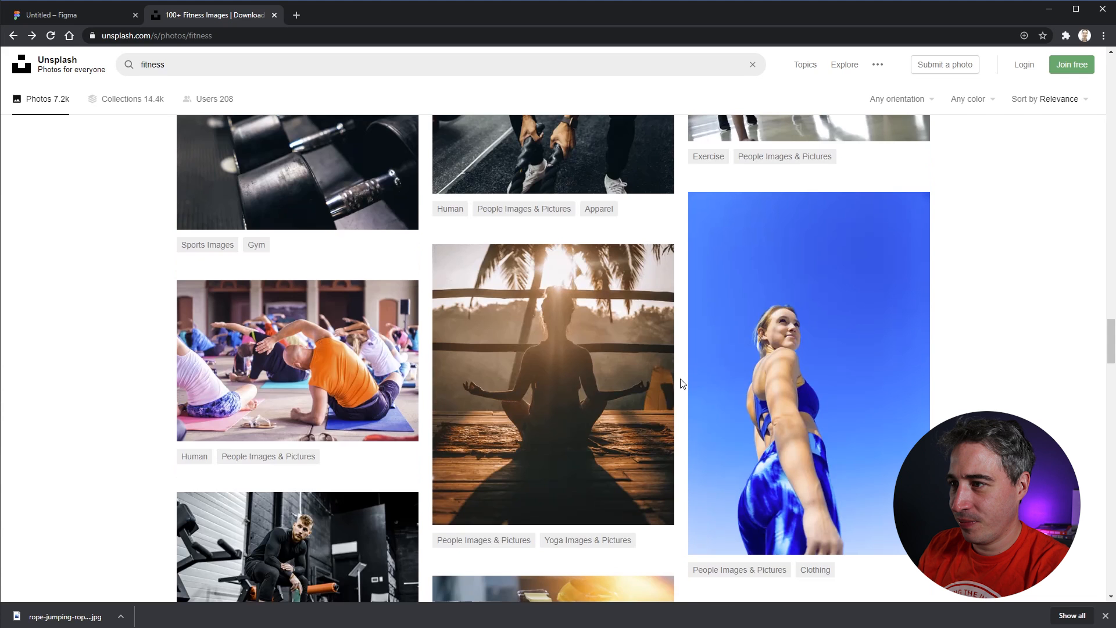
pyautogui.scroll(-7, 682, 383)
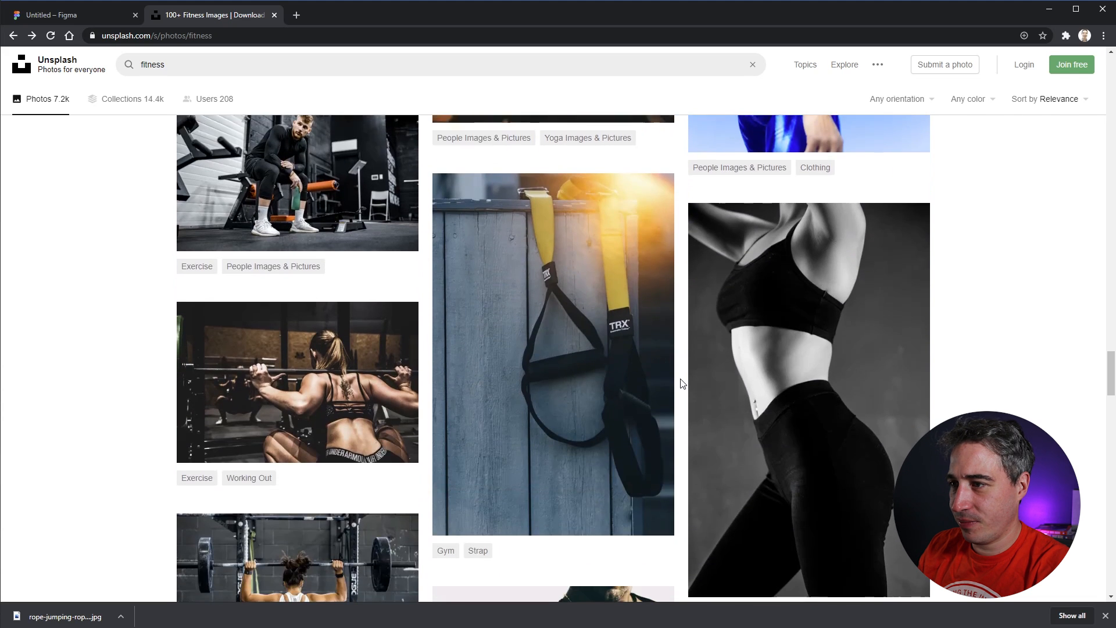
pyautogui.scroll(-10, 682, 383)
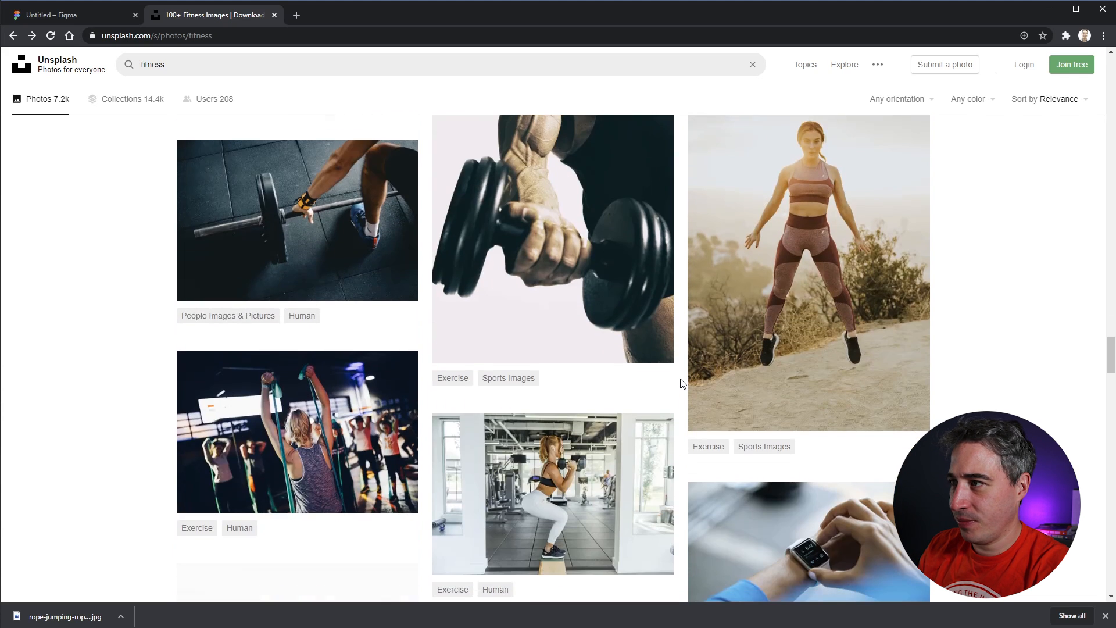
pyautogui.scroll(-6, 681, 383)
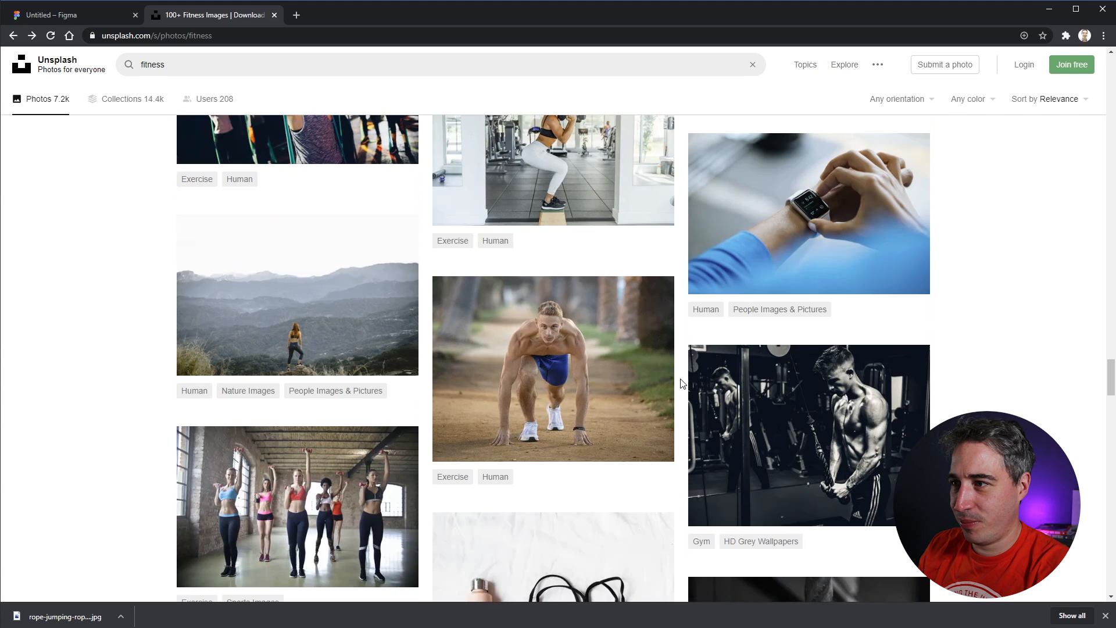
pyautogui.scroll(-3, 682, 383)
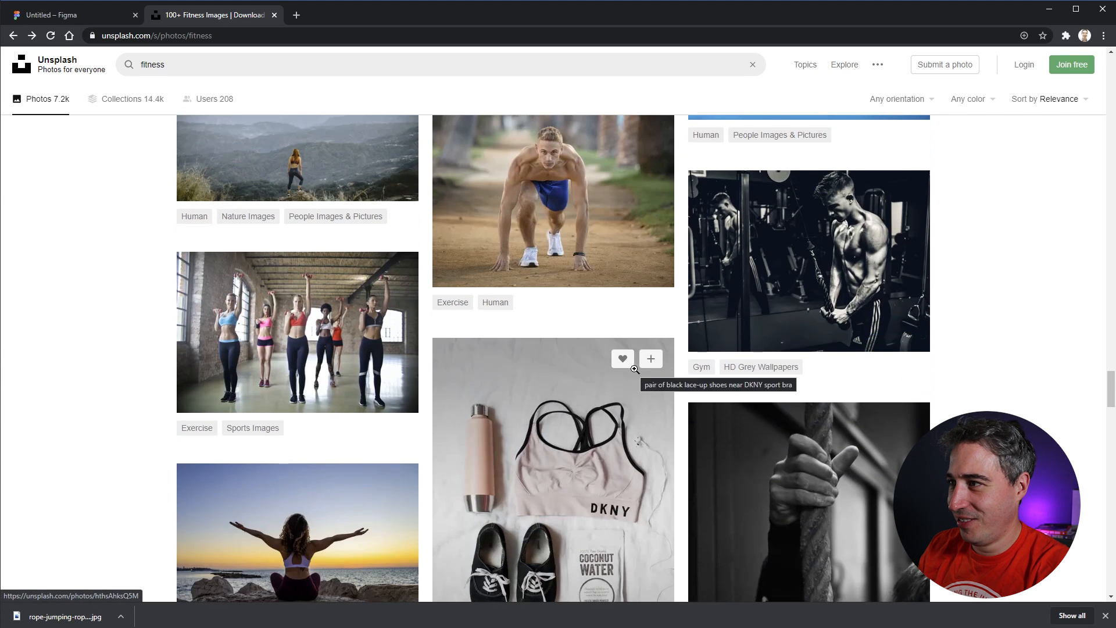
pyautogui.scroll(-6, 634, 370)
pyautogui.scroll(-5, 634, 370)
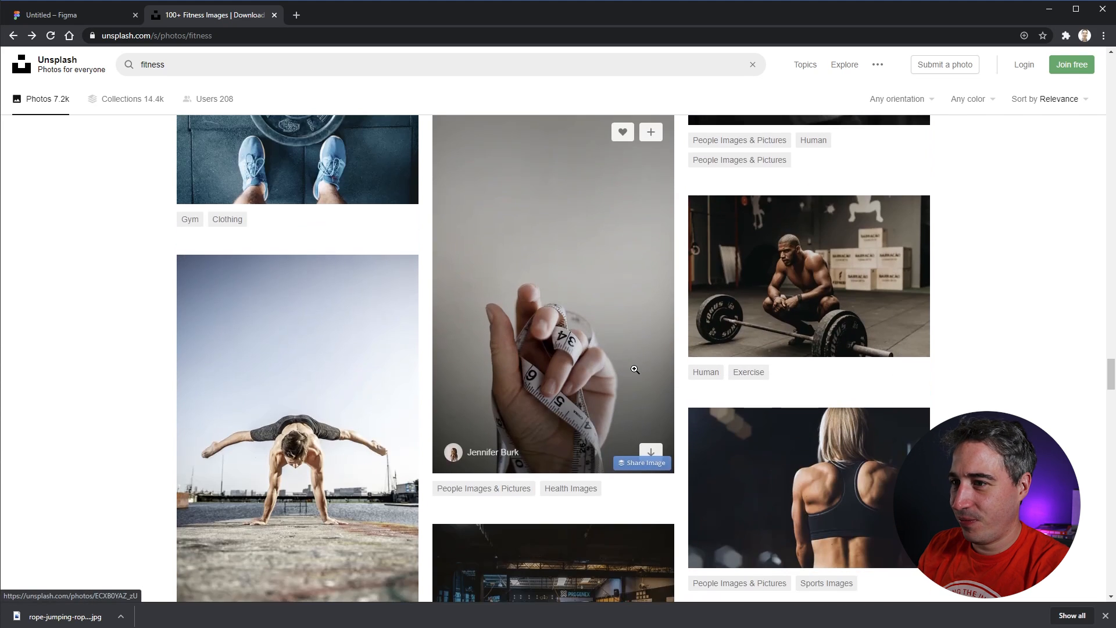
pyautogui.scroll(-4, 634, 369)
pyautogui.scroll(2, 634, 368)
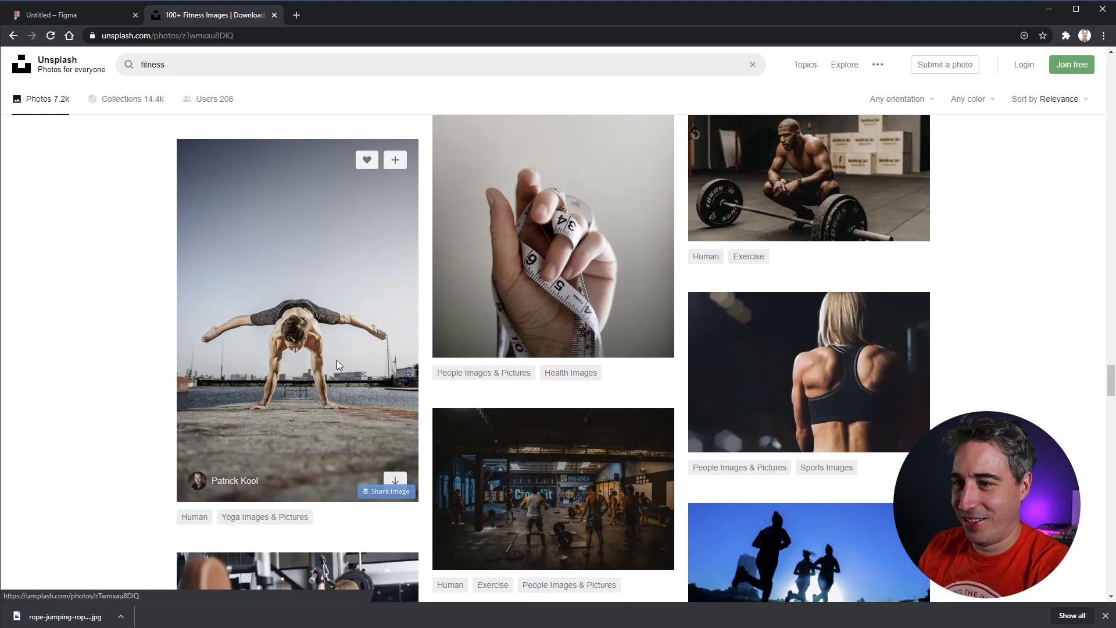
# - Open the photo of the man doing a straddle handstand, save it to the assets folder as "man in gray top" and close the preview
pyautogui.click(337, 361)
pyautogui.moveTo(541, 327); pyautogui.dragTo(707, 330)
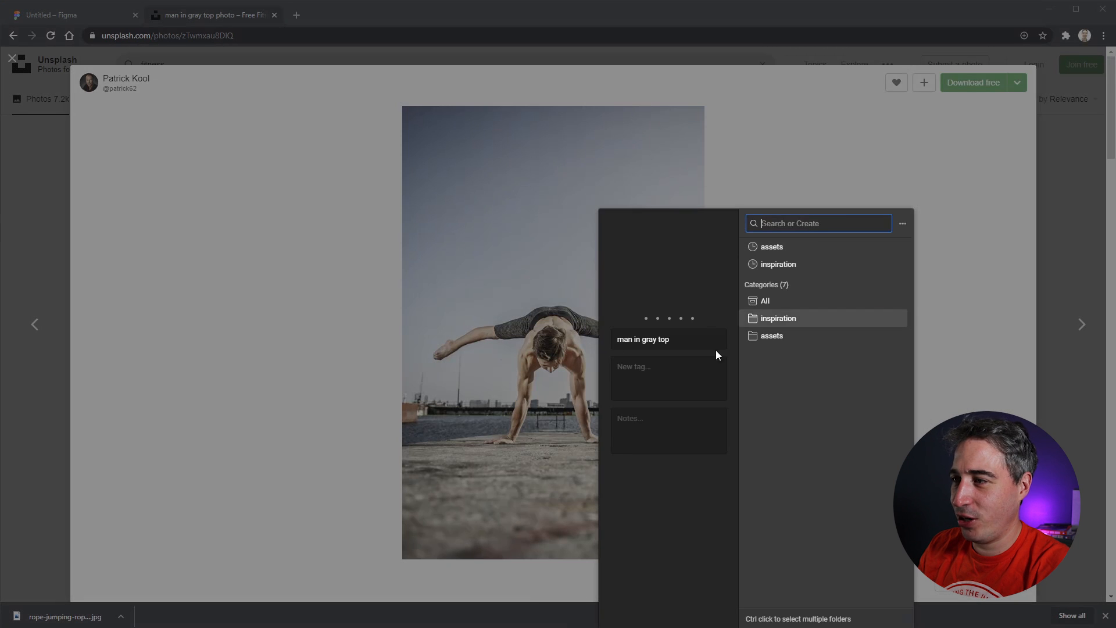
pyautogui.moveTo(775, 331)
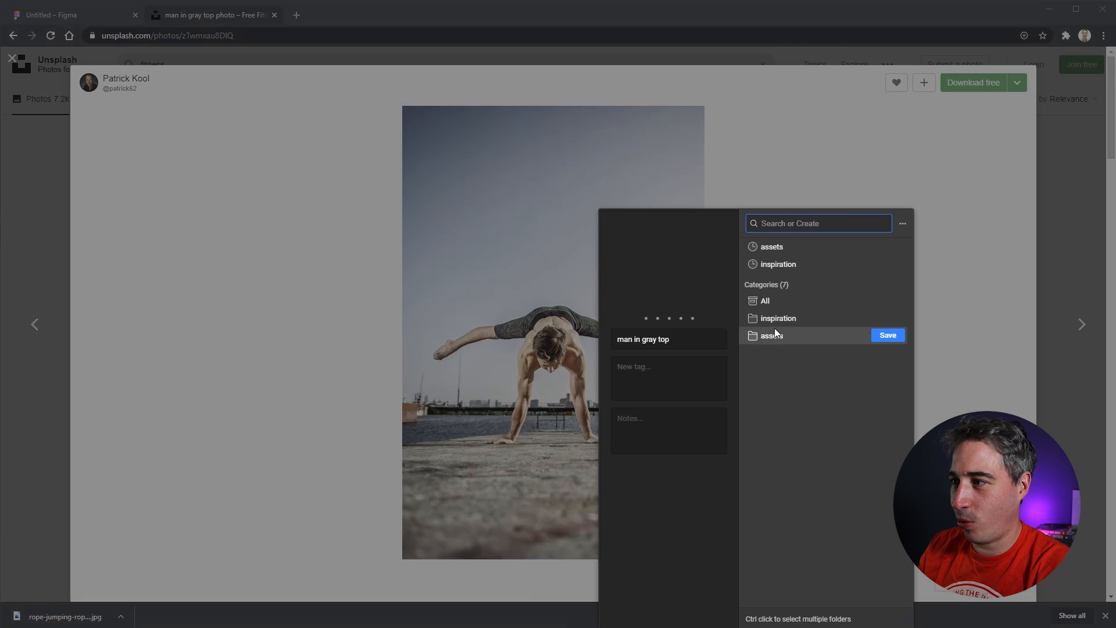
pyautogui.click(889, 337)
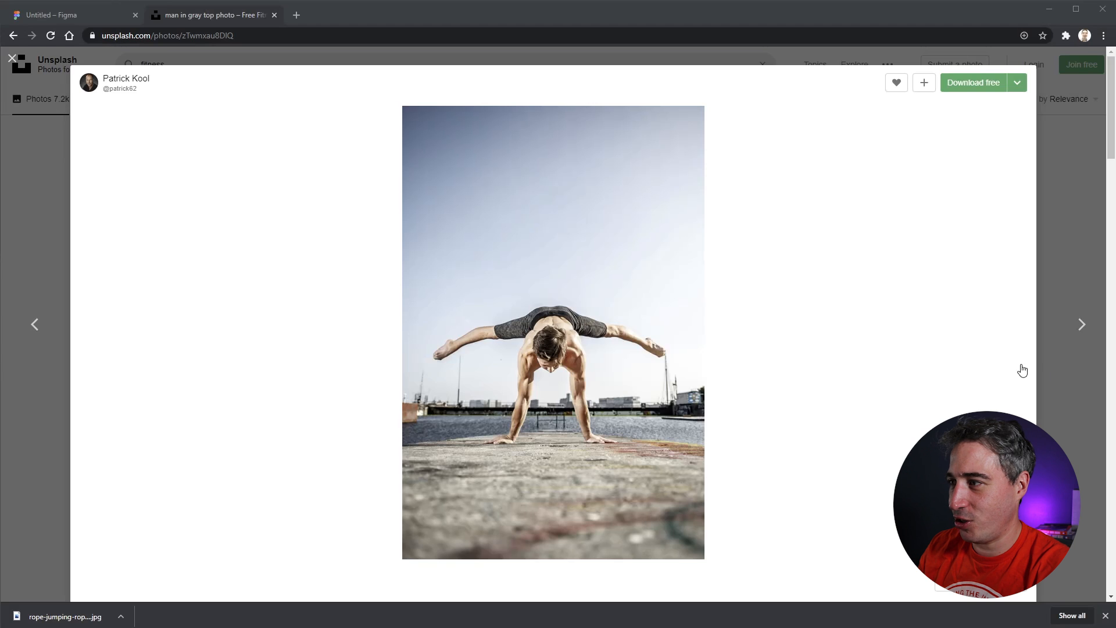
pyautogui.click(1063, 385)
# - Look through the remaining fitness photos and the Unsplash results for "home gym"
pyautogui.scroll(-9, 1038, 399)
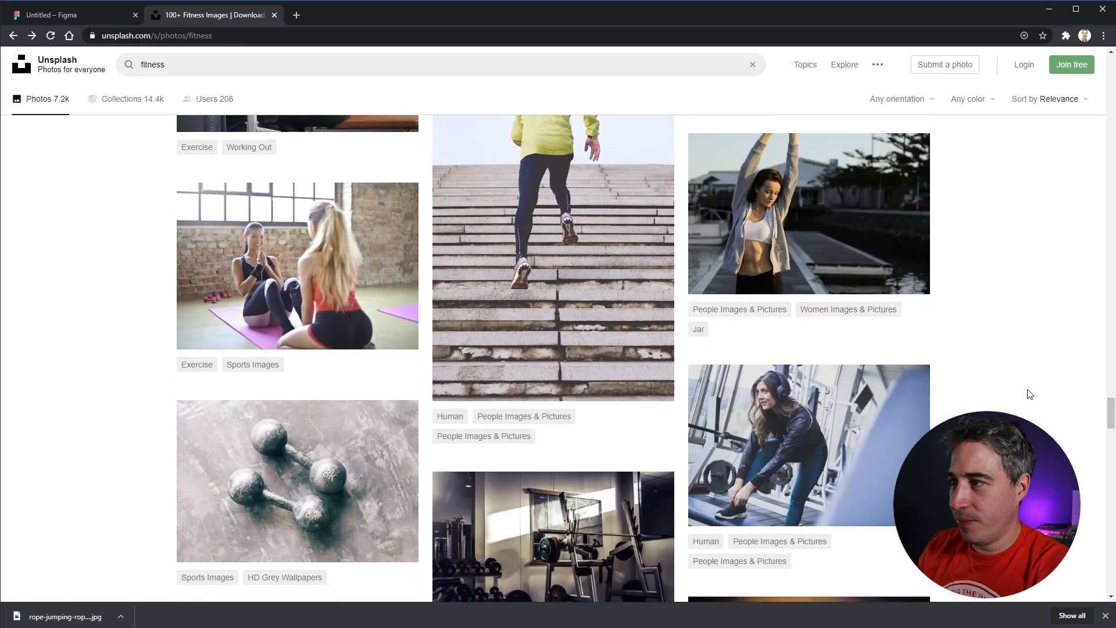
pyautogui.scroll(-4, 1026, 392)
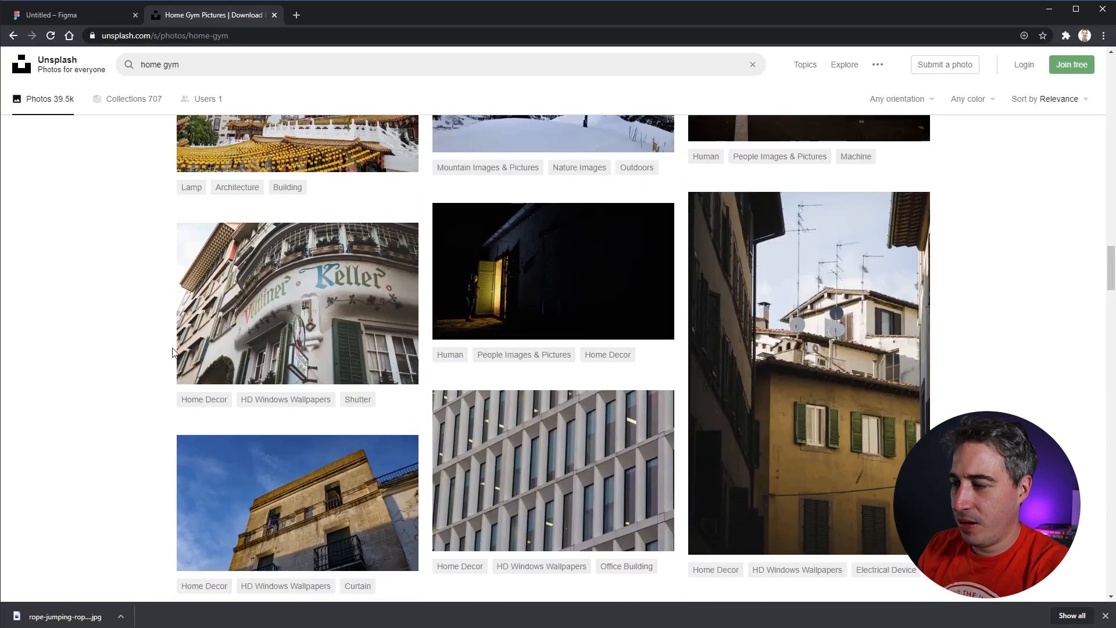
pyautogui.scroll(10, 248, 355)
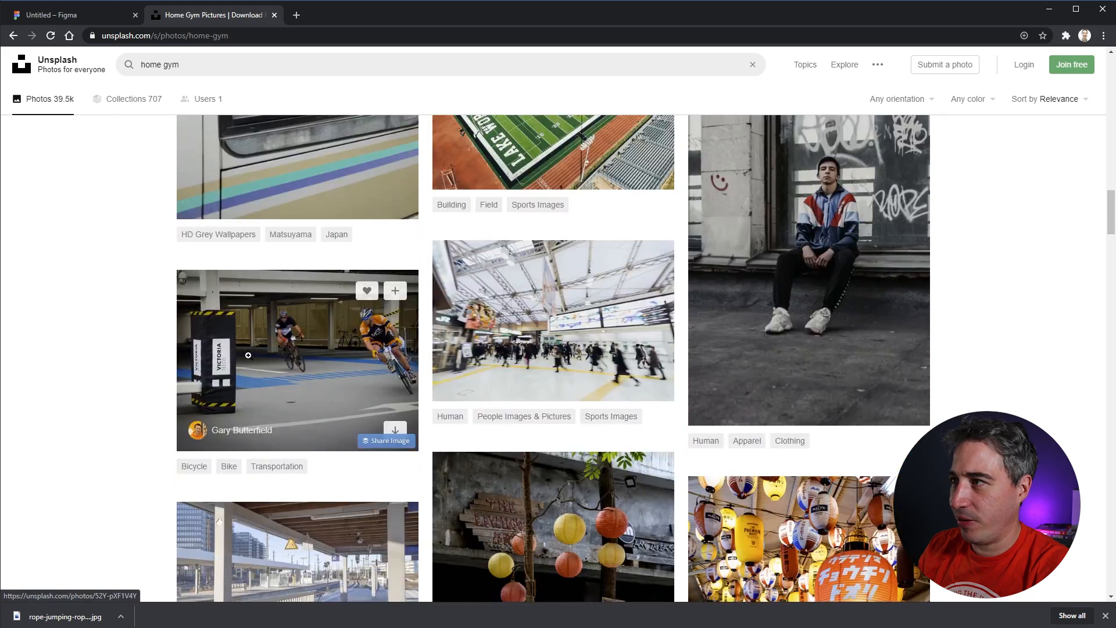
pyautogui.scroll(5, 249, 356)
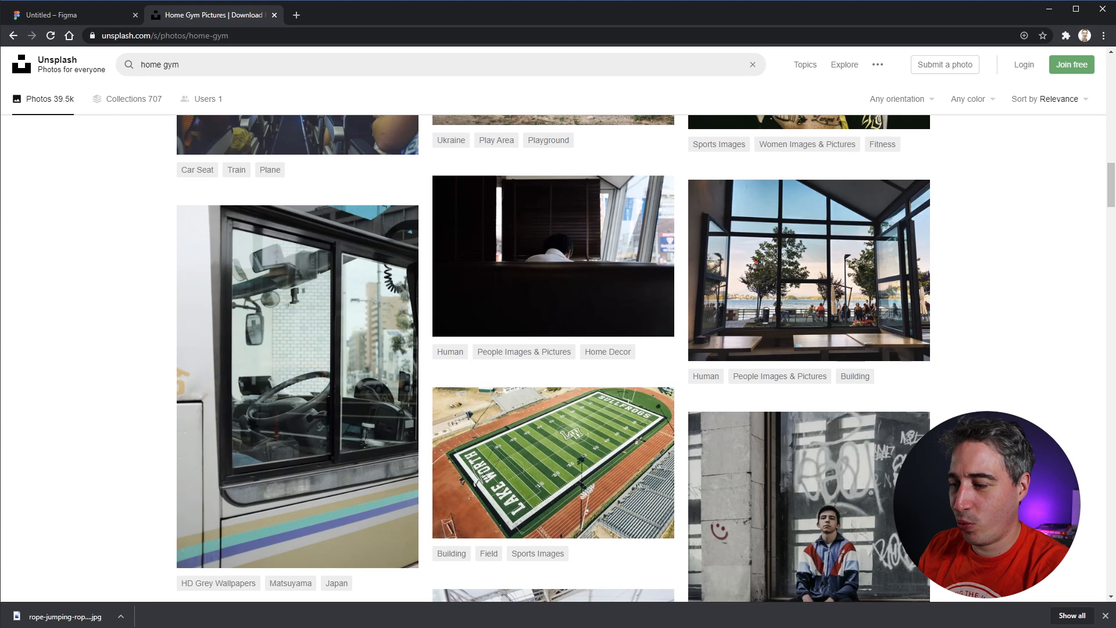
# - Switch to the Eagle library "Personal Trainer Website" and show all of its items
pyautogui.hotkey('alt', 'Tab')
pyautogui.click(417, 267)
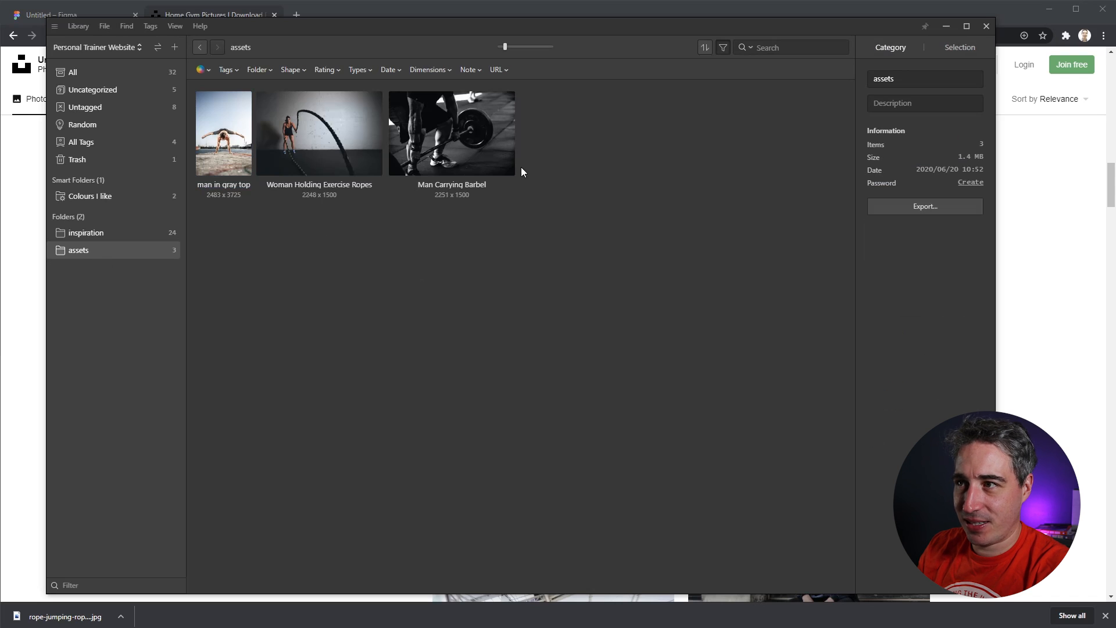
pyautogui.click(79, 72)
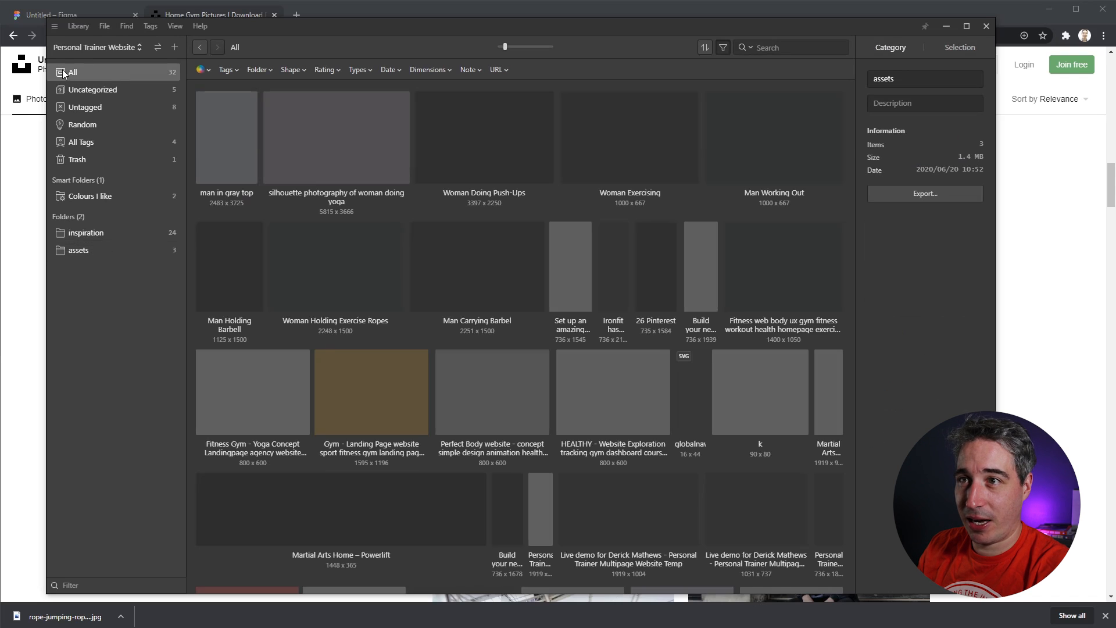
# - Move the eight workout photos, from "man in gray top" through "Man Carrying Barbel", into the assets folder and open that folder
pyautogui.click(233, 124)
pyautogui.keyDown('ctrl'); pyautogui.click(331, 134); pyautogui.keyUp('ctrl')
pyautogui.keyDown('ctrl'); pyautogui.click(471, 137); pyautogui.keyUp('ctrl')
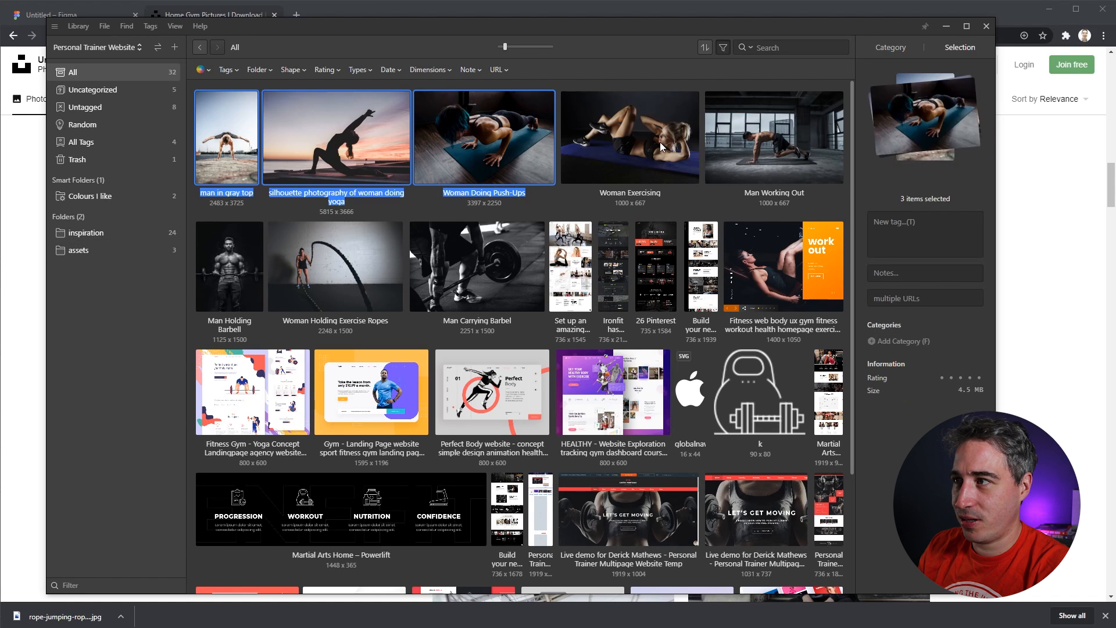
pyautogui.keyDown('ctrl'); pyautogui.click(619, 142); pyautogui.keyUp('ctrl')
pyautogui.keyDown('ctrl'); pyautogui.click(744, 147); pyautogui.keyUp('ctrl')
pyautogui.keyDown('ctrl'); pyautogui.click(250, 269); pyautogui.keyUp('ctrl')
pyautogui.keyDown('ctrl'); pyautogui.click(334, 267); pyautogui.keyUp('ctrl')
pyautogui.keyDown('ctrl'); pyautogui.click(485, 270); pyautogui.keyUp('ctrl')
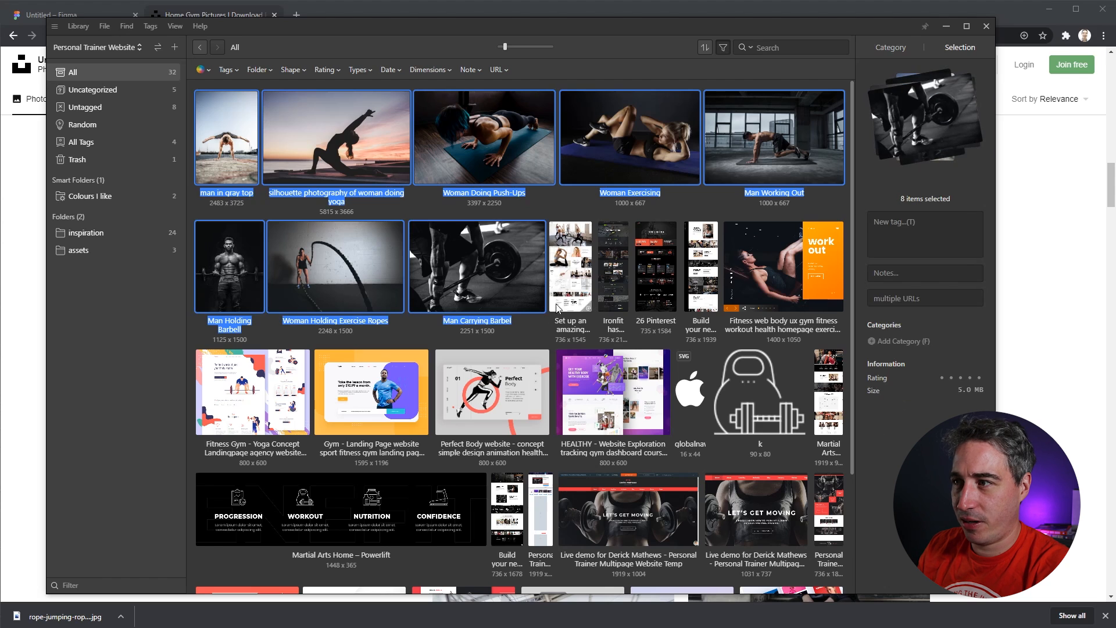
pyautogui.moveTo(241, 169); pyautogui.dragTo(73, 253)
pyautogui.click(74, 253)
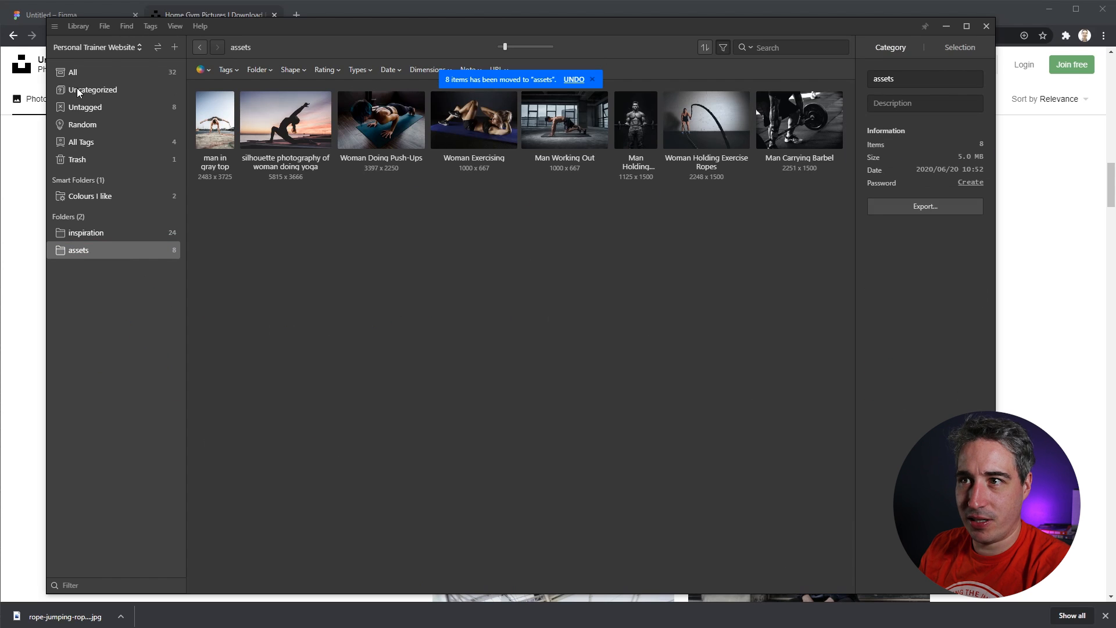
# - Check the complete library and the uncategorized items, and return to the assets folder
pyautogui.click(69, 72)
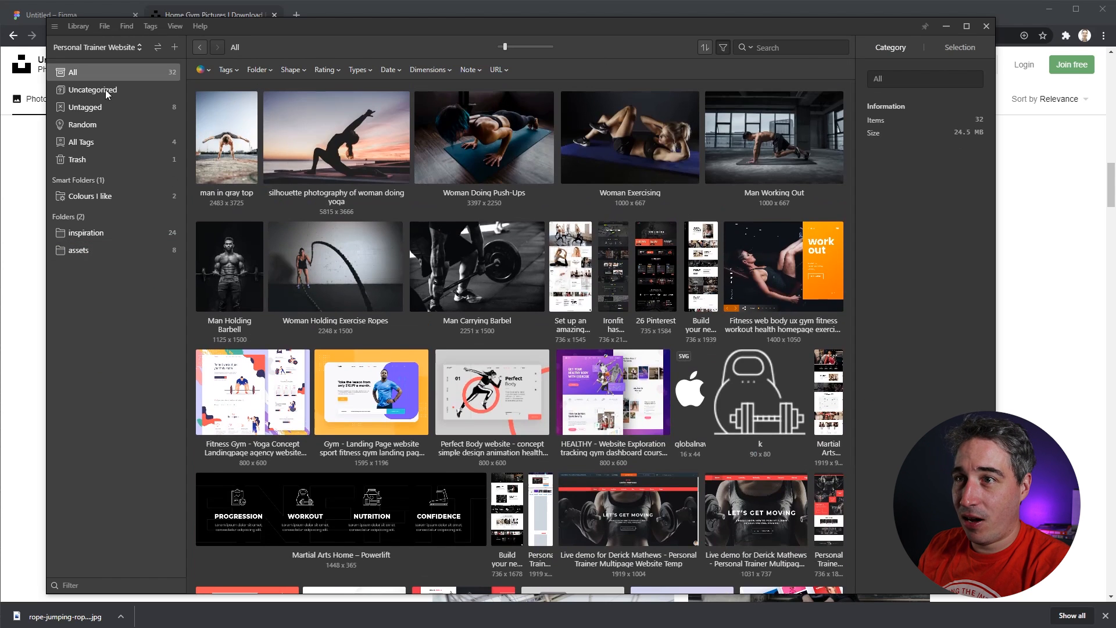
pyautogui.click(86, 91)
pyautogui.click(100, 256)
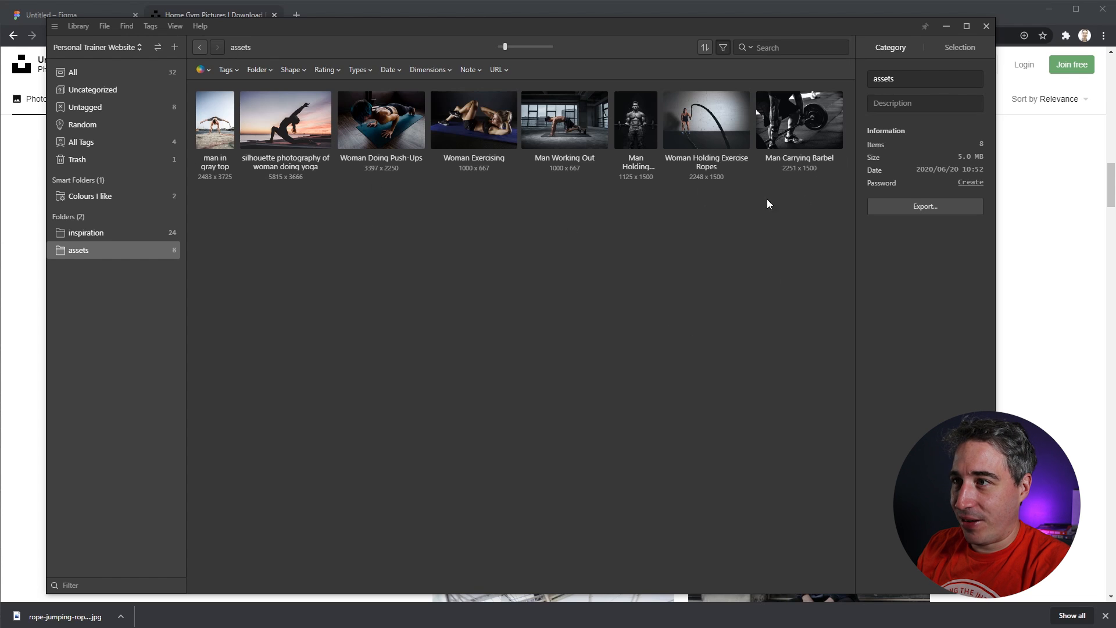
# - Tag the "man in gray top" photo with a new tag "flexiblity"
pyautogui.click(227, 129)
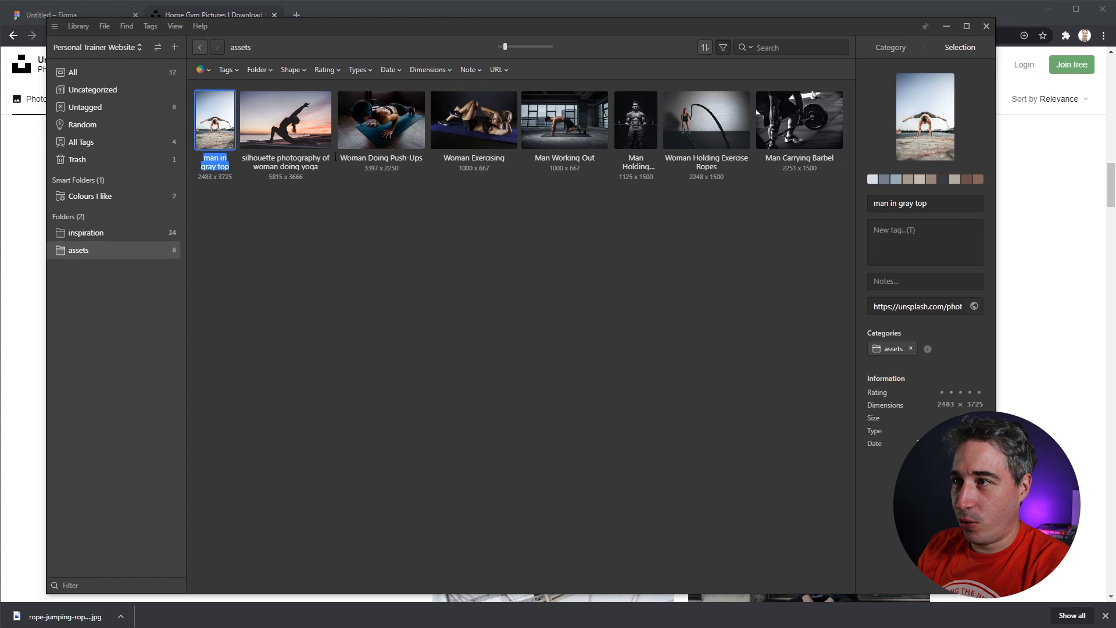
pyautogui.click(915, 234)
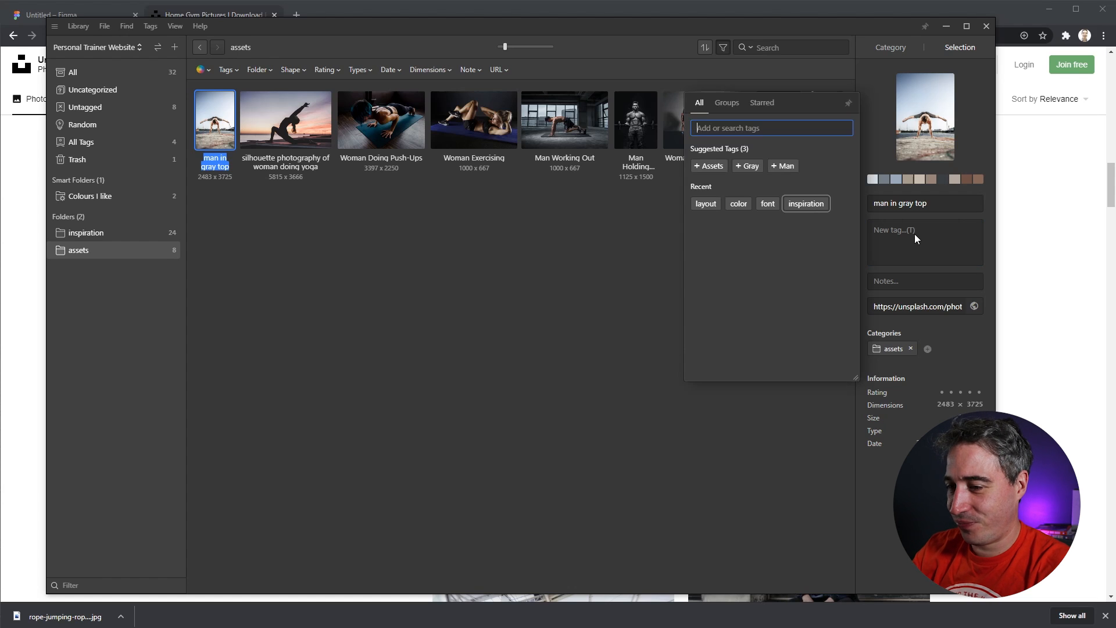
pyautogui.write('flexibli')
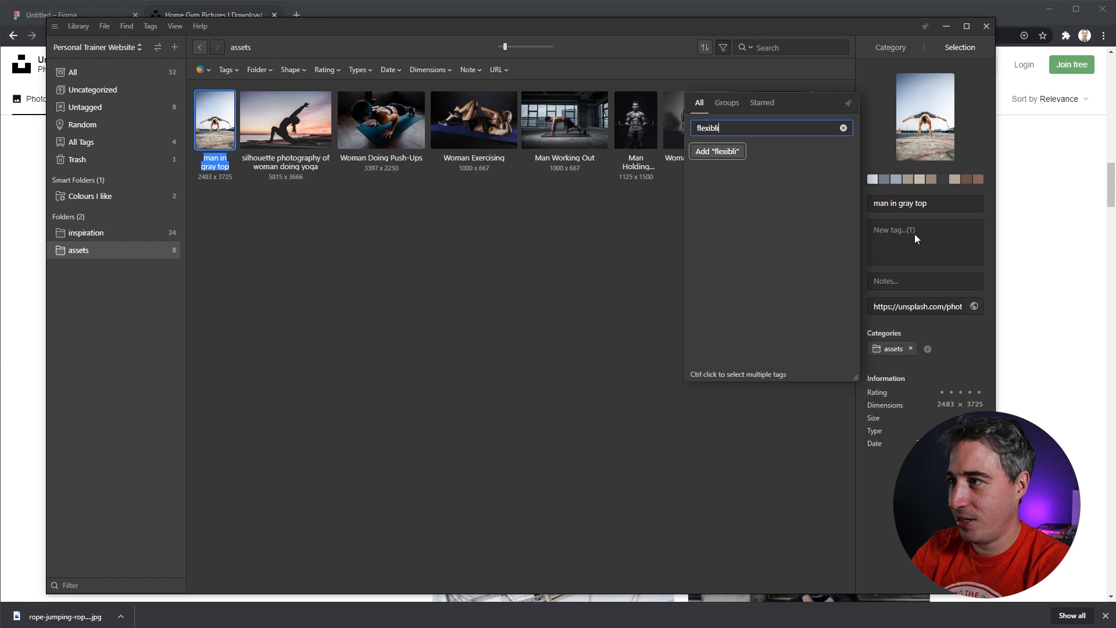
pyautogui.write('ty')
pyautogui.press('Return')
pyautogui.press('Escape')
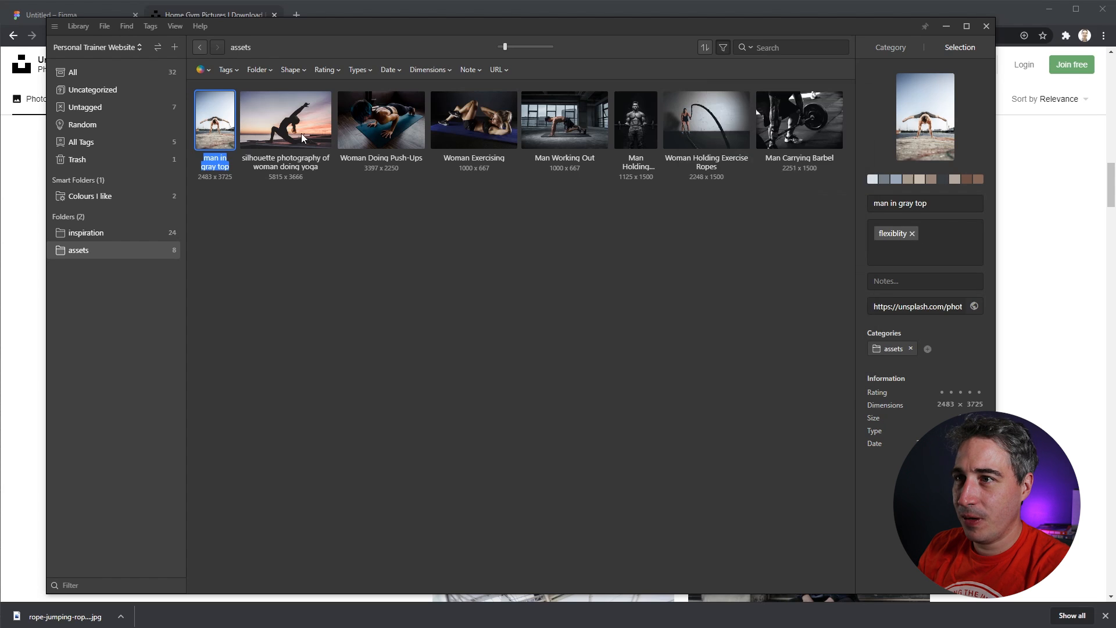
# - Apply the existing "flexiblity" tag to the silhouette photo of the woman doing yoga
pyautogui.click(279, 128)
pyautogui.press('t')
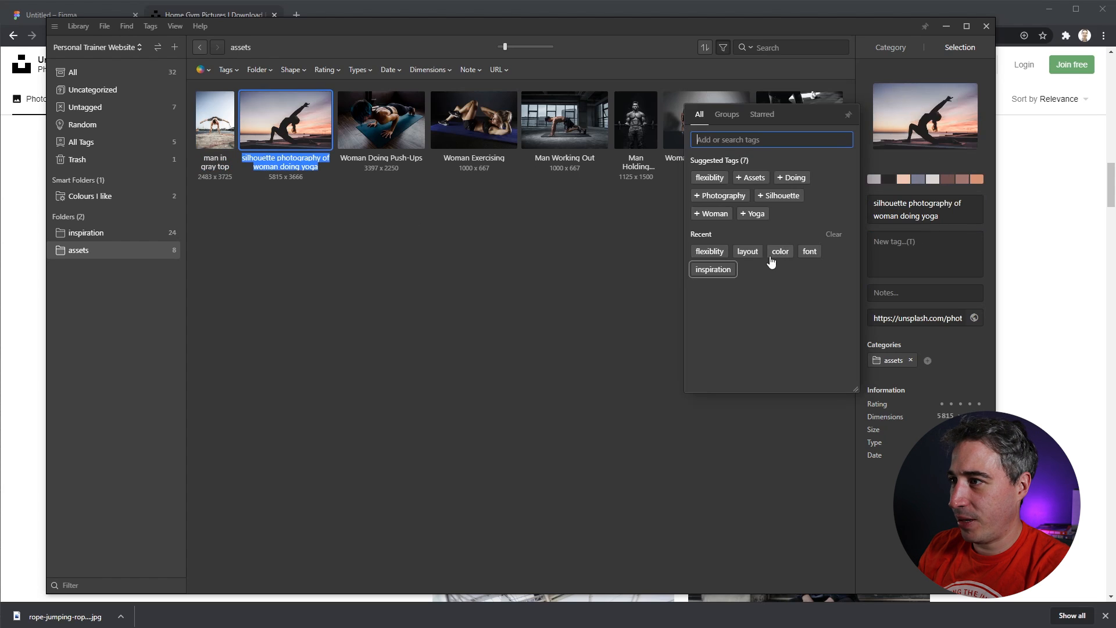
pyautogui.click(707, 254)
pyautogui.press('Escape')
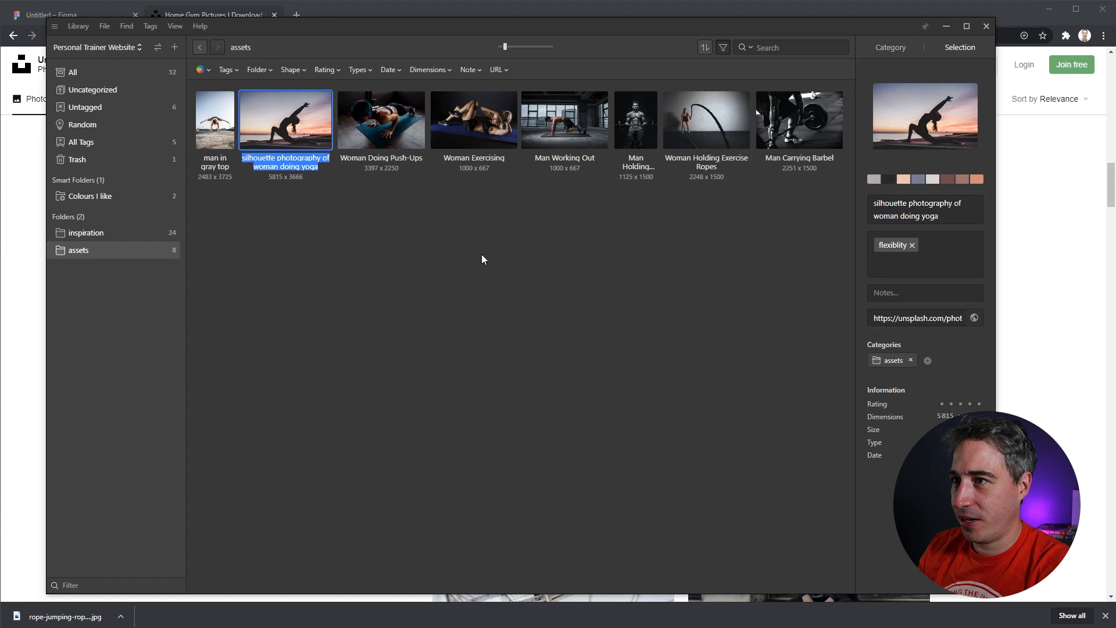
# - Tag the "Woman Doing Push-Ups" photo with a new tag "workout"
pyautogui.click(372, 125)
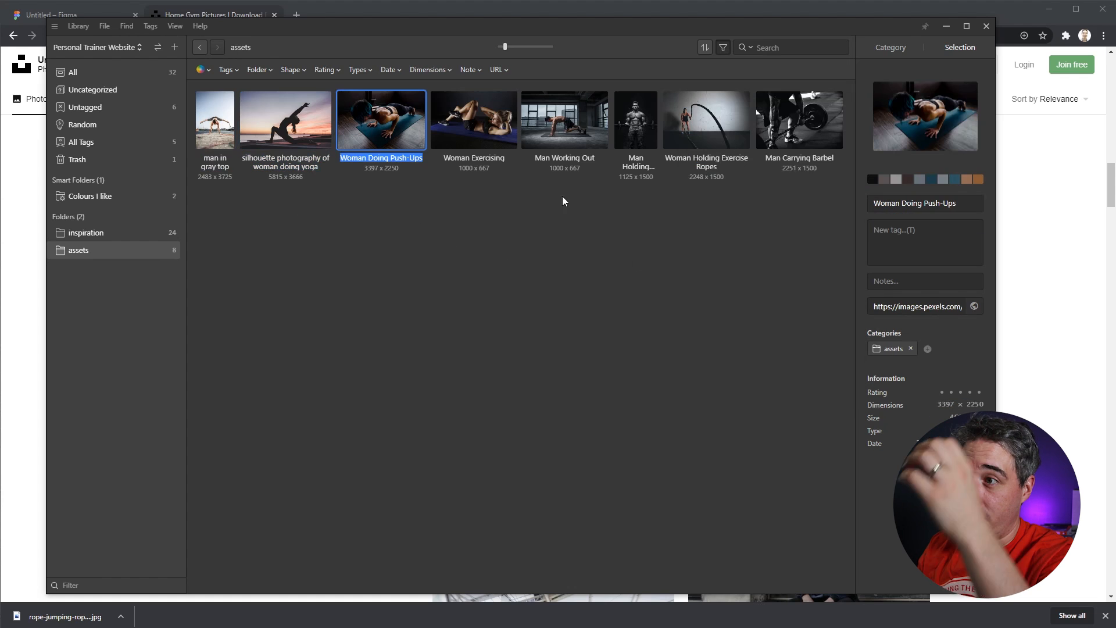
pyautogui.click(930, 233)
pyautogui.write('workout')
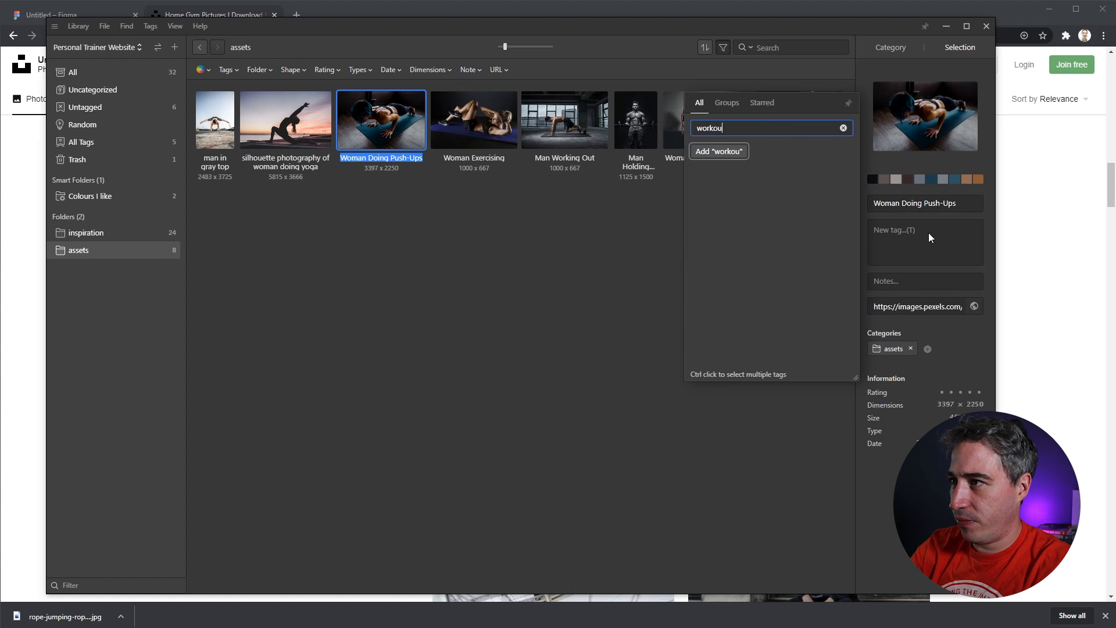
pyautogui.press('Return')
pyautogui.press('Escape')
# - Apply the existing "workout" tag to the "Woman Exercising" and "Man Working Out" photos
pyautogui.click(473, 120)
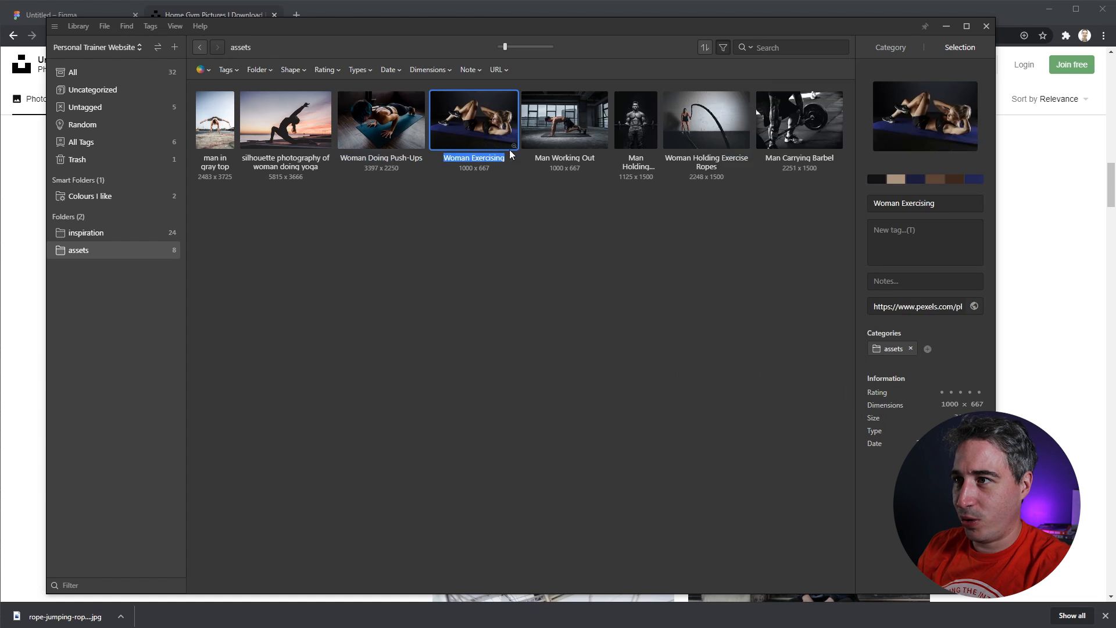
pyautogui.click(889, 237)
pyautogui.click(707, 224)
pyautogui.click(583, 141)
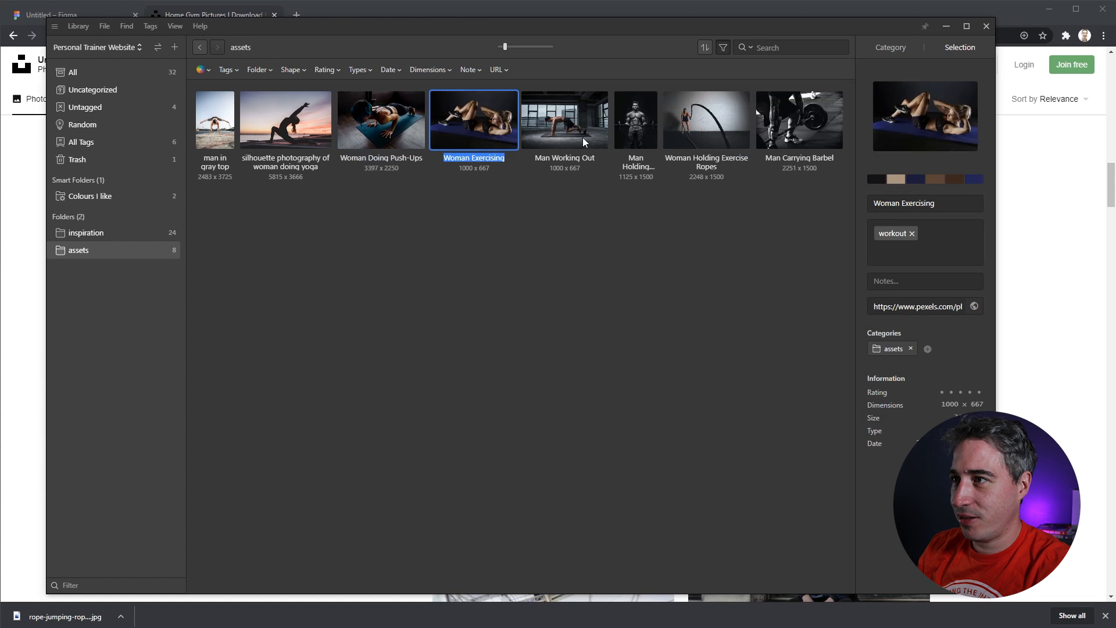
pyautogui.click(888, 239)
pyautogui.click(696, 228)
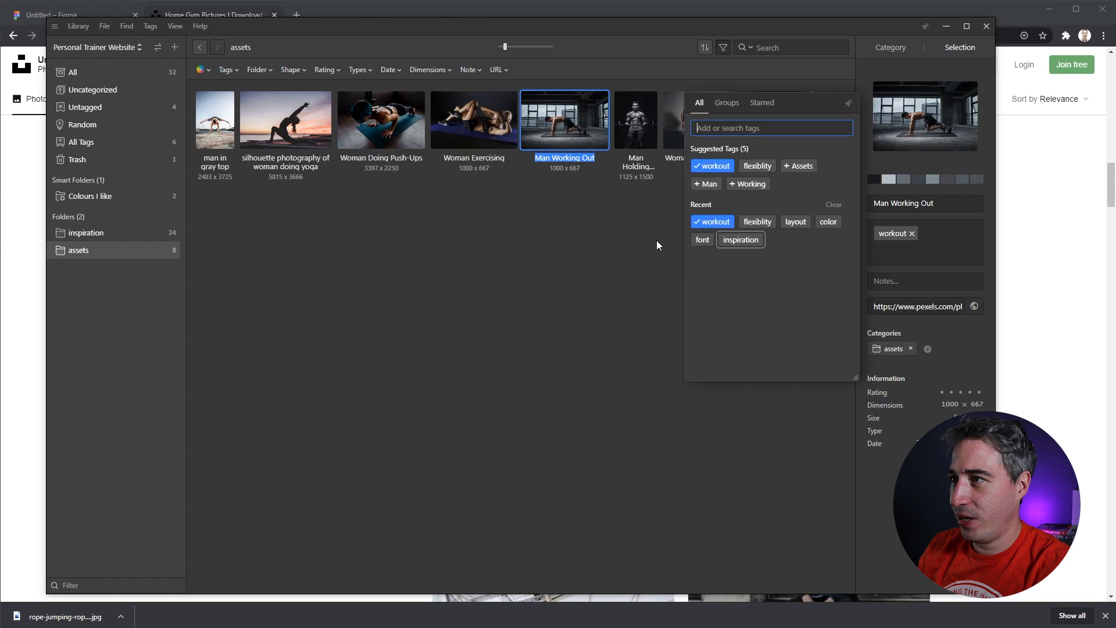
# - Tag the "Man Holding Barbell" photo with a new tag "weights"
pyautogui.click(634, 137)
pyautogui.click(951, 239)
pyautogui.write('weig')
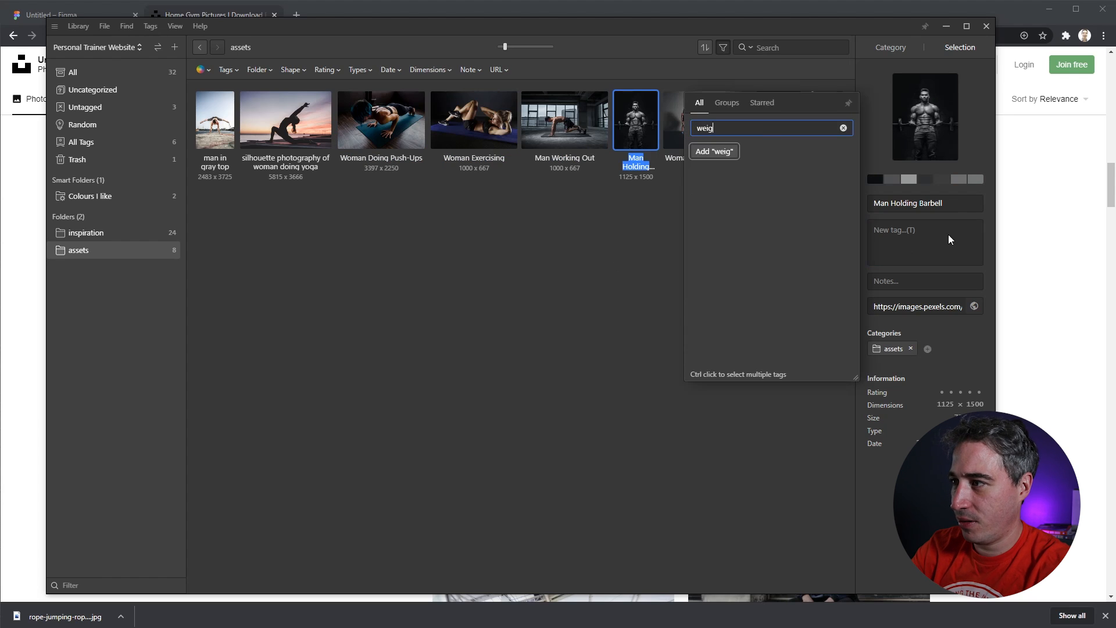
pyautogui.write('hts')
pyautogui.press('Return')
pyautogui.press('Escape')
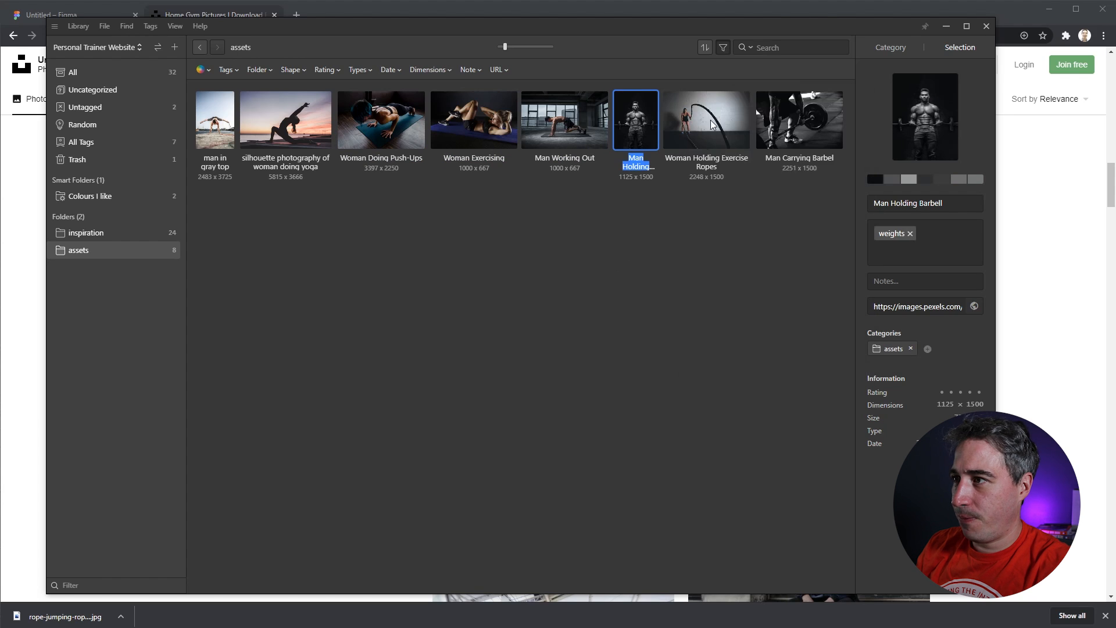
# - Apply the existing "workout" tag to the "Woman Holding Exercise Ropes" photo
pyautogui.click(706, 119)
pyautogui.click(928, 270)
pyautogui.write('wor')
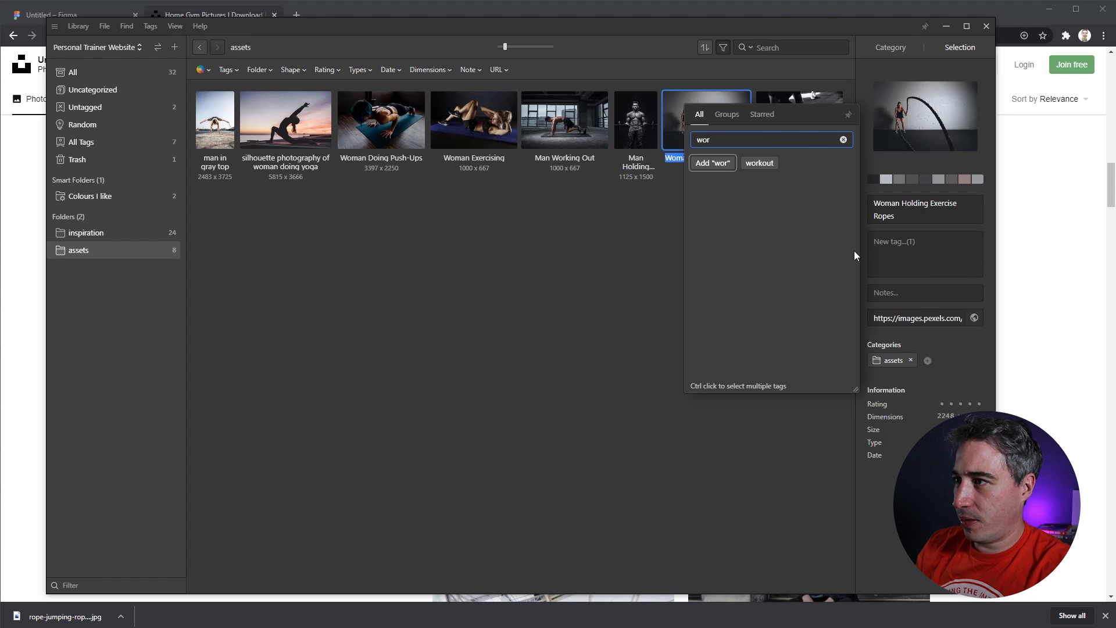
pyautogui.click(760, 164)
pyautogui.press('Escape')
# - Apply the existing "weights" tag to the "Man Carrying Barbel" photo
pyautogui.click(802, 139)
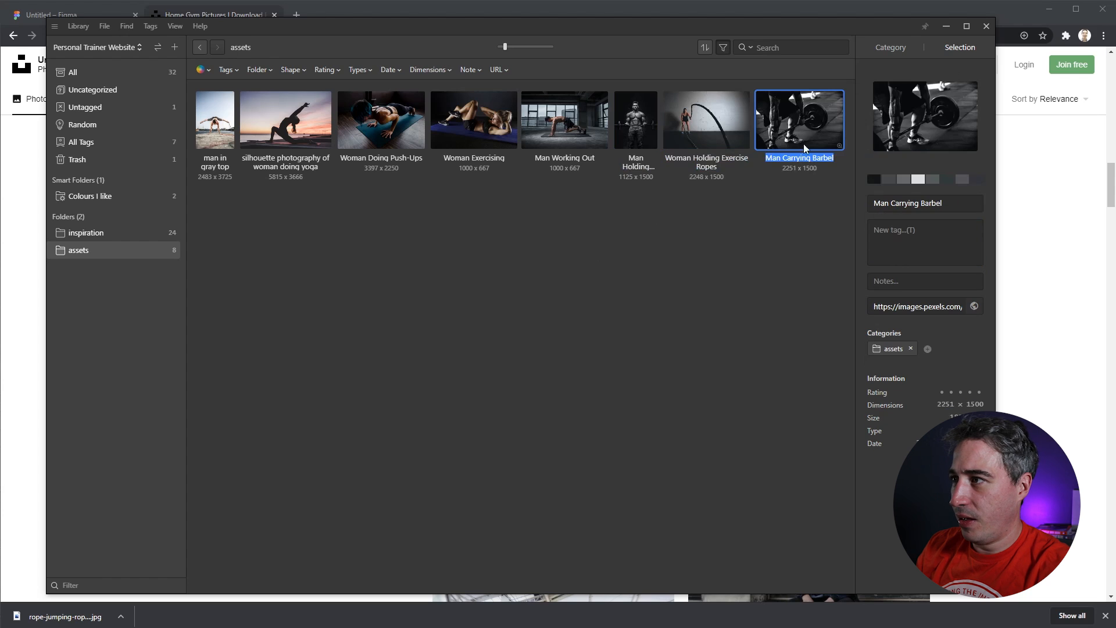
pyautogui.click(927, 246)
pyautogui.write('we')
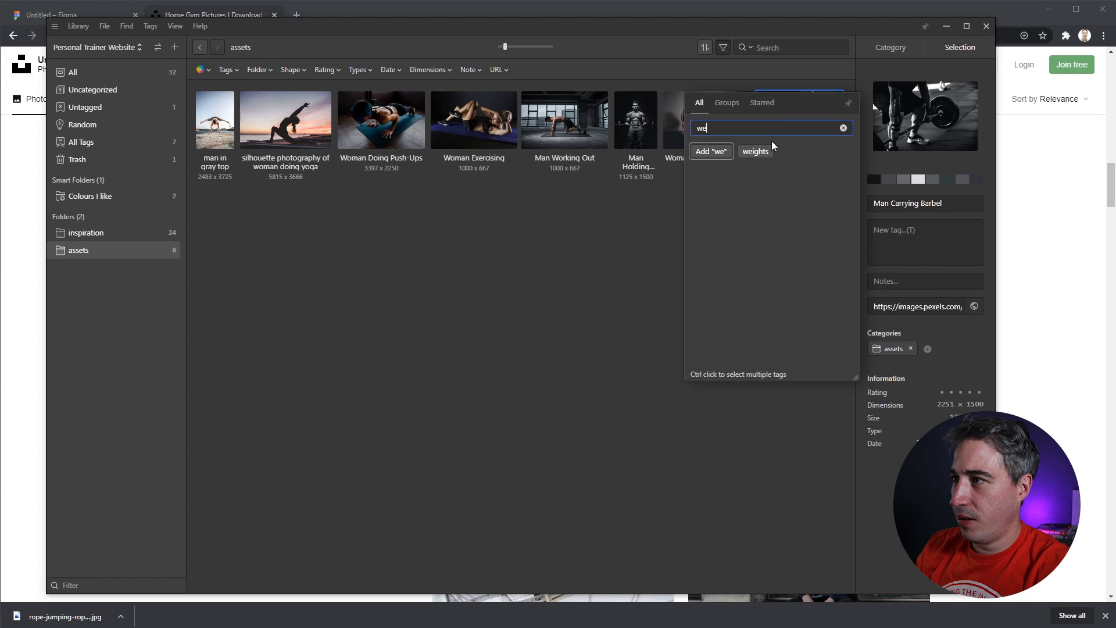
pyautogui.click(755, 151)
pyautogui.press('Escape')
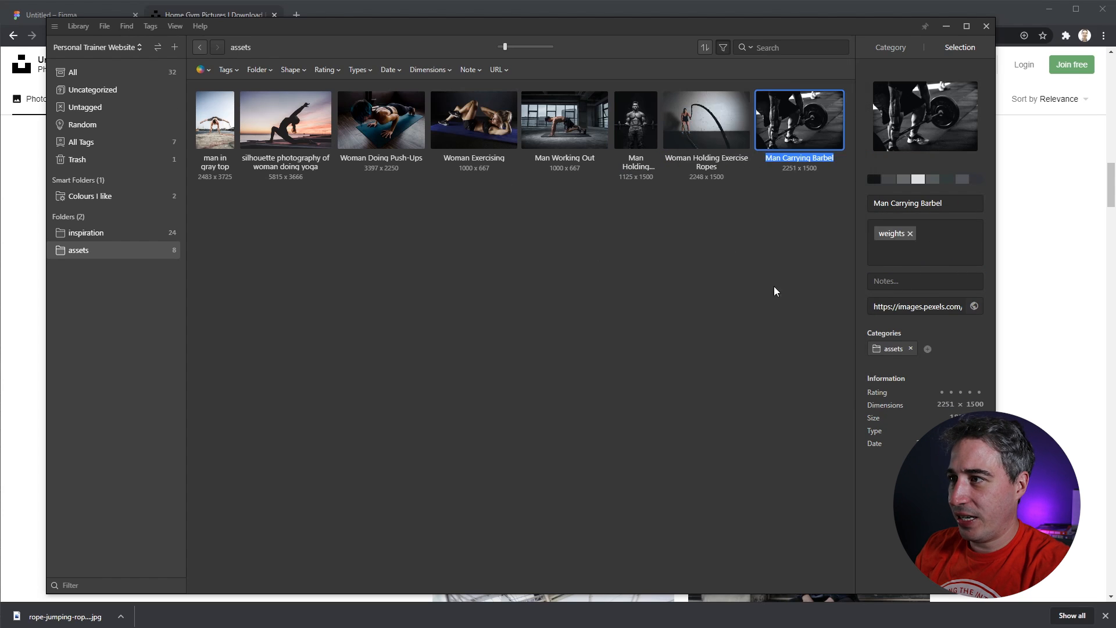
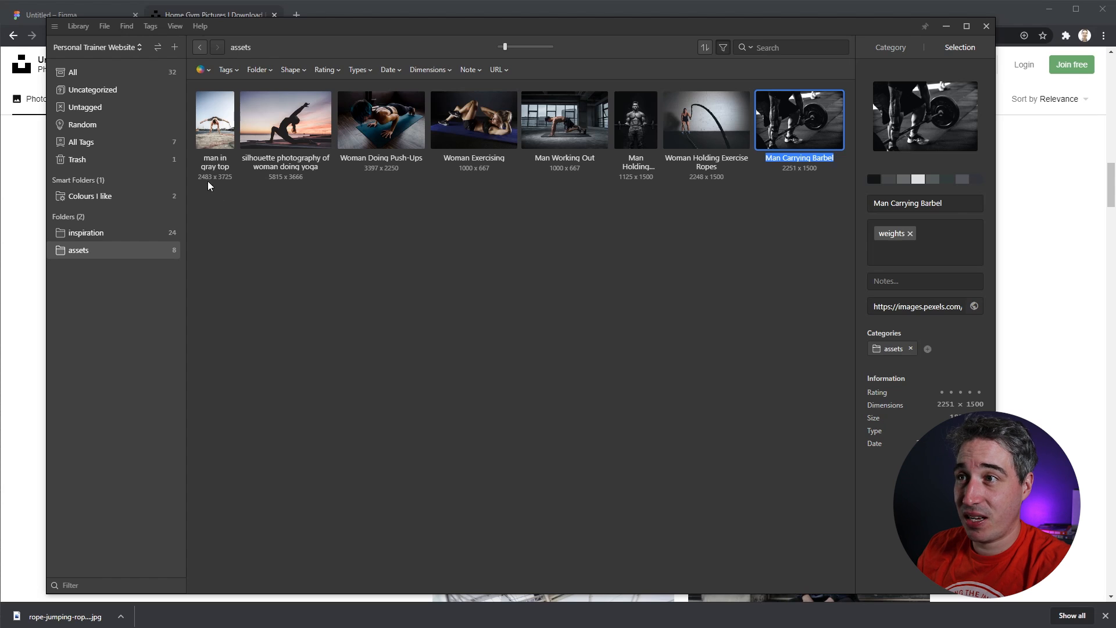
# - Filter the assets folder to show only photos tagged "weights"
pyautogui.click(226, 70)
pyautogui.click(368, 139)
pyautogui.click(584, 278)
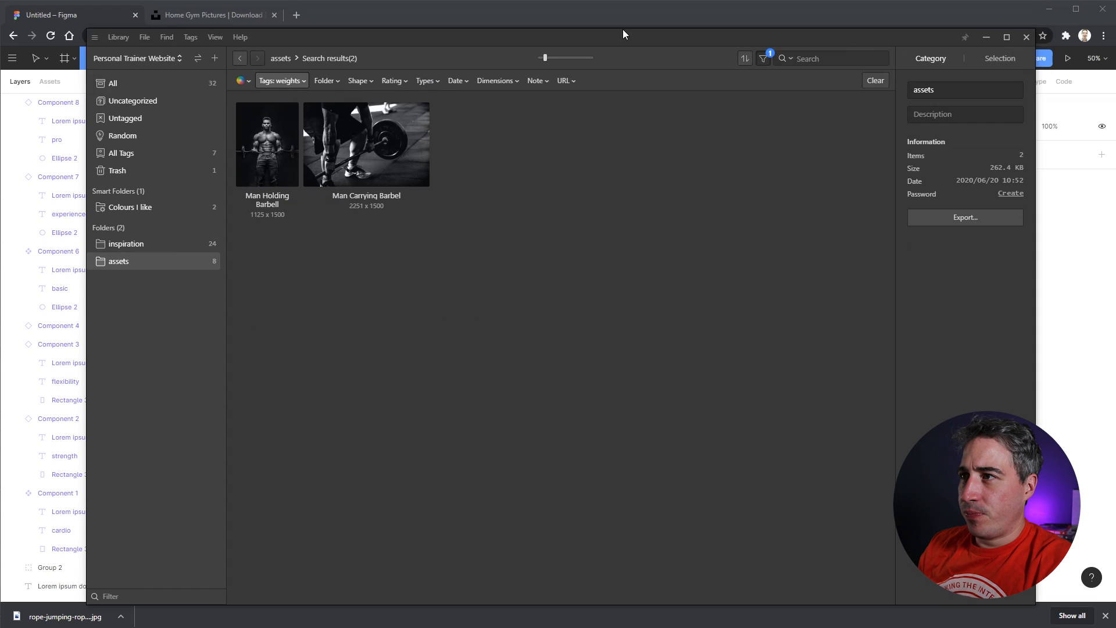
# - Try placing the "Man Holding Barbell" photo from Eagle directly on the Figma canvas and delete the placed image
pyautogui.moveTo(622, 29); pyautogui.dragTo(615, 25)
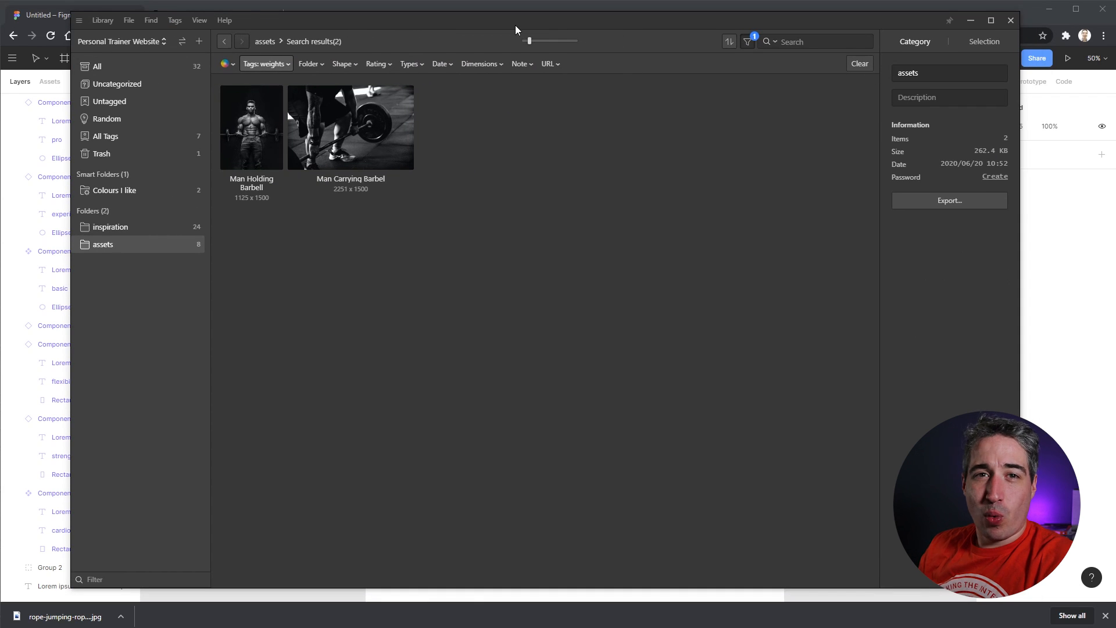
pyautogui.moveTo(515, 25); pyautogui.dragTo(905, 31)
pyautogui.moveTo(650, 153); pyautogui.dragTo(433, 300)
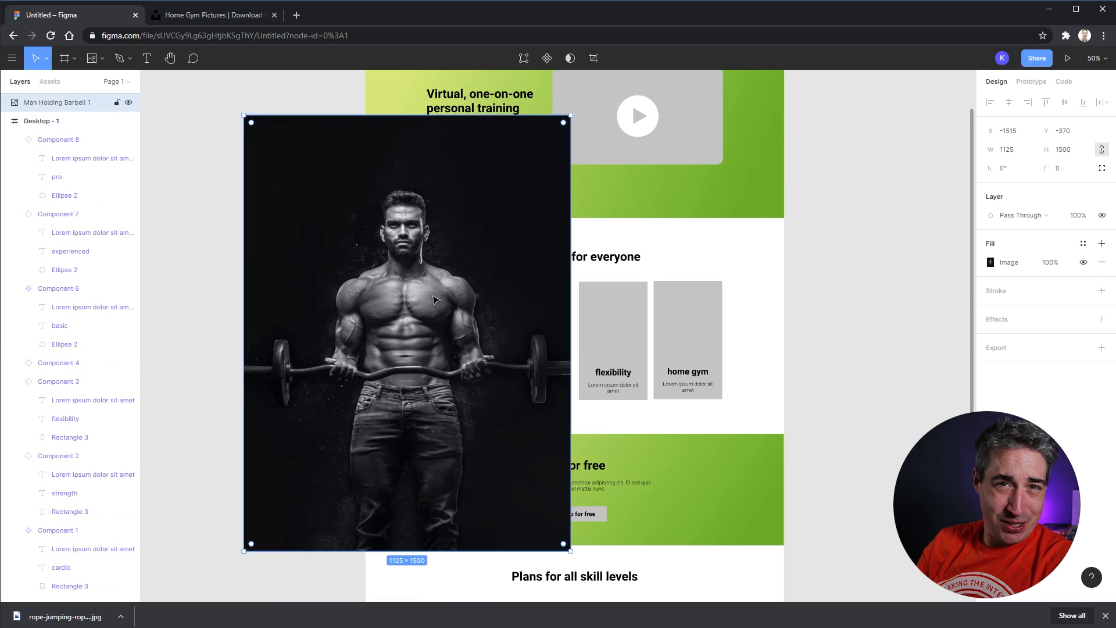
pyautogui.press('Delete')
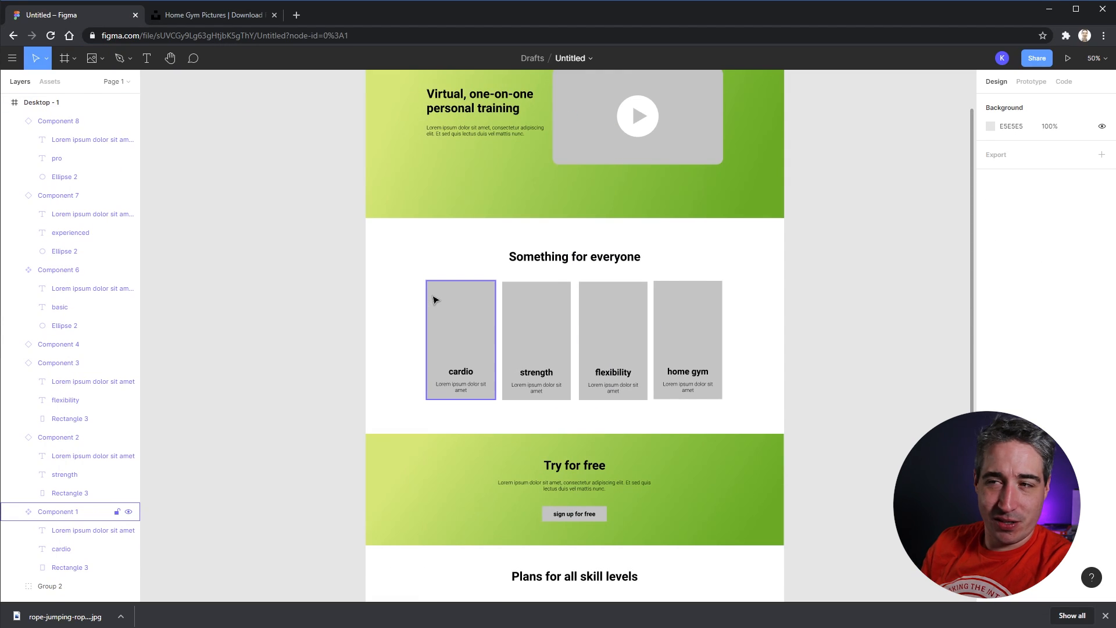
# - Switch back to Eagle and browse all items in the Personal Trainer Website library
pyautogui.hotkey('alt', 'Tab')
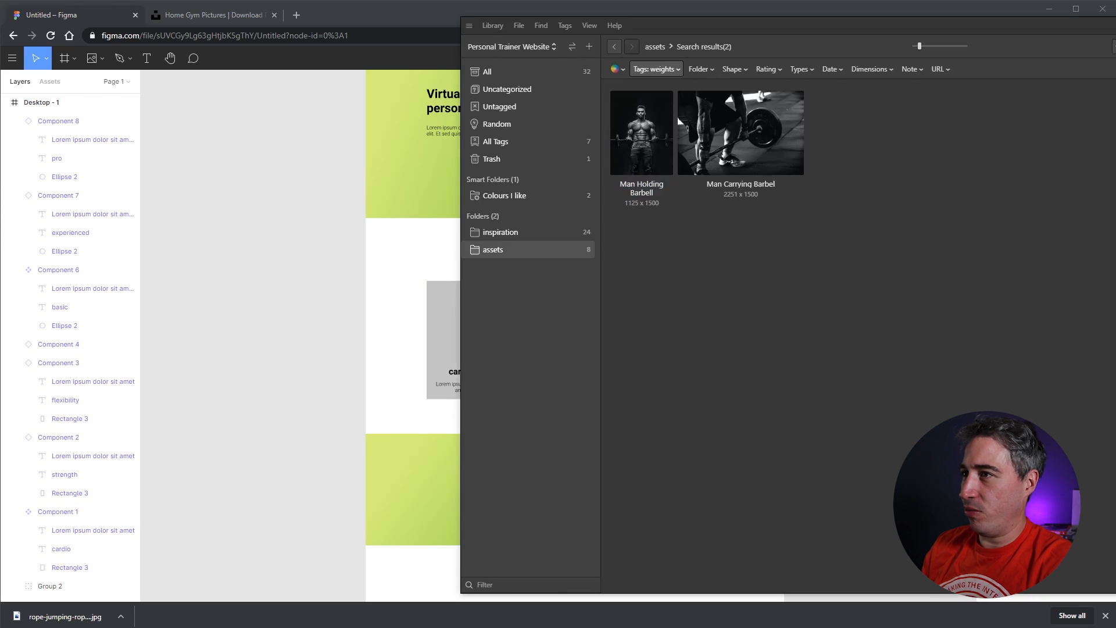
pyautogui.moveTo(1115, 24); pyautogui.dragTo(765, 25)
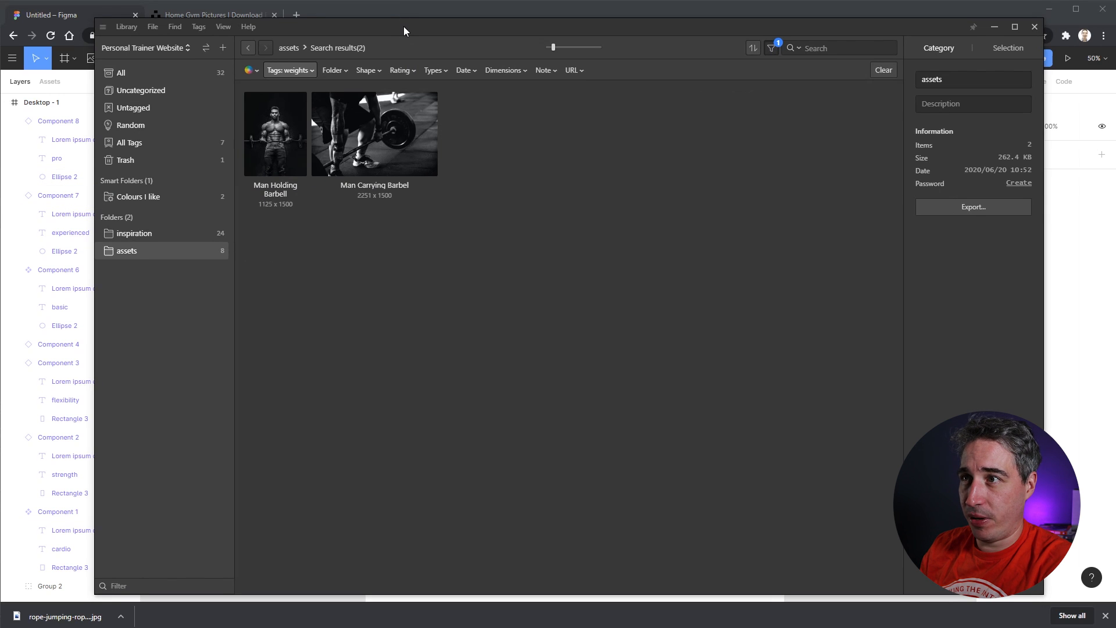
pyautogui.moveTo(404, 27); pyautogui.dragTo(402, 22)
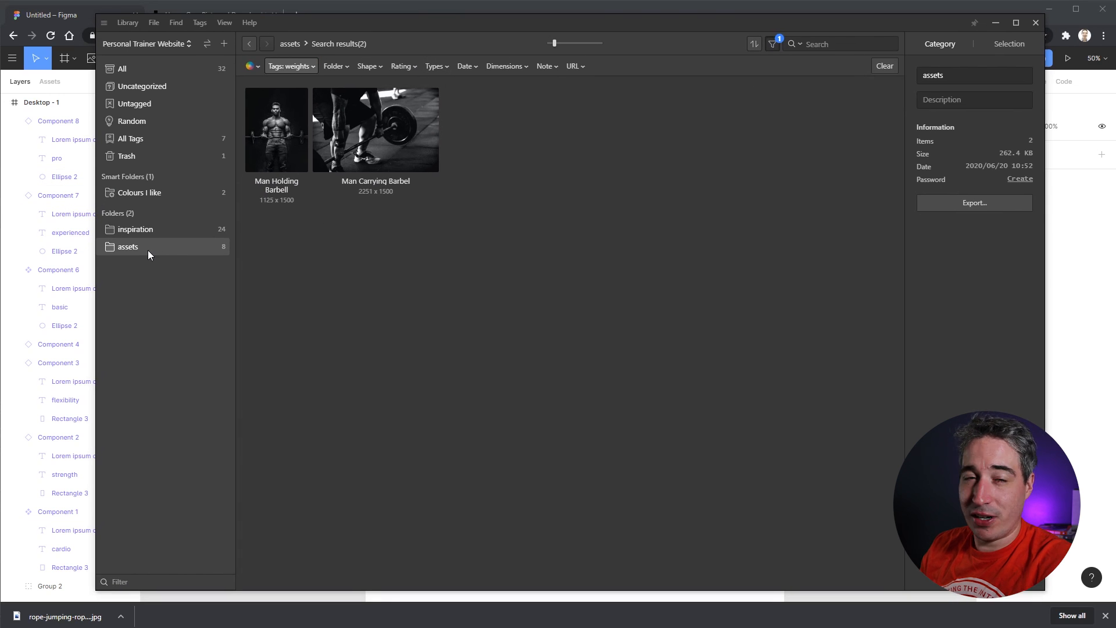
pyautogui.click(149, 72)
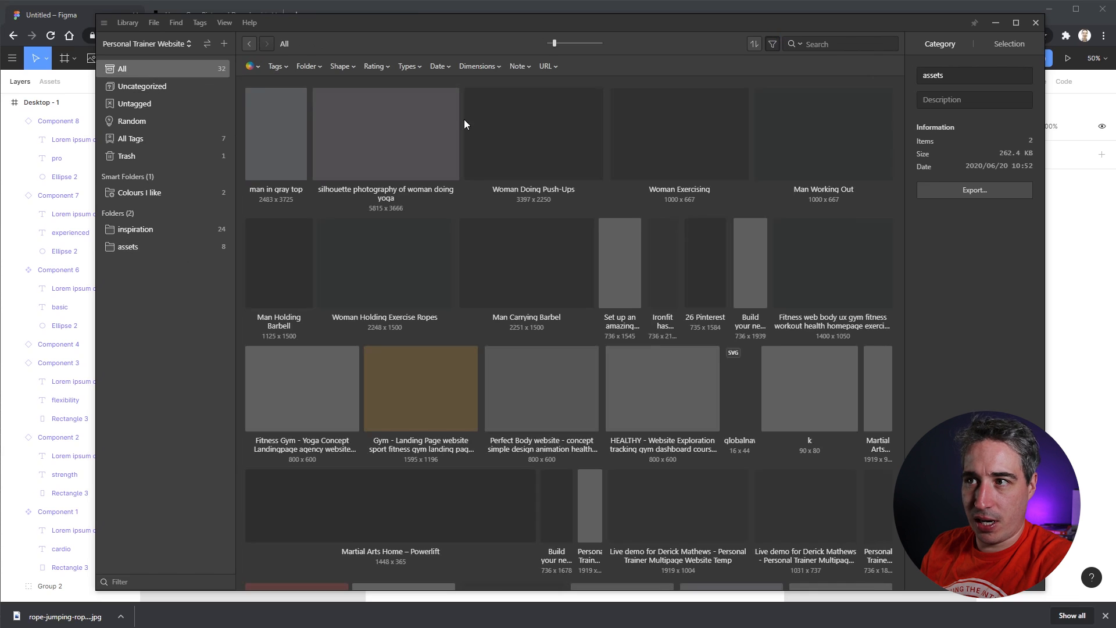
pyautogui.scroll(-3, 735, 437)
pyautogui.scroll(2, 735, 437)
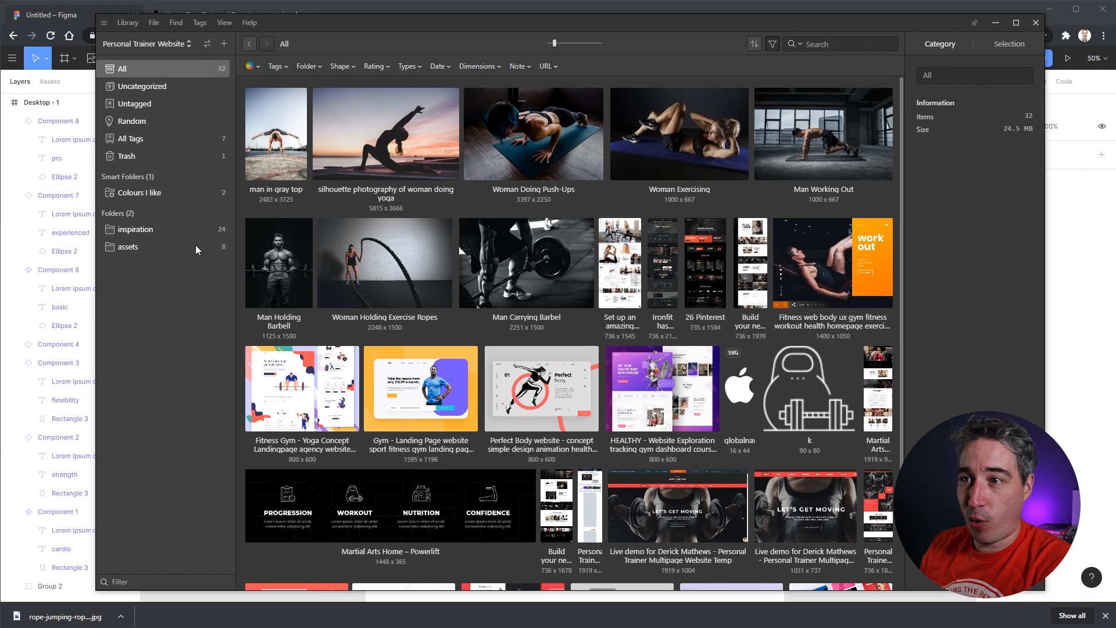
# - Export the assets folder to the computer, saving it in the personal-trainer folder
pyautogui.click(126, 250)
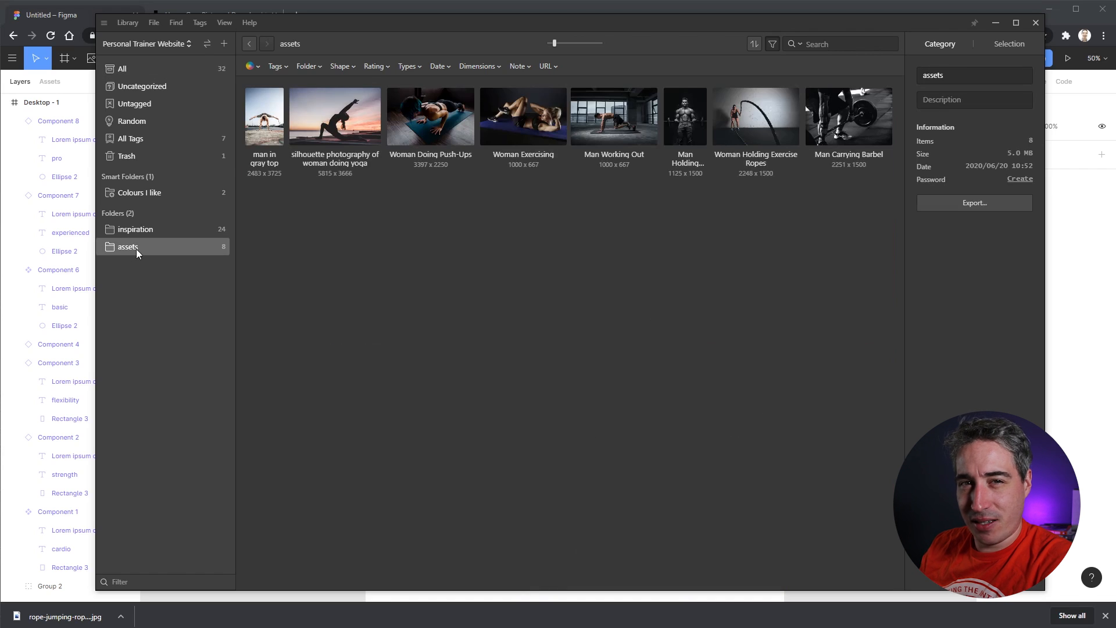
pyautogui.rightClick(136, 248)
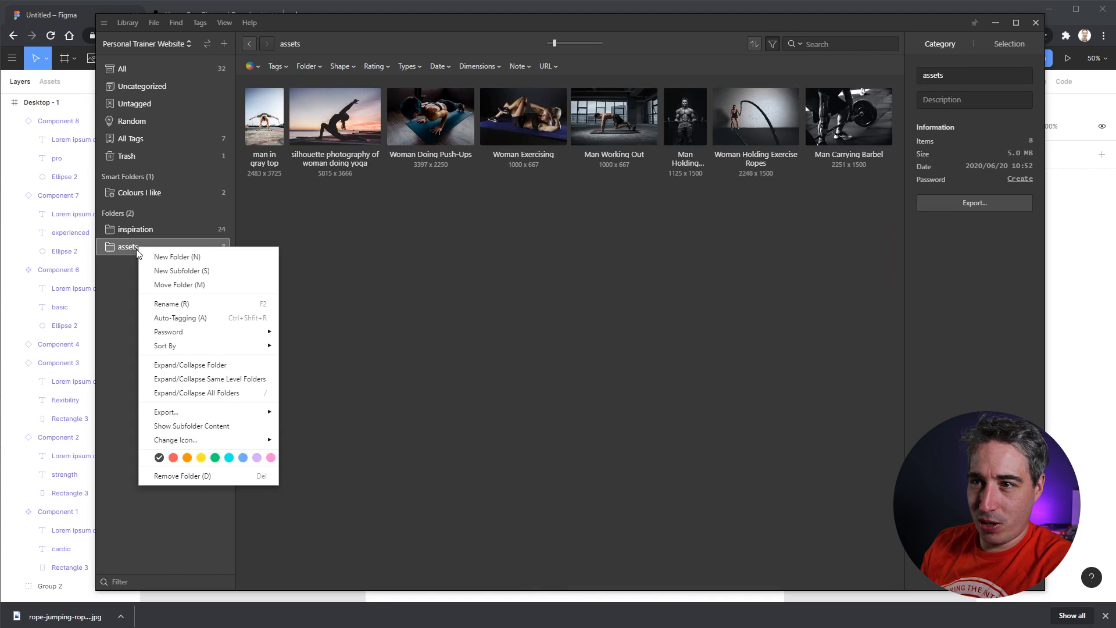
pyautogui.moveTo(204, 412)
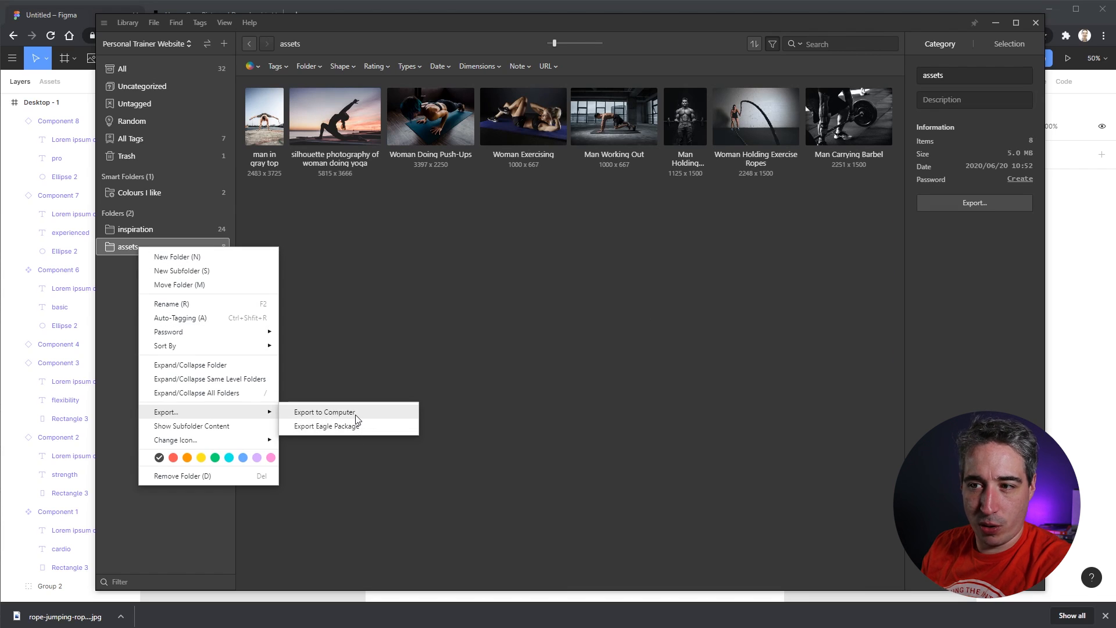
pyautogui.click(335, 414)
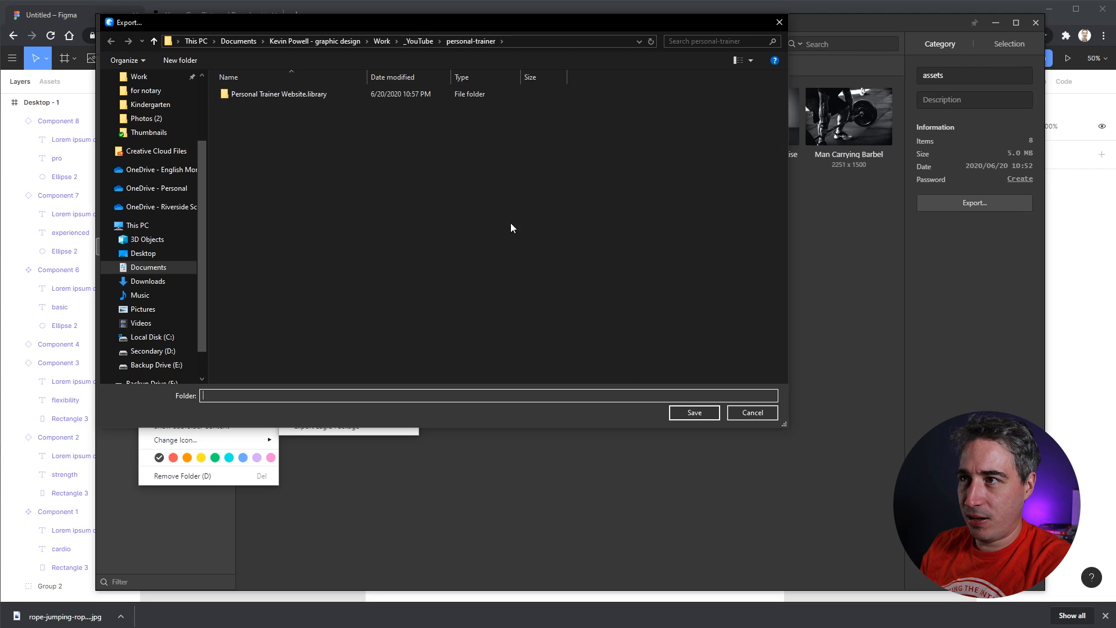
pyautogui.click(699, 414)
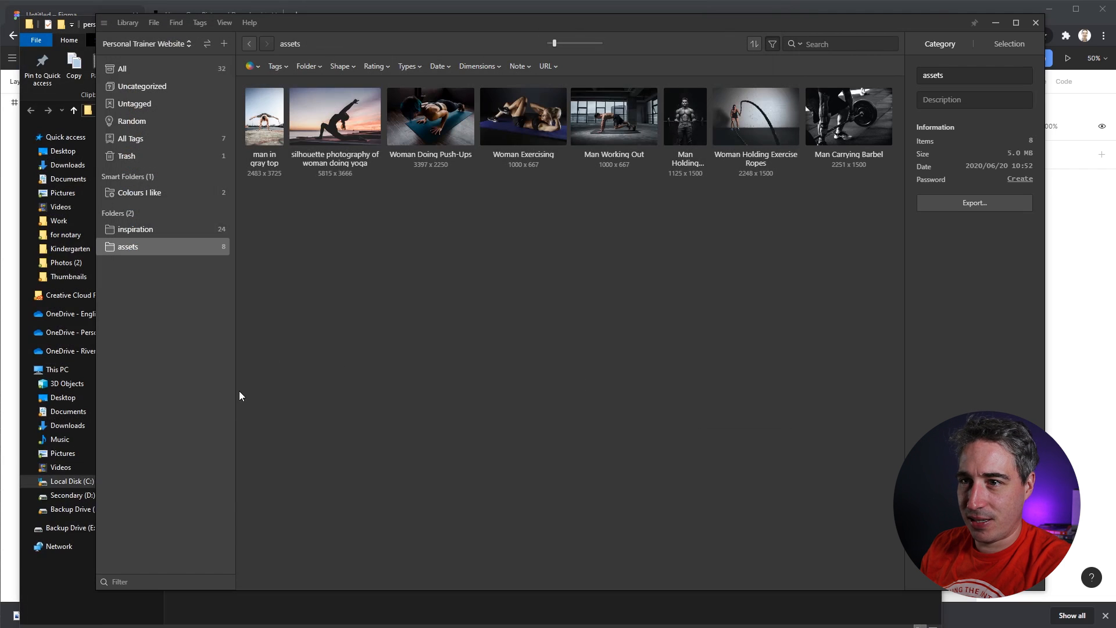
# - Check the exported photos inside the personal-trainer assets folder in File Explorer and minimize its window
pyautogui.click(432, 621)
pyautogui.click(26, 136)
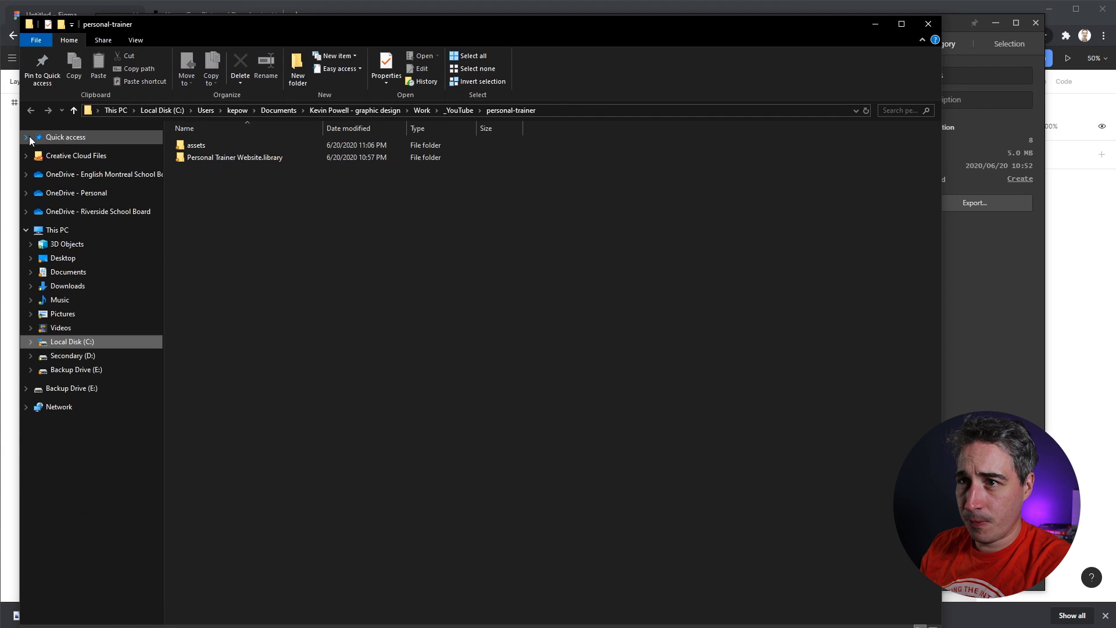
pyautogui.click(999, 321)
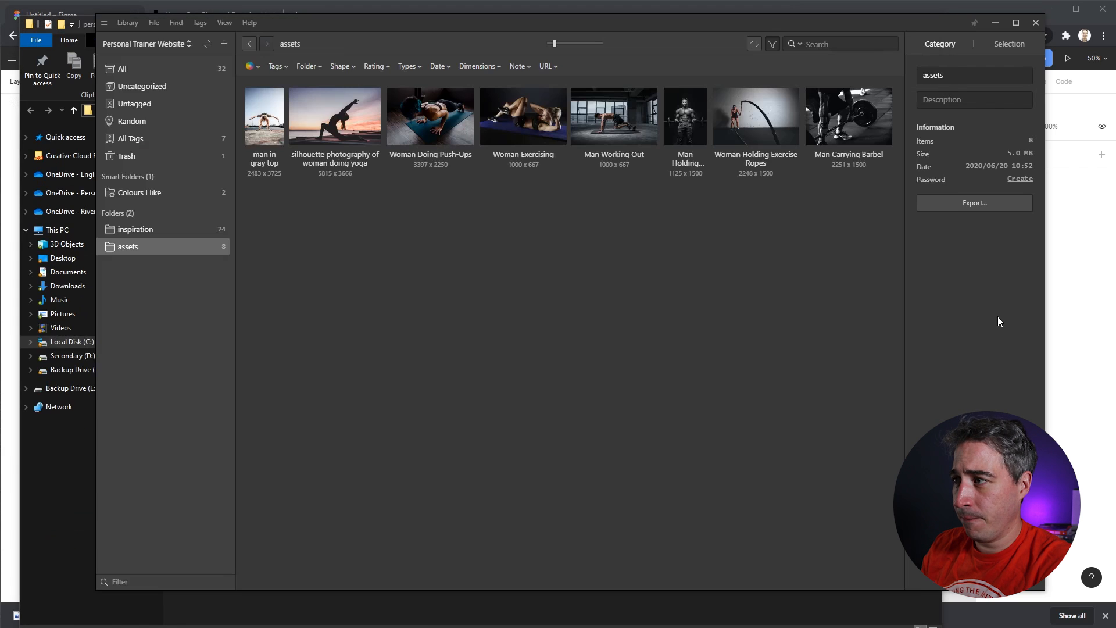
pyautogui.click(228, 594)
pyautogui.doubleClick(204, 146)
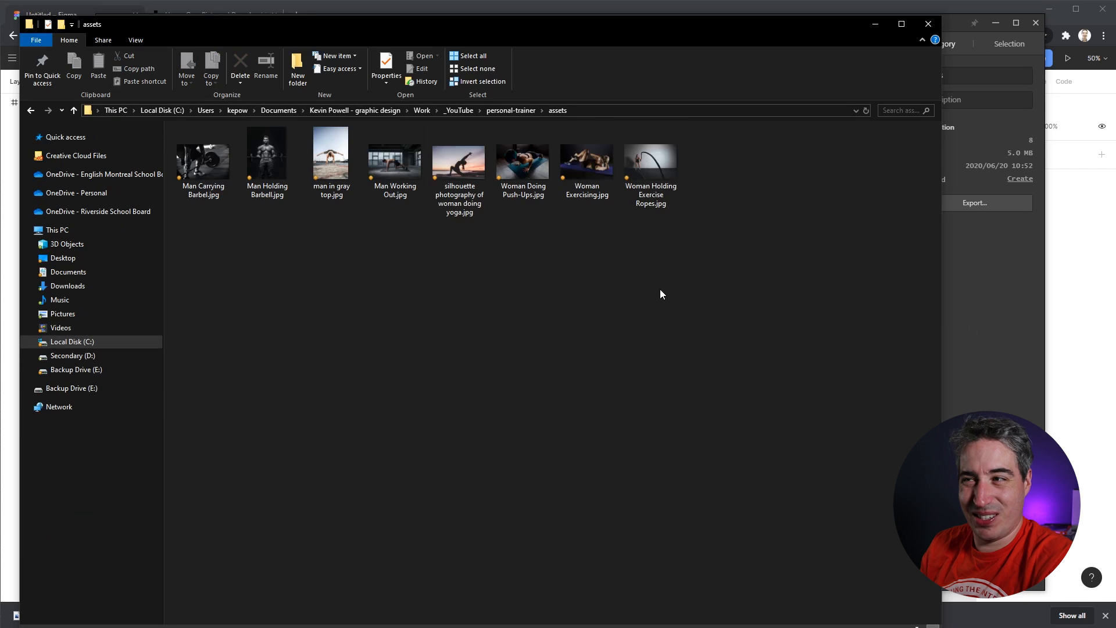
pyautogui.click(875, 24)
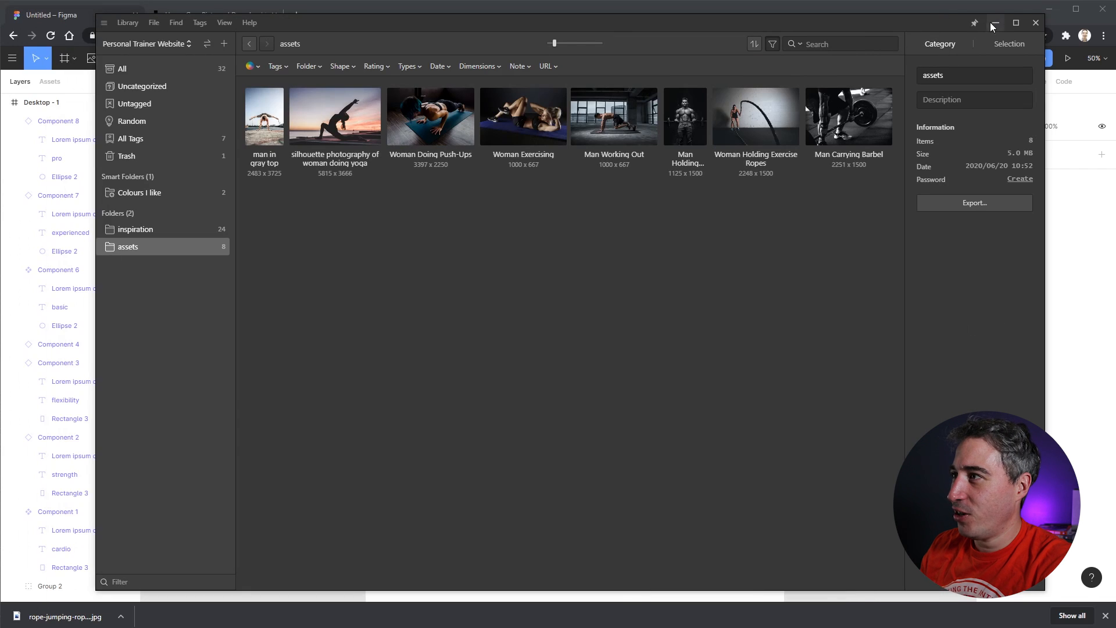
# - Switch to Figma and load the Man Carrying Barbel, Man Holding Barbell, man in gray top and Man Working Out images from the exported assets folder for placing
pyautogui.click(994, 22)
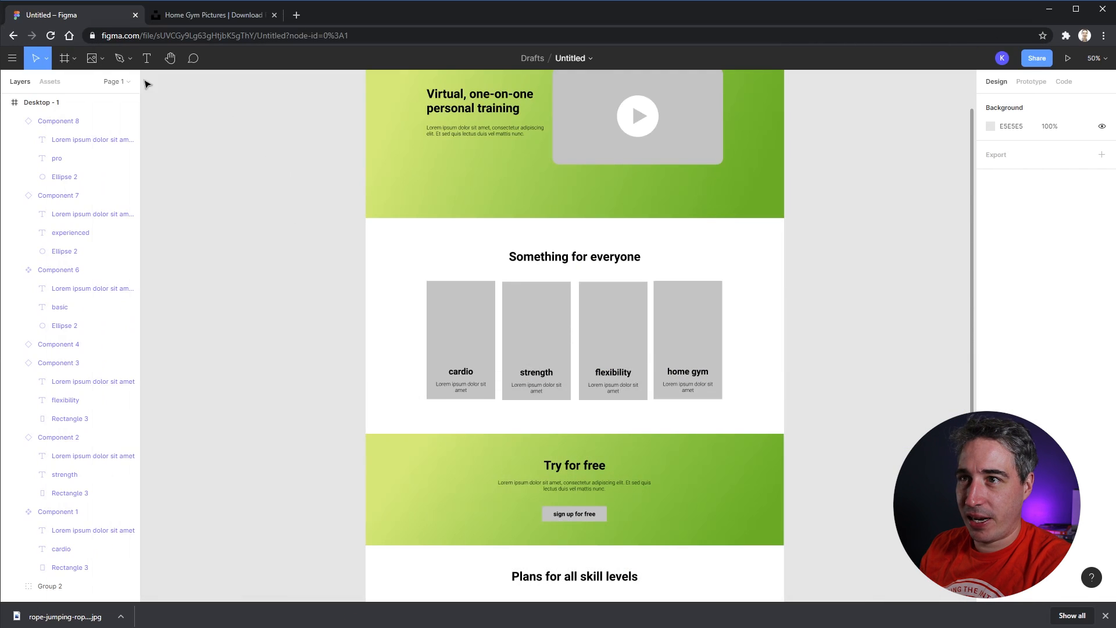
pyautogui.click(102, 59)
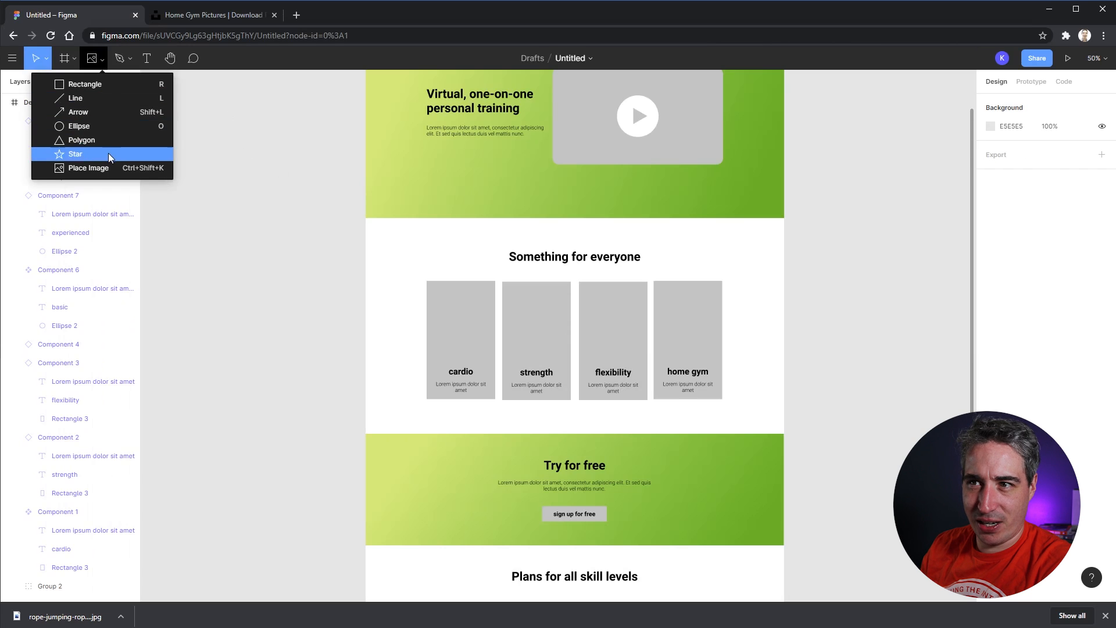
pyautogui.click(88, 168)
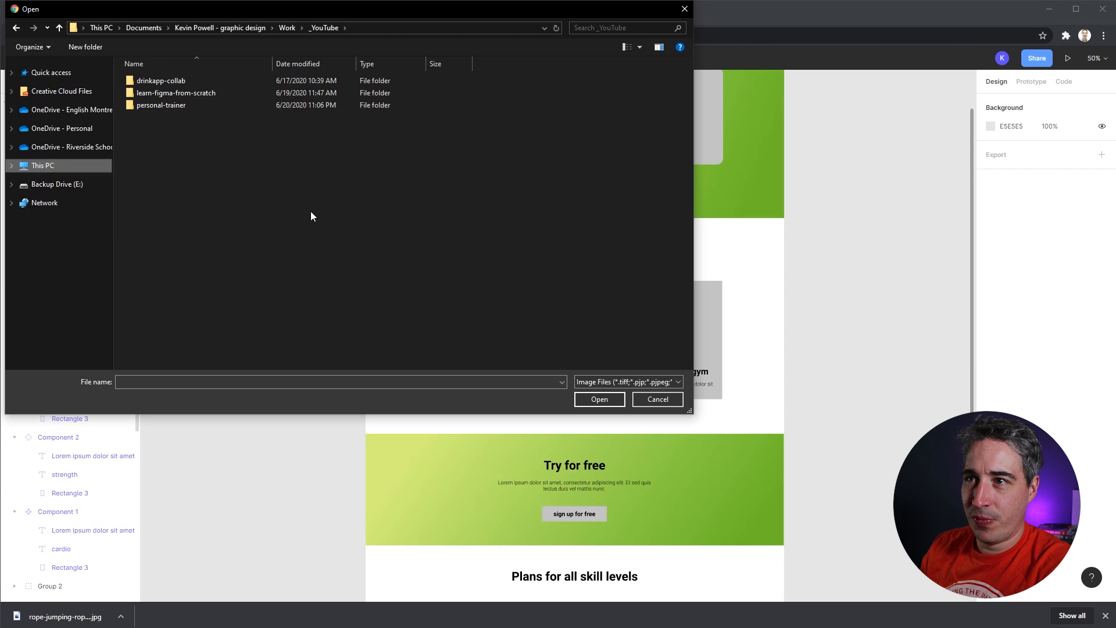
pyautogui.doubleClick(151, 102)
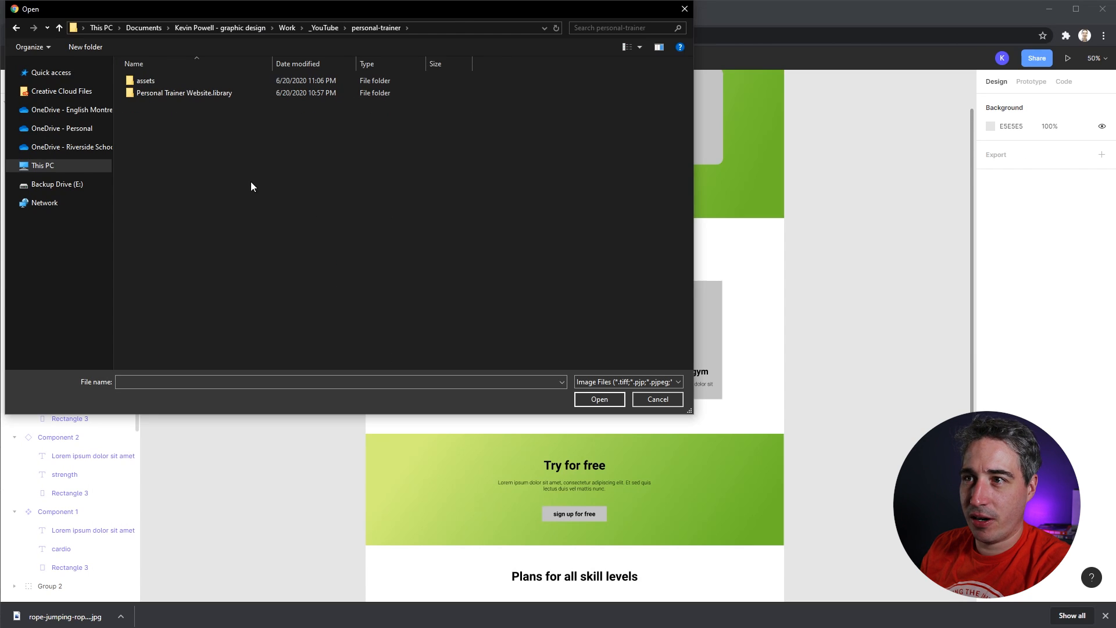
pyautogui.doubleClick(146, 80)
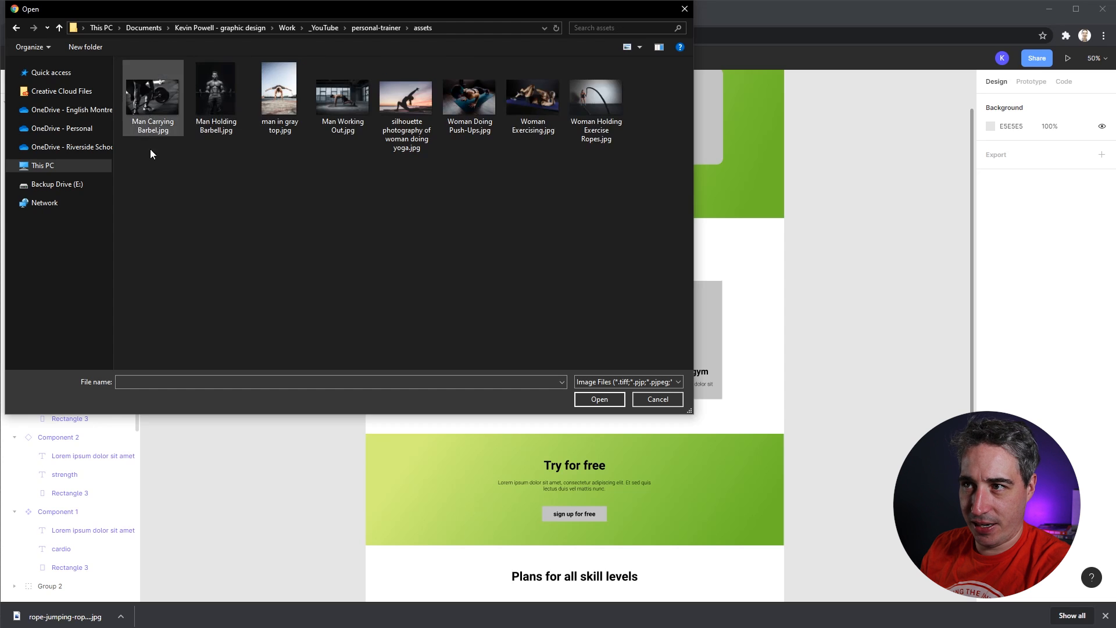
pyautogui.click(162, 103)
pyautogui.keyDown('ctrl'); pyautogui.click(214, 107); pyautogui.keyUp('ctrl')
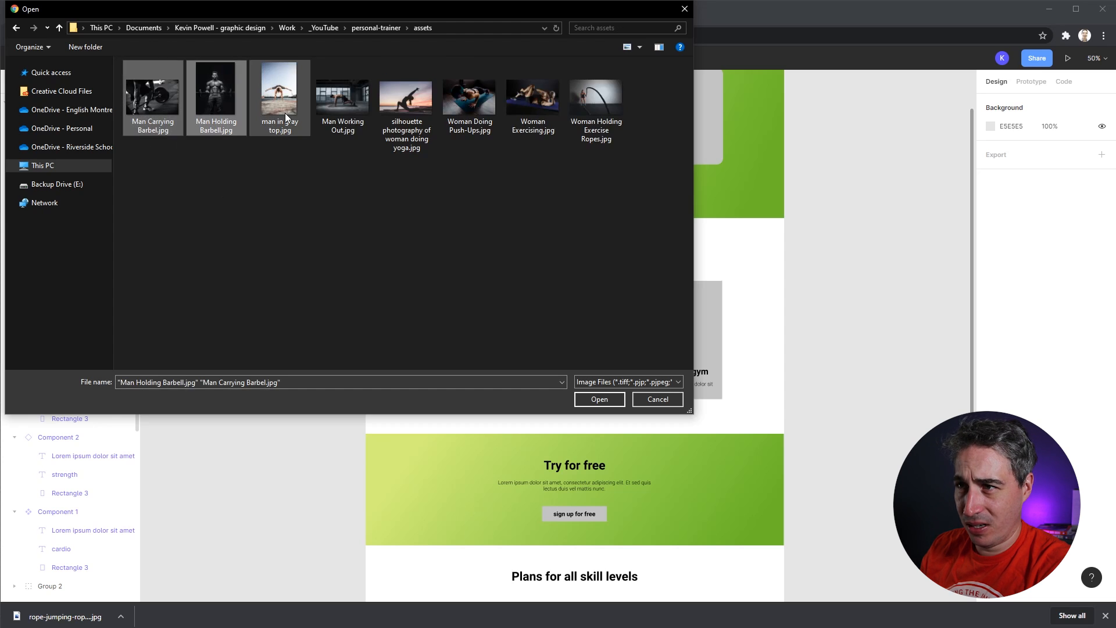
pyautogui.keyDown('ctrl'); pyautogui.click(285, 113); pyautogui.keyUp('ctrl')
pyautogui.keyDown('ctrl'); pyautogui.click(351, 112); pyautogui.keyUp('ctrl')
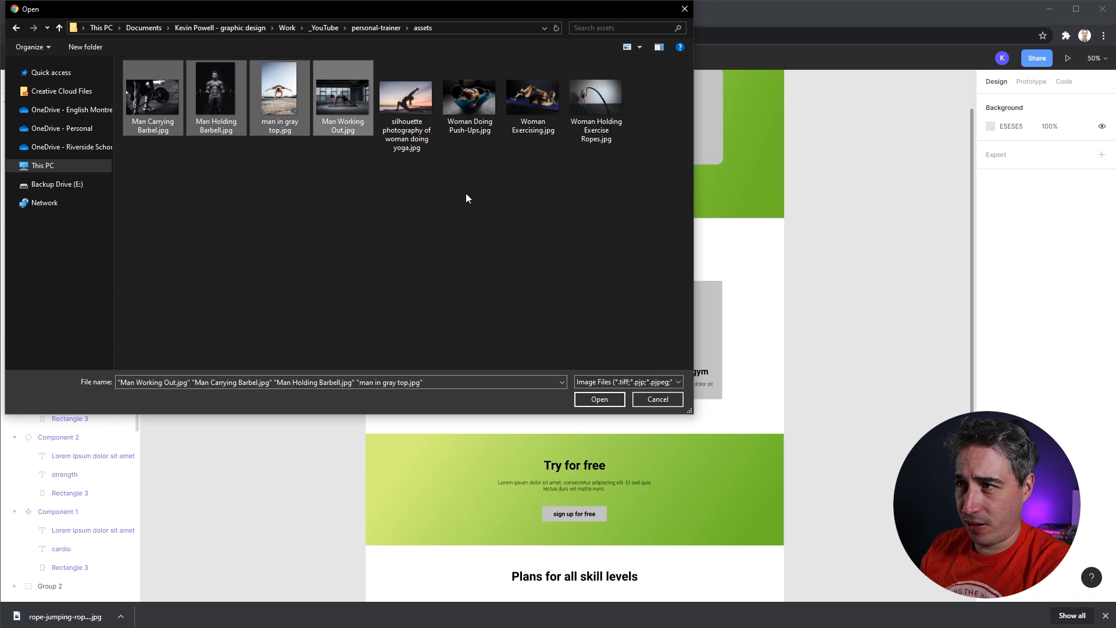
pyautogui.click(611, 397)
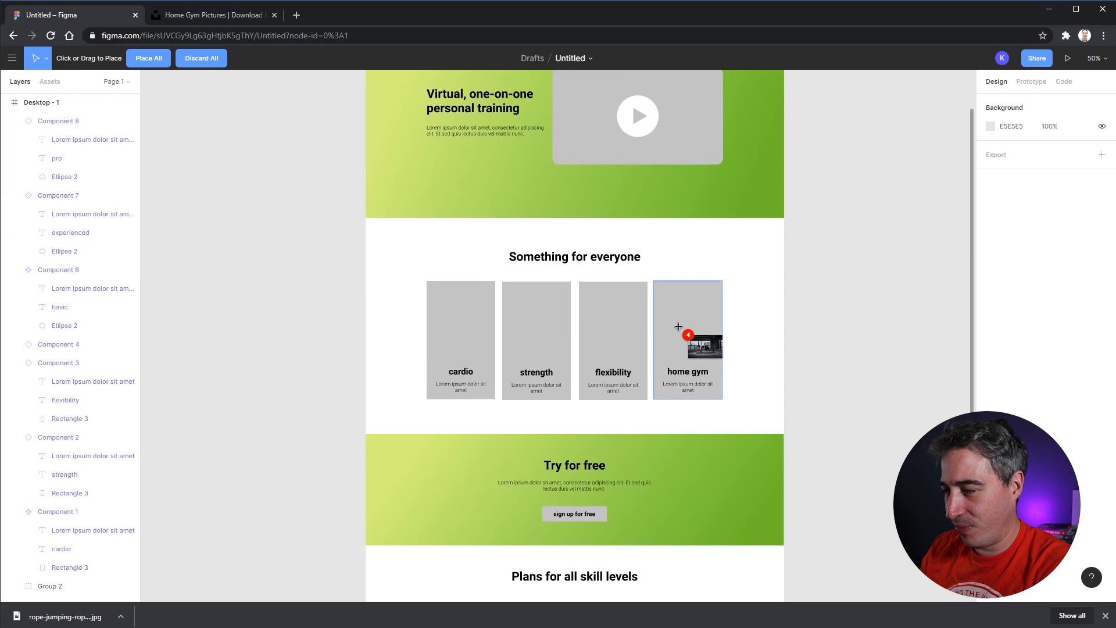
# - Place the loaded photos into the cards: Man Working Out in home gym, man in gray top in flexibility, Man Holding Barbell in strength, Man Carrying Barbel in cardio
pyautogui.click(679, 326)
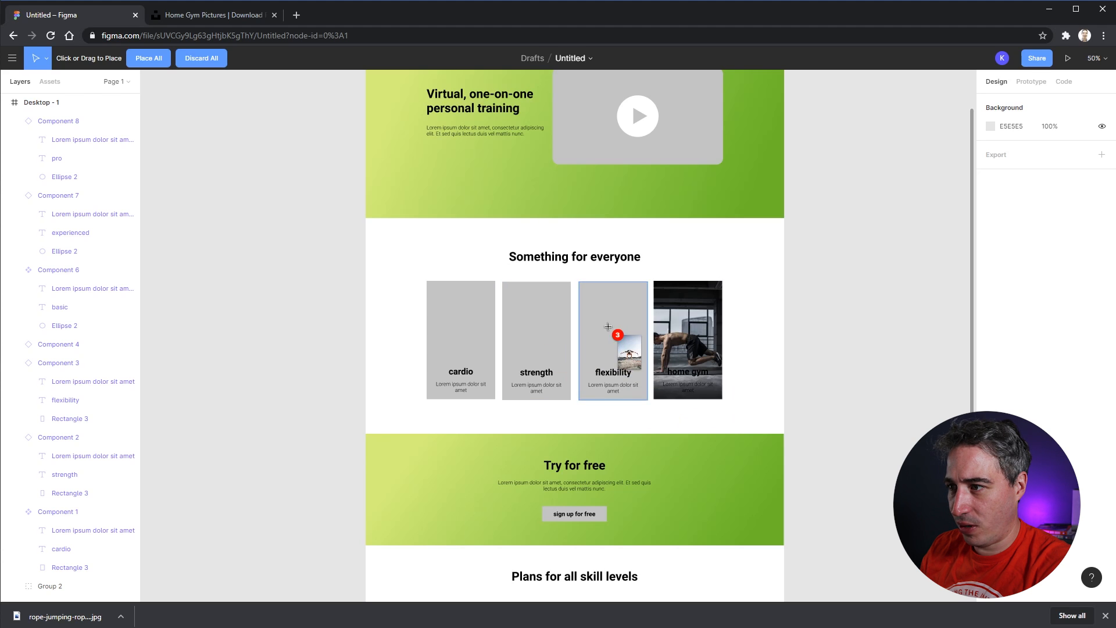
pyautogui.click(608, 327)
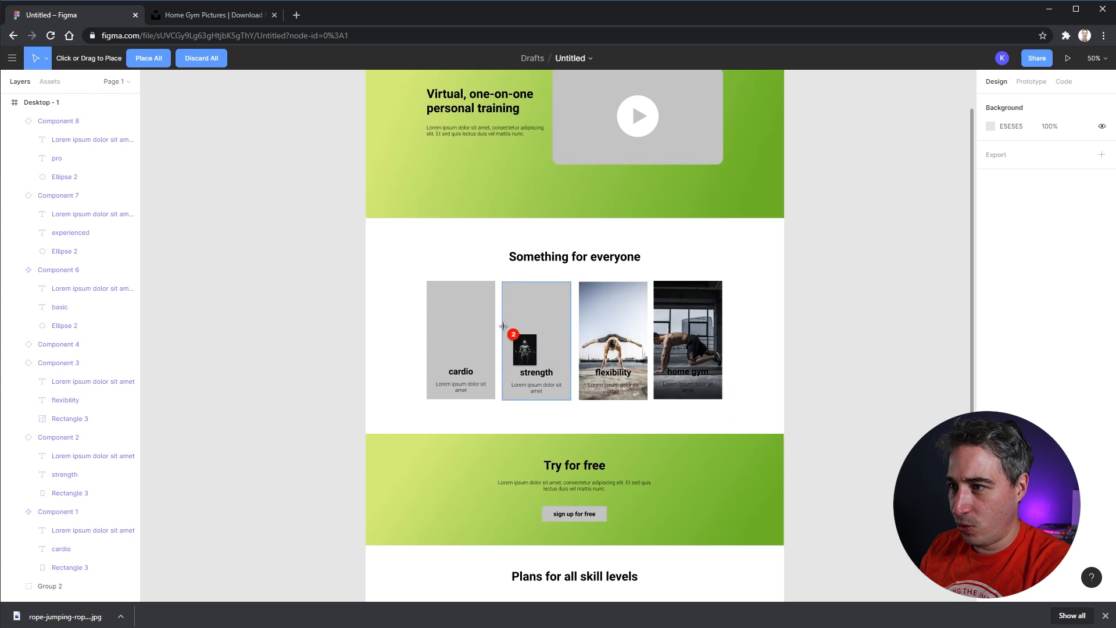
pyautogui.click(547, 324)
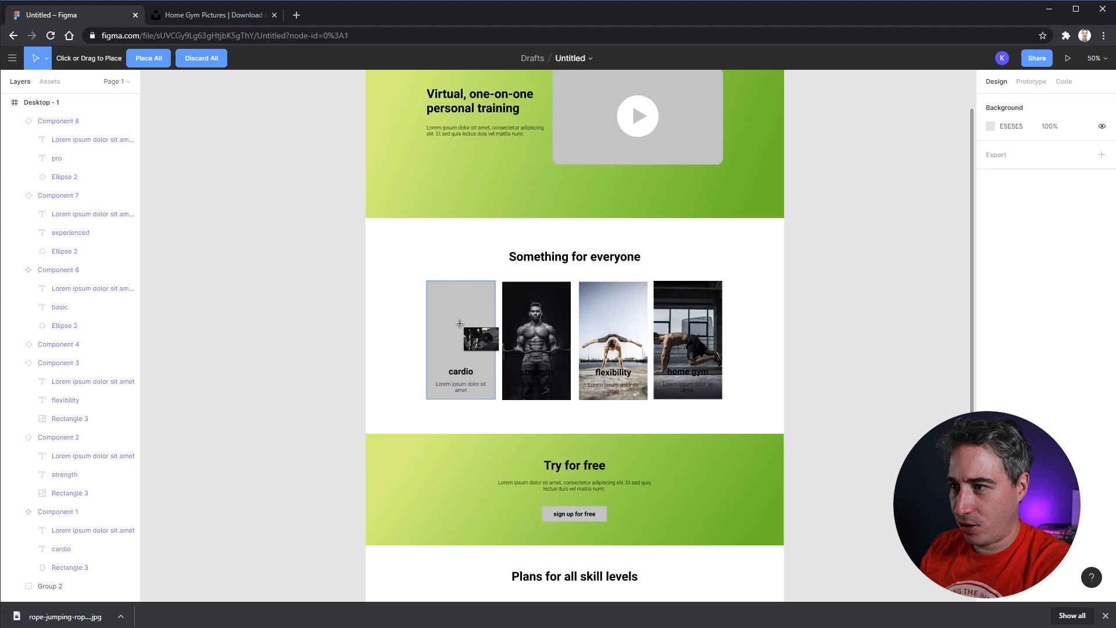
pyautogui.click(460, 324)
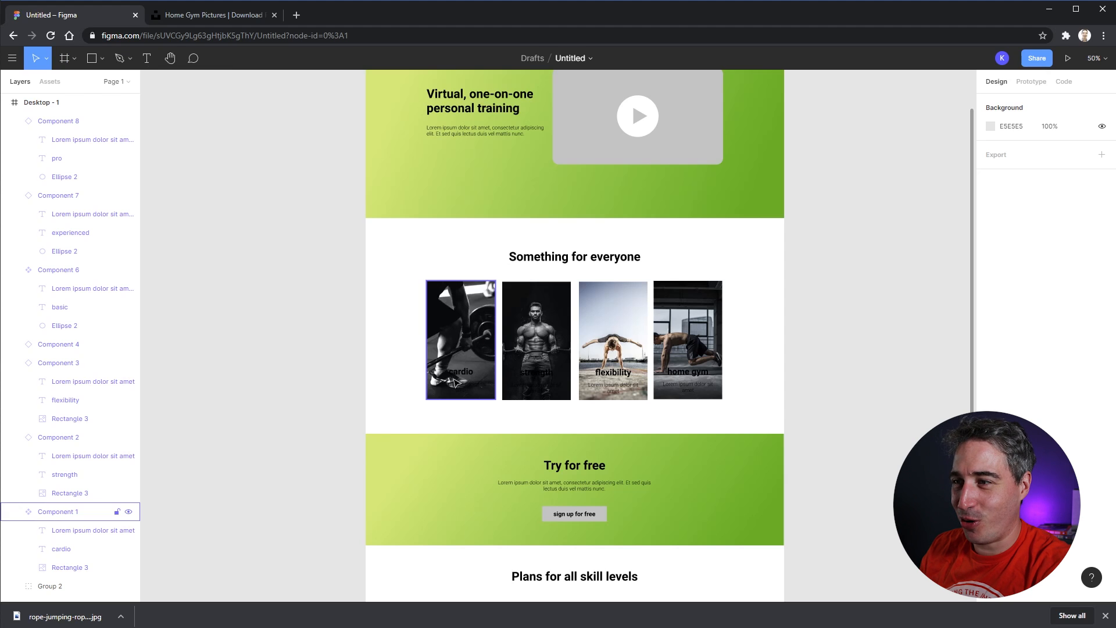
# - Replace the cardio card's photo with Woman Holding Exercise Ropes.jpg from the assets folder
pyautogui.click(461, 379)
pyautogui.click(384, 327)
pyautogui.moveTo(358, 269)
pyautogui.mouseDown()
pyautogui.moveTo(694, 426)
pyautogui.moveTo(762, 444)
pyautogui.mouseUp()
pyautogui.click(369, 399)
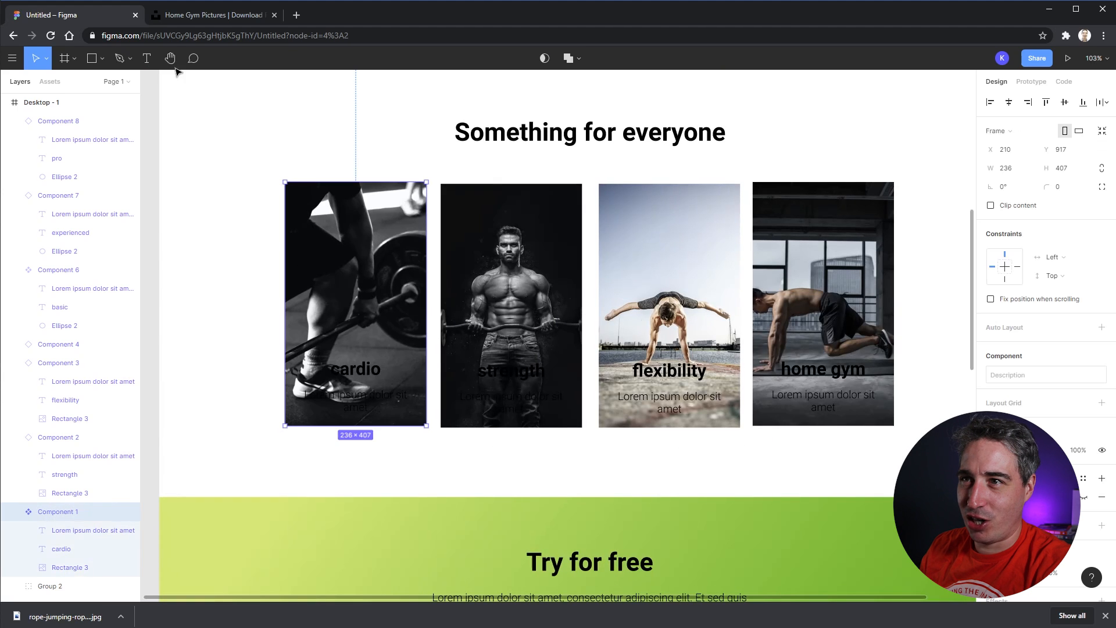
pyautogui.click(102, 59)
pyautogui.click(109, 169)
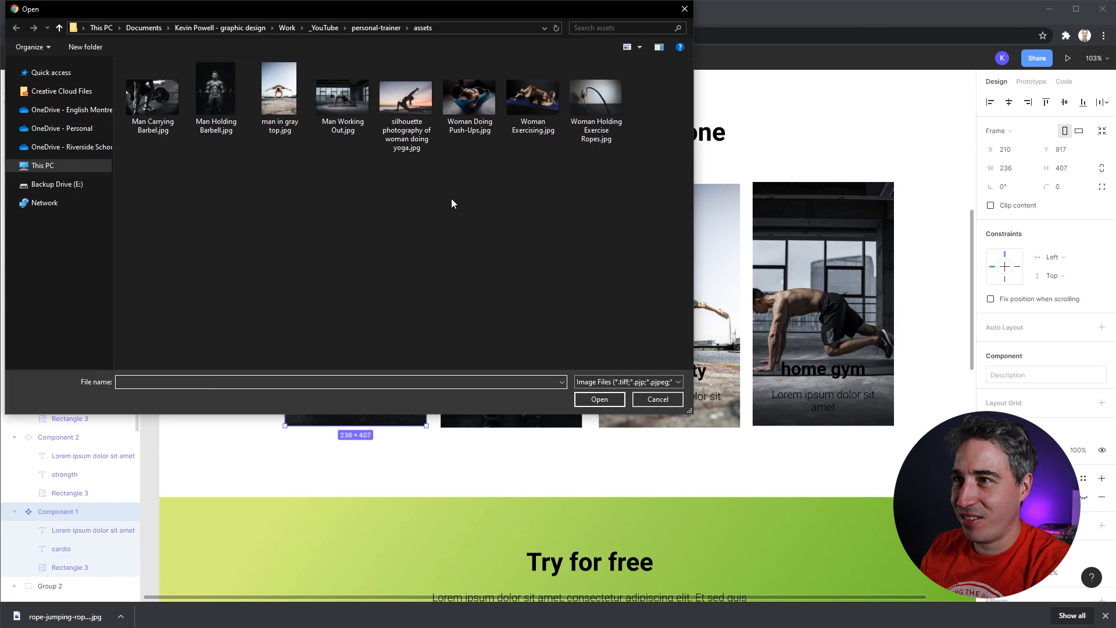
pyautogui.click(598, 104)
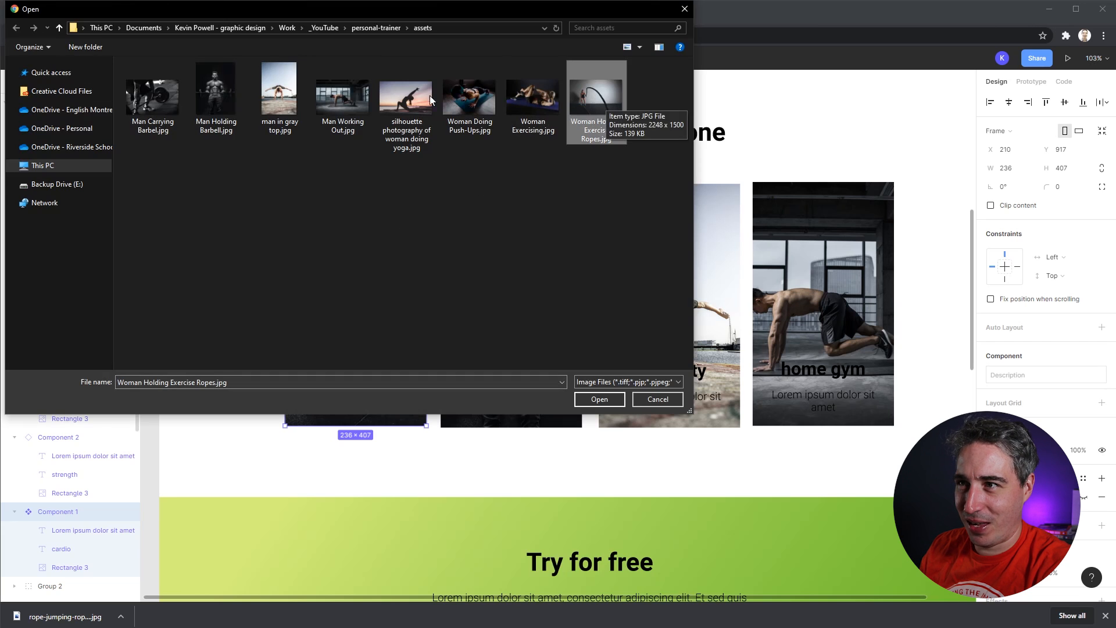
pyautogui.click(597, 398)
pyautogui.click(357, 290)
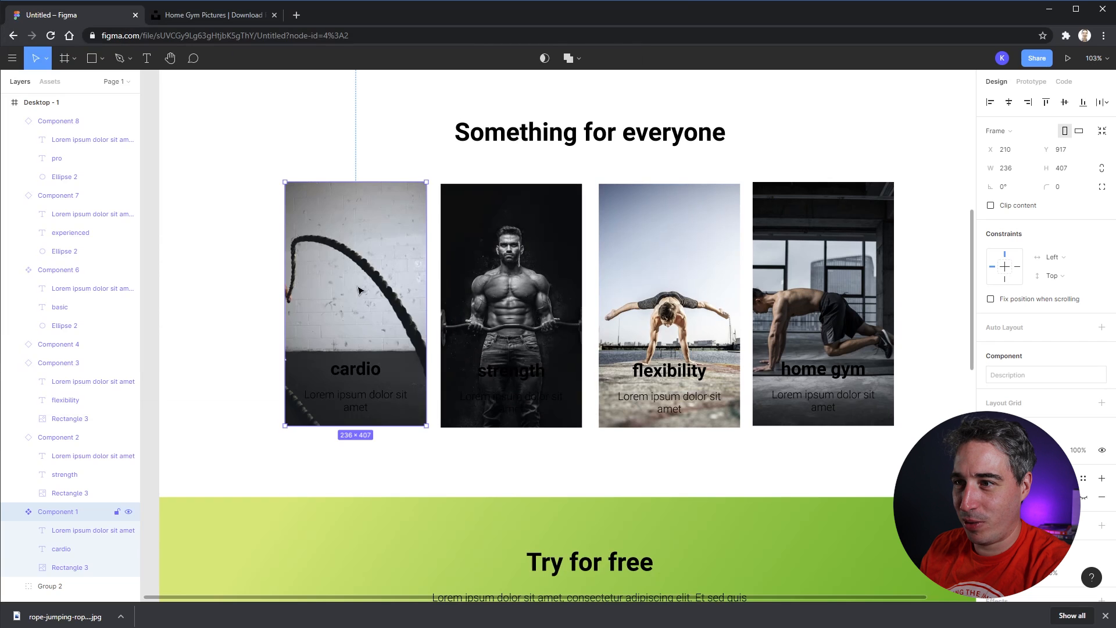
# - Try to reposition the exercise ropes photo within the cardio card
pyautogui.doubleClick(322, 279)
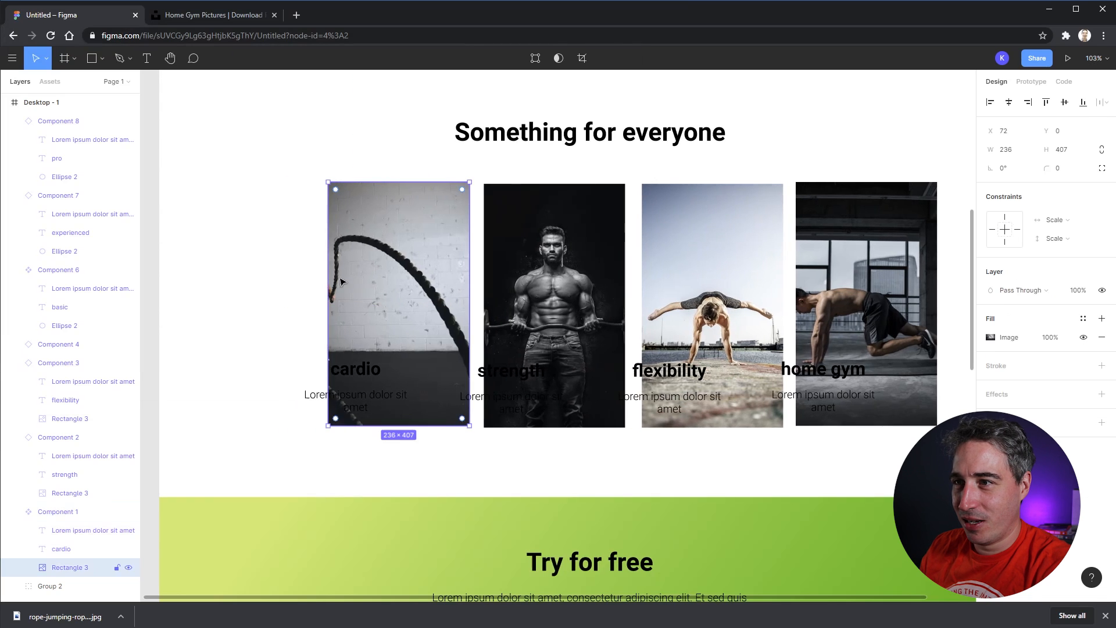
pyautogui.doubleClick(322, 280)
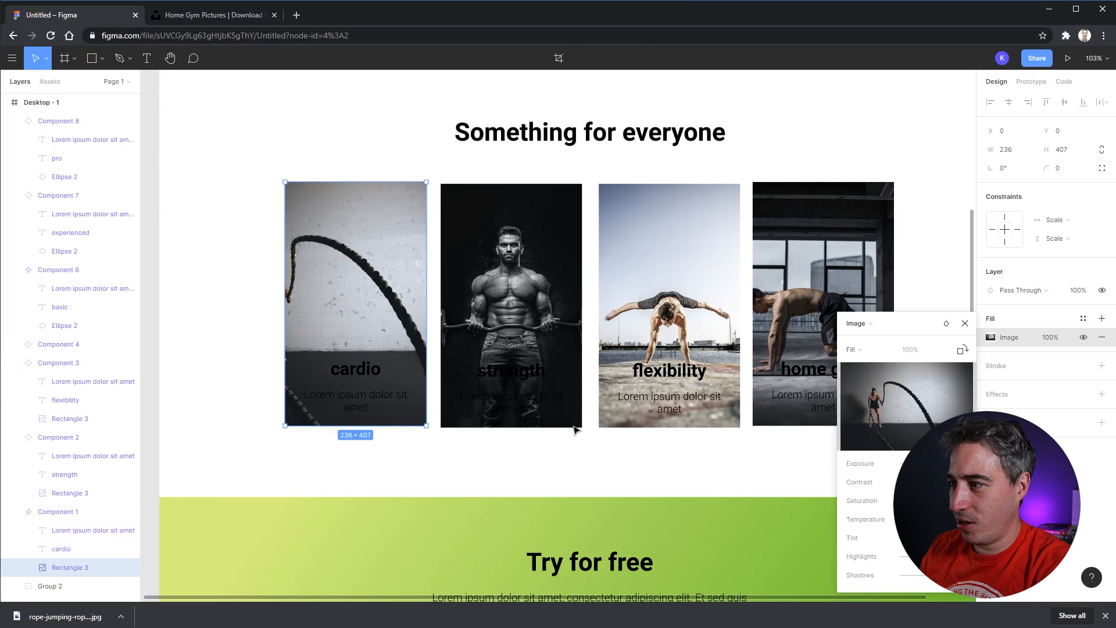
pyautogui.moveTo(345, 300); pyautogui.dragTo(361, 301)
pyautogui.hotkey('ctrl', 'z')
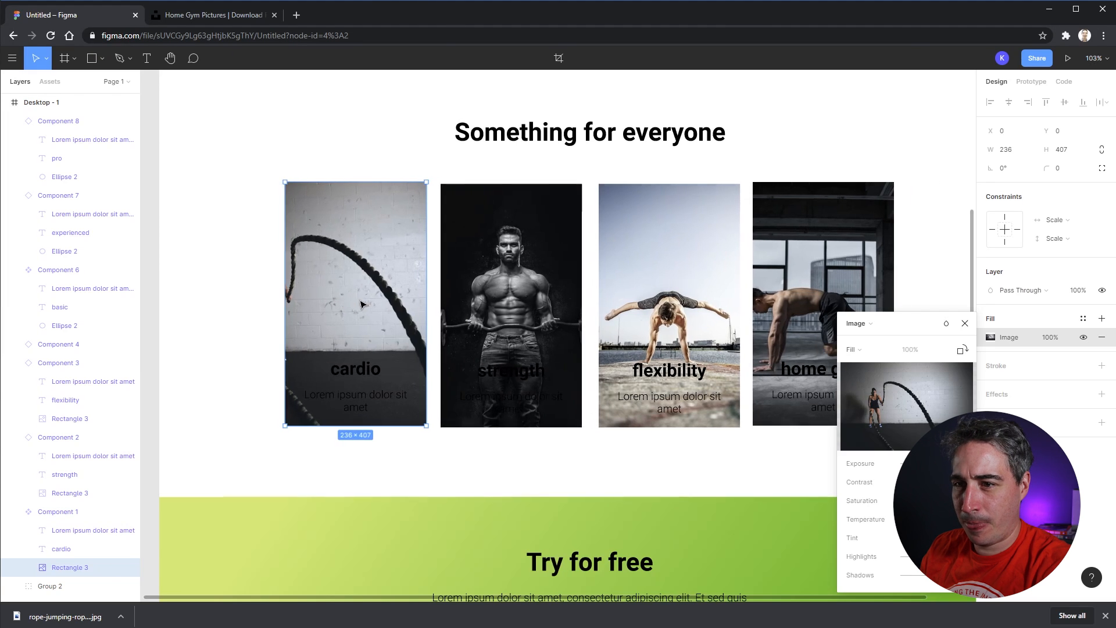
pyautogui.click(441, 367)
pyautogui.click(265, 298)
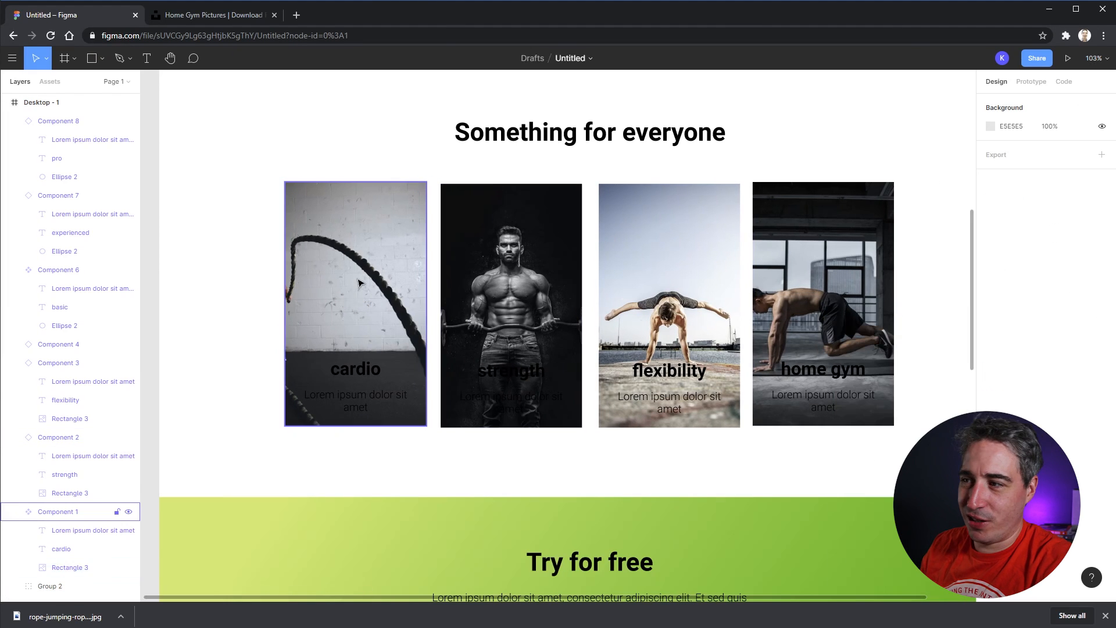
# - Change the cardio card's title and description text to white
pyautogui.doubleClick(335, 374)
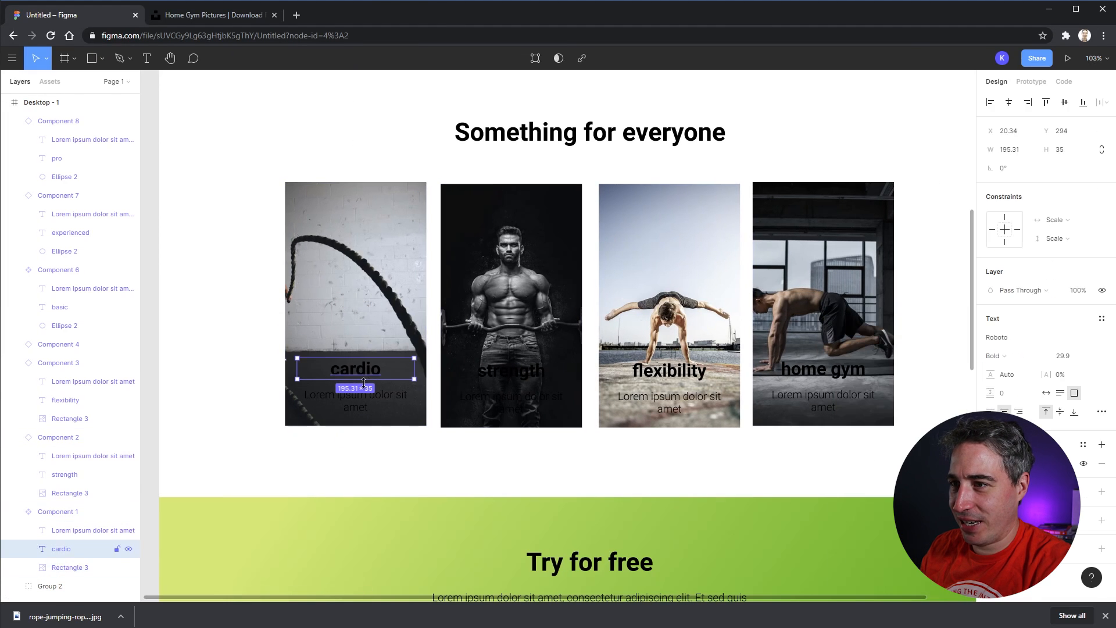
pyautogui.keyDown('shift'); pyautogui.click(356, 399); pyautogui.keyUp('shift')
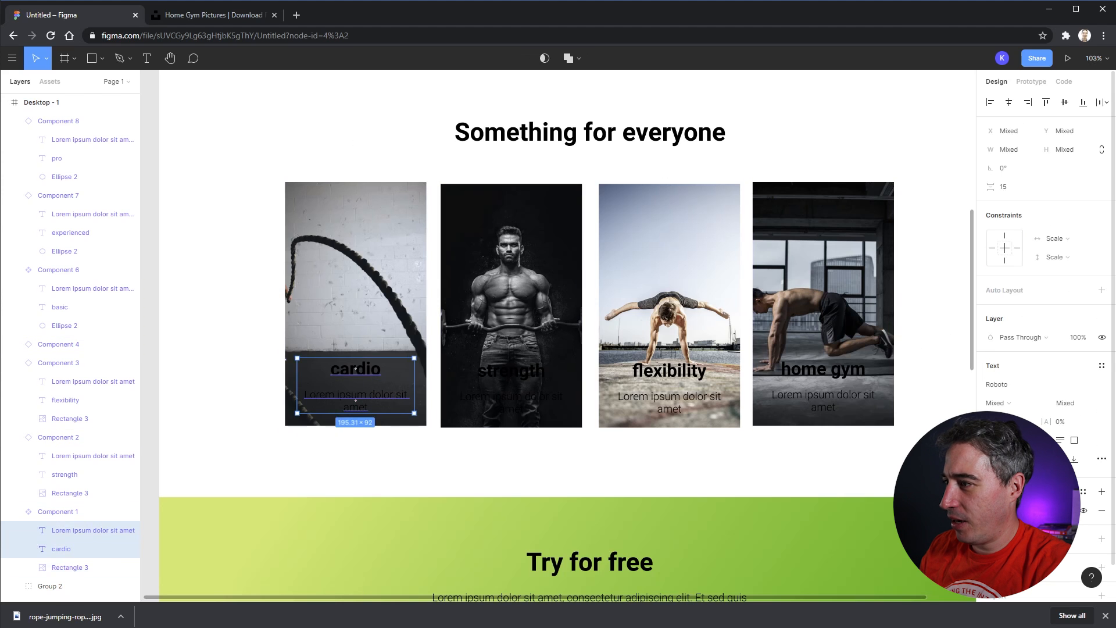
pyautogui.click(990, 510)
pyautogui.moveTo(849, 400); pyautogui.dragTo(835, 309)
pyautogui.click(237, 314)
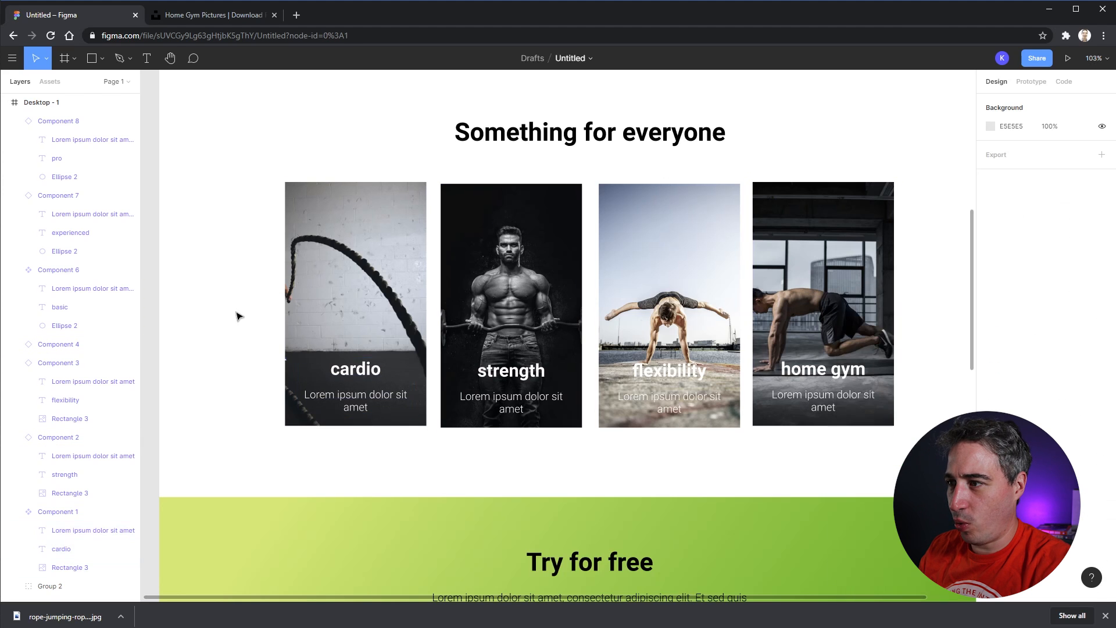
# - Draw a rectangle about 237 × 144 over the text area in the lower part of the cardio card
pyautogui.click(289, 357)
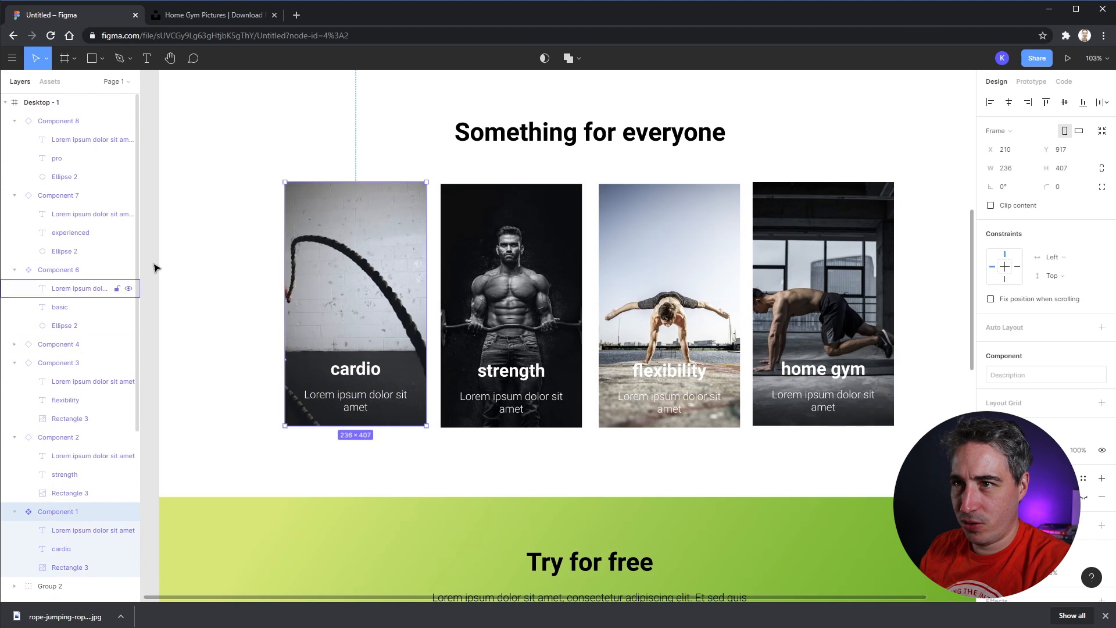
pyautogui.click(102, 58)
pyautogui.click(92, 82)
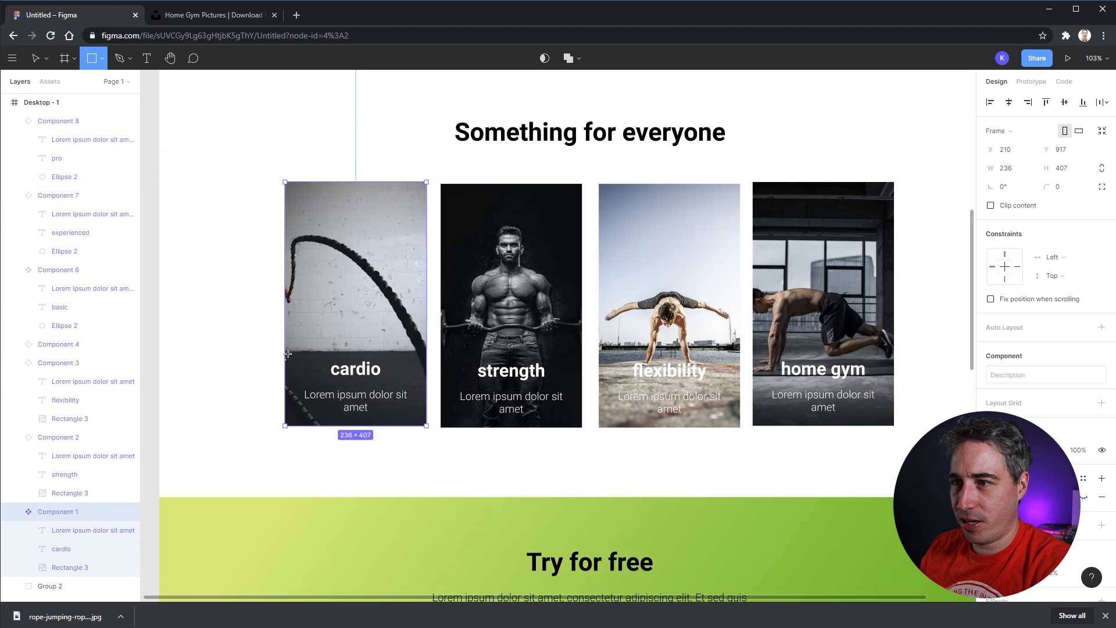
pyautogui.moveTo(284, 340); pyautogui.dragTo(428, 428)
# - Fill the new rectangle with a linear black gradient, from 0% opacity at its top to 100% at its bottom
pyautogui.click(990, 356)
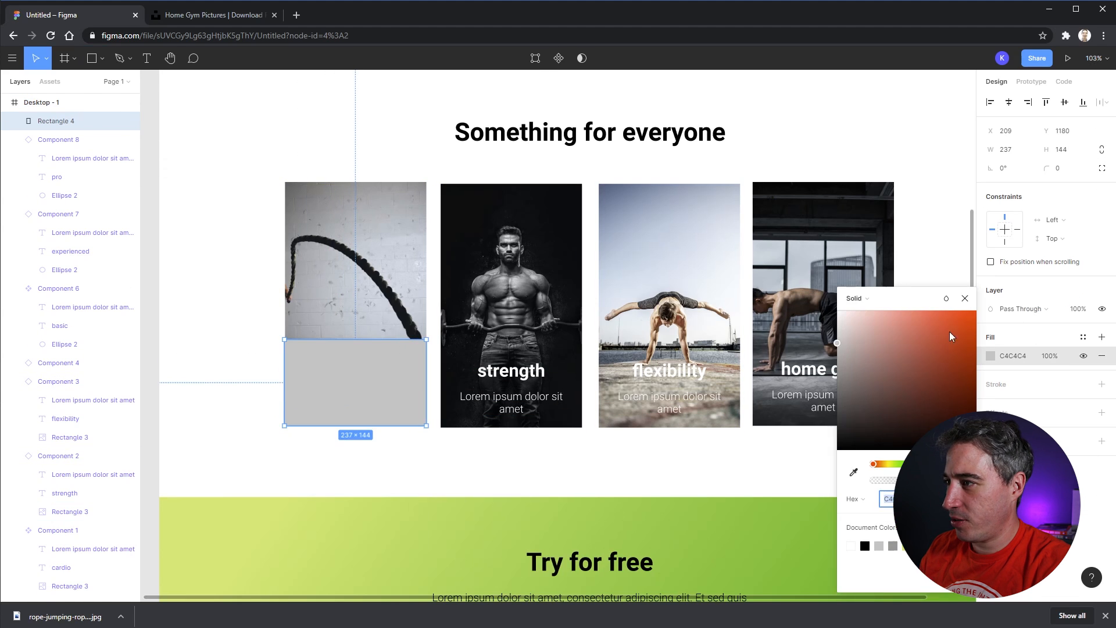
pyautogui.click(853, 299)
pyautogui.click(872, 313)
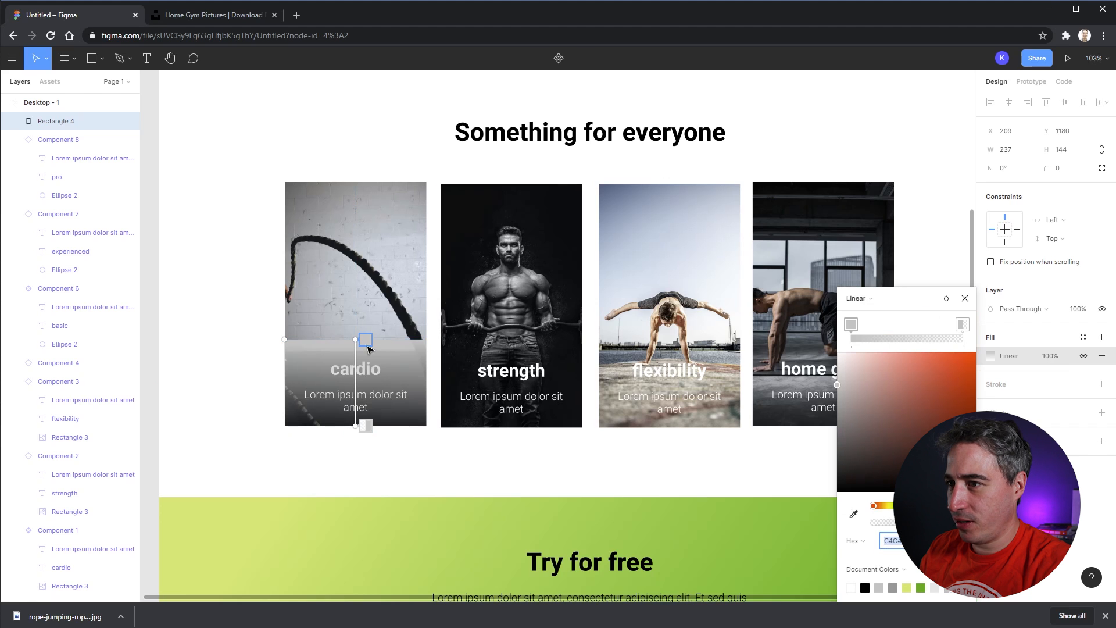
pyautogui.click(852, 325)
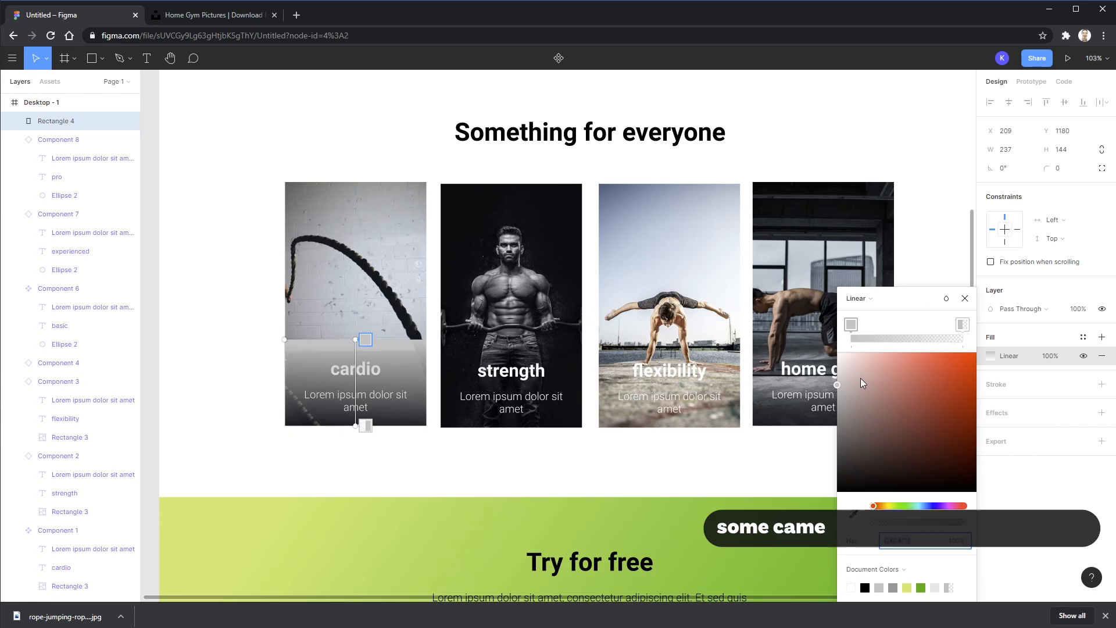
pyautogui.moveTo(861, 378); pyautogui.dragTo(836, 494)
pyautogui.click(962, 324)
pyautogui.moveTo(942, 355); pyautogui.dragTo(757, 516)
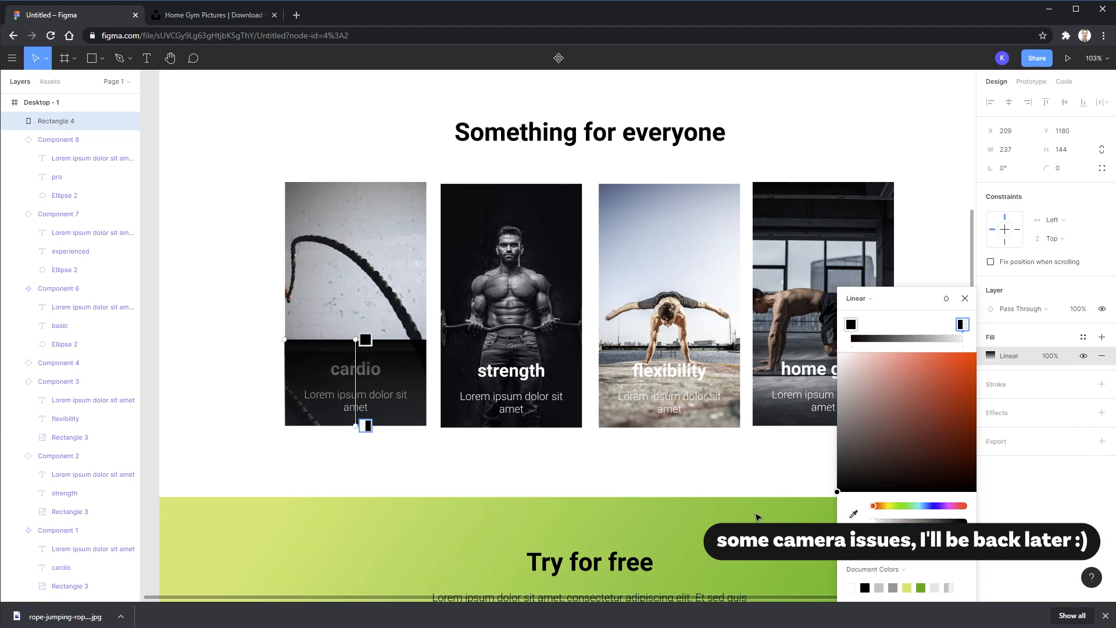
pyautogui.moveTo(929, 522); pyautogui.dragTo(979, 519)
pyautogui.click(852, 326)
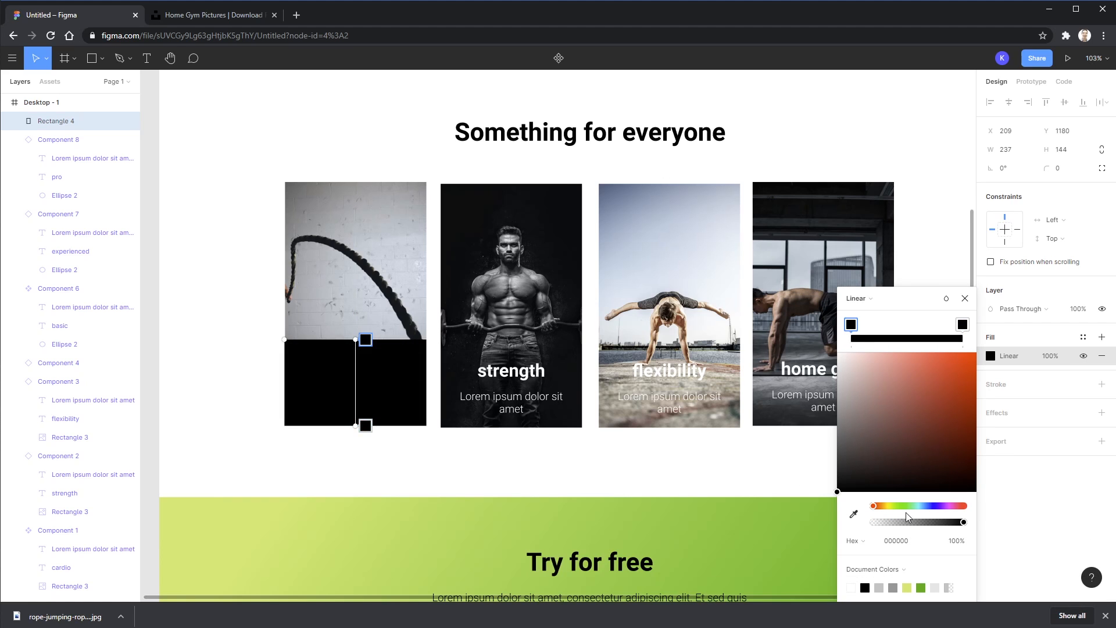
pyautogui.moveTo(910, 522); pyautogui.dragTo(854, 528)
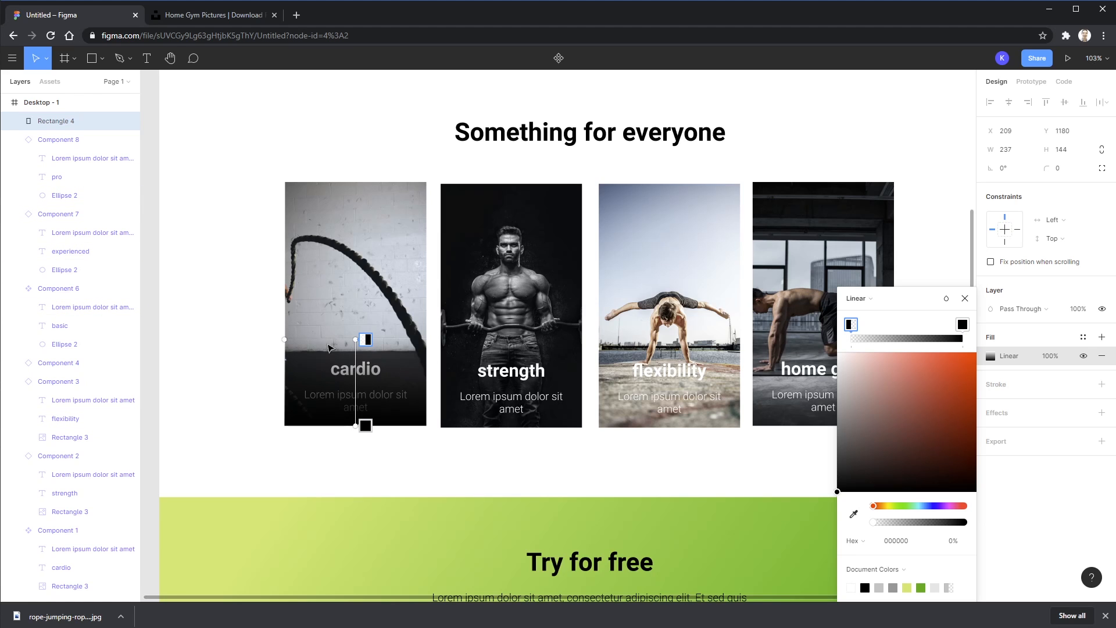
# - Extend the gradient rectangle upward to a height of 172 and move it partly off the cardio card
pyautogui.click(306, 300)
pyautogui.moveTo(302, 340); pyautogui.dragTo(336, 323)
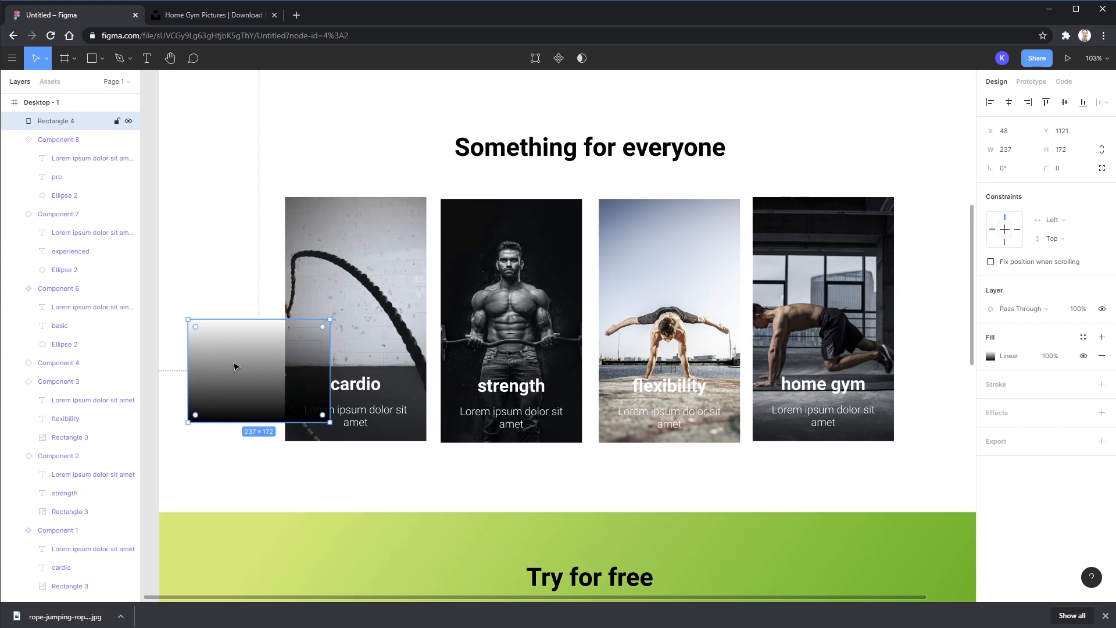
pyautogui.moveTo(235, 366); pyautogui.dragTo(250, 305)
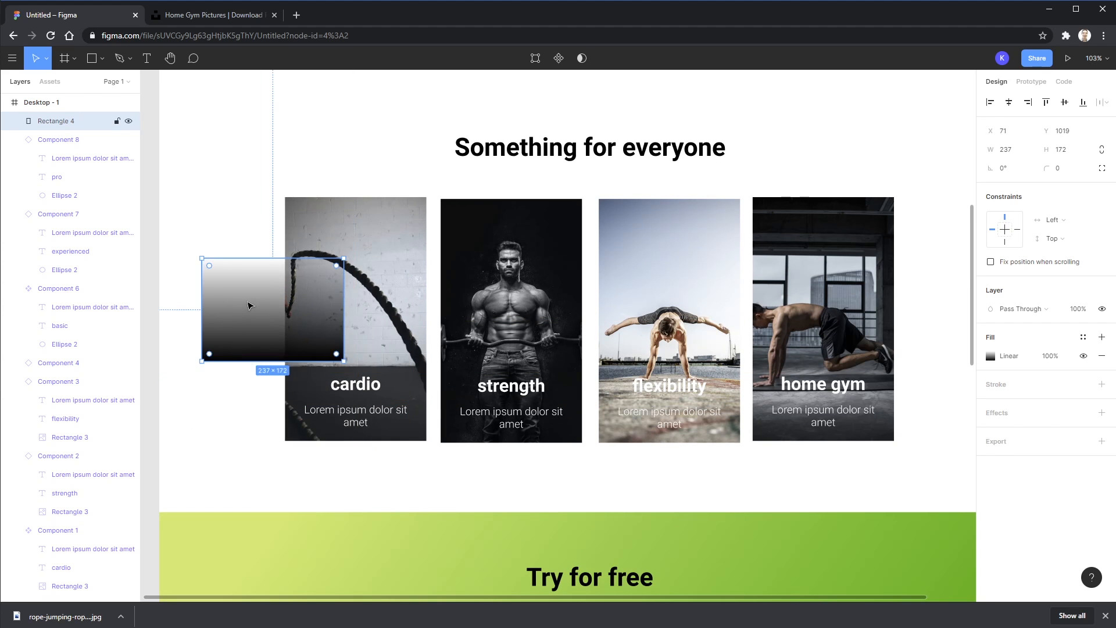
# - Cut the gradient rectangle from the page and undo its paste outside the cardio component
pyautogui.rightClick(244, 296)
pyautogui.click(205, 282)
pyautogui.hotkey('ctrl', 'x')
pyautogui.hotkey('ctrl', 'v')
pyautogui.hotkey('ctrl', 'z')
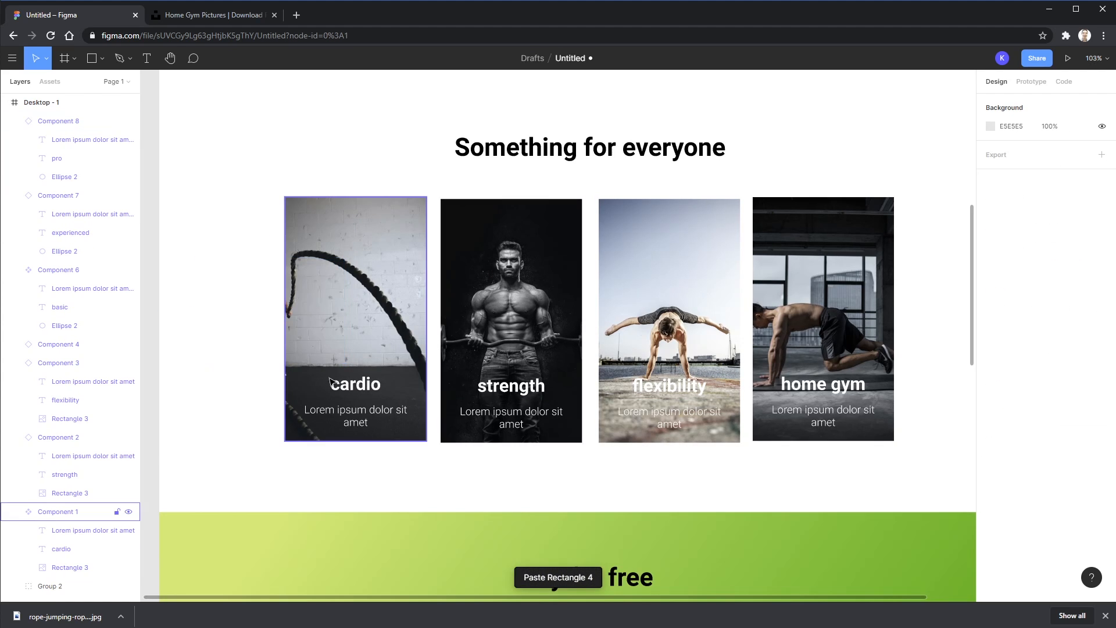
# - Paste the gradient rectangle directly above the photo layer inside the cardio component and fit it over roughly the card's lower half
pyautogui.click(291, 391)
pyautogui.doubleClick(58, 514)
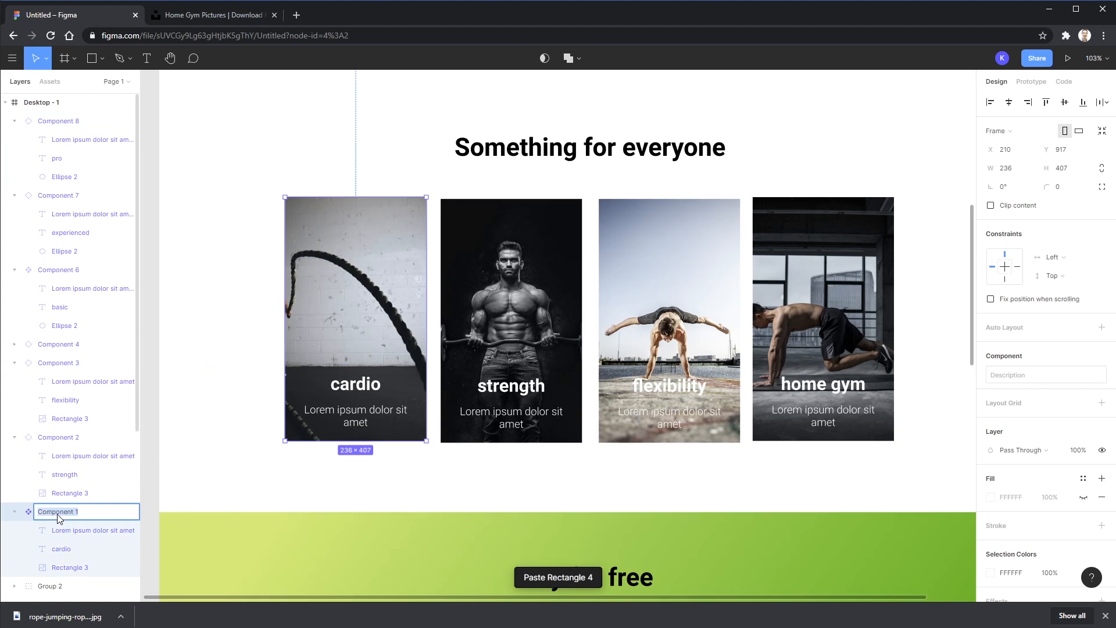
pyautogui.click(67, 530)
pyautogui.click(76, 567)
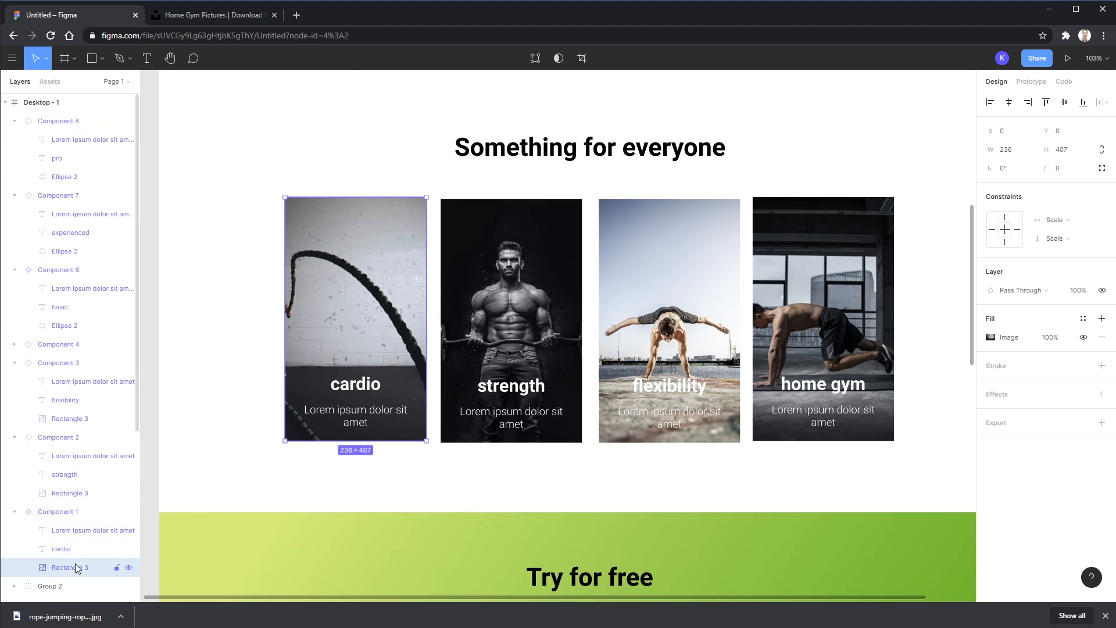
pyautogui.hotkey('ctrl', 'v')
pyautogui.moveTo(387, 270); pyautogui.dragTo(392, 406)
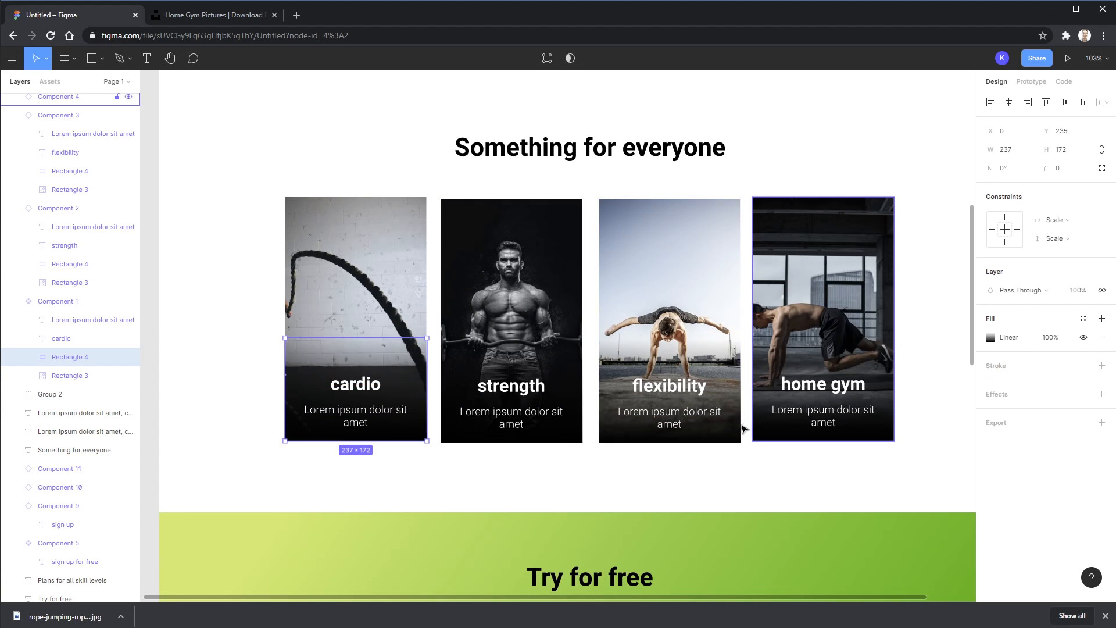
pyautogui.moveTo(328, 337); pyautogui.dragTo(328, 303)
pyautogui.click(229, 279)
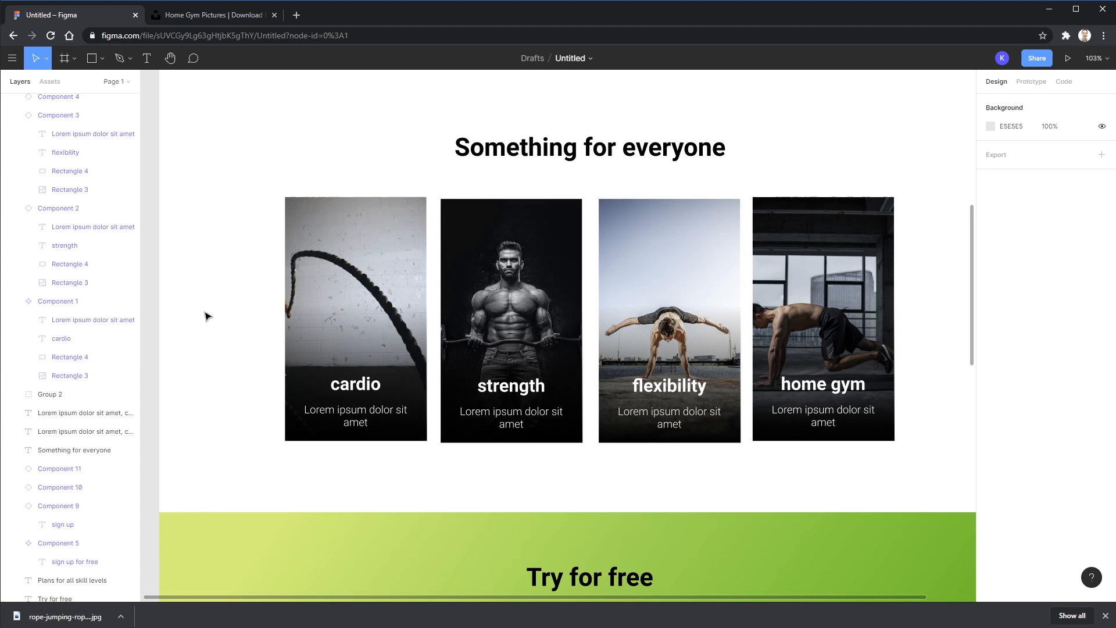
# - Fill the hero section's video placeholder with Woman Exercising.jpg from the assets folder
pyautogui.scroll(5, 227, 331)
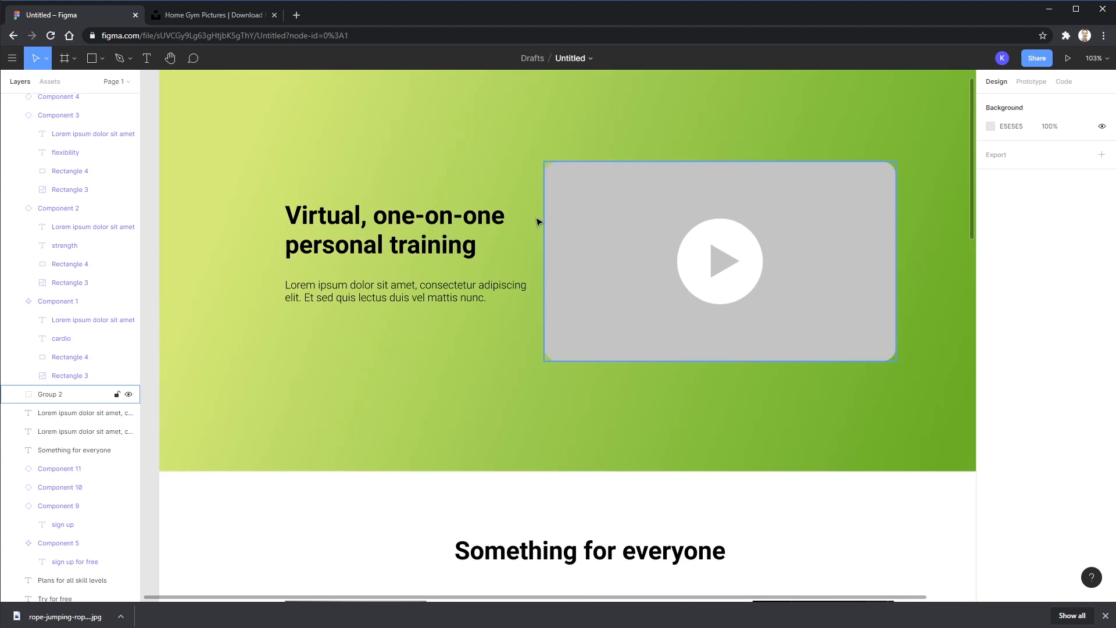
pyautogui.click(103, 58)
pyautogui.click(106, 166)
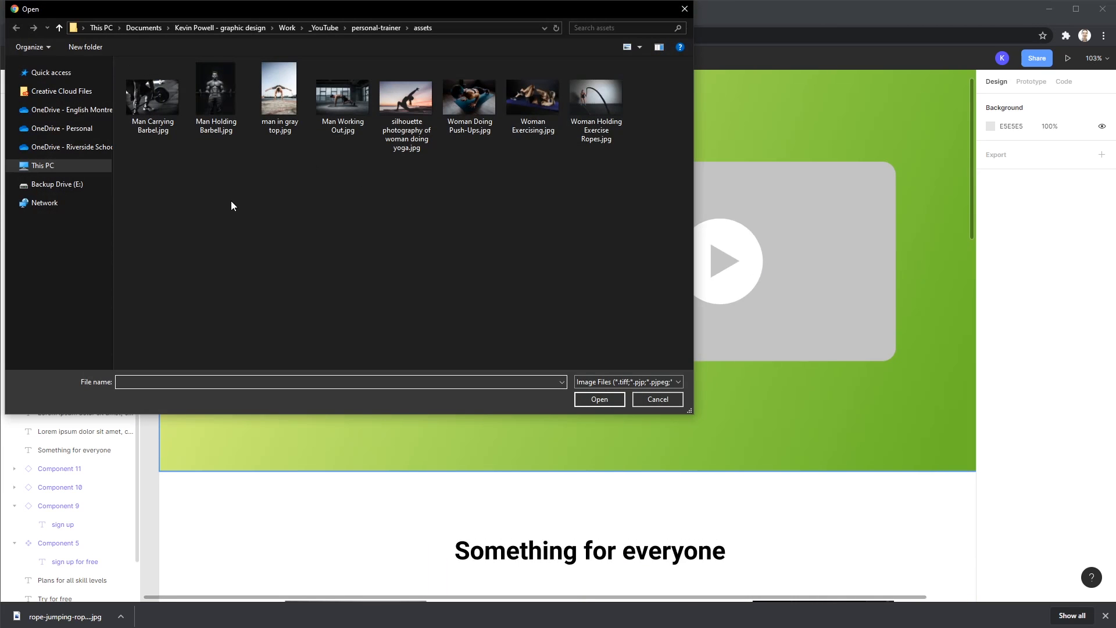
pyautogui.click(522, 103)
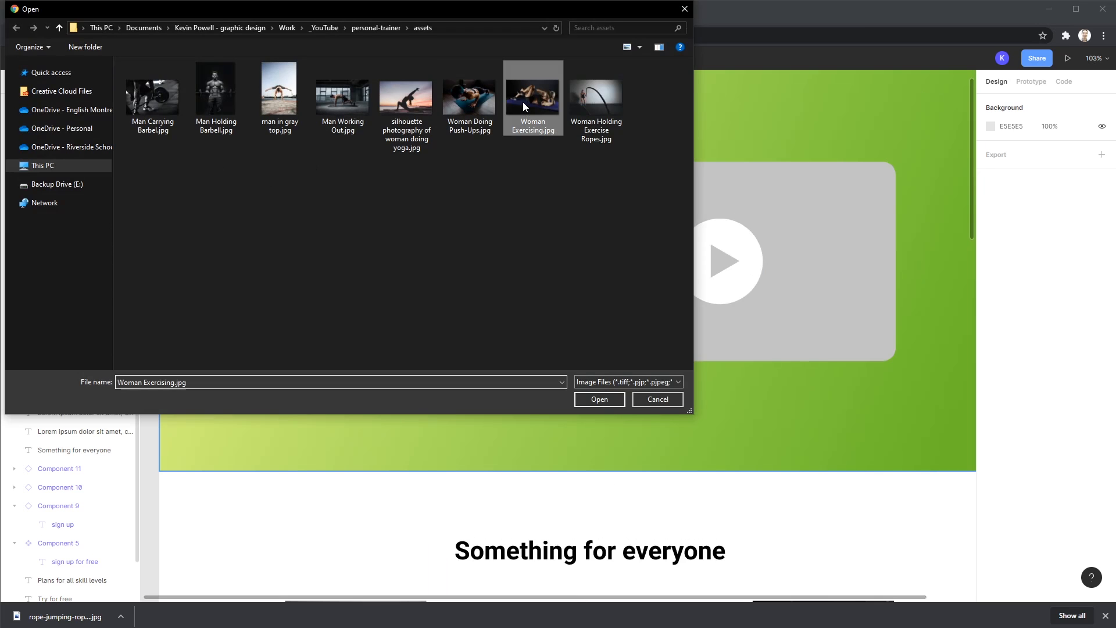
pyautogui.click(599, 399)
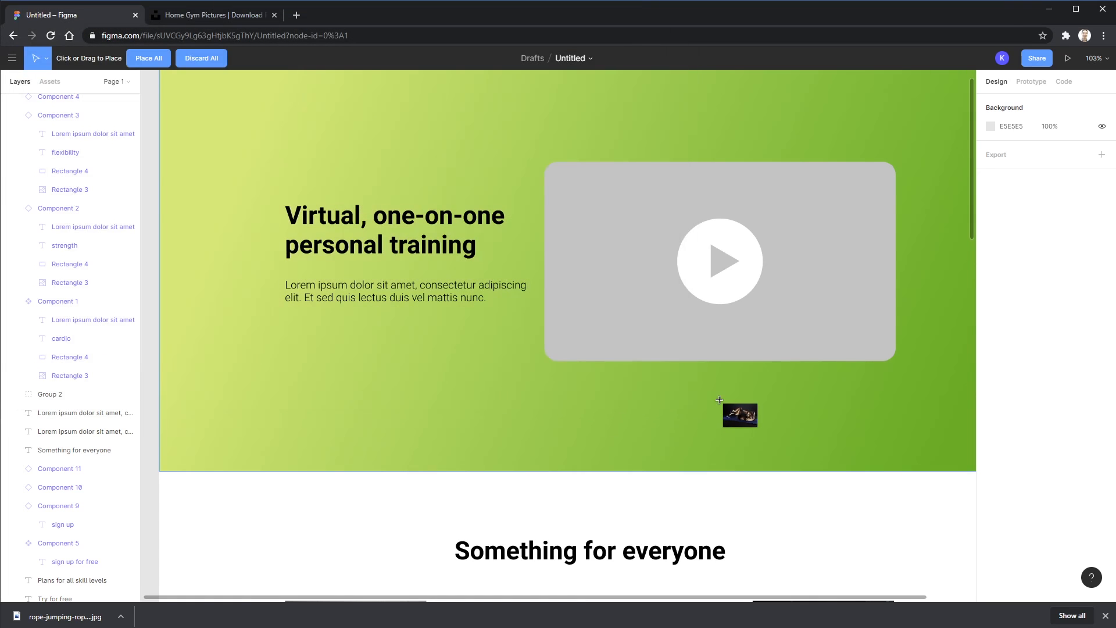
pyautogui.click(593, 264)
pyautogui.click(701, 241)
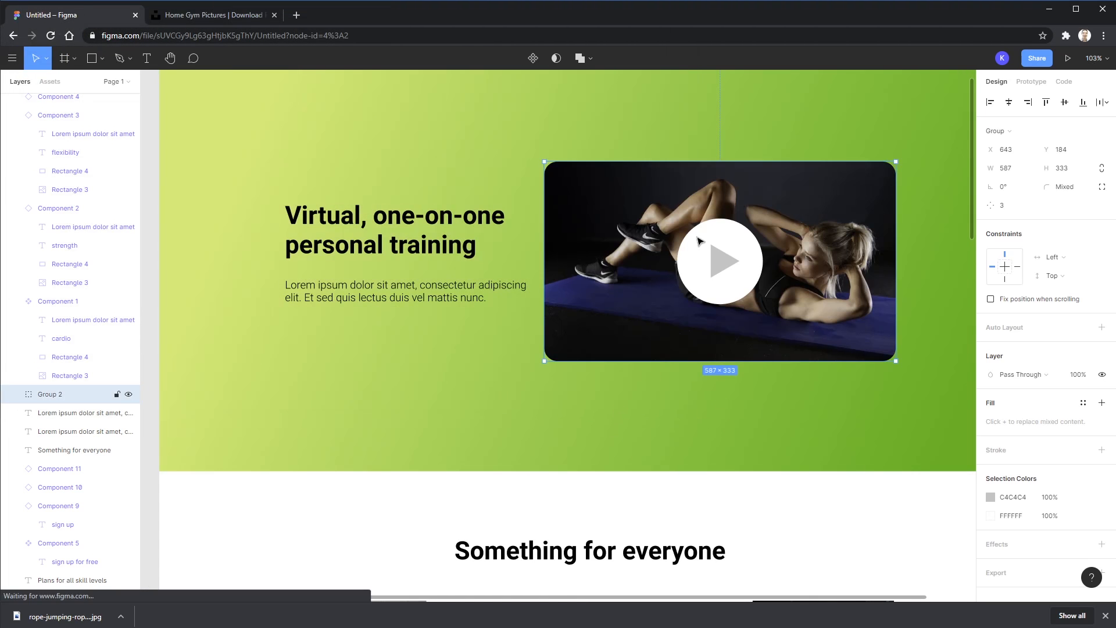
# - Set the hero video's play button group to 75% opacity and scale the button down slightly
pyautogui.click(695, 253)
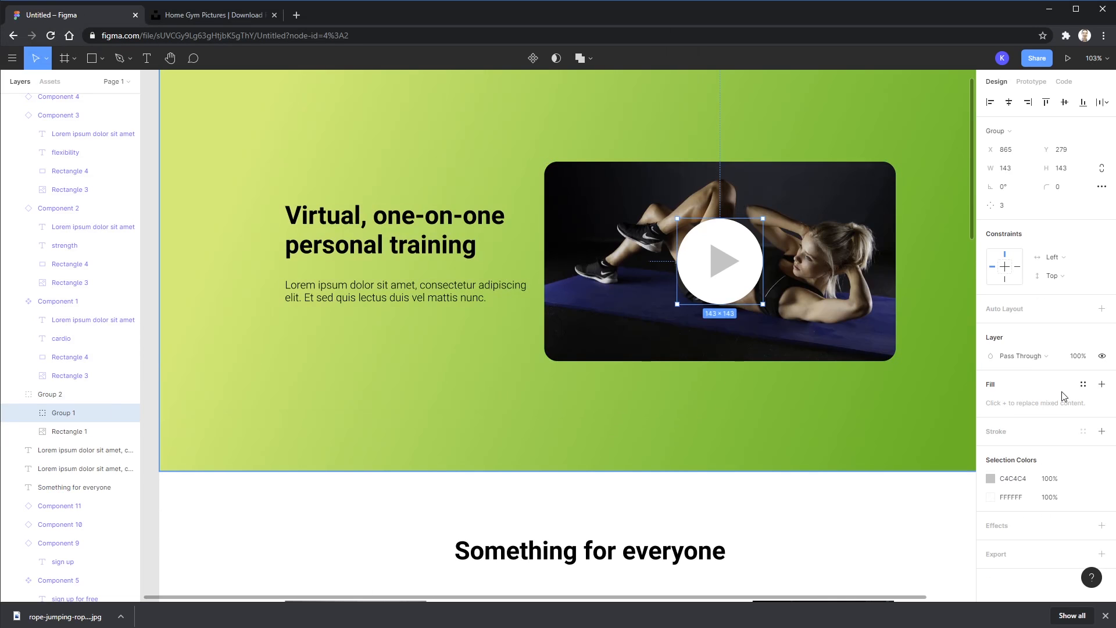
pyautogui.click(1087, 357)
pyautogui.doubleClick(1085, 360)
pyautogui.press('Return')
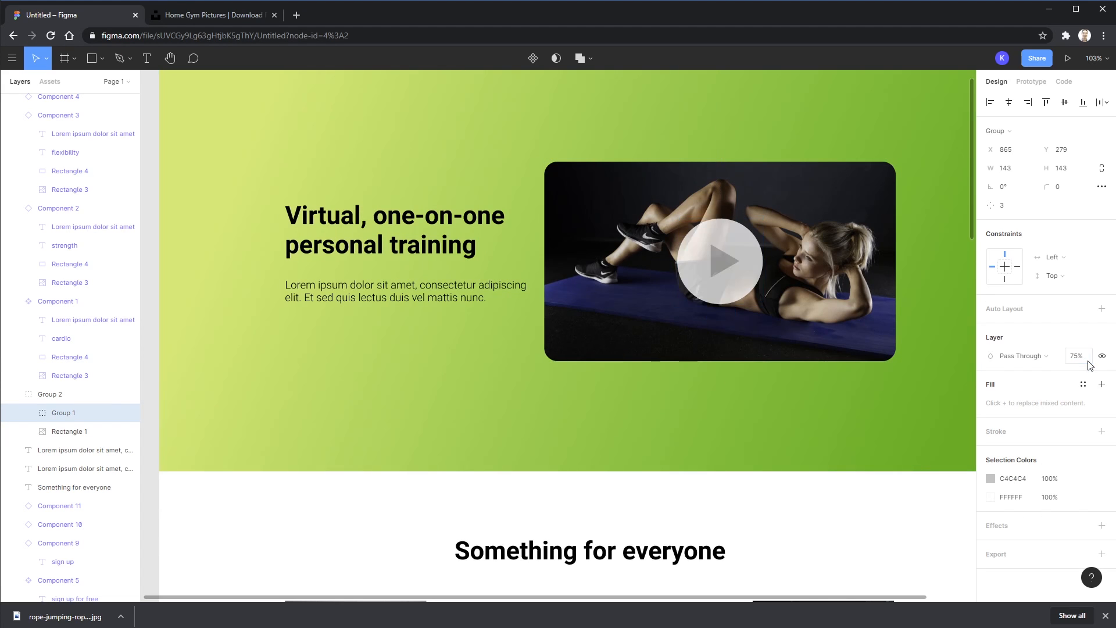
pyautogui.click(830, 508)
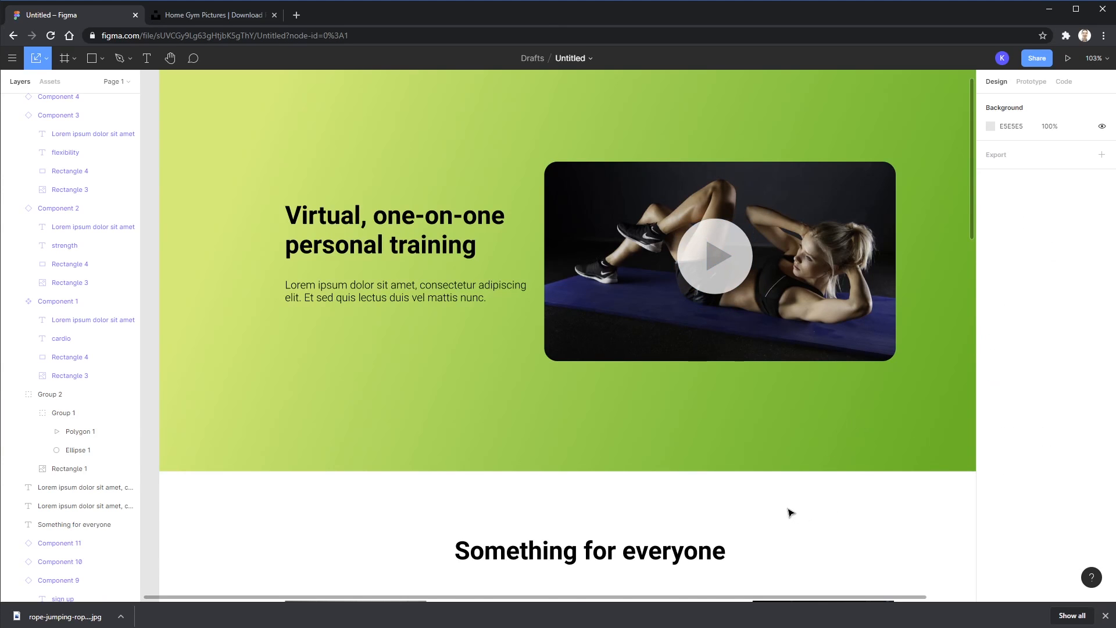
# - Narrow the gray ellipse in the basic plan component so that it becomes a true circle
pyautogui.scroll(1, 789, 512)
pyautogui.scroll(-15, 787, 506)
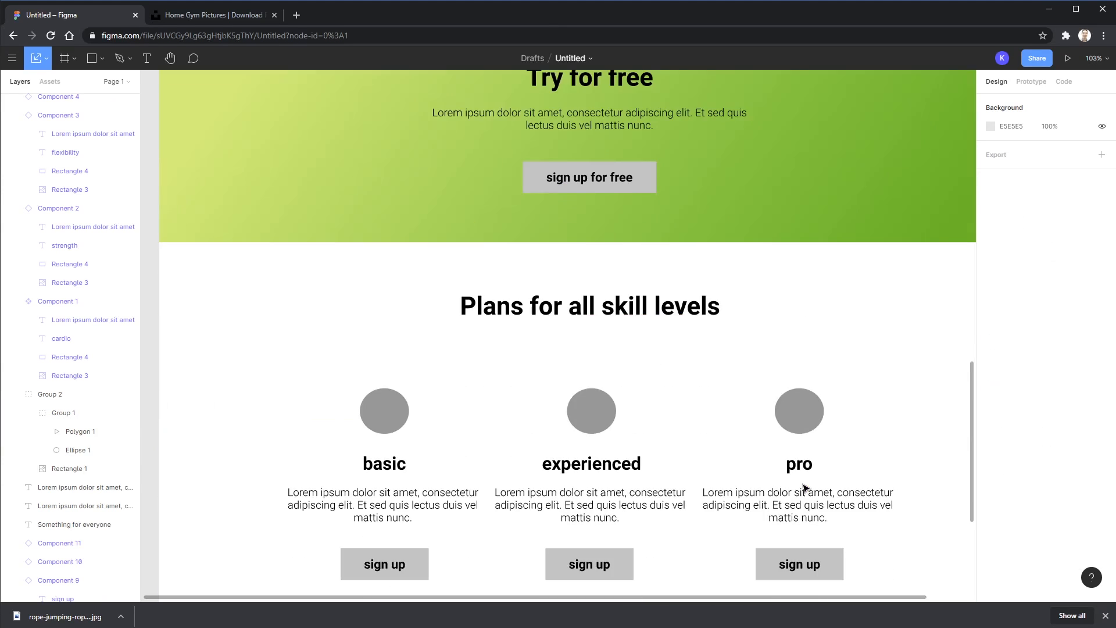
pyautogui.scroll(-1, 803, 484)
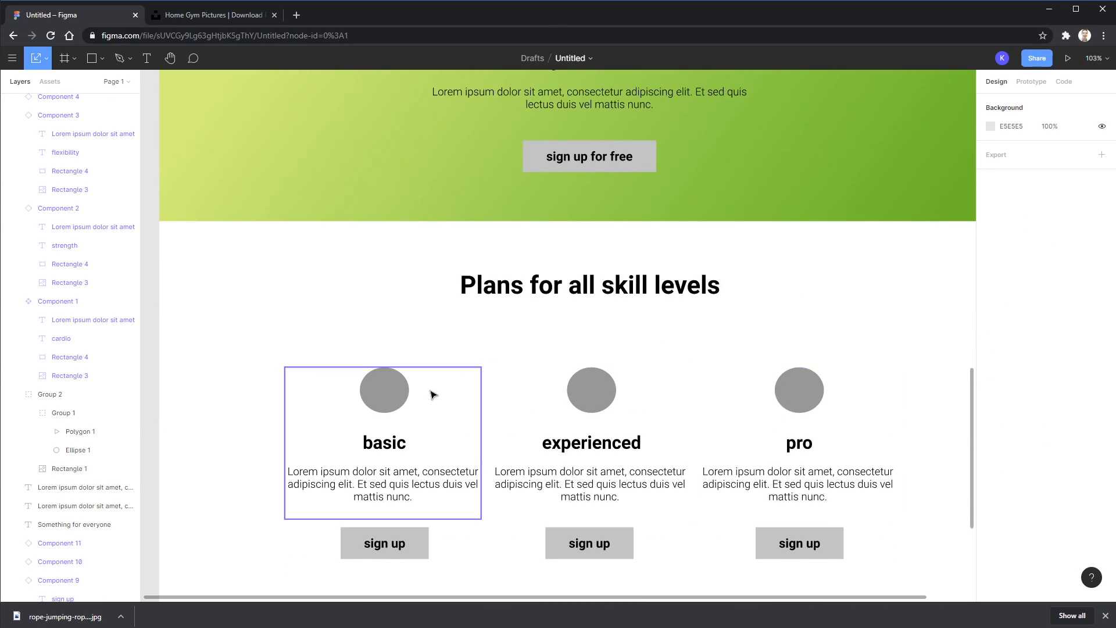
pyautogui.doubleClick(400, 398)
pyautogui.moveTo(407, 394); pyautogui.dragTo(406, 393)
pyautogui.click(880, 329)
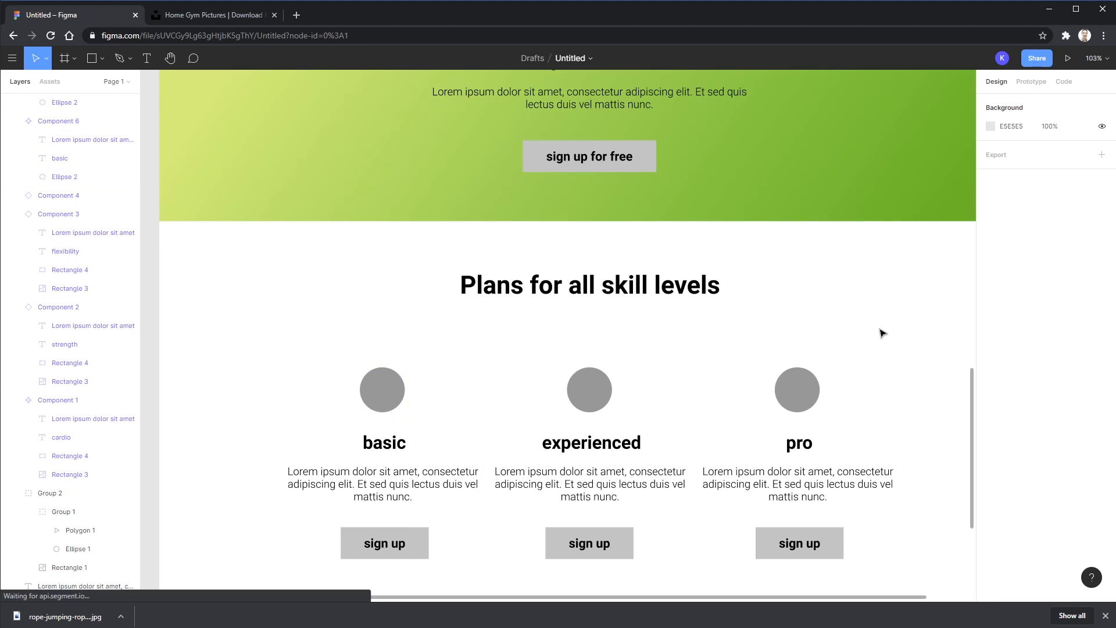
# - Review the sign-up button, hero gradient background, category cards and Try for free section before choosing an accent color
pyautogui.scroll(-2, 881, 337)
pyautogui.scroll(5, 862, 402)
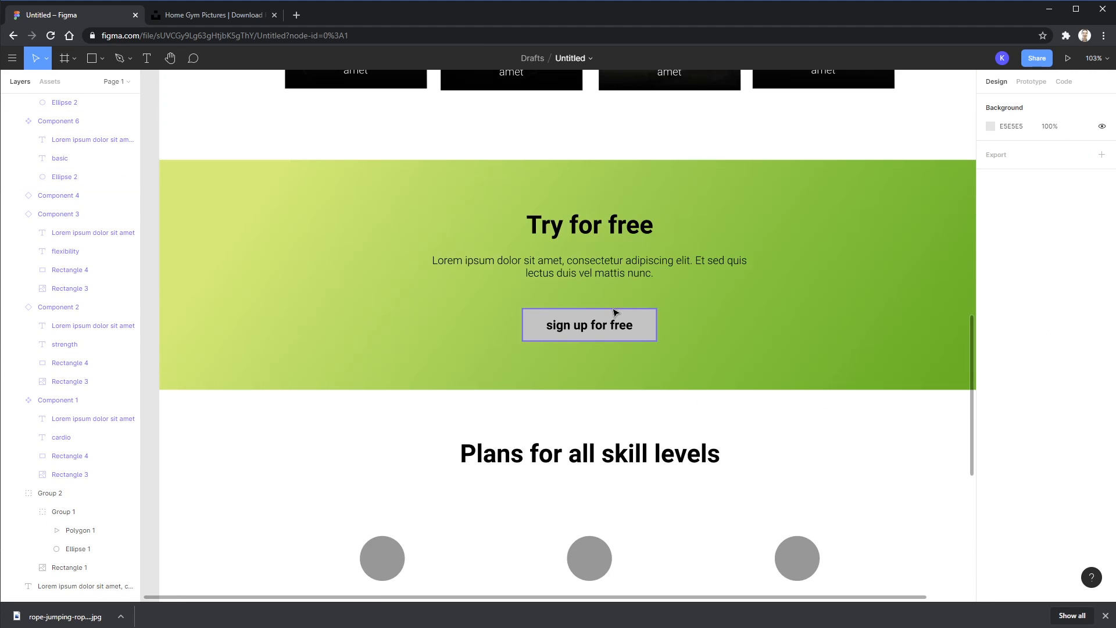
pyautogui.click(652, 324)
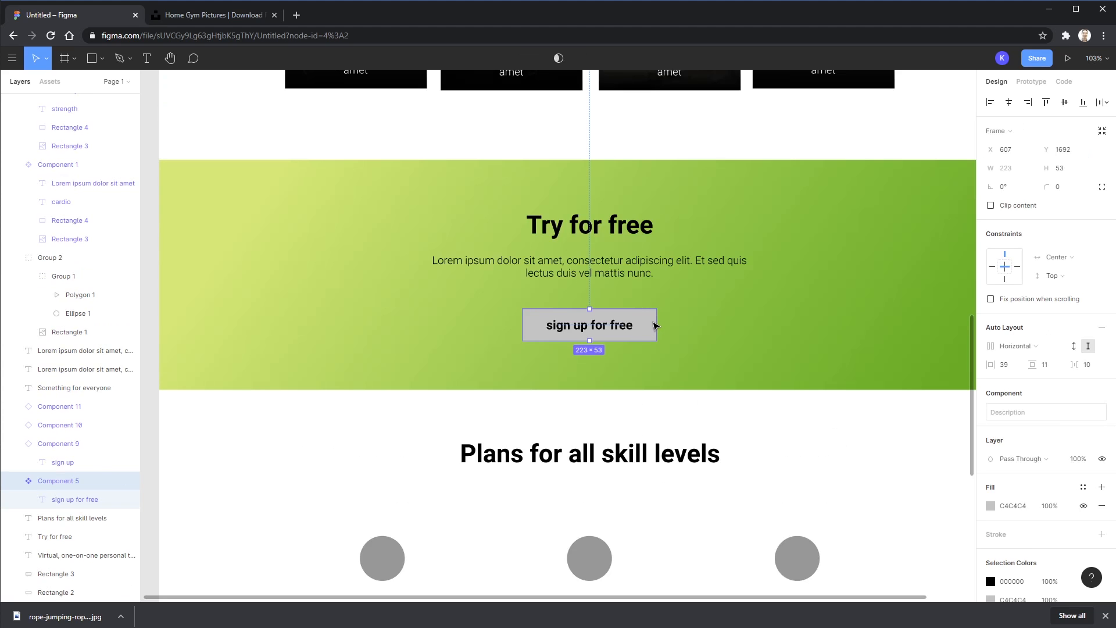
pyautogui.scroll(14, 655, 324)
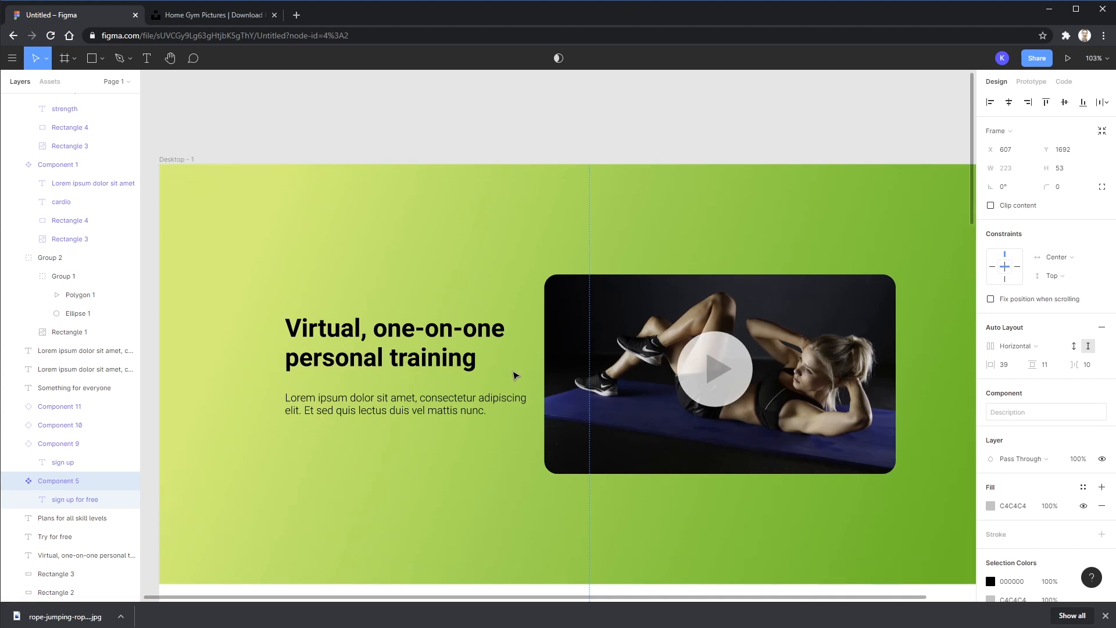
pyautogui.click(386, 465)
pyautogui.scroll(-4, 470, 384)
pyautogui.scroll(-2, 470, 382)
pyautogui.scroll(1, 549, 387)
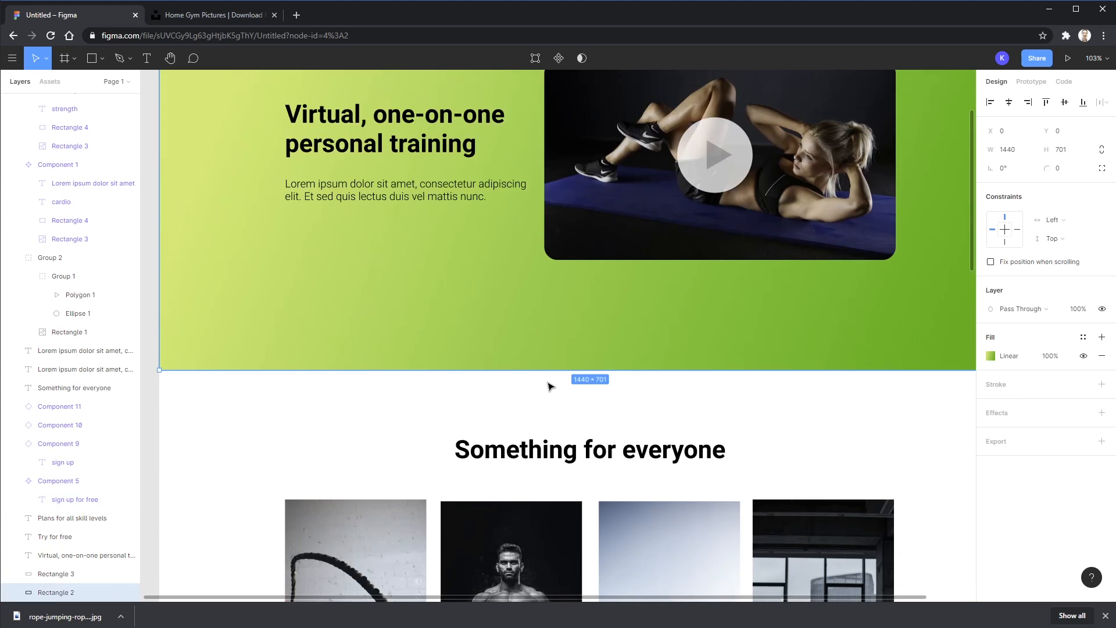
pyautogui.scroll(-1, 845, 390)
pyautogui.scroll(-4, 920, 388)
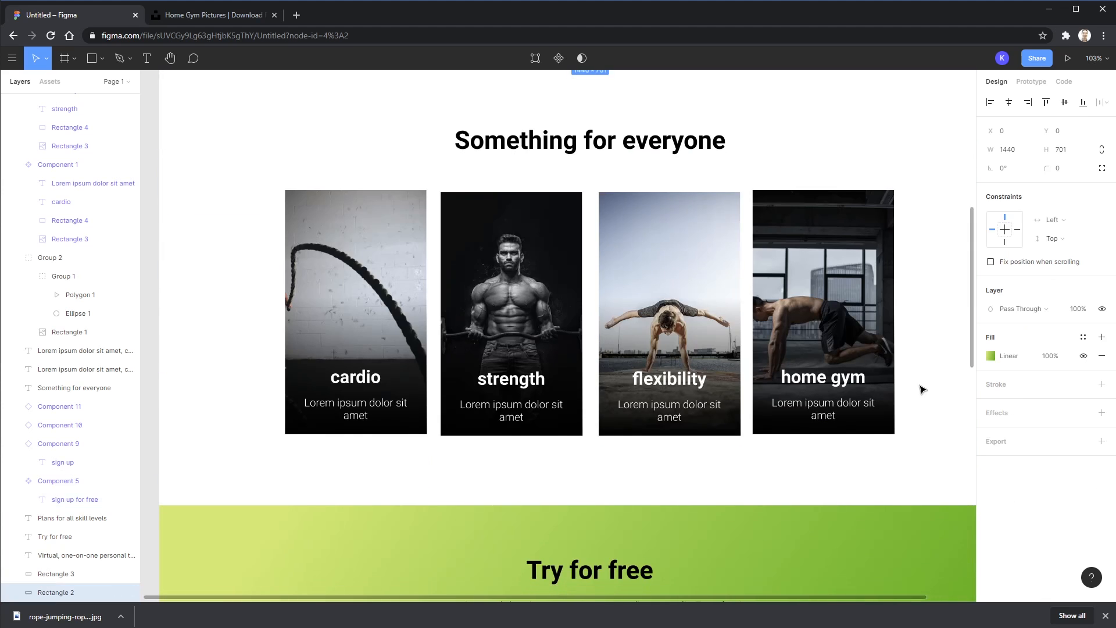
pyautogui.scroll(-1, 920, 388)
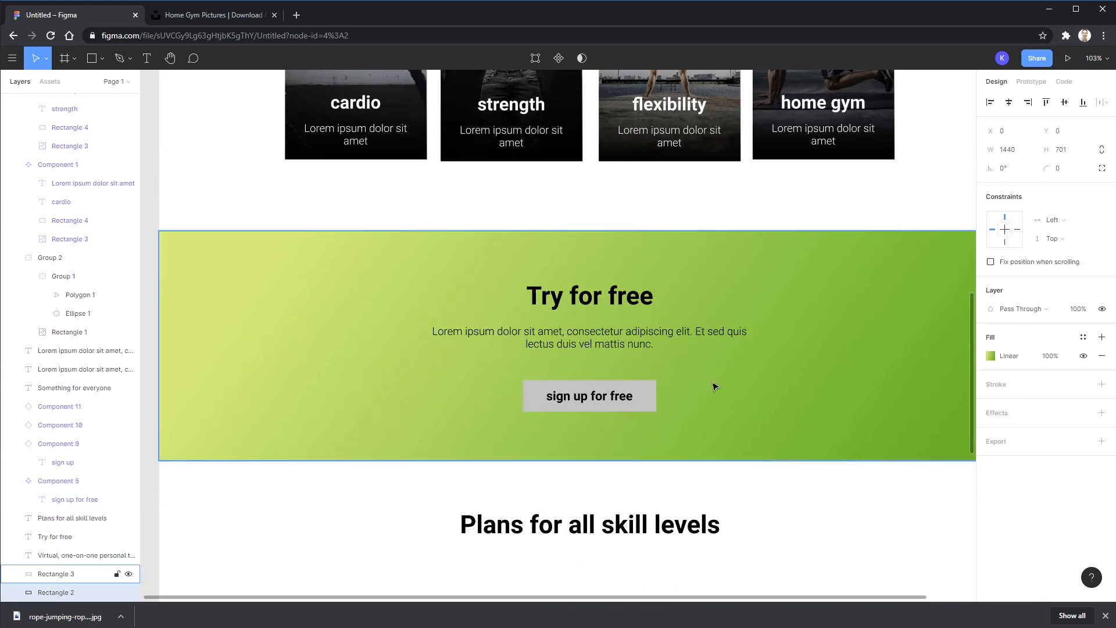
# - Fill the sign up for free button in the Try for free section with dark purple 301C81
pyautogui.click(531, 389)
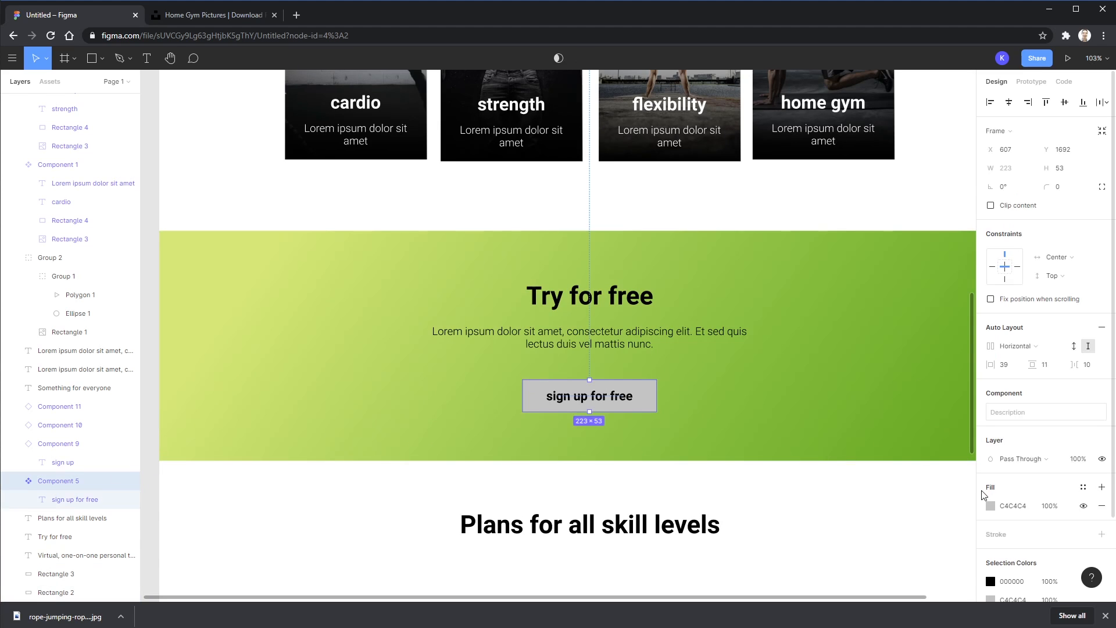
pyautogui.click(990, 506)
pyautogui.moveTo(916, 465); pyautogui.dragTo(934, 464)
pyautogui.moveTo(922, 389); pyautogui.dragTo(946, 380)
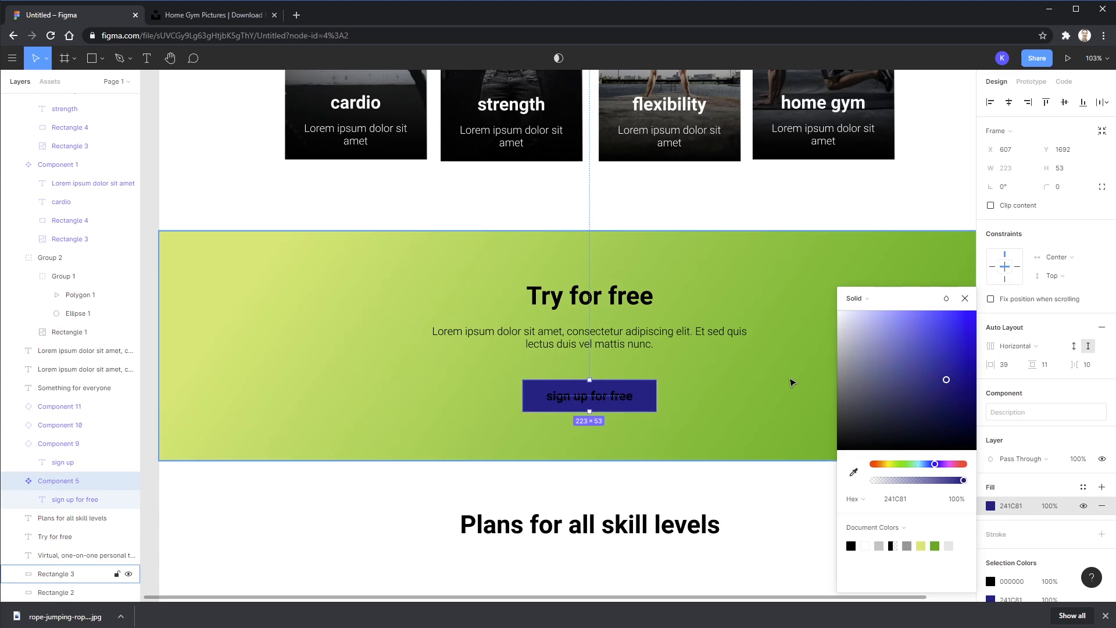
pyautogui.moveTo(935, 466); pyautogui.dragTo(937, 465)
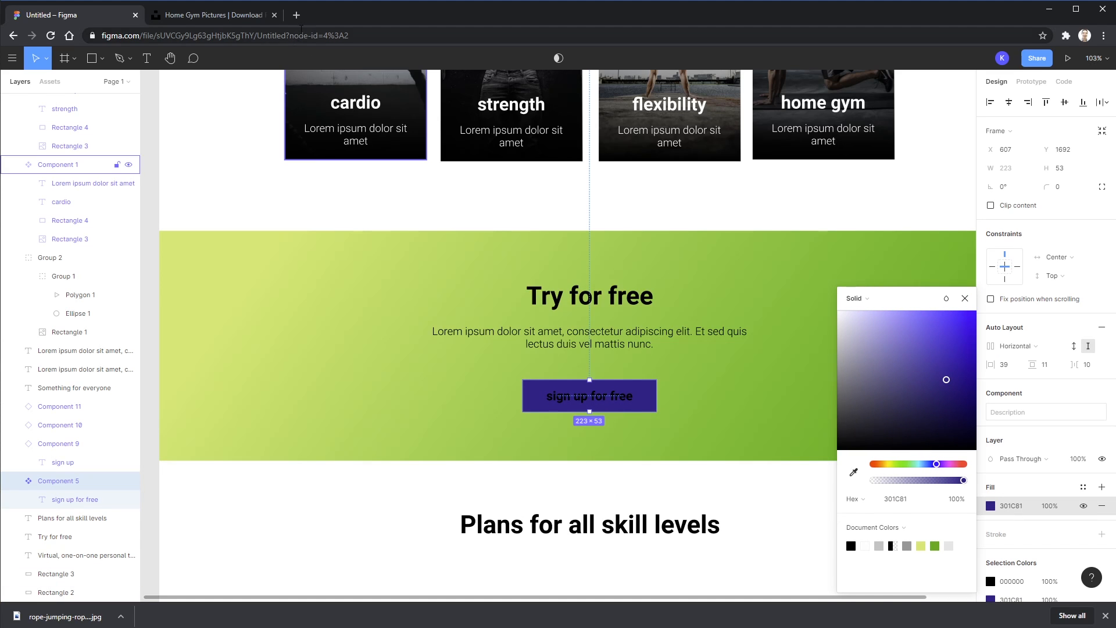
# - Open coolors.co and mycolor.space in separate new browser tabs
pyautogui.click(296, 16)
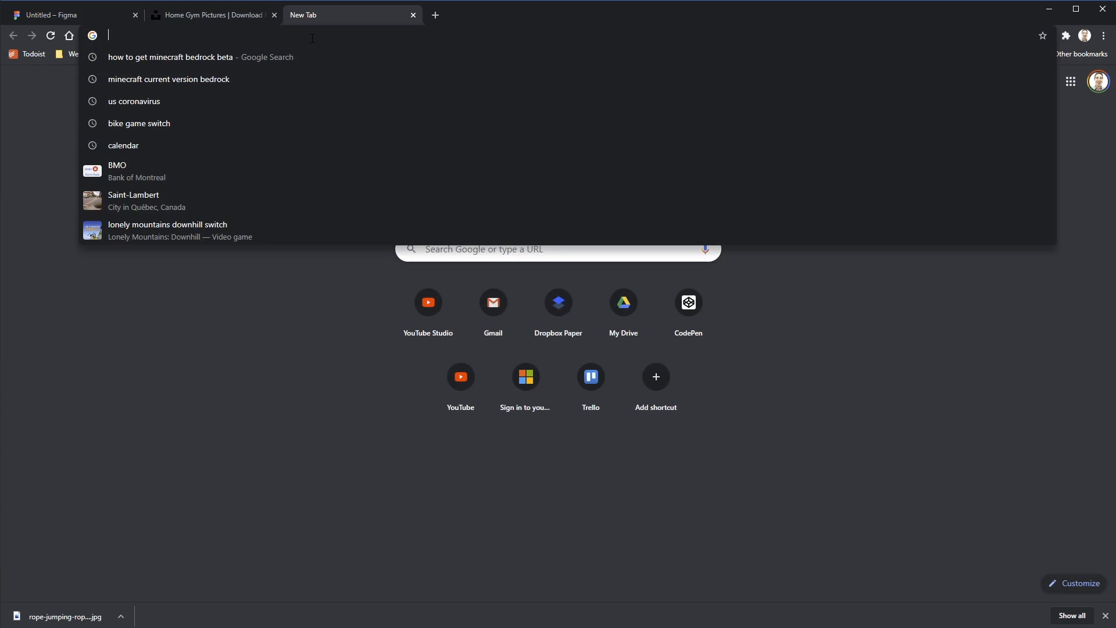
pyautogui.write('coolors.co')
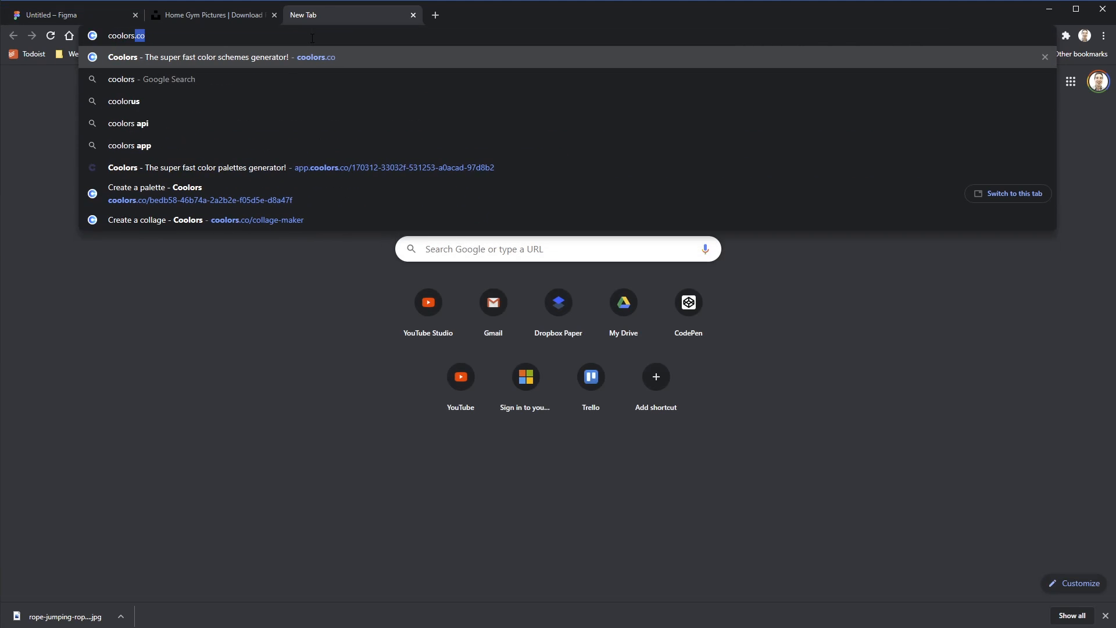
pyautogui.press('Return')
pyautogui.hotkey('ctrl', 't')
pyautogui.write('mycolor.space')
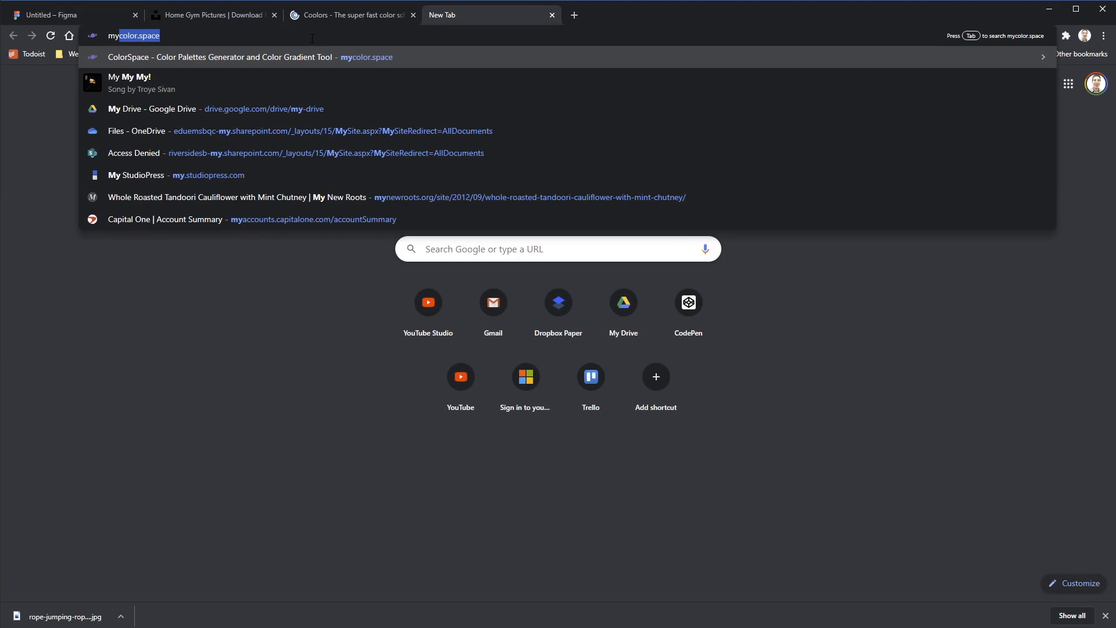
pyautogui.press('Return')
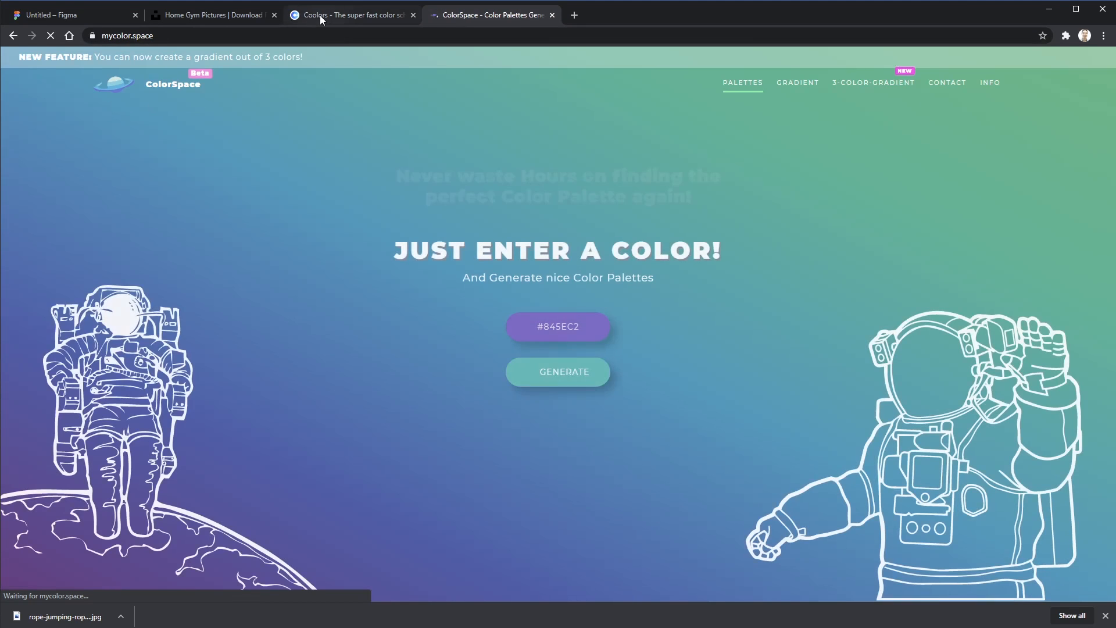
# - Start the Coolors palette generator and examine the palettes ColorSpace generates from its default color #845EC2
pyautogui.click(320, 15)
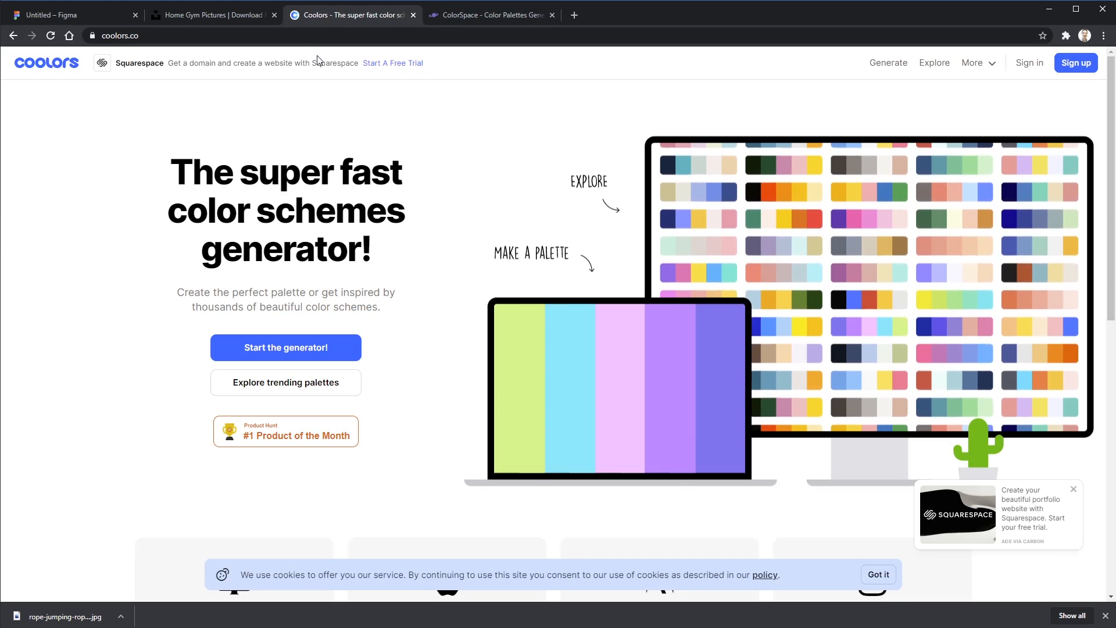
pyautogui.click(314, 350)
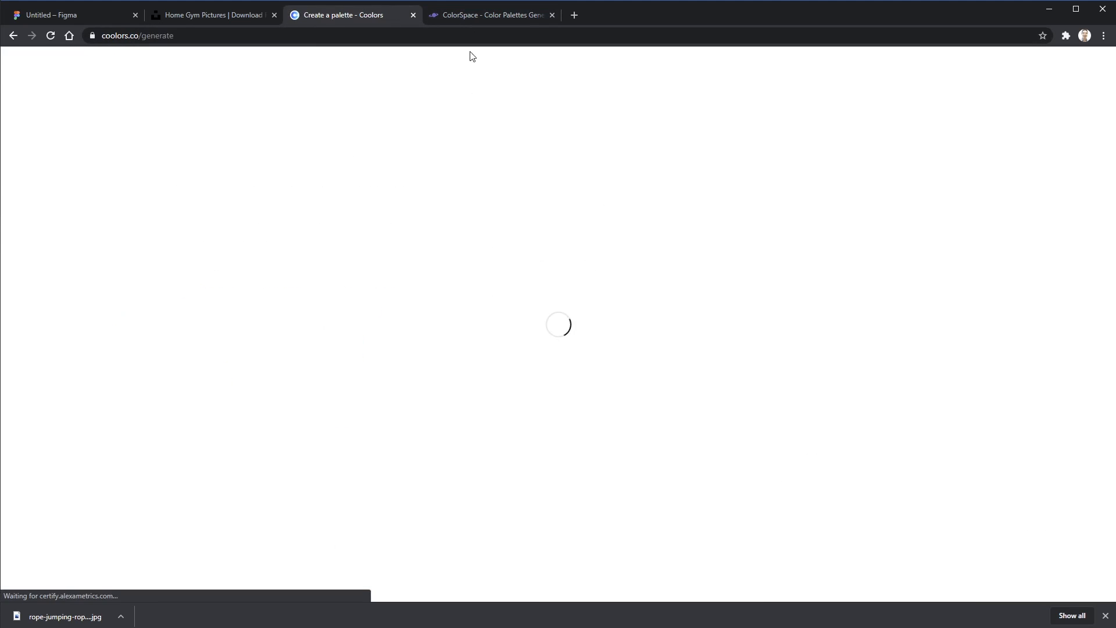
pyautogui.click(476, 13)
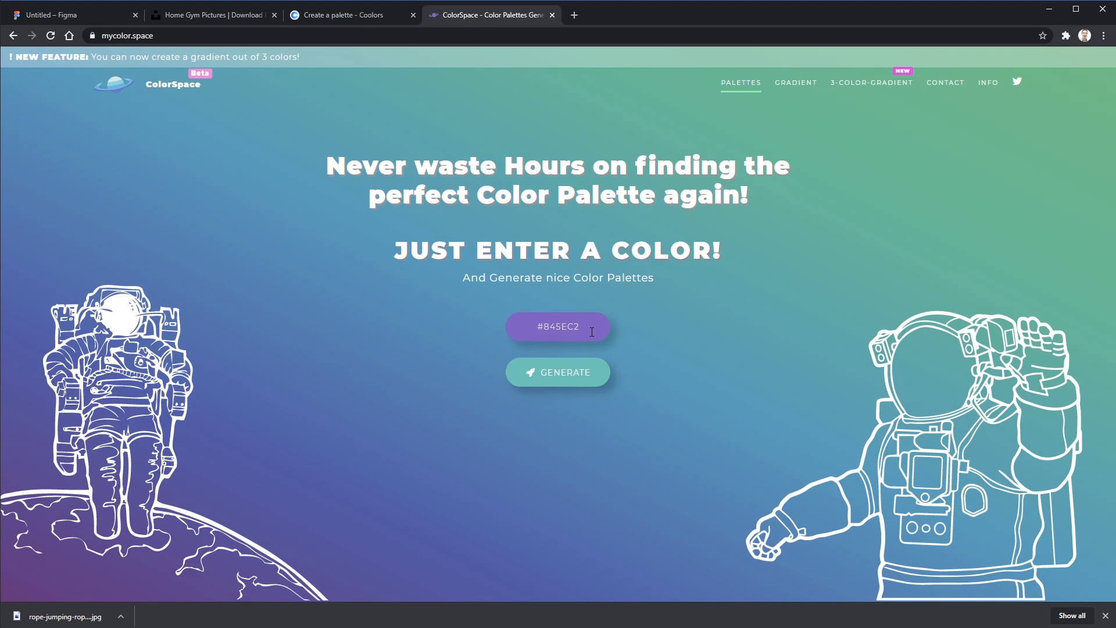
pyautogui.click(567, 374)
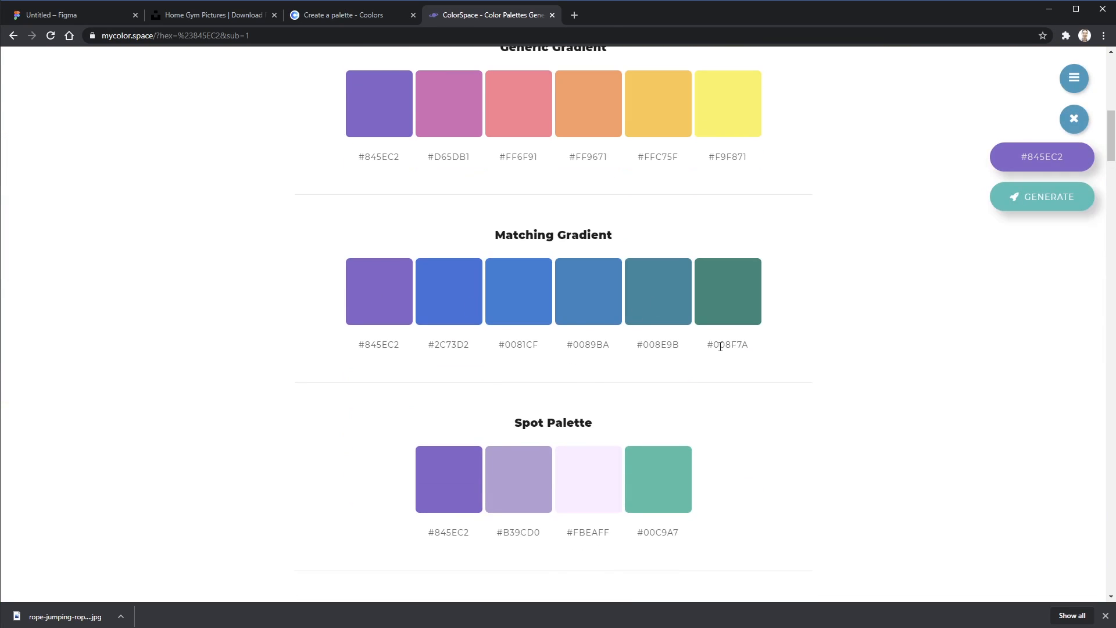
pyautogui.scroll(8, 720, 346)
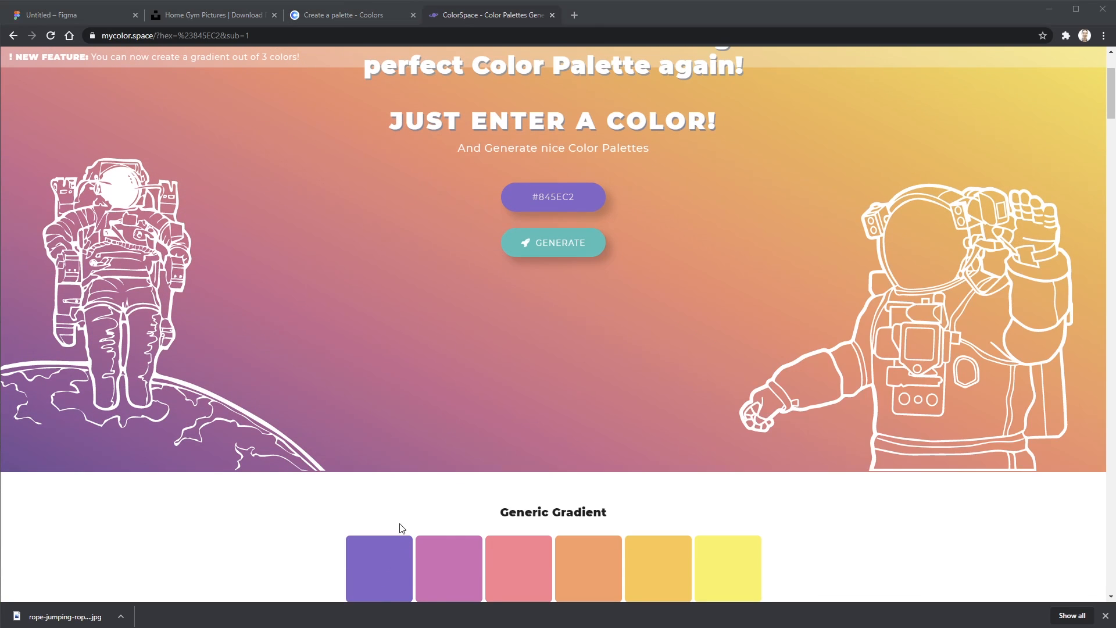
# - Back in Figma, sample the gradient's light green D1F177 onto the Try for free heading and copy its hex code
pyautogui.click(65, 18)
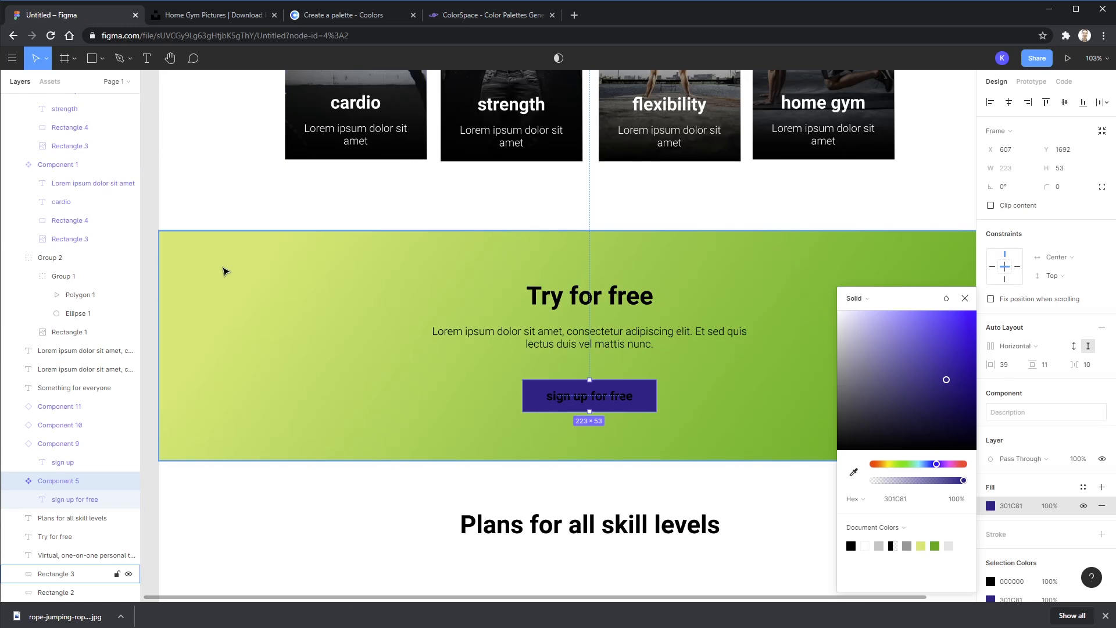
pyautogui.click(226, 270)
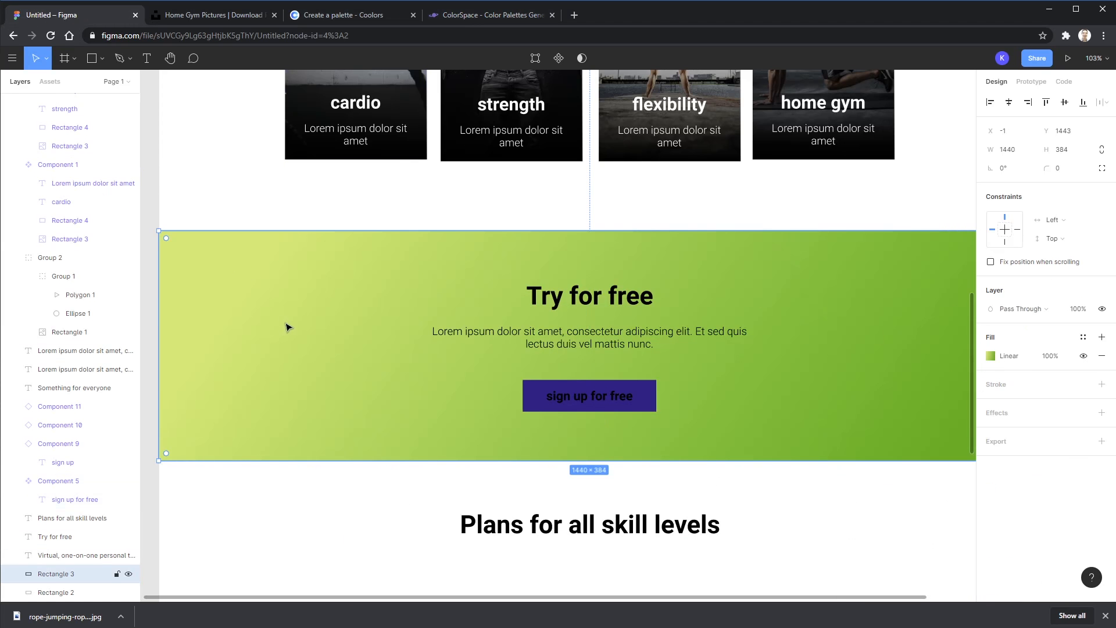
pyautogui.click(585, 301)
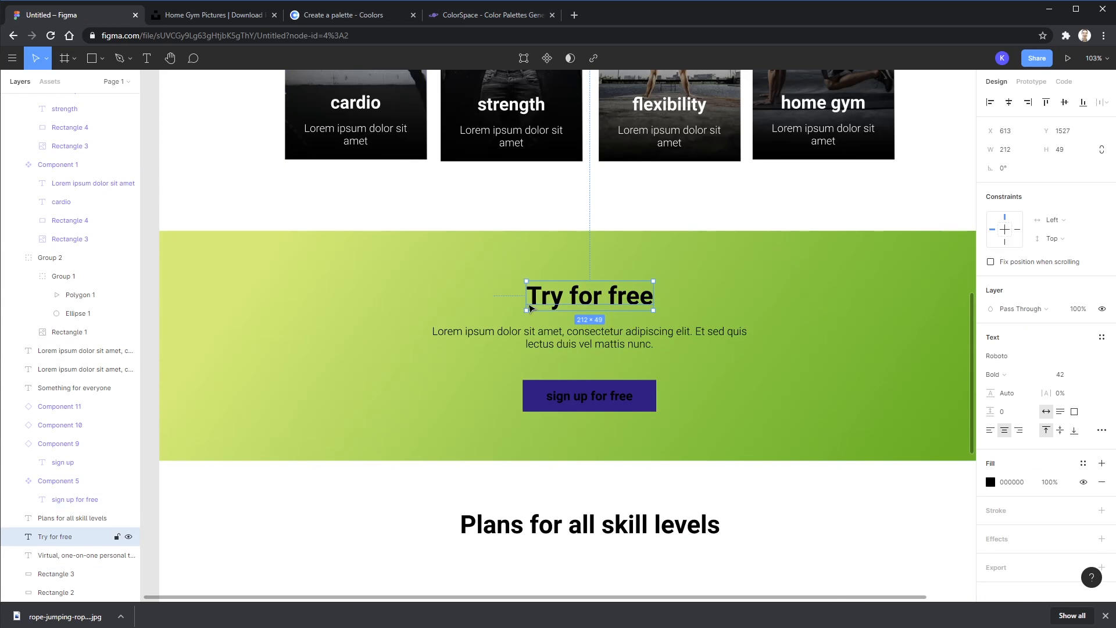
pyautogui.press('i')
pyautogui.click(173, 241)
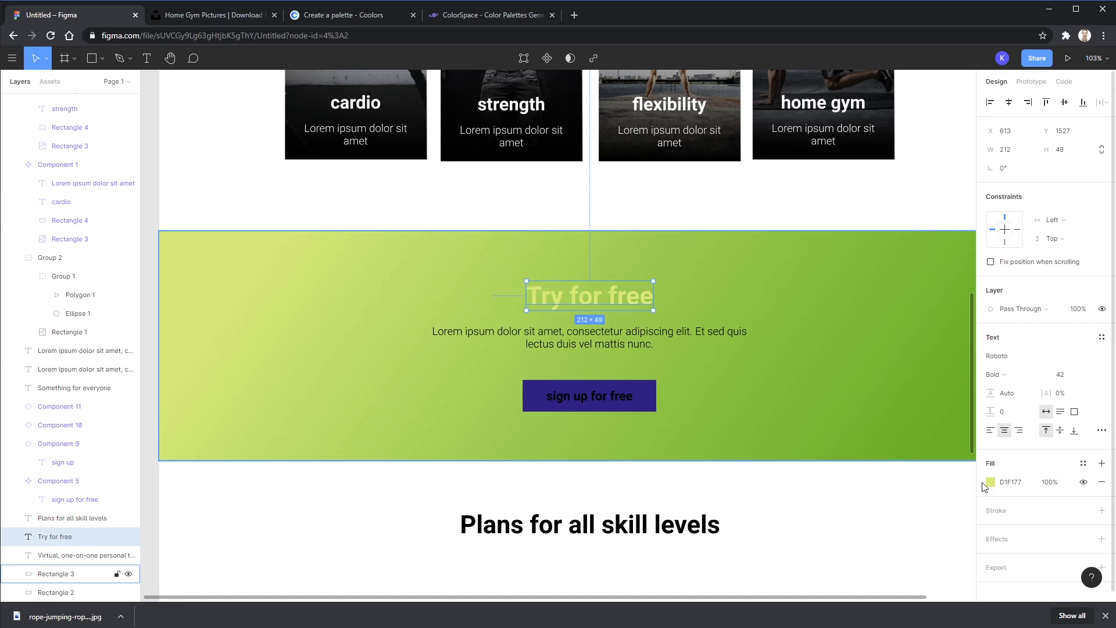
pyautogui.click(1008, 483)
pyautogui.hotkey('ctrl', 'c')
# - Switch to ColorSpace and generate palettes from the color #D1F177
pyautogui.click(473, 20)
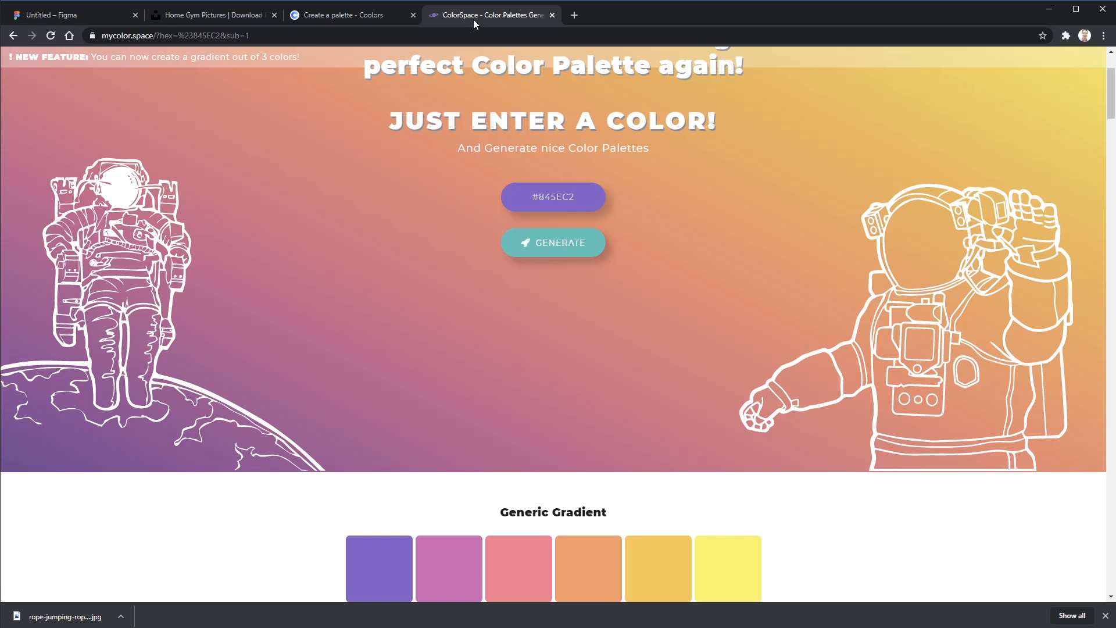
pyautogui.click(555, 197)
pyautogui.hotkey('ctrl', 'v')
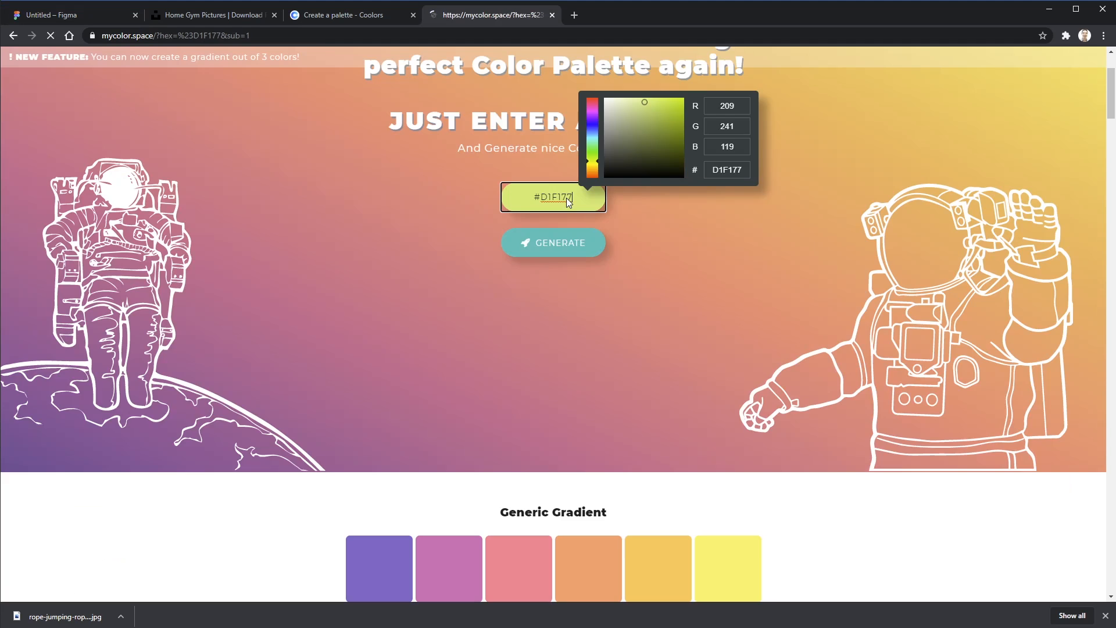
pyautogui.click(568, 250)
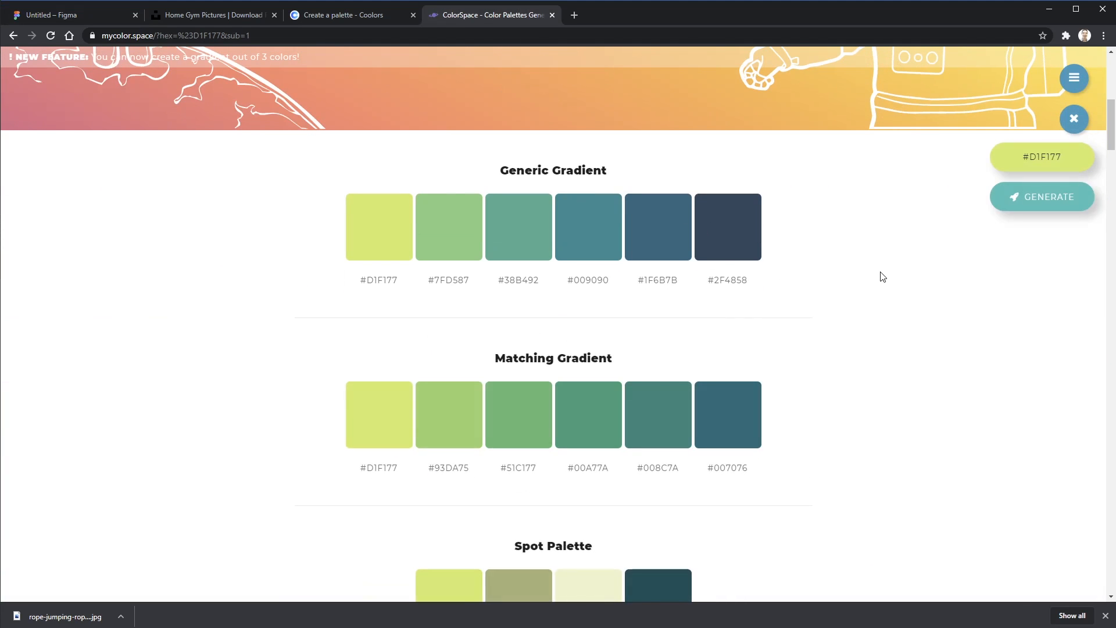
# - Copy the teal #006E73 from the Switch Palette and return to the Figma design
pyautogui.scroll(-10, 748, 271)
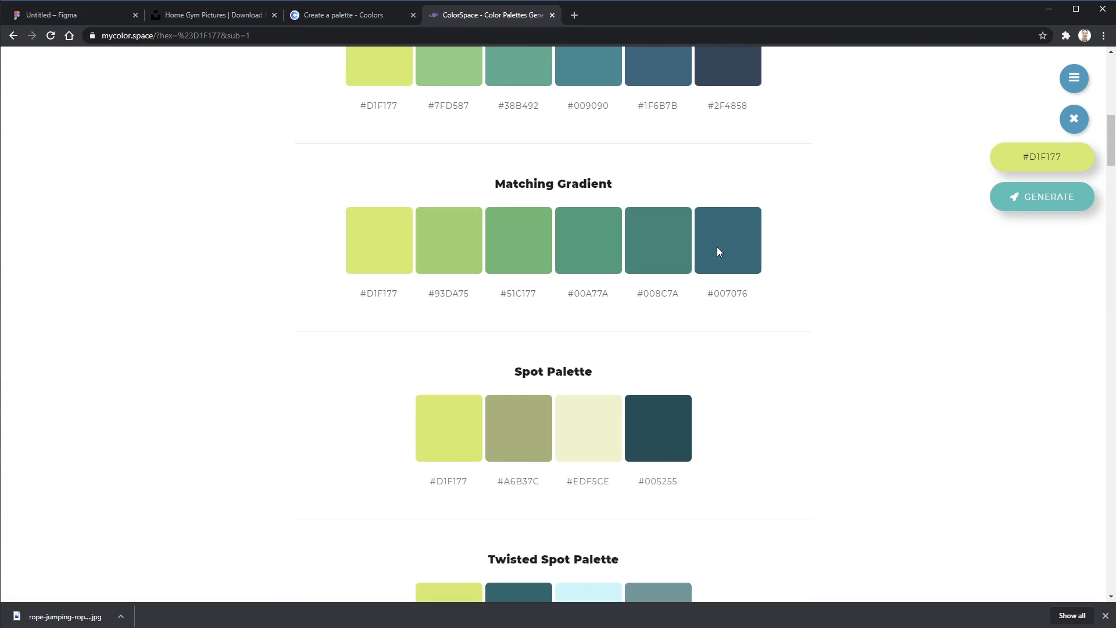
pyautogui.scroll(-7, 786, 280)
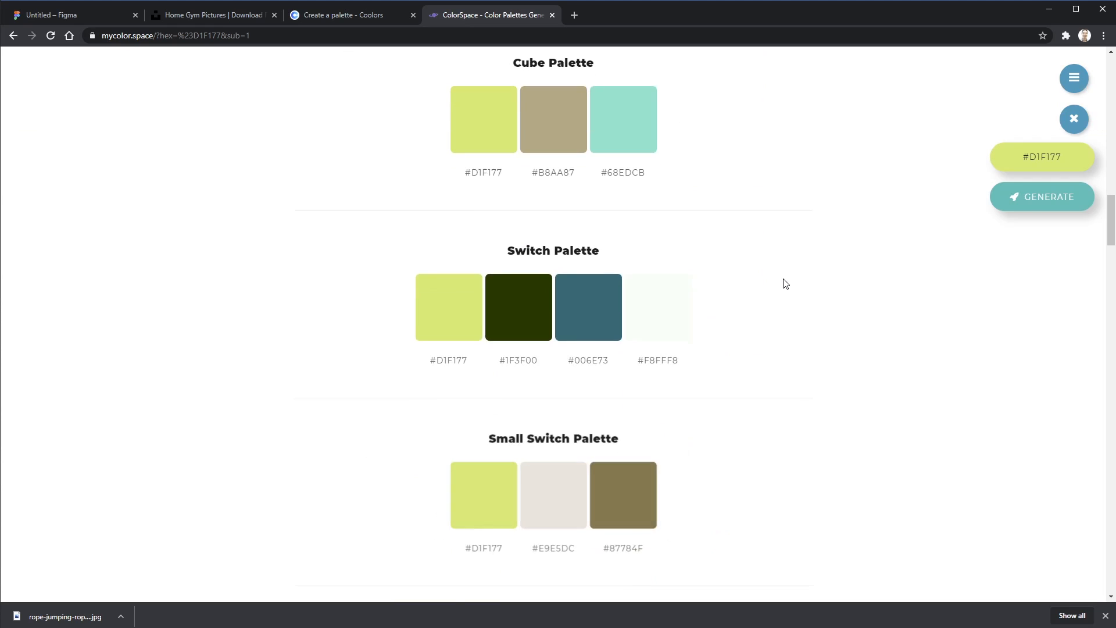
pyautogui.click(588, 360)
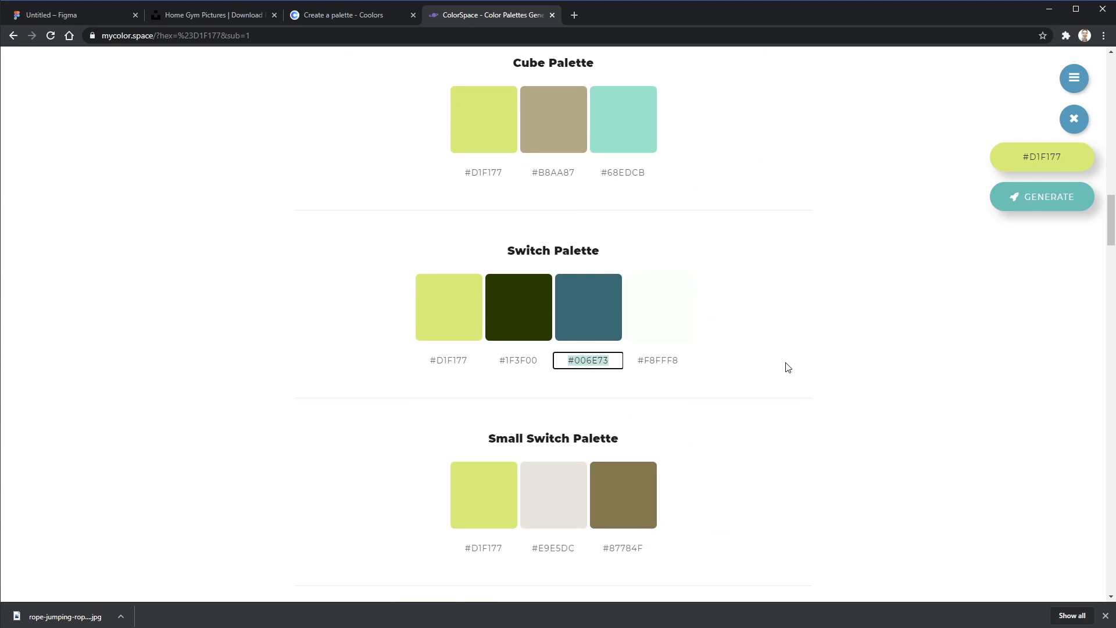
pyautogui.click(65, 15)
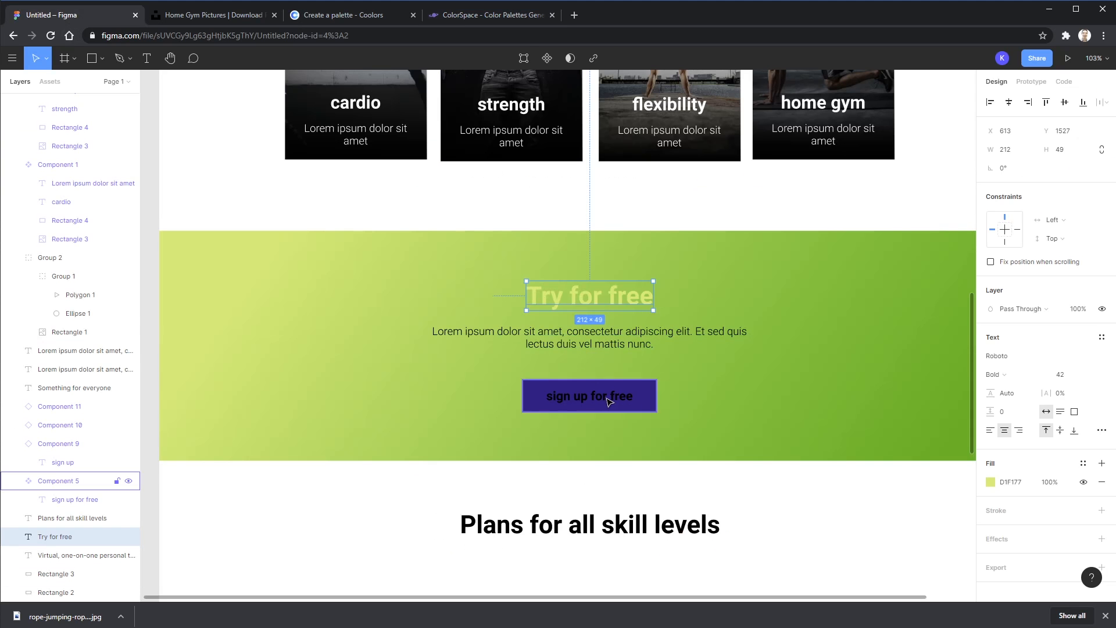
# - Set the fill of the sign up for free button to the copied teal 006E73
pyautogui.click(655, 393)
pyautogui.click(1035, 509)
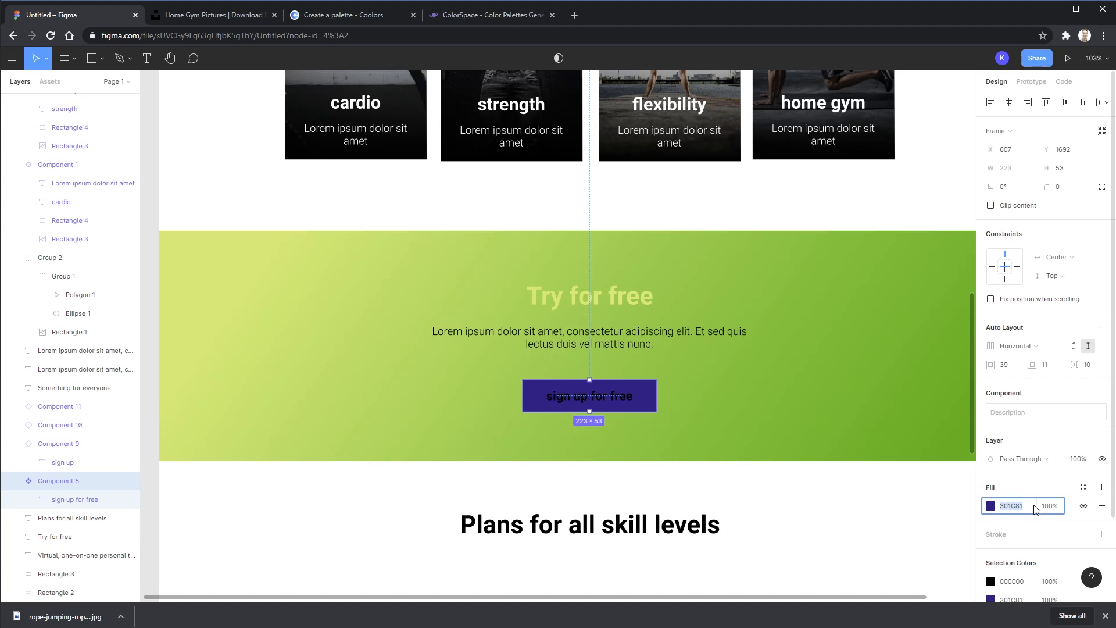
pyautogui.press('Return')
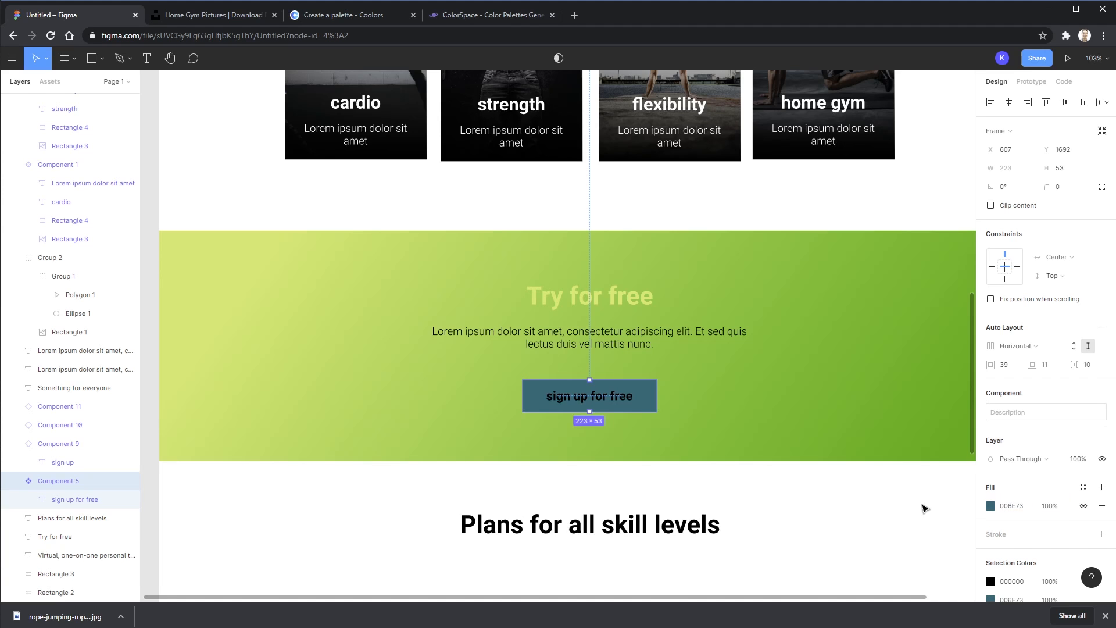
pyautogui.press('Escape')
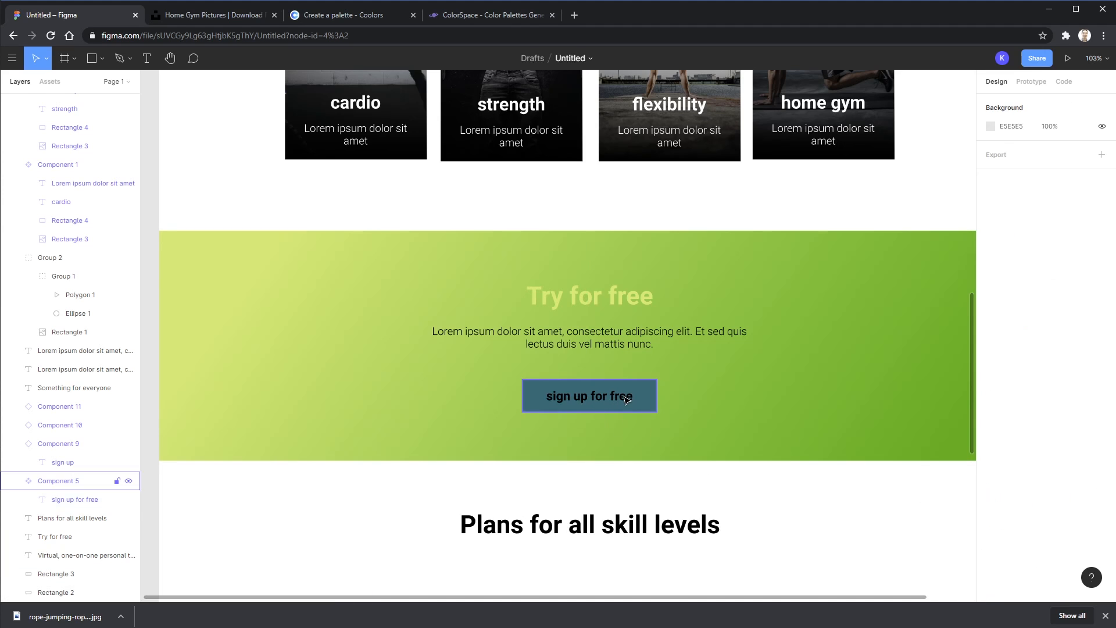
pyautogui.click(624, 401)
# - Recolor the Try for free heading black by sampling 000000 from the Plans for all skill levels heading
pyautogui.click(640, 309)
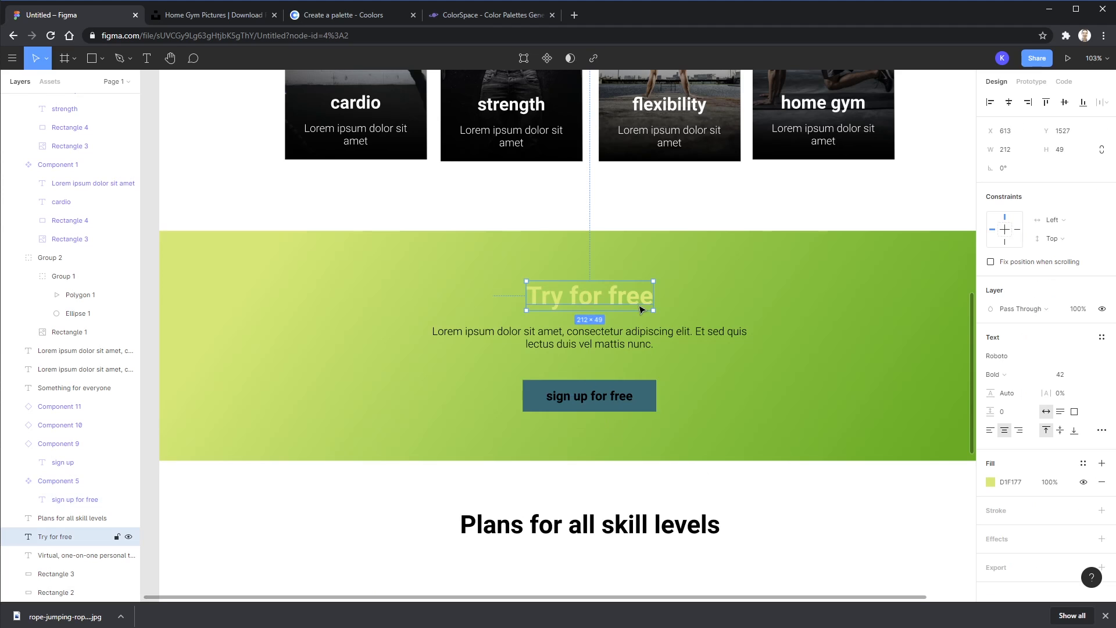
pyautogui.press('i')
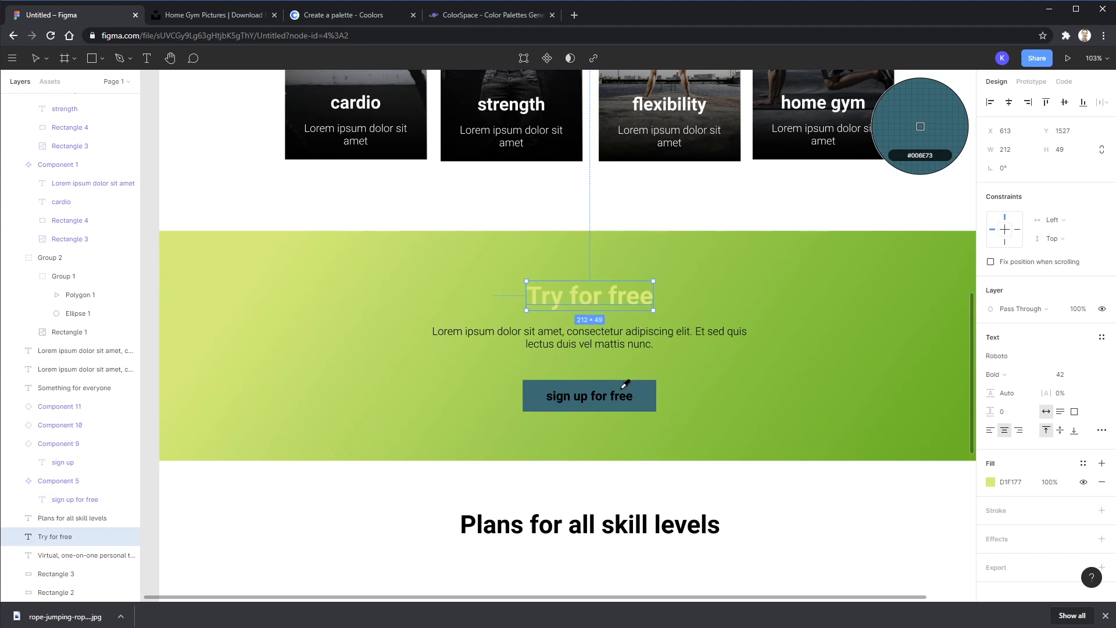
pyautogui.click(621, 519)
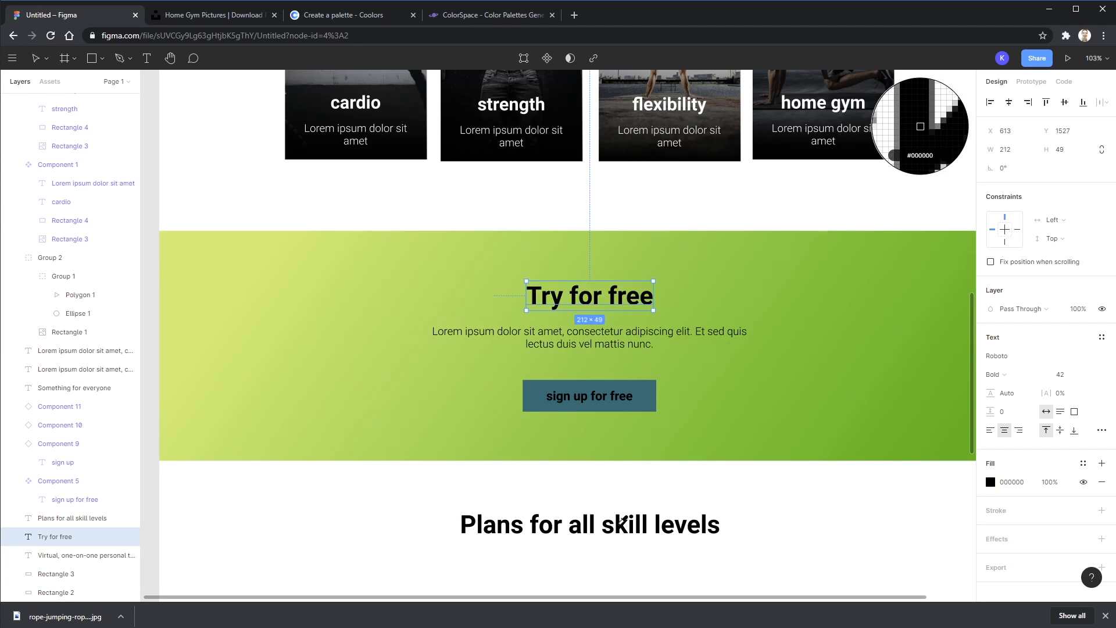
# - Try the button's teal 006E73 on the Try for free heading and undo it
pyautogui.press('i')
pyautogui.click(652, 378)
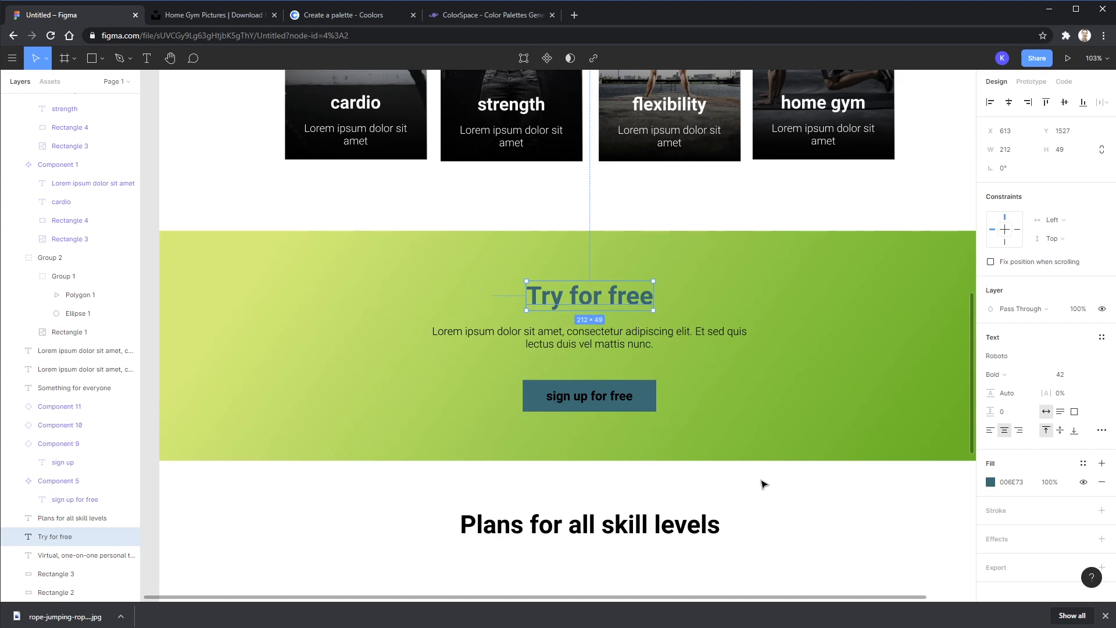
pyautogui.hotkey('ctrl', 'z')
# - Change the sign up for free button's label color to white
pyautogui.click(621, 399)
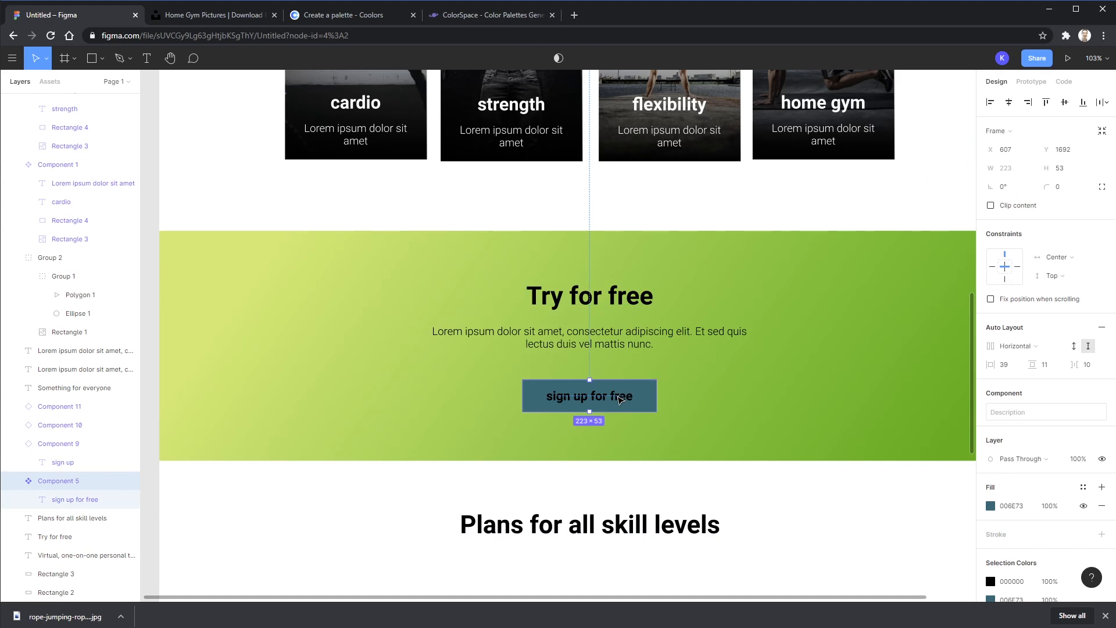
pyautogui.doubleClick(621, 398)
pyautogui.click(991, 389)
pyautogui.moveTo(872, 332); pyautogui.dragTo(782, 287)
pyautogui.click(392, 480)
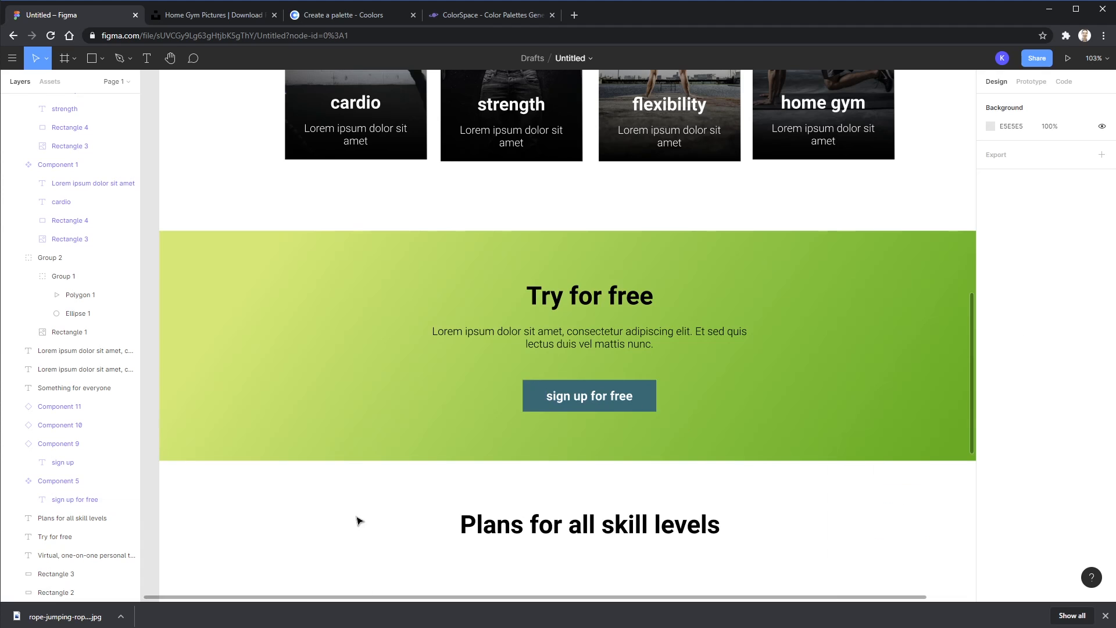
# - Move the sign up for free button up until it sits 24 px below the paragraph
pyautogui.moveTo(598, 401); pyautogui.dragTo(599, 394)
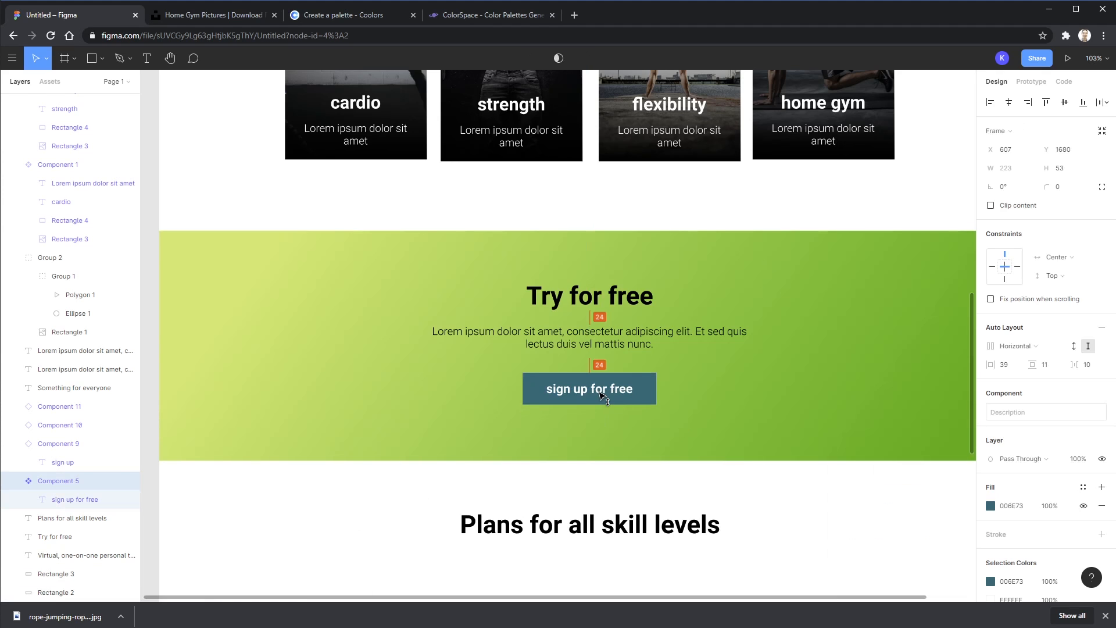
pyautogui.click(631, 500)
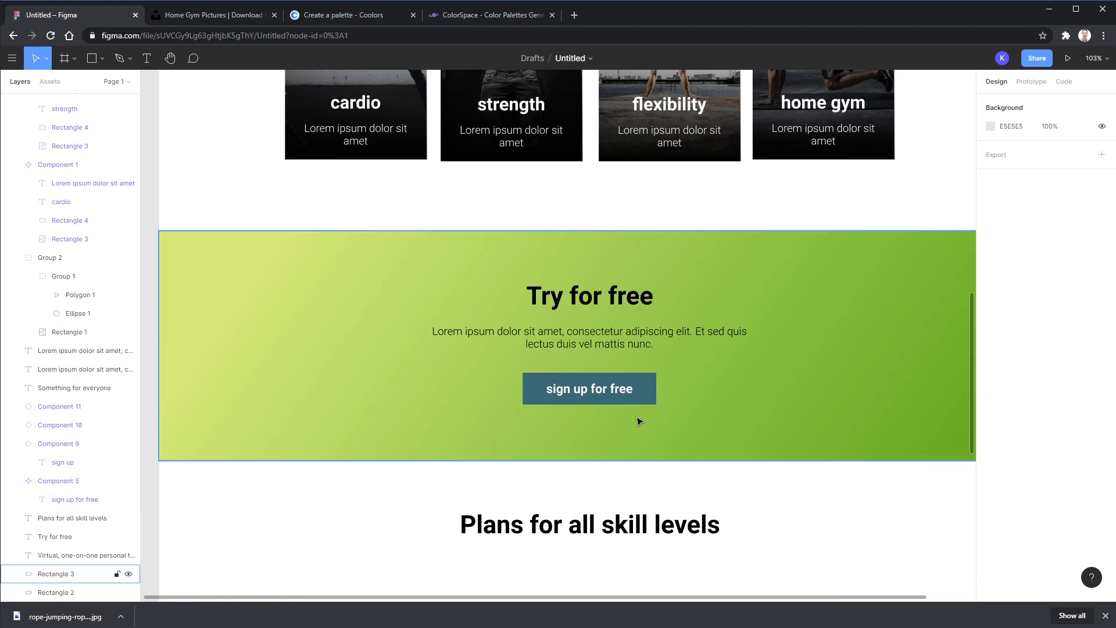
pyautogui.click(645, 374)
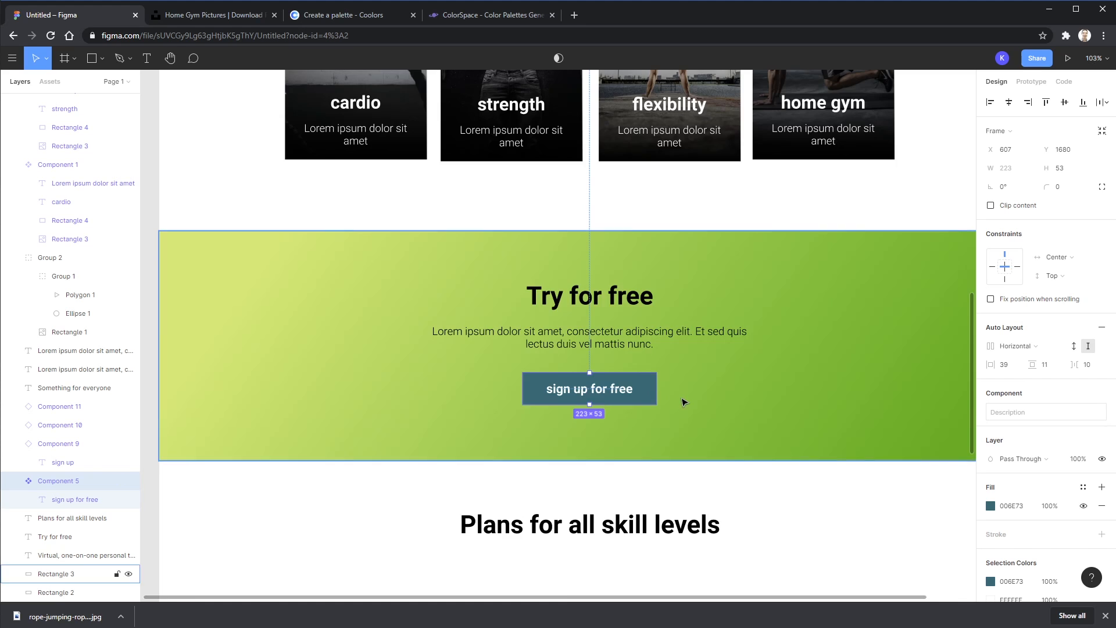
# - Round the corners of the cardio card's image to a radius of 20 in the main card component
pyautogui.scroll(4, 639, 384)
pyautogui.scroll(-3, 637, 389)
pyautogui.scroll(5, 632, 394)
pyautogui.scroll(5, 632, 396)
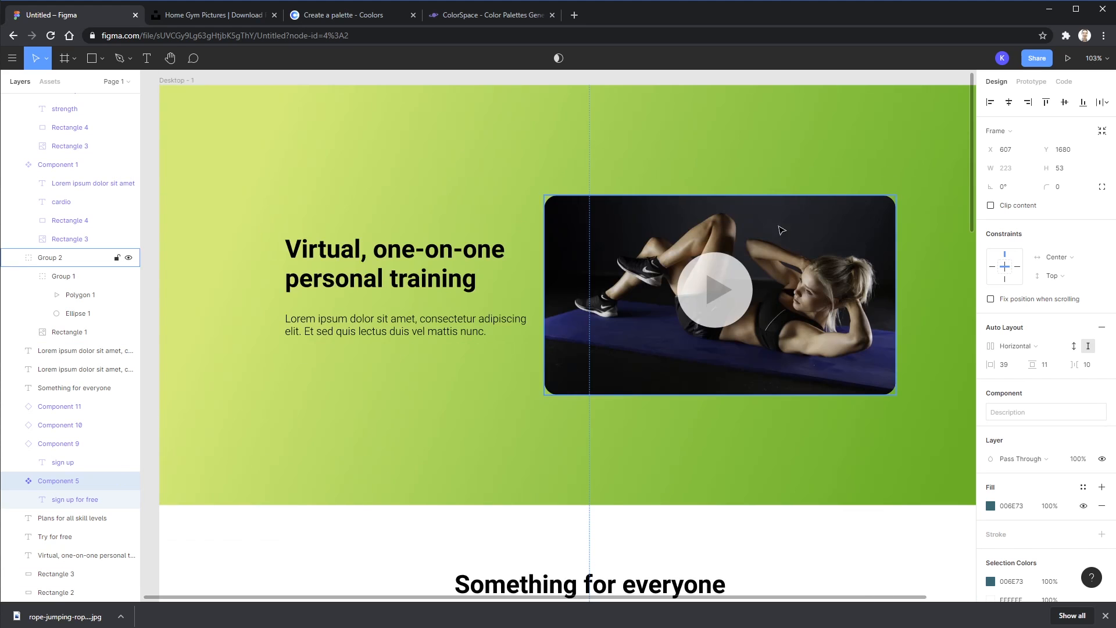
pyautogui.scroll(-6, 888, 354)
pyautogui.click(843, 332)
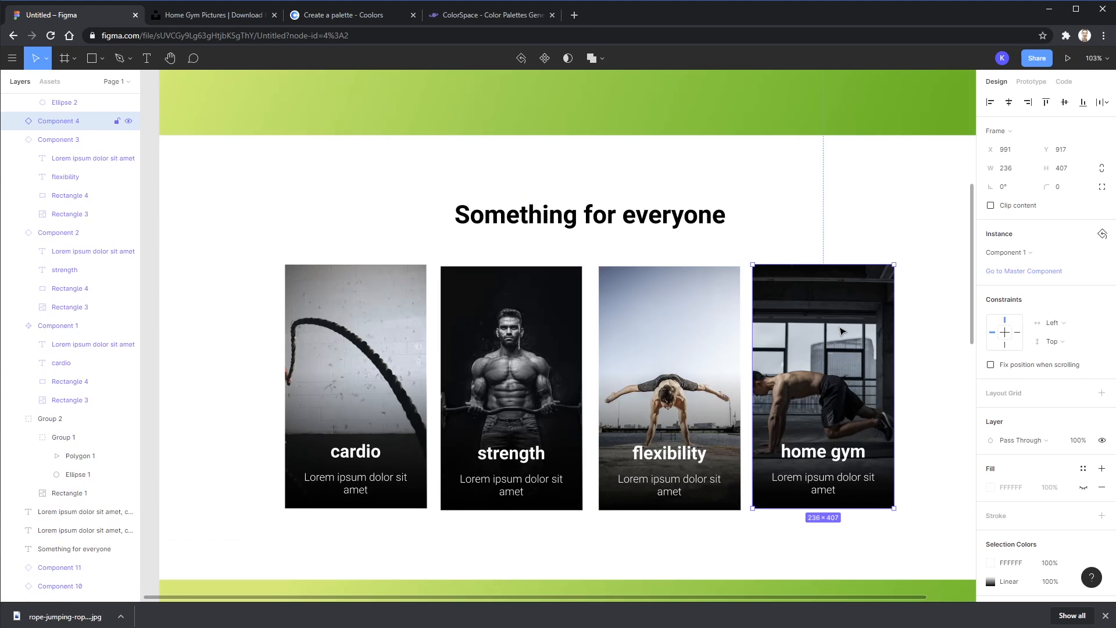
pyautogui.doubleClick(381, 298)
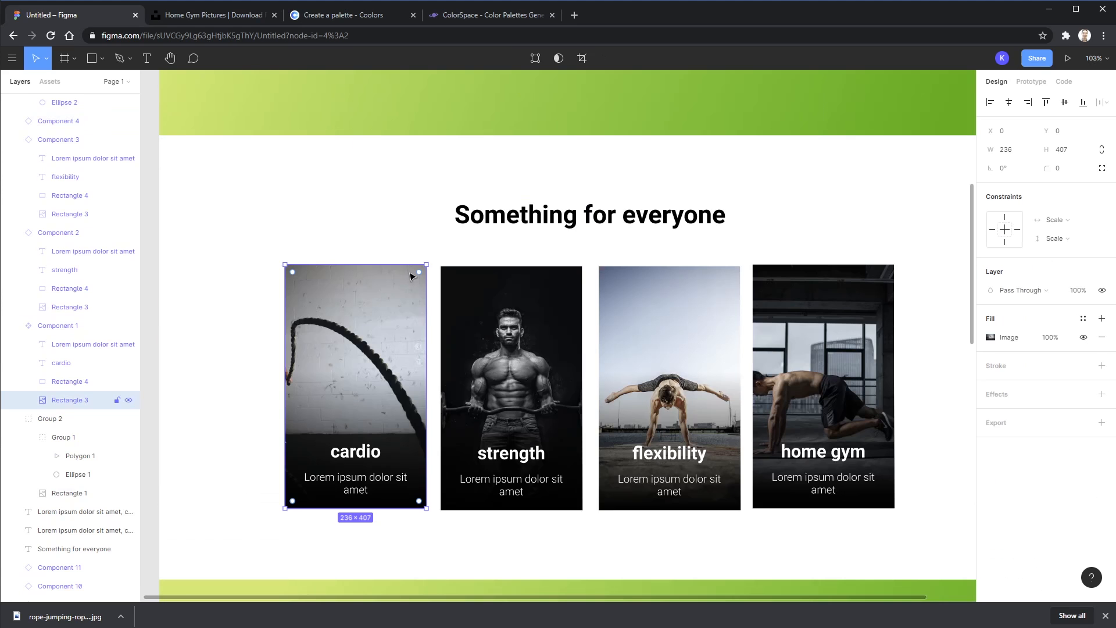
pyautogui.moveTo(419, 272); pyautogui.dragTo(414, 278)
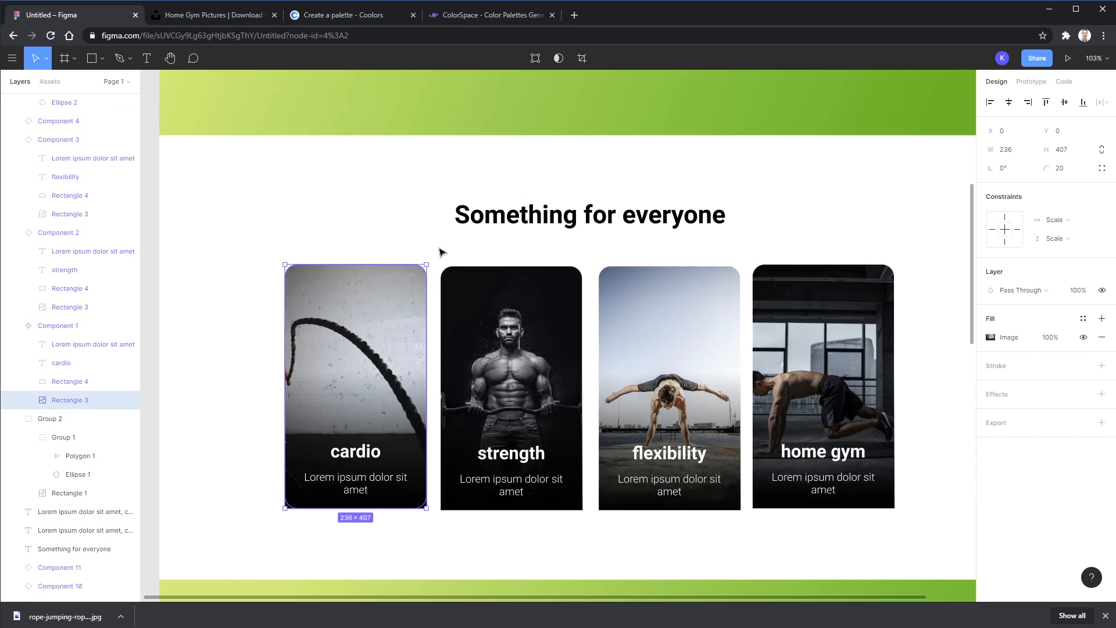
# - Remove auto layout from the sign up for free button and set its corner radius to 20
pyautogui.scroll(-6, 449, 329)
pyautogui.click(544, 369)
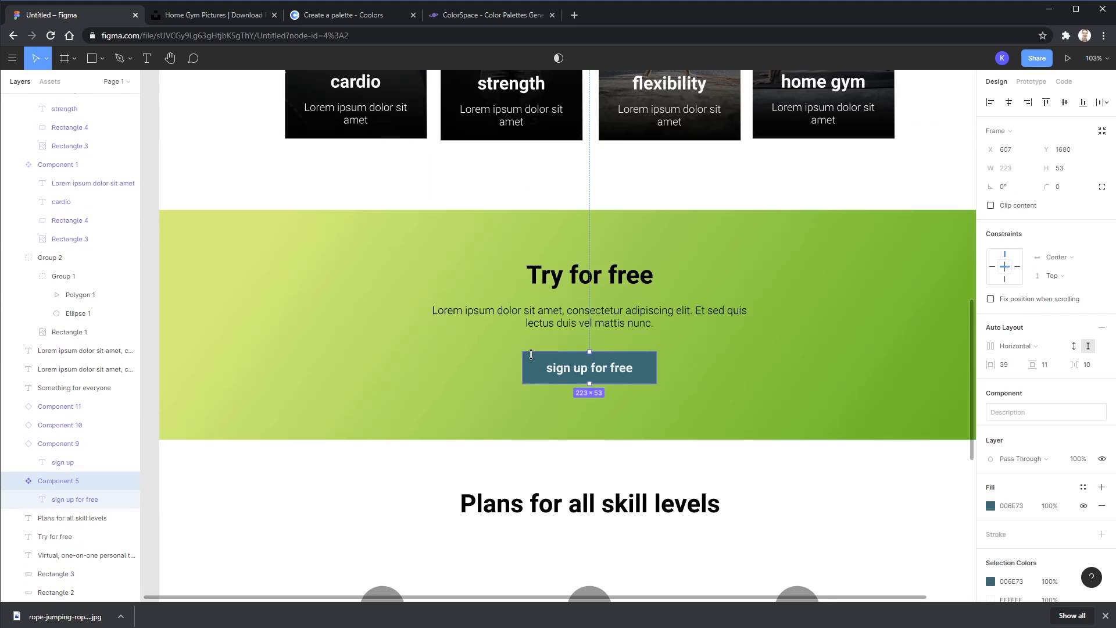
pyautogui.hotkey('shift', '2')
pyautogui.write('20')
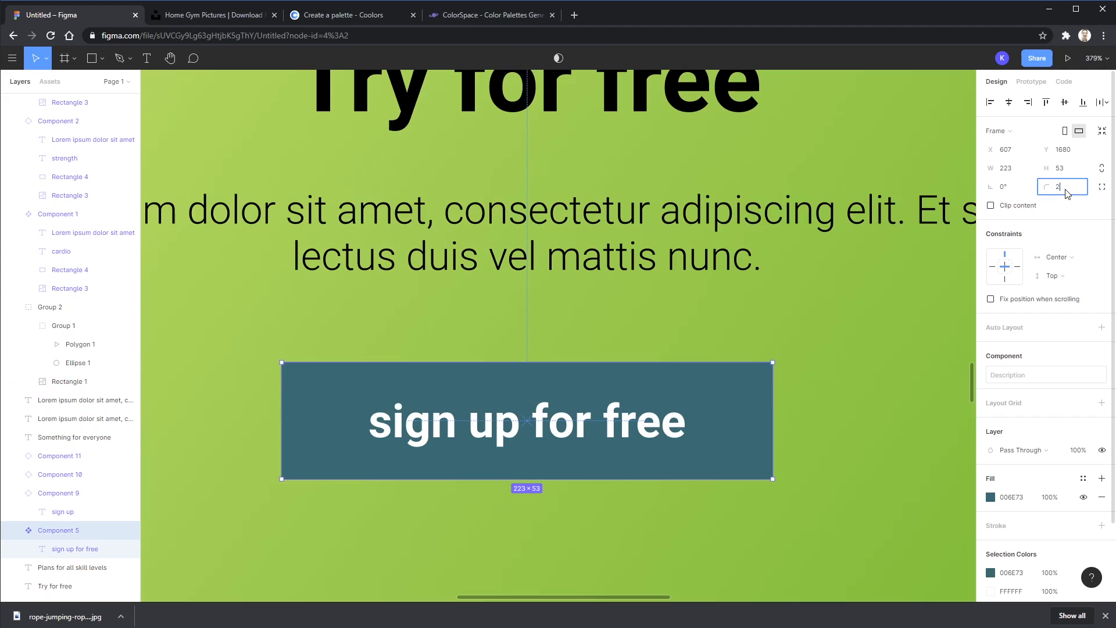
pyautogui.press('Return')
# - Try corner radii of 10 and 5 on the sign up for free button
pyautogui.click(1059, 189)
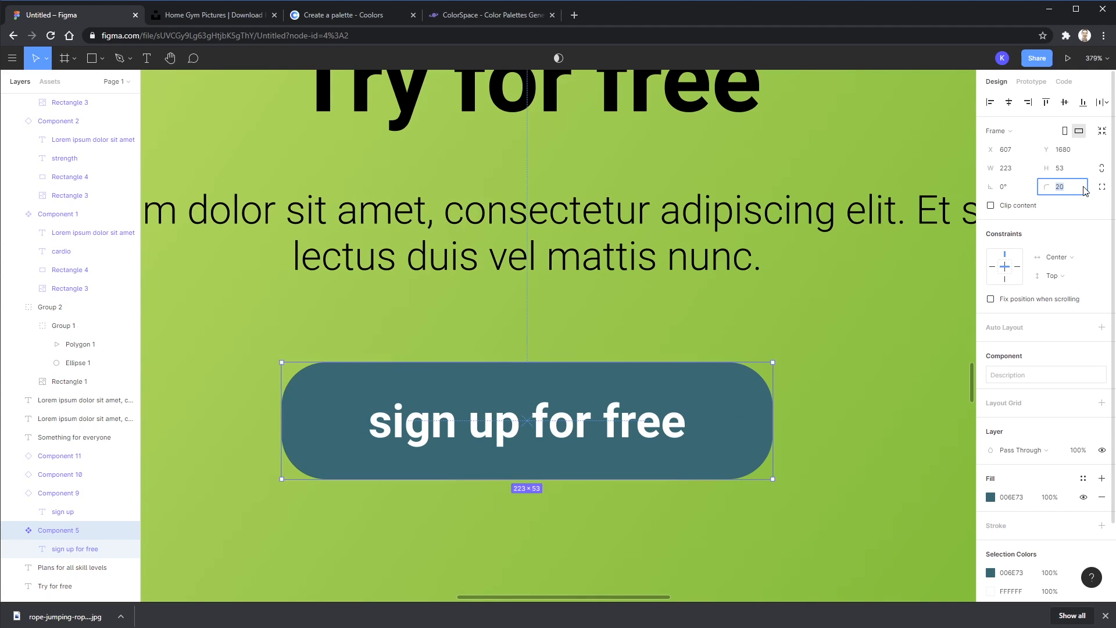
pyautogui.write('10')
pyautogui.press('Return')
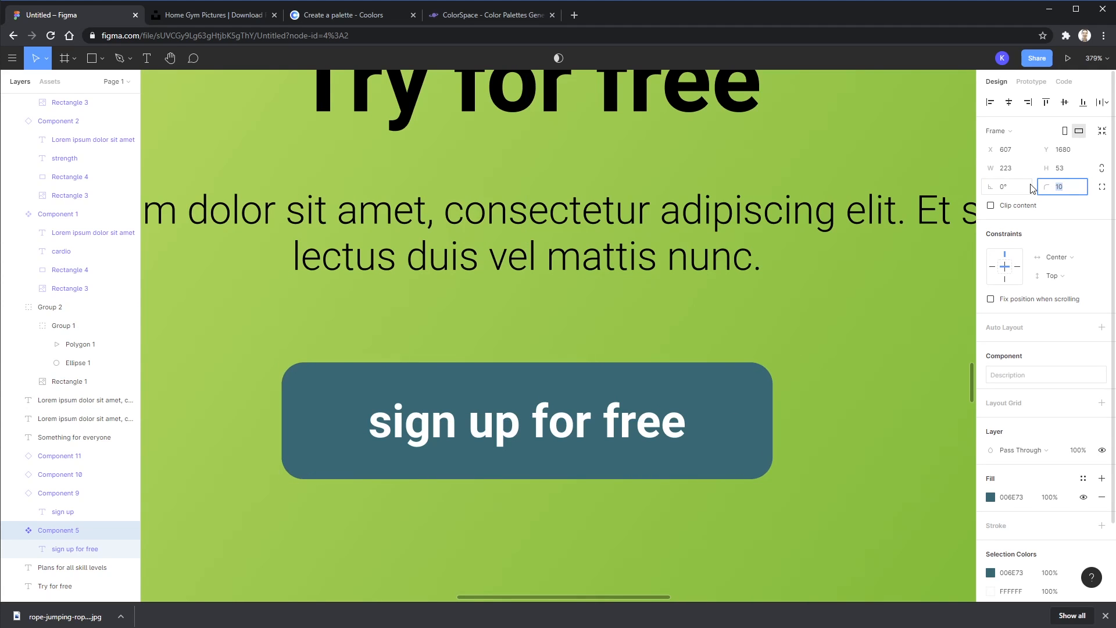
pyautogui.write('5')
pyautogui.press('Return')
pyautogui.hotkey('shift', '0')
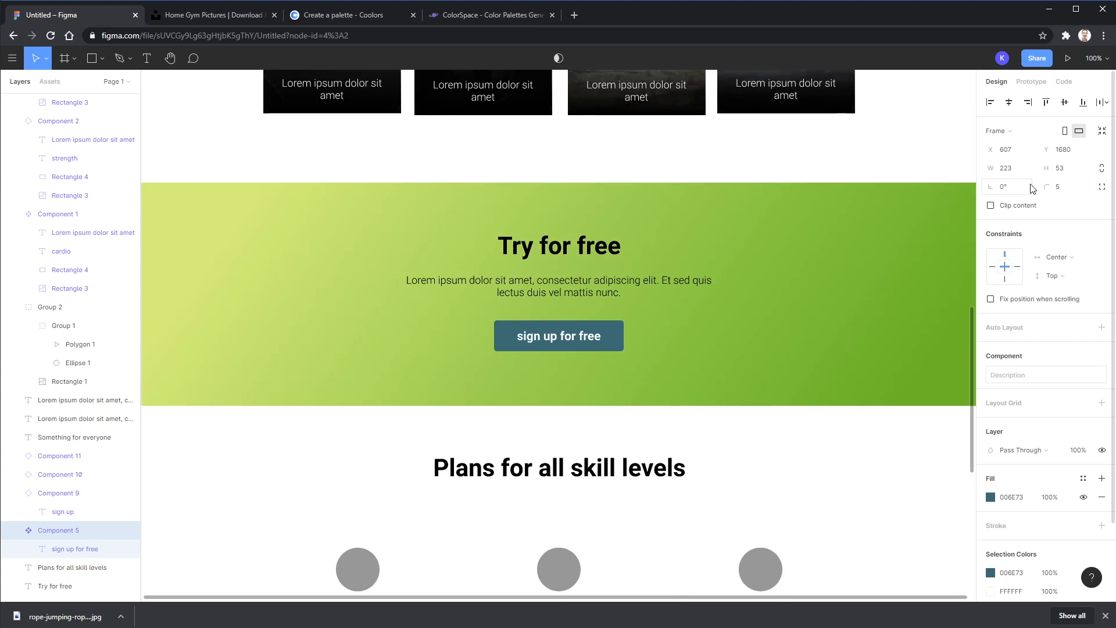
# - Round the corners of the cardio card's dark gradient overlay to a radius of about 19
pyautogui.scroll(5, 707, 254)
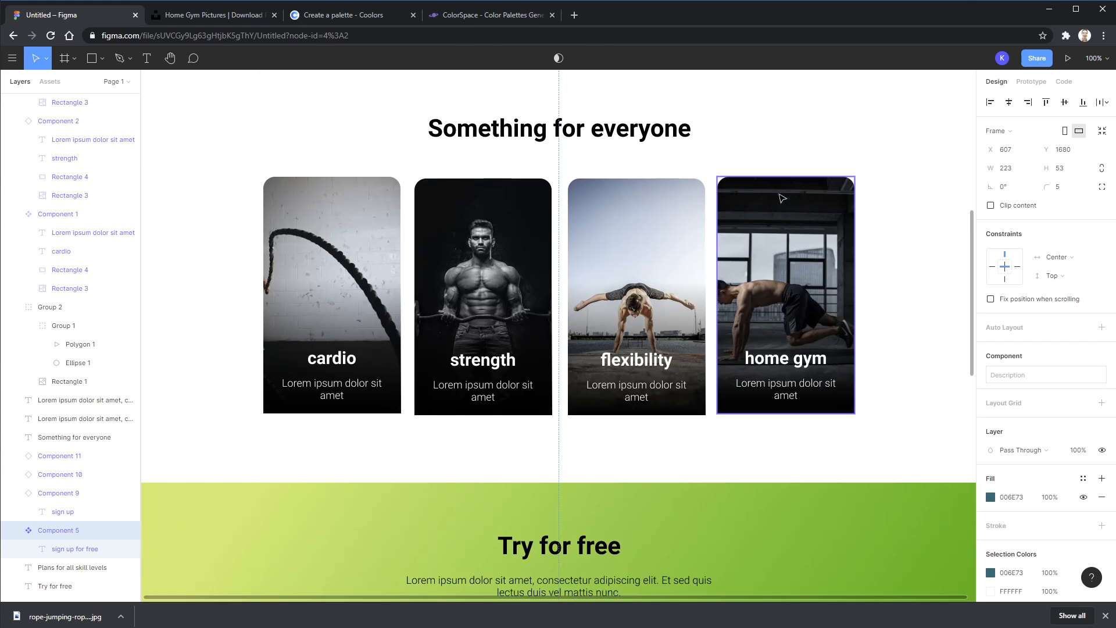
pyautogui.click(730, 410)
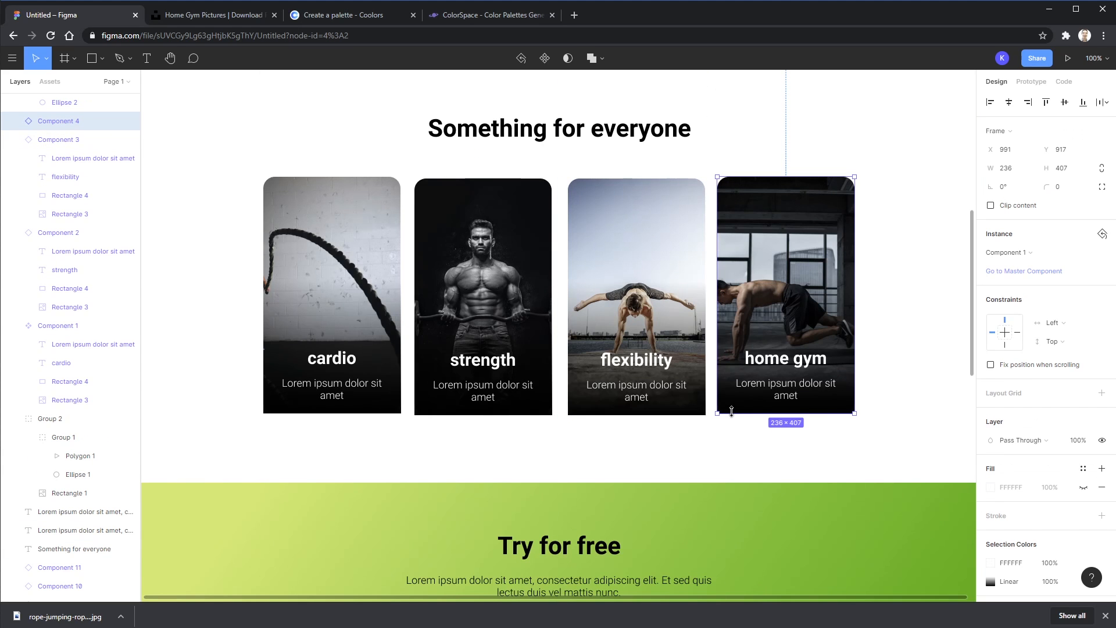
pyautogui.doubleClick(393, 409)
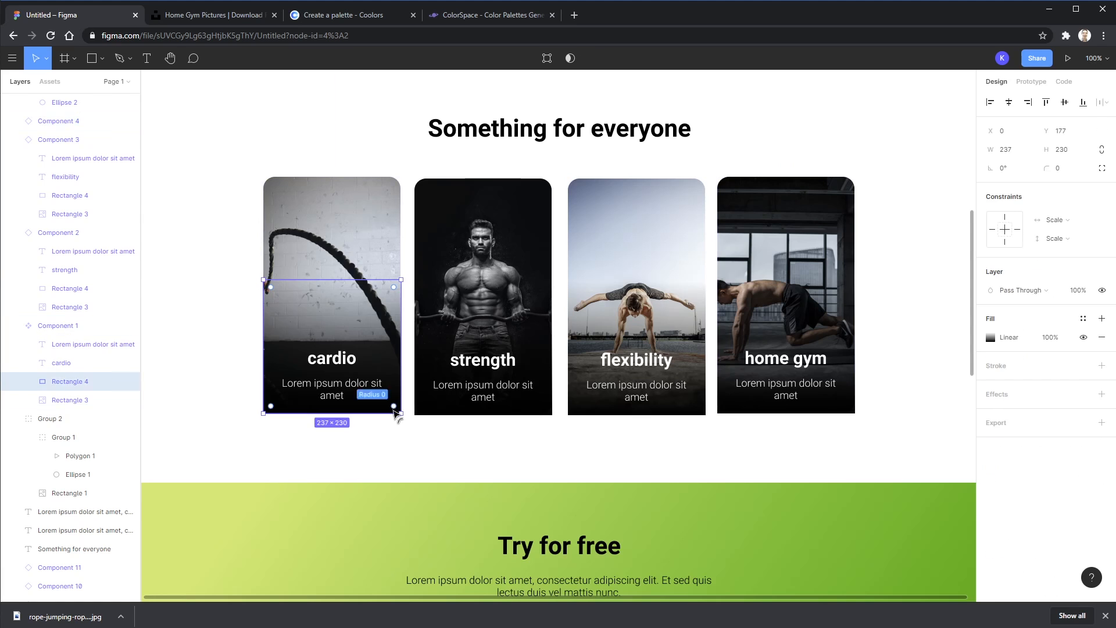
pyautogui.moveTo(394, 407)
pyautogui.mouseDown()
pyautogui.moveTo(374, 384)
pyautogui.moveTo(400, 398)
pyautogui.mouseUp()
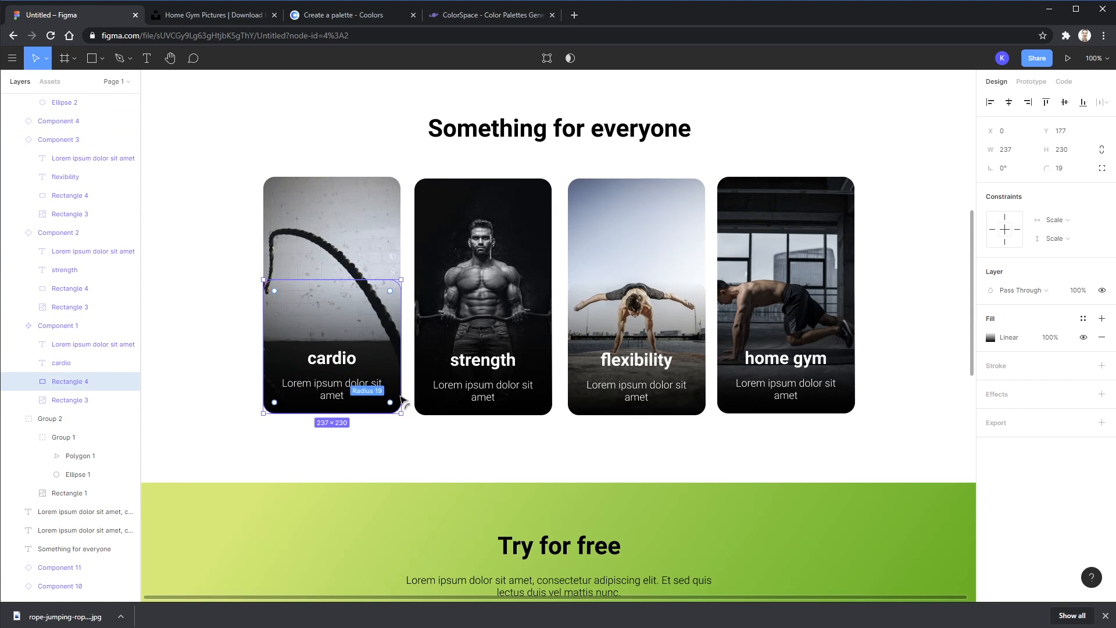
# - Move all four category cards together slightly up toward the Something for everyone heading
pyautogui.click(410, 361)
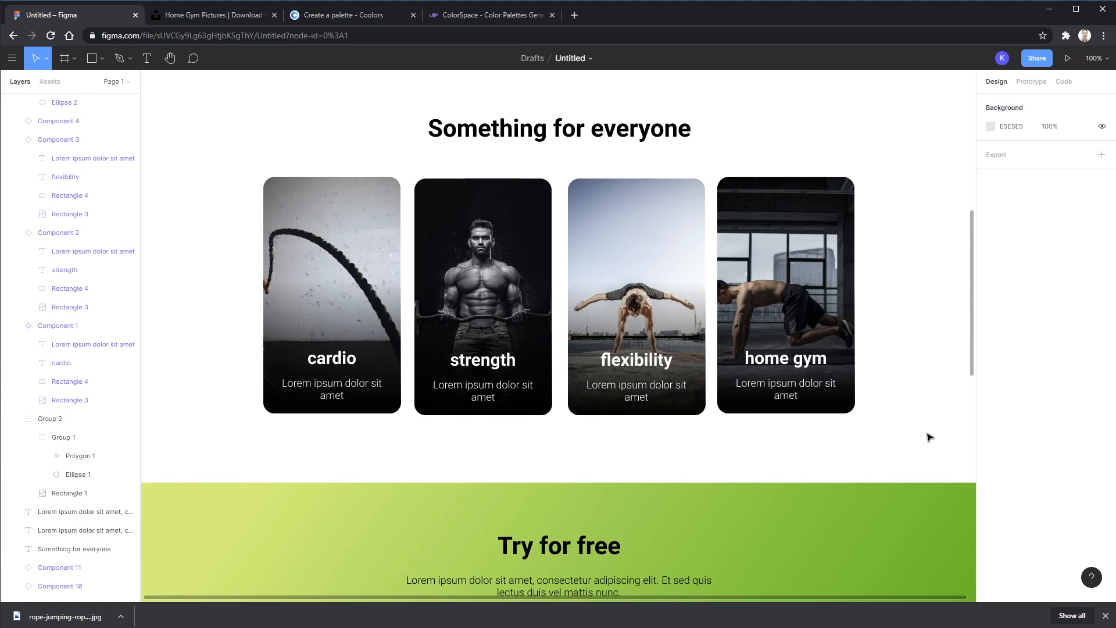
pyautogui.moveTo(925, 438); pyautogui.dragTo(367, 323)
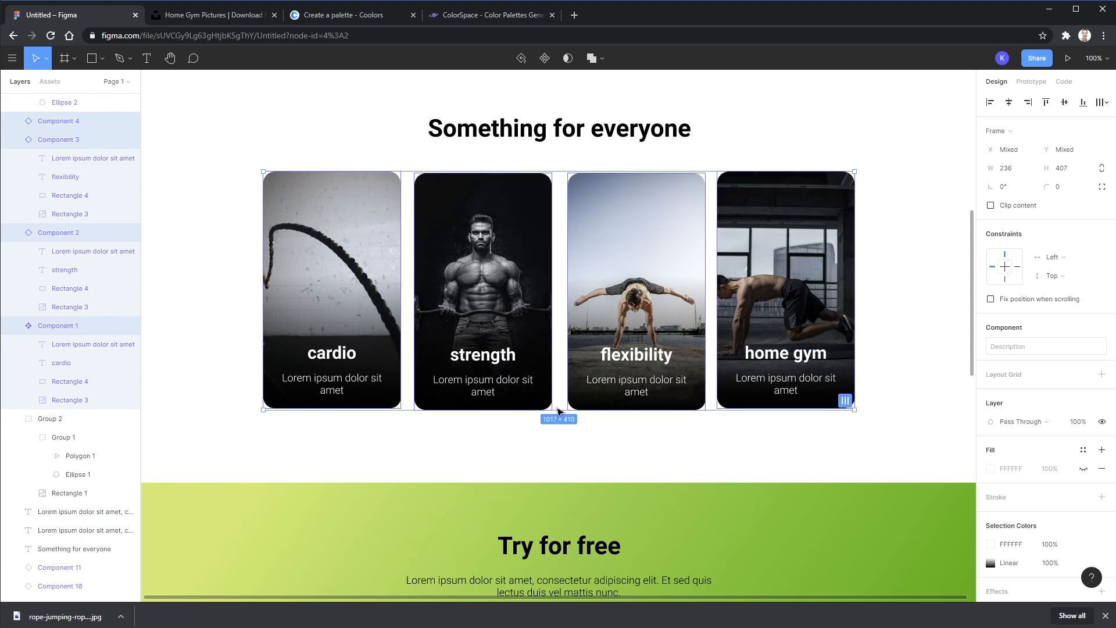
pyautogui.click(860, 465)
# - Set the corner radius of the sign up for free button to 10
pyautogui.scroll(-5, 904, 462)
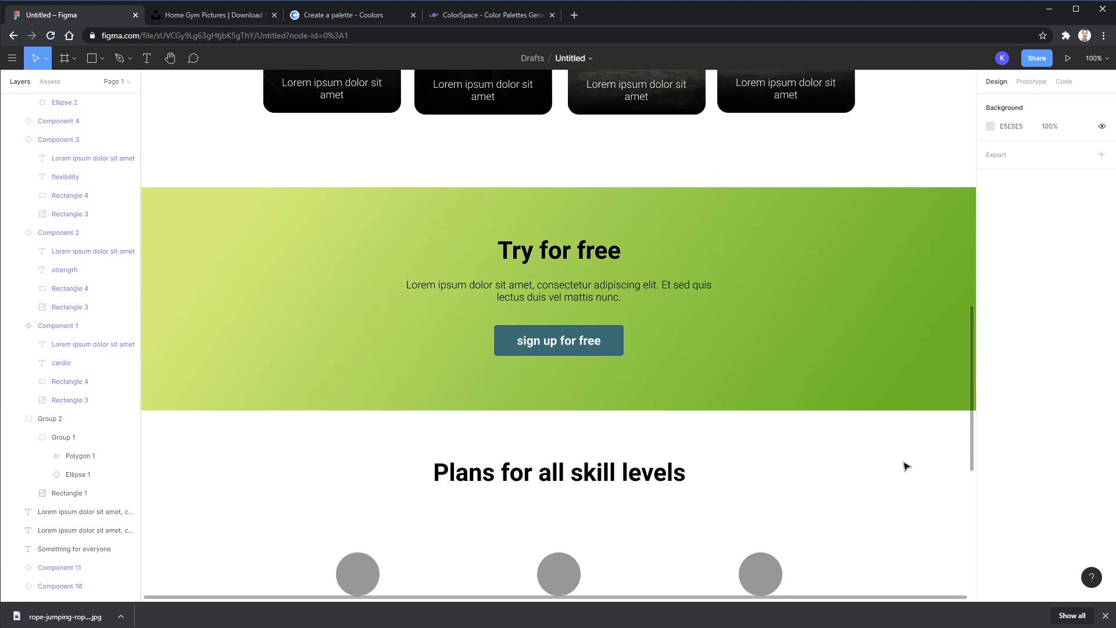
pyautogui.click(620, 336)
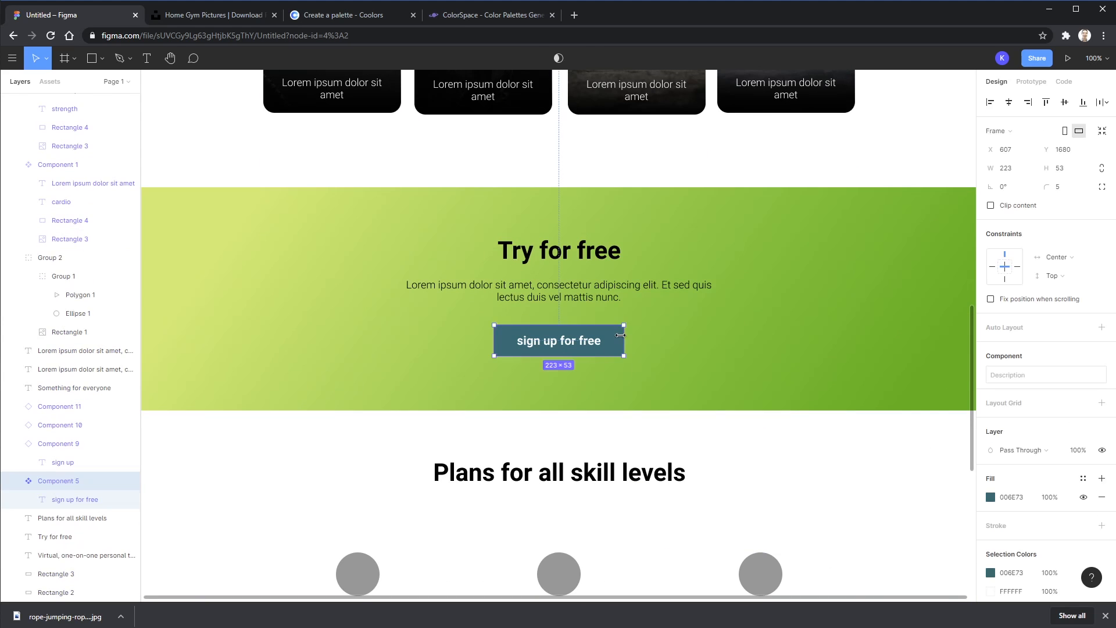
pyautogui.click(1063, 189)
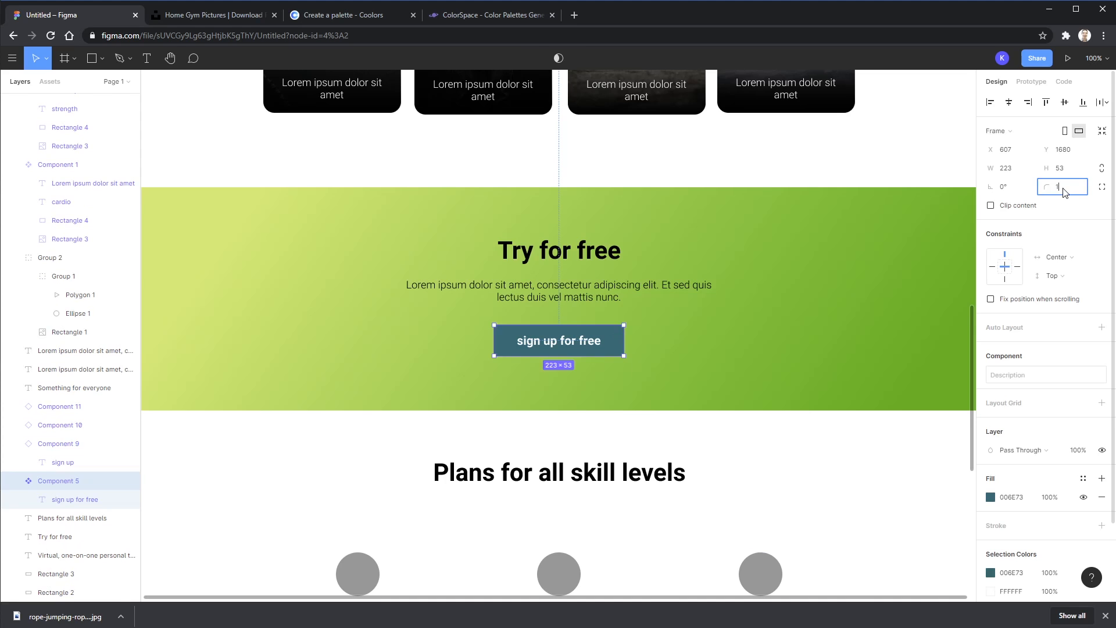
pyautogui.write('1')
pyautogui.press('Return')
pyautogui.click(753, 161)
# - Shift the three sign up buttons sideways to sit more centrally beneath the basic, experienced and pro plans
pyautogui.scroll(-5, 892, 349)
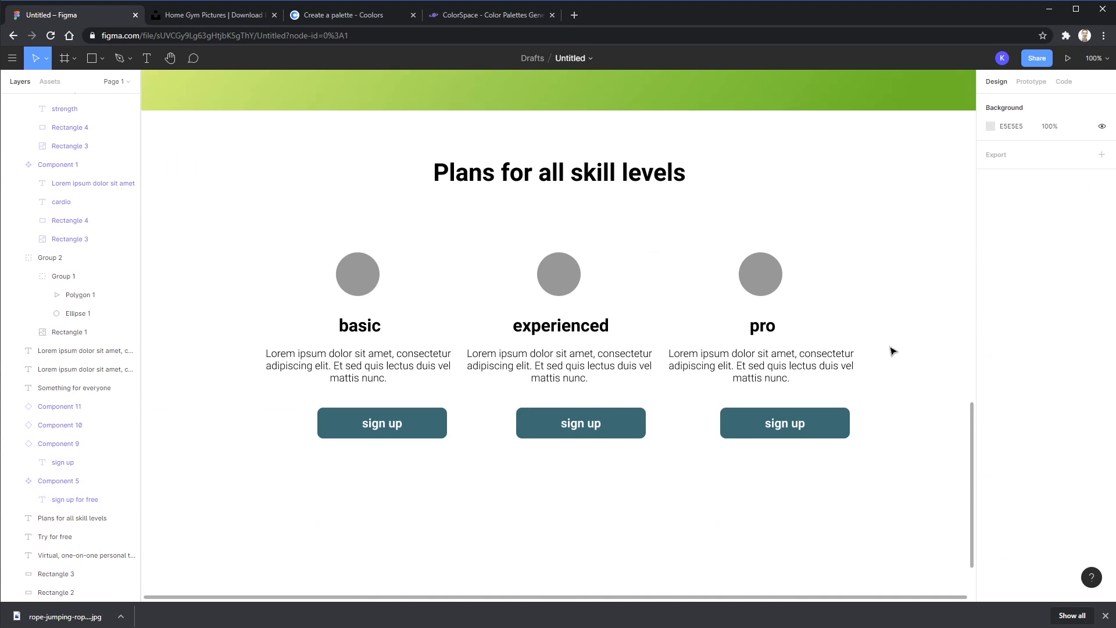
pyautogui.moveTo(406, 428); pyautogui.dragTo(385, 430)
pyautogui.moveTo(583, 431); pyautogui.dragTo(568, 430)
pyautogui.moveTo(784, 428); pyautogui.dragTo(775, 428)
# - Narrow the basic and experienced sign up buttons to about 151 px and the pro one to about 143 px, keeping their centers
pyautogui.click(401, 426)
pyautogui.moveTo(424, 427); pyautogui.dragTo(407, 425)
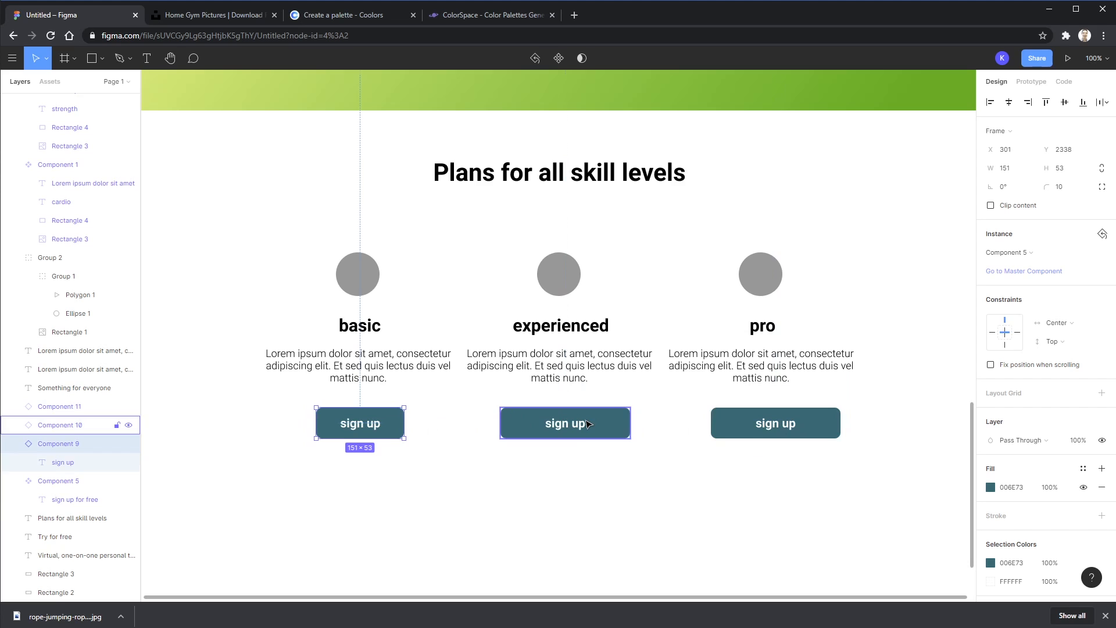
pyautogui.click(587, 424)
pyautogui.moveTo(630, 423); pyautogui.dragTo(610, 424)
pyautogui.click(795, 429)
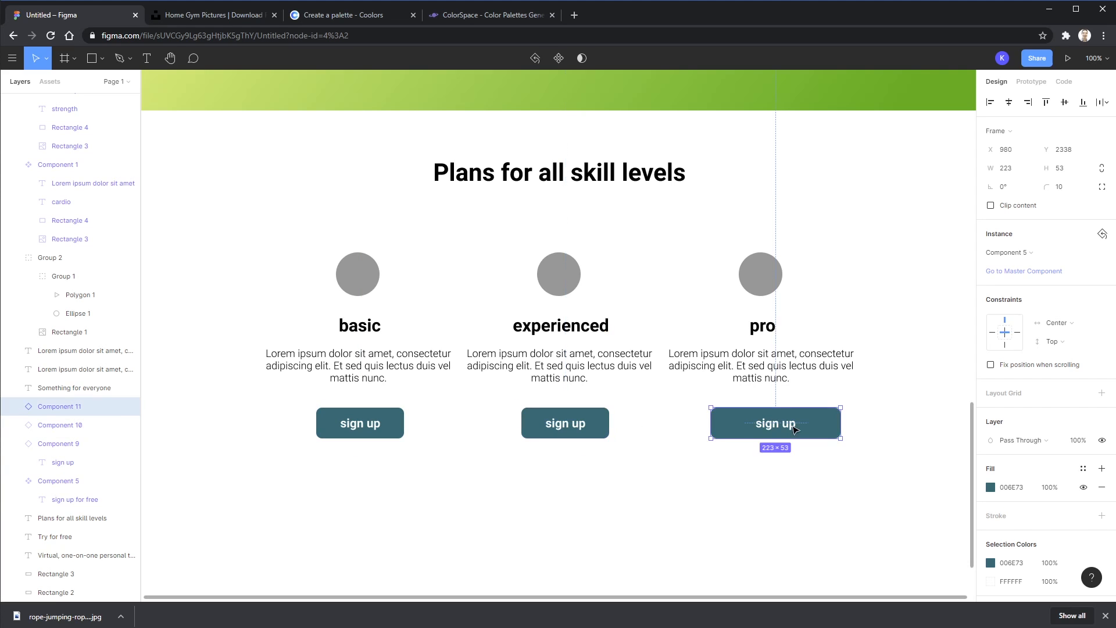
pyautogui.moveTo(837, 427); pyautogui.dragTo(817, 425)
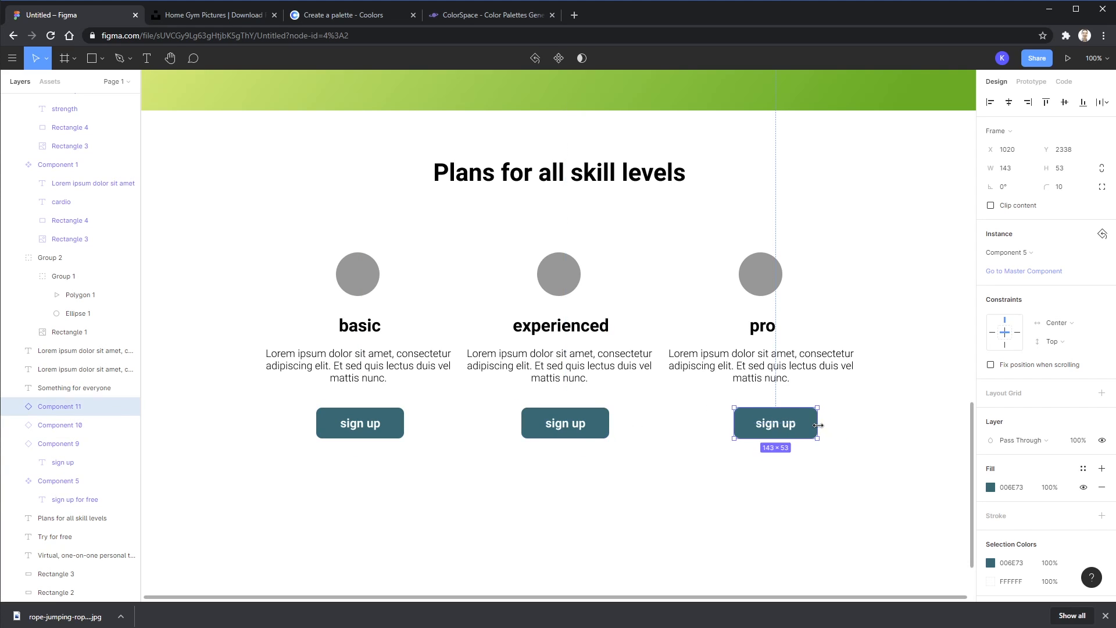
pyautogui.click(647, 505)
pyautogui.press('-')
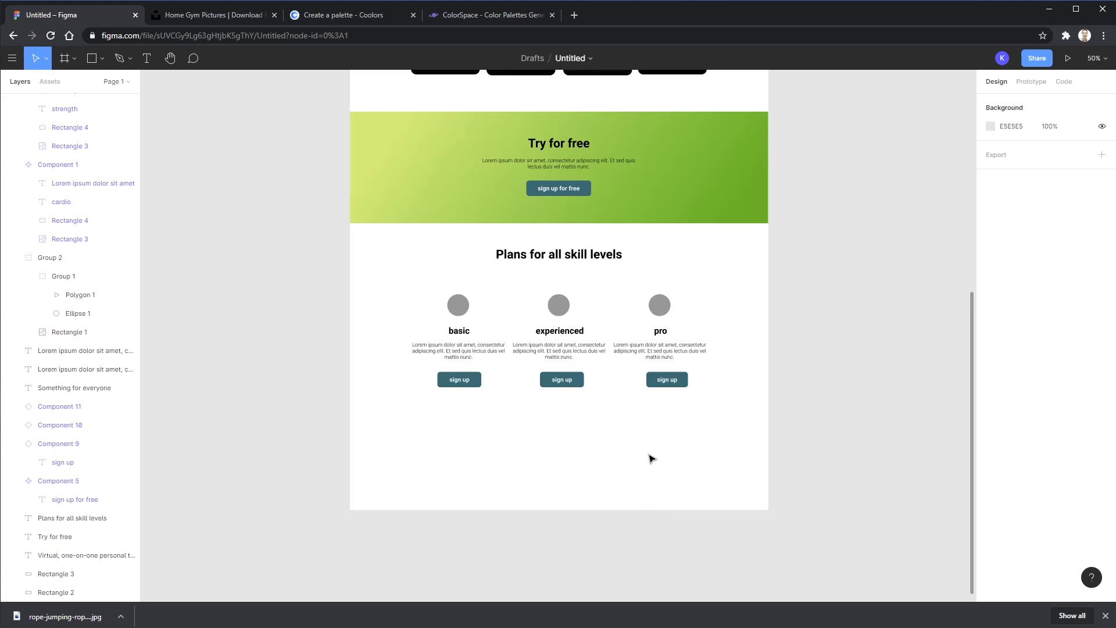
# - Move the pro plan's sign up button sideways so it is centered beneath the circle above it
pyautogui.scroll(1, 654, 458)
pyautogui.moveTo(667, 401); pyautogui.dragTo(658, 400)
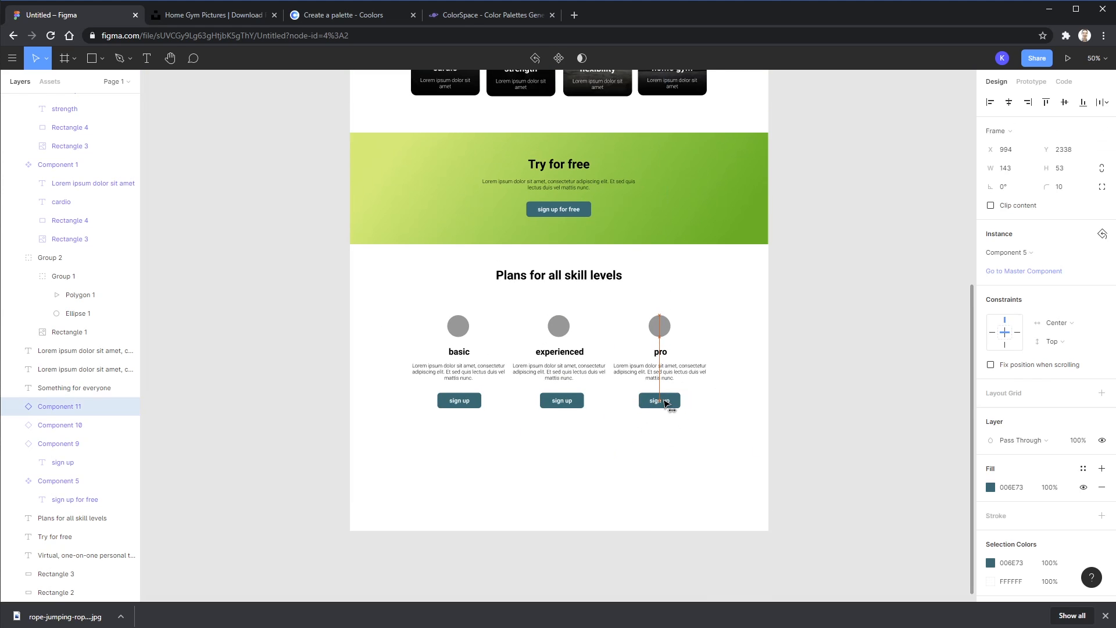
pyautogui.click(596, 491)
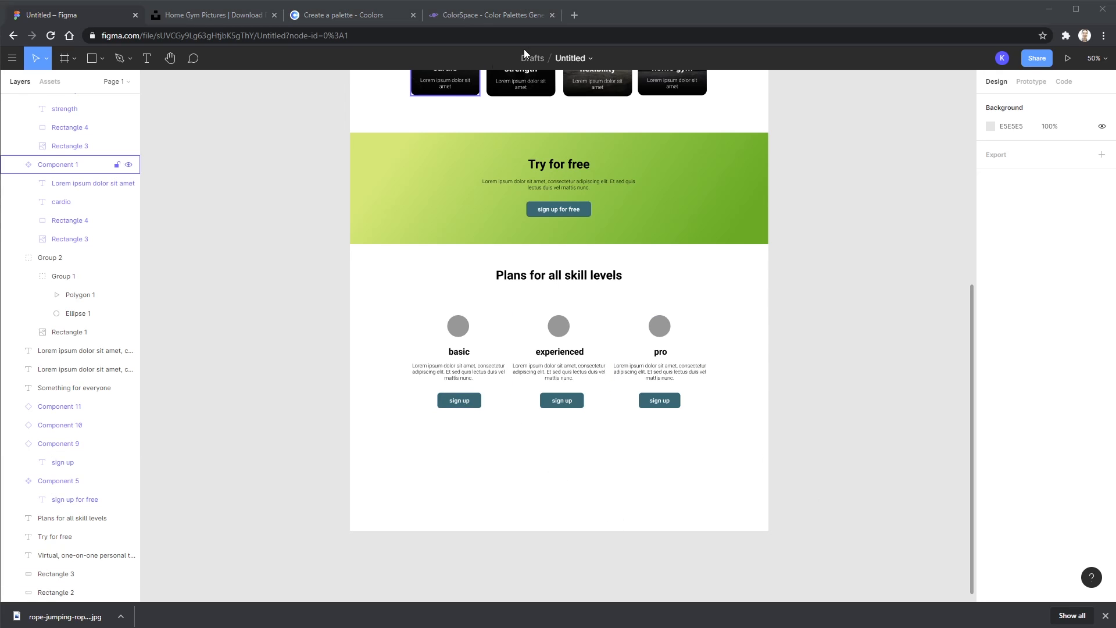
# - Find the Noun Project with a web search in a new browser tab and open its homepage
pyautogui.click(575, 15)
pyautogui.write('noun project')
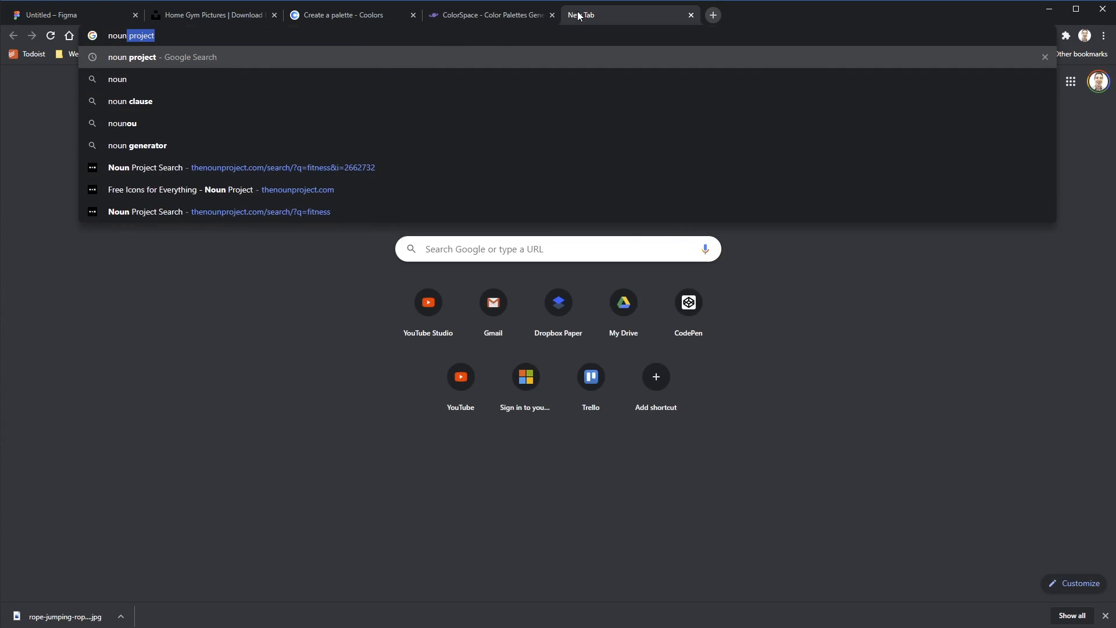
pyautogui.press('Return')
pyautogui.click(174, 173)
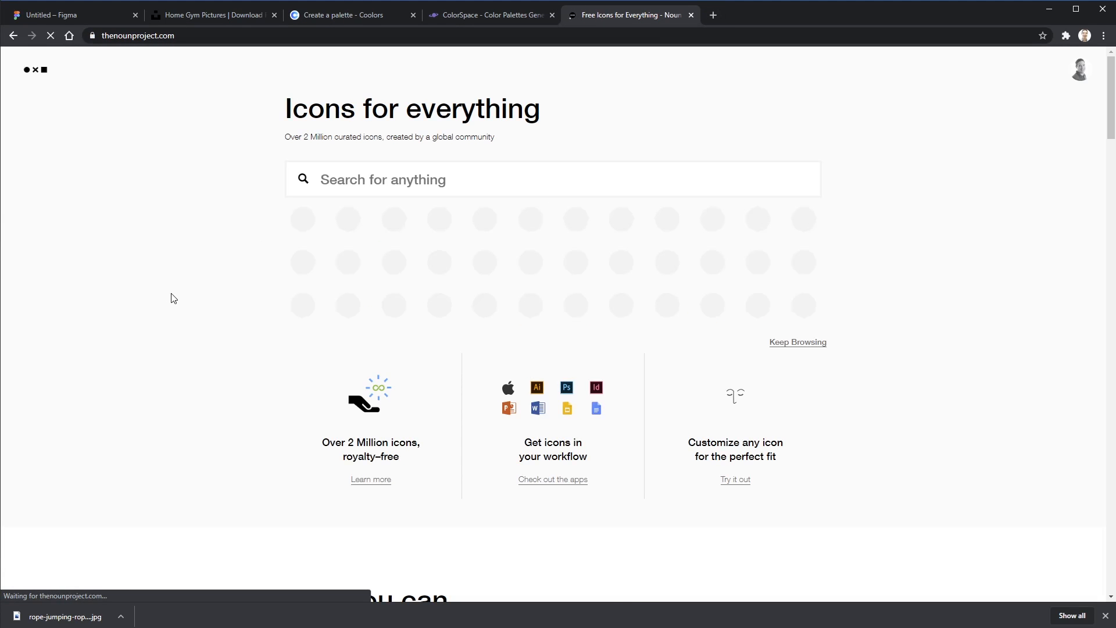
# - Search the Noun Project for pricing icons and look through the results
pyautogui.click(367, 185)
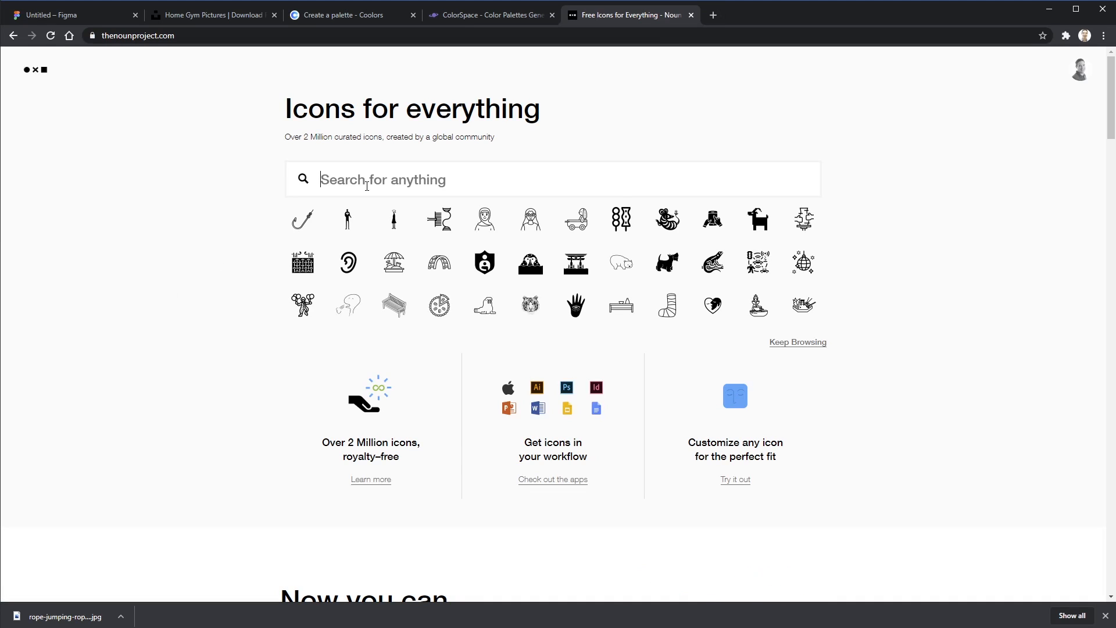
pyautogui.write('pri')
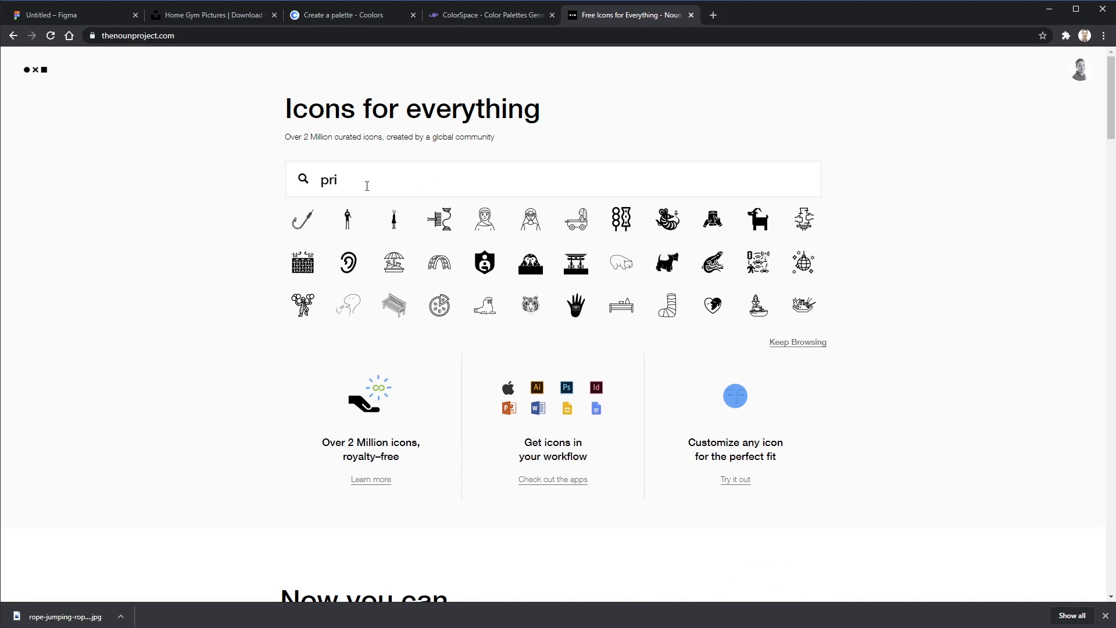
pyautogui.write('cing')
pyautogui.press('Return')
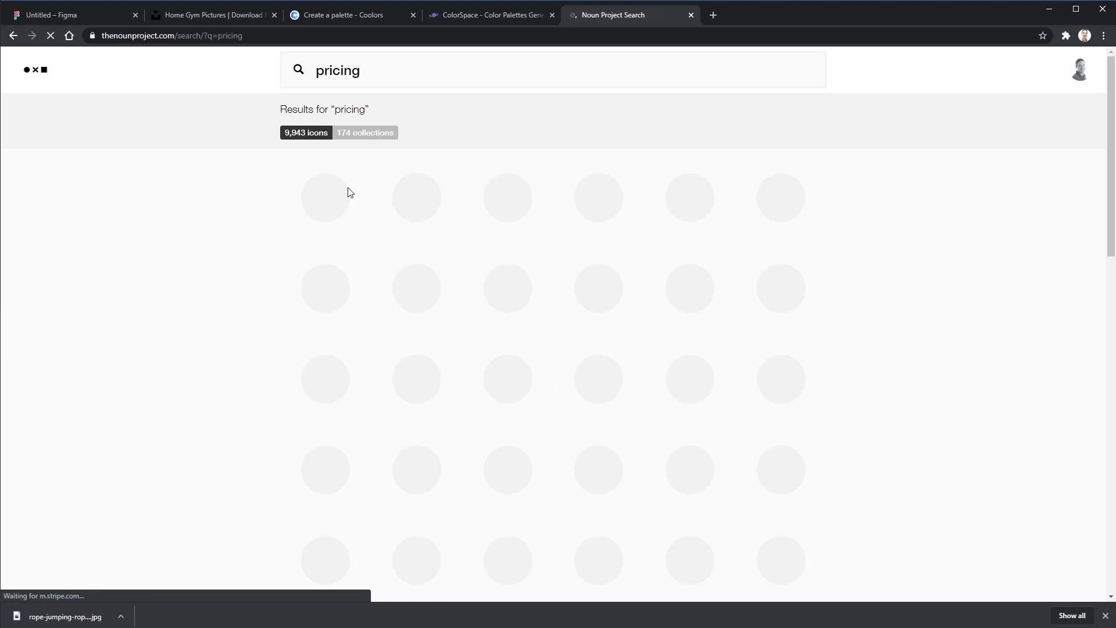
pyautogui.scroll(-1, 165, 239)
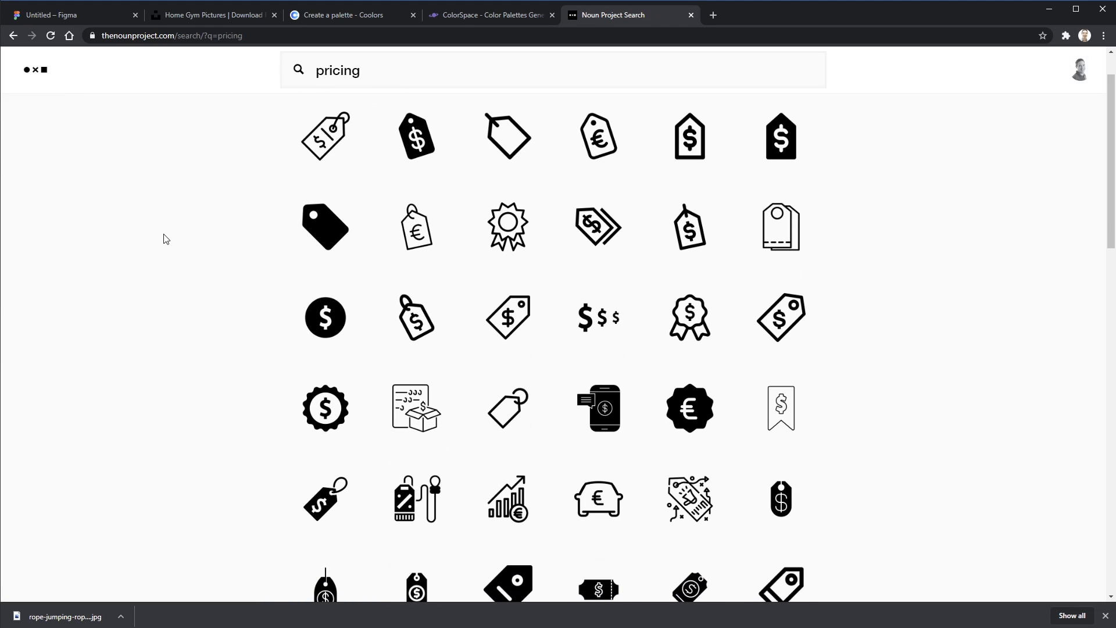
pyautogui.scroll(-2, 165, 239)
pyautogui.scroll(-2, 165, 239)
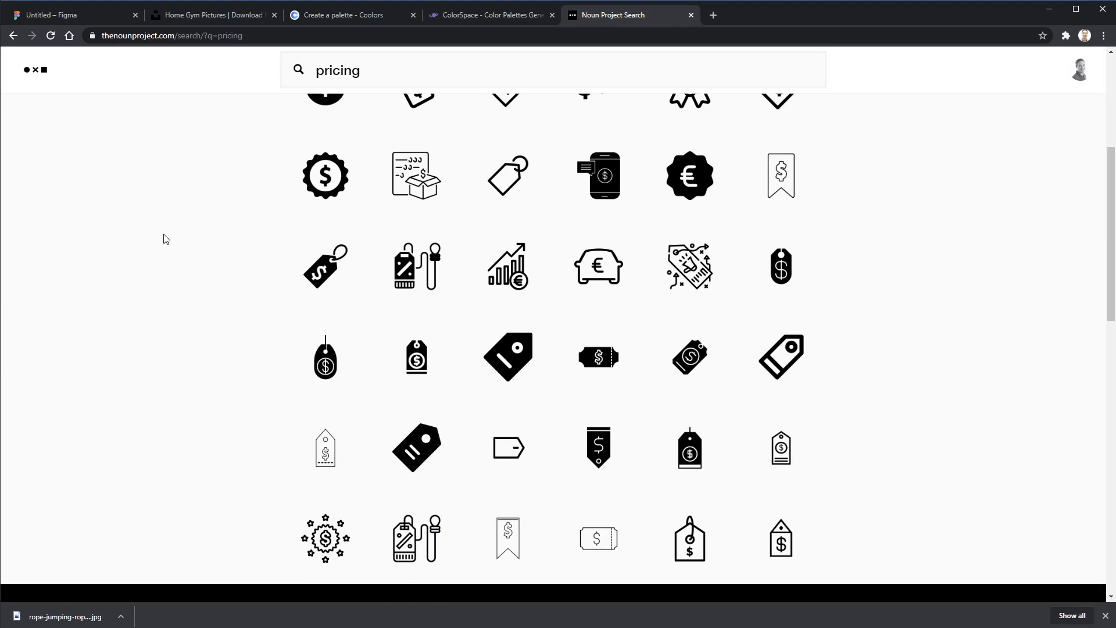
pyautogui.scroll(4, 169, 216)
pyautogui.scroll(1, 189, 197)
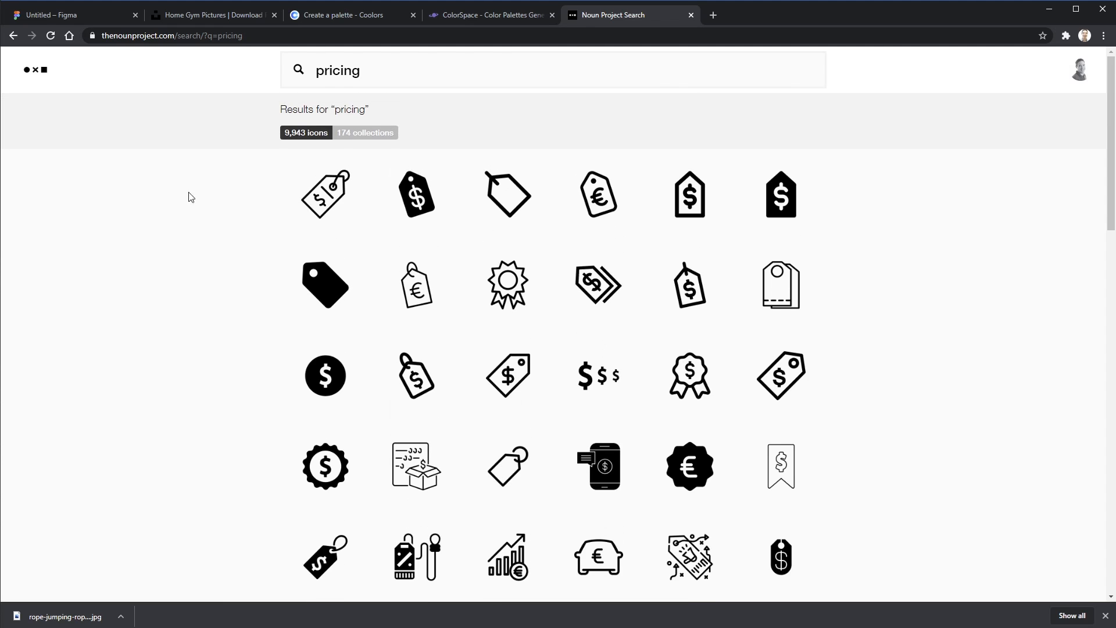
# - Search the icons for weights and open the outlined dumbbell icon resting on a dashed ground line
pyautogui.moveTo(365, 69); pyautogui.dragTo(266, 80)
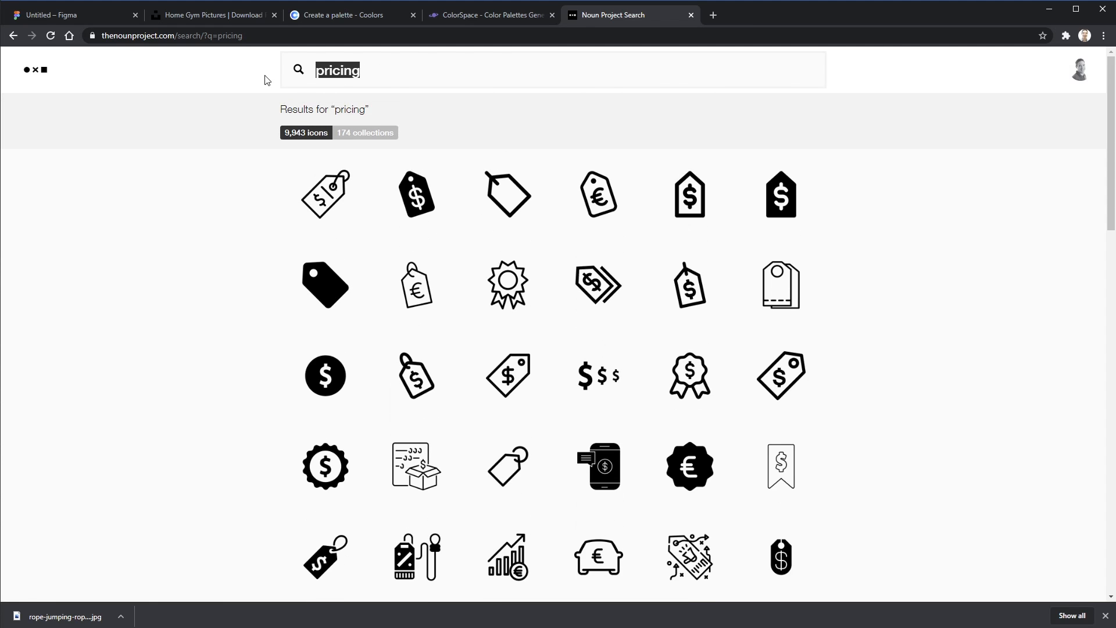
pyautogui.write('weights')
pyautogui.press('Return')
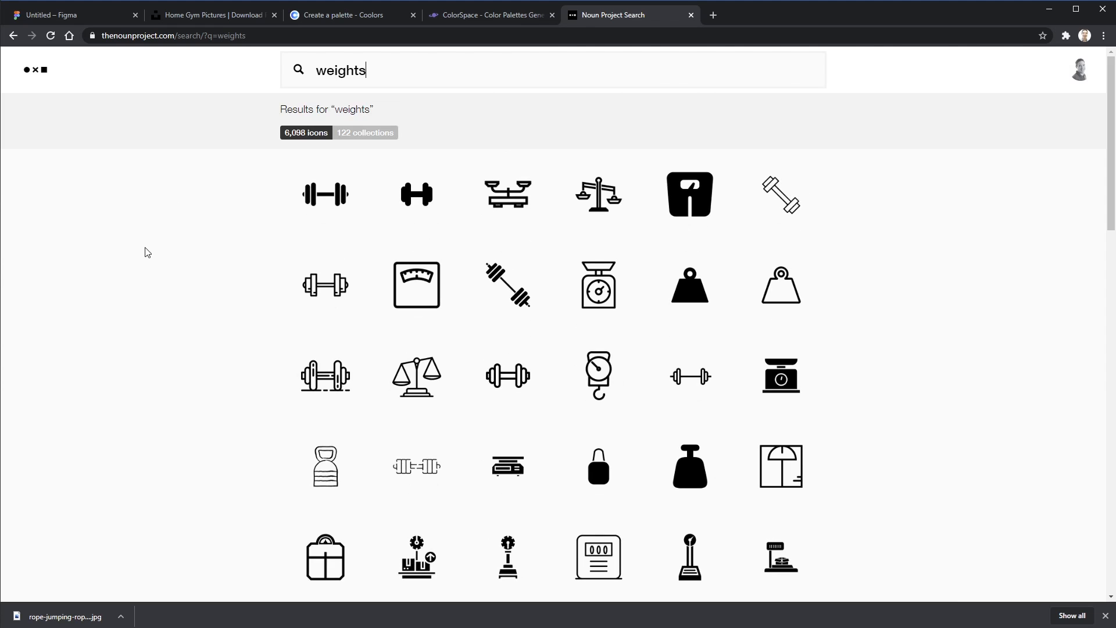
pyautogui.scroll(-2, 147, 252)
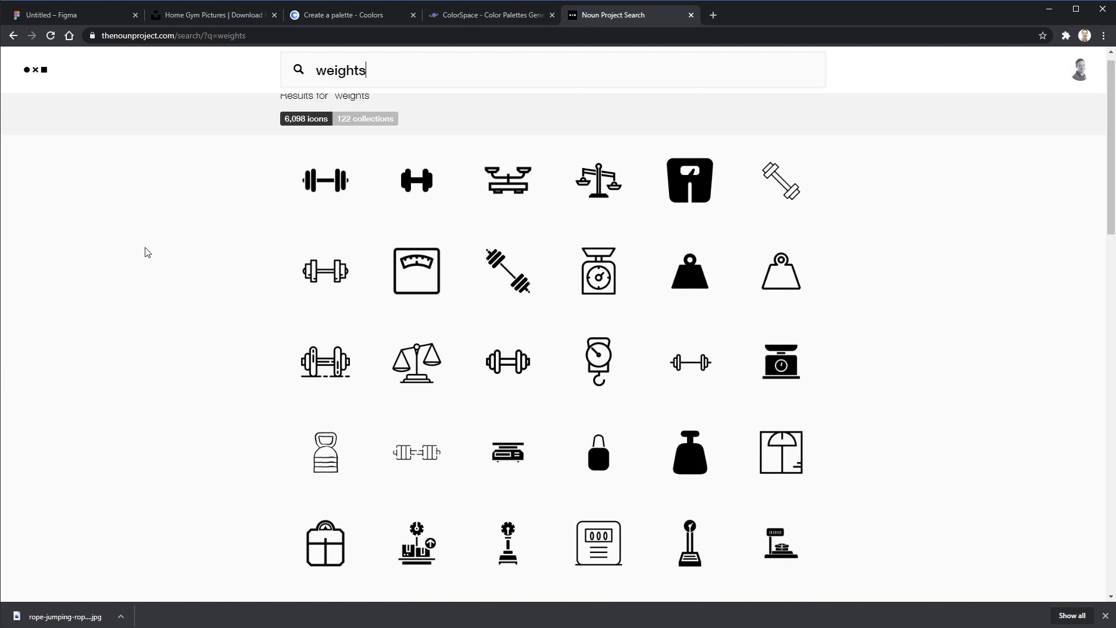
pyautogui.scroll(2, 147, 254)
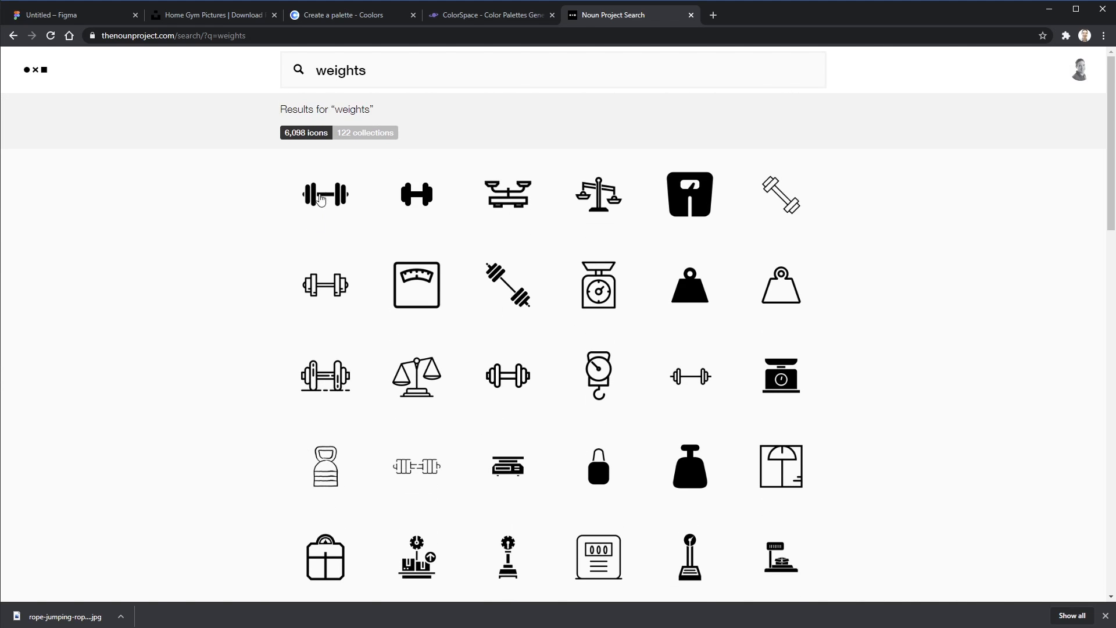
pyautogui.moveTo(320, 198)
pyautogui.mouseDown()
pyautogui.moveTo(286, 278)
pyautogui.moveTo(323, 387)
pyautogui.moveTo(344, 213)
pyautogui.moveTo(335, 204)
pyautogui.mouseUp()
pyautogui.click(320, 385)
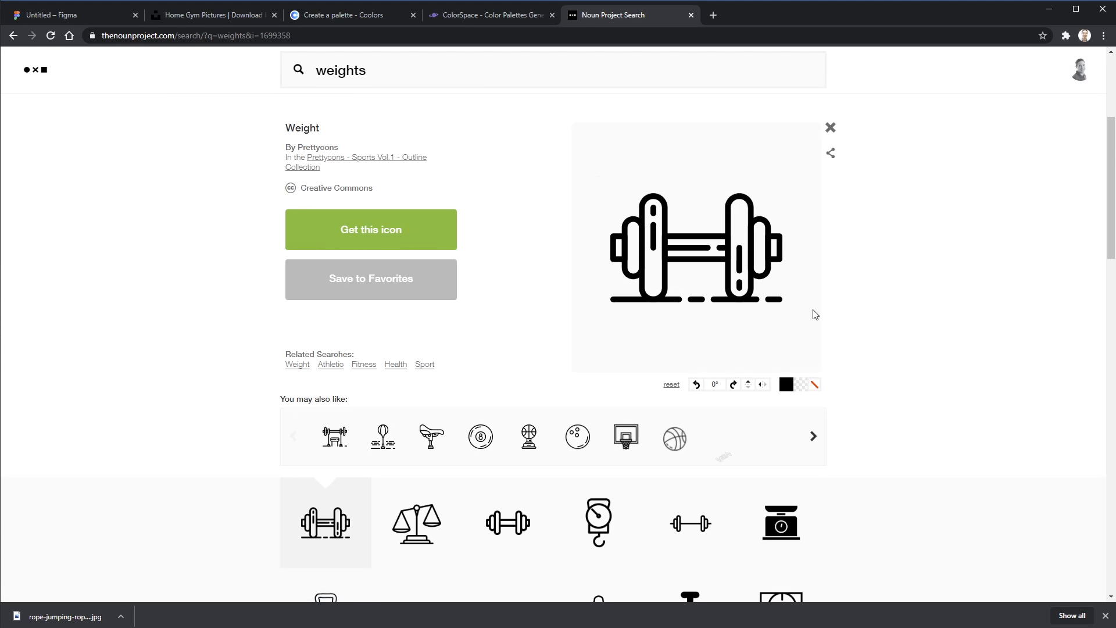
# - Get the Weight icon under the Basic Download license and download it as an SVG
pyautogui.moveTo(777, 316); pyautogui.dragTo(798, 279)
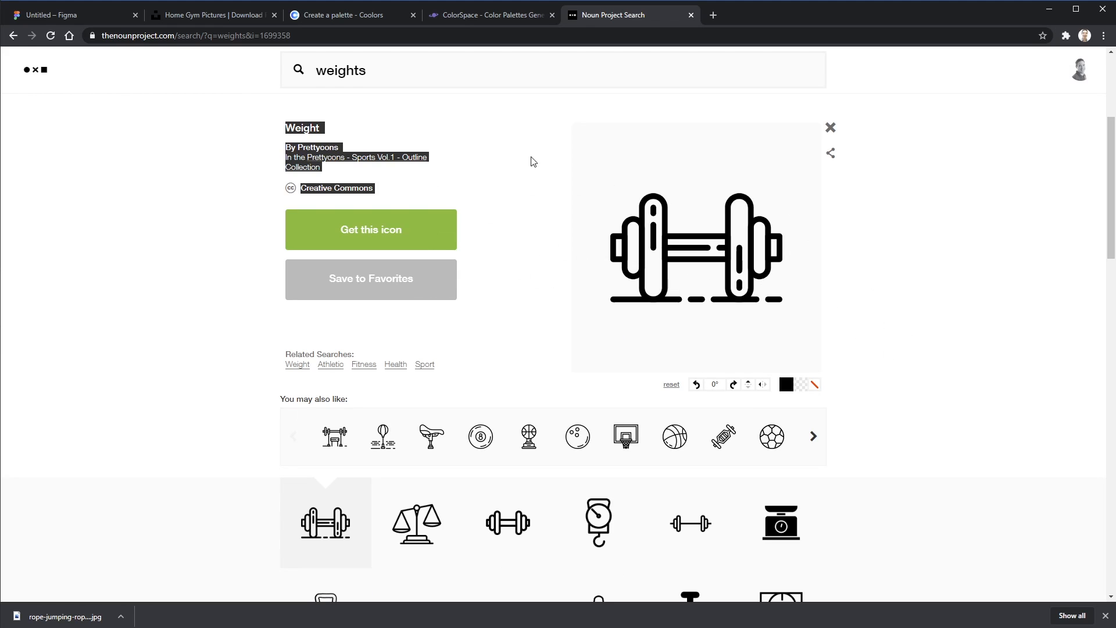
pyautogui.click(391, 229)
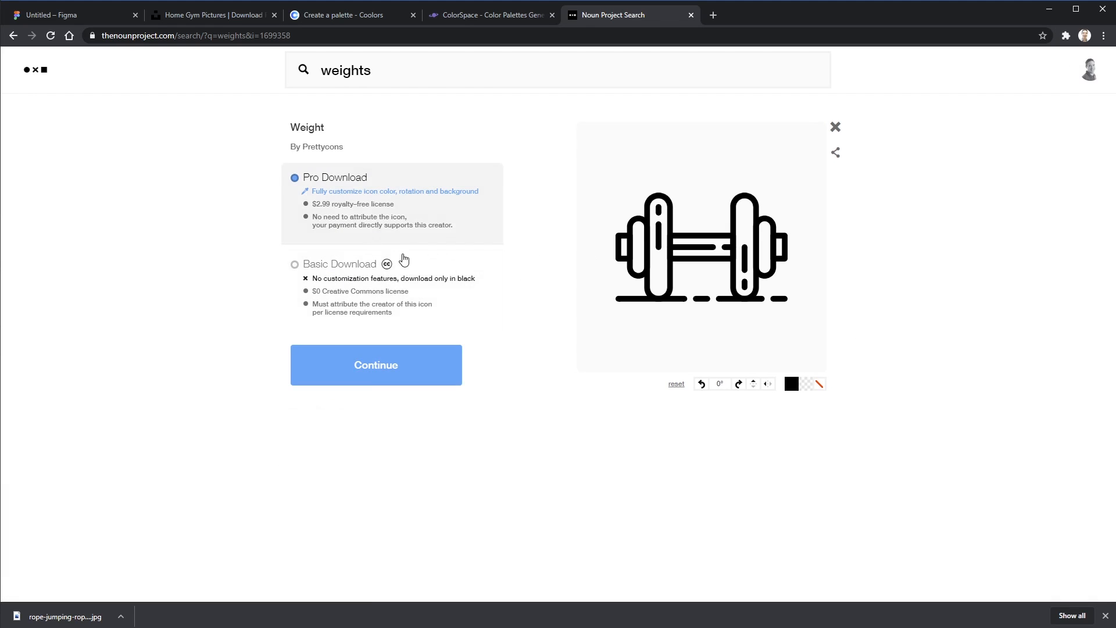
pyautogui.click(378, 280)
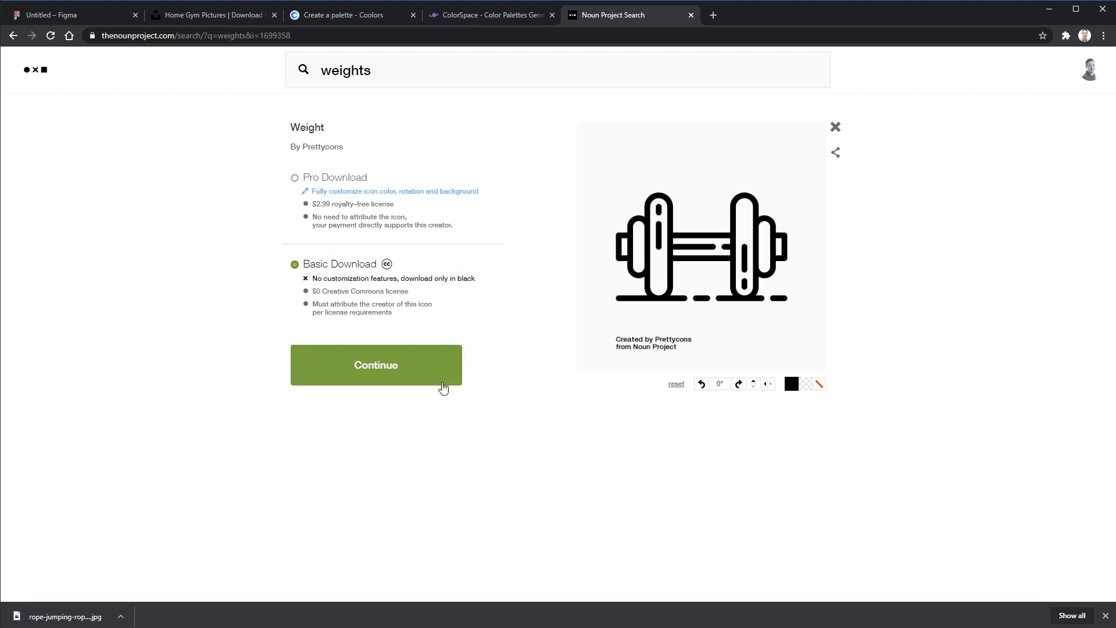
pyautogui.click(349, 375)
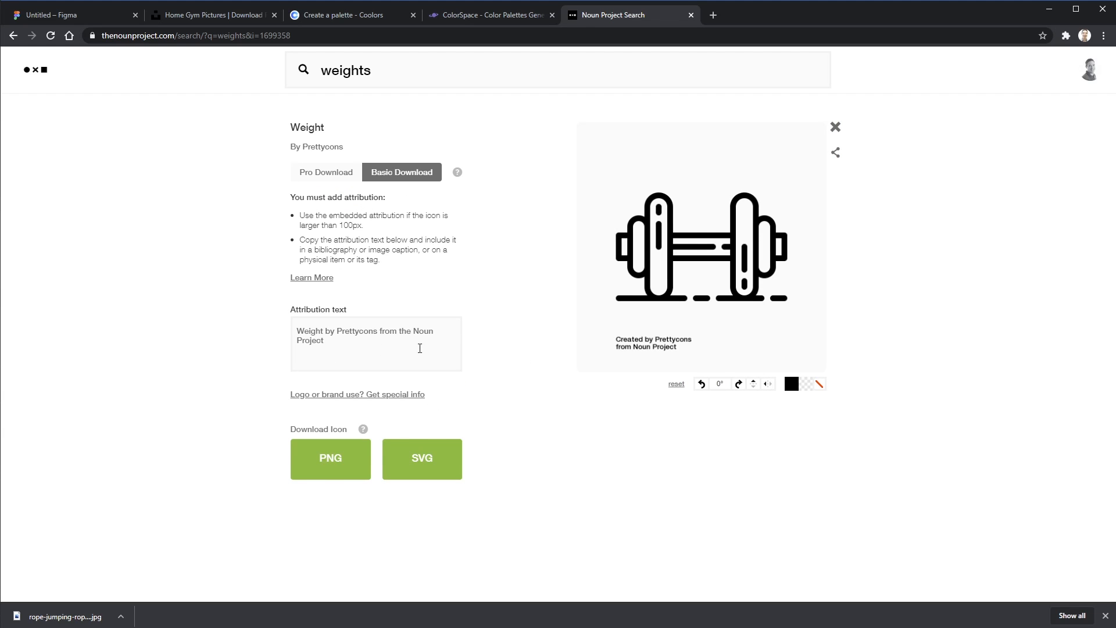
pyautogui.click(319, 331)
pyautogui.click(425, 467)
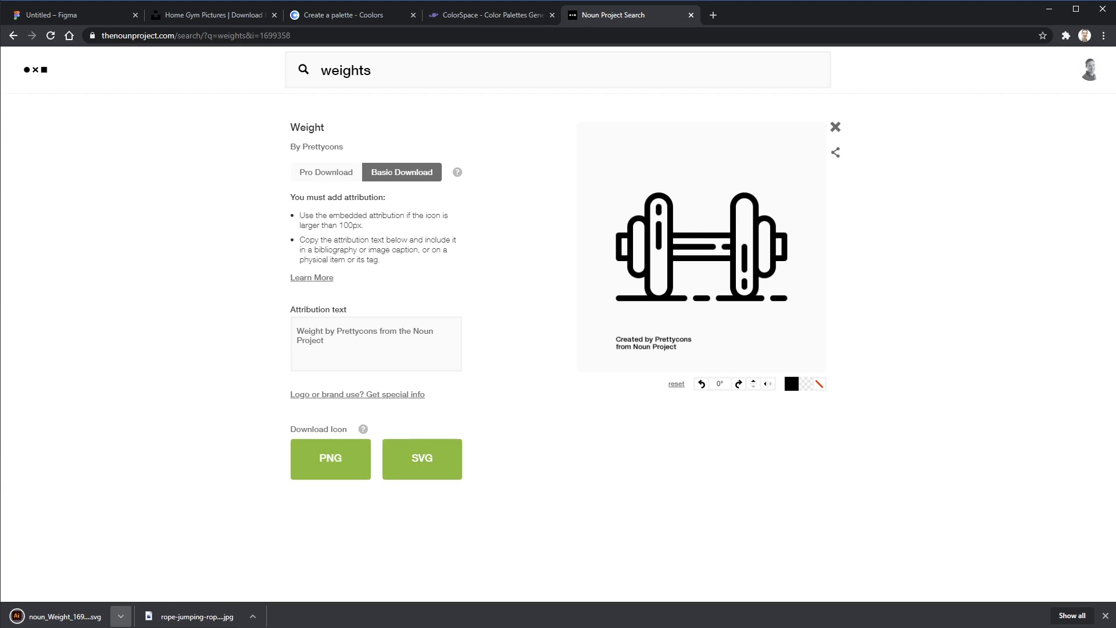
# - Show the downloaded noun_Weight_1699358.svg in its folder and add it to the Uncategorized section of the Personal Trainer Website asset library
pyautogui.click(121, 616)
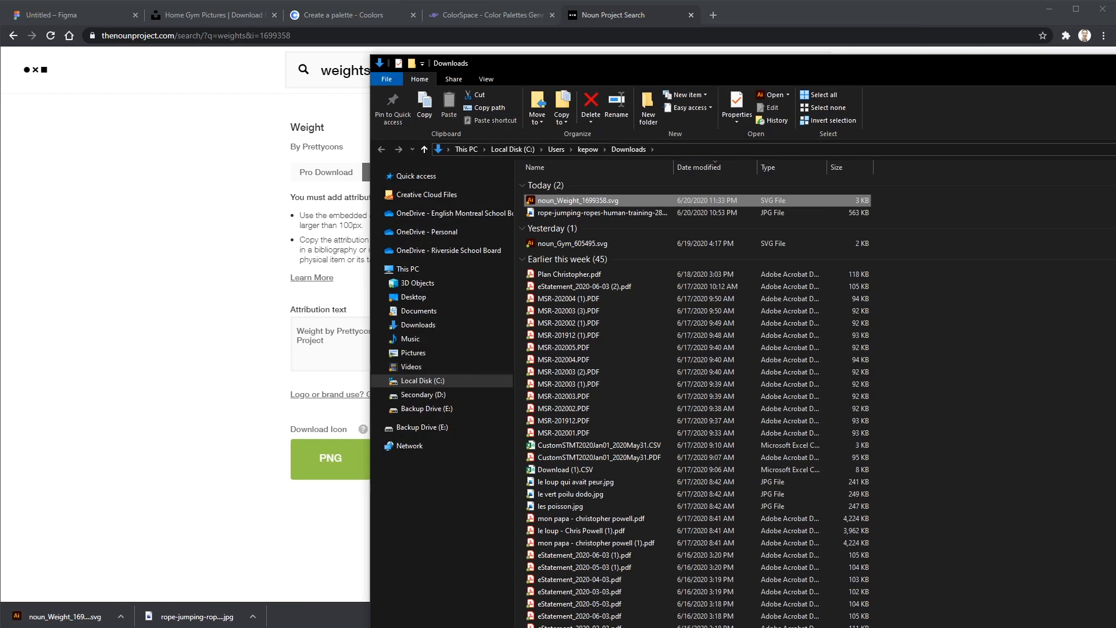
pyautogui.hotkey('alt', 'Tab')
pyautogui.click(1081, 372)
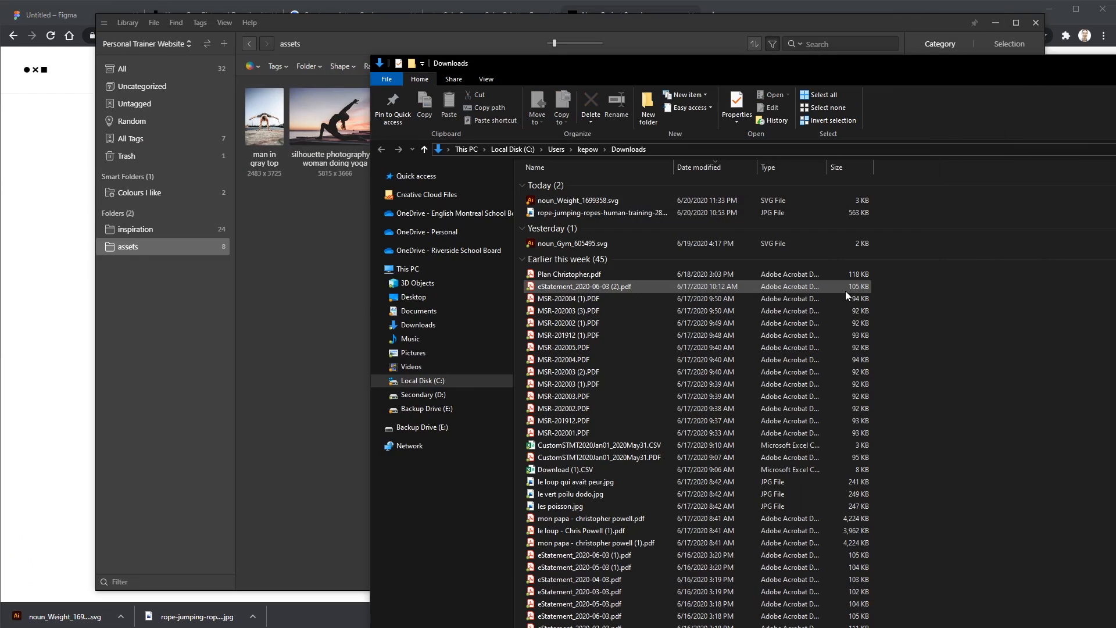
pyautogui.moveTo(643, 79); pyautogui.dragTo(769, 74)
pyautogui.click(125, 67)
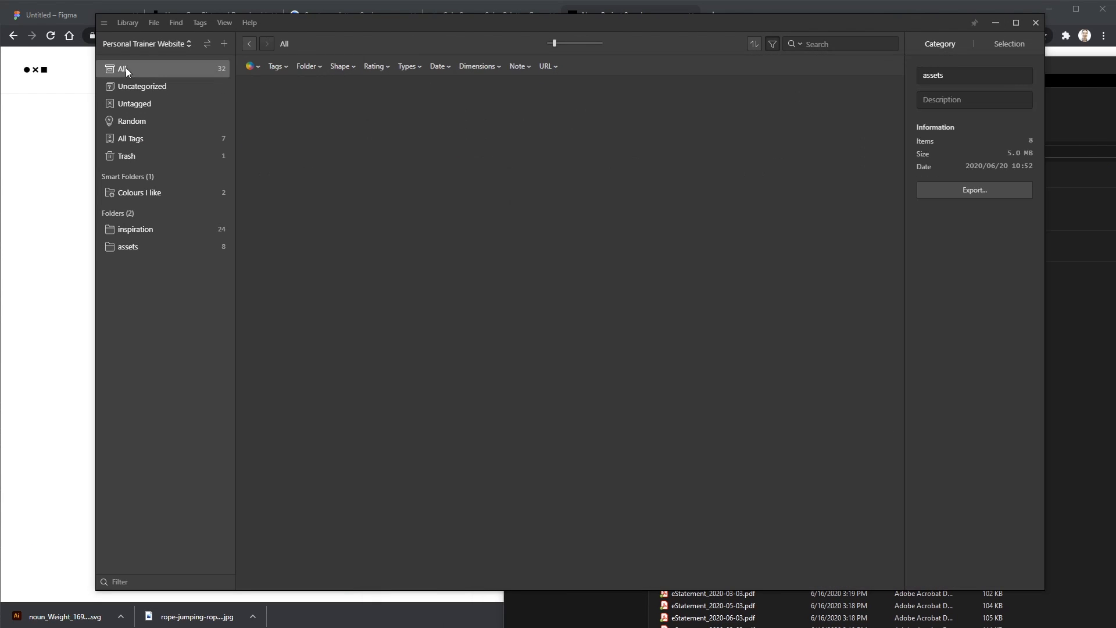
pyautogui.click(137, 82)
pyautogui.hotkey('alt', 'Tab')
pyautogui.moveTo(725, 199); pyautogui.dragTo(374, 186)
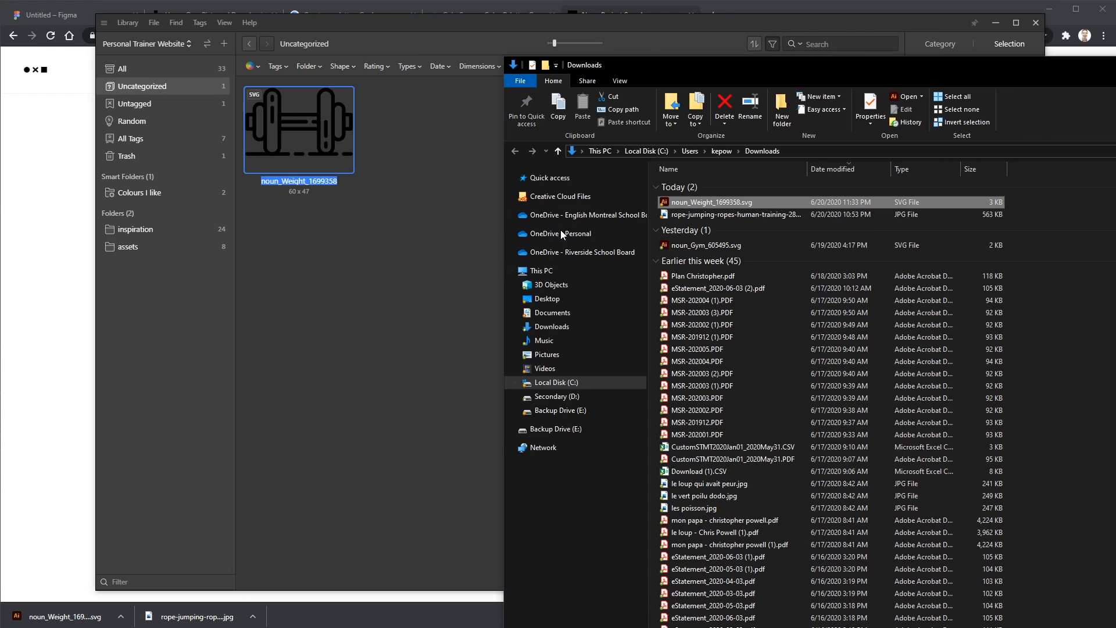
pyautogui.click(351, 233)
pyautogui.click(280, 145)
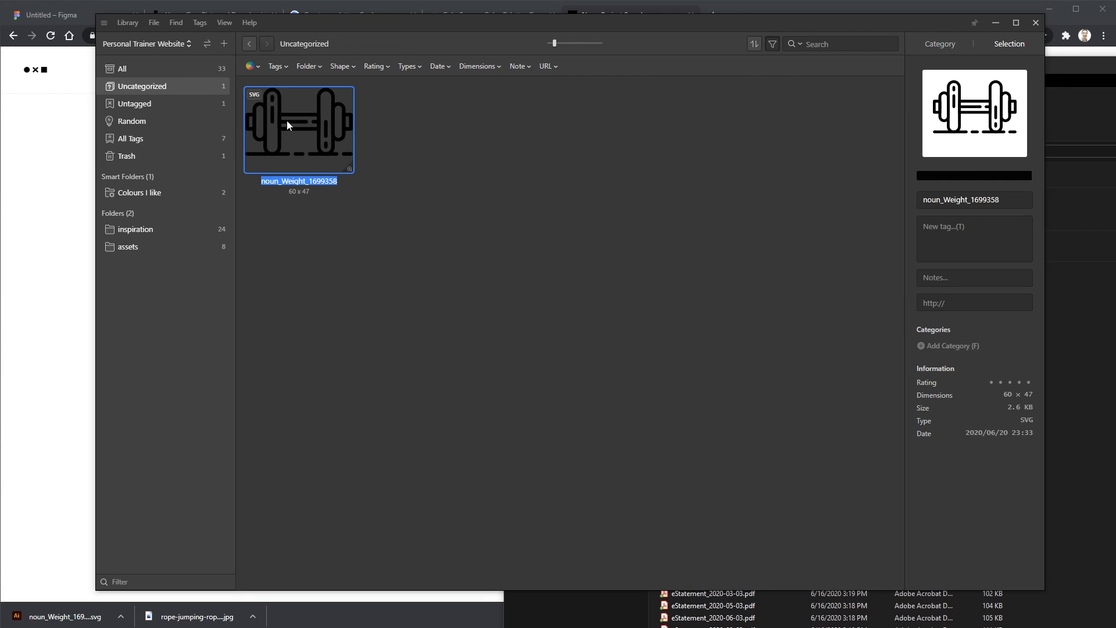
# - Bring the dumbbell SVG from the asset library into the Figma page at the basic plan's grey circle
pyautogui.click(67, 15)
pyautogui.hotkey('alt', 'Tab')
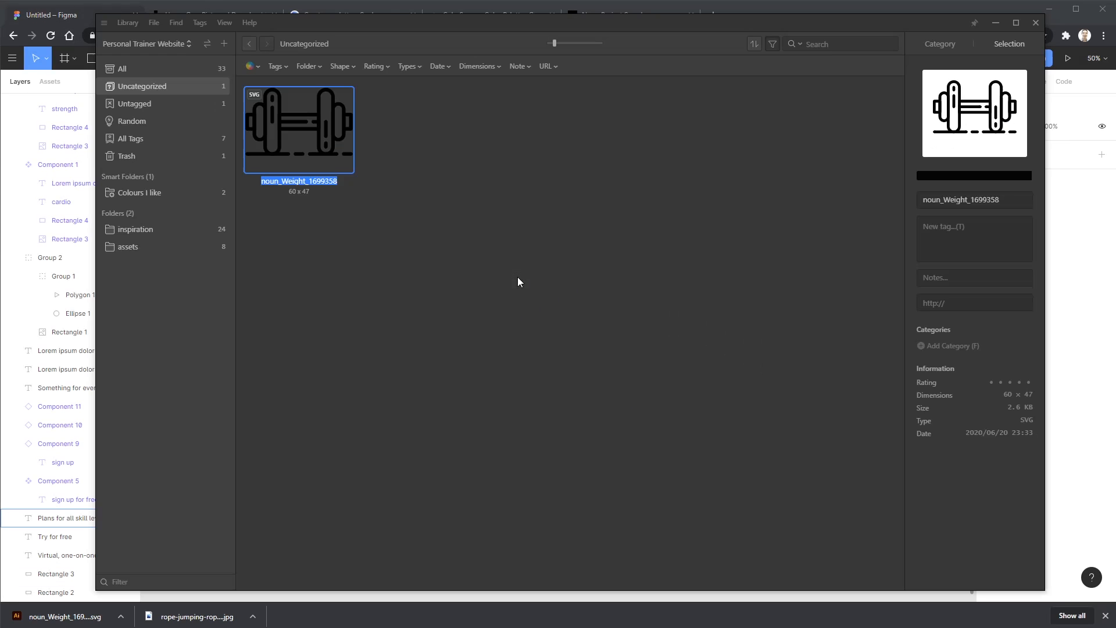
pyautogui.moveTo(430, 30); pyautogui.dragTo(737, 64)
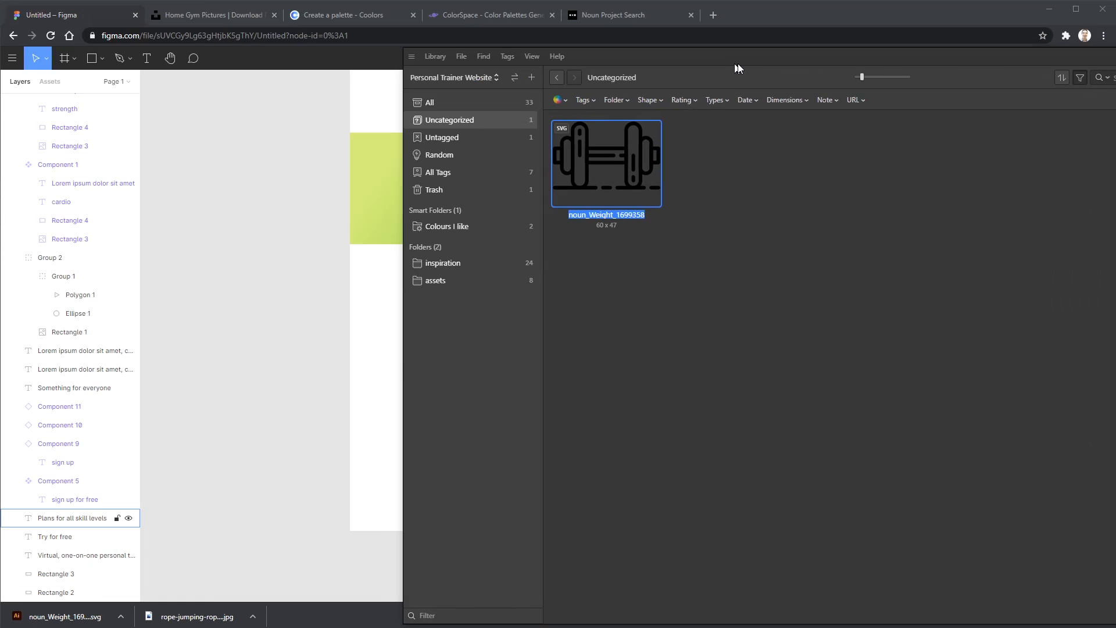
pyautogui.moveTo(618, 167); pyautogui.dragTo(436, 326)
# - Place the dumbbell icon inside the basic plan component, centered over its grey circle, and nudge it slightly up
pyautogui.hotkey('ctrl', 'z')
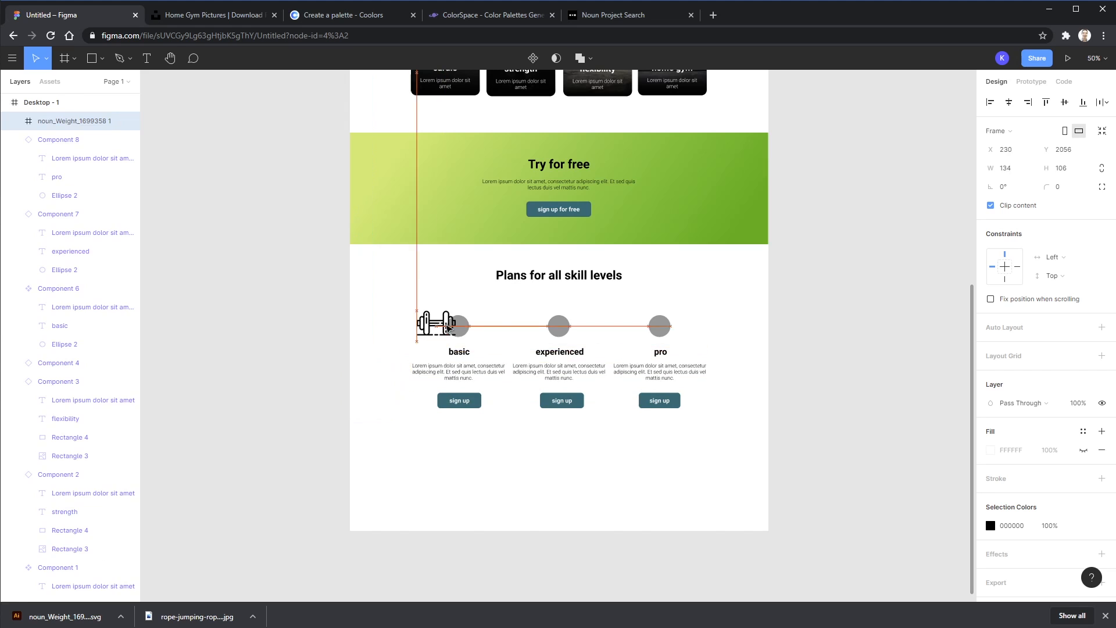
pyautogui.moveTo(436, 326); pyautogui.dragTo(468, 332)
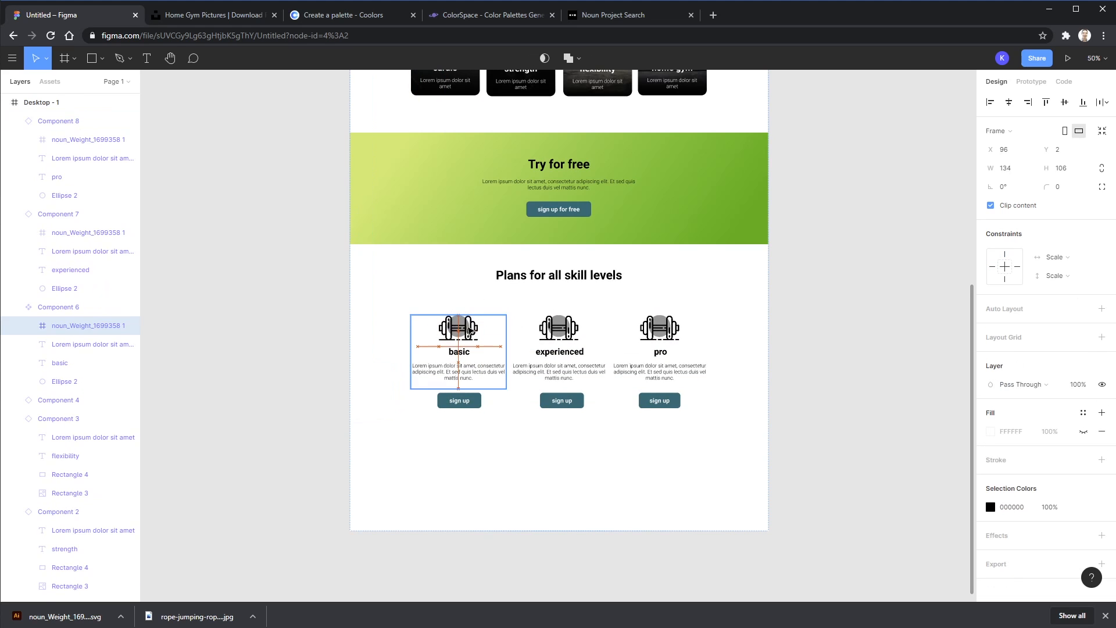
pyautogui.press('Up')
pyautogui.press('Up')
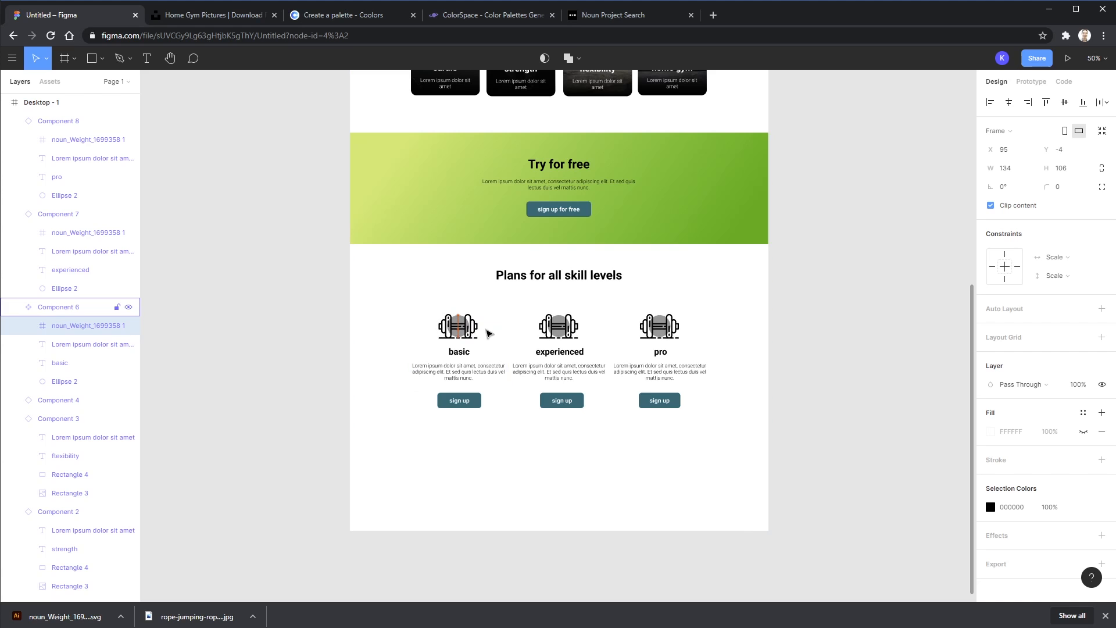
# - Recolor the grey circle inside the basic plan component with the light green D1F177 sampled from the Try for free section's gradient
pyautogui.moveTo(229, 260); pyautogui.dragTo(787, 483)
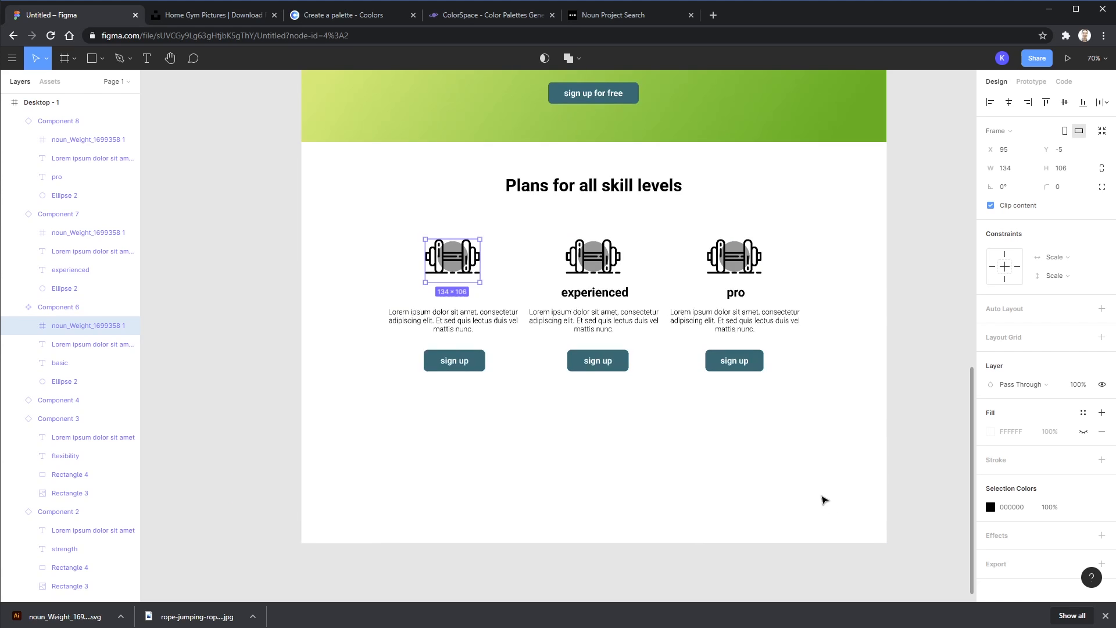
pyautogui.scroll(-2, 645, 472)
pyautogui.moveTo(645, 473); pyautogui.dragTo(604, 519)
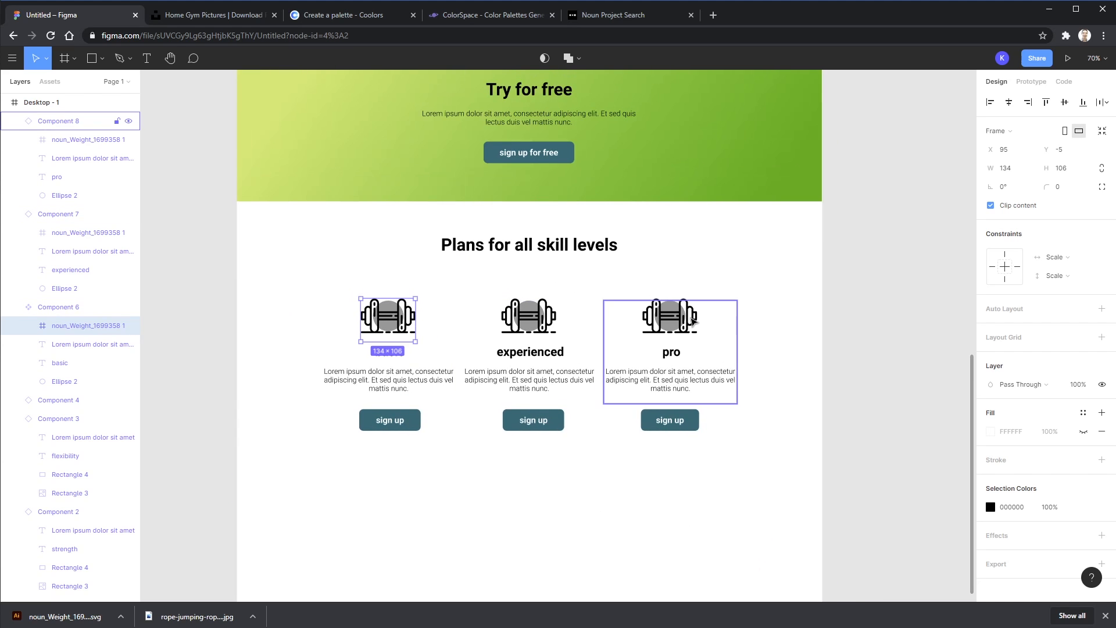
pyautogui.click(812, 373)
pyautogui.moveTo(260, 256); pyautogui.dragTo(820, 506)
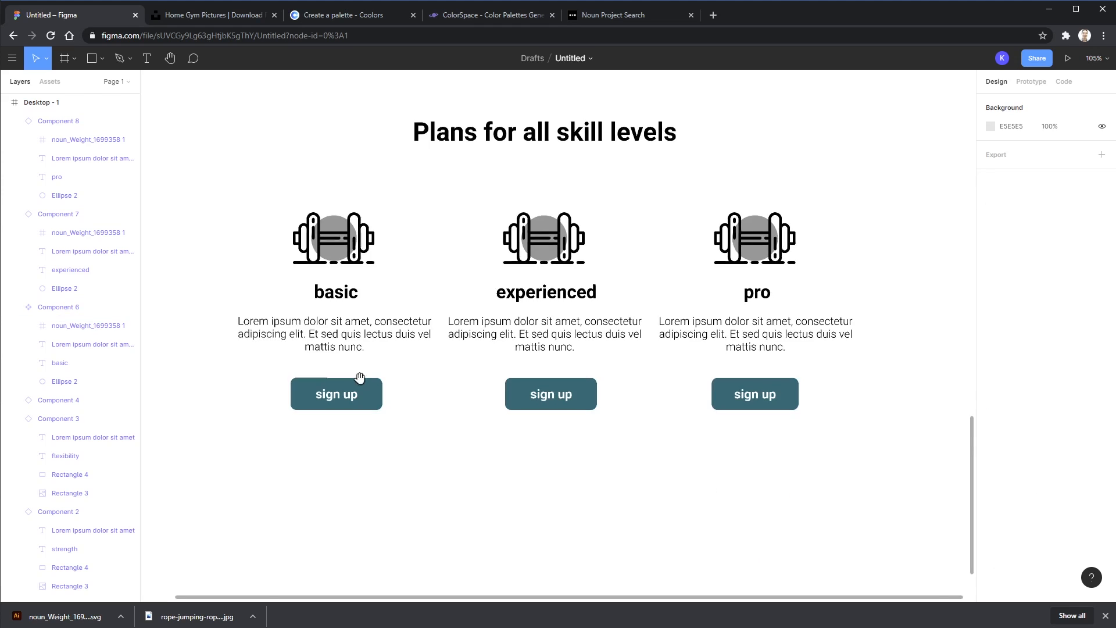
pyautogui.hscroll(-3, 361, 374)
pyautogui.scroll(2, 361, 374)
pyautogui.click(501, 331)
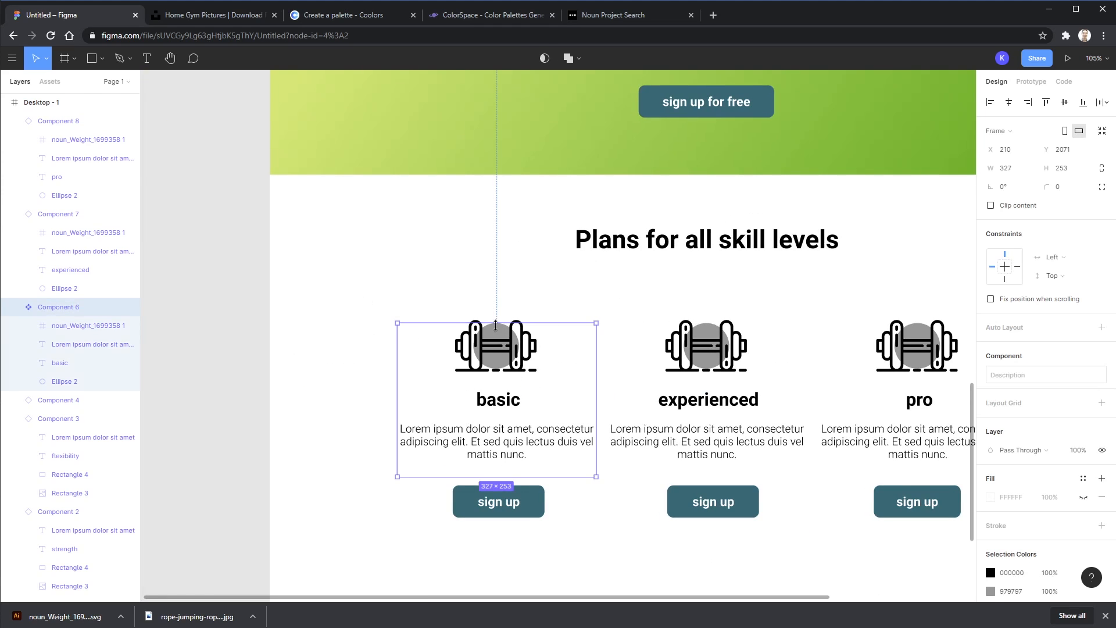
pyautogui.click(496, 335)
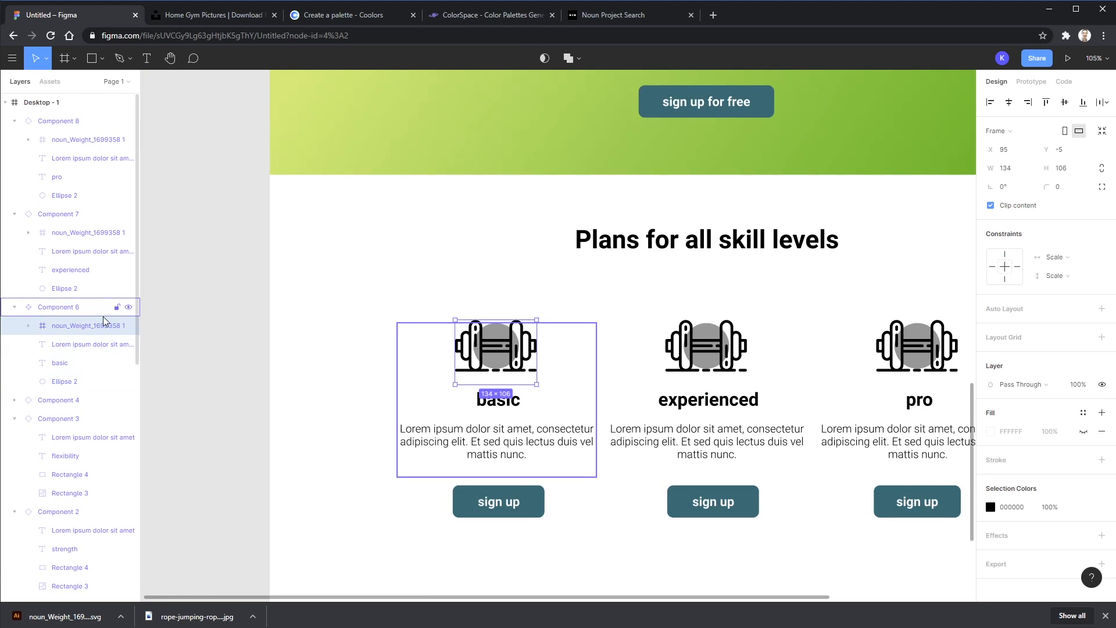
pyautogui.click(69, 381)
pyautogui.press('i')
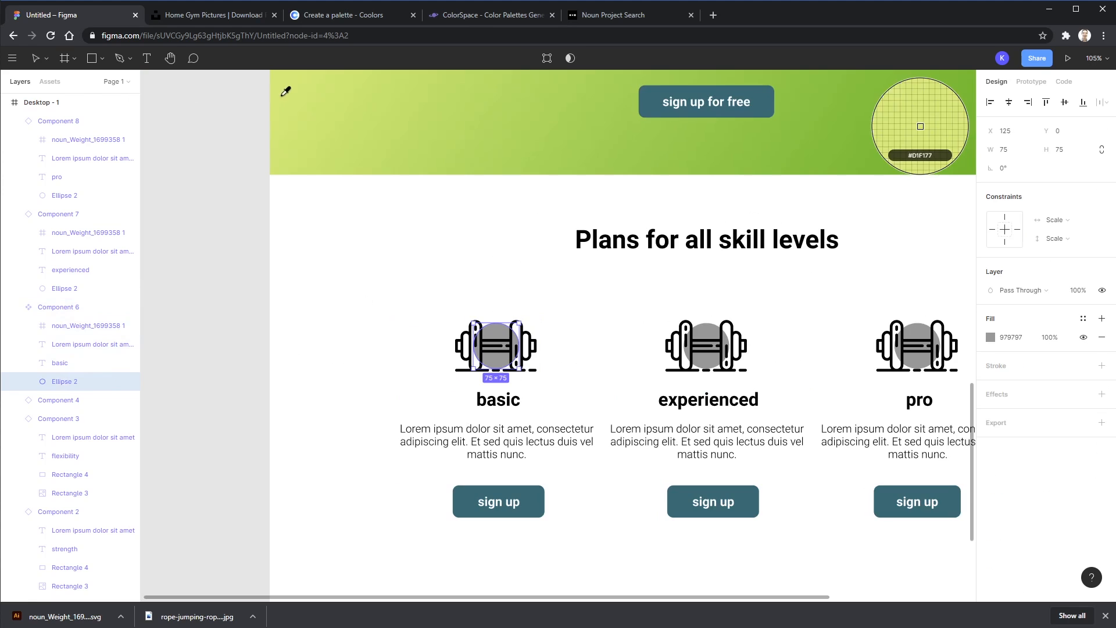
pyautogui.click(285, 96)
pyautogui.scroll(2, 361, 252)
pyautogui.scroll(-2, 503, 300)
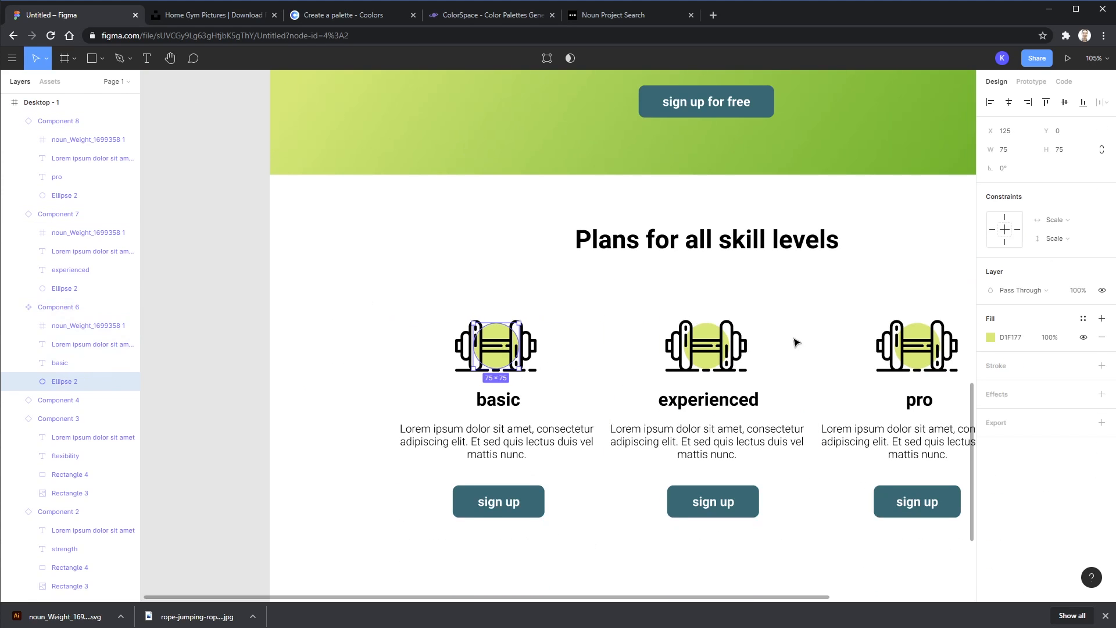
# - Recolor the dumbbell group in the basic plan component with the teal 006E73 sampled from the sign up button below it
pyautogui.click(532, 344)
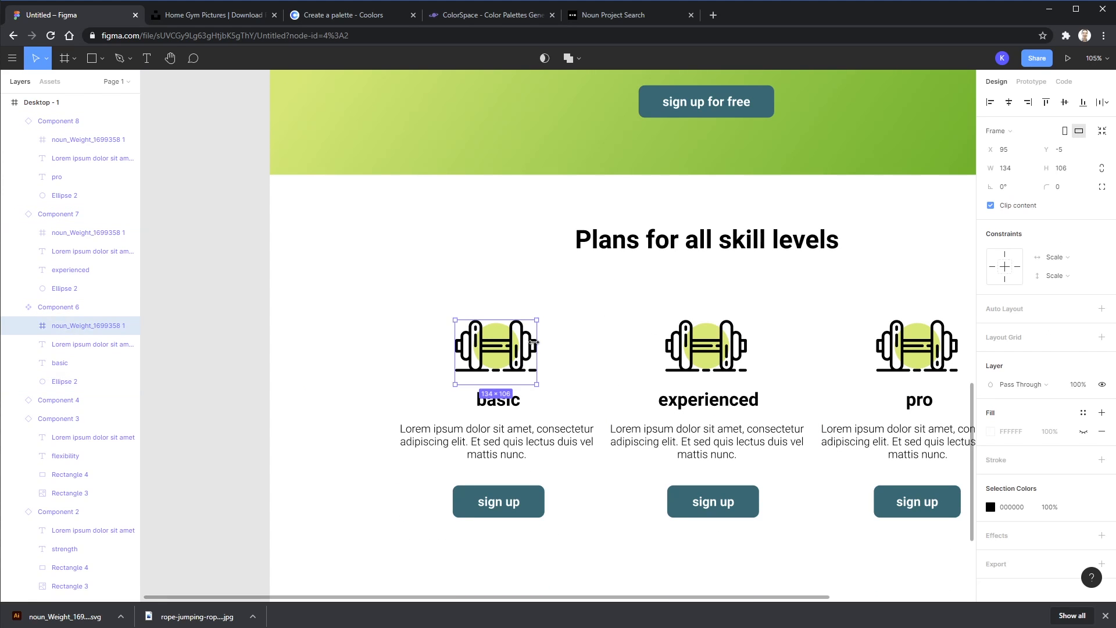
pyautogui.press('i')
pyautogui.click(543, 497)
pyautogui.doubleClick(533, 348)
pyautogui.moveTo(533, 347); pyautogui.dragTo(546, 339)
pyautogui.hotkey('ctrl', 'z')
pyautogui.press('i')
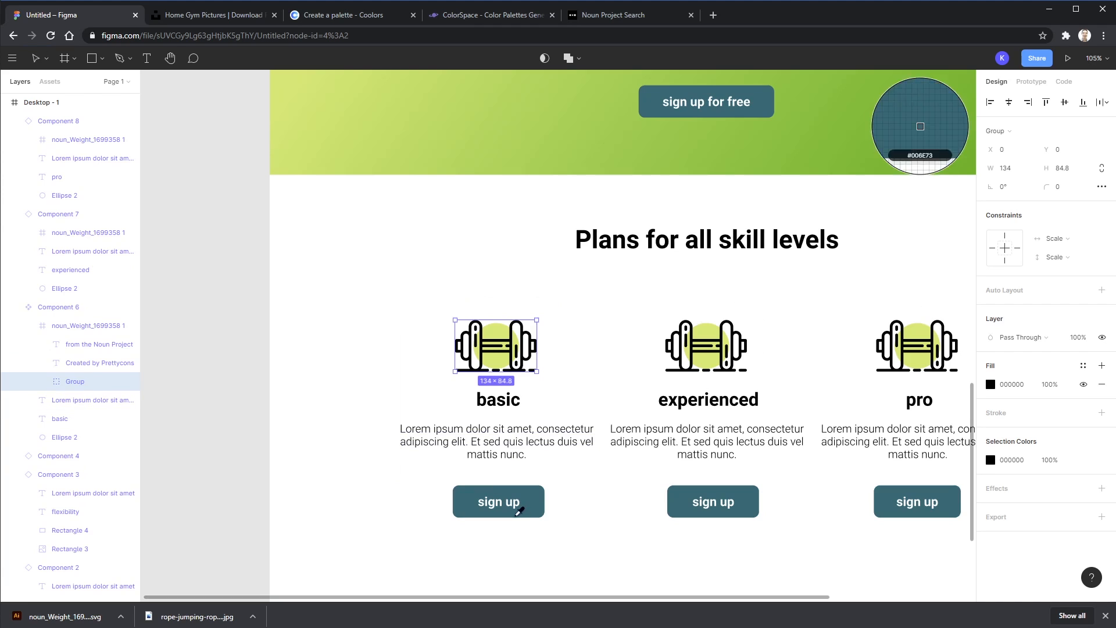
pyautogui.click(541, 493)
pyautogui.click(588, 457)
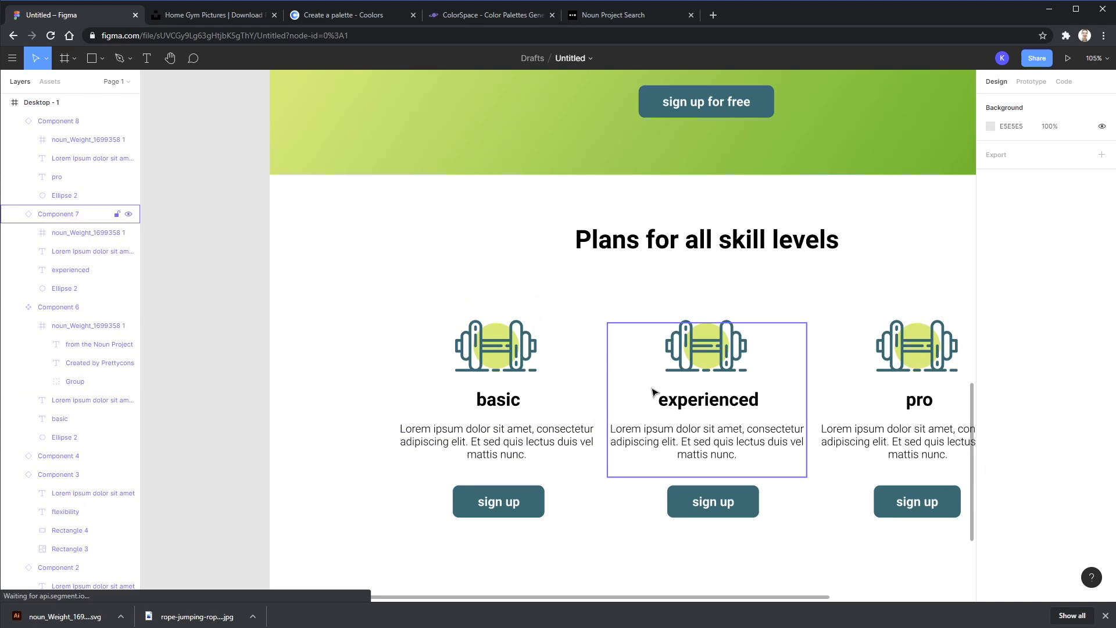
# - Try to move the dumbbell icon inside the experienced plan's instance, undoing each displacement
pyautogui.moveTo(626, 317); pyautogui.dragTo(511, 319)
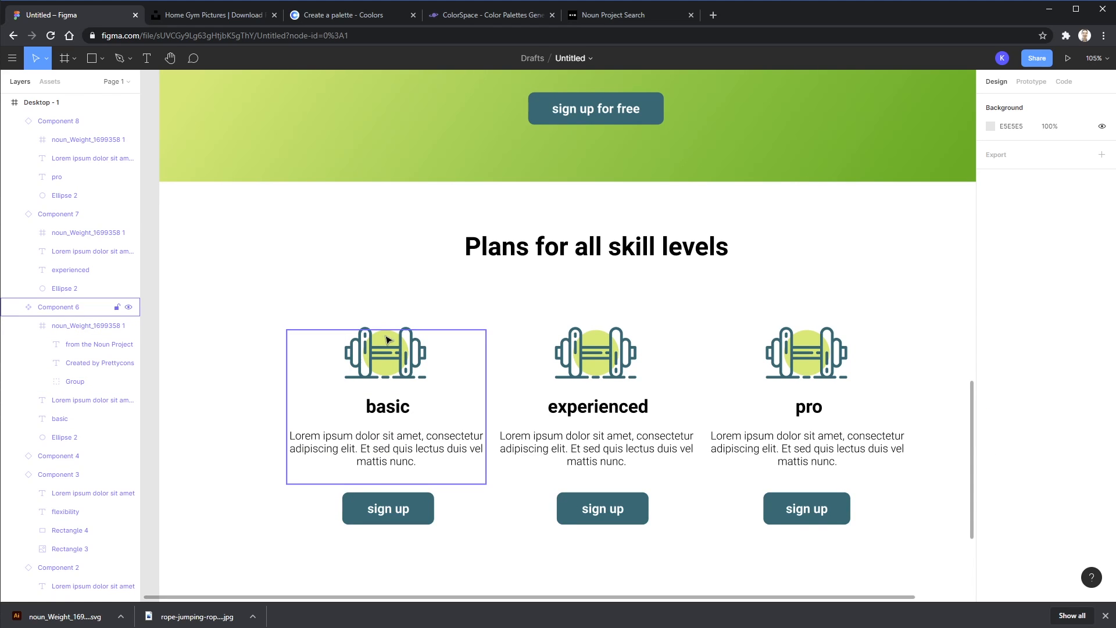
pyautogui.click(626, 349)
pyautogui.moveTo(635, 358); pyautogui.dragTo(679, 333)
pyautogui.hotkey('ctrl', 'z')
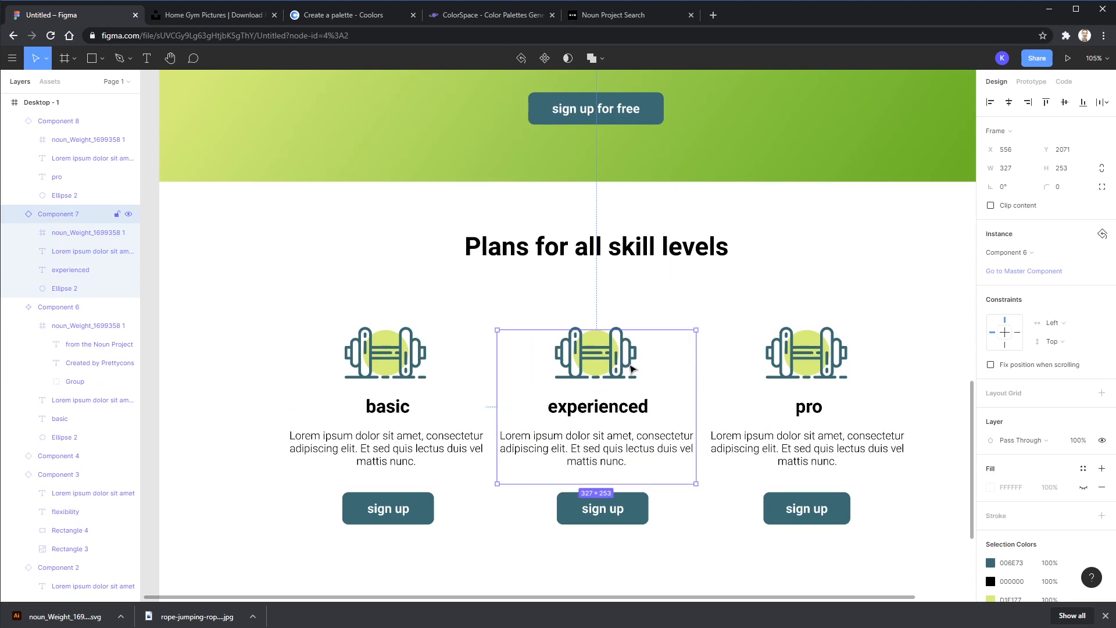
pyautogui.doubleClick(622, 360)
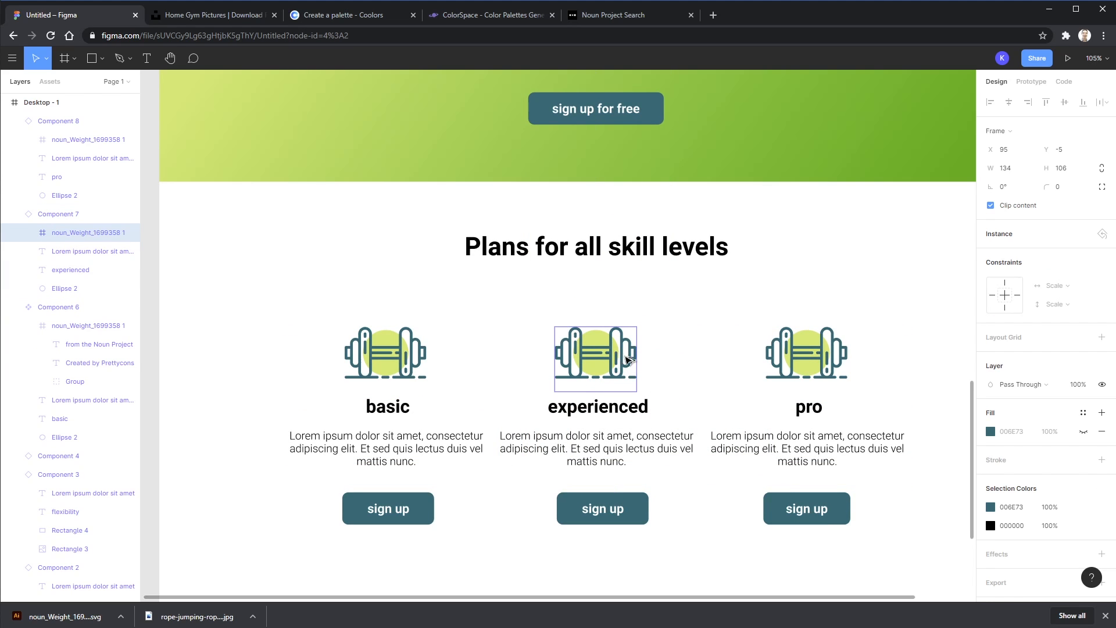
pyautogui.moveTo(626, 357); pyautogui.dragTo(714, 379)
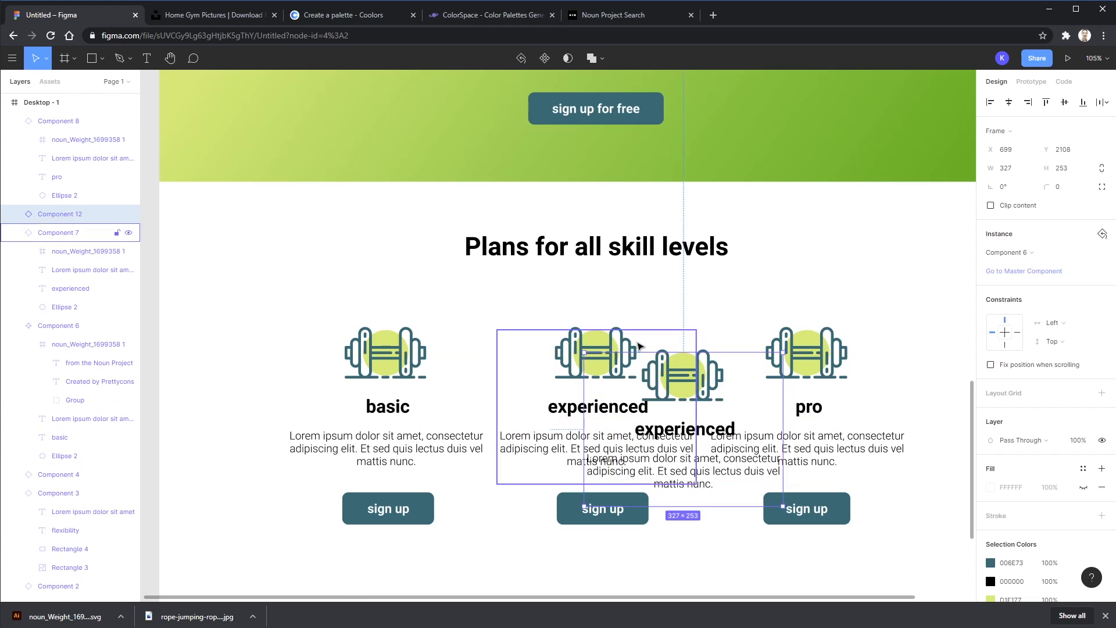
pyautogui.hotkey('ctrl', 'z')
pyautogui.click(482, 304)
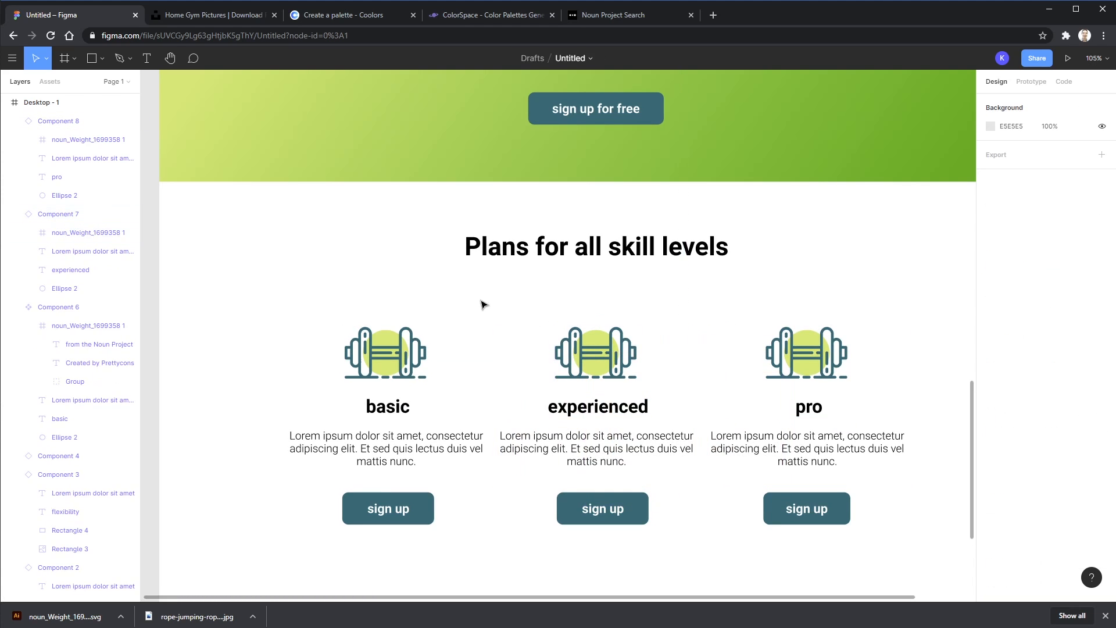
# - Lower the "Plans for all skill levels" heading to Y 1937 and center the experienced and pro sign up buttons under their plans
pyautogui.moveTo(598, 255); pyautogui.dragTo(602, 277)
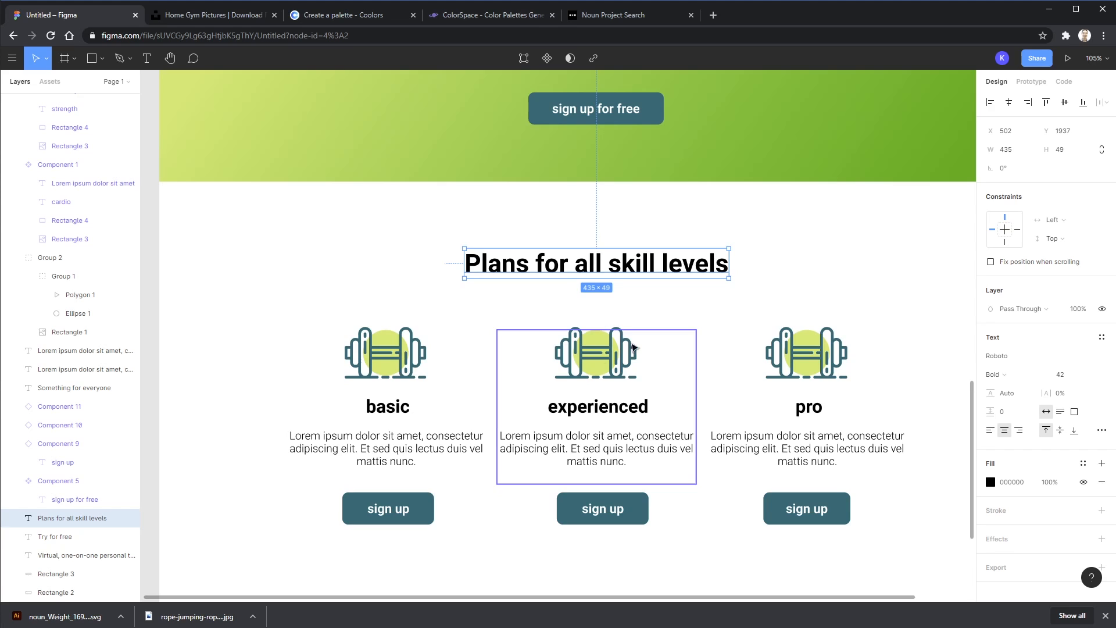
pyautogui.click(921, 312)
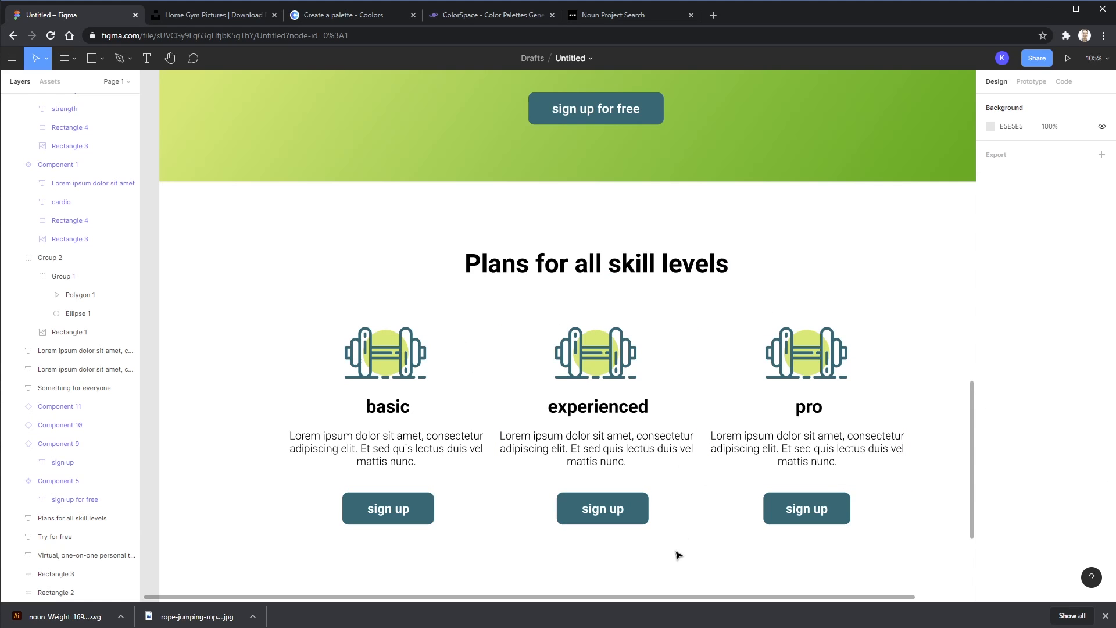
pyautogui.moveTo(676, 551); pyautogui.dragTo(608, 516)
pyautogui.click(775, 548)
pyautogui.moveTo(773, 545); pyautogui.dragTo(833, 514)
pyautogui.moveTo(832, 515); pyautogui.dragTo(836, 516)
pyautogui.click(931, 515)
pyautogui.click(628, 273)
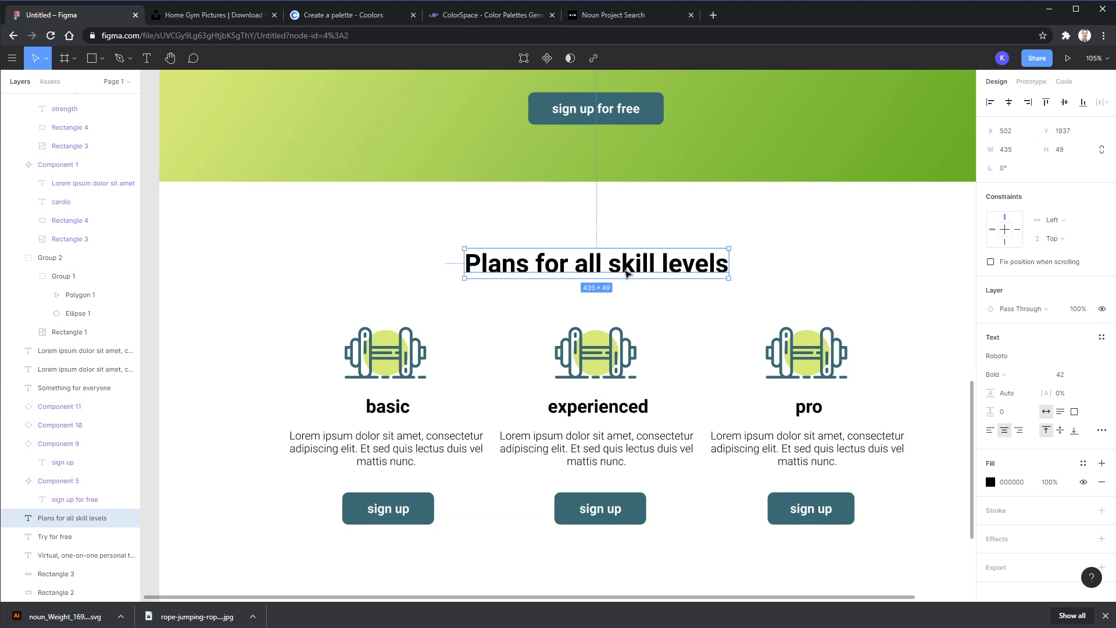
pyautogui.press('i')
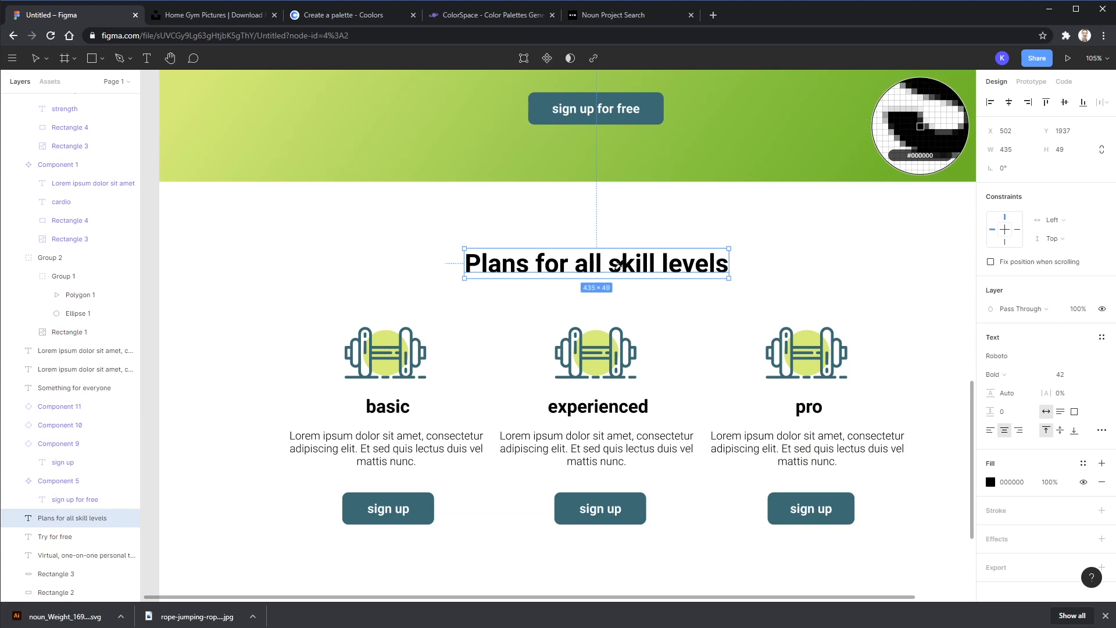
pyautogui.press('Escape')
pyautogui.click(482, 241)
# - Review the landing page's top section, the ColorSpace palettes for D1F177 and the Coolors palette for further matching colors
pyautogui.scroll(20, 465, 424)
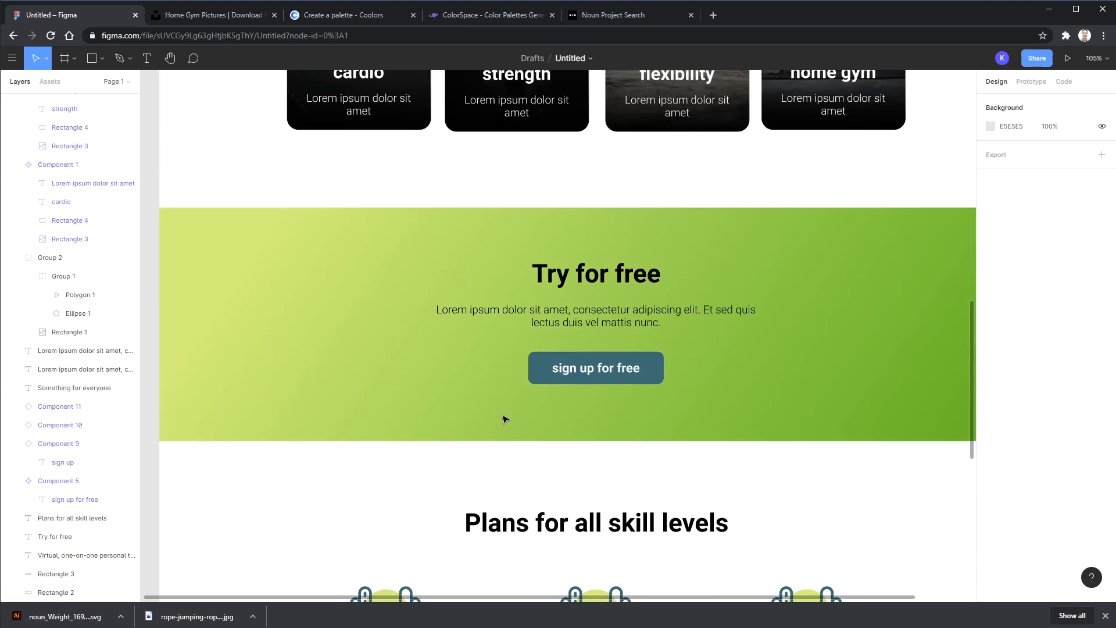
pyautogui.scroll(-2, 503, 416)
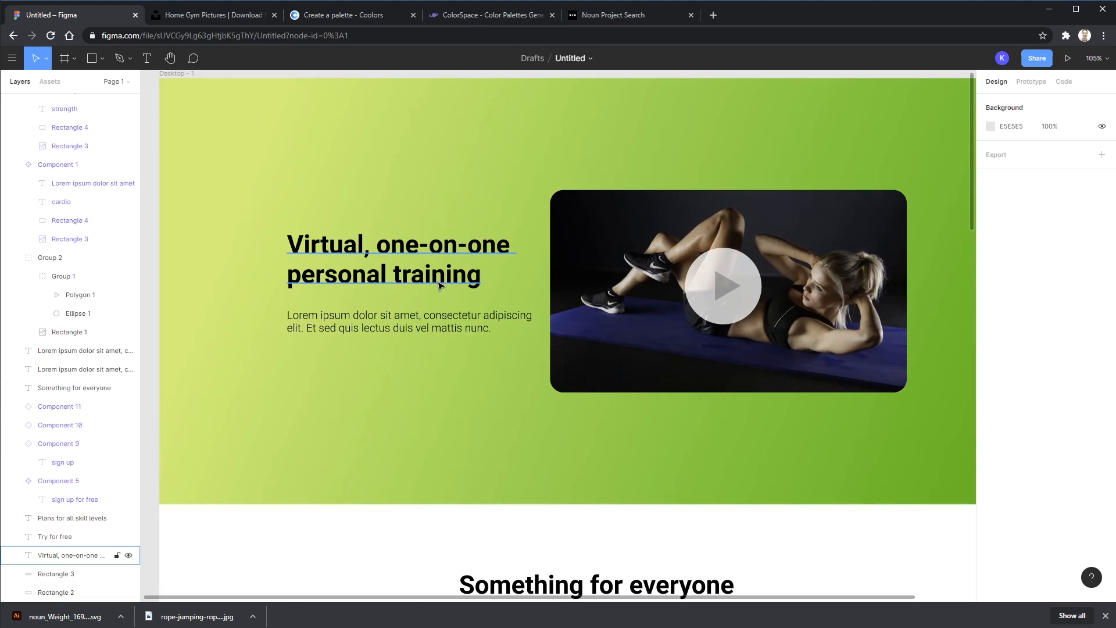
pyautogui.click(610, 16)
pyautogui.click(470, 20)
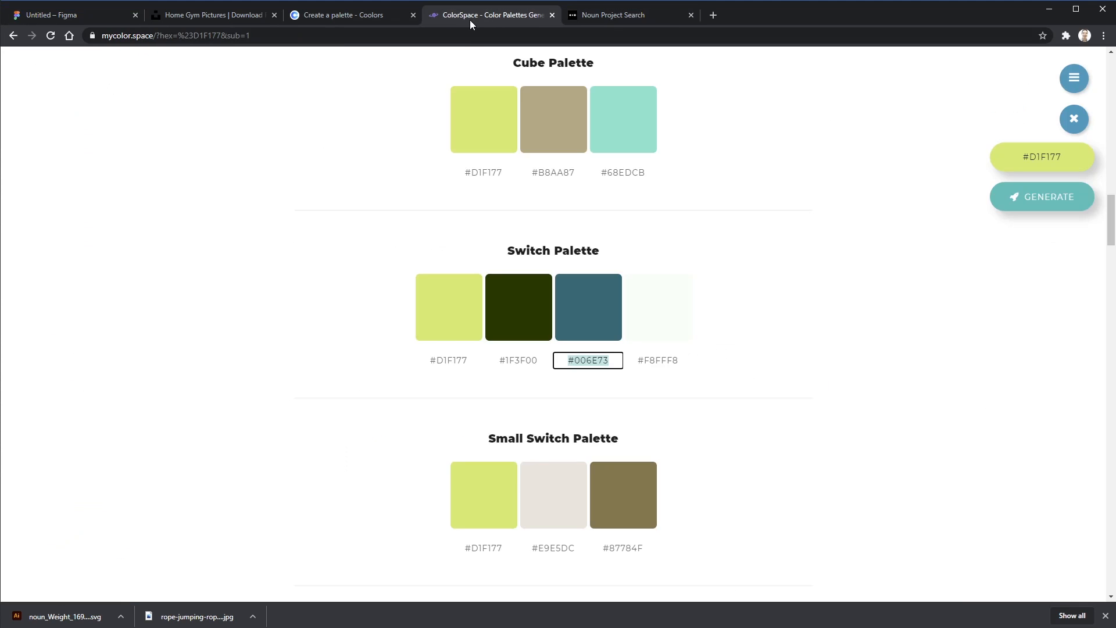
pyautogui.scroll(-11, 707, 327)
pyautogui.scroll(10, 680, 322)
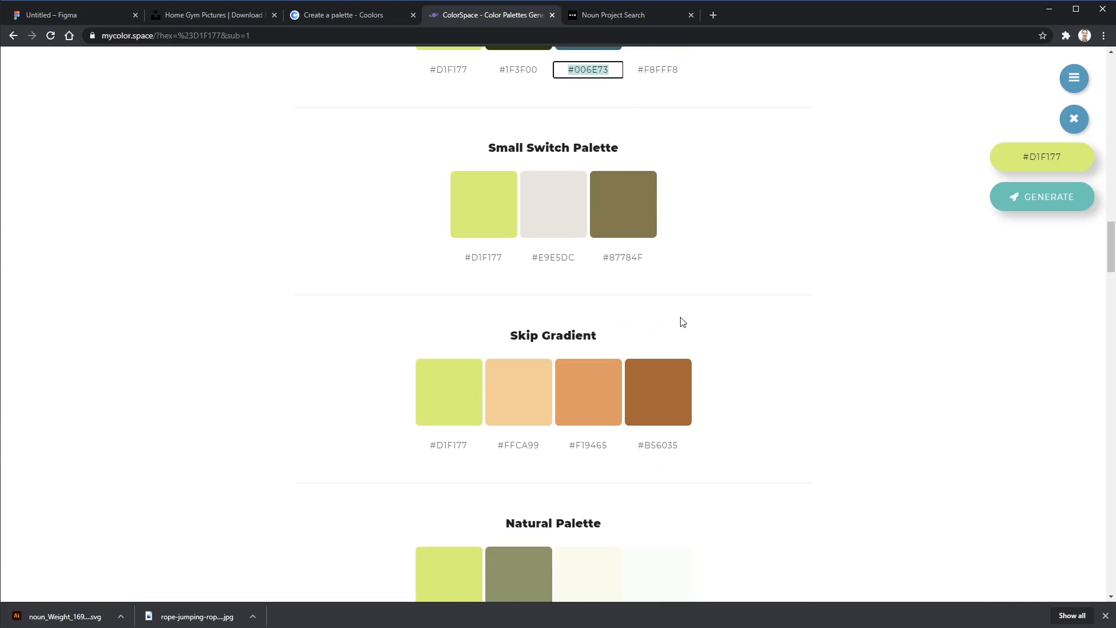
pyautogui.scroll(-15, 775, 334)
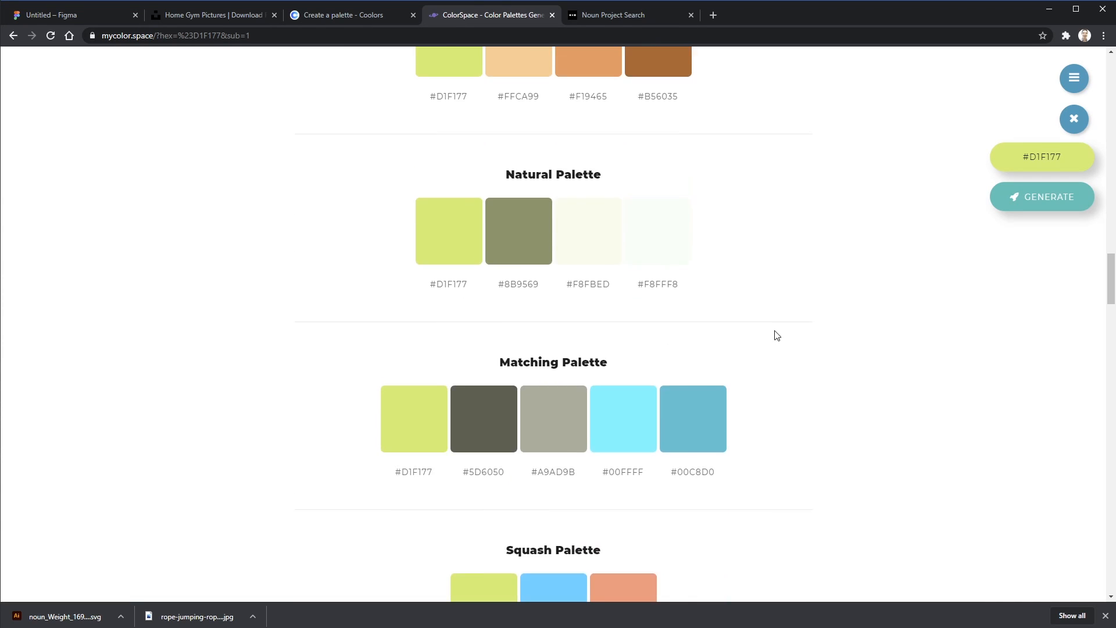
pyautogui.click(380, 15)
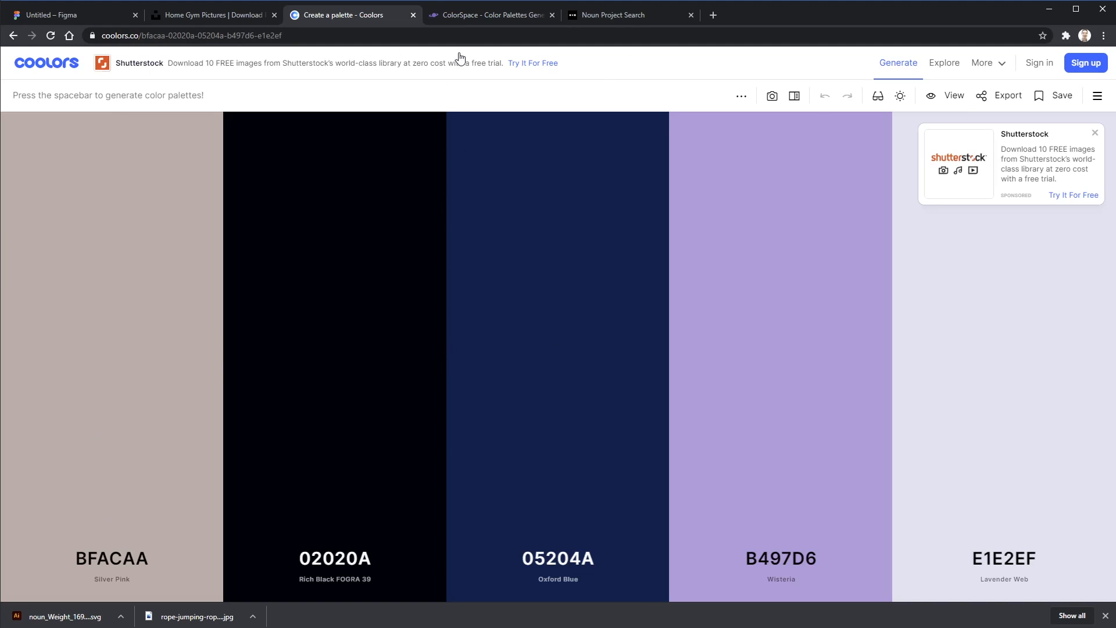
pyautogui.click(469, 15)
pyautogui.click(46, 16)
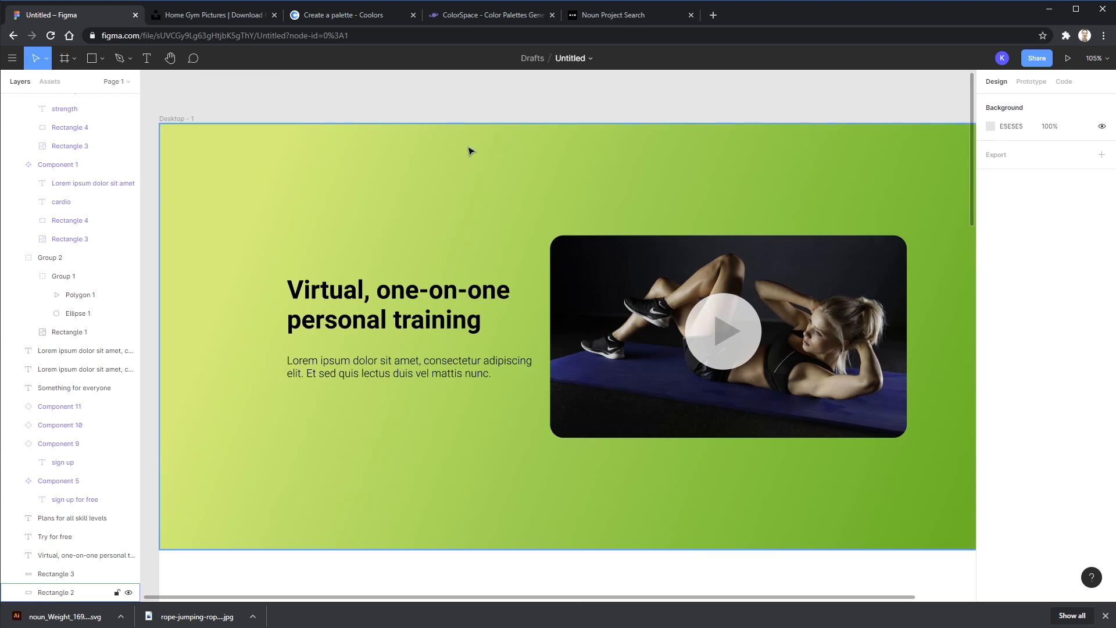
pyautogui.click(52, 82)
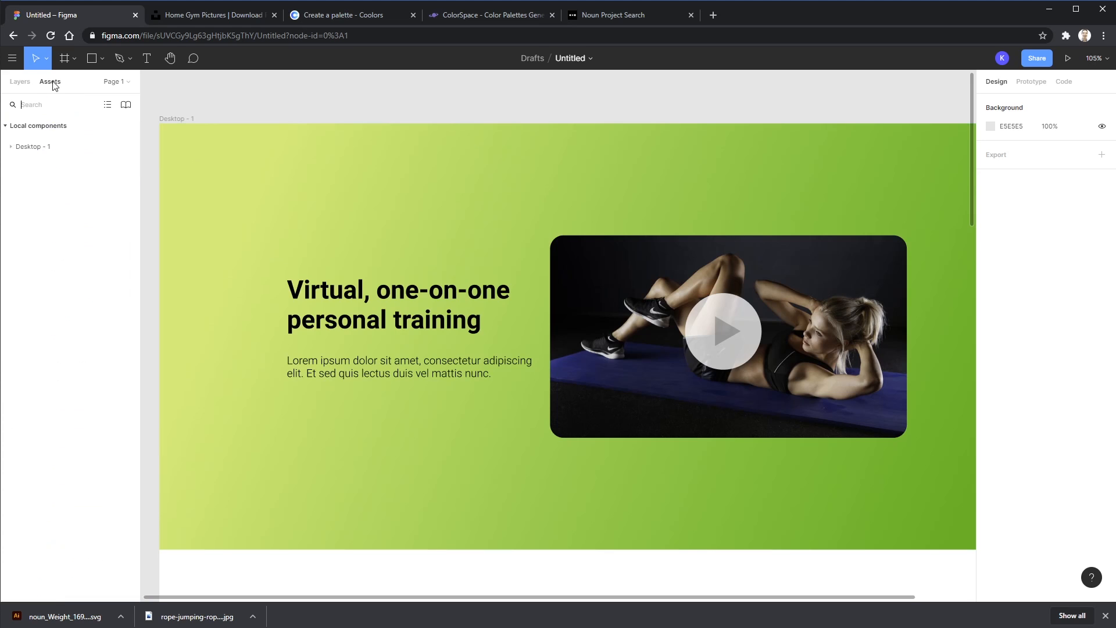
pyautogui.click(12, 147)
pyautogui.click(11, 147)
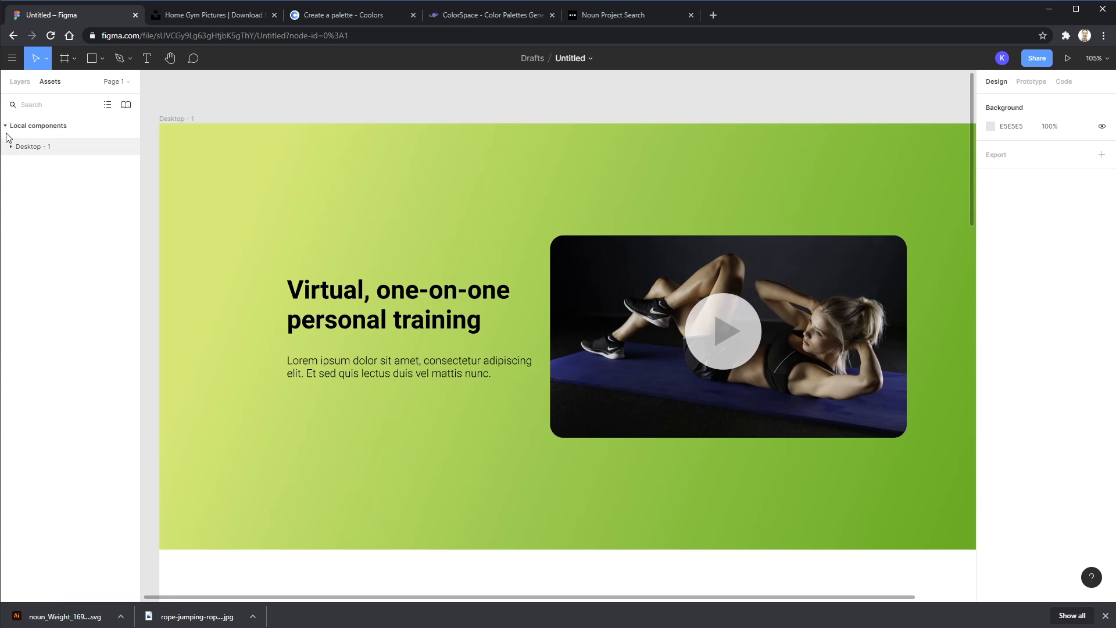
pyautogui.click(19, 82)
# - Fill the hero background rectangle with the light green D1F177 sampled from its gradient's light end, and copy that hex code
pyautogui.click(216, 167)
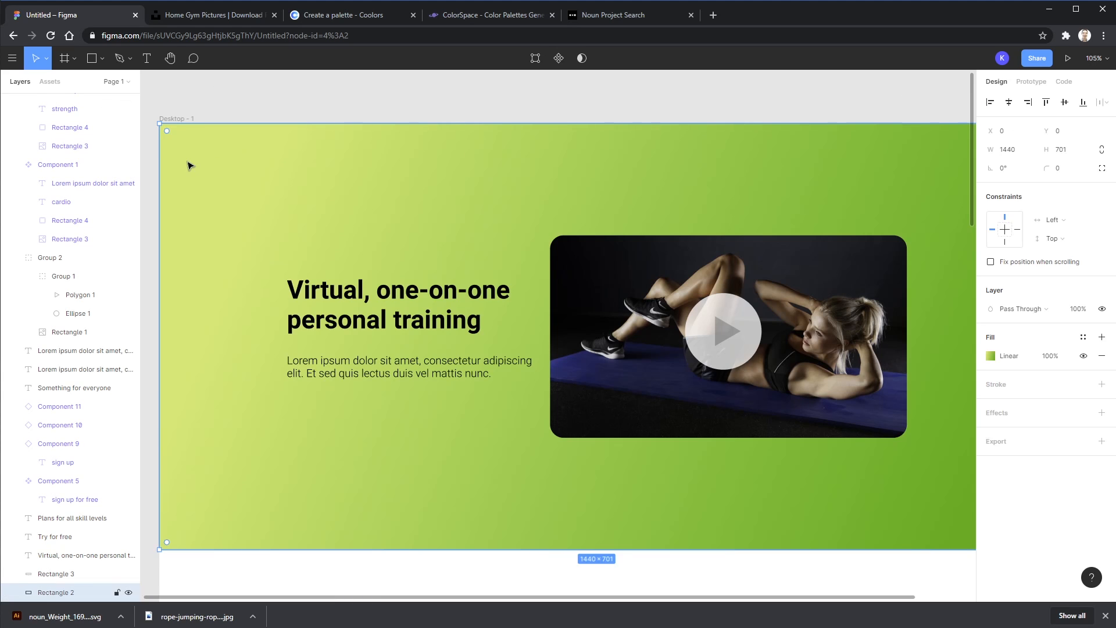
pyautogui.press('i')
pyautogui.click(168, 137)
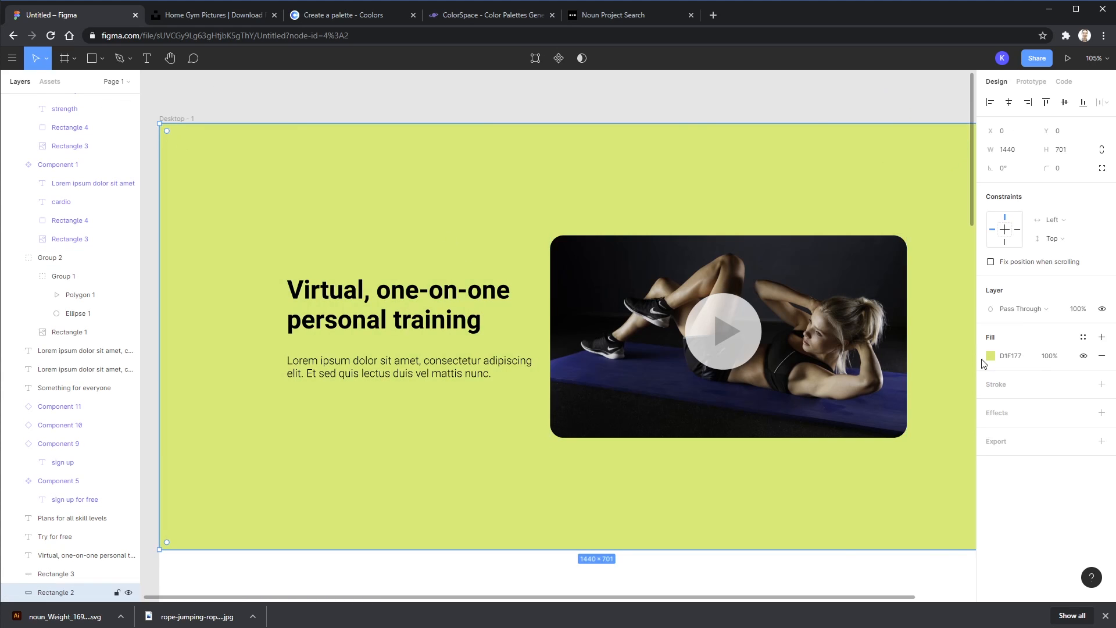
pyautogui.click(990, 356)
pyautogui.hotkey('ctrl', 'c')
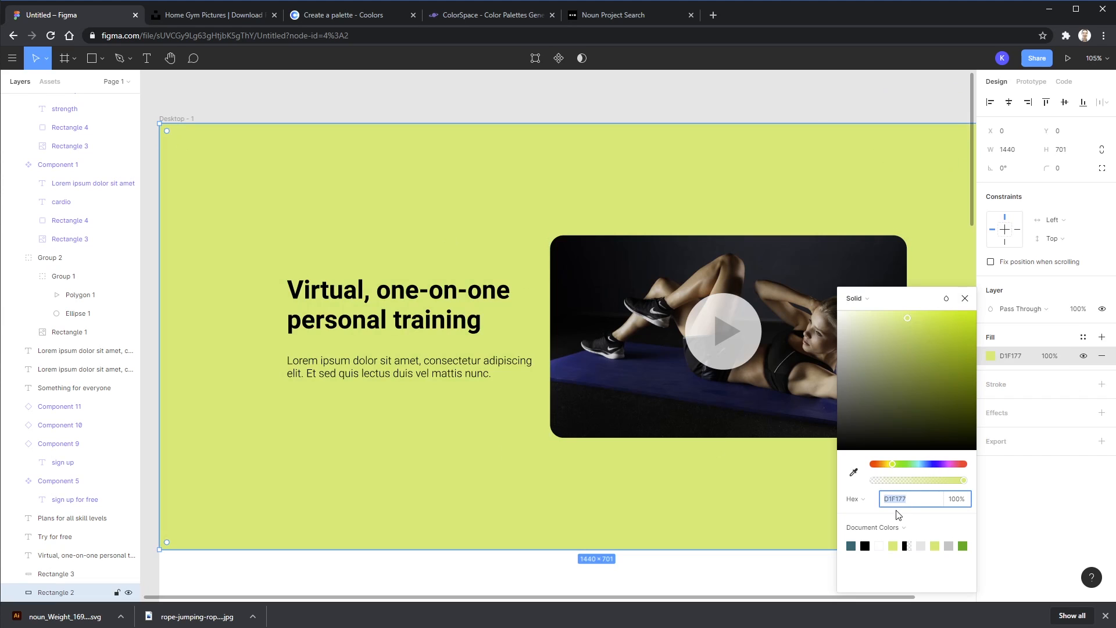
# - Switch to Coolors, replace the first palette color with the copied D1F177, and return to the Figma file
pyautogui.click(441, 16)
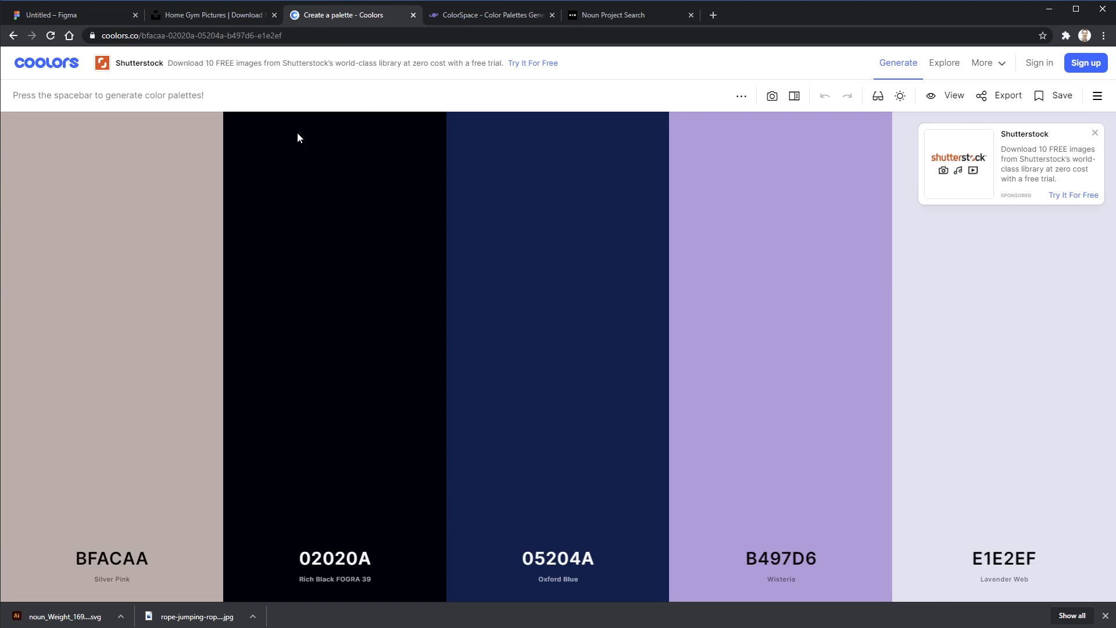
pyautogui.click(334, 15)
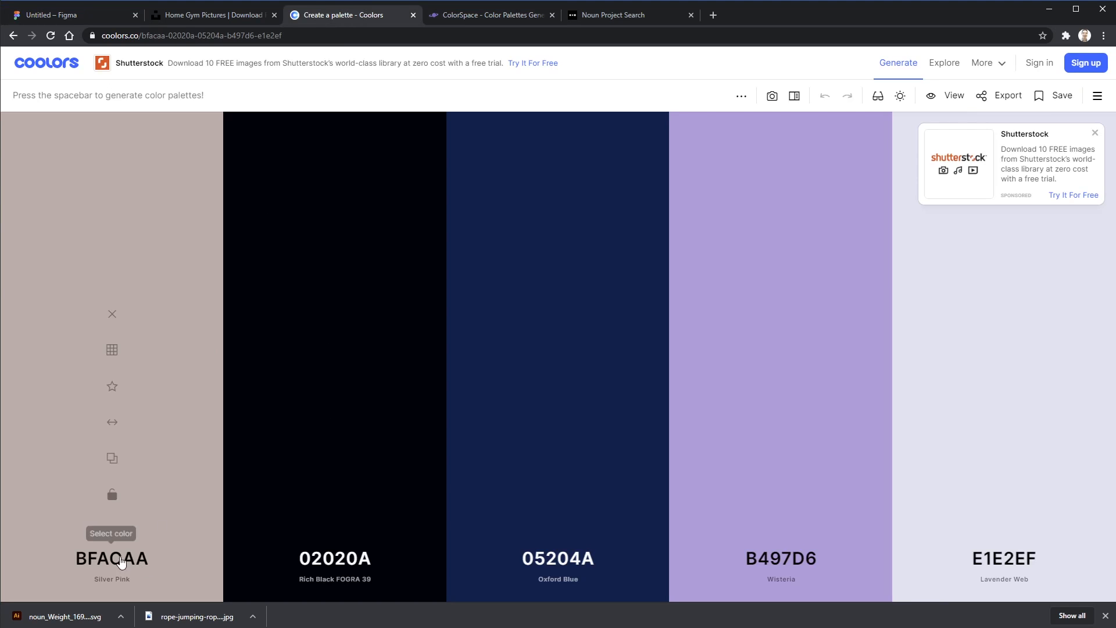
pyautogui.click(112, 558)
pyautogui.hotkey('ctrl', 'v')
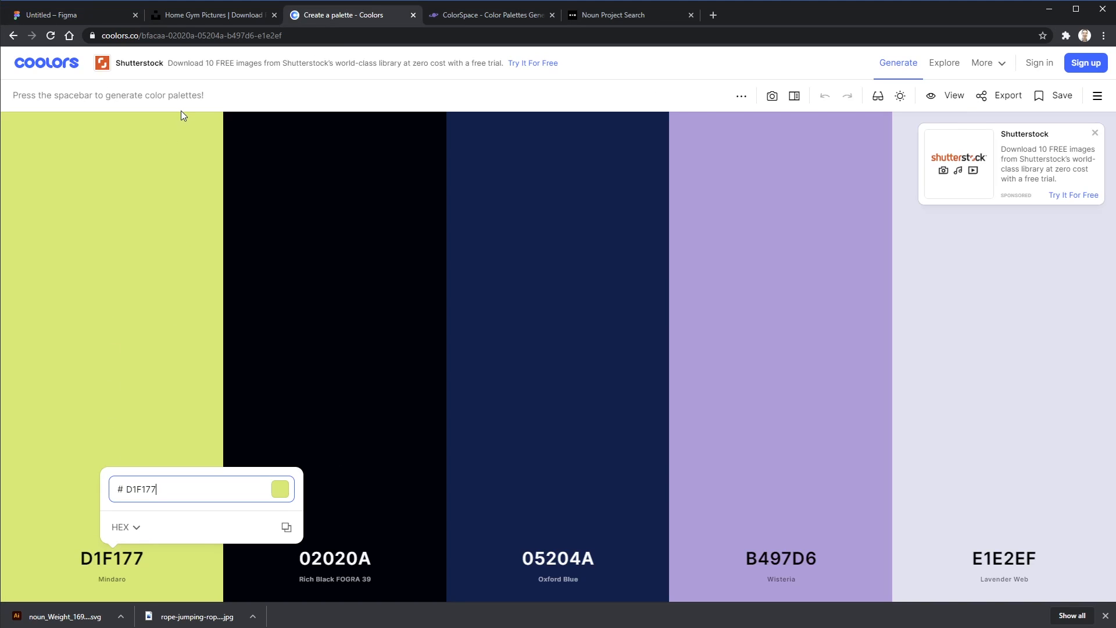
pyautogui.click(100, 17)
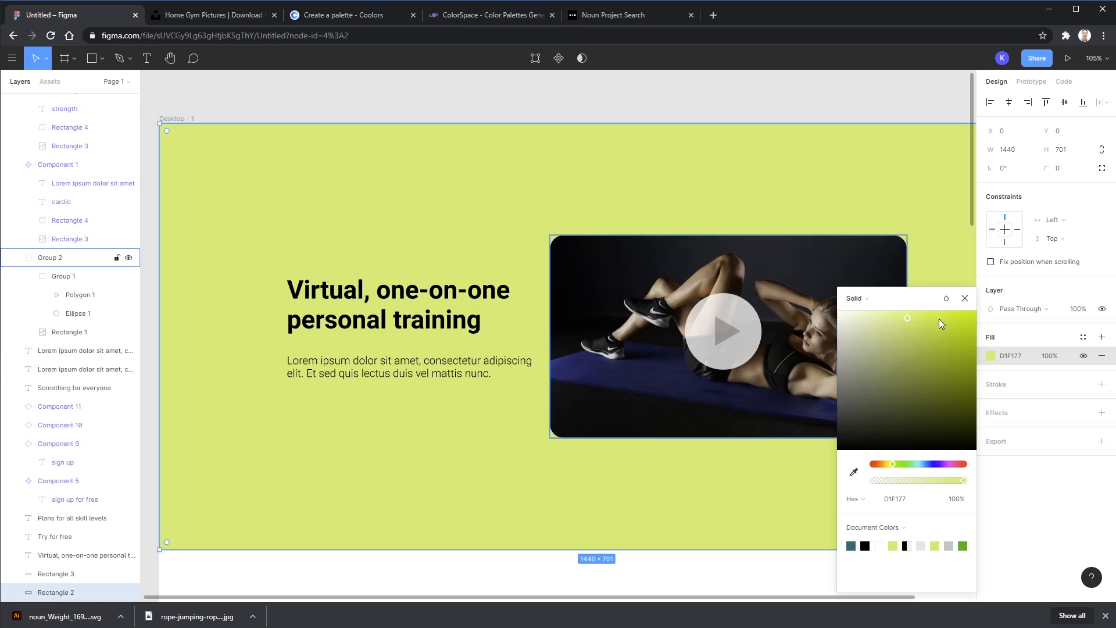
# - Restore the hero rectangle's gradient, copy the hex code 33BE1C sampled from its dark green end, and undo the sampled solid fill
pyautogui.click(966, 298)
pyautogui.hotkey('ctrl', 'z')
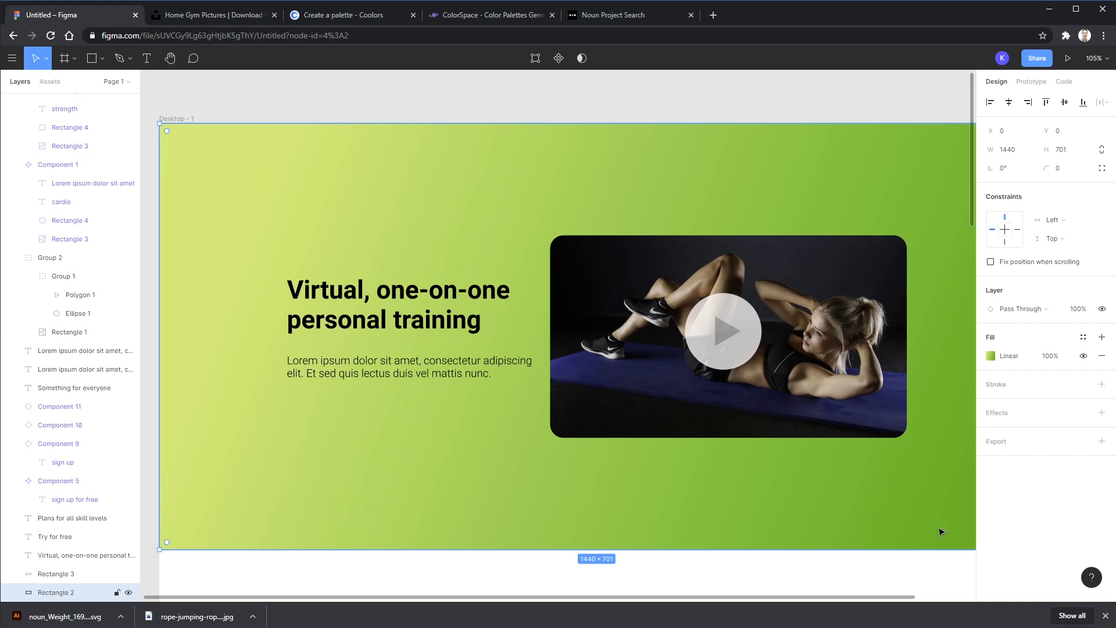
pyautogui.press('i')
pyautogui.click(969, 545)
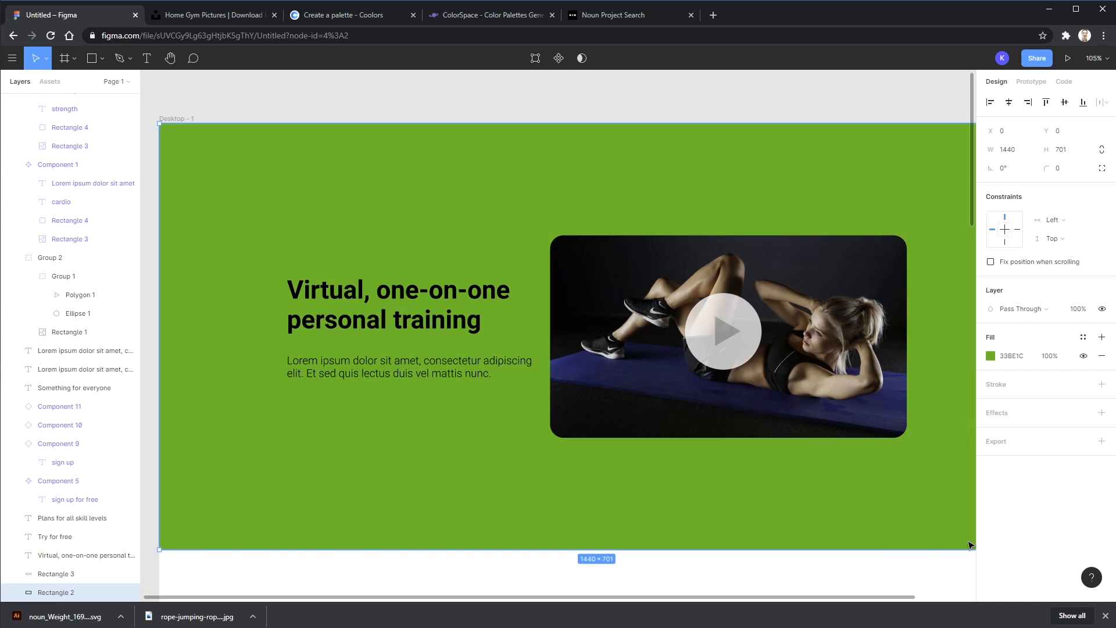
pyautogui.click(1004, 363)
pyautogui.hotkey('ctrl', 'c')
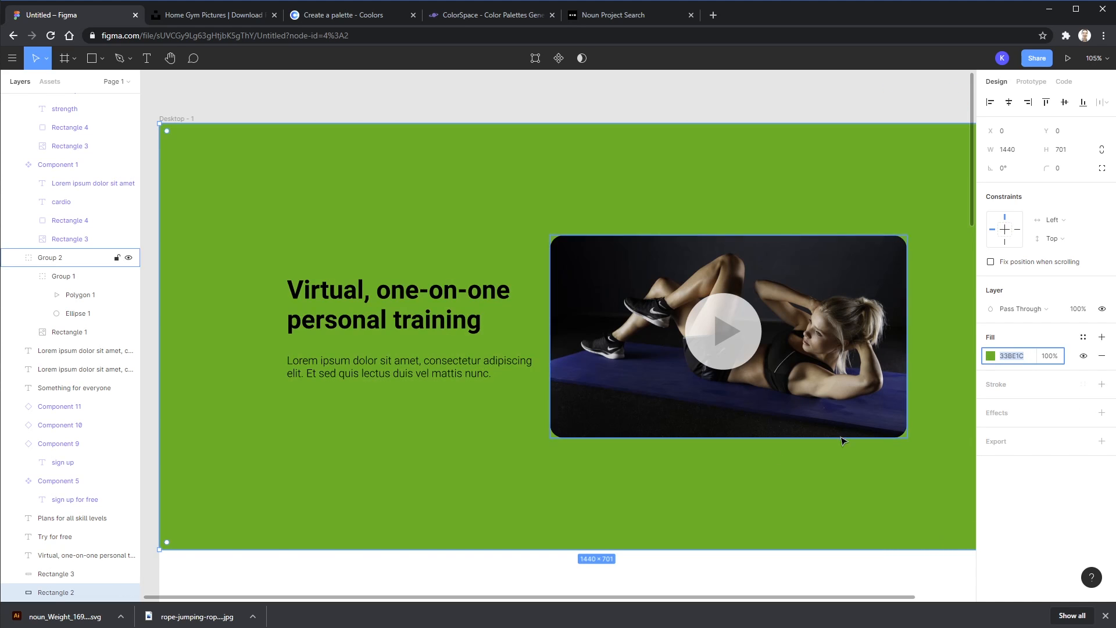
pyautogui.hotkey('ctrl', 'z')
# - Switch to Coolors, replace the second palette color with the copied 33BE1C, and lock both greens
pyautogui.hotkey('alt', 'Tab')
pyautogui.click(262, 174)
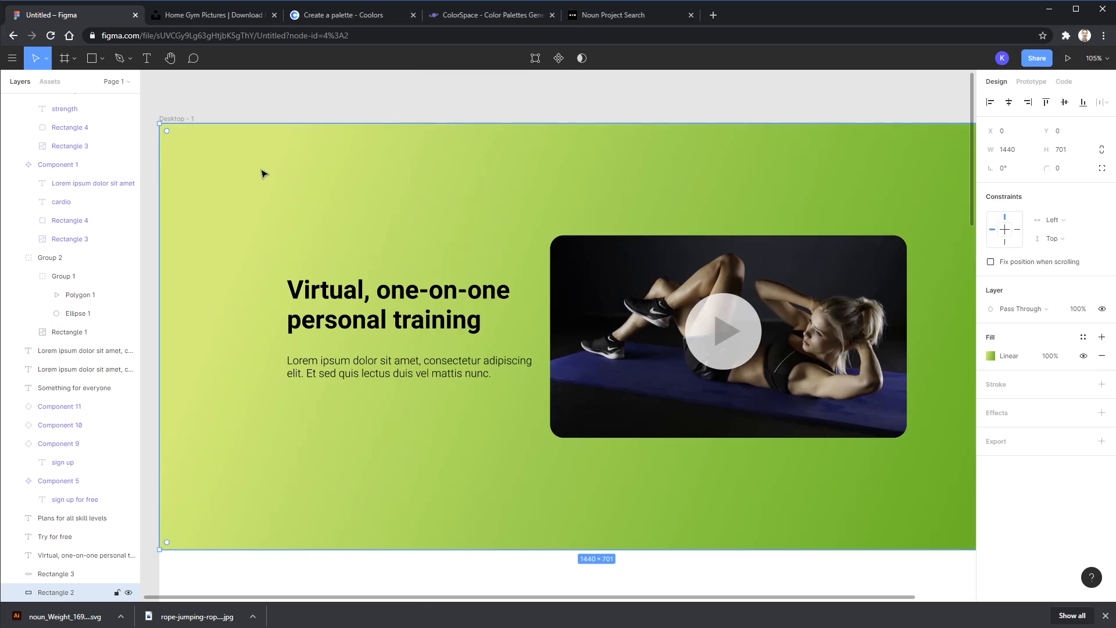
pyautogui.click(338, 14)
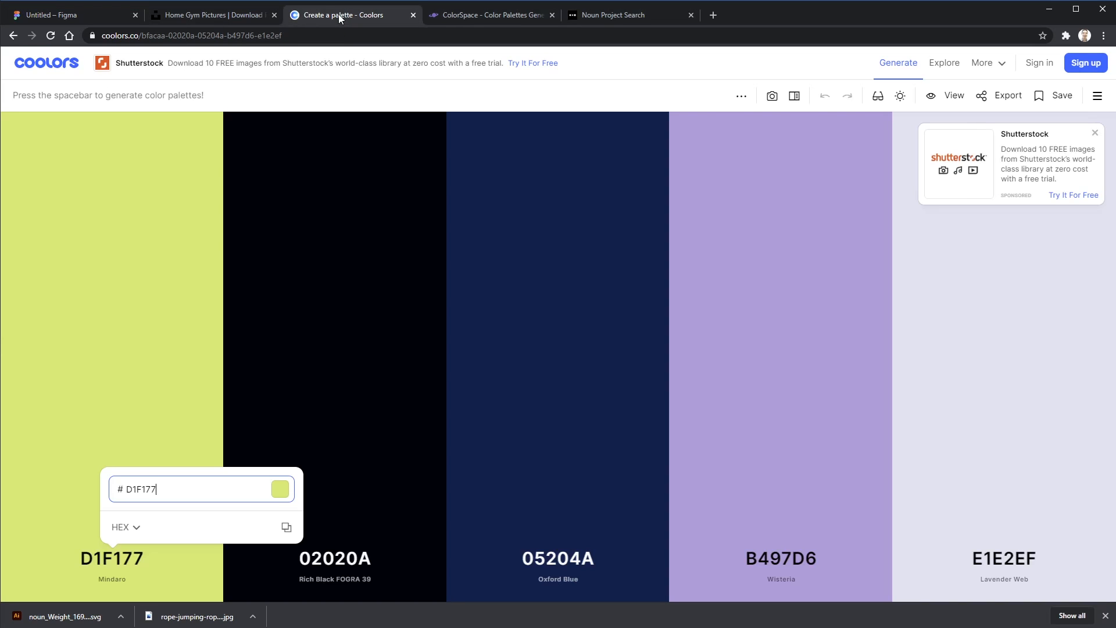
pyautogui.click(336, 559)
pyautogui.hotkey('ctrl', 'v')
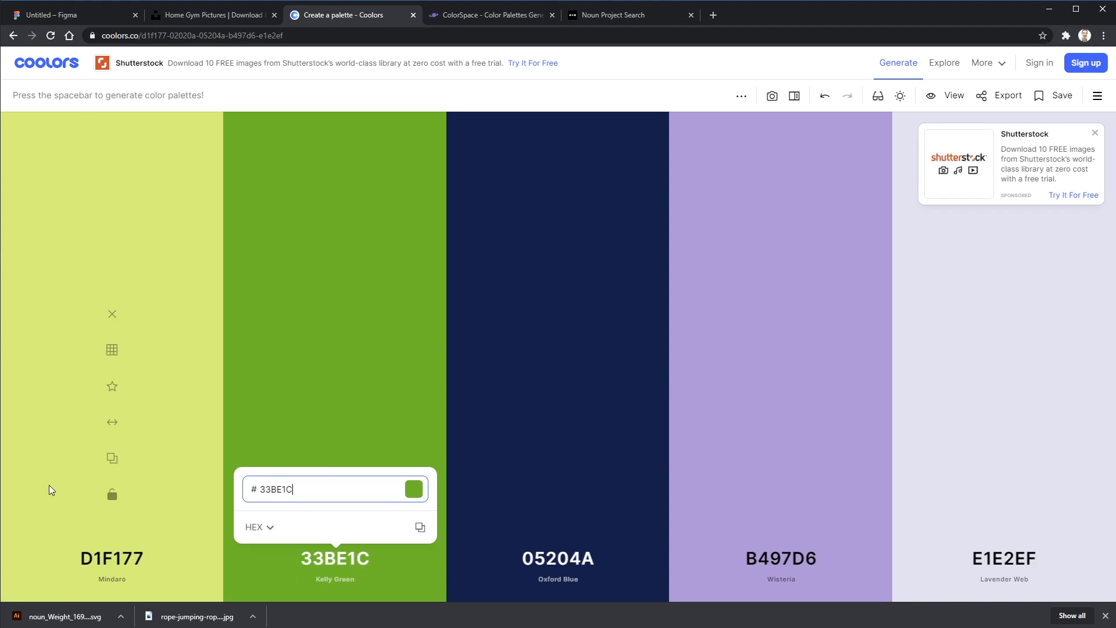
pyautogui.click(111, 494)
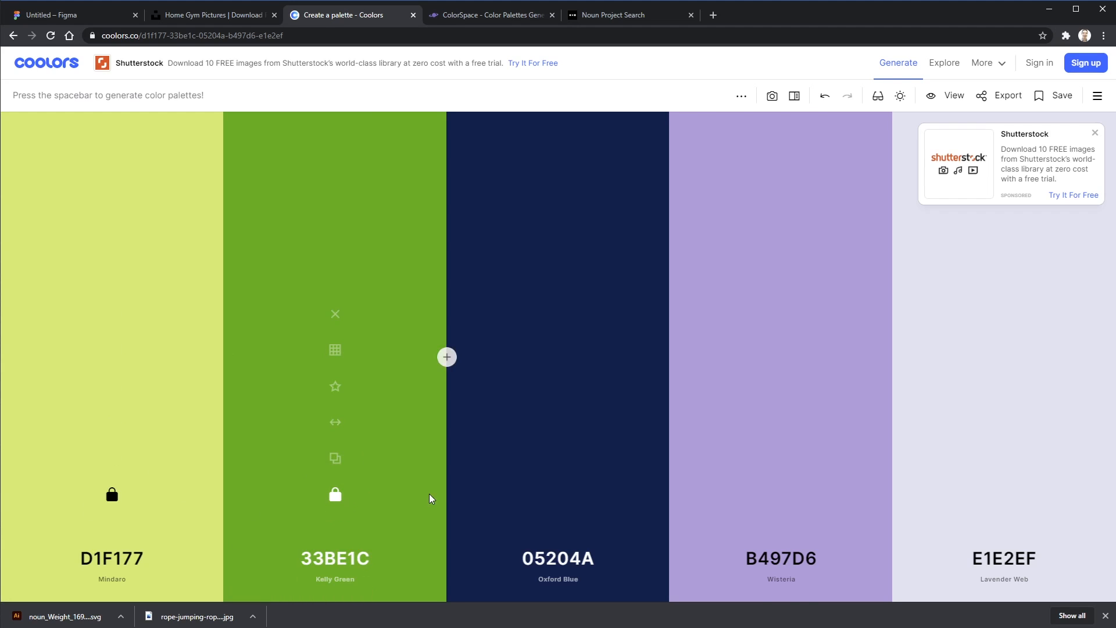
# - Generate new palettes around the two locked greens until the coral FC6471 is offered
pyautogui.press('space')
pyautogui.press('space')
pyautogui.press('space')
pyautogui.press('space')
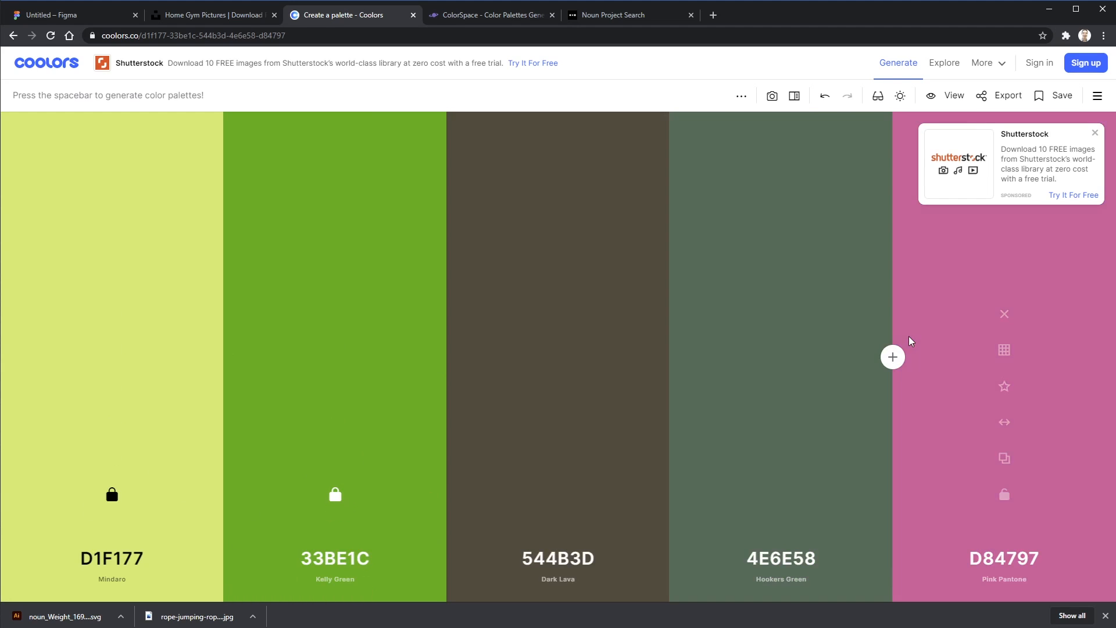
pyautogui.press('space')
pyautogui.press('space')
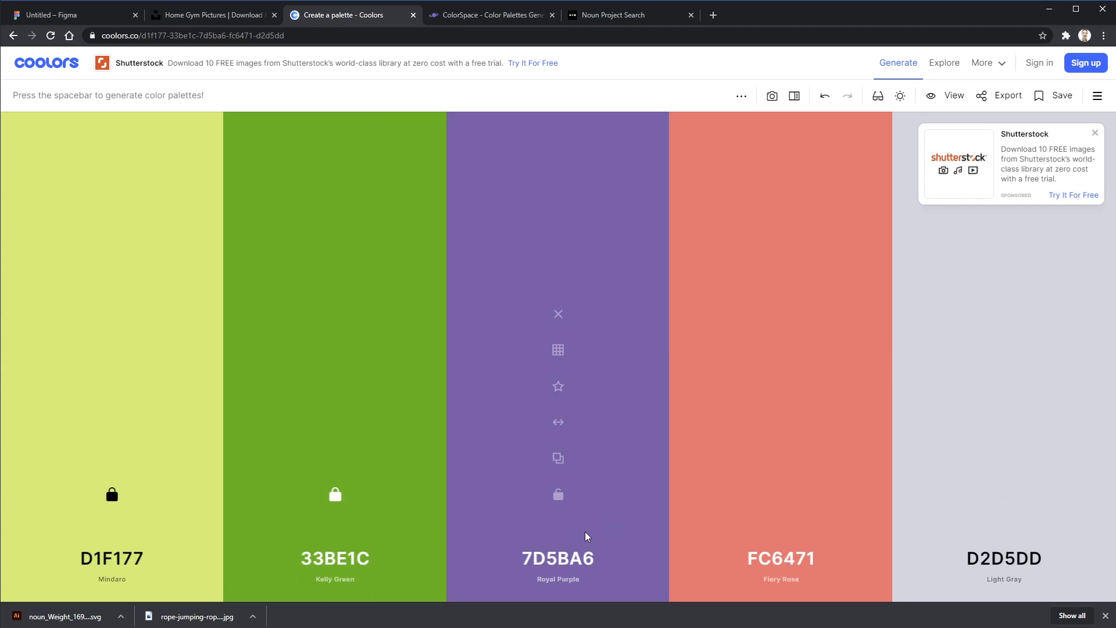
# - Move the coral FC6471 next to the greens as the third color, lock it, and generate new colors for the remaining two slots
pyautogui.click(586, 561)
pyautogui.click(784, 562)
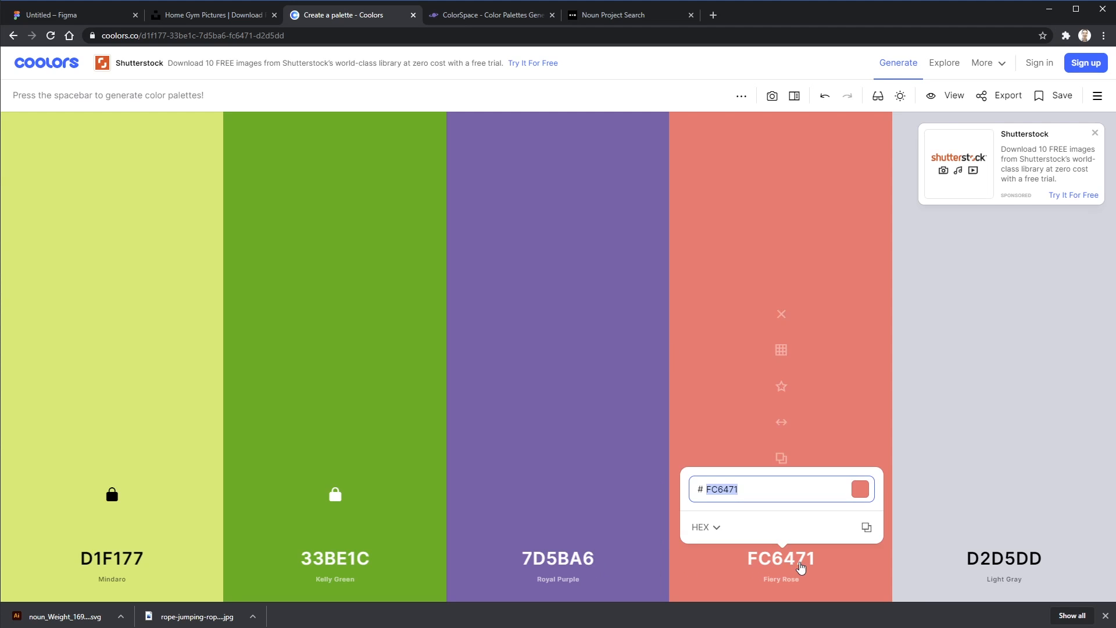
pyautogui.moveTo(781, 422); pyautogui.dragTo(580, 423)
pyautogui.click(558, 495)
pyautogui.press('space')
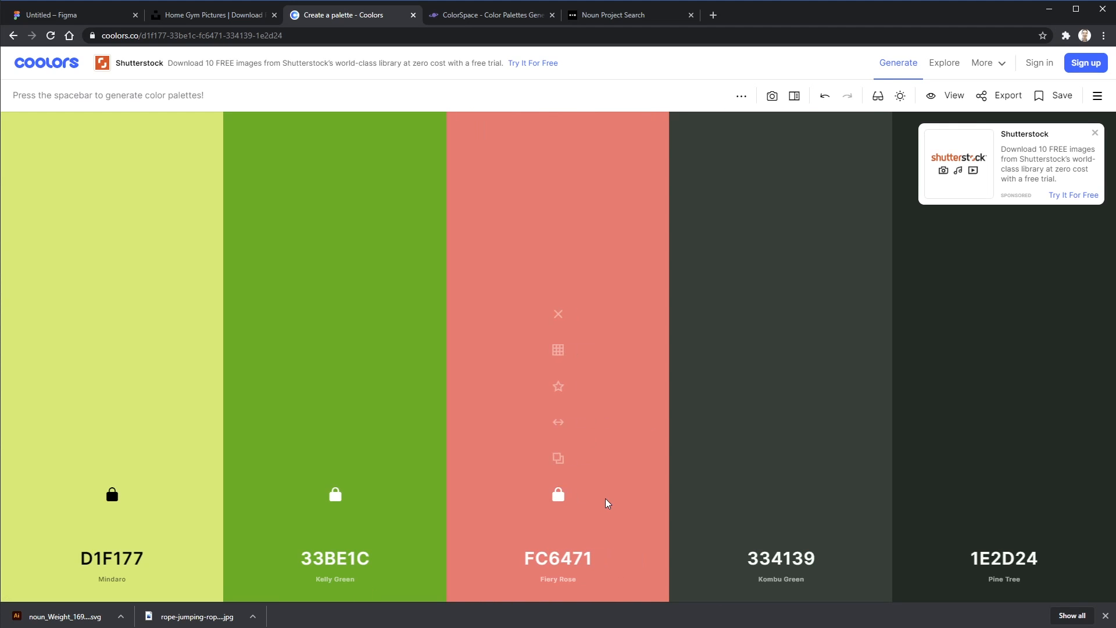
# - Copy the coral hex code FC6471, return to the Figma file, and fill the "sign up for free" button component with it
pyautogui.click(571, 568)
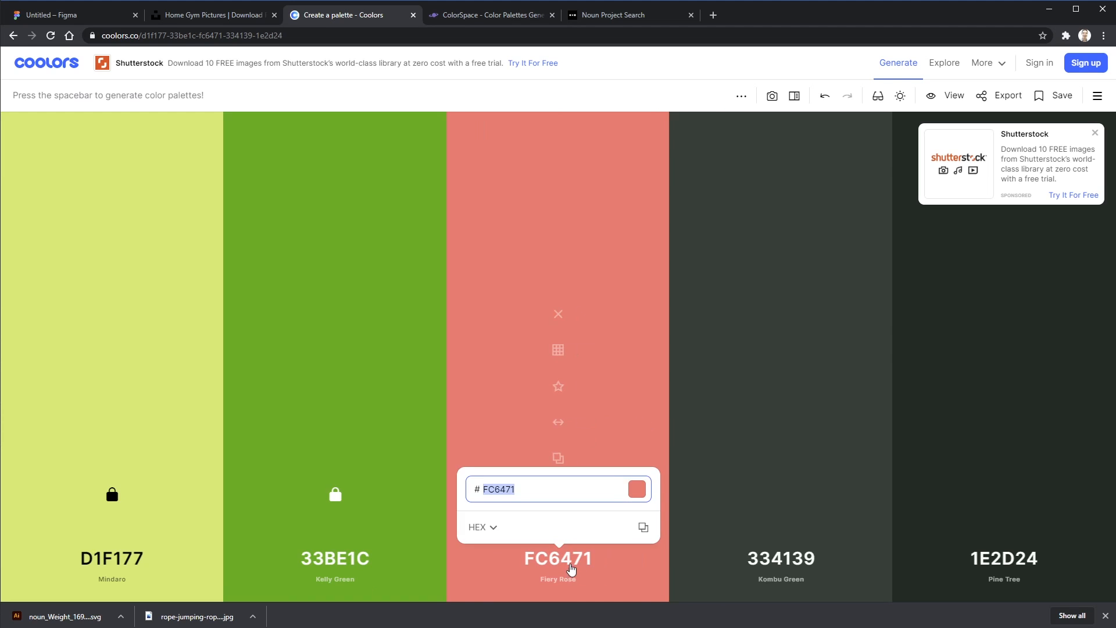
pyautogui.hotkey('alt', 'Tab')
pyautogui.hotkey('alt', 'Tab')
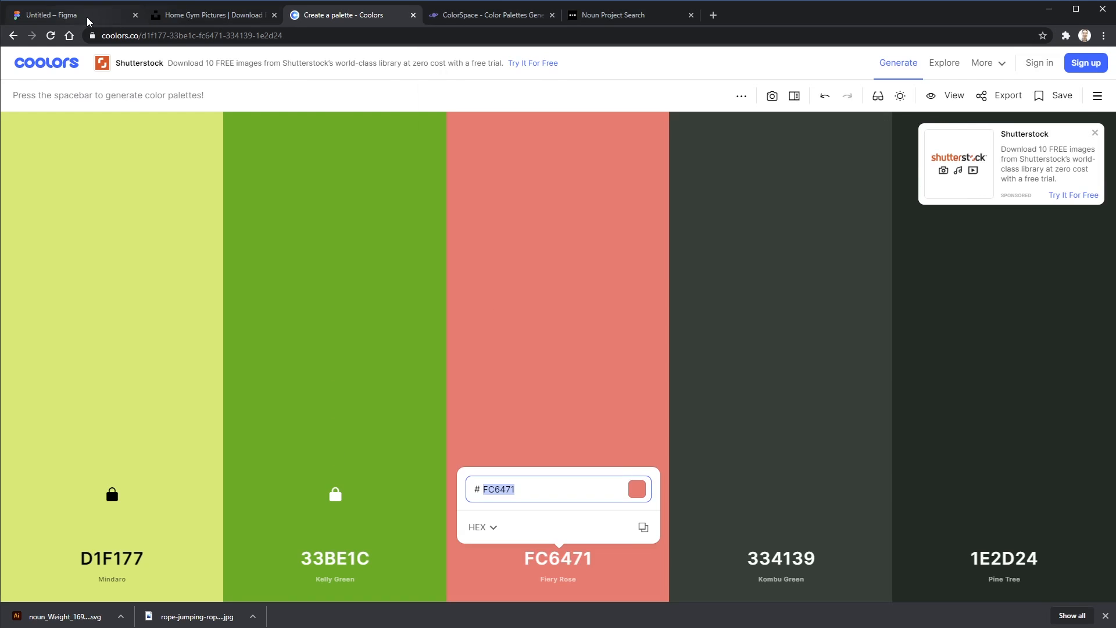
pyautogui.click(87, 20)
pyautogui.scroll(5, 576, 354)
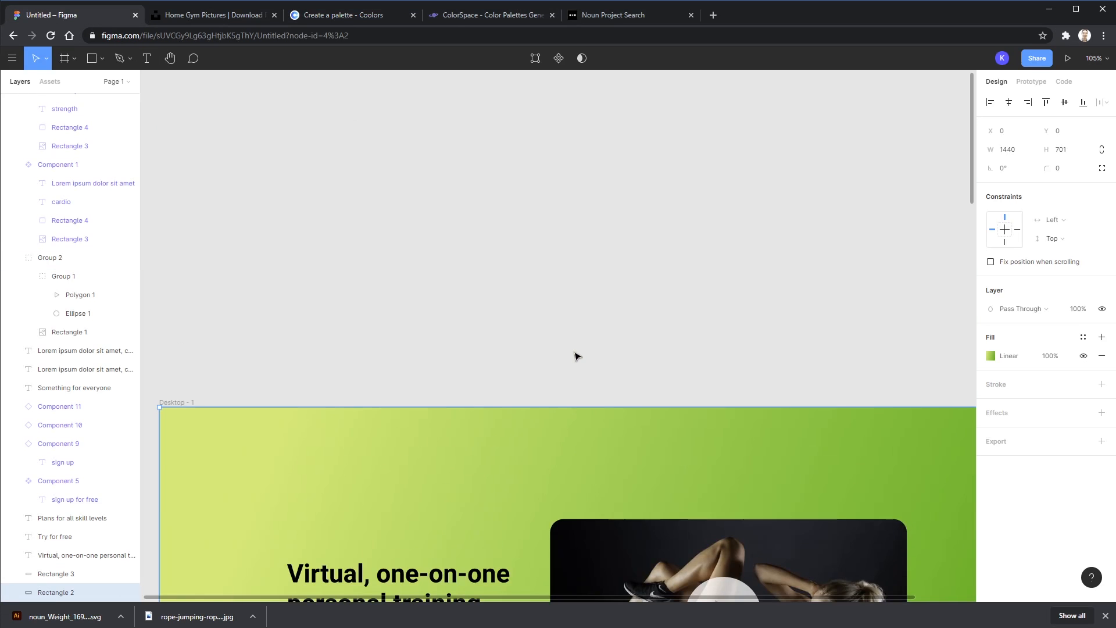
pyautogui.scroll(-15, 582, 366)
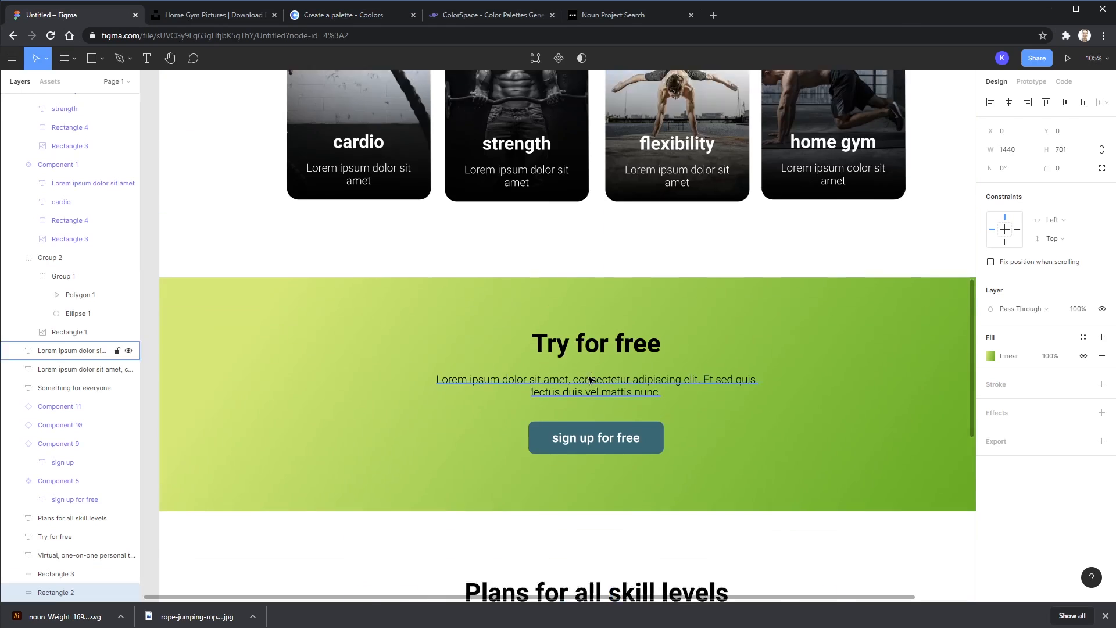
pyautogui.scroll(-3, 590, 379)
pyautogui.click(661, 298)
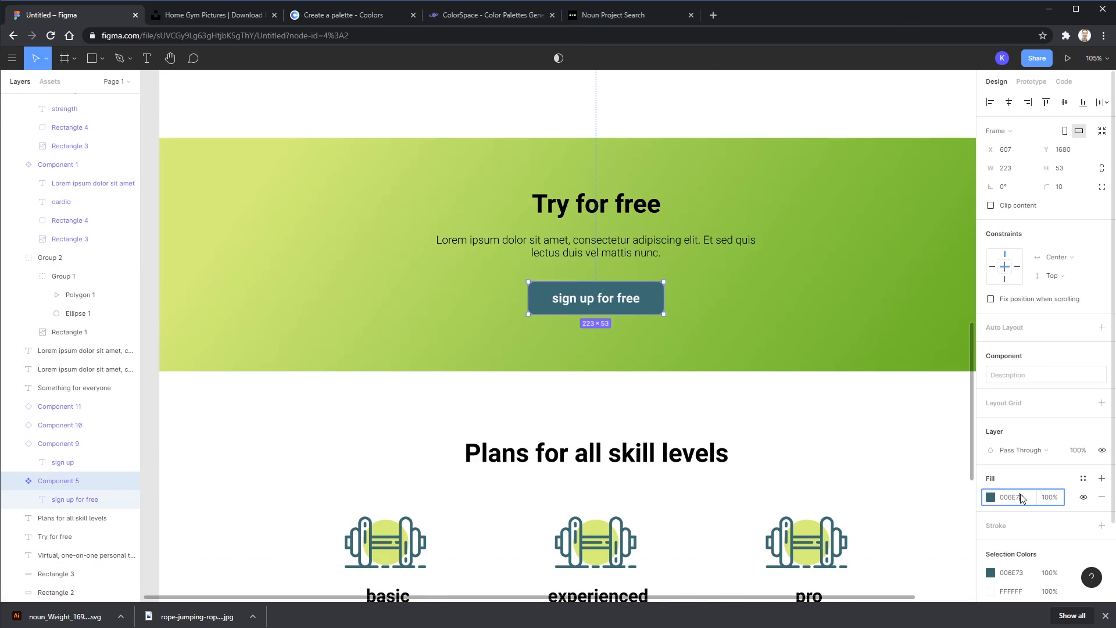
pyautogui.press('Return')
pyautogui.click(834, 423)
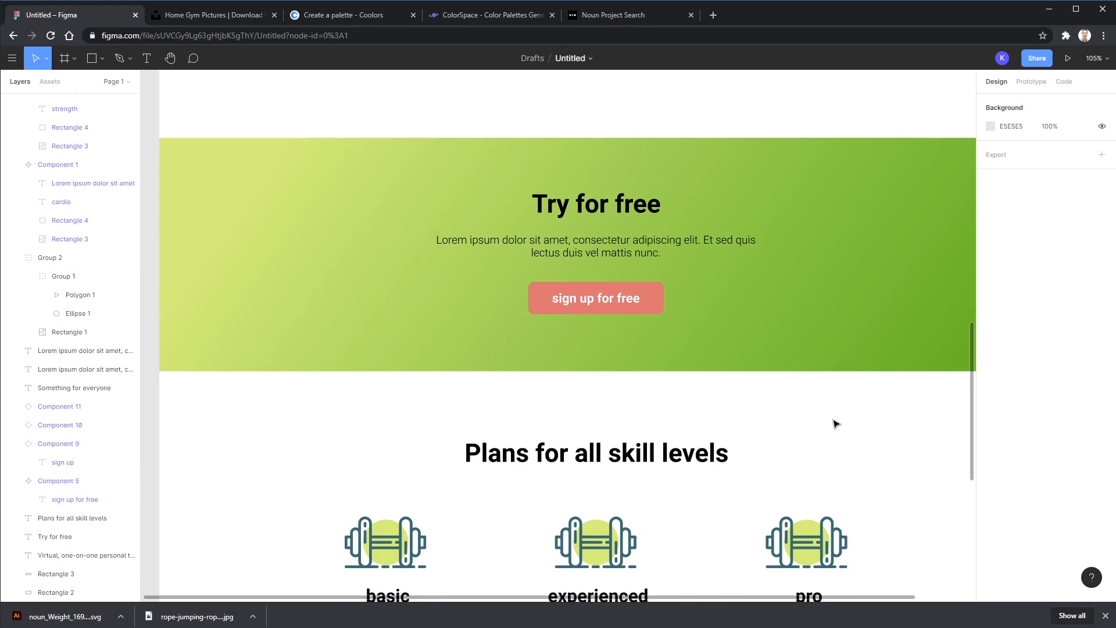
# - Examine how the coral buttons look across the plans, workout cards and "Try for free" sections of the landing page
pyautogui.scroll(1, 837, 425)
pyautogui.scroll(-8, 835, 428)
pyautogui.scroll(7, 831, 426)
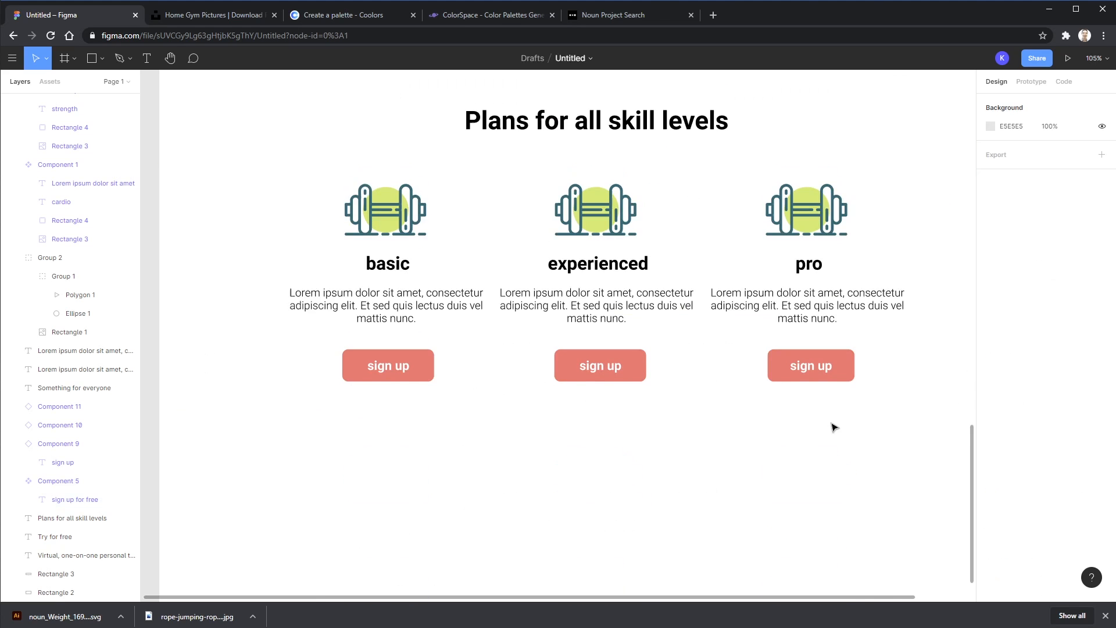
pyautogui.scroll(-4, 837, 430)
pyautogui.scroll(8, 866, 437)
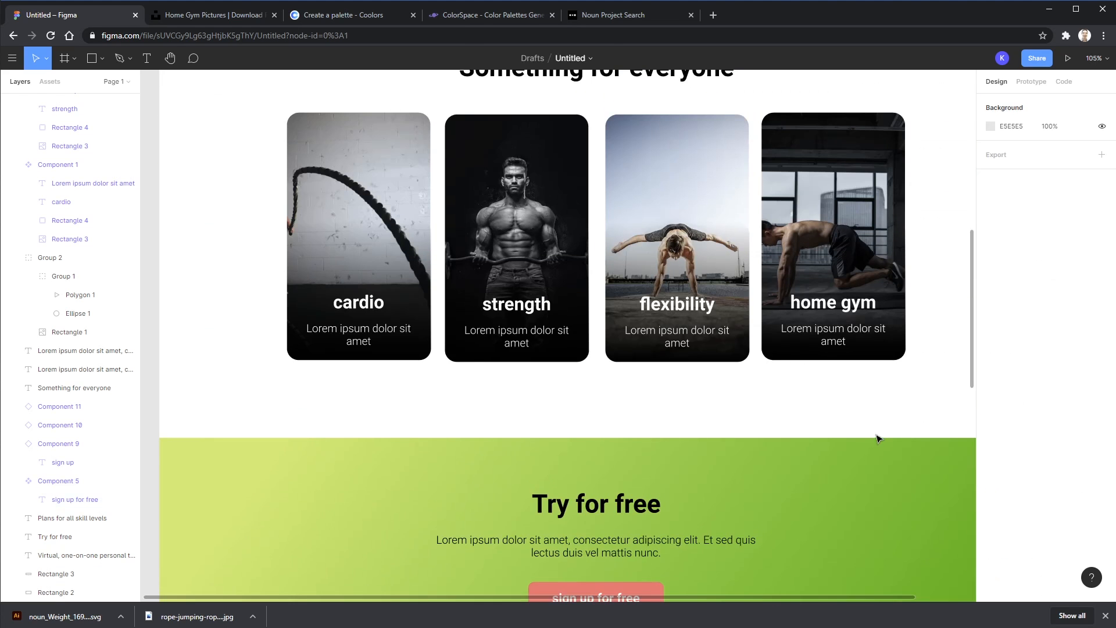
pyautogui.scroll(-1, 877, 438)
pyautogui.scroll(1, 829, 438)
pyautogui.scroll(4, 639, 433)
pyautogui.scroll(-5, 616, 474)
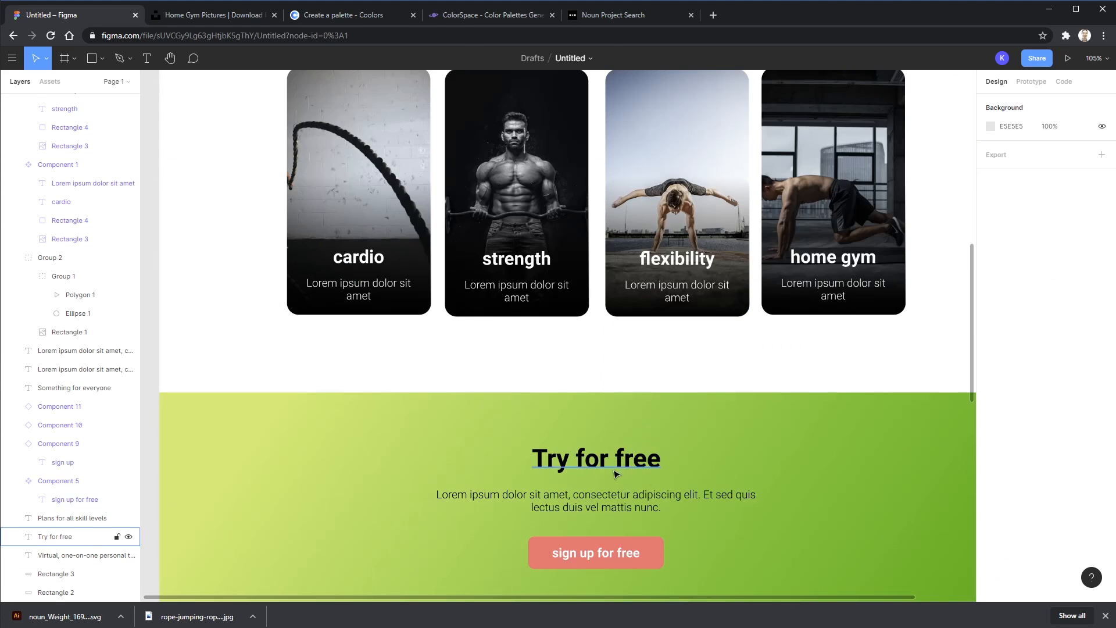
# - Switch to Coolors, regenerate the last two palette colors until the dark blue 23395B is offered, and copy its hex code
pyautogui.click(353, 15)
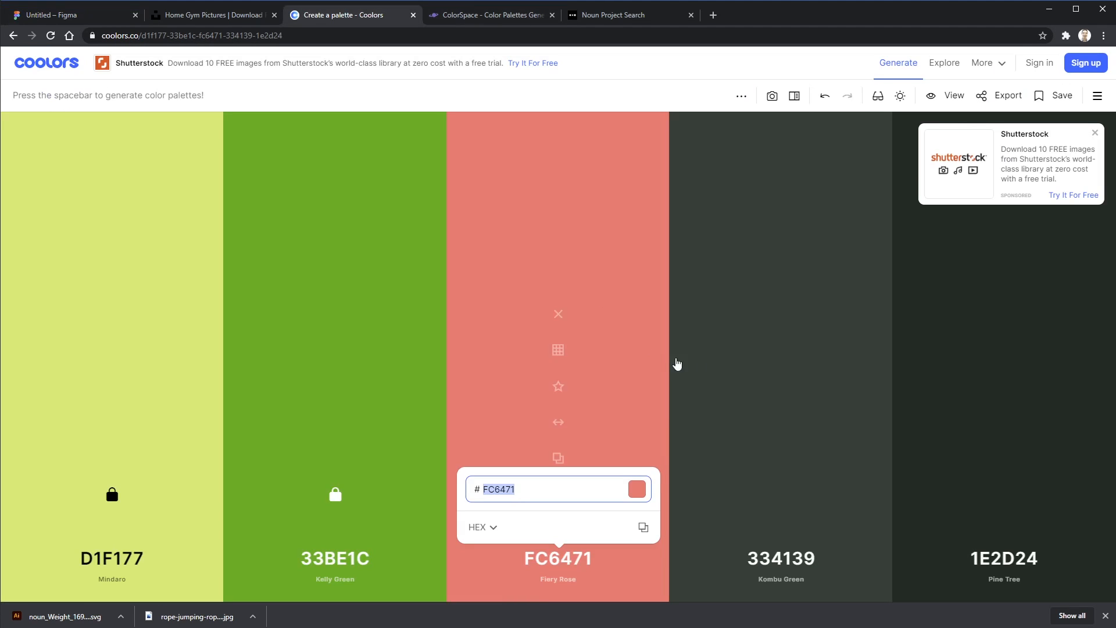
pyautogui.click(1006, 503)
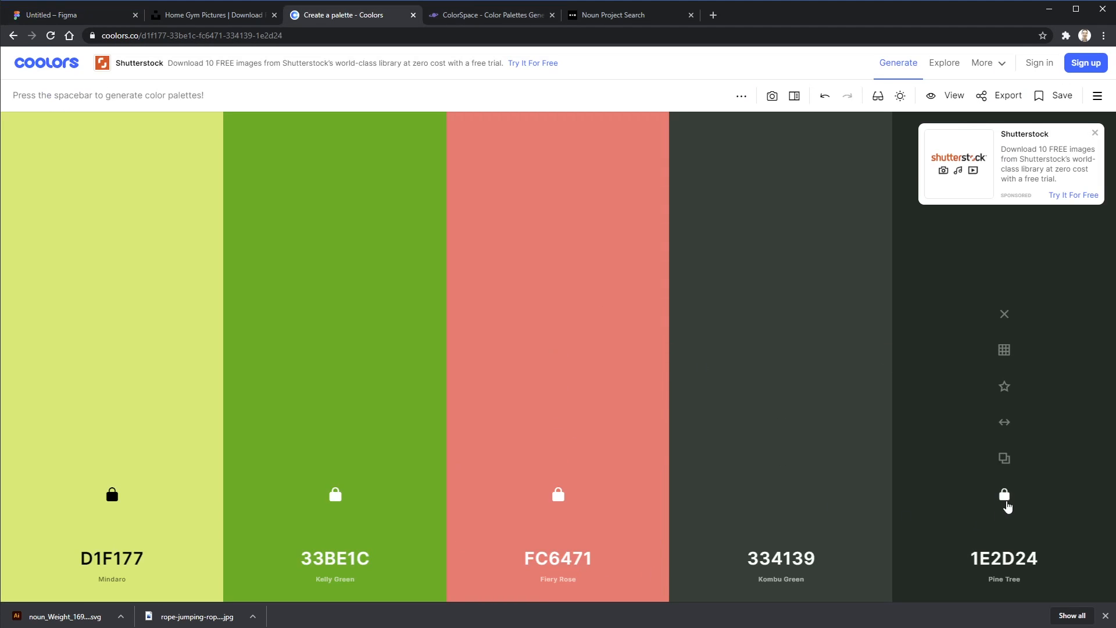
pyautogui.press('space')
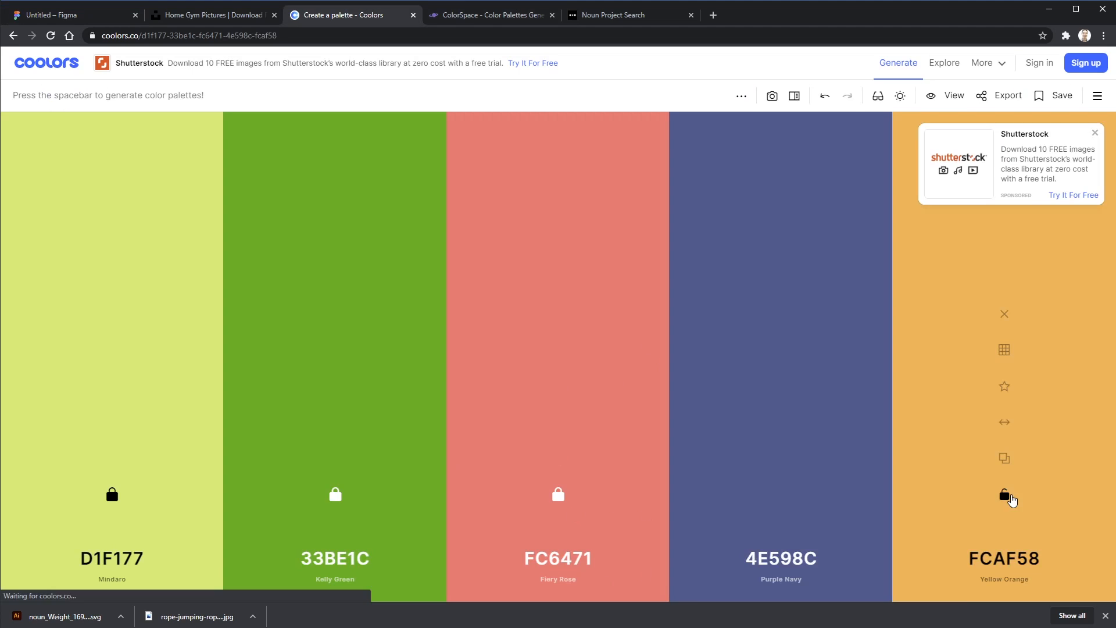
pyautogui.press('space')
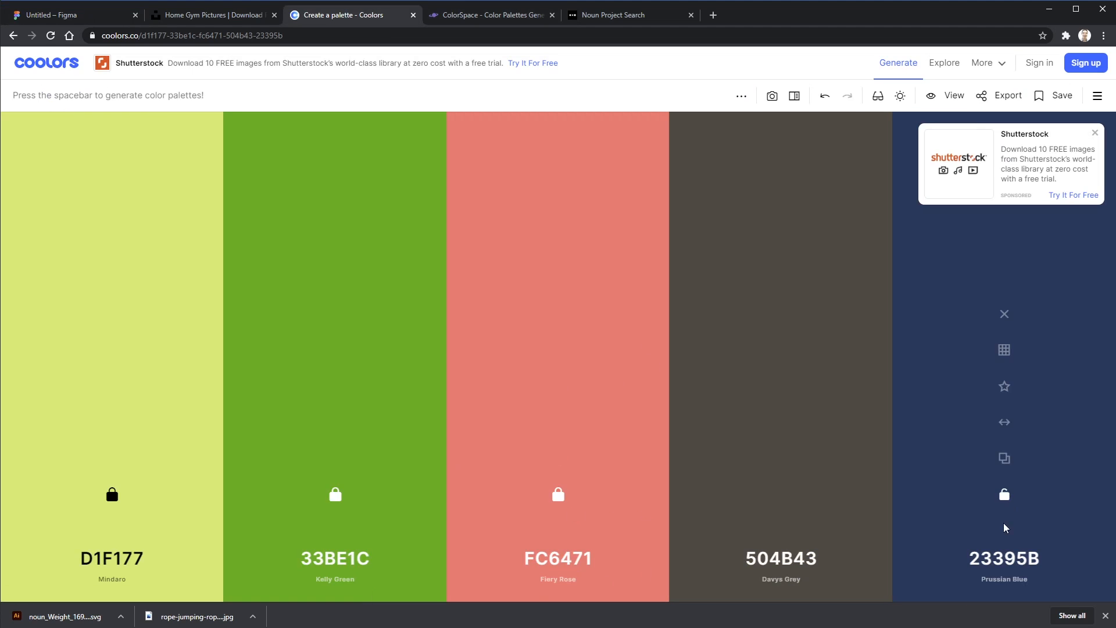
pyautogui.click(1023, 559)
pyautogui.hotkey('ctrl', 'c')
# - Return to the Figma file and fill the "Try for free" heading with the copied dark blue 23395B
pyautogui.hotkey('alt', 'Tab')
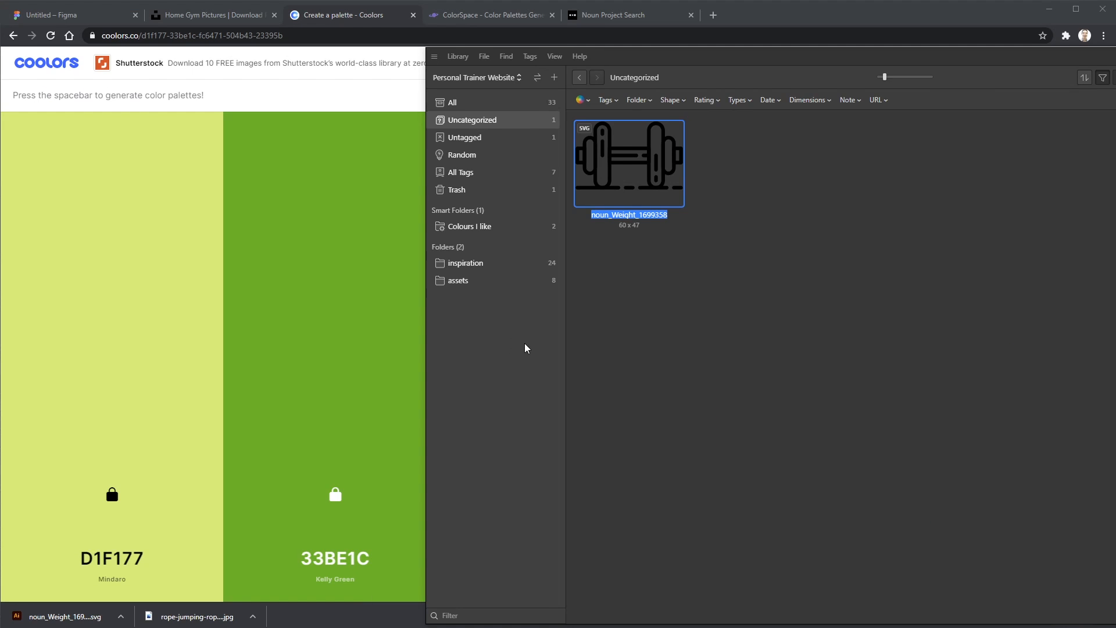
pyautogui.hotkey('alt', 'Tab')
pyautogui.click(64, 17)
pyautogui.click(655, 459)
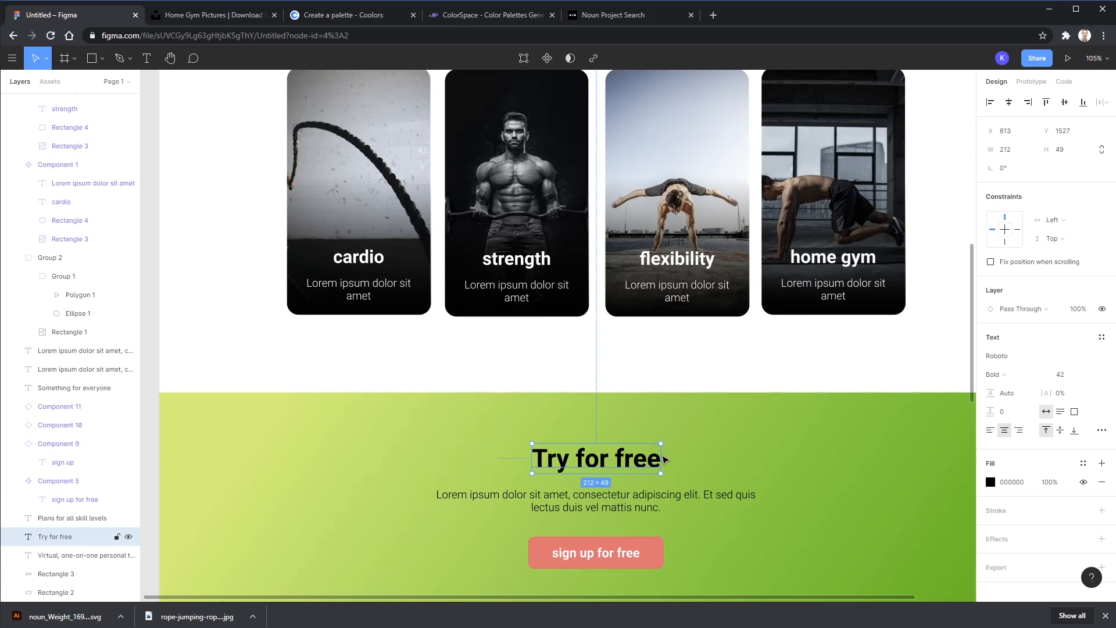
pyautogui.press('Return')
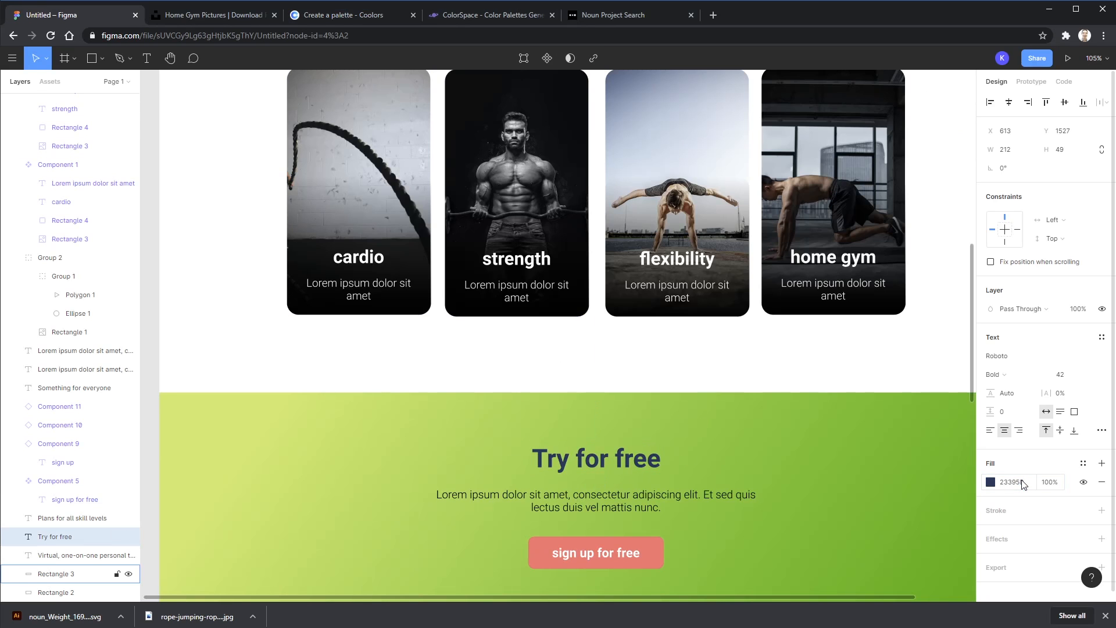
pyautogui.scroll(-2, 799, 399)
pyautogui.click(593, 277)
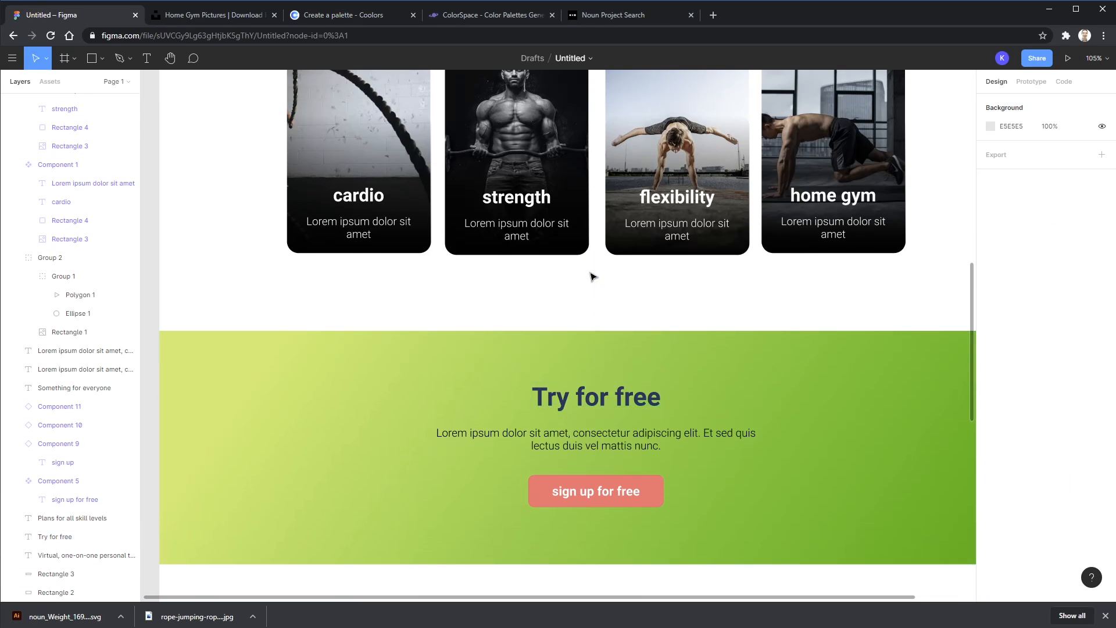
# - Fill the "Something for everyone" and "Virtual, one-on-one personal training" headings with the dark blue 23395B
pyautogui.scroll(6, 759, 349)
pyautogui.click(683, 340)
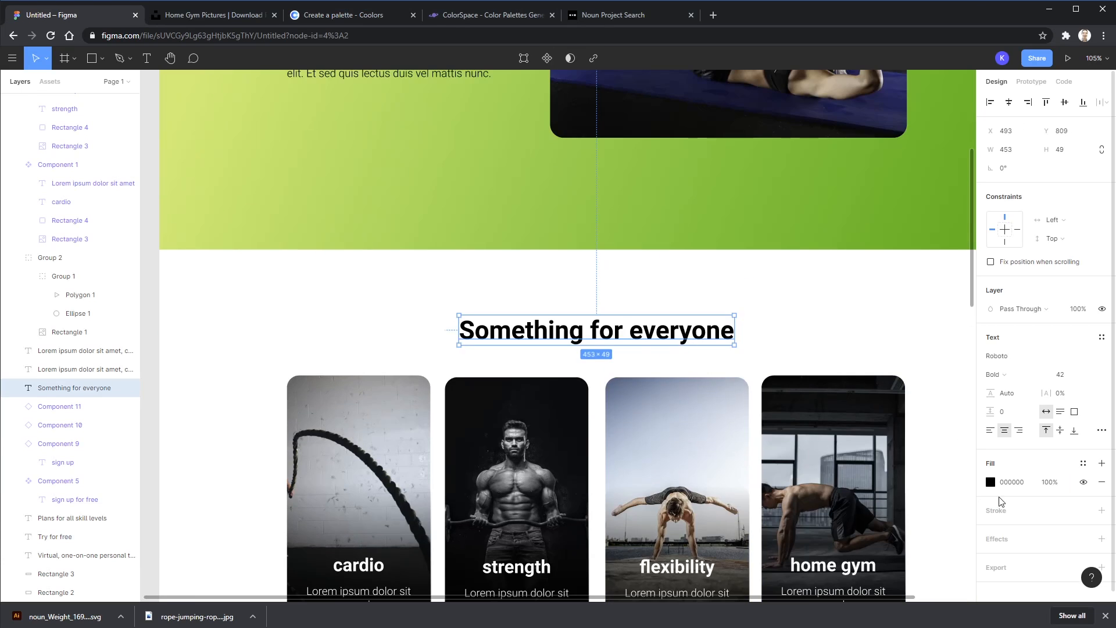
pyautogui.scroll(3, 627, 344)
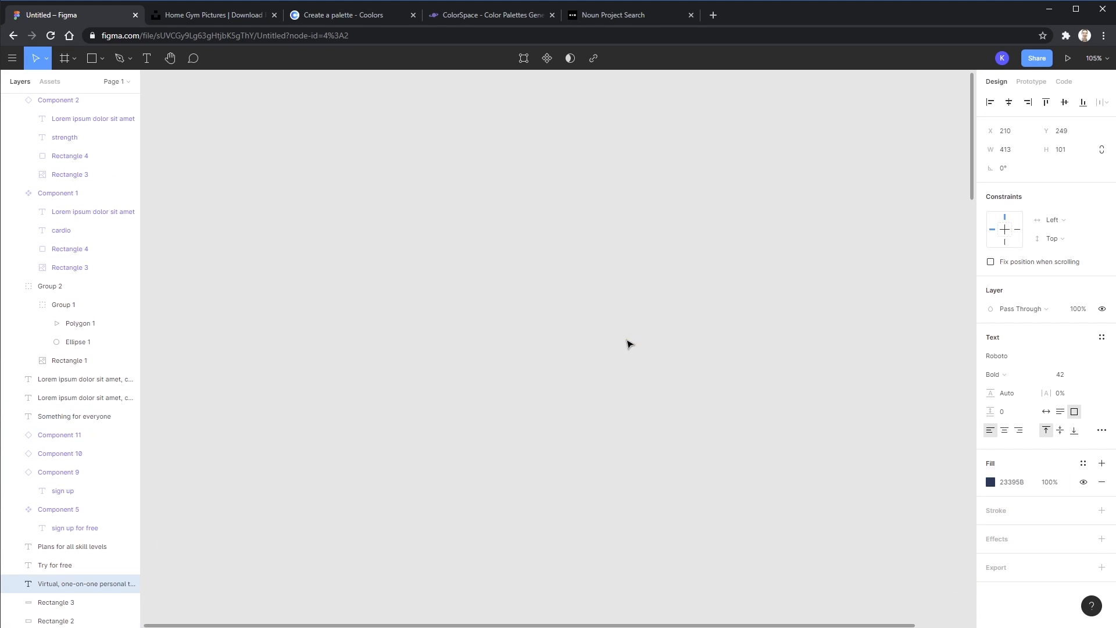
pyautogui.scroll(-9, 623, 351)
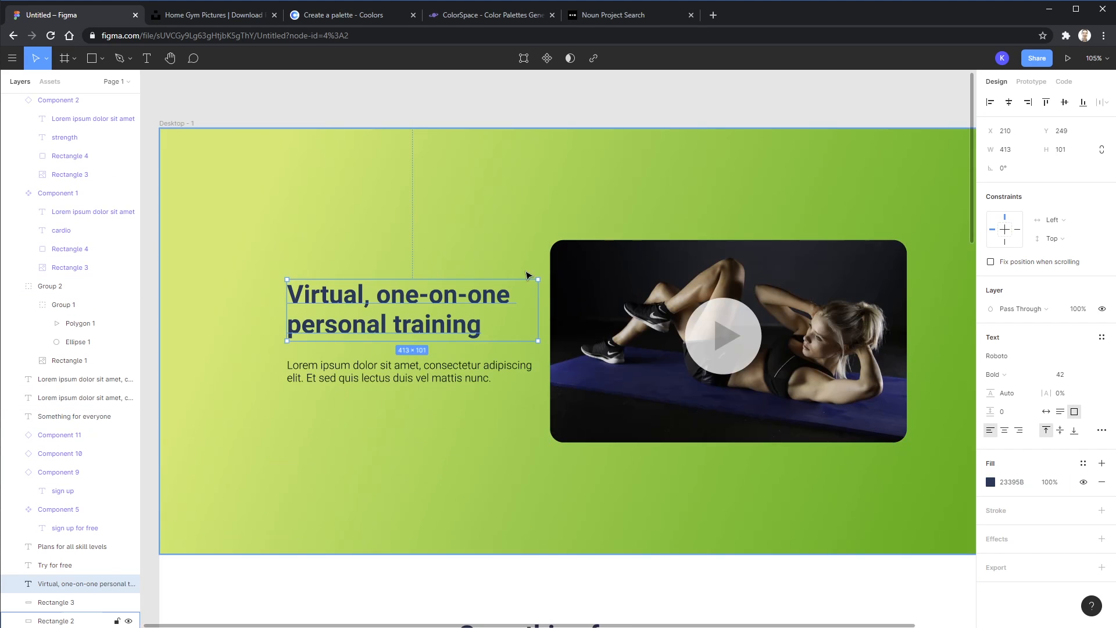
pyautogui.click(692, 161)
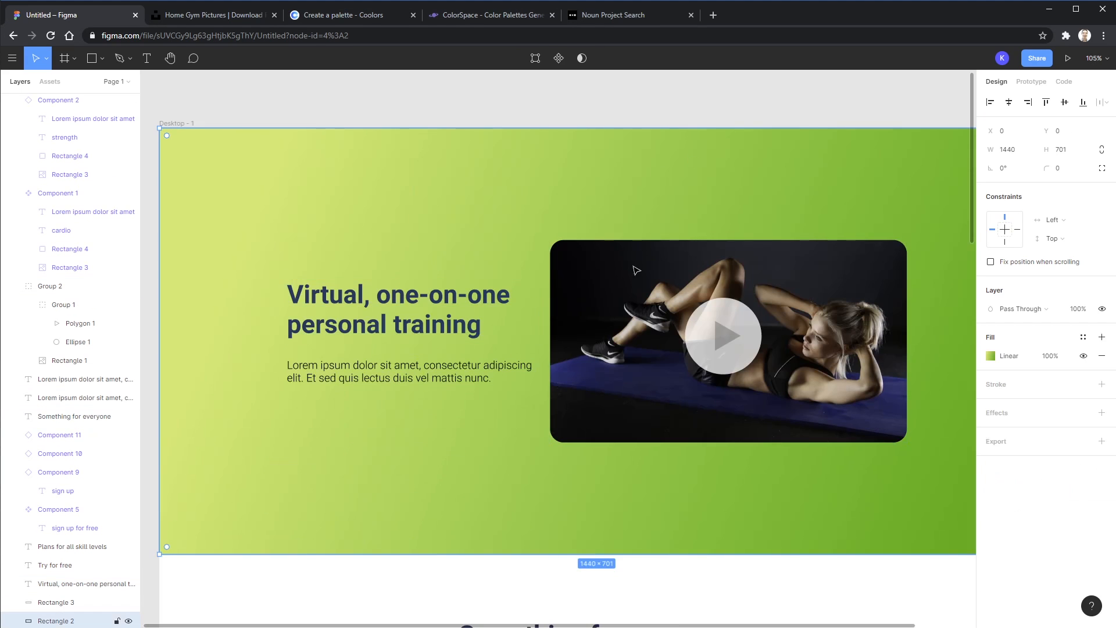
# - Change the hero section's lorem ipsum paragraph to the dark gray 323232
pyautogui.click(426, 383)
pyautogui.click(990, 482)
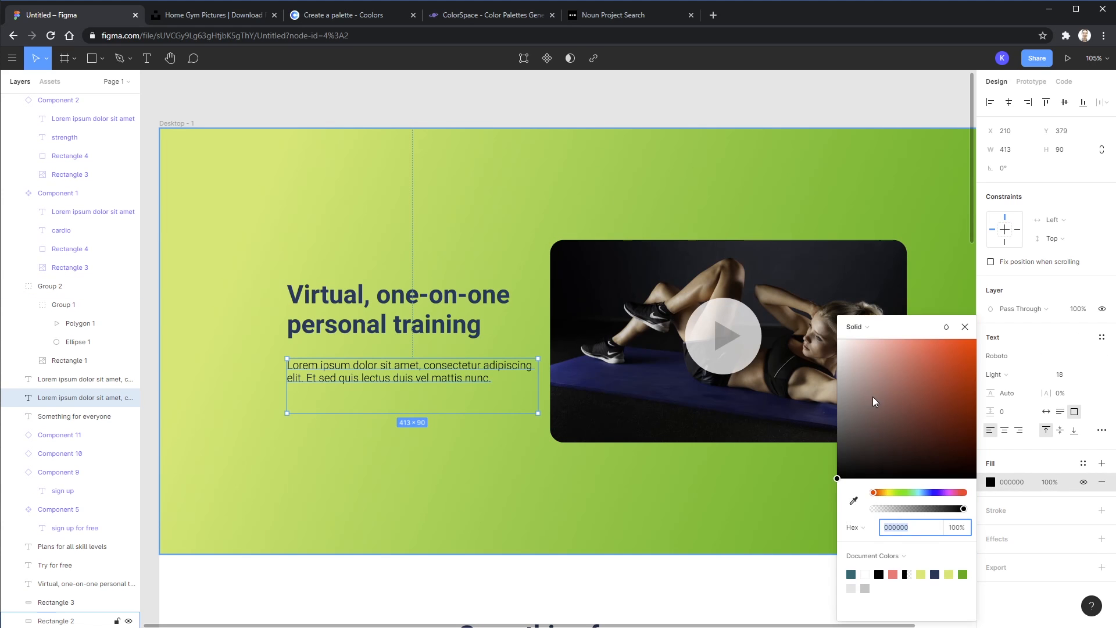
pyautogui.moveTo(874, 401); pyautogui.dragTo(832, 454)
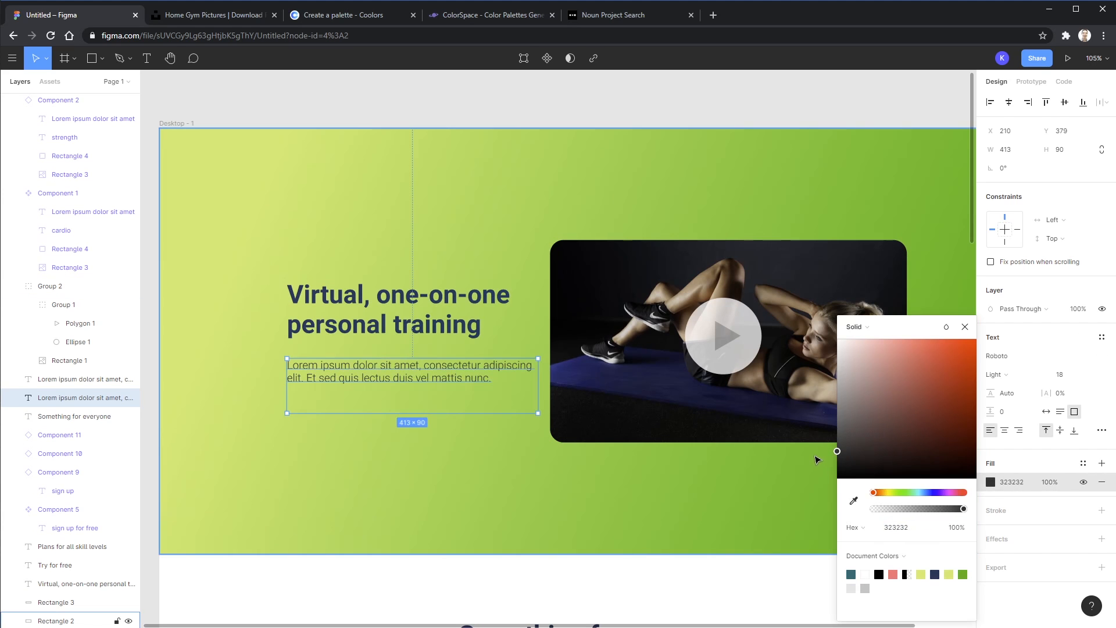
pyautogui.scroll(-5, 700, 535)
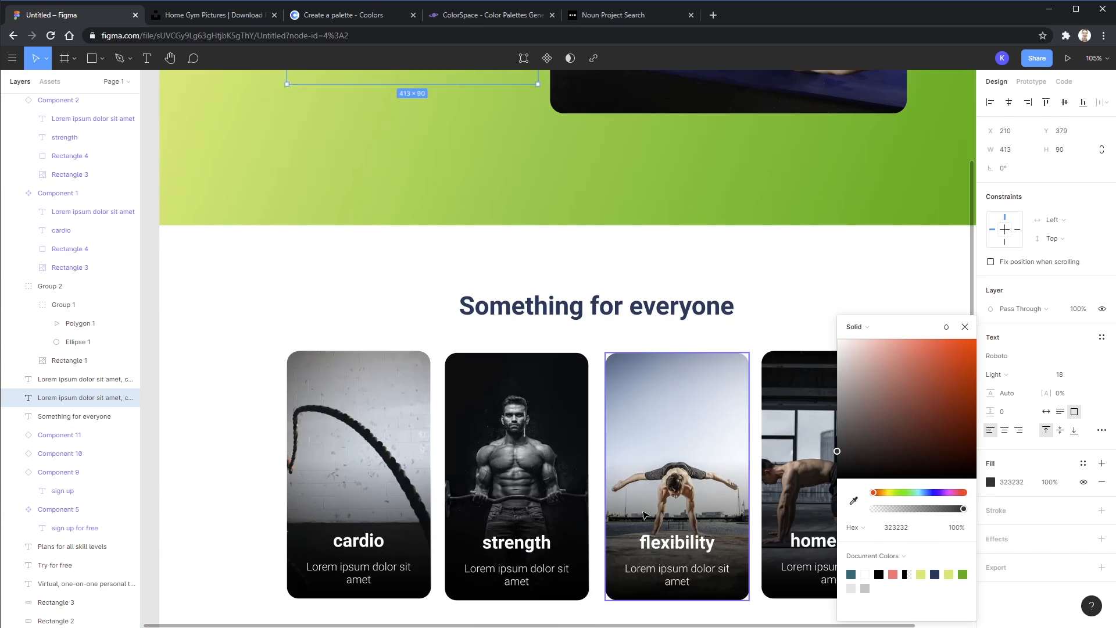
# - Fill the "Plans for all skill levels" heading and the "basic", "experienced" and "pro" plan titles together with the dark blue 23395B
pyautogui.scroll(-8, 699, 535)
pyautogui.click(715, 509)
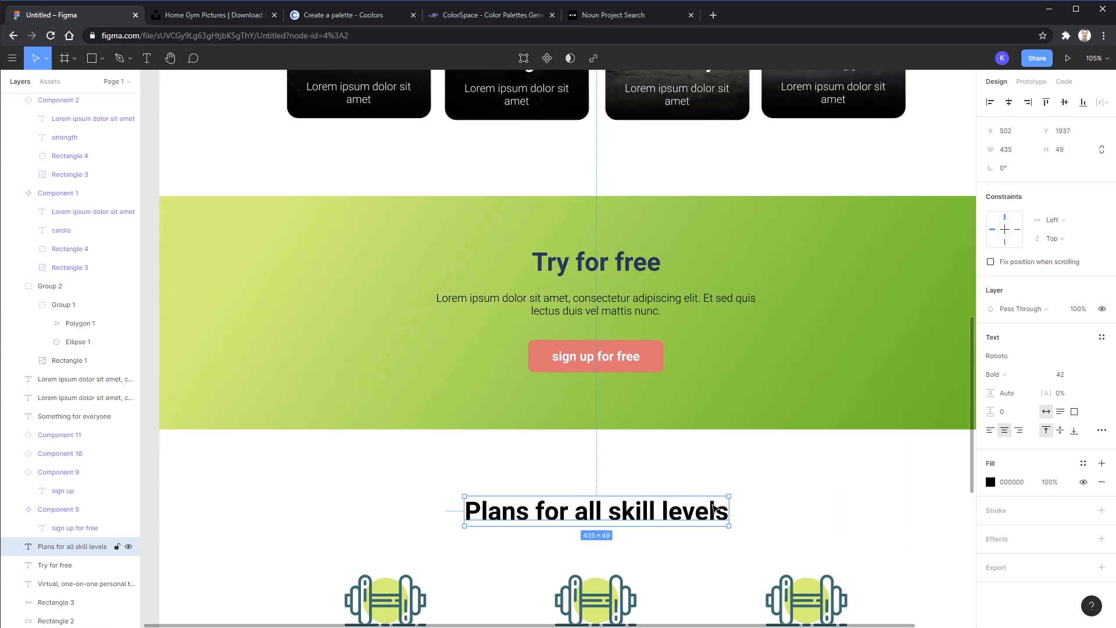
pyautogui.click(893, 483)
pyautogui.scroll(-3, 894, 482)
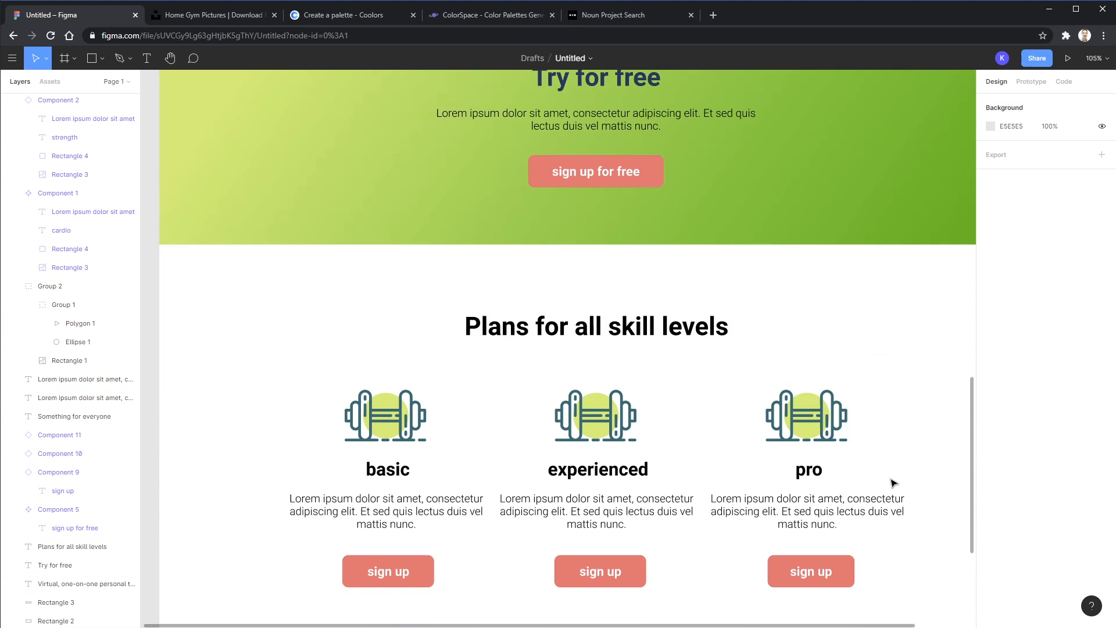
pyautogui.click(713, 338)
pyautogui.keyDown('ctrl'); pyautogui.click(812, 469); pyautogui.keyUp('ctrl')
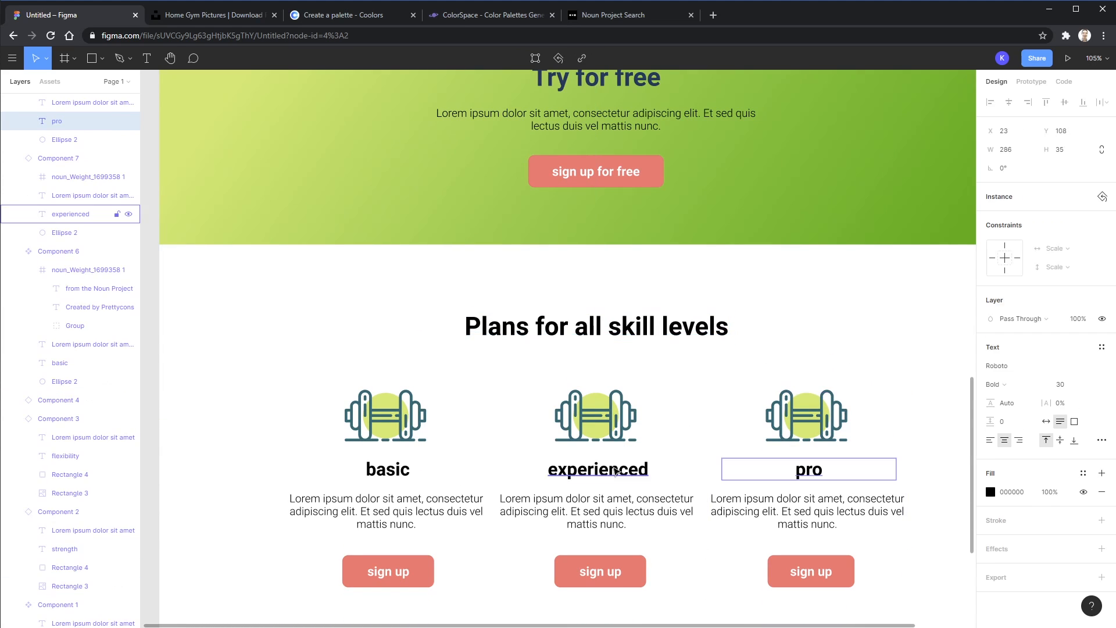
pyautogui.keyDown('ctrl'); pyautogui.click(635, 469); pyautogui.keyUp('ctrl')
pyautogui.keyDown('ctrl'); pyautogui.click(401, 469); pyautogui.keyUp('ctrl')
pyautogui.keyDown('ctrl'); pyautogui.keyDown('shift'); pyautogui.click(585, 478); pyautogui.keyUp('shift'); pyautogui.keyUp('ctrl')
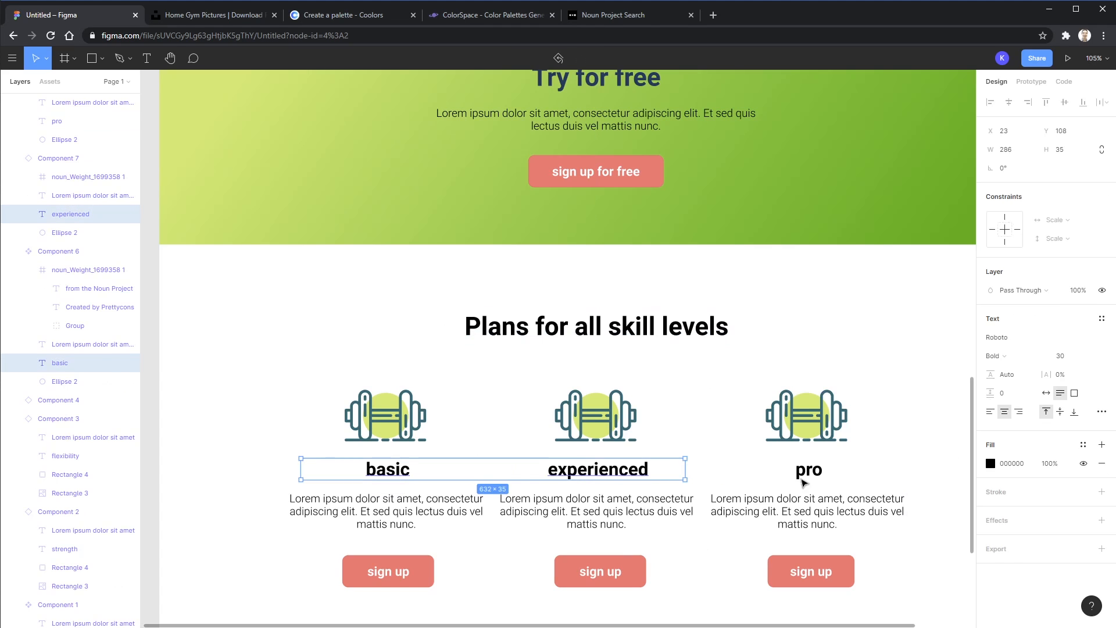
pyautogui.keyDown('ctrl'); pyautogui.keyDown('shift'); pyautogui.click(814, 477); pyautogui.keyUp('shift'); pyautogui.keyUp('ctrl')
pyautogui.keyDown('ctrl'); pyautogui.keyDown('shift'); pyautogui.click(692, 334); pyautogui.keyUp('shift'); pyautogui.keyUp('ctrl')
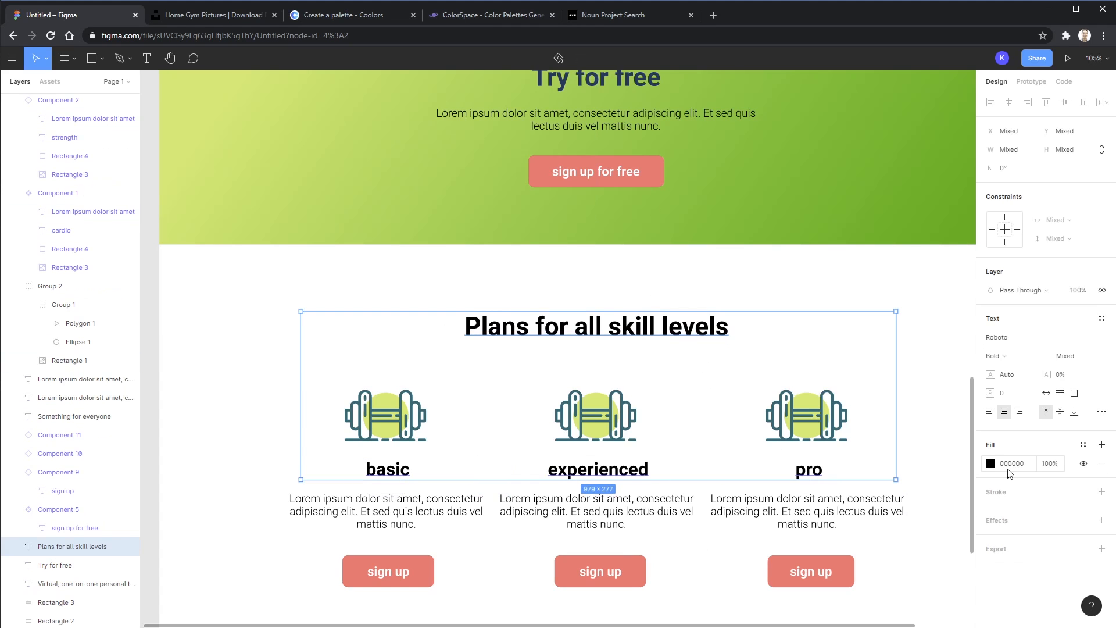
pyautogui.hotkey('ctrl', 'v')
pyautogui.press('Return')
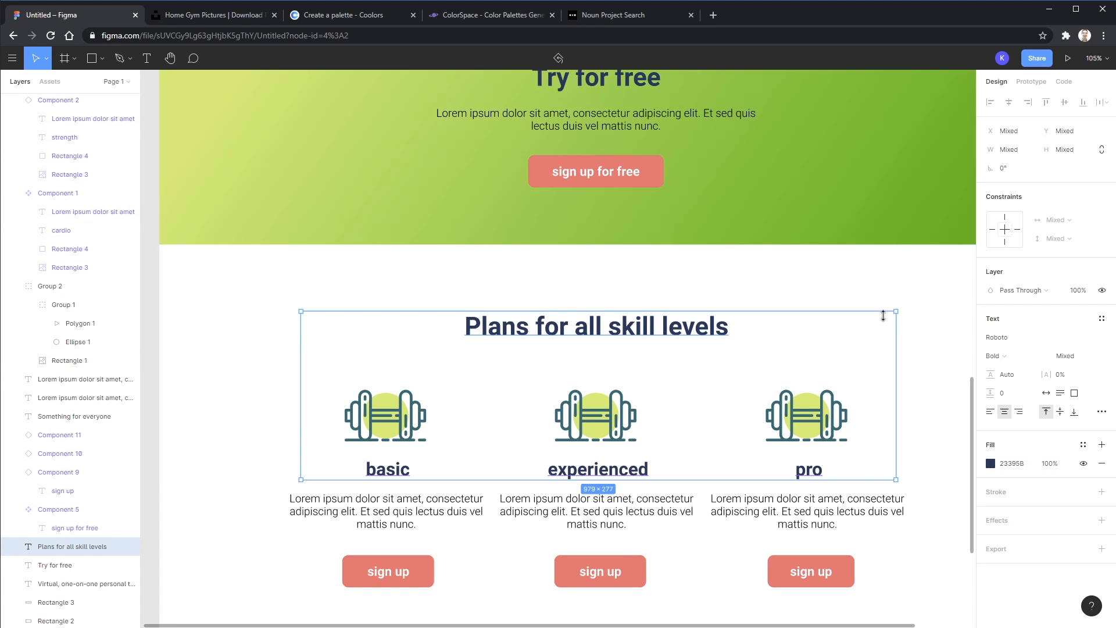
pyautogui.click(953, 387)
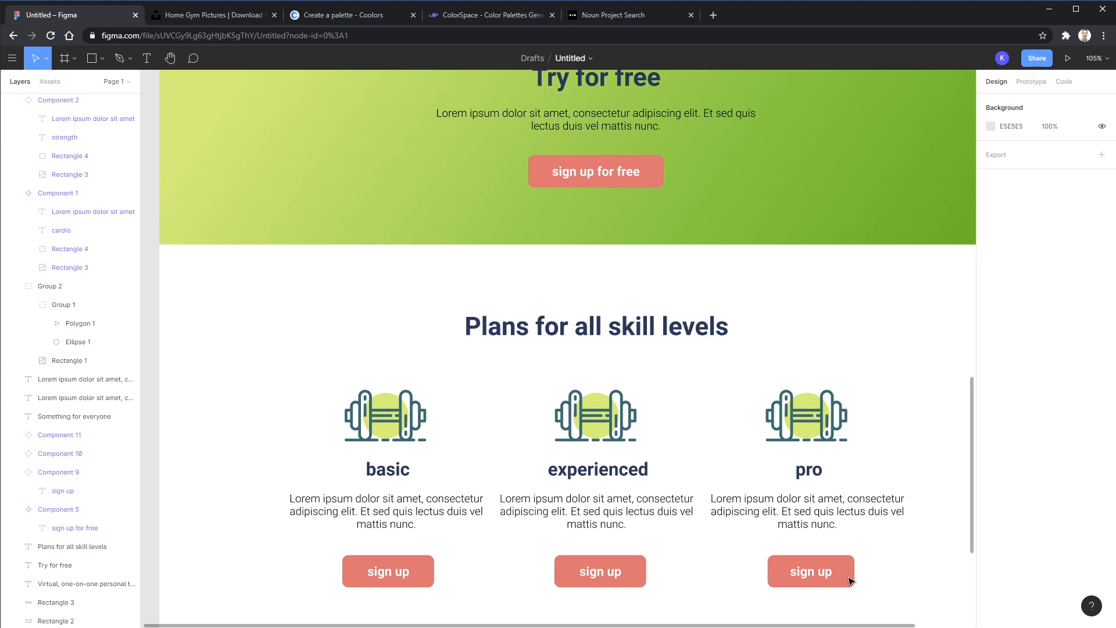
pyautogui.scroll(2, 930, 506)
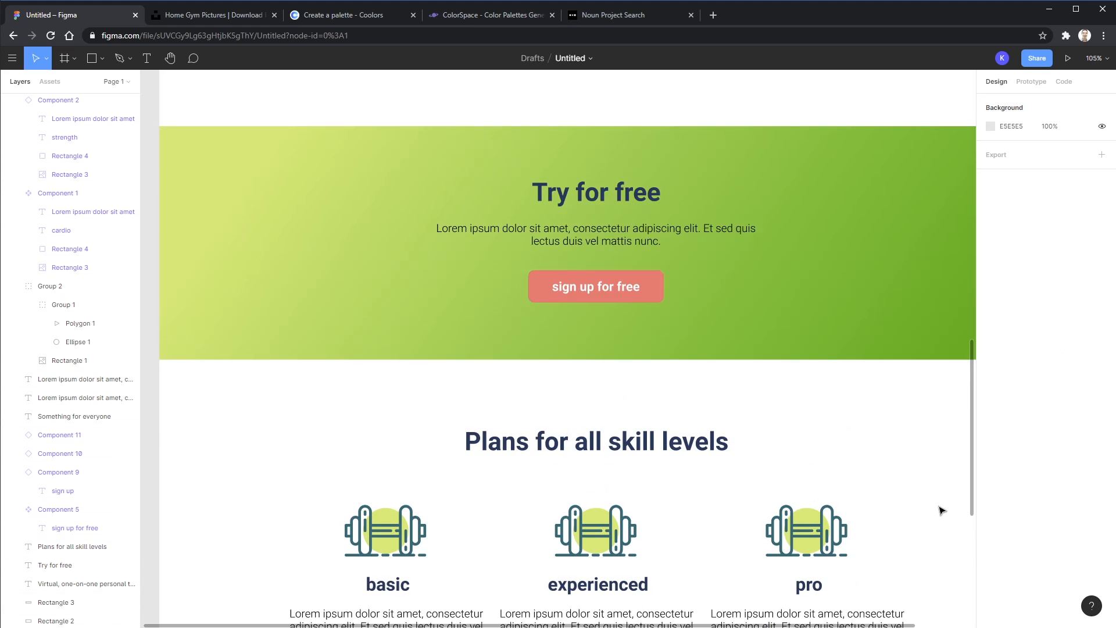
pyautogui.scroll(-2, 942, 510)
pyautogui.press('-')
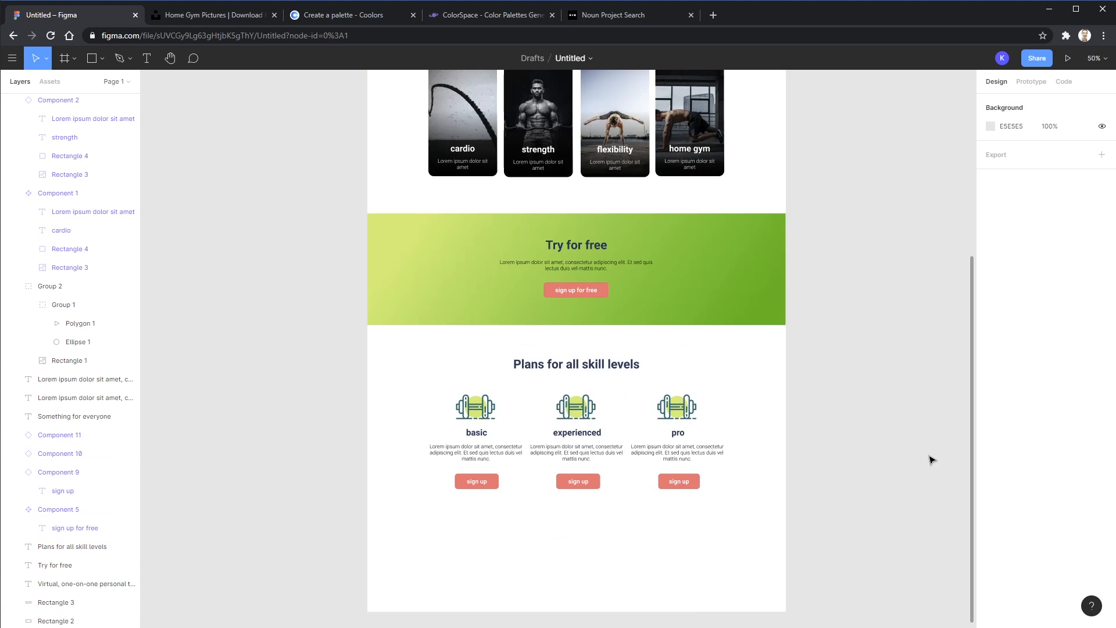
pyautogui.scroll(5, 931, 460)
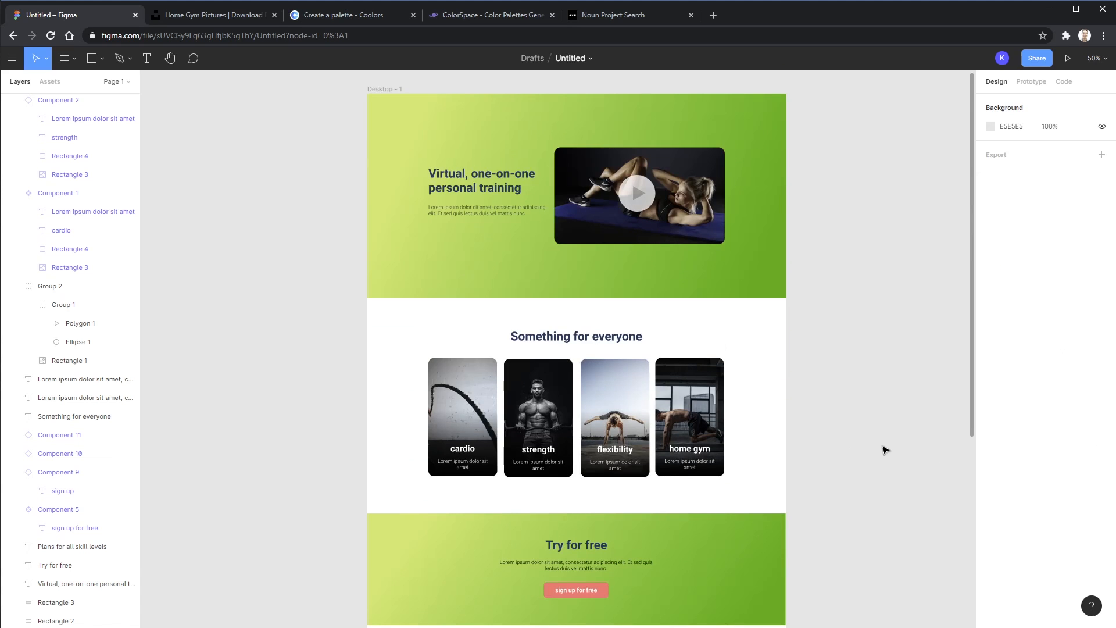